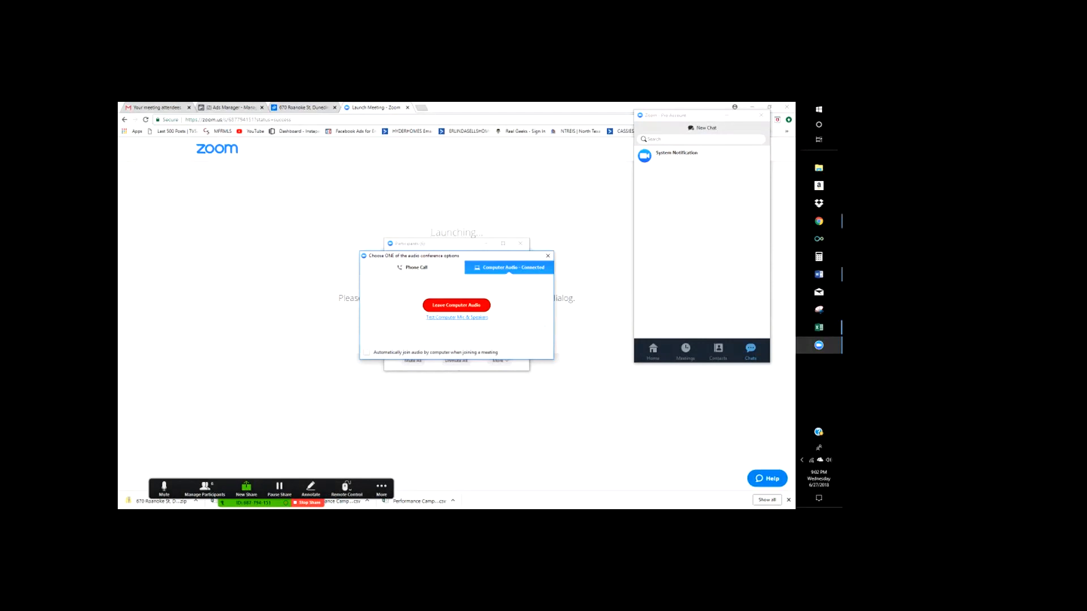
- Test the computer mic and speakers, then close the audio settings and connection dialogs
click(456, 318)
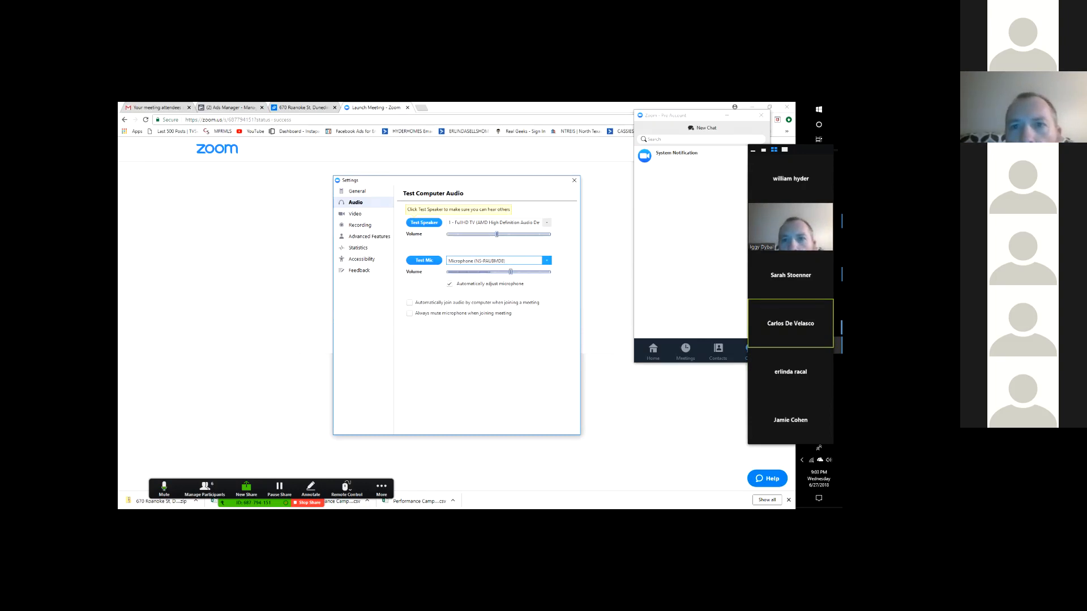
click(574, 180)
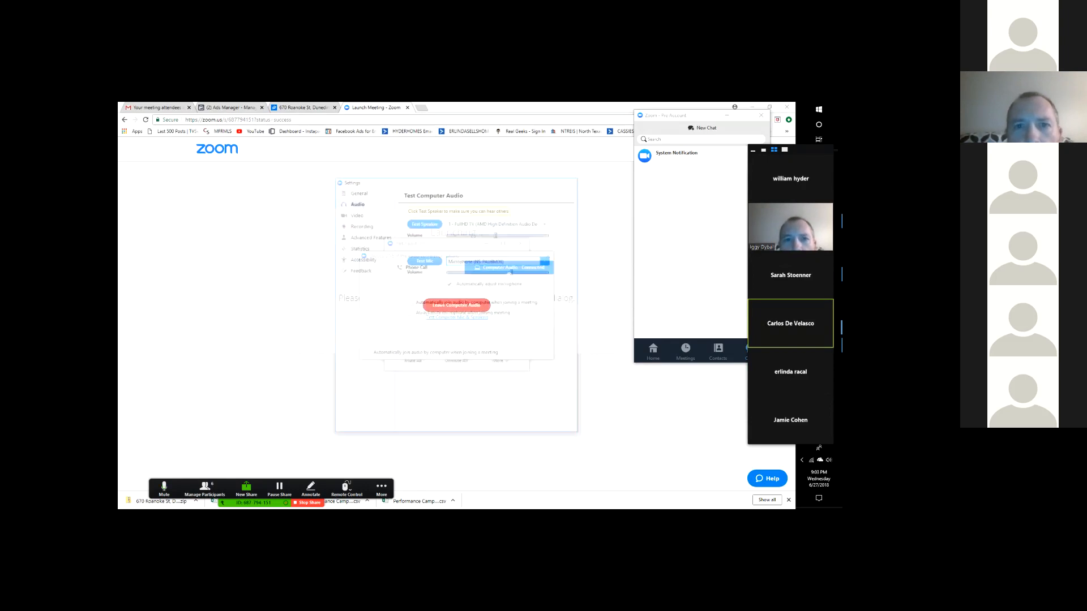
click(549, 256)
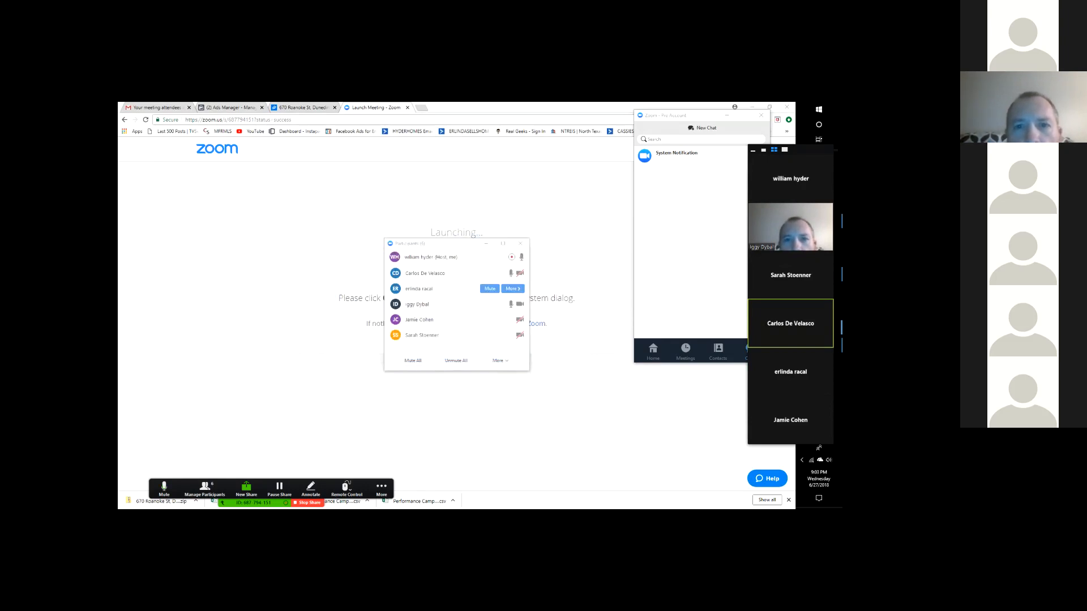
click(520, 243)
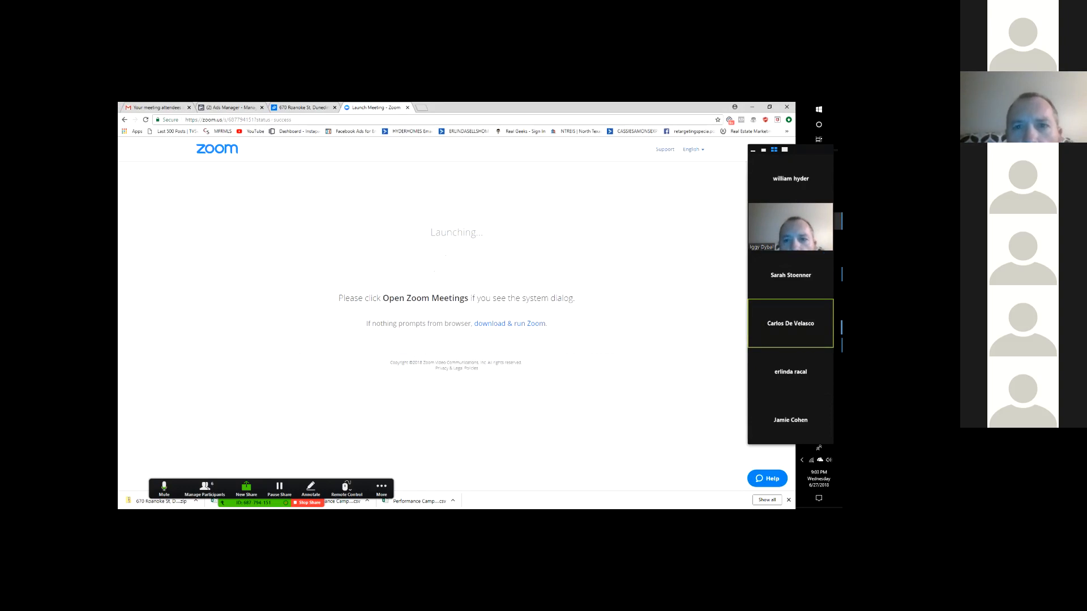
click(381, 489)
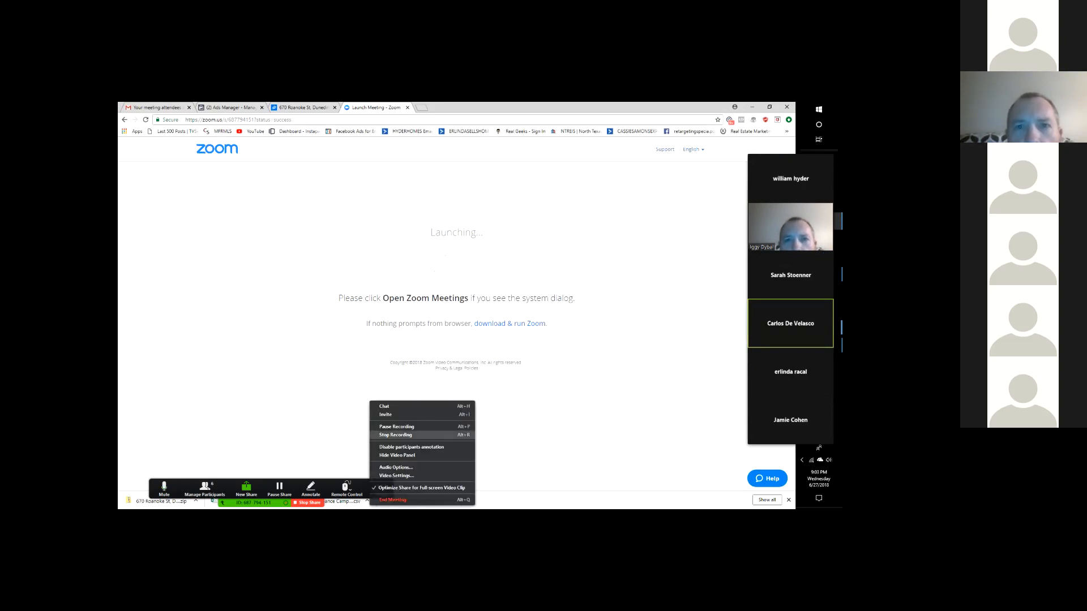
click(504, 451)
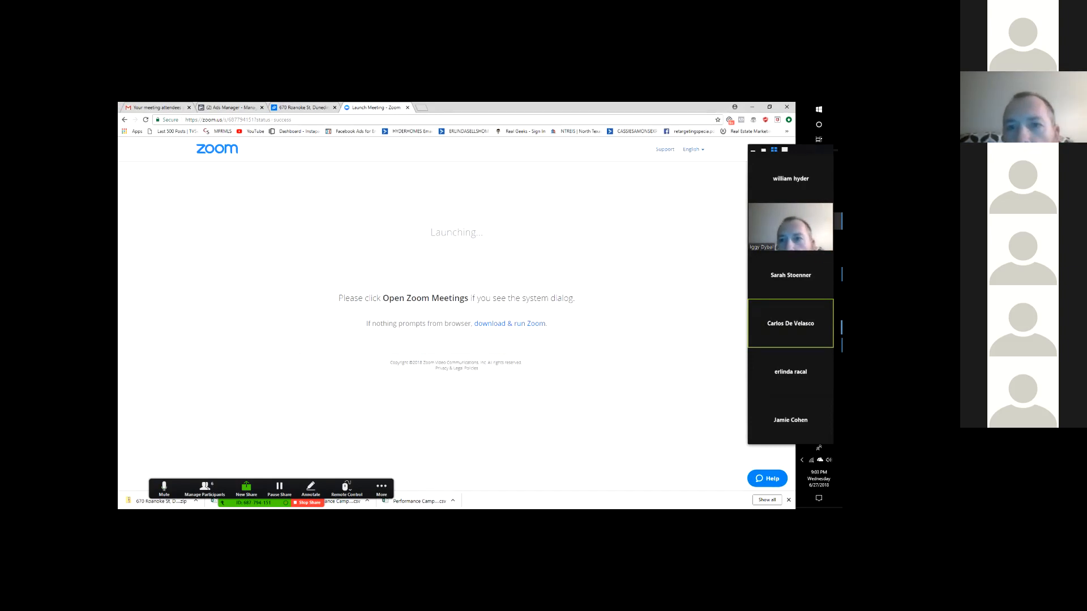
click(302, 107)
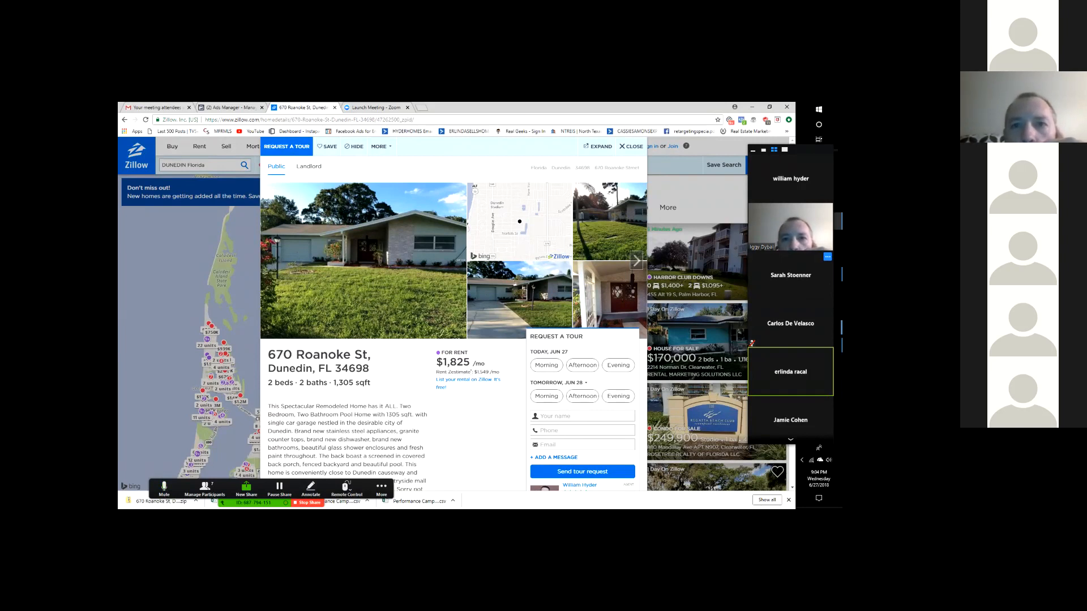
- Switch to the Ads Manager campaigns table after briefly checking the Zoom and Zillow tabs
mouse_move(837, 328)
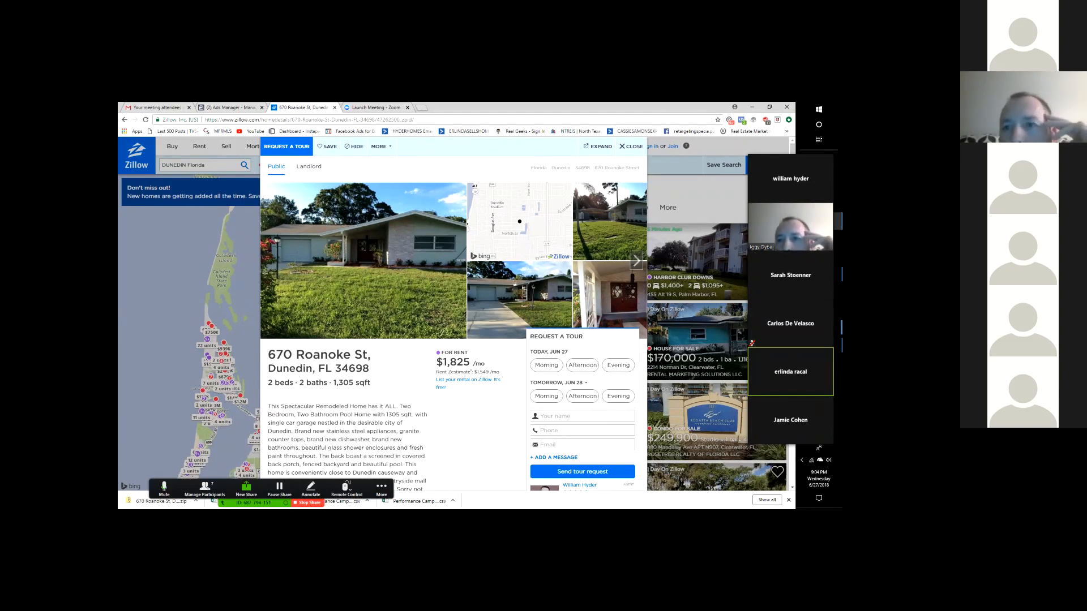
click(230, 108)
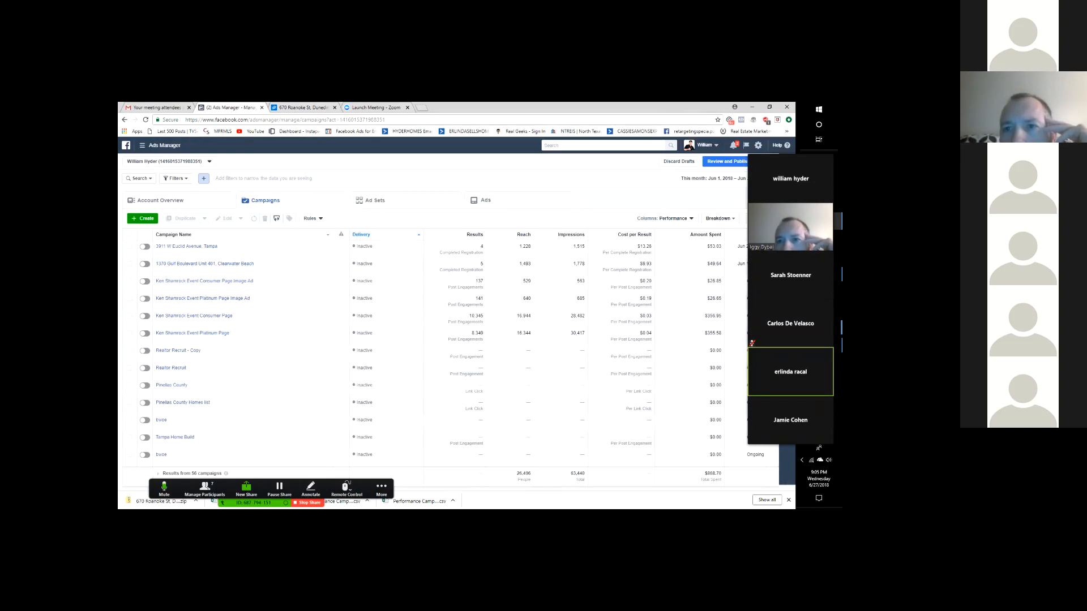
click(376, 107)
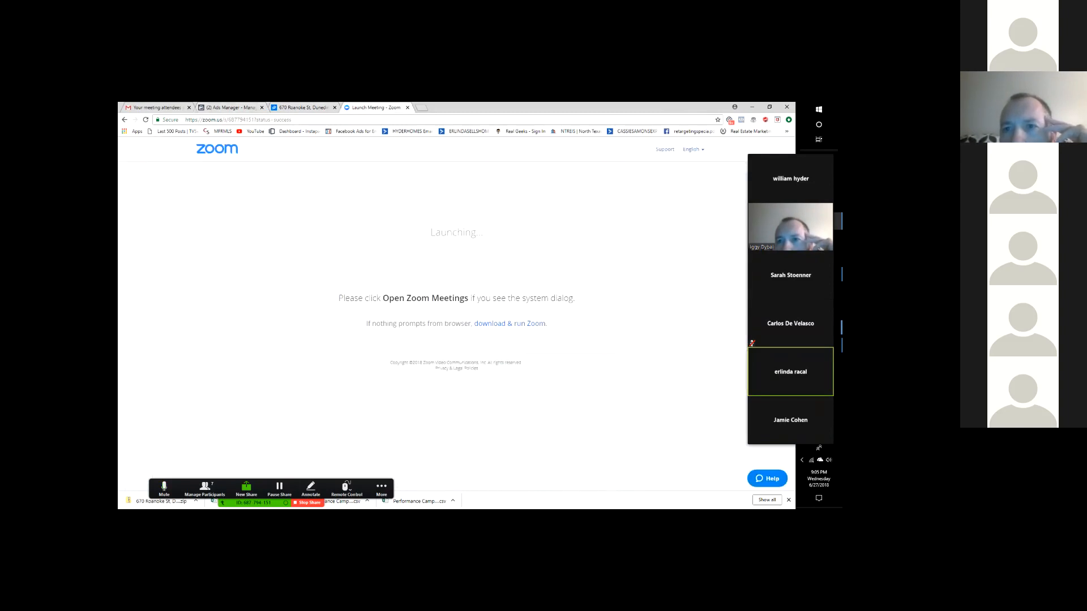
click(300, 108)
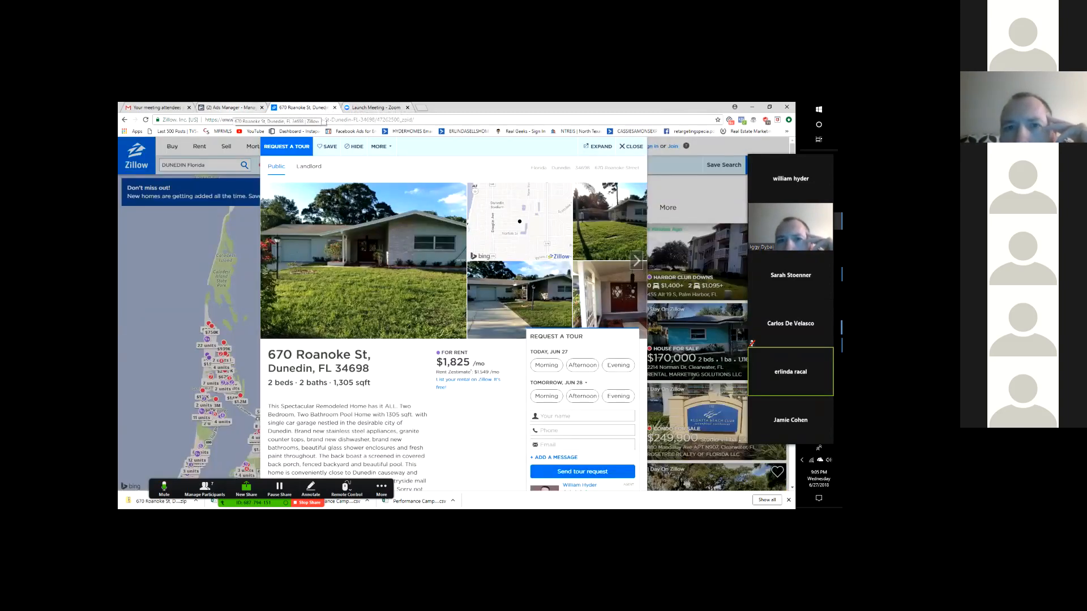
click(229, 107)
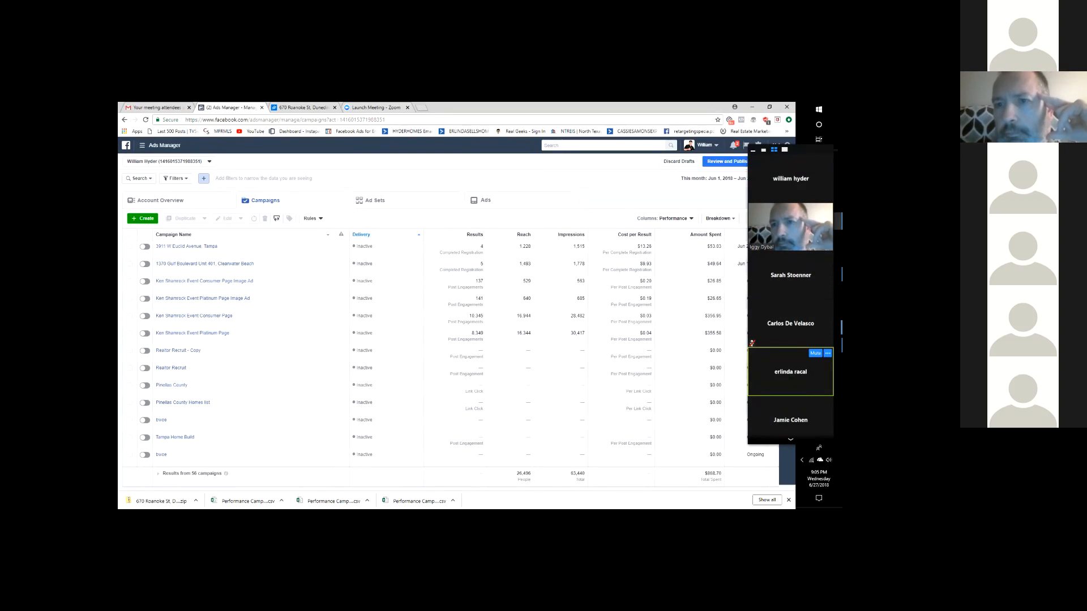
click(303, 108)
scroll(453, 340, down, 3)
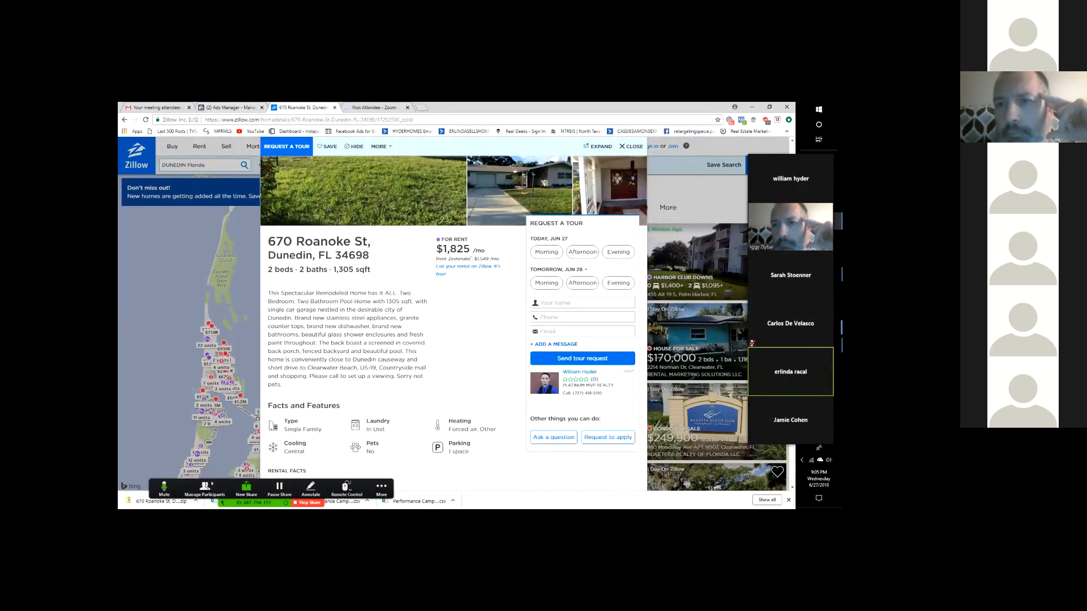
drag(268, 293, 423, 377)
click(453, 362)
scroll(453, 362, up, 2)
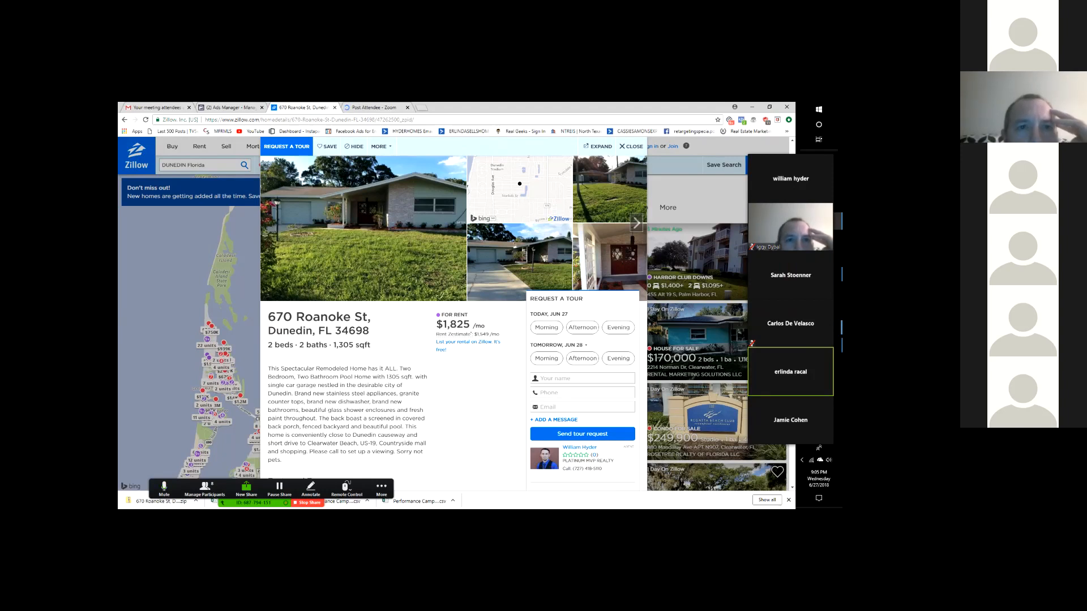
click(382, 489)
click(397, 468)
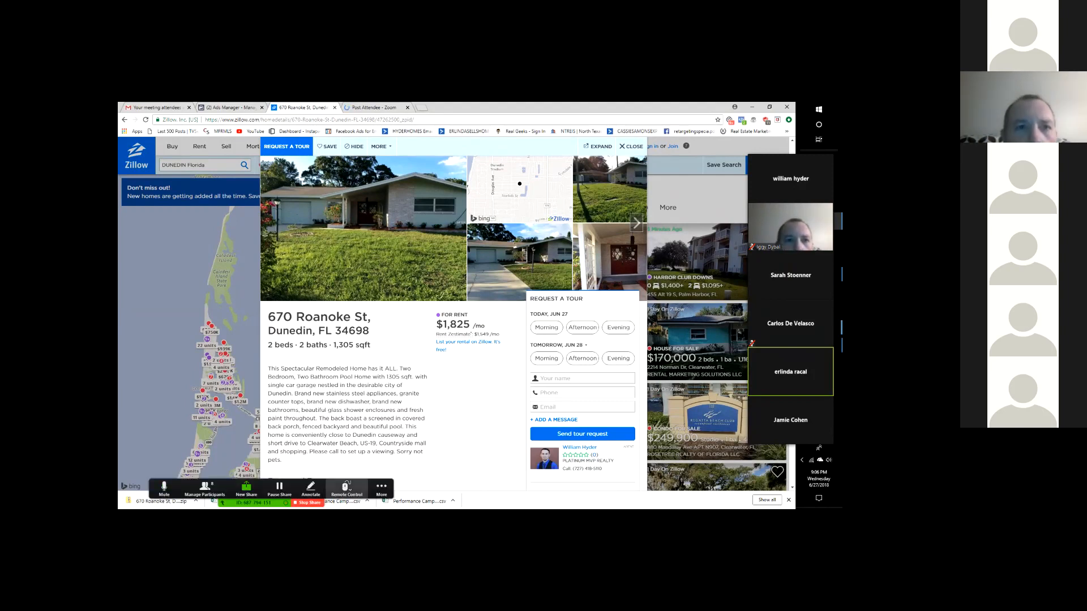
- Open and close Zoom's More menu
click(381, 488)
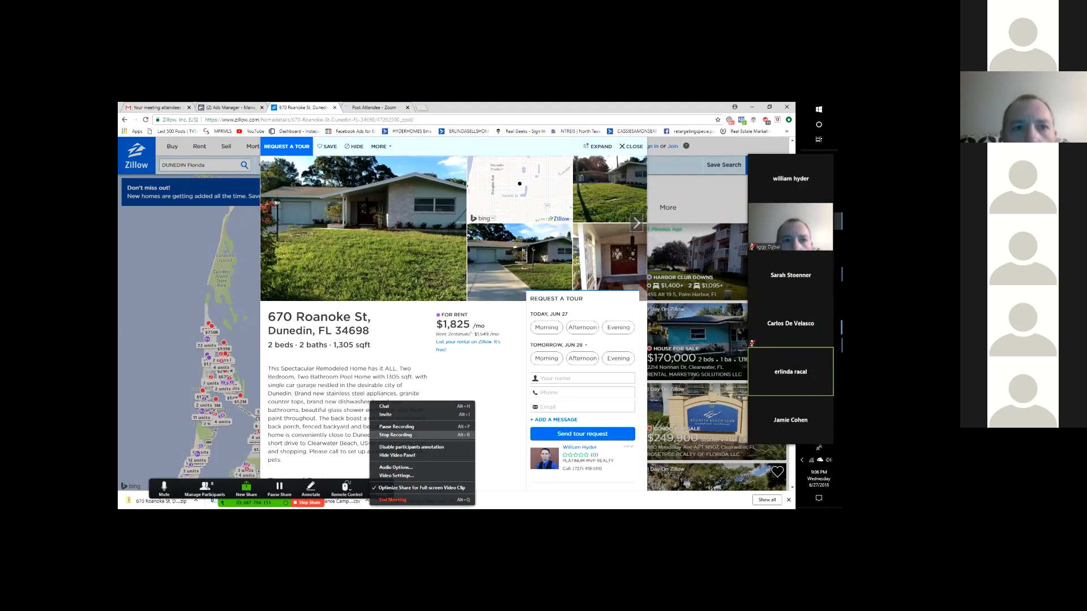
click(310, 489)
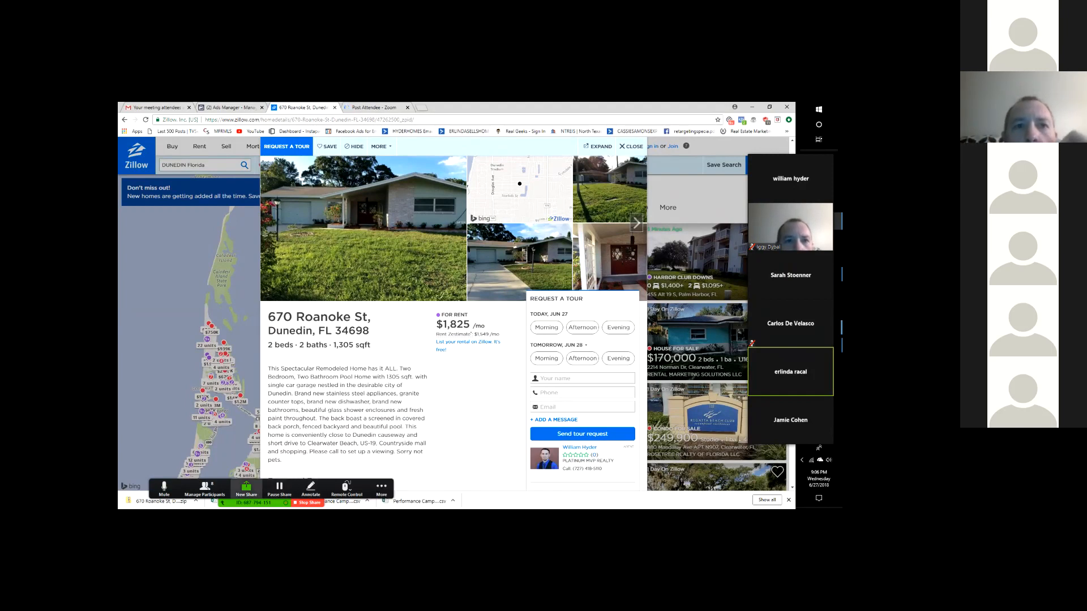
mouse_move(791, 179)
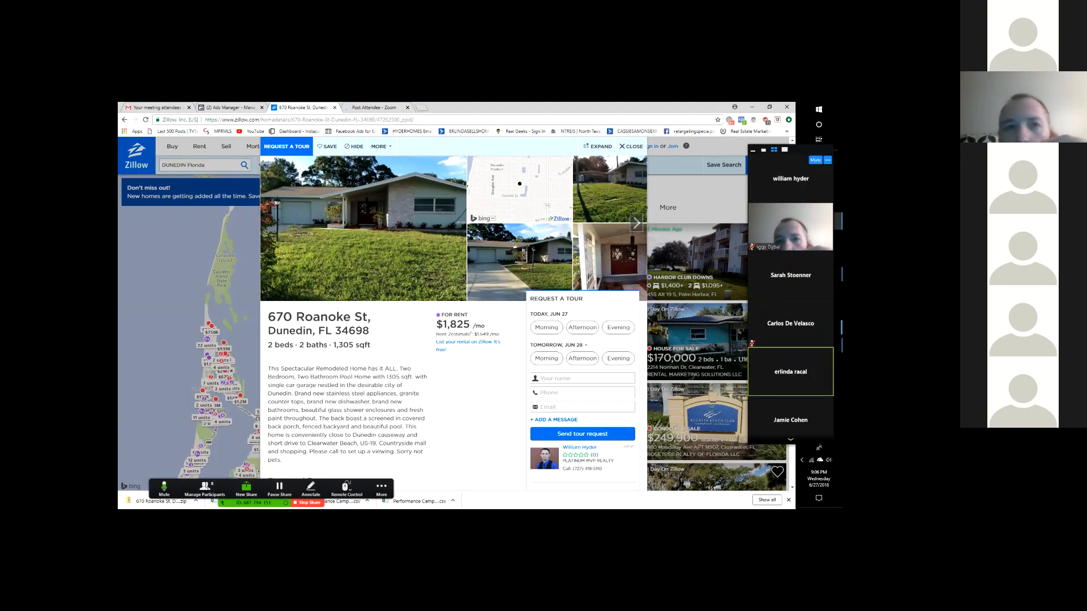
mouse_move(790, 227)
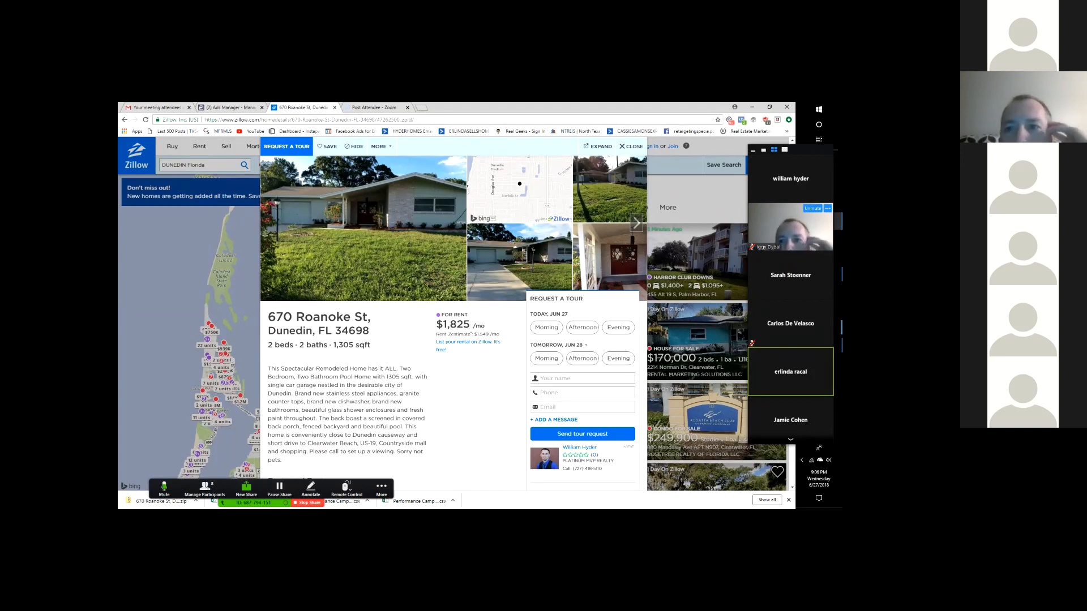
mouse_move(795, 368)
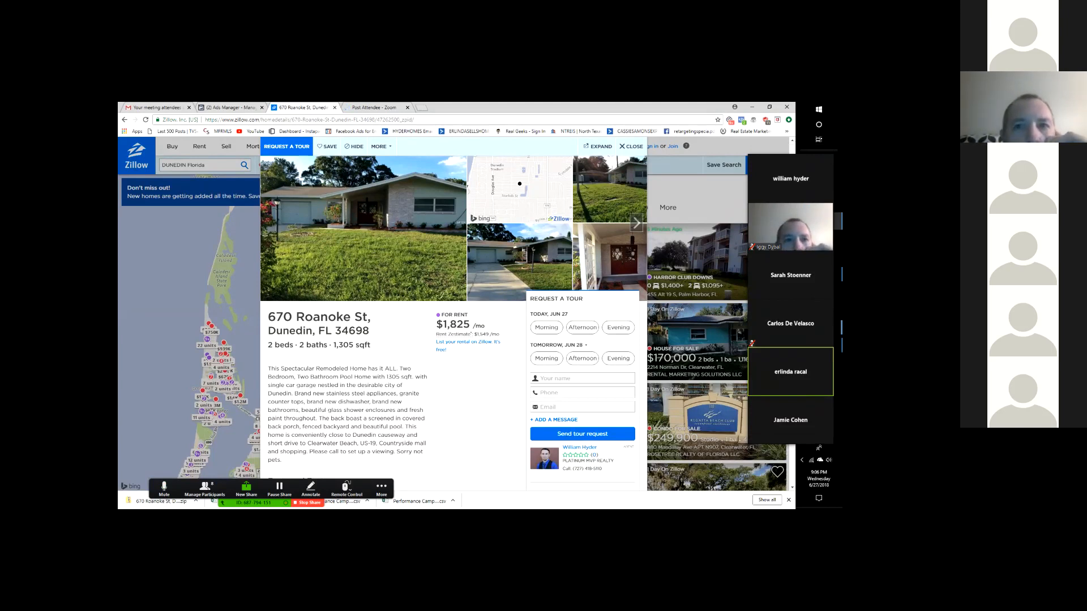
- Look through the meeting participant list, then return to the Ads Manager campaigns table
click(246, 489)
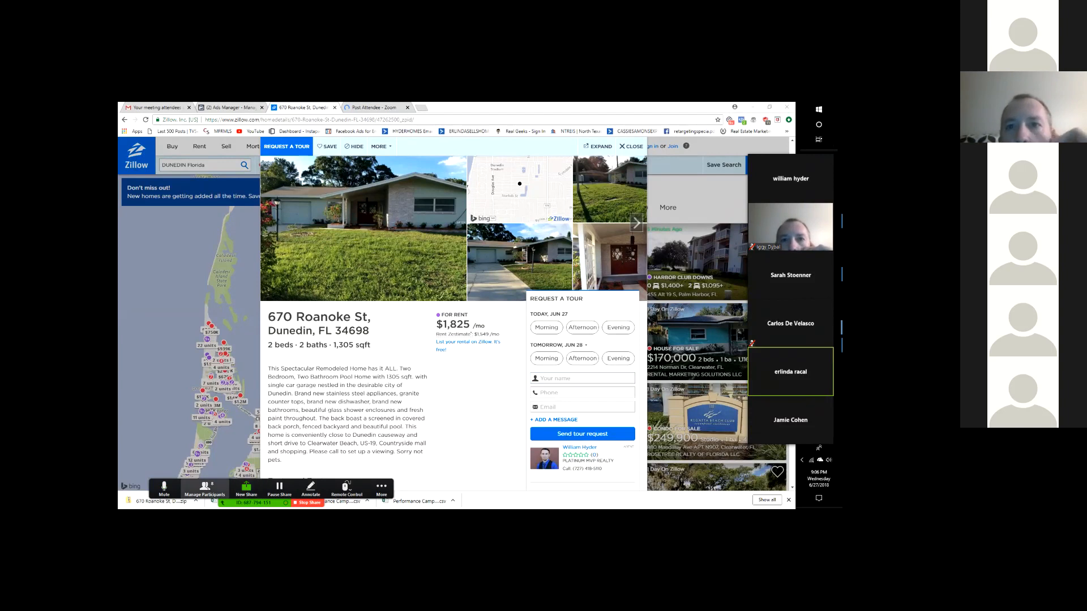
click(205, 489)
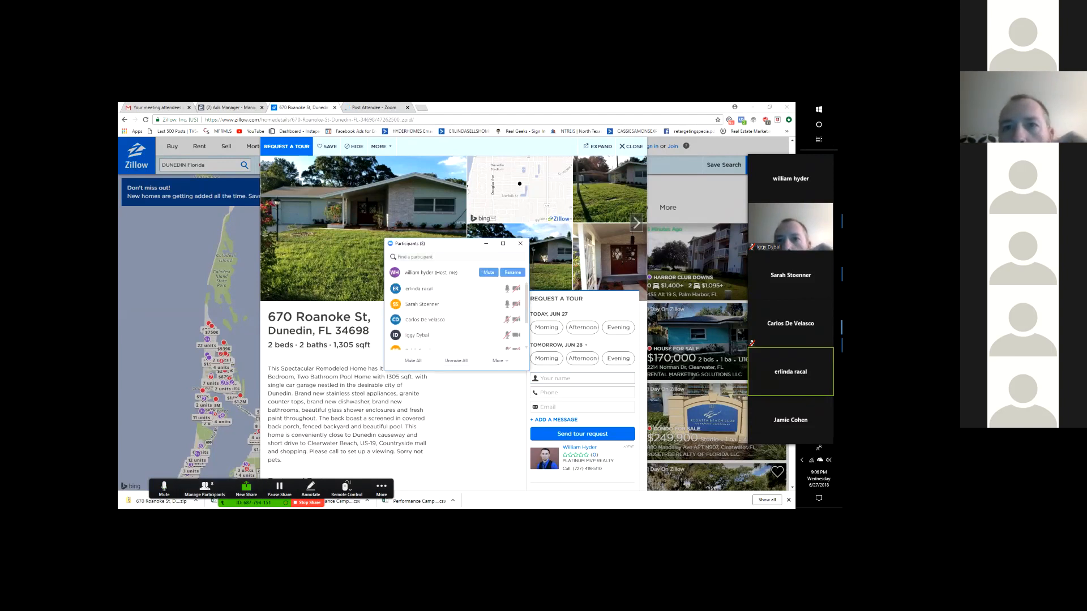
scroll(456, 316, down, 3)
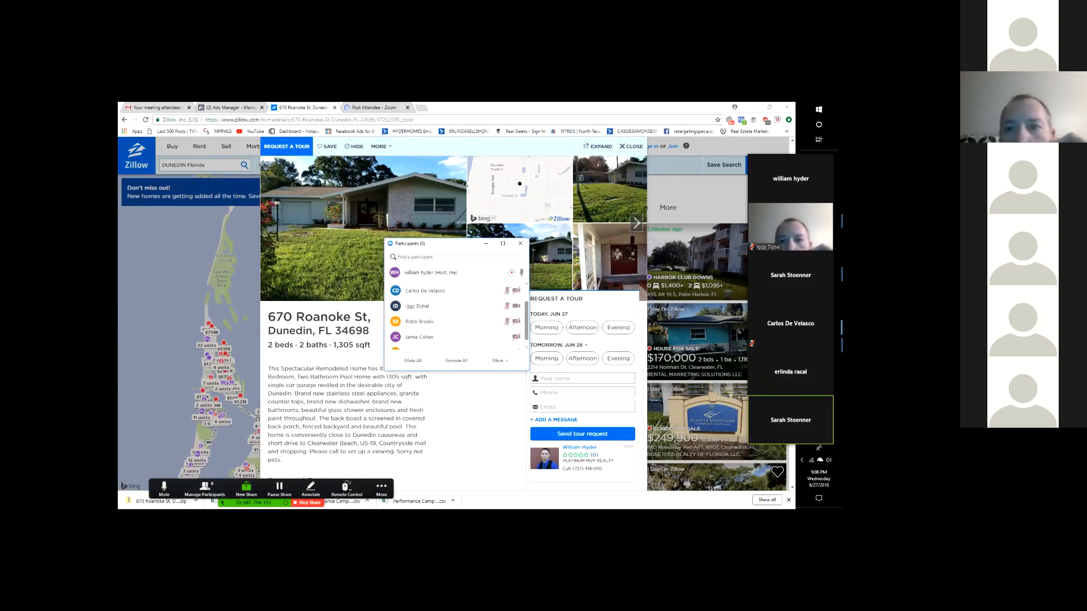
scroll(457, 315, up, 3)
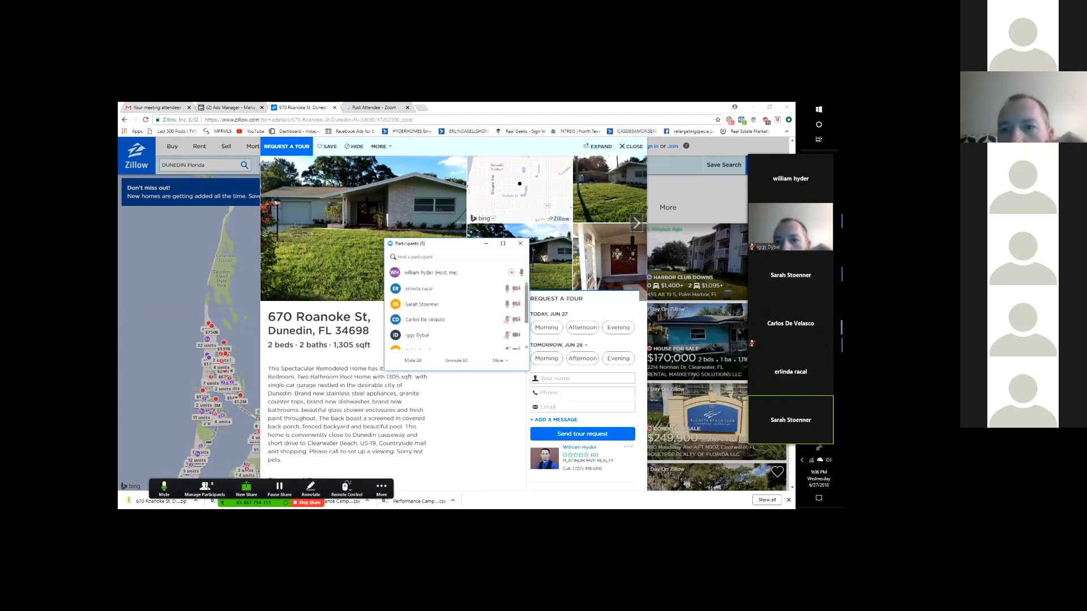
click(520, 243)
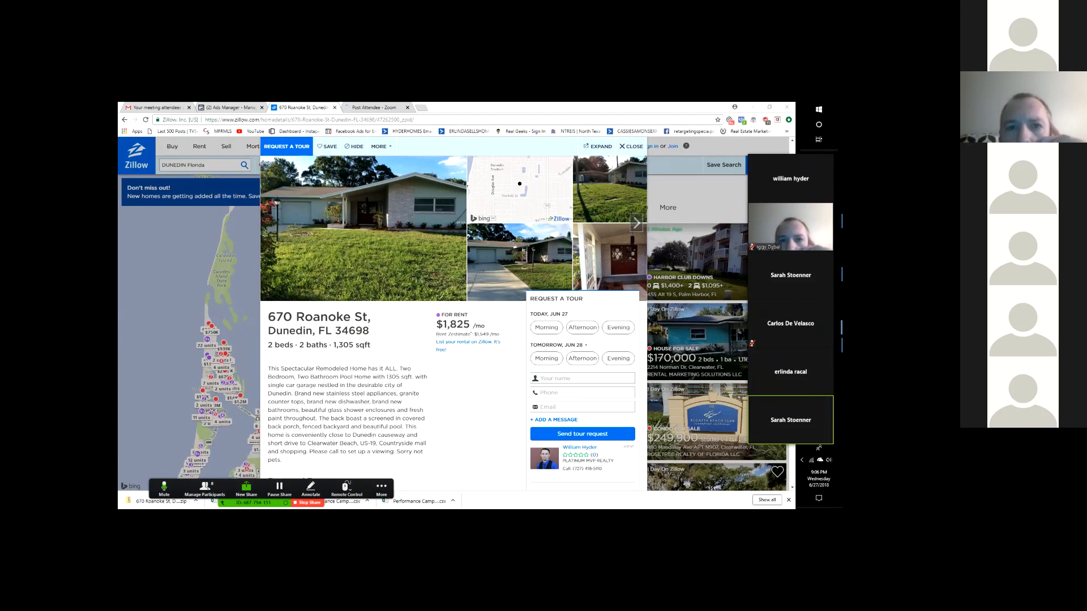
scroll(453, 317, up, 1)
click(241, 108)
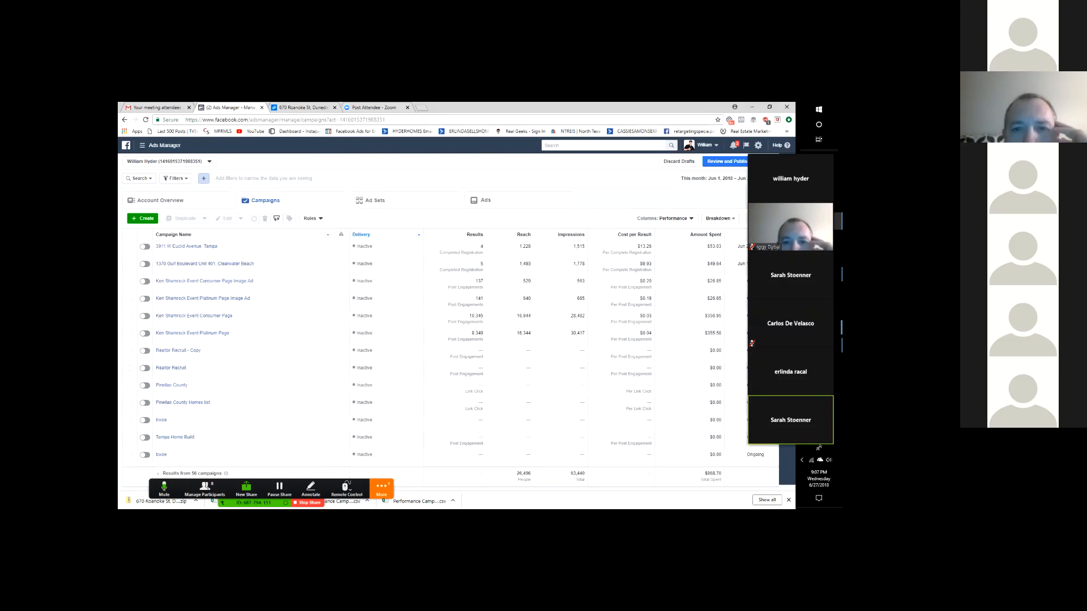
- Dismiss Zoom's More menu and start a new campaign with Ads Manager's Create button
click(381, 489)
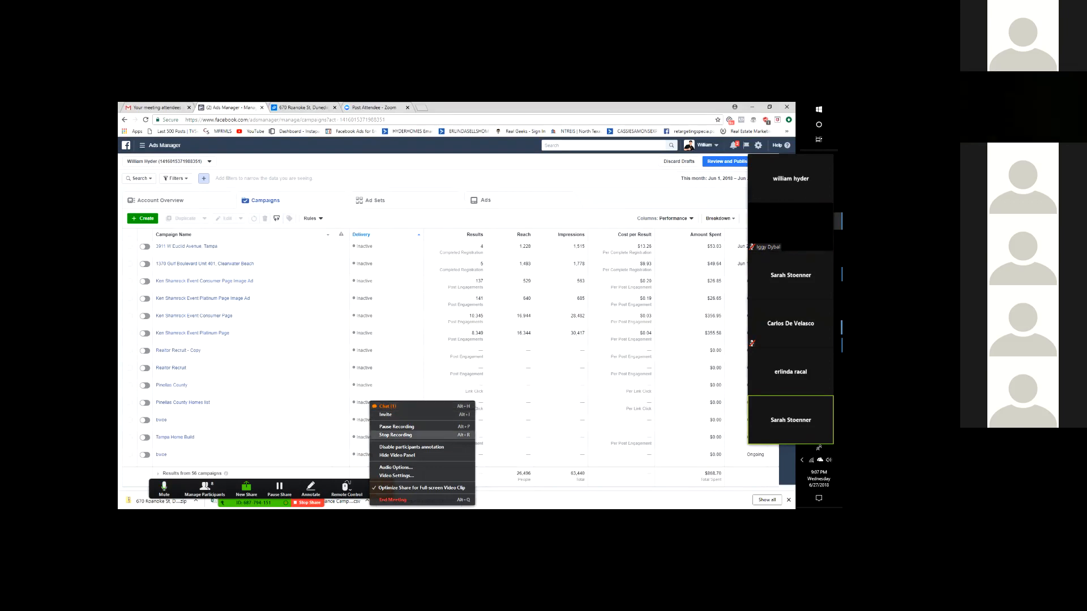
click(391, 387)
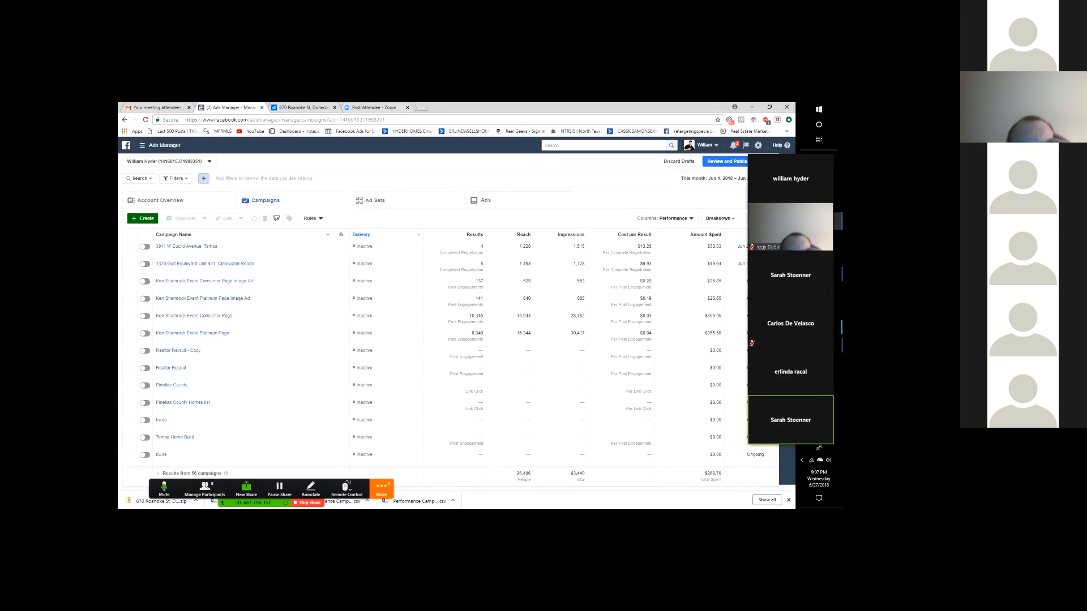
click(143, 219)
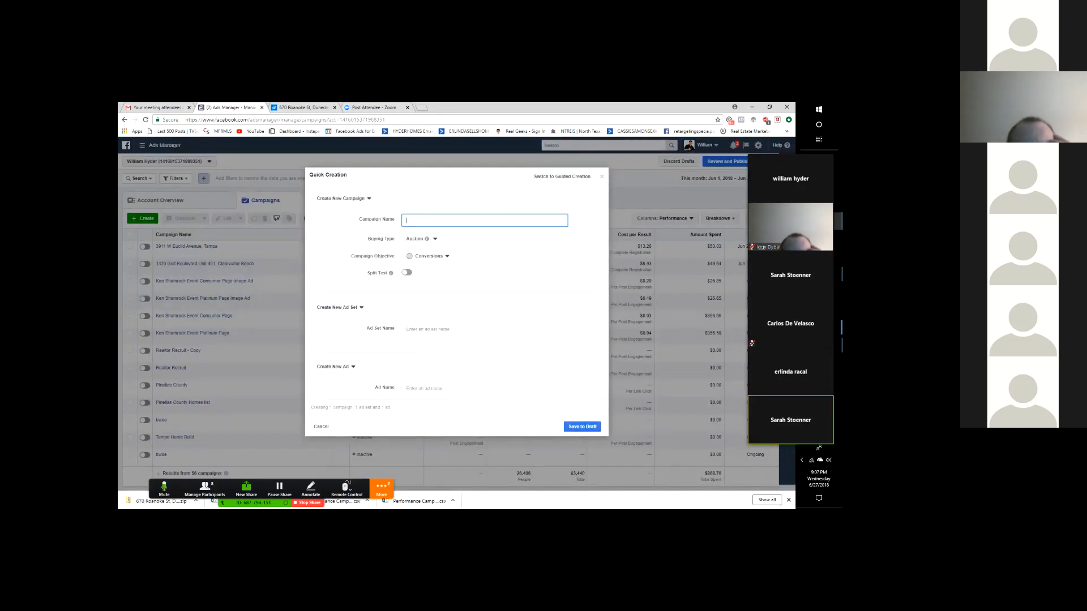
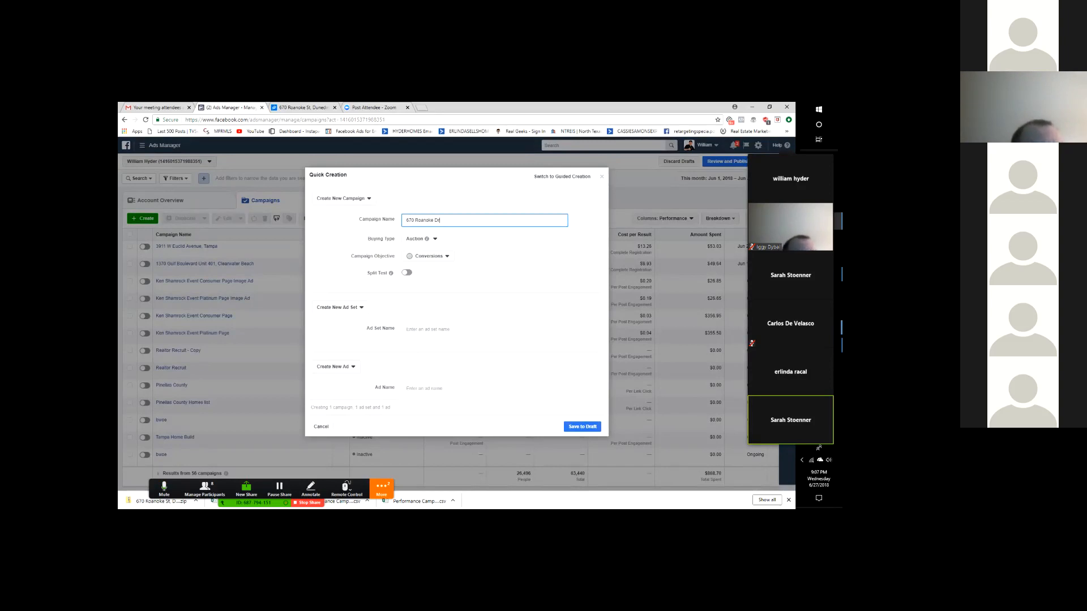
key(ctrl+a)
key(ctrl+c)
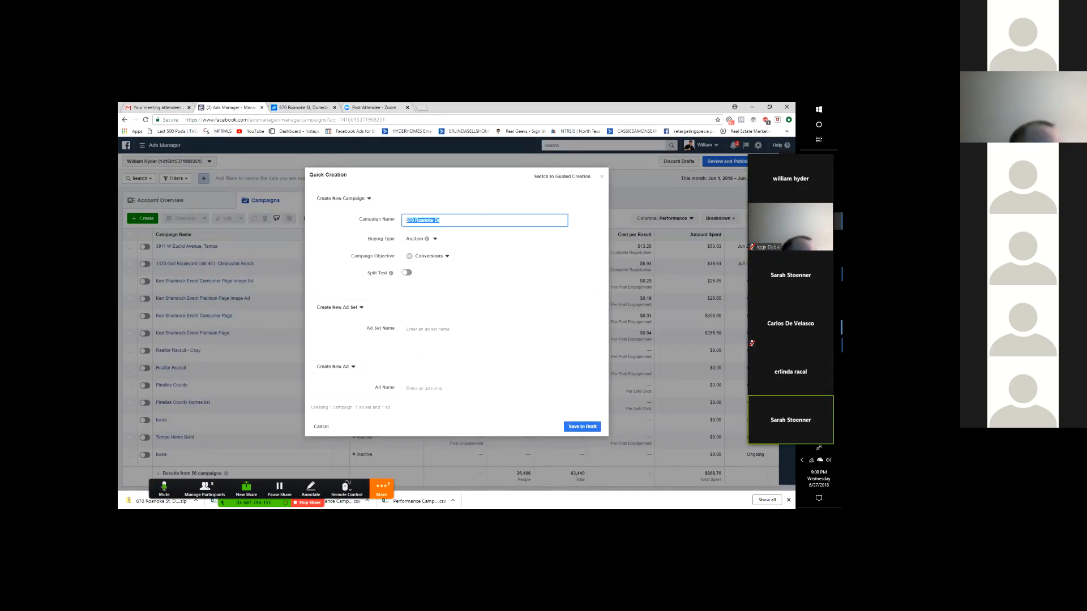
click(428, 257)
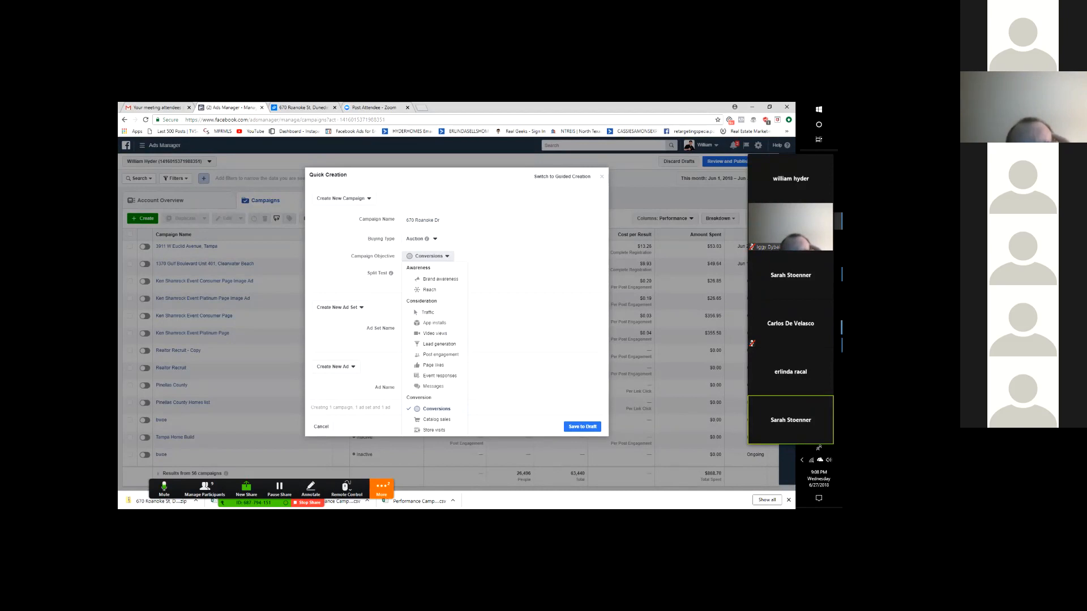
click(440, 344)
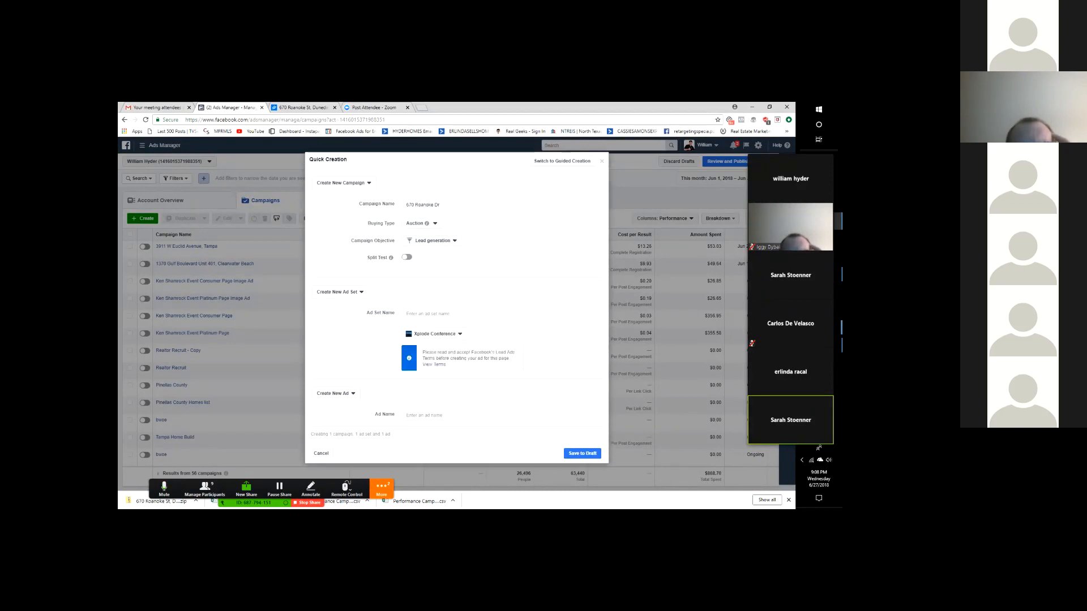
click(436, 313)
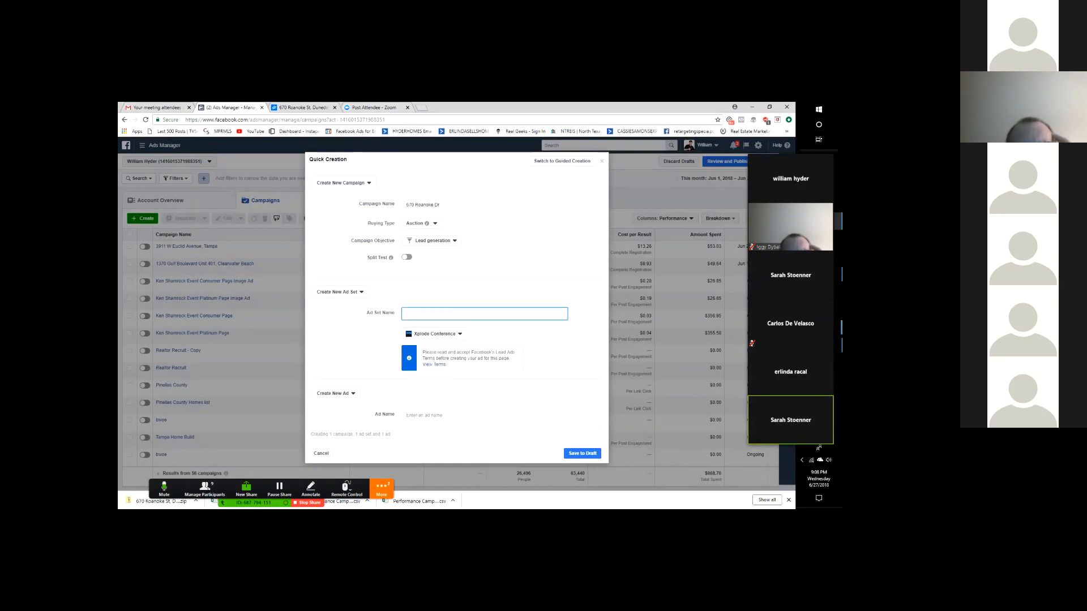
key(ctrl+v)
click(435, 416)
key(ctrl+v)
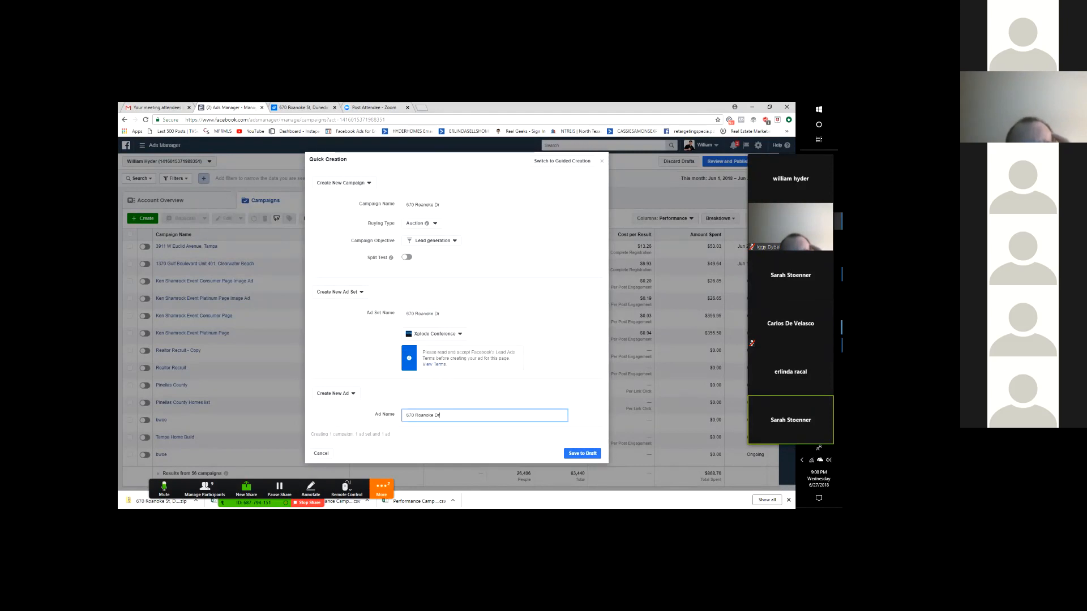
- Choose the agent's own real-estate Page from the page list
click(434, 333)
scroll(411, 380, down, 10)
scroll(412, 408, up, 5)
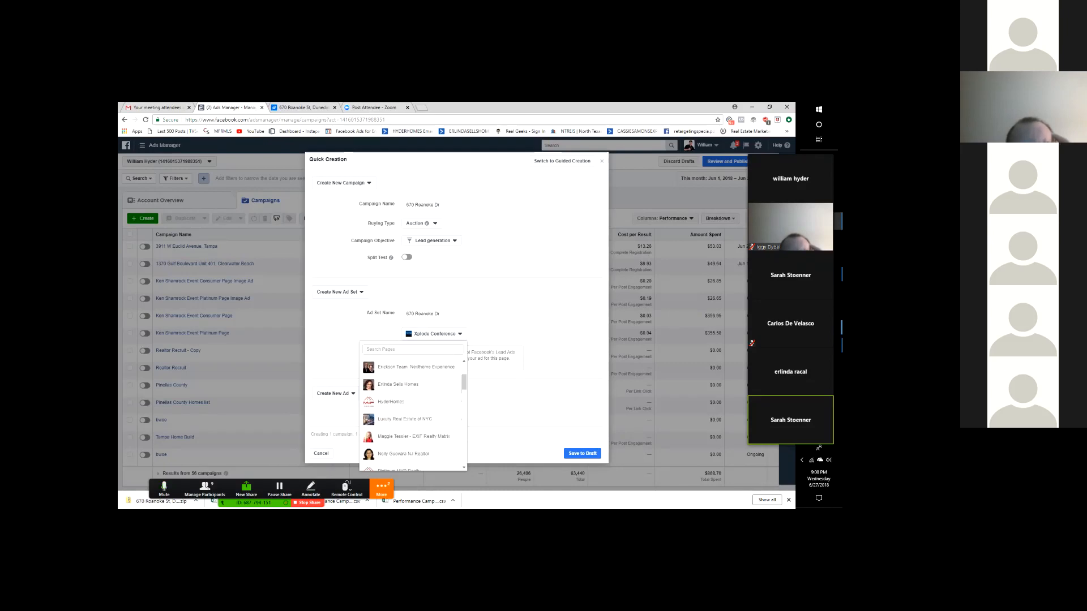
scroll(413, 407, down, 1)
scroll(413, 407, down, 4)
scroll(412, 407, down, 8)
scroll(413, 407, down, 2)
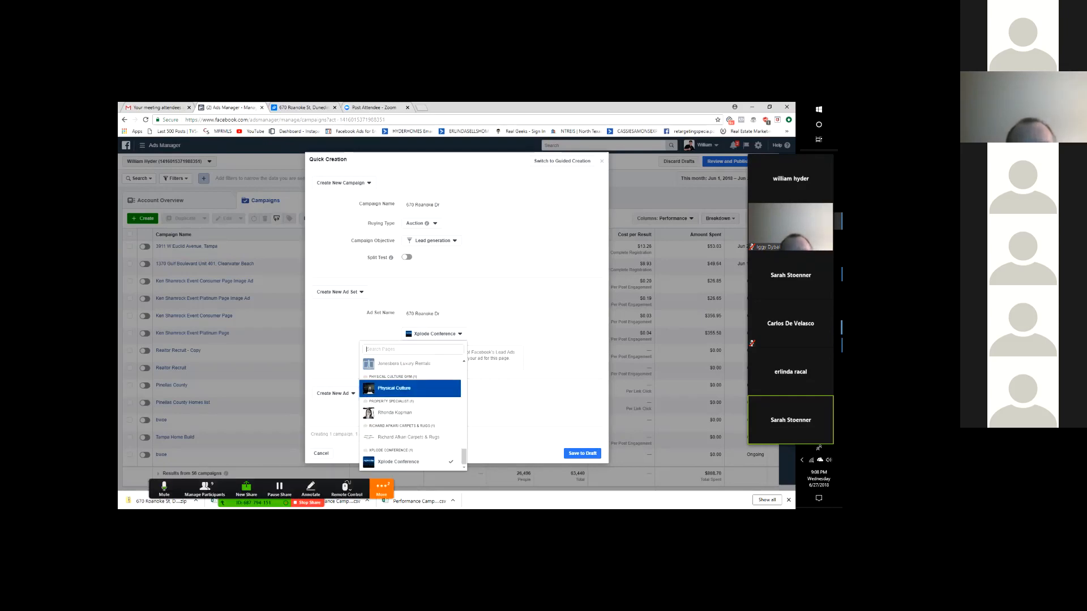
text(hyder)
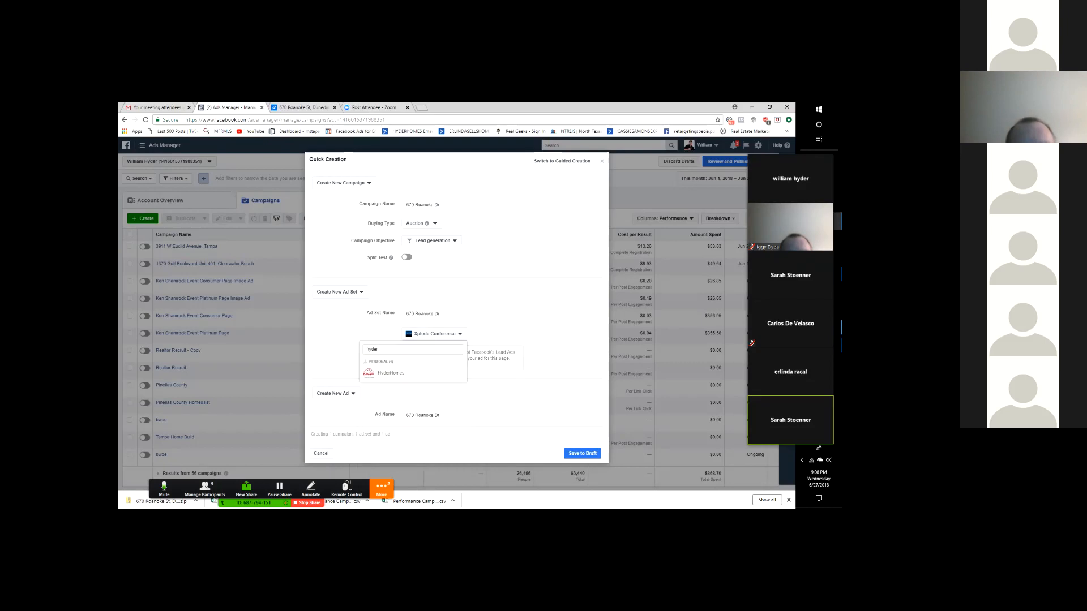
click(412, 373)
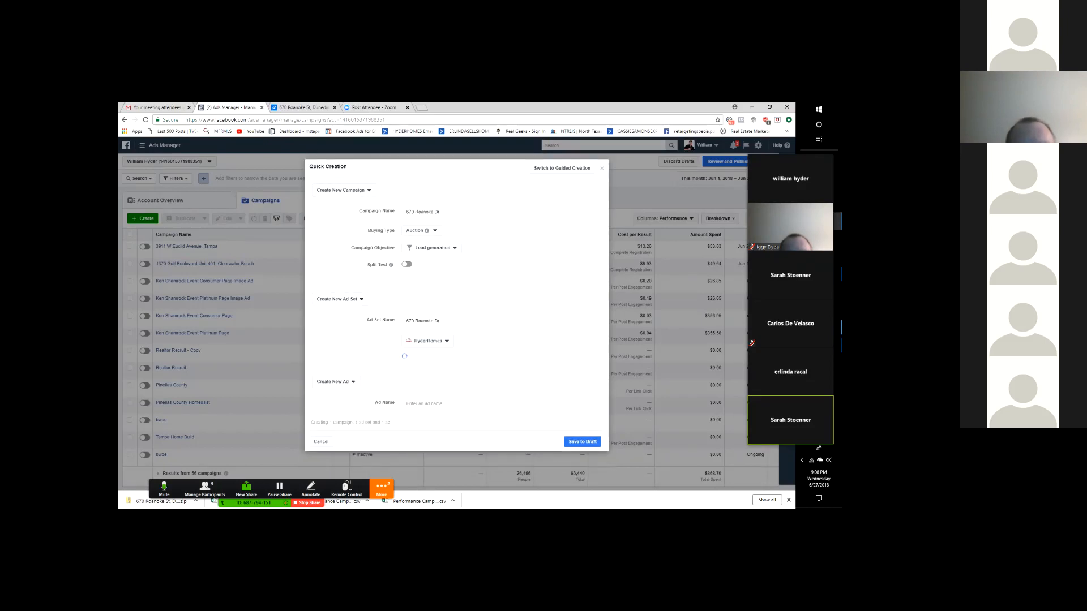
click(425, 411)
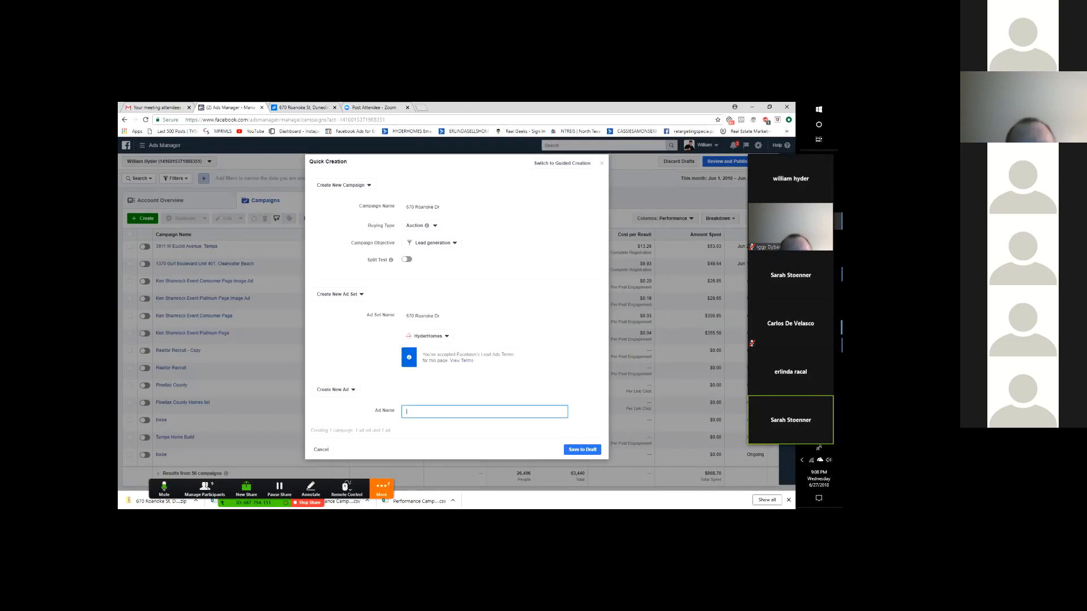
key(ctrl+v)
click(582, 450)
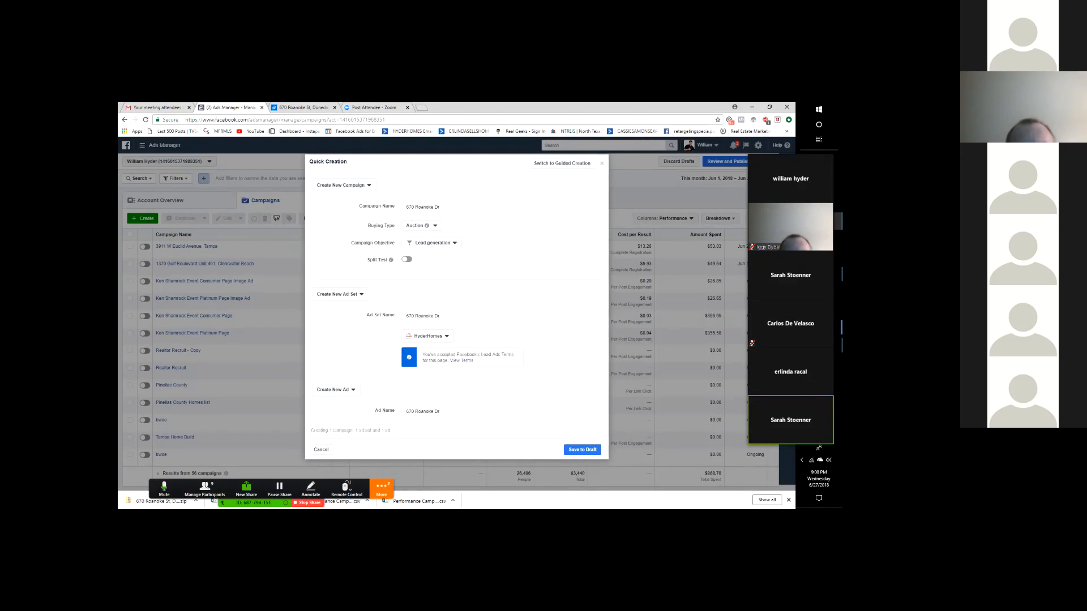
click(583, 450)
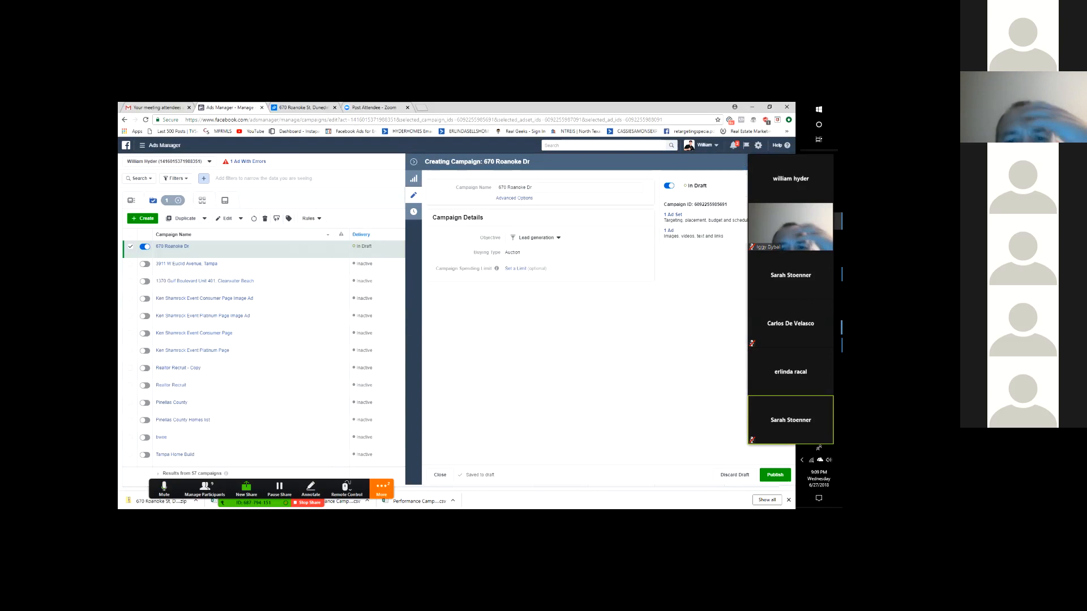
click(673, 215)
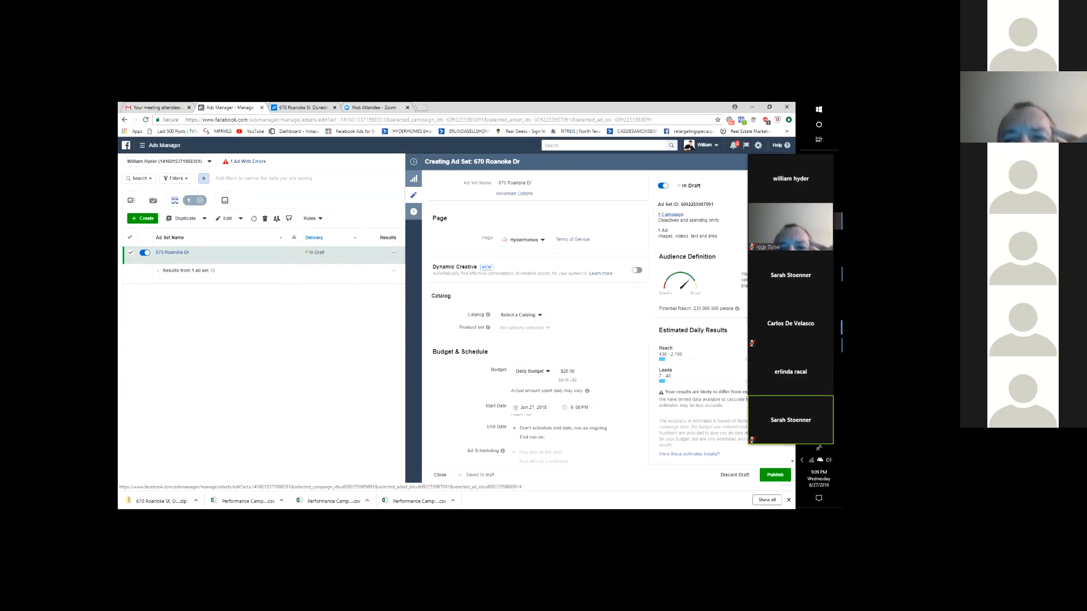
drag(791, 179, 173, 485)
click(818, 274)
click(499, 306)
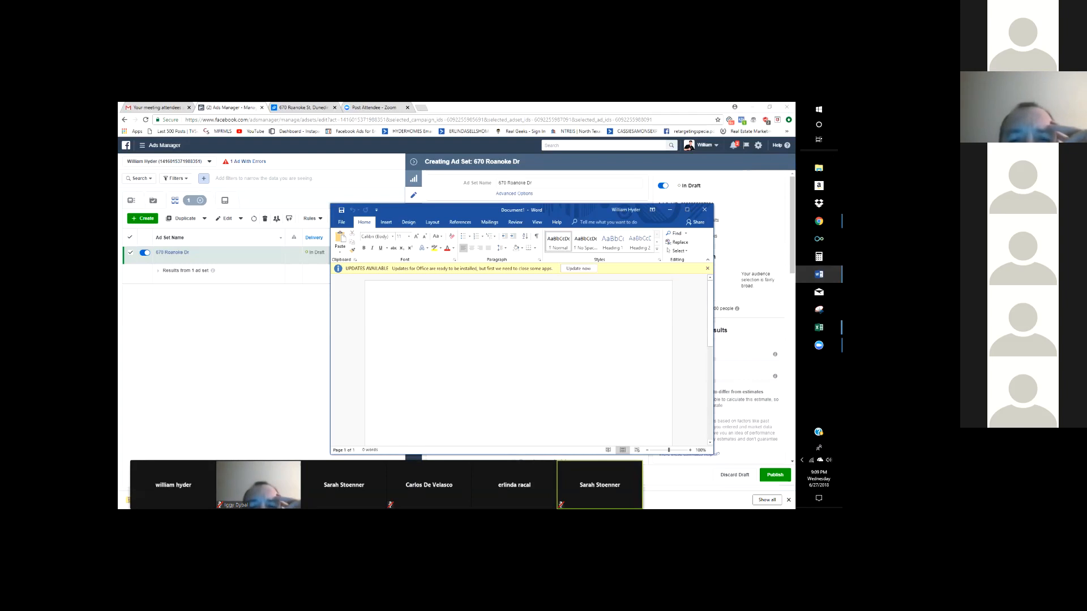
click(303, 108)
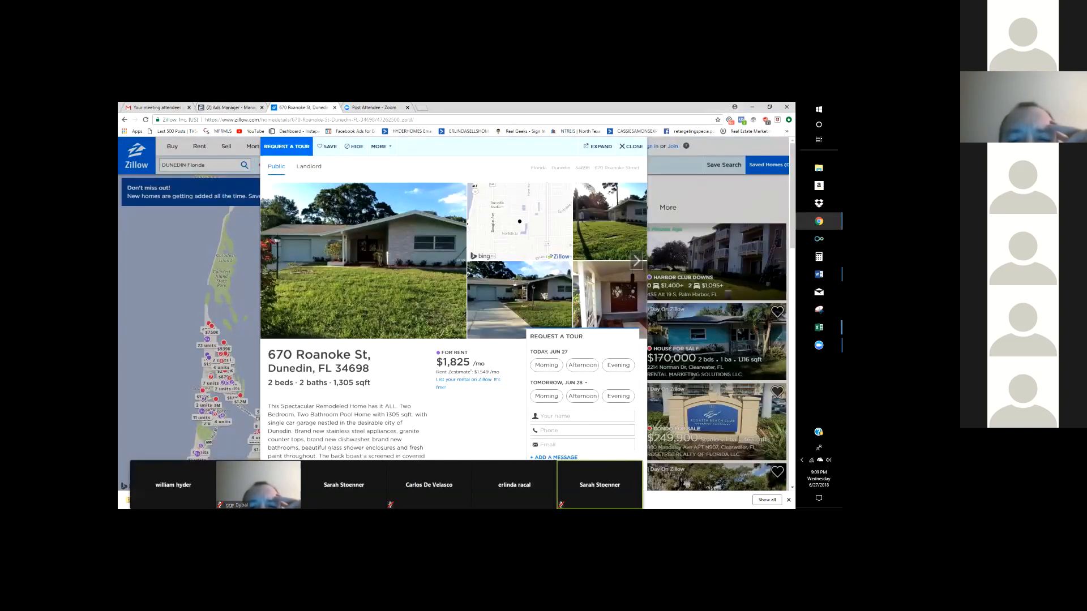
scroll(453, 311, down, 2)
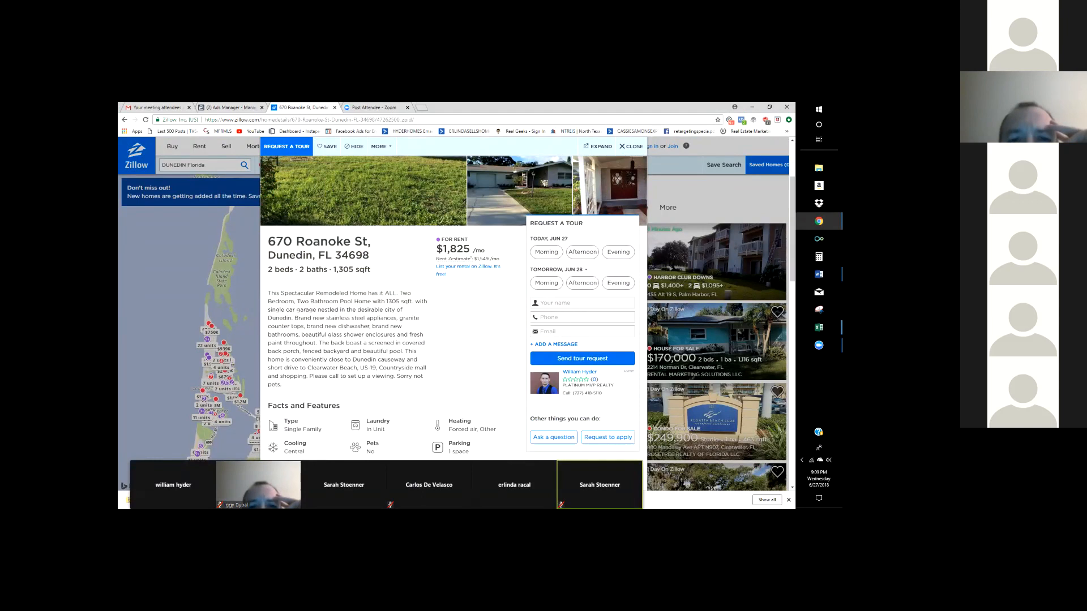
drag(268, 293, 281, 385)
key(ctrl+c)
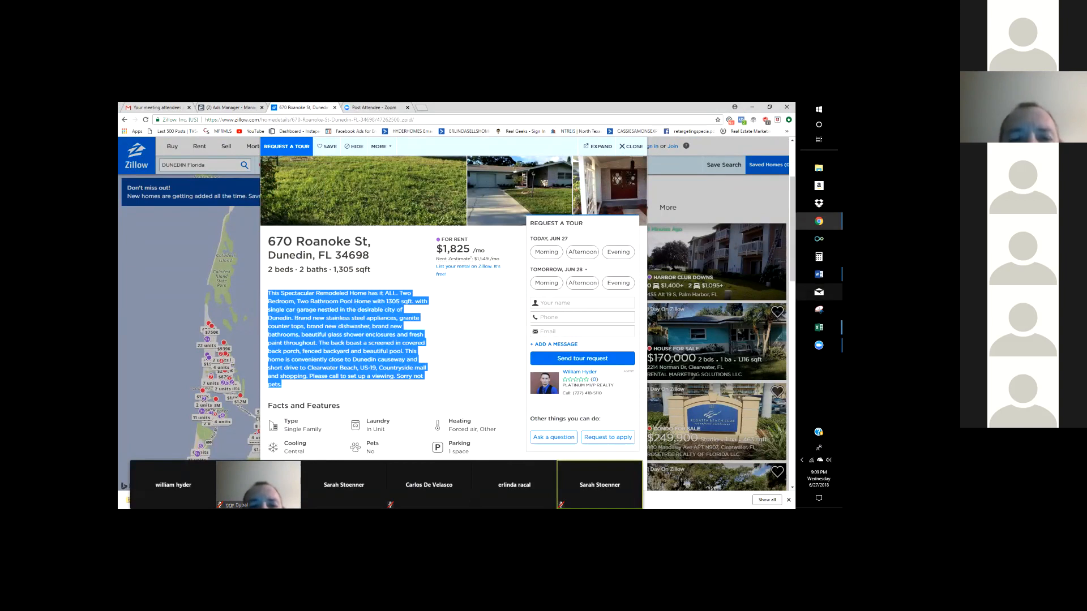
click(818, 274)
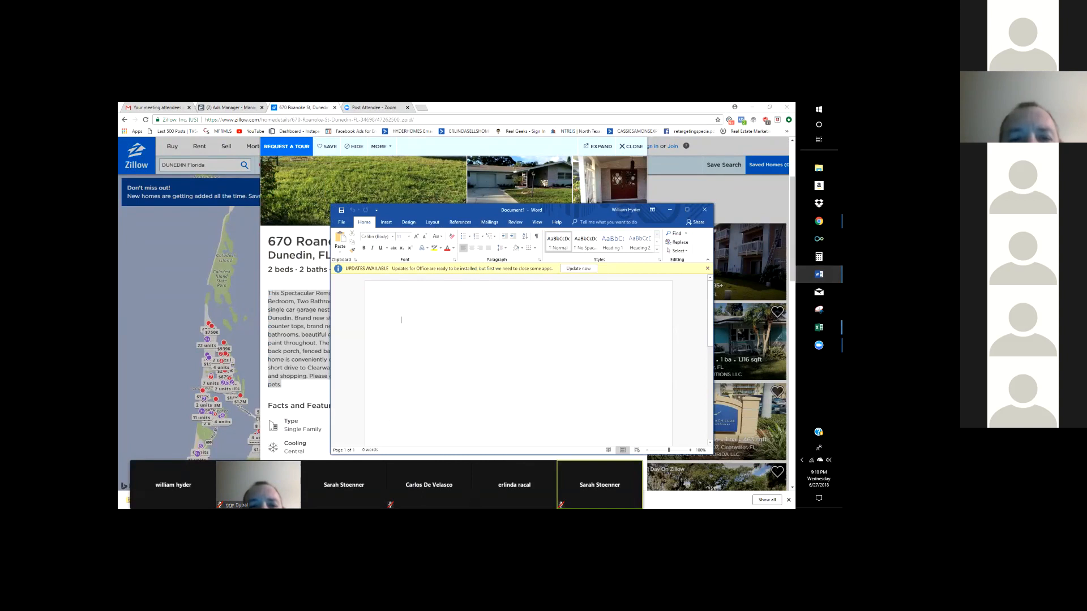
- Paste the description and split off the Two Bedroom and square-footage lines, trimming extra wording
key(ctrl+v)
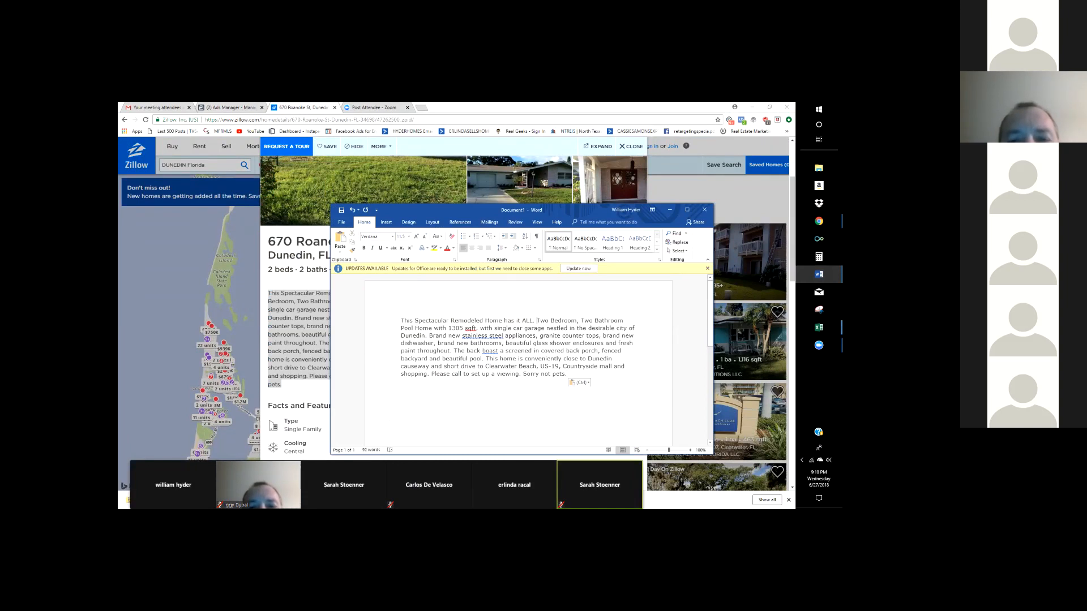
key(Return)
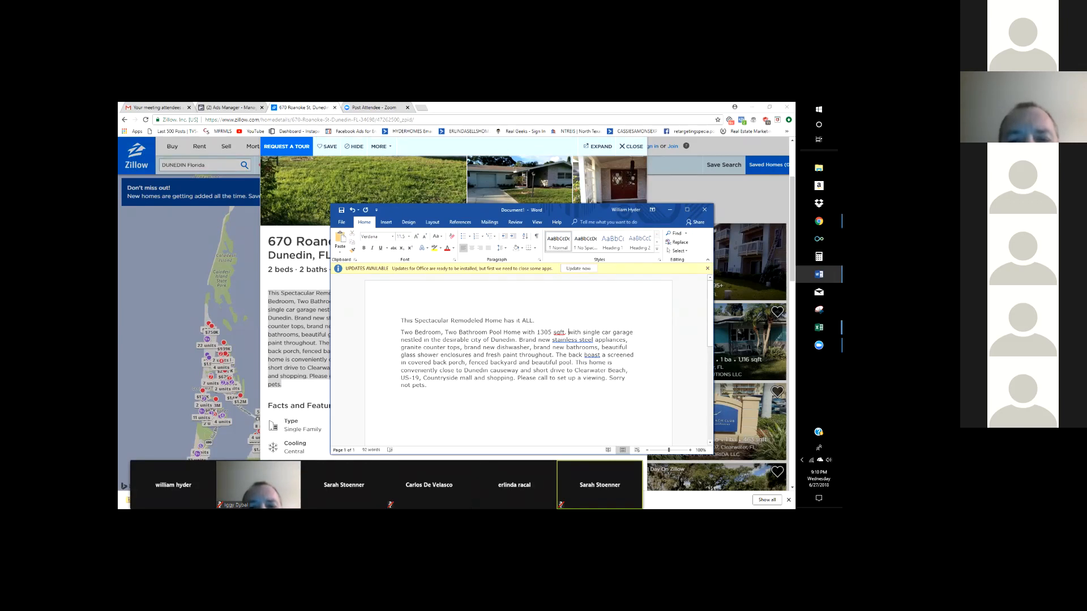
key(Return)
key(ctrl+shift+Right)
key(Delete)
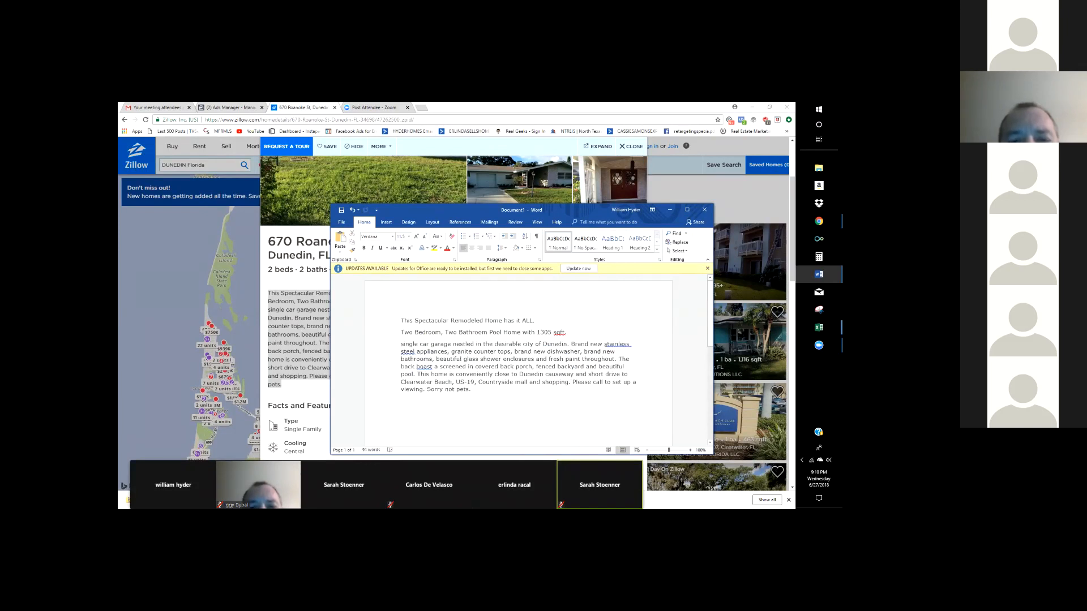
drag(431, 344, 571, 344)
key(Delete)
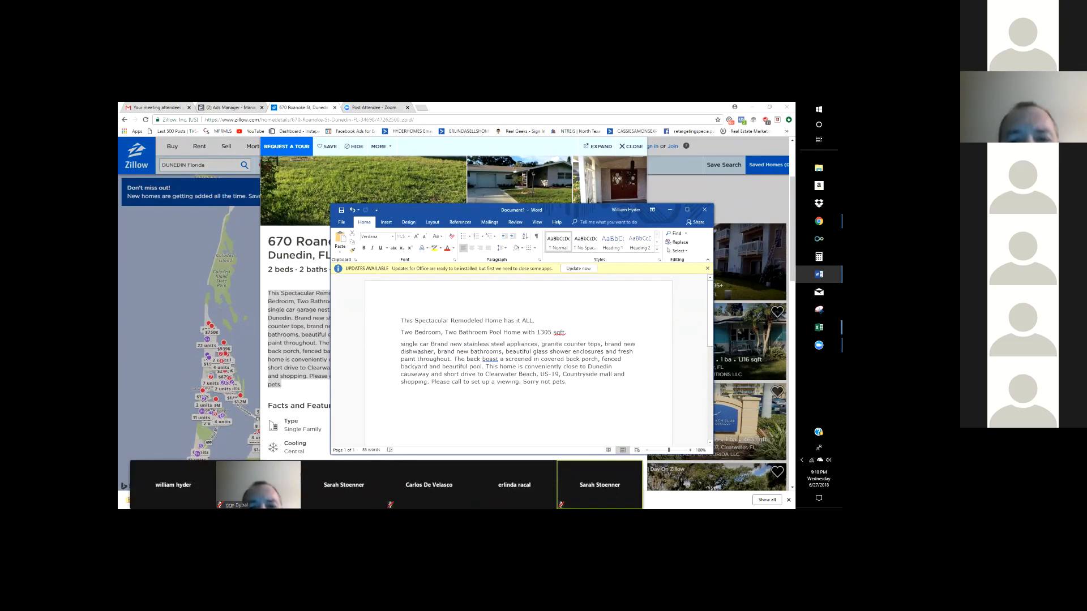
text(garage)
- Put appliances, granite counter tops, dishwasher, bathrooms, shower enclosures and fresh paint on separate lines
key(Return)
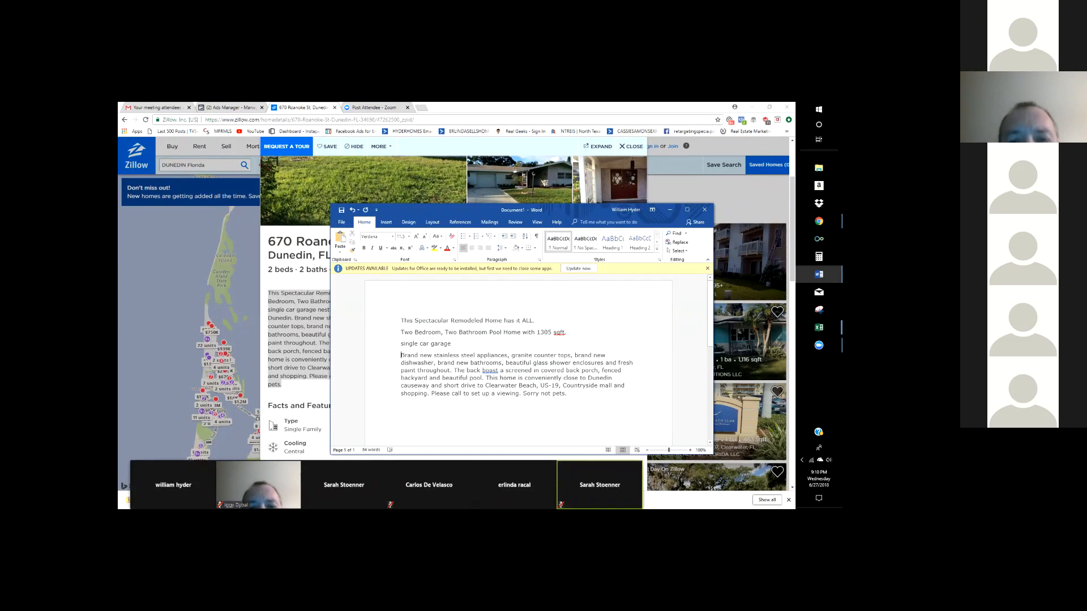
key(BackSpace)
key(BackSpace)
key(Return)
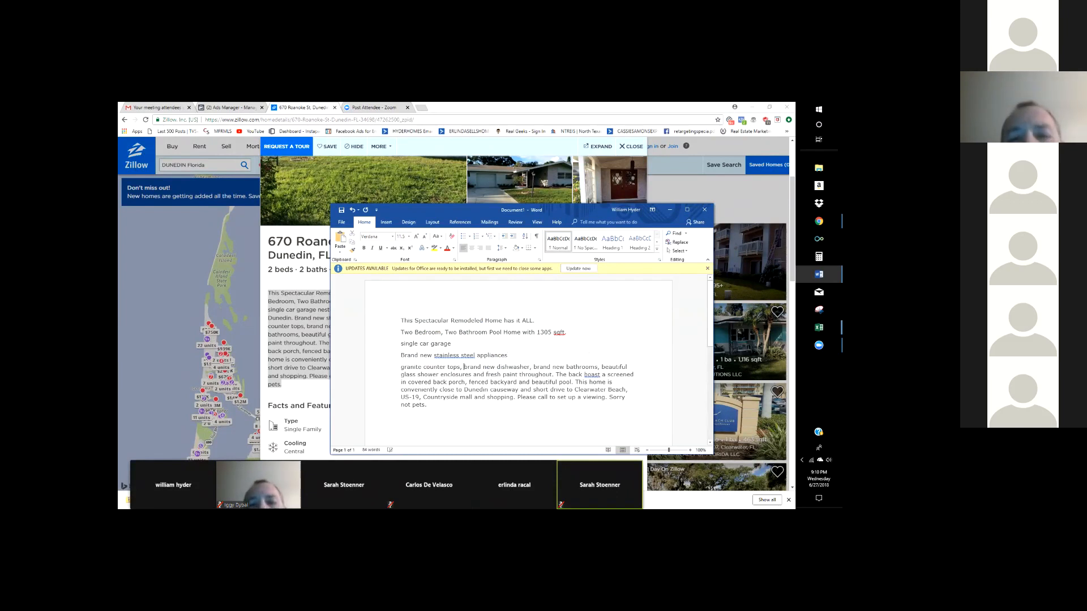
key(Return)
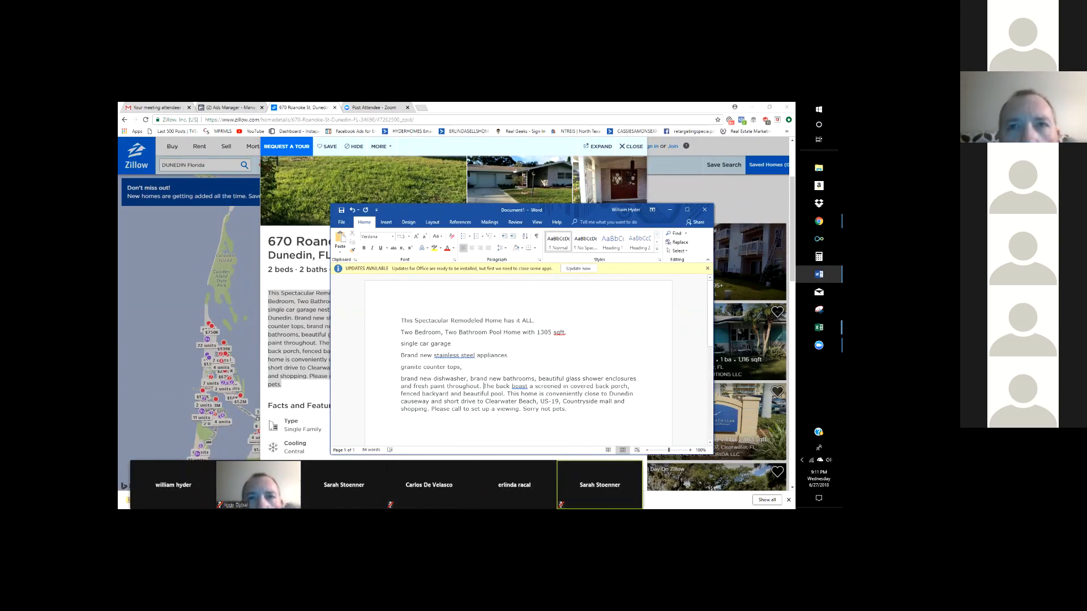
key(Return)
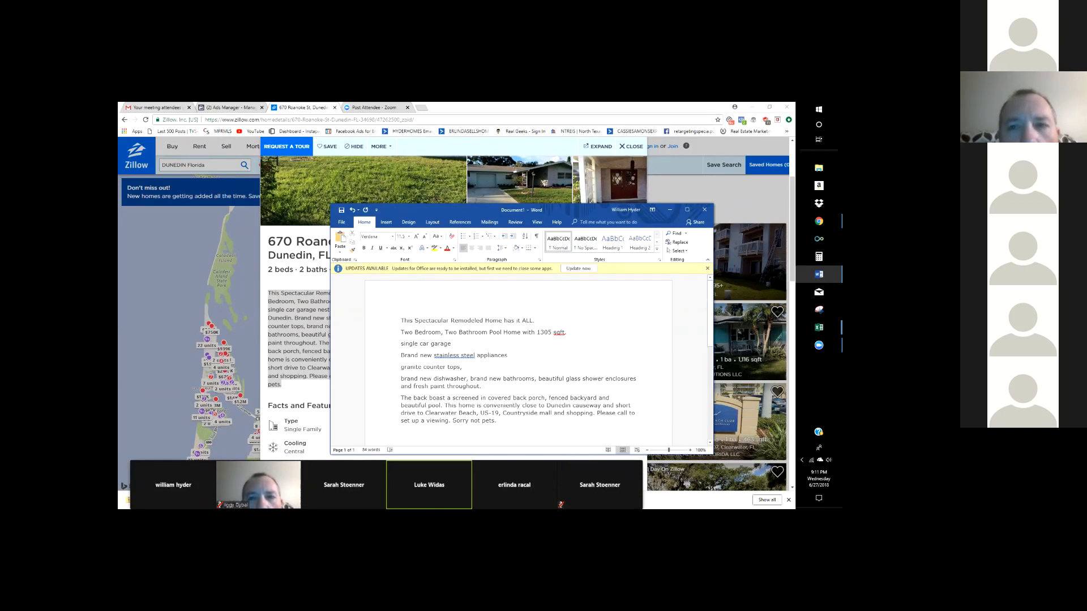
key(Return)
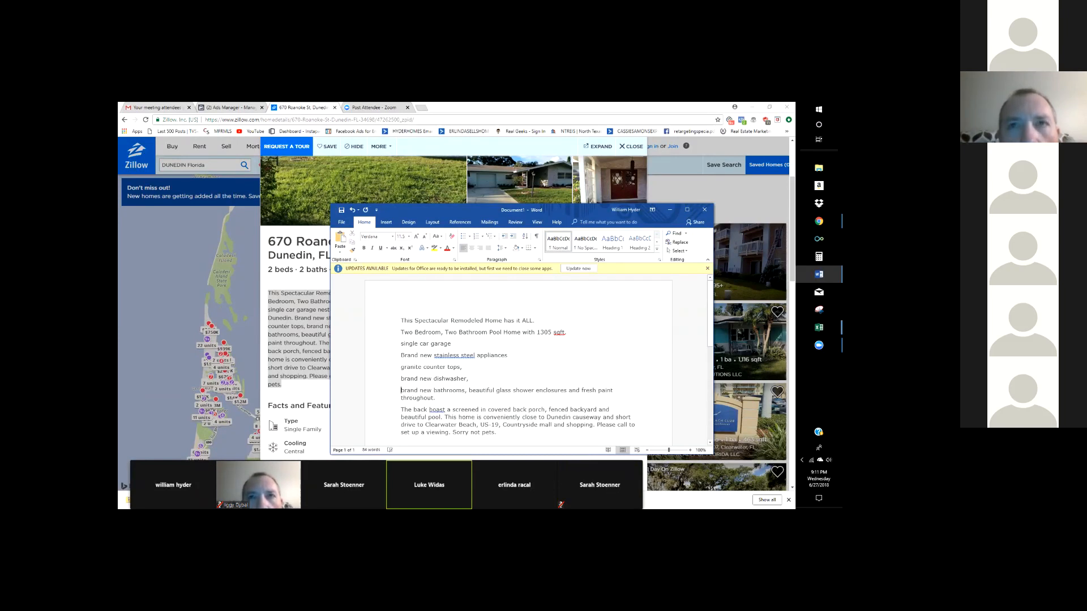
click(469, 391)
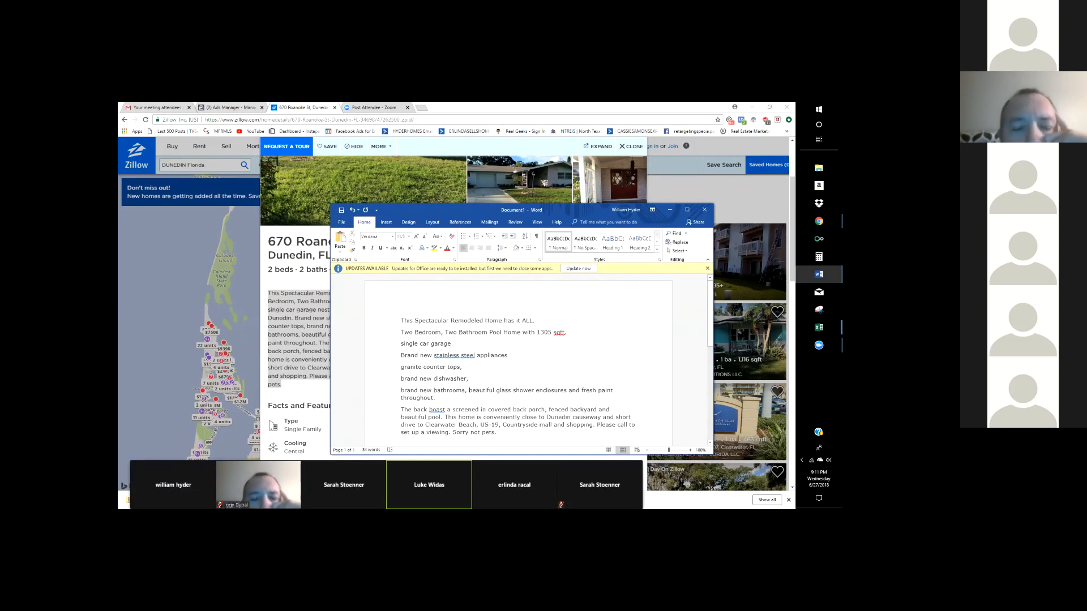
key(Return)
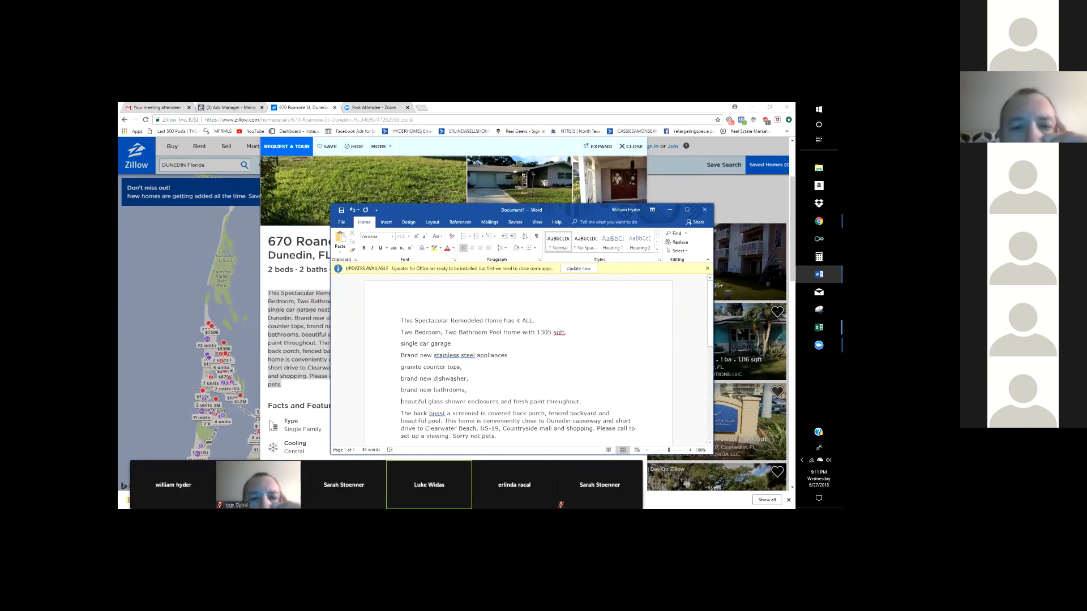
click(513, 402)
key(Return)
key(BackSpace)
key(BackSpace)
key(BackSpace)
key(BackSpace)
- Select the closing back-porch paragraph
scroll(487, 408, down, 2)
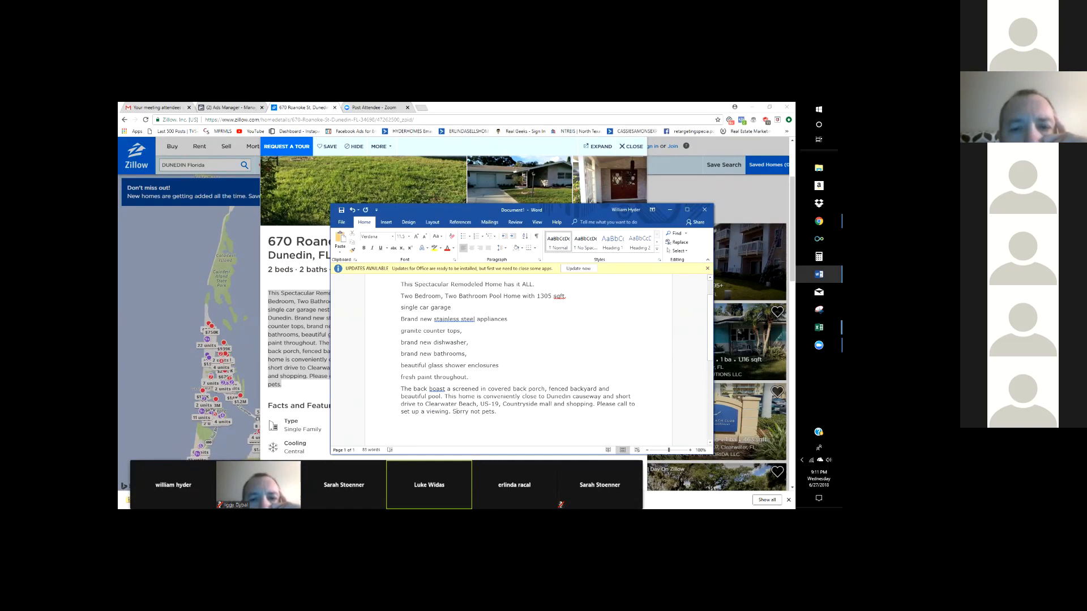
key(shift+Up)
key(shift+Up)
key(shift+Up)
key(shift+Home)
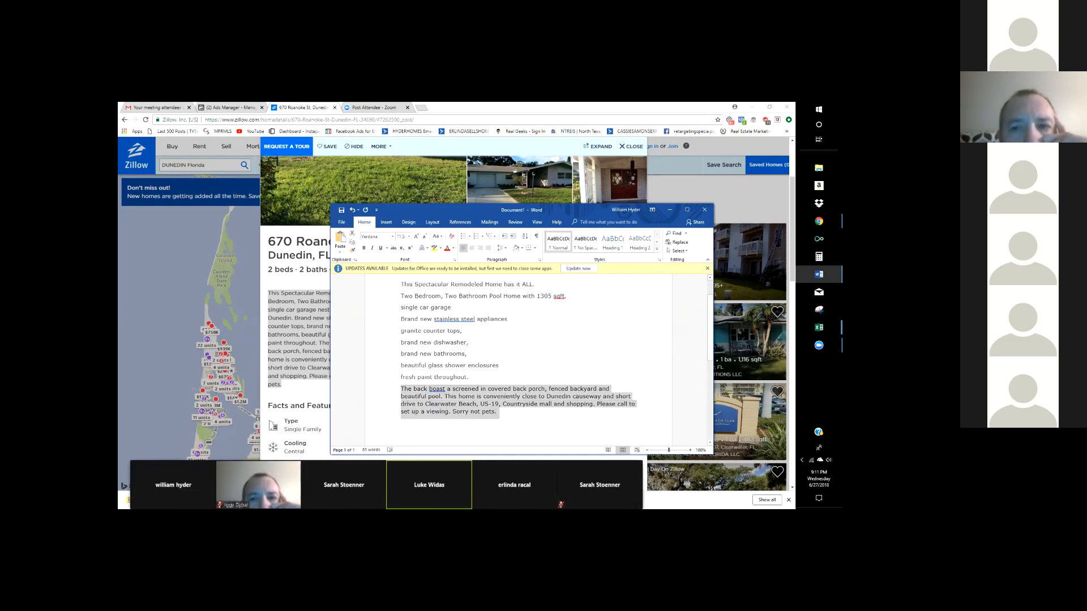
- Replace the back-porch paragraph with the line 'Close To Clearwater Beach!'
key(BackSpace)
text(V;p)
key(BackSpace)
key(BackSpace)
key(BackSpace)
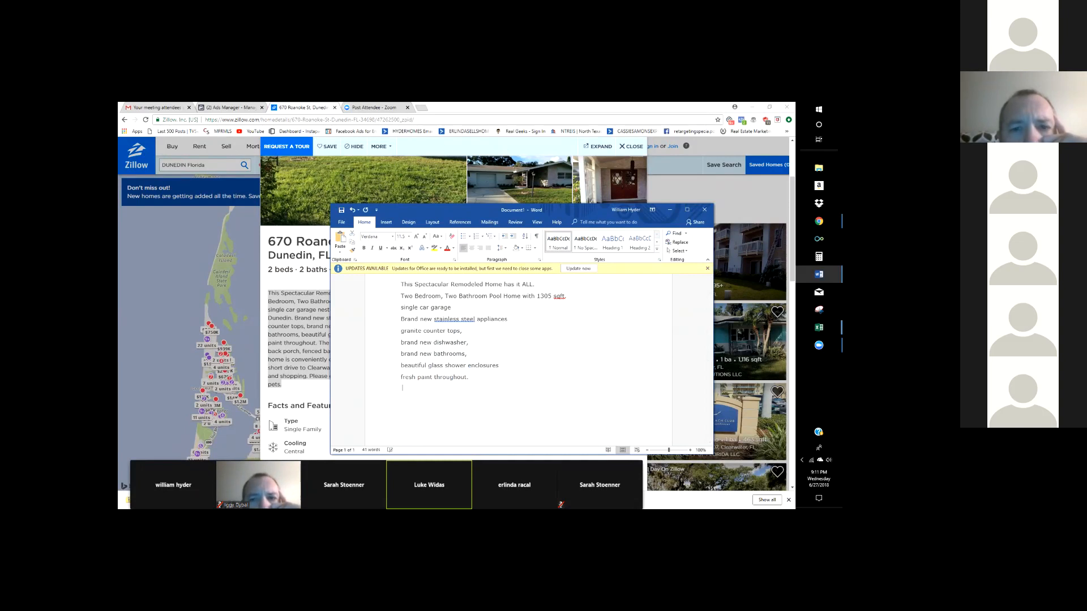
text(Close )
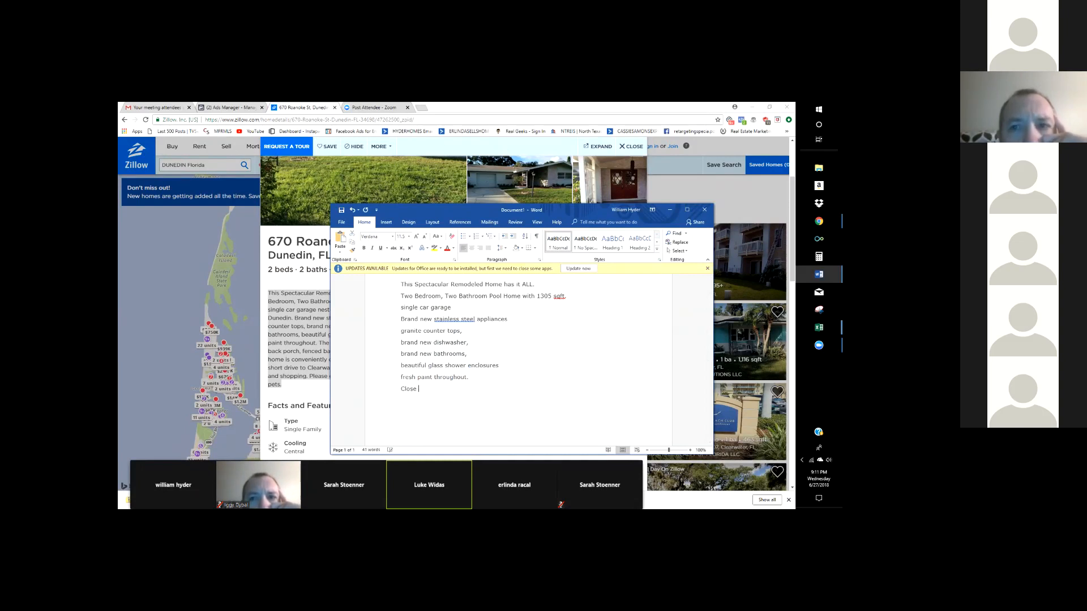
text(To Clea)
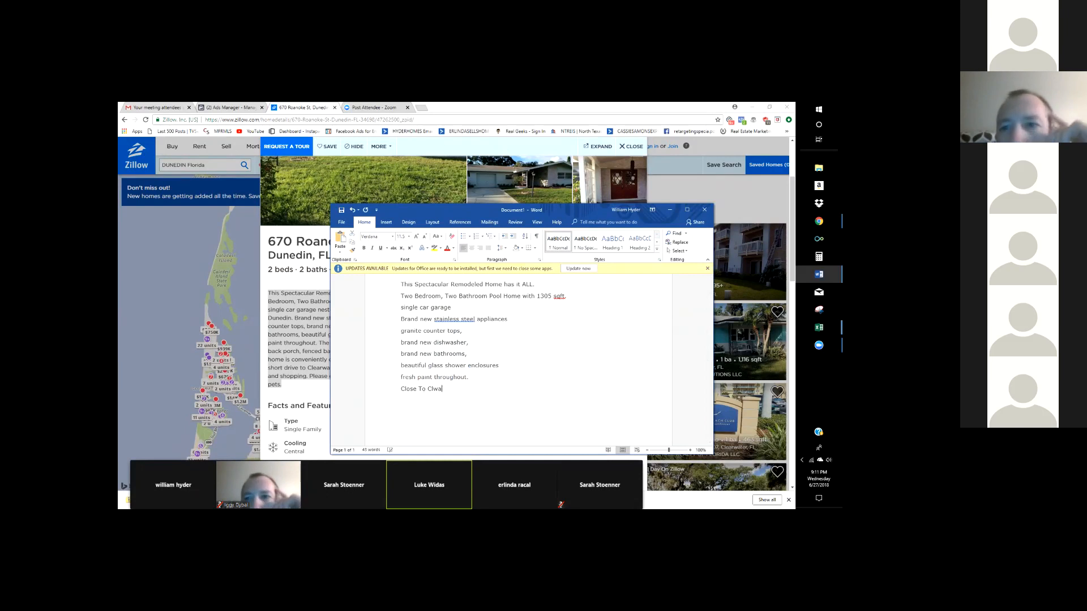
text(rwater Br)
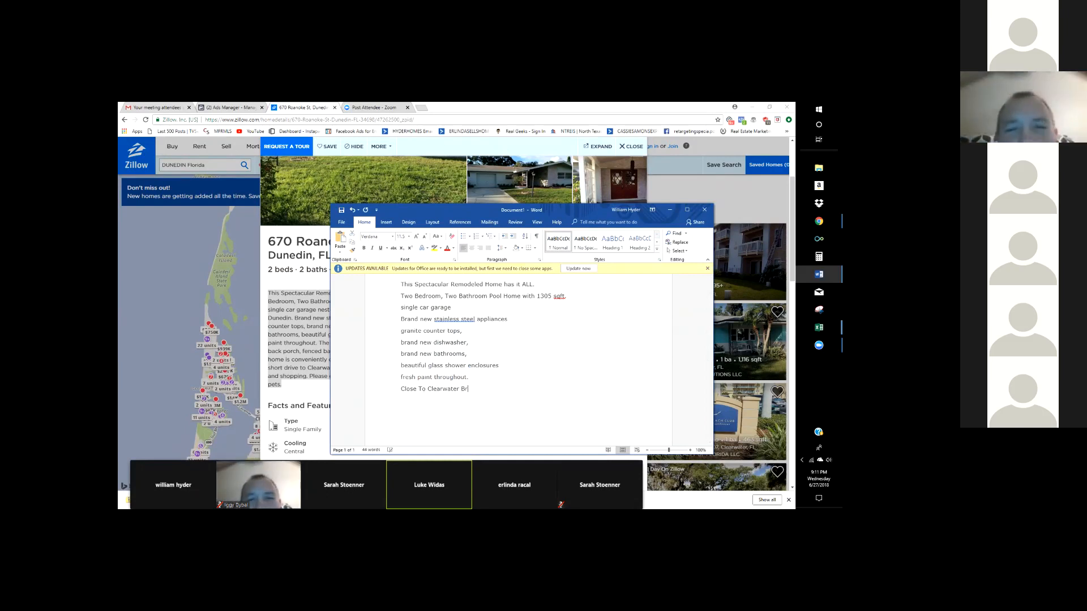
key(BackSpace)
text(each)
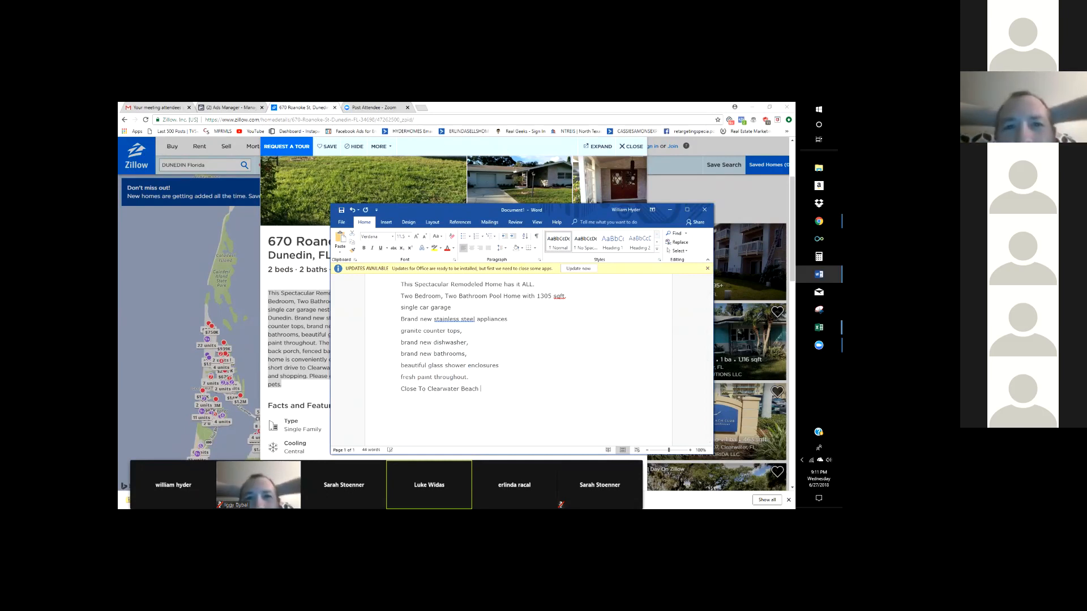
text( @)
key(BackSpace)
key(BackSpace)
text(@)
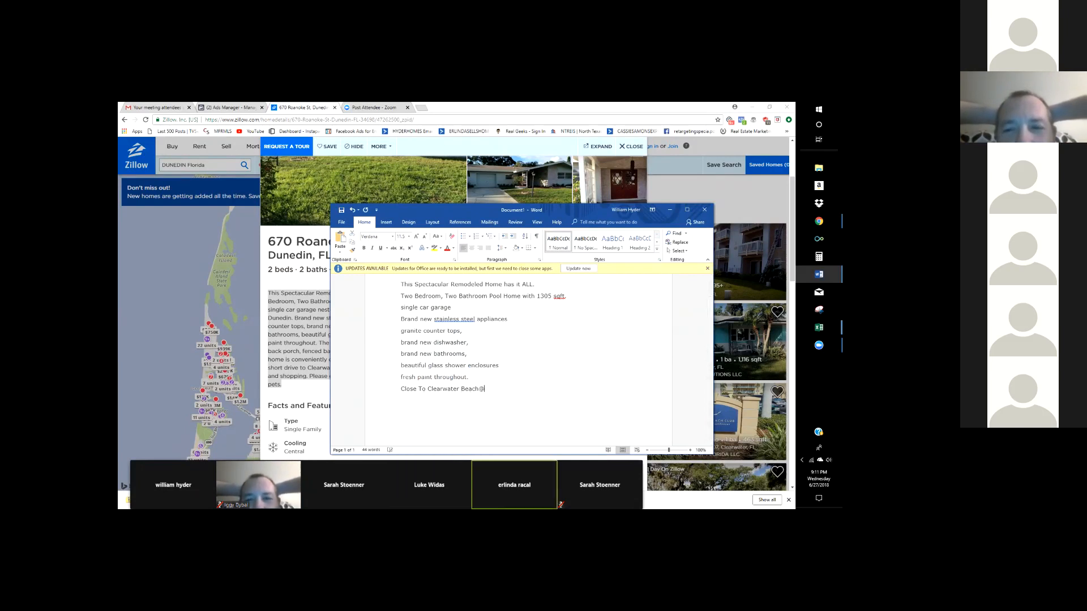
key(BackSpace)
text(!)
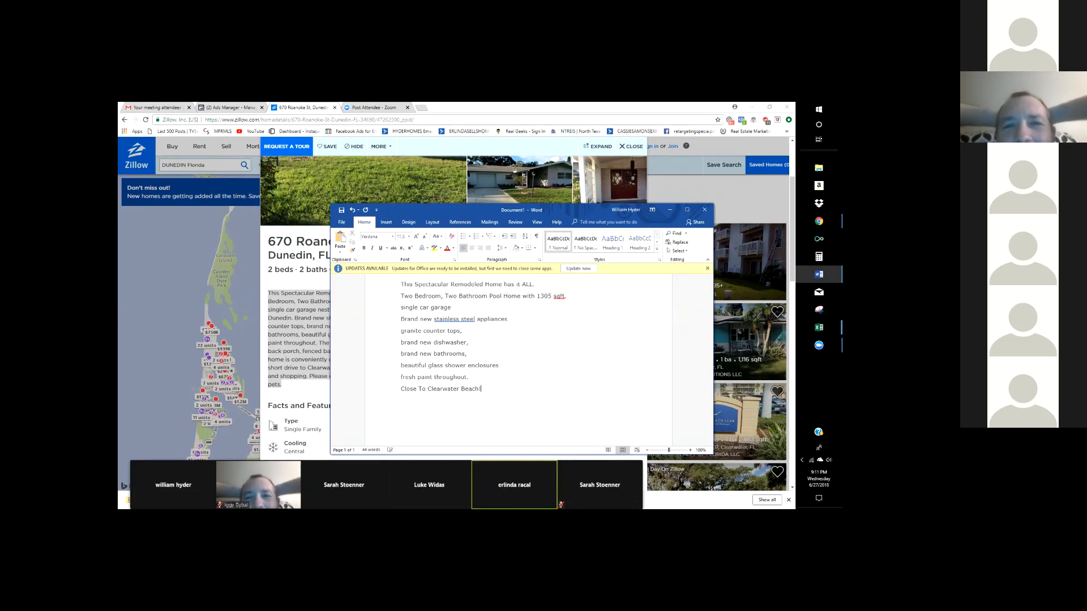
- Capitalise the feature lines to start with Granite, Brand, Brand and Beautiful
scroll(509, 351, down, 1)
scroll(518, 358, up, 2)
scroll(518, 358, up, 1)
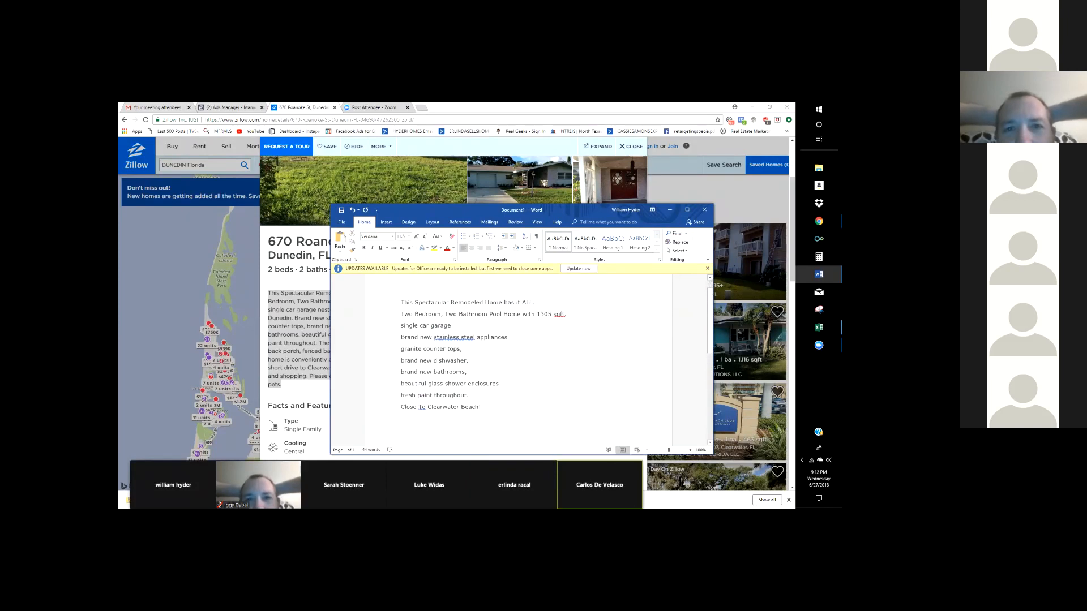
key(BackSpace)
text(G)
key(Down)
key(BackSpace)
text(B)
key(Down)
key(BackSpace)
text(B)
key(Down)
key(BackSpace)
text(B)
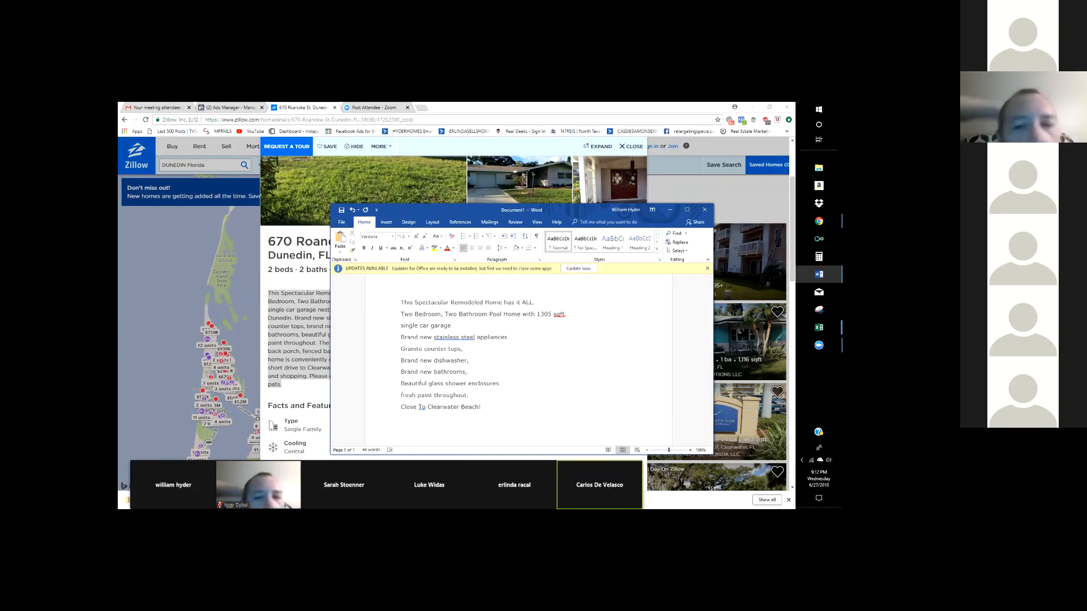
- Capitalise Fresh and Paint in the fresh paint line
key(Down)
key(Delete)
text(F)
click(419, 396)
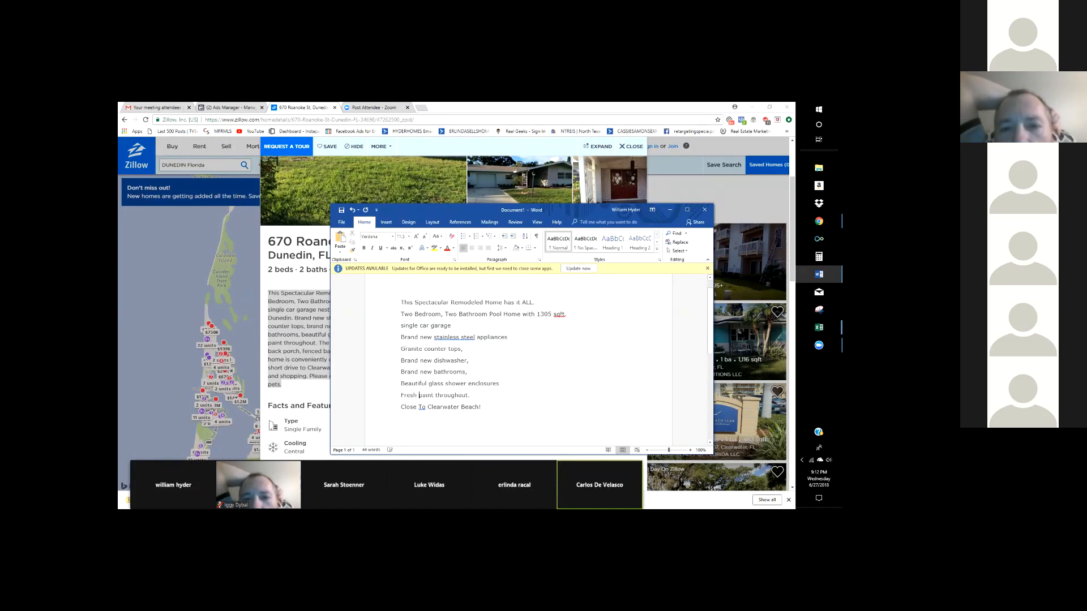
key(Delete)
text(P)
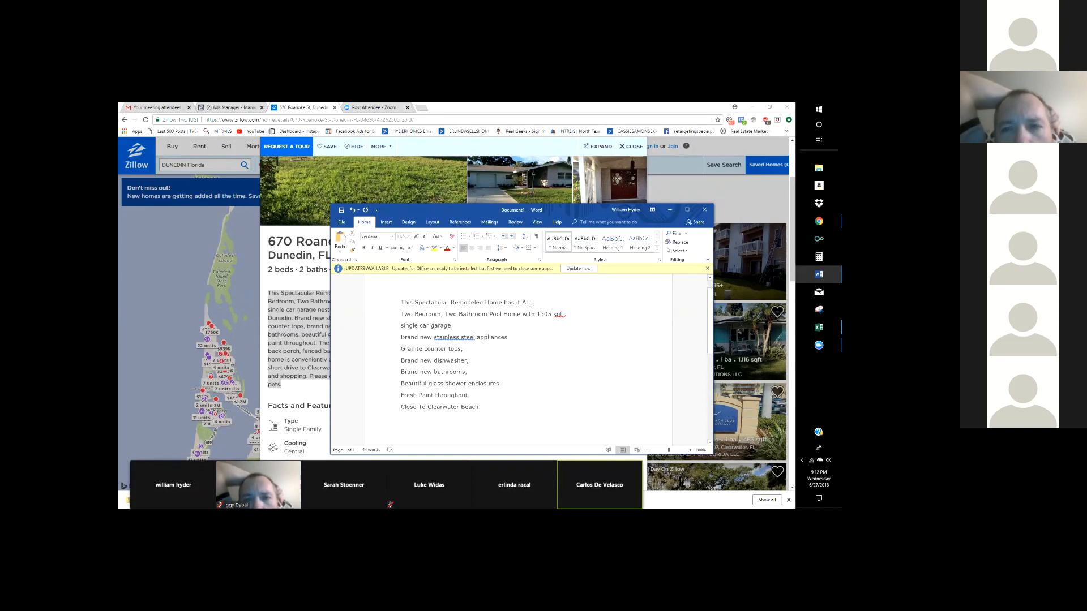
- Make the shower line read Glass Shower Enclosures, fixing the Ahower and Cnclosures typos
click(472, 396)
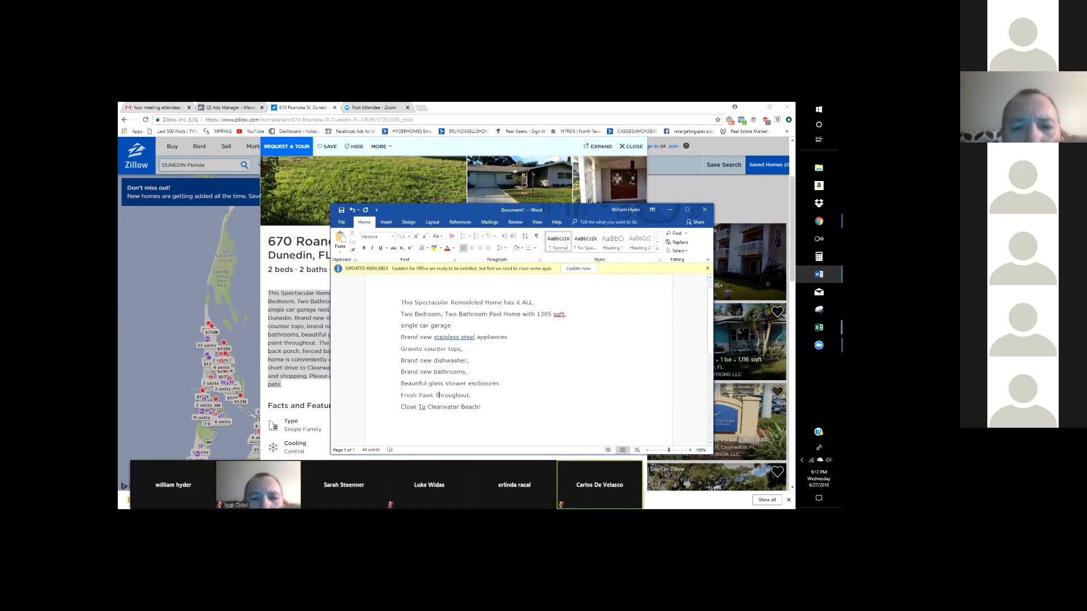
key(BackSpace)
text(G)
key(BackSpace)
text(S)
key(BackSpace)
text(S)
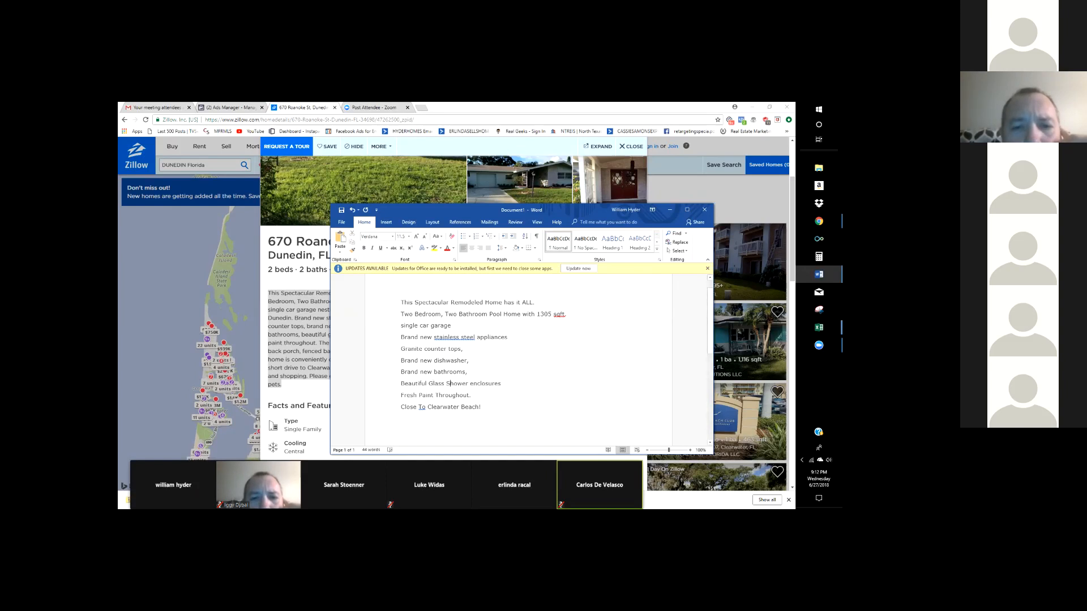
key(BackSpace)
text(E)
key(BackSpace)
text(E)
- Capitalise New and Bathrooms in the bathrooms line, correcting the Nathrooms slip
key(BackSpace)
text(N)
key(BackSpace)
text(N)
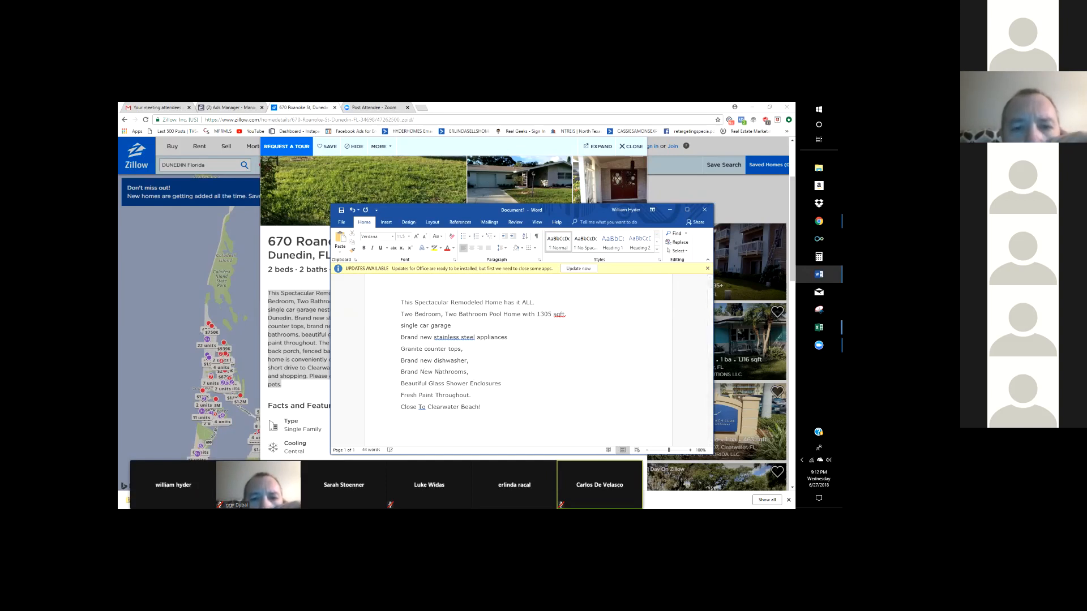
key(BackSpace)
text(B)
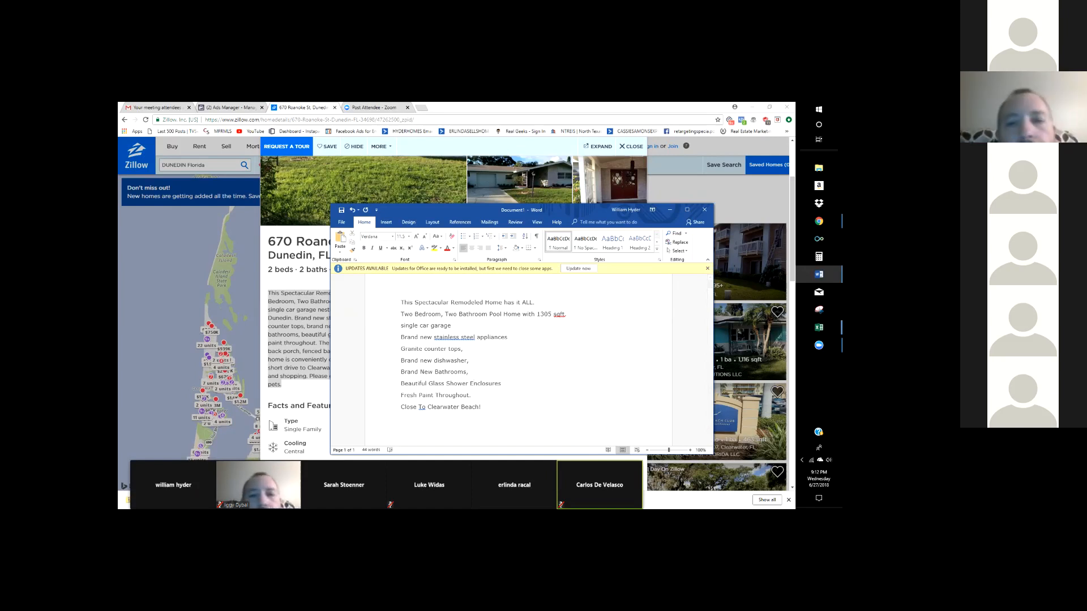
- Capitalise New Dishwasher and Counter in the lines further up
click(481, 407)
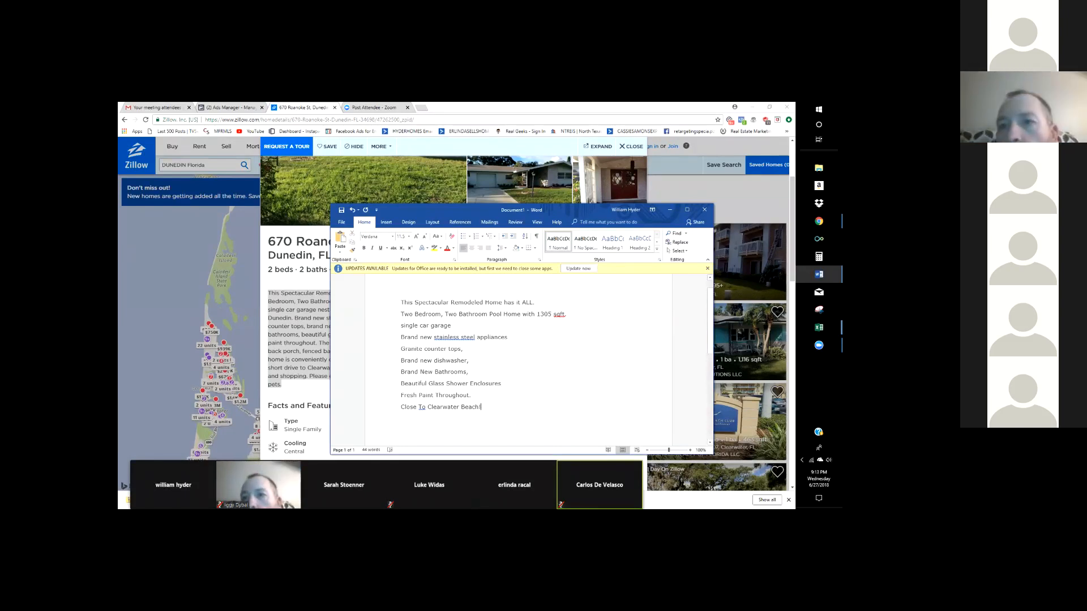
scroll(518, 362, up, 1)
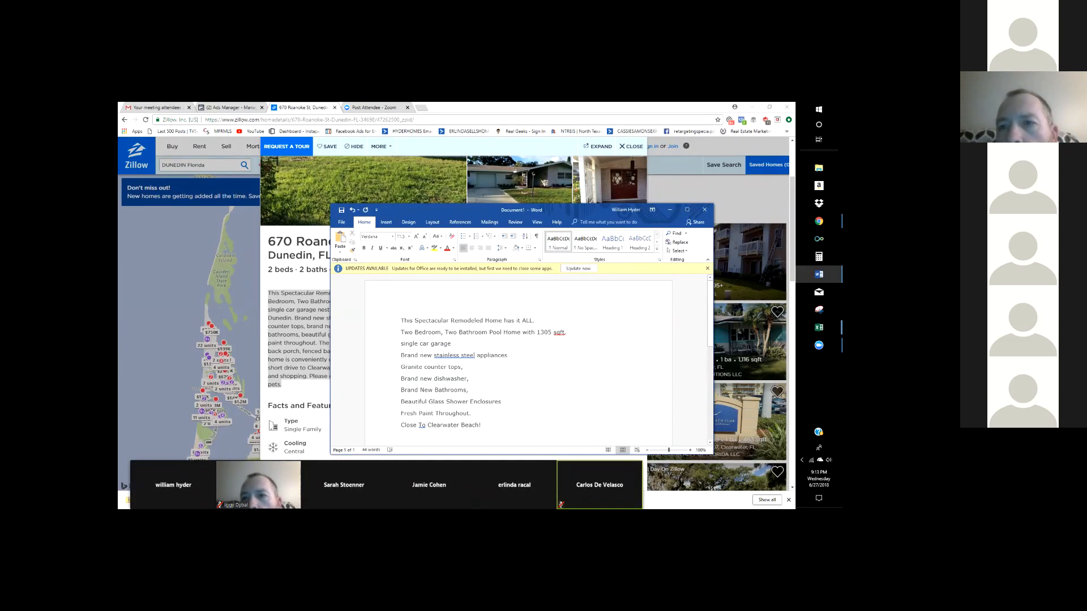
click(423, 379)
key(BackSpace)
text(N)
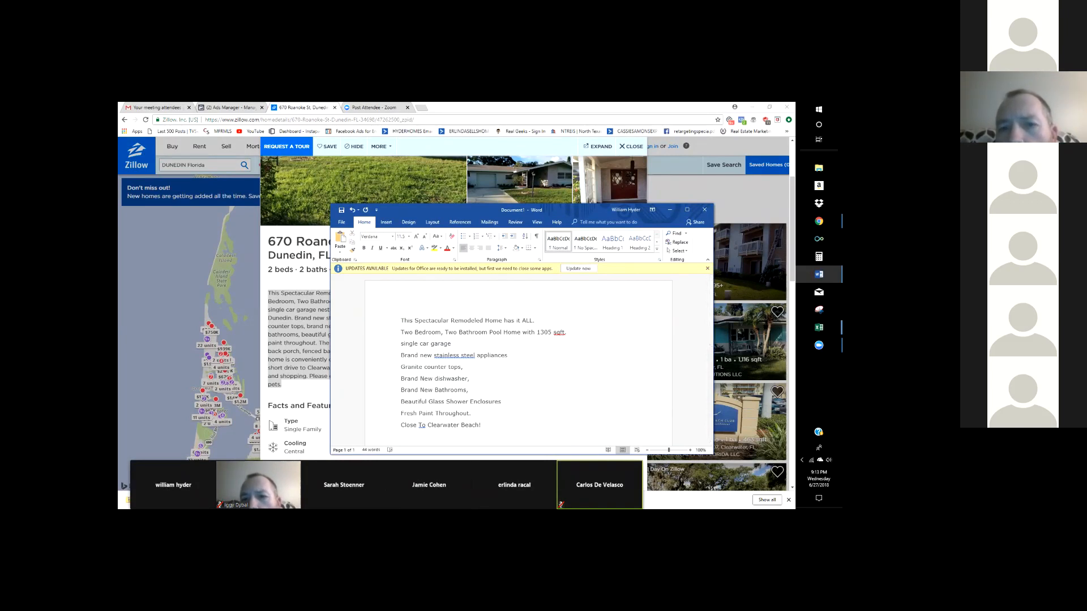
click(437, 379)
key(BackSpace)
text(D)
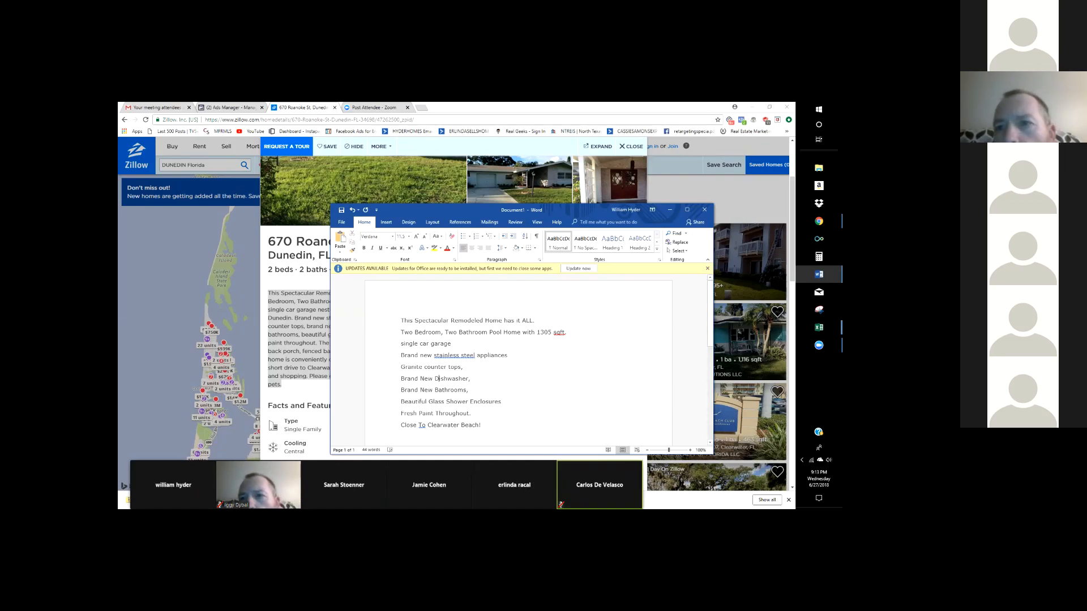
click(428, 367)
key(BackSpace)
text(C)
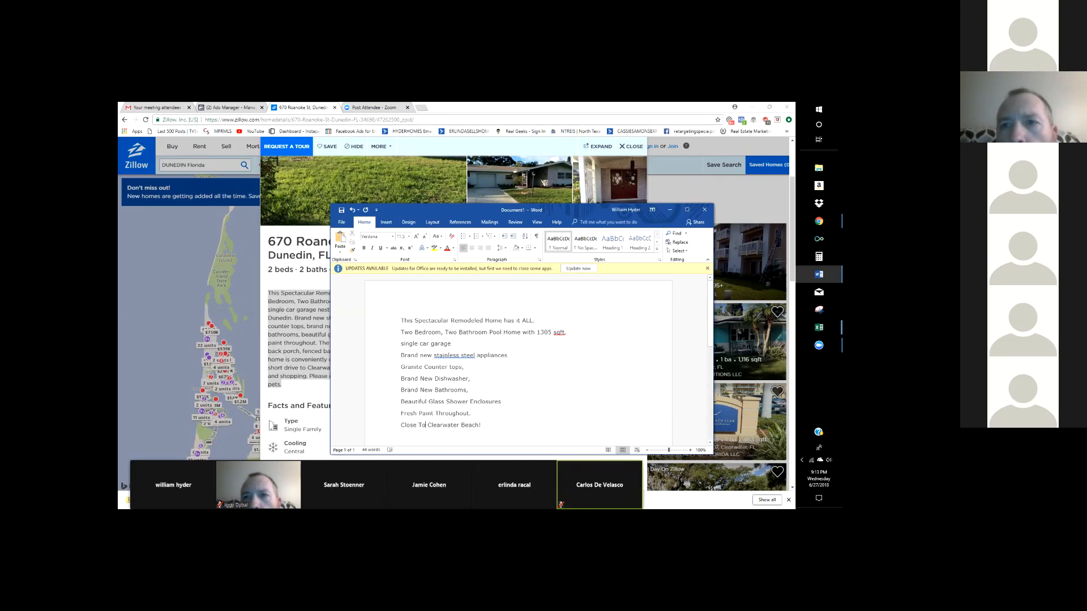
- Capitalise New in the appliances line
scroll(518, 362, down, 2)
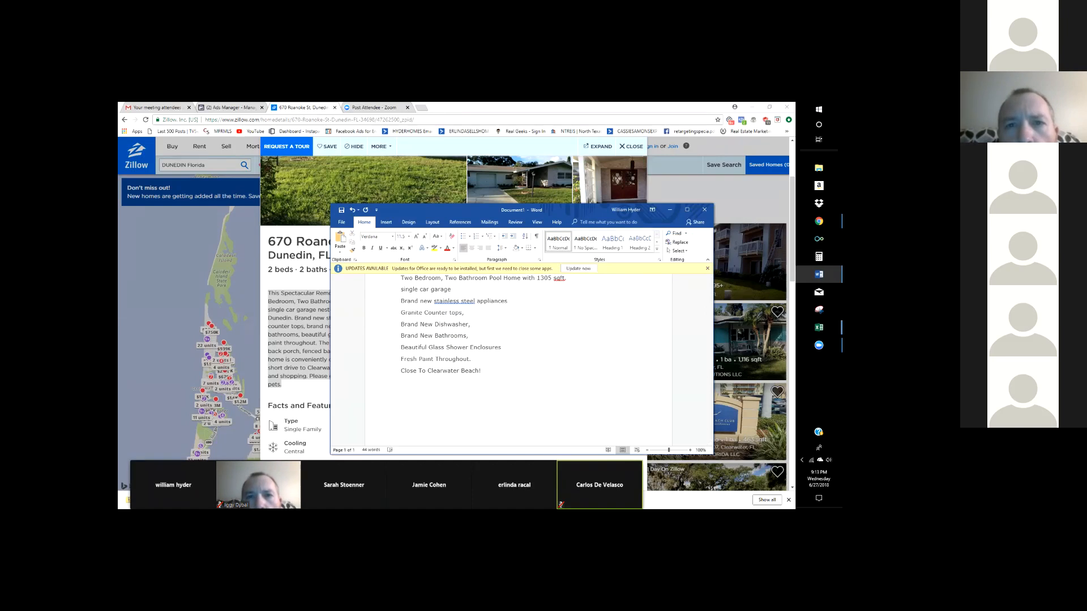
scroll(518, 363, up, 2)
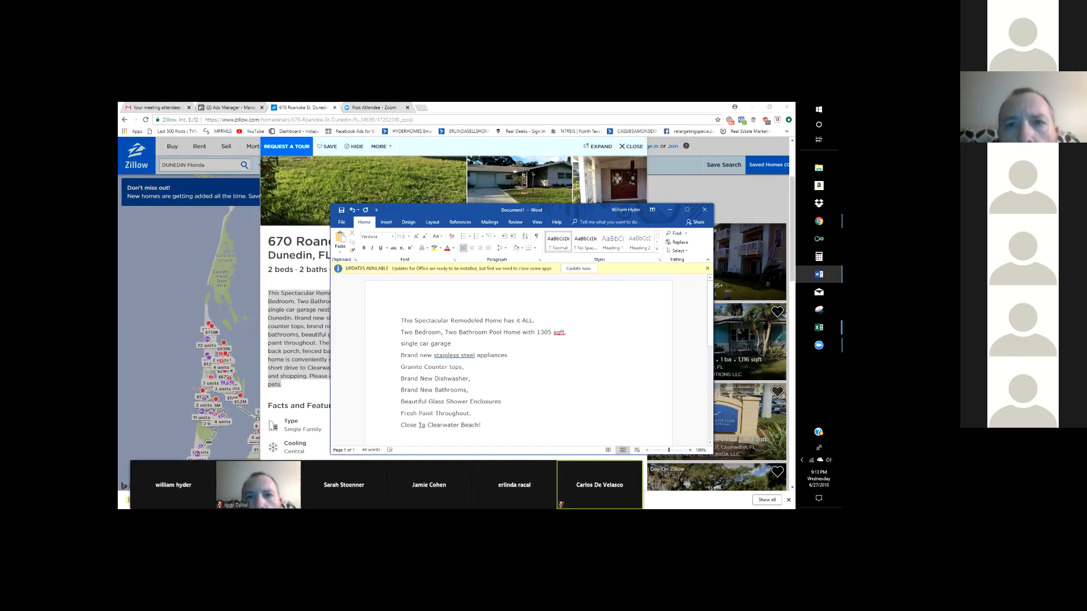
click(424, 355)
key(BackSpace)
text(N)
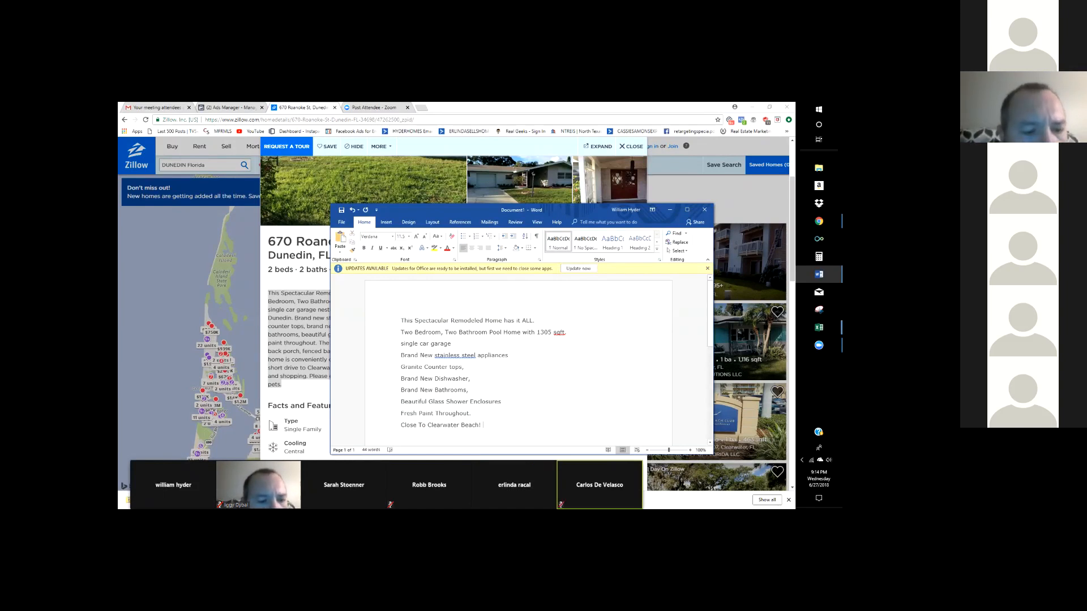
- Type 'Voted #1 Beach In Florida' after 'Close To Clearwater Beach!' on the last line
text(oted)
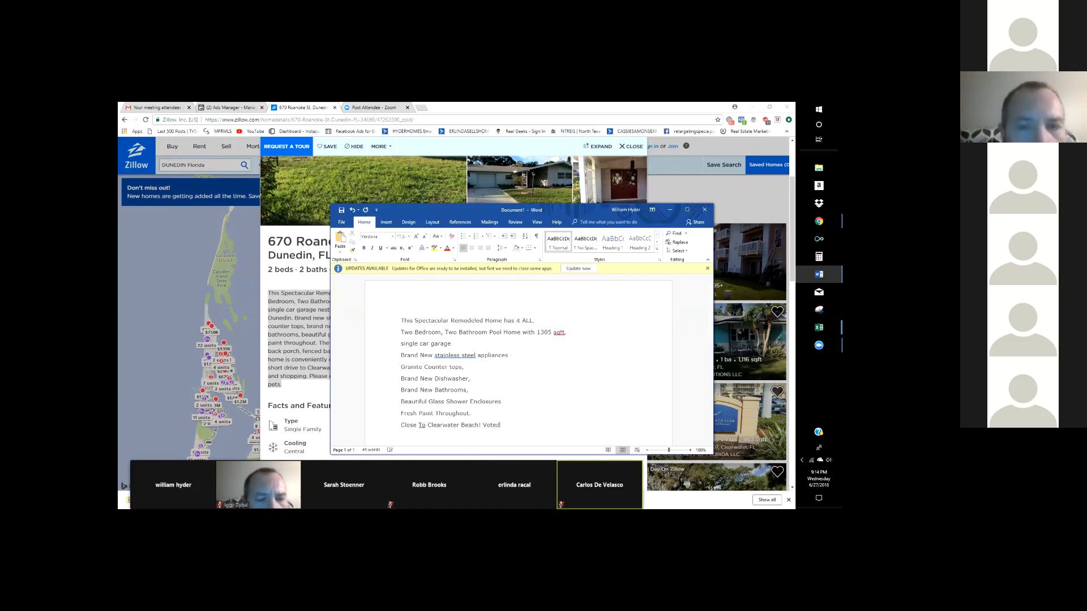
text( #1 Beach)
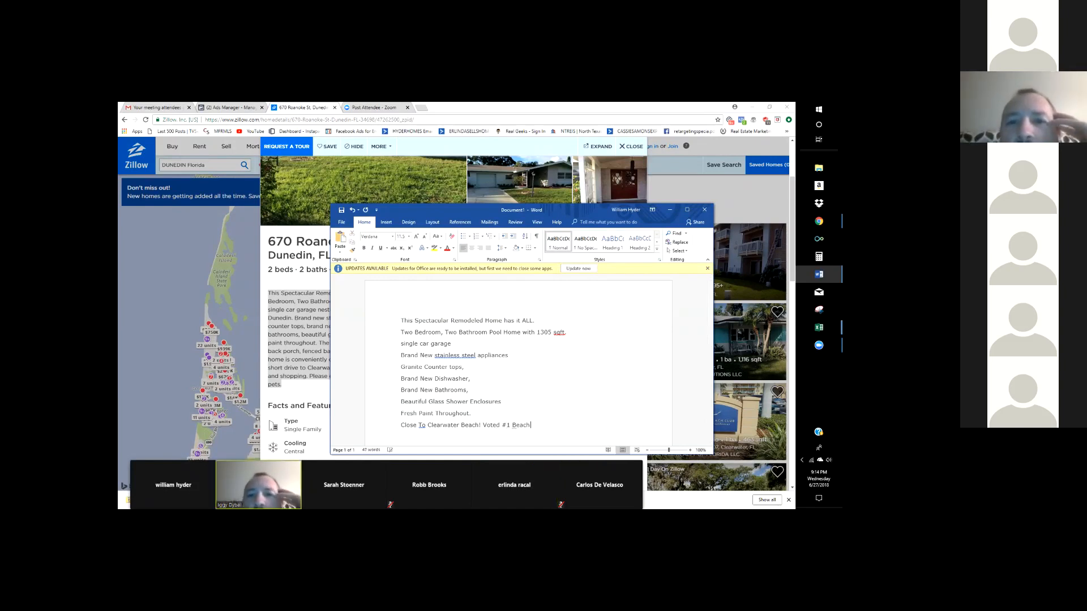
text( In Florida)
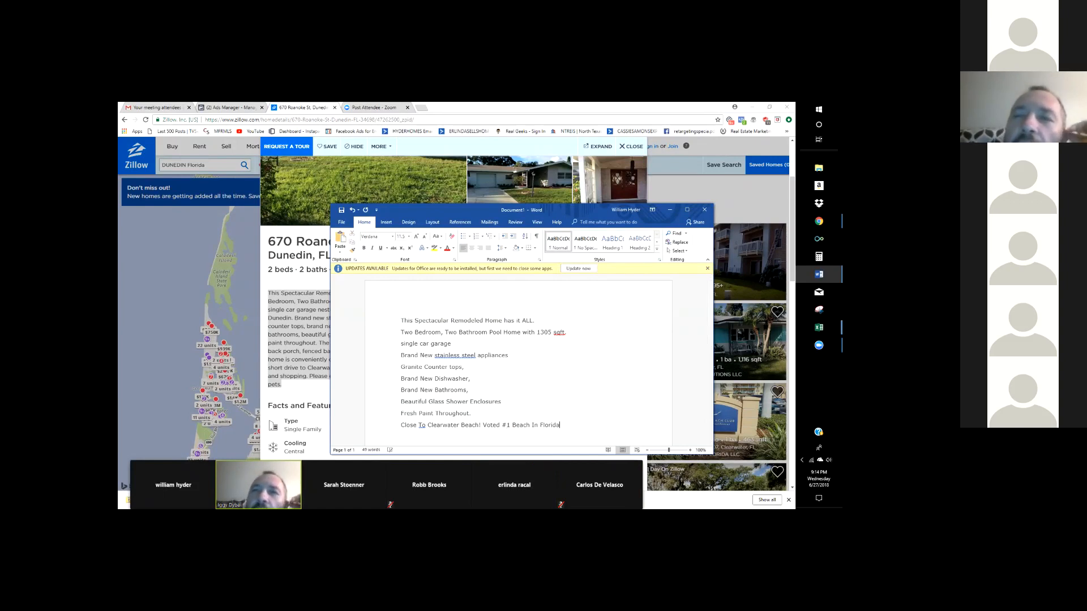
scroll(518, 362, down, 2)
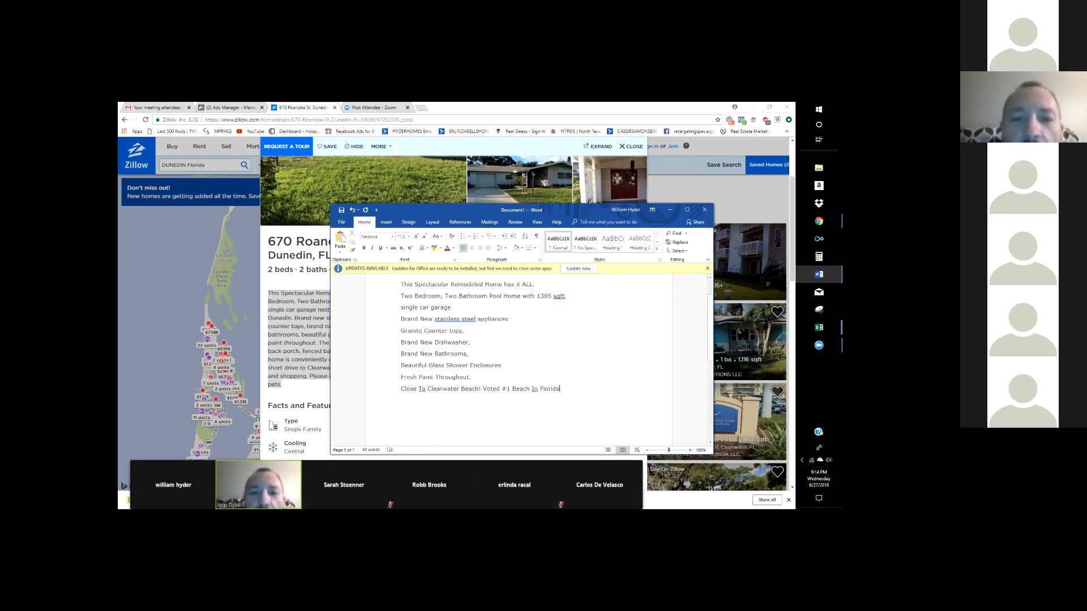
click(819, 274)
click(819, 274)
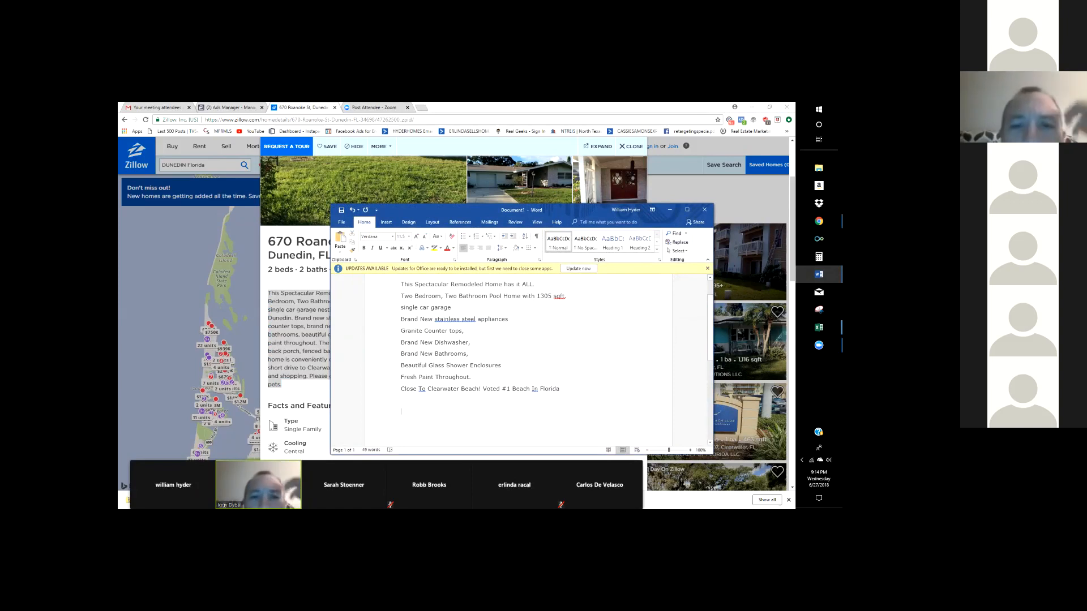
- Capitalise Car and Garage in the garage line, removing stray characters
text(Convert case.net)
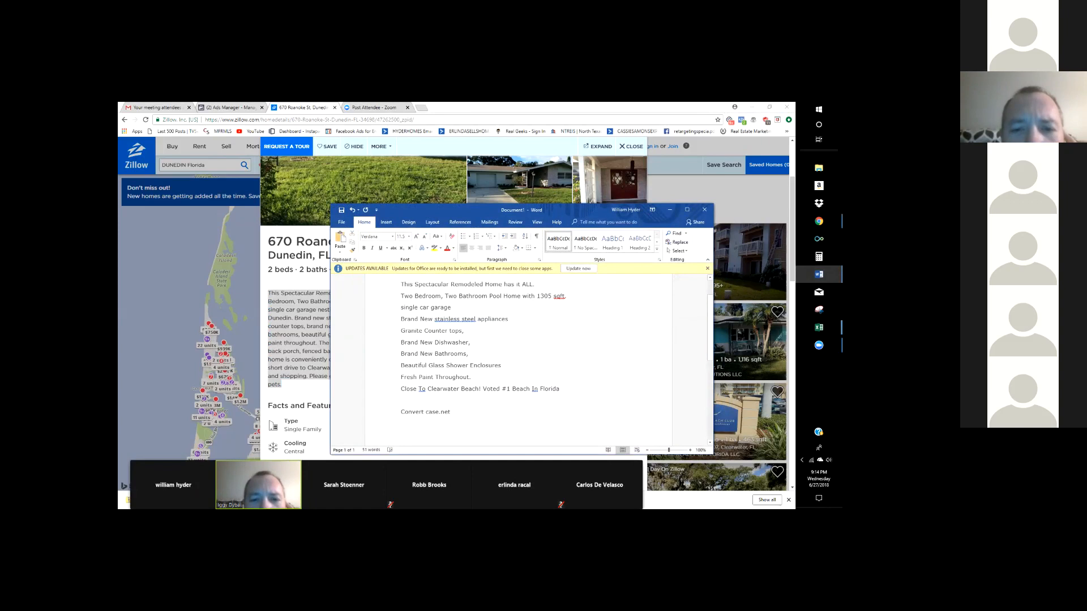
drag(562, 389, 400, 285)
click(471, 354)
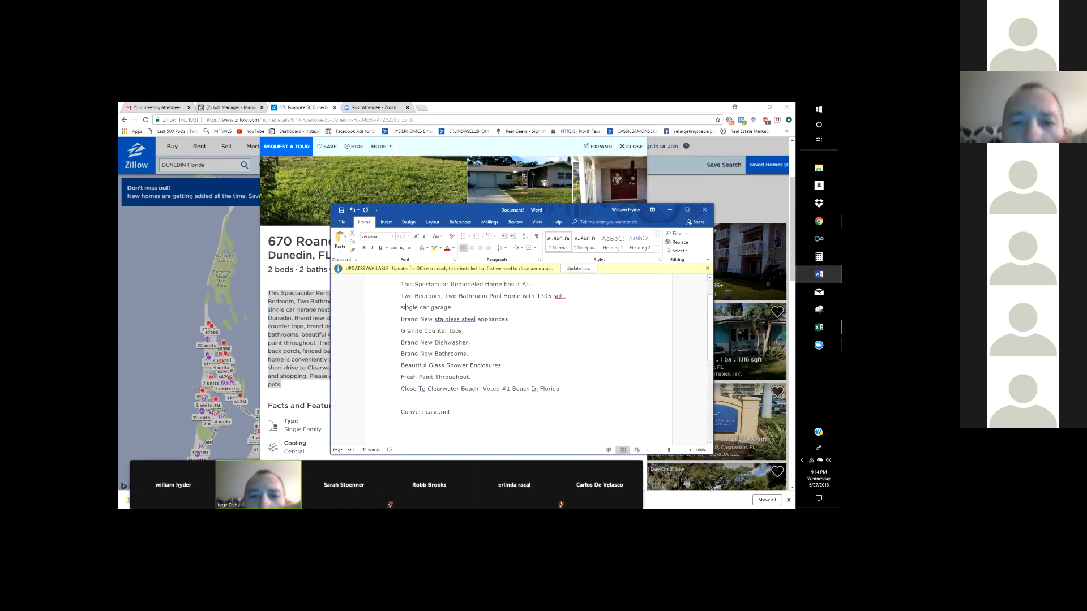
click(405, 308)
text(AS)
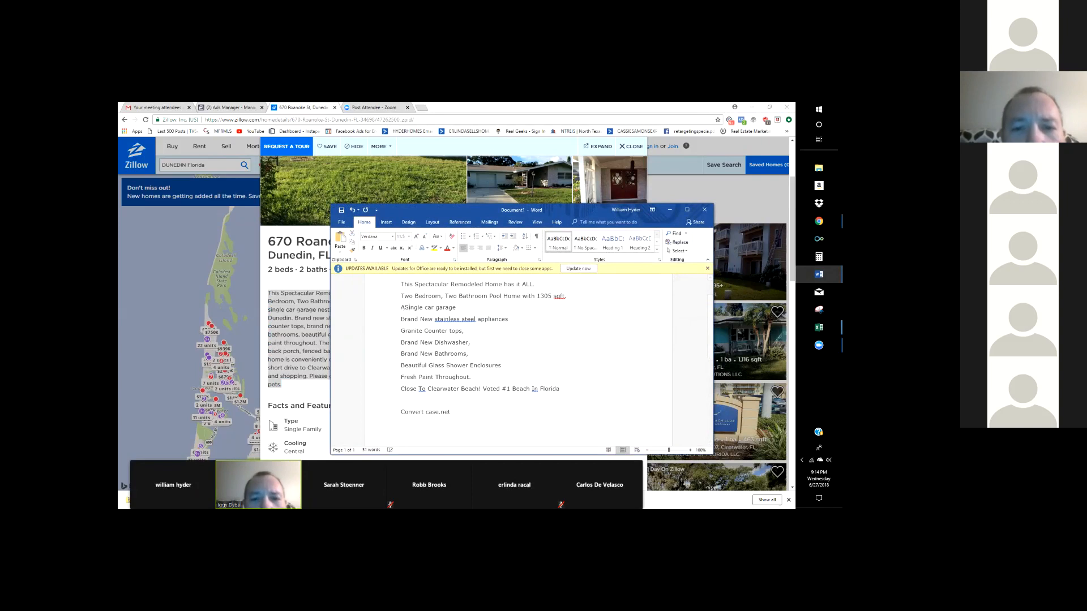
key(BackSpace)
text(=)
key(BackSpace)
key(BackSpace)
text(C)
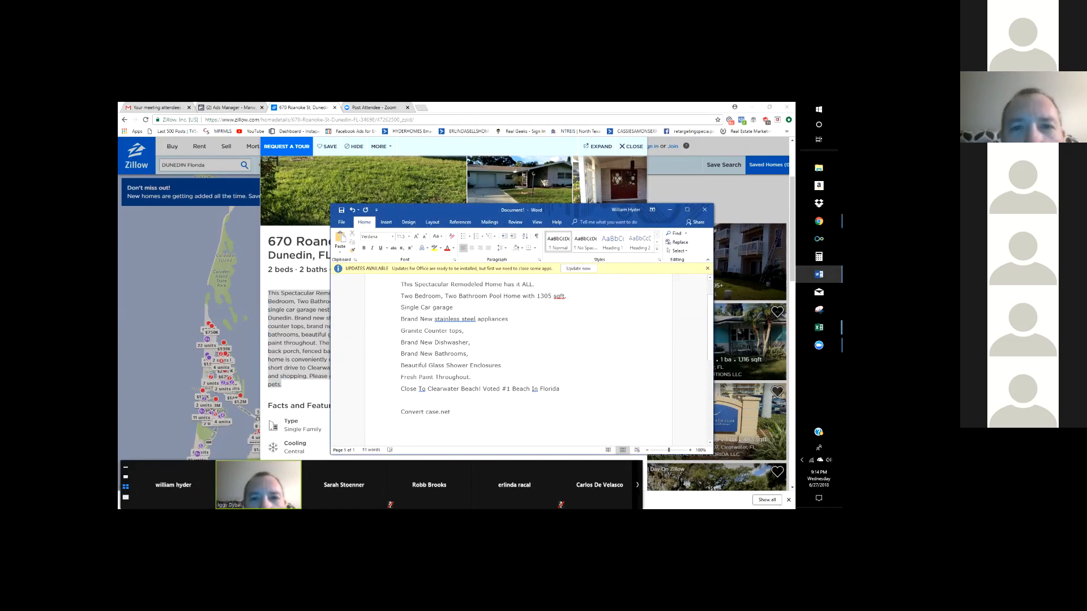
click(437, 308)
key(BackSpace)
text(G)
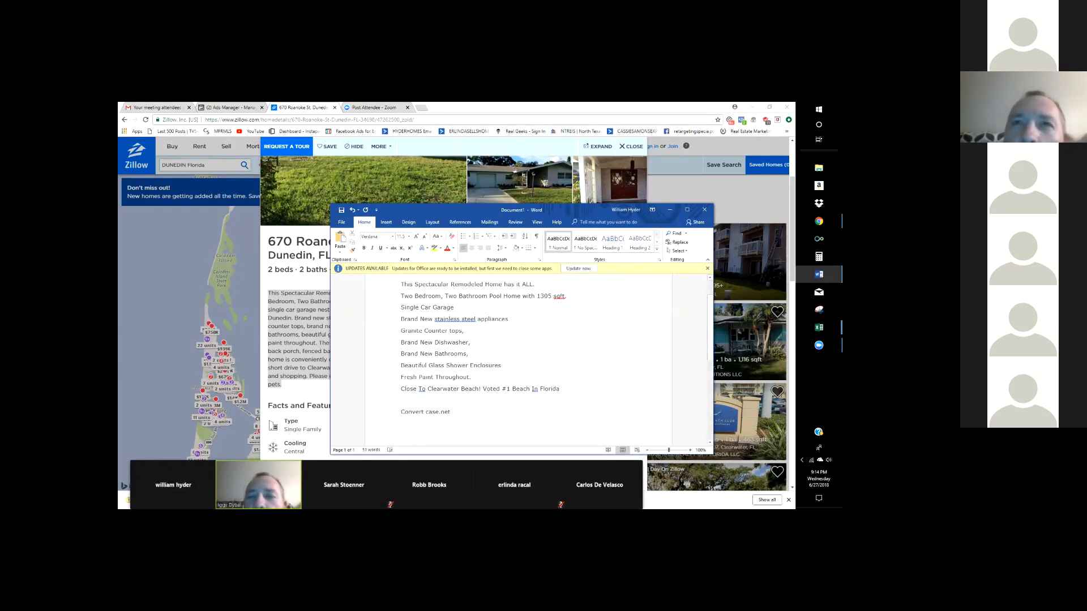
- Capitalise Stainless, Steel and Appliances, plus Tops in the countertops line
click(454, 307)
click(437, 319)
key(BackSpace)
text(S)
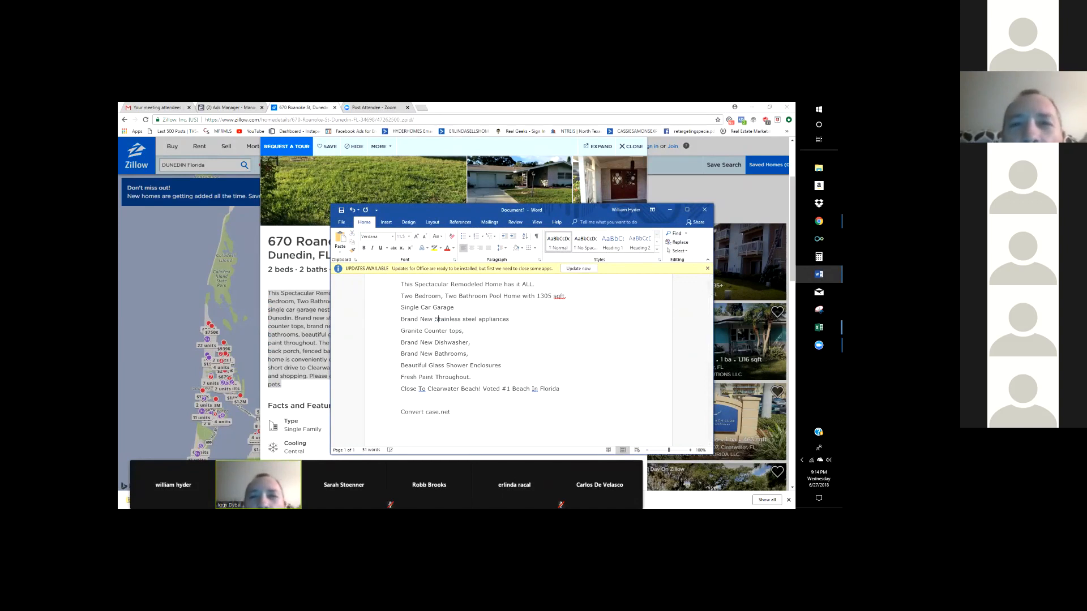
click(465, 319)
key(BackSpace)
text(S)
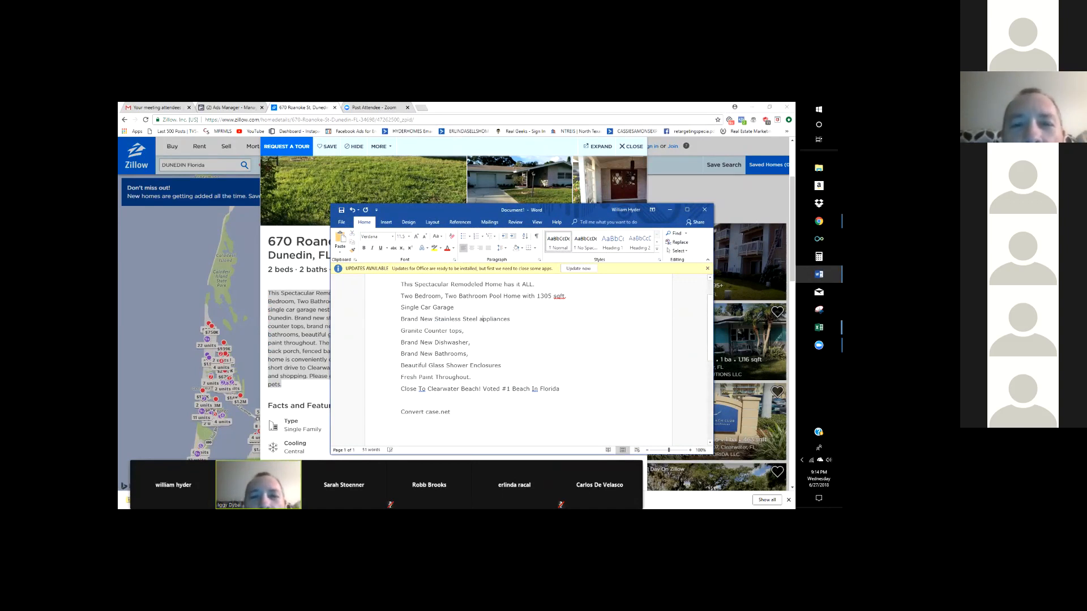
click(483, 319)
key(BackSpace)
text(A)
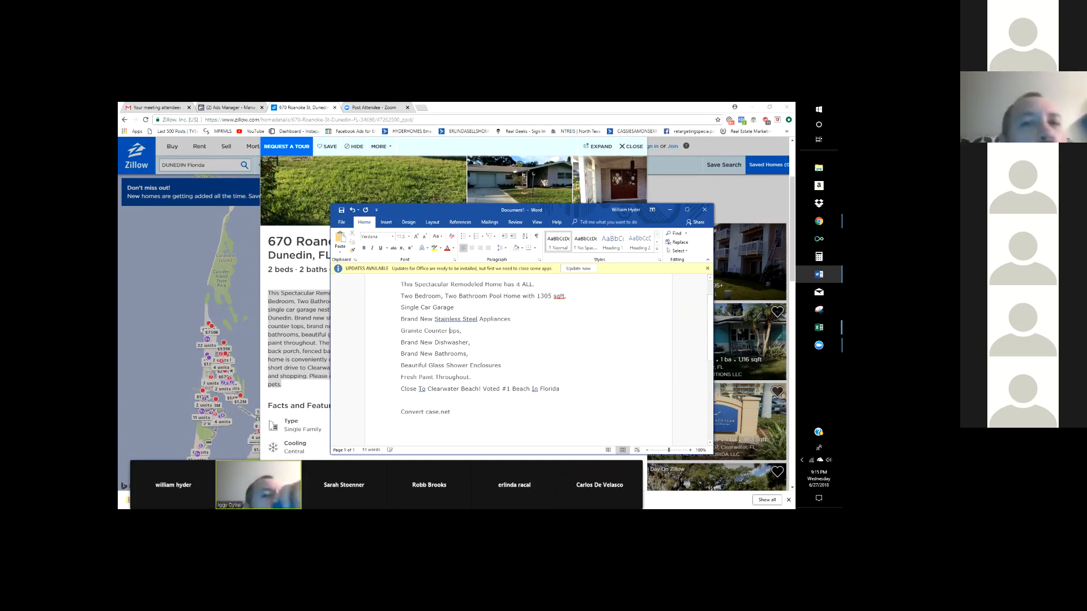
text(T)
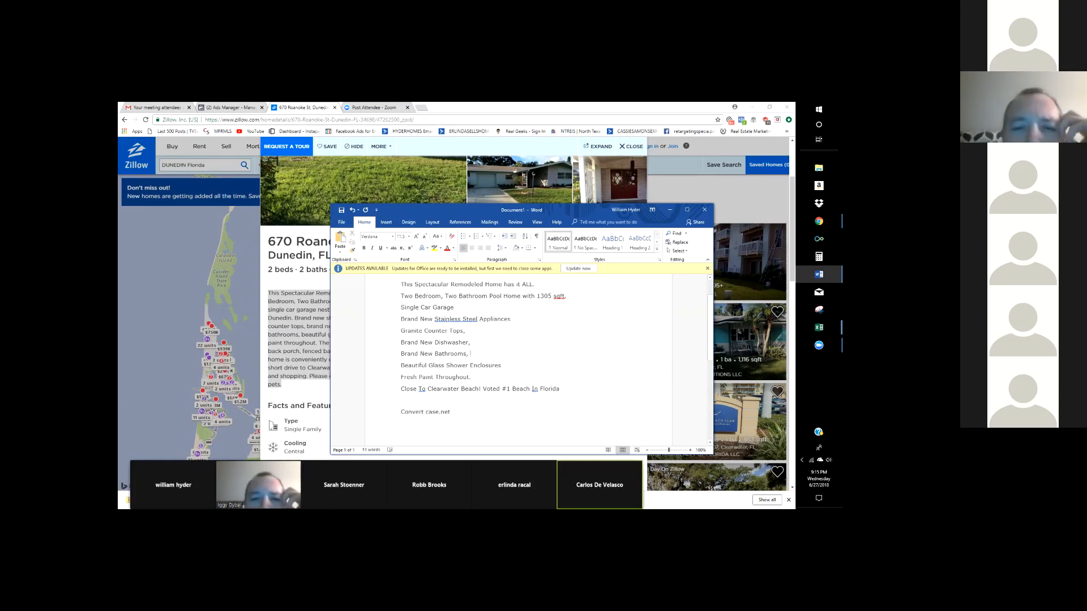
click(472, 342)
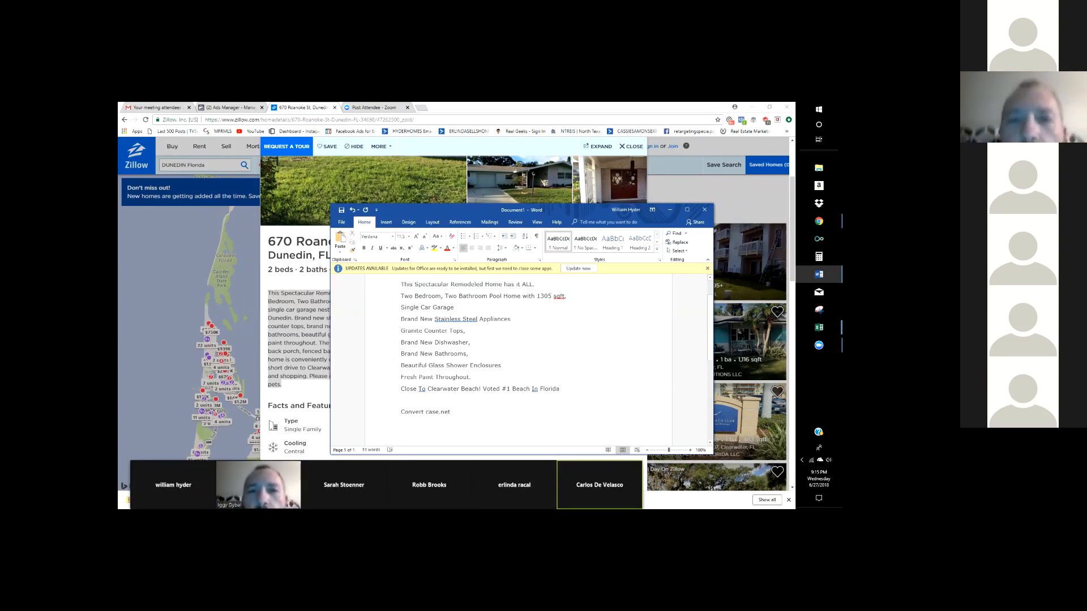
- Add a blank line after the Florida line and accept the Stainless-Steel hyphenation
key(Return)
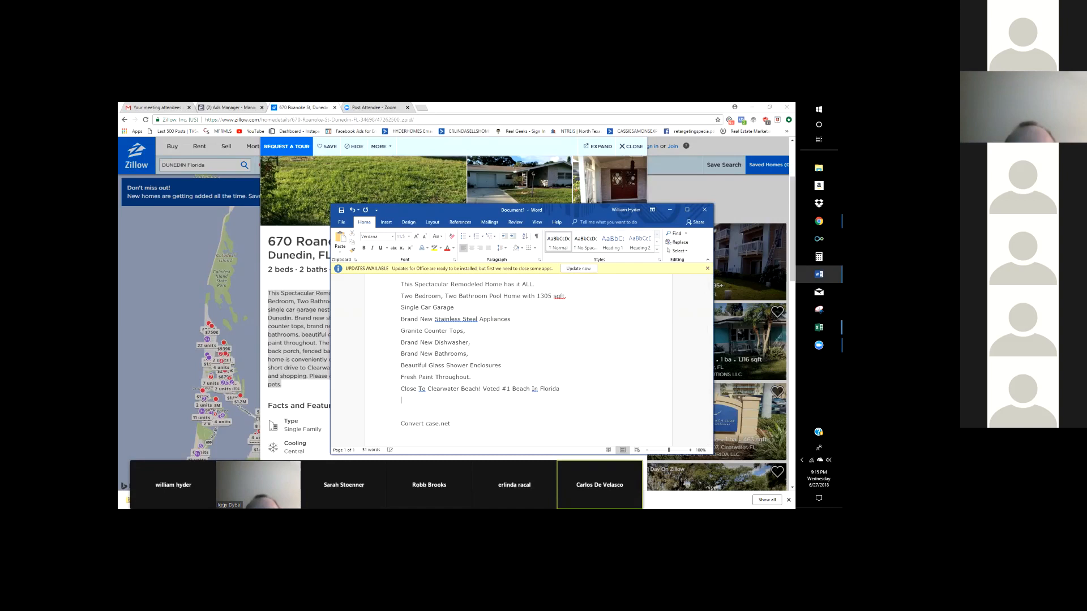
scroll(518, 363, up, 2)
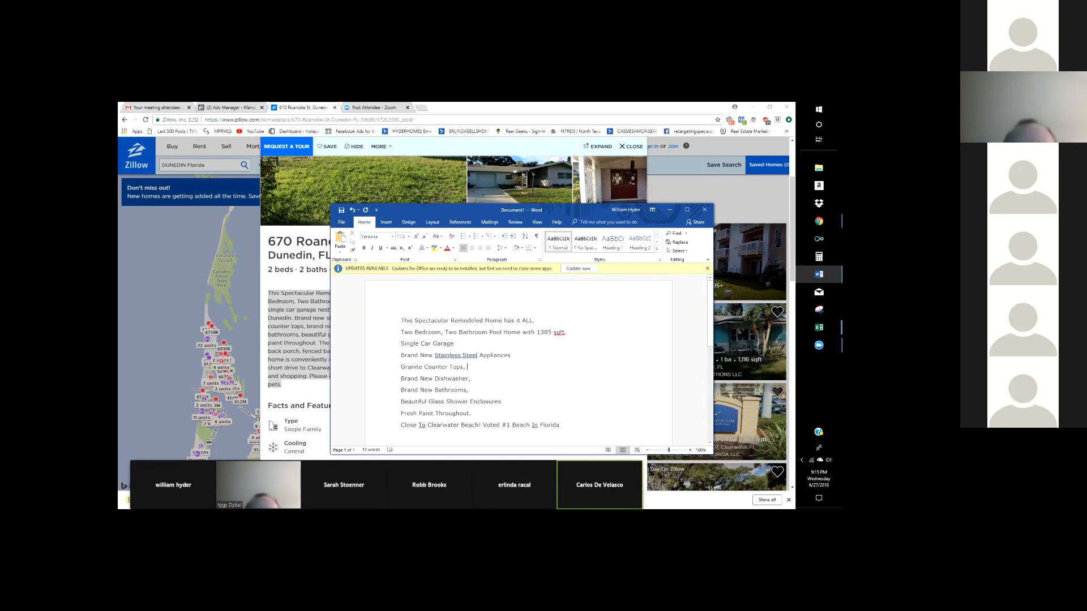
click(467, 349)
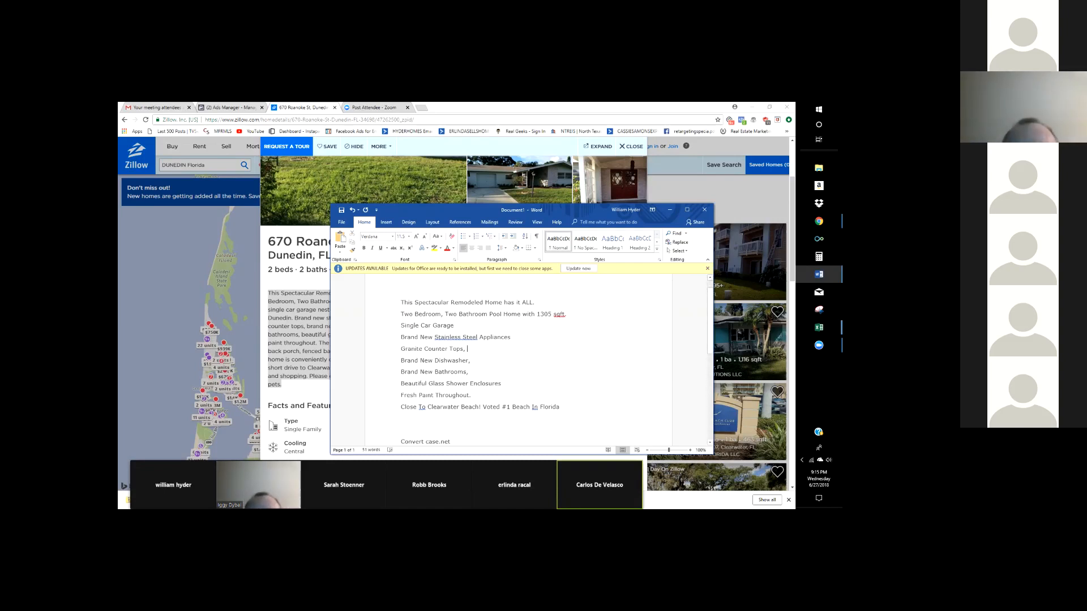
right_click(452, 338)
click(433, 347)
scroll(518, 362, up, 1)
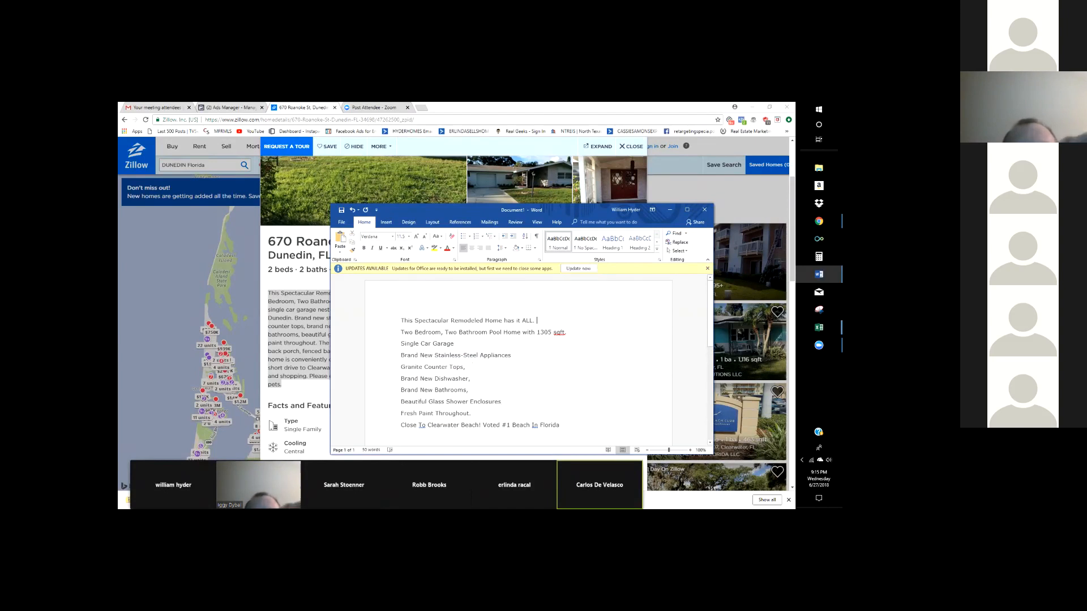
- Add 'Attention Home Buyers' and 'You Got To Got To See This!!' above This Spectacular
key(Return)
key(Up)
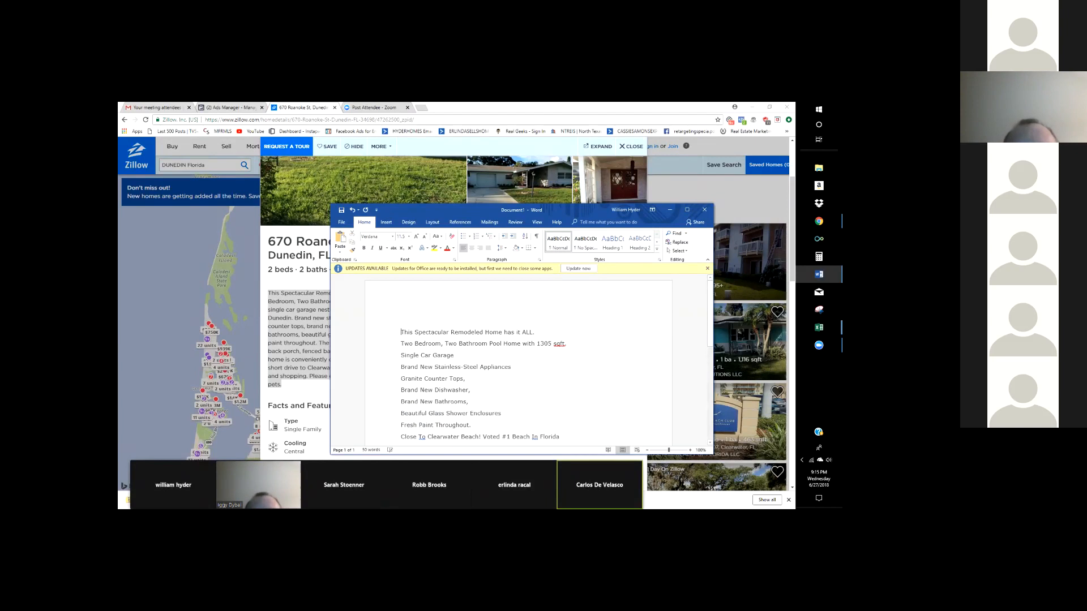
text(Att)
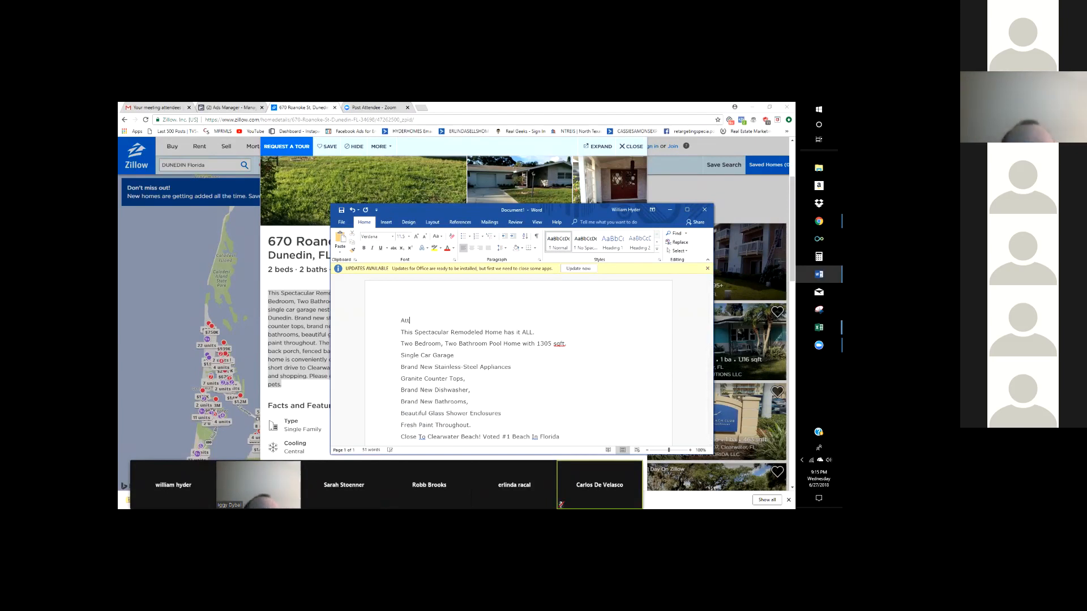
text(ention Home Buyers)
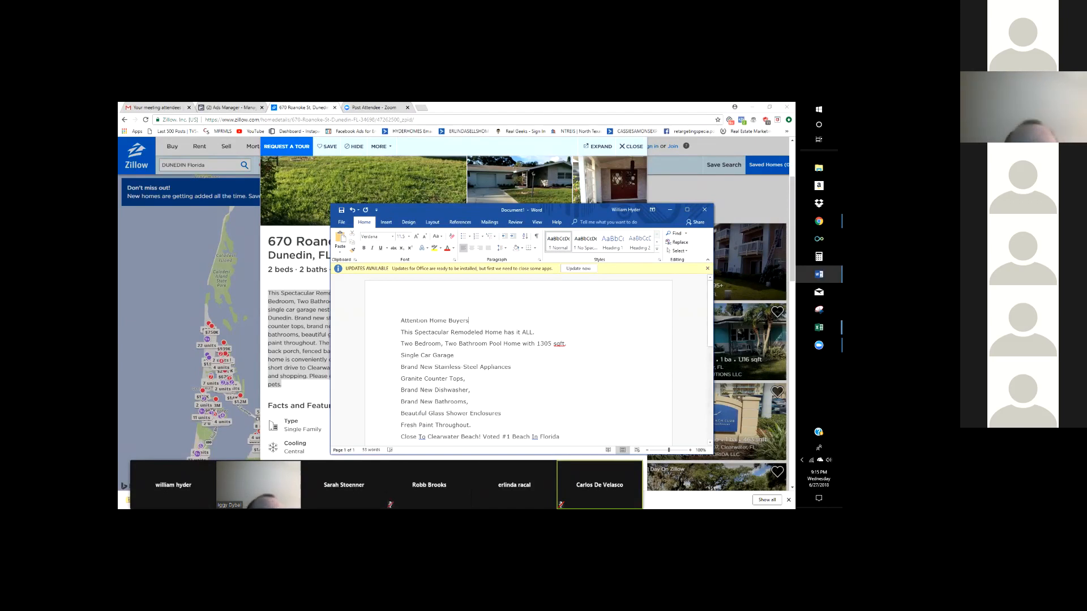
click(402, 332)
text(You Got Th)
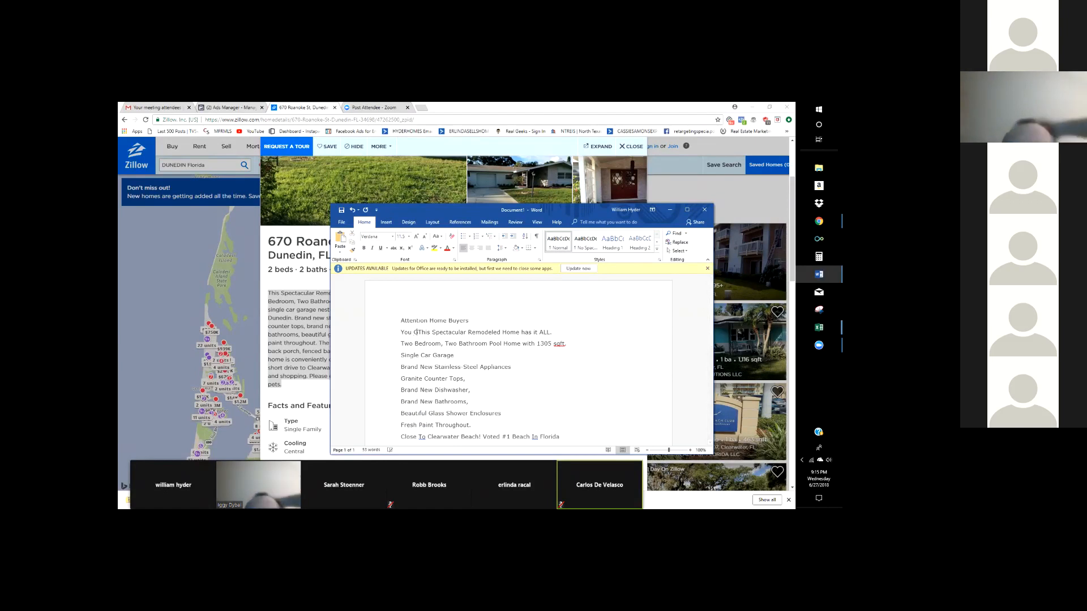
key(BackSpace)
text(o Got T)
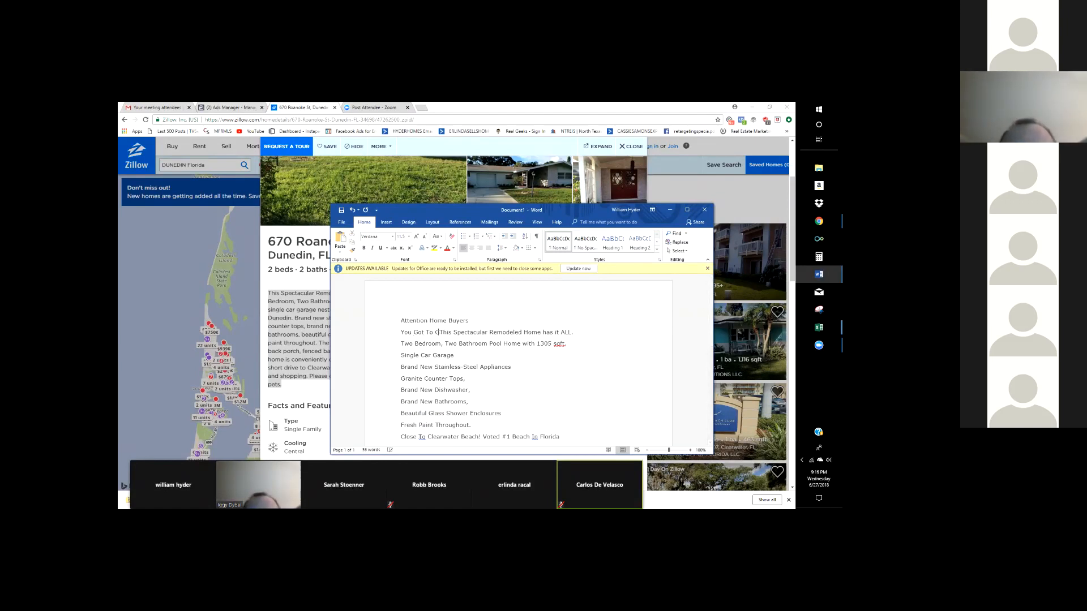
text(o See )
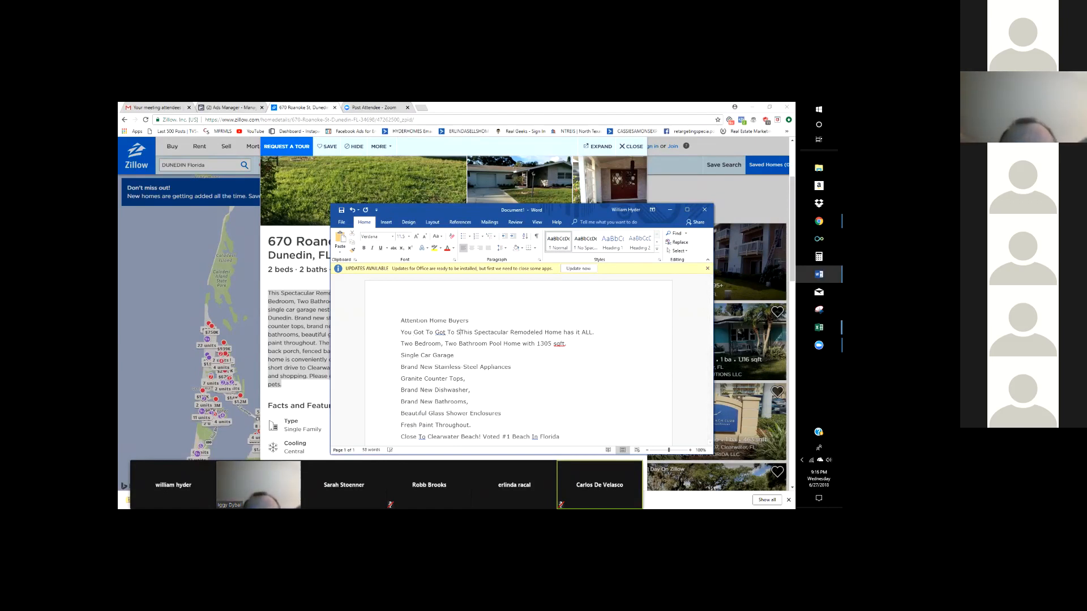
text(This!!)
key(Return)
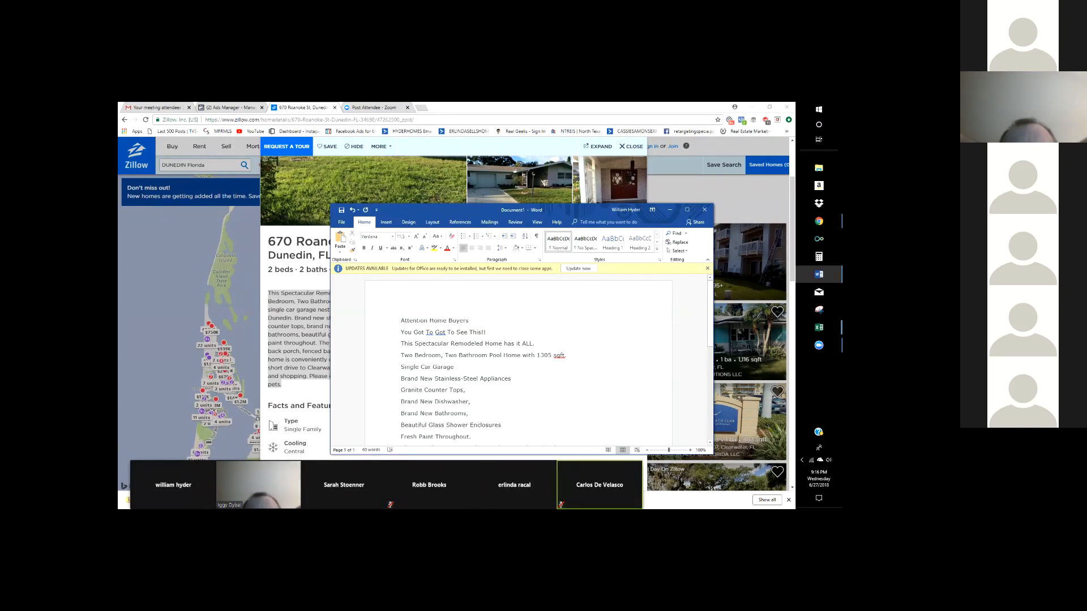
- Reword the third line with 'Come experience' and 'all of what this Fully Remodeled'
double_click(414, 344)
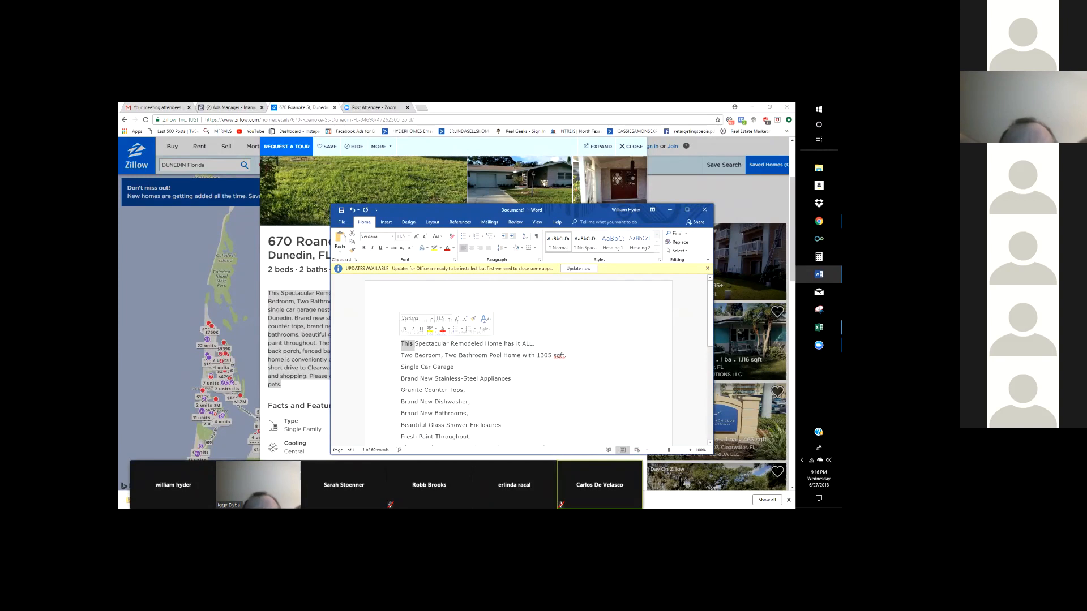
text(Cp, ee)
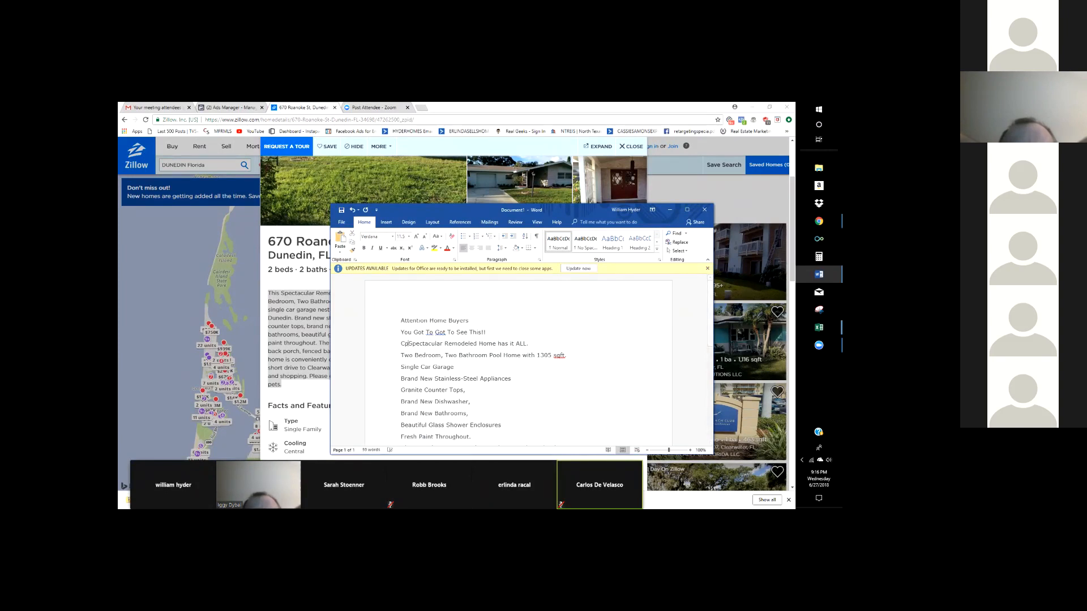
click(402, 320)
click(419, 344)
key(BackSpace)
key(BackSpace)
key(BackSpace)
key(BackSpace)
key(BackSpace)
text(ome experience )
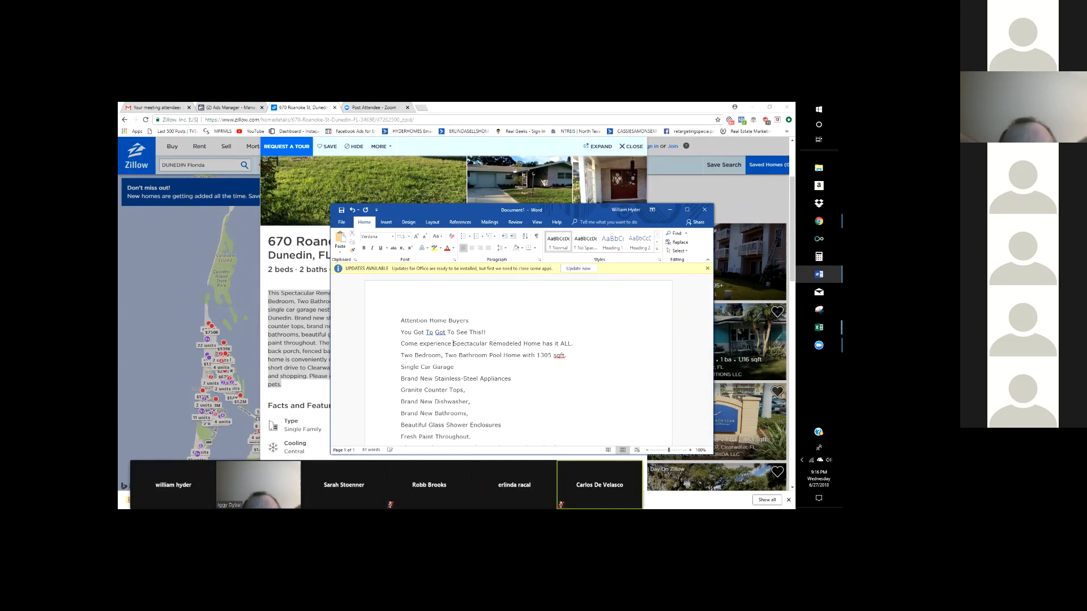
text(this)
drag(585, 344, 536, 343)
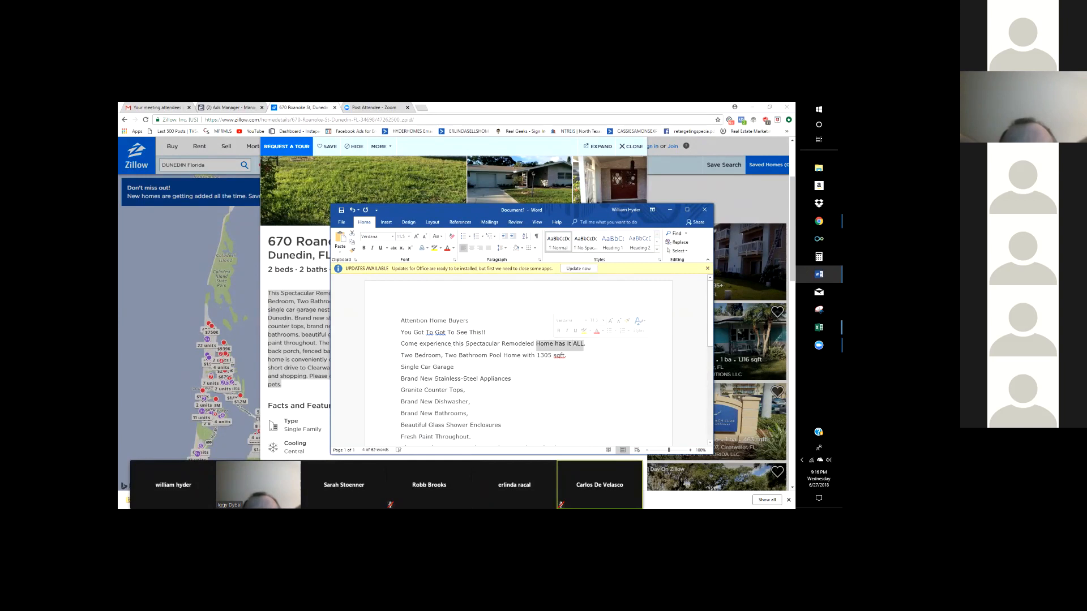
key(BackSpace)
key(BackSpace)
key(BackSpace)
key(BackSpace)
key(BackSpace)
key(BackSpace)
key(BackSpace)
key(BackSpace)
key(BackSpace)
key(BackSpace)
key(BackSpace)
key(BackSpace)
key(BackSpace)
key(BackSpace)
key(BackSpace)
key(BackSpace)
key(BackSpace)
key(BackSpace)
key(BackSpace)
key(BackSpace)
key(BackSpace)
key(BackSpace)
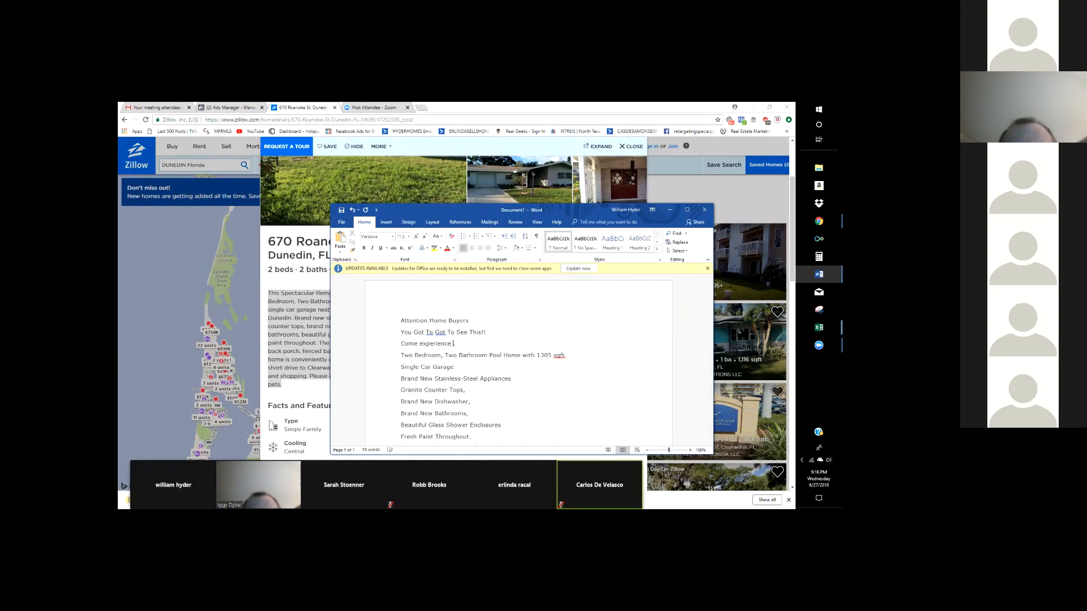
text(all of what this .)
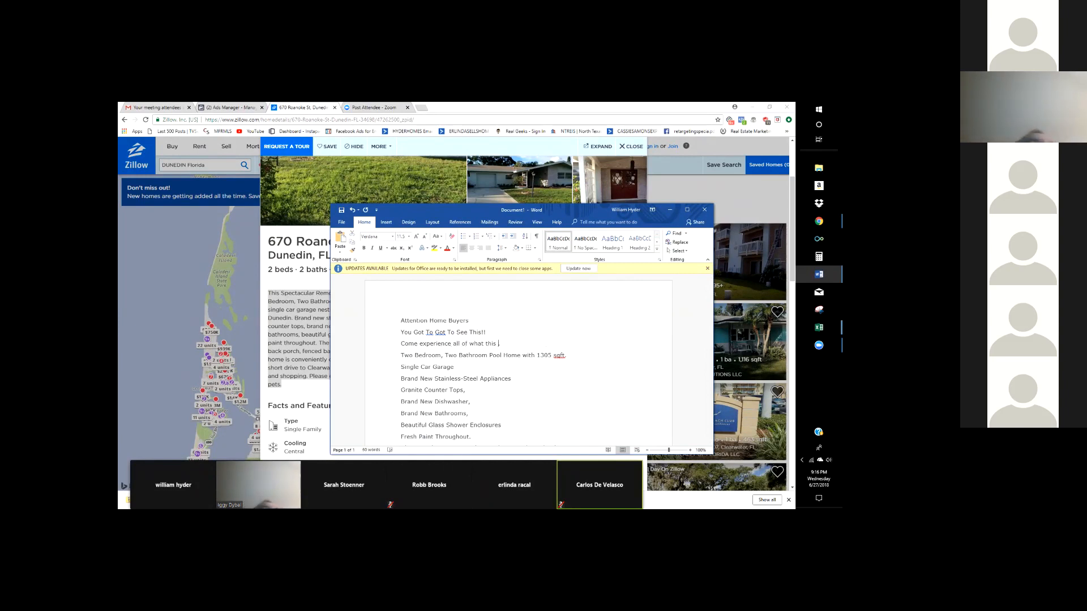
key(BackSpace)
text(Full)
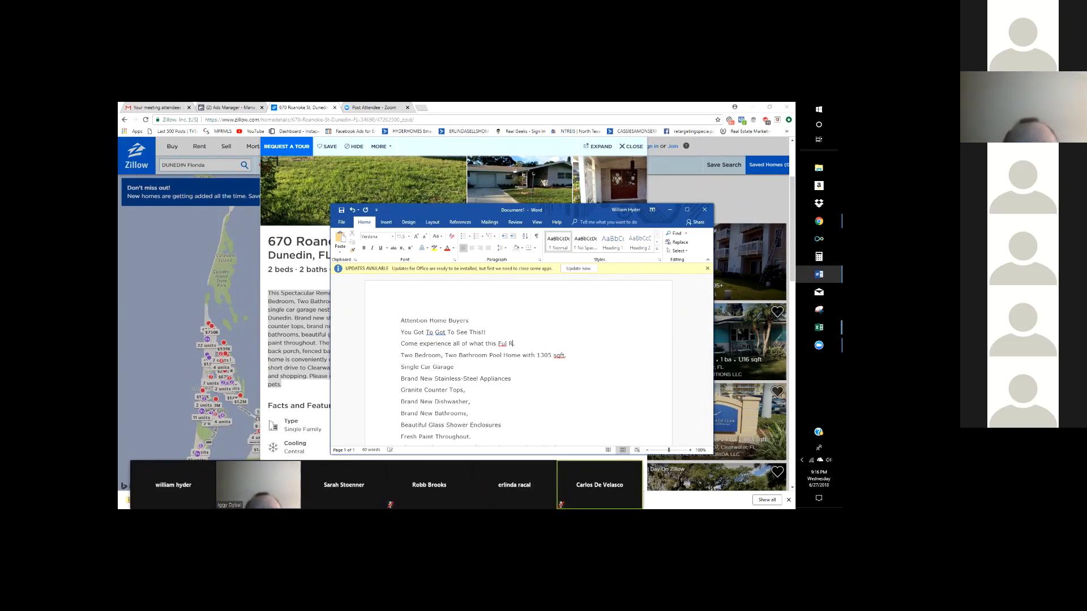
text(y Remodeled)
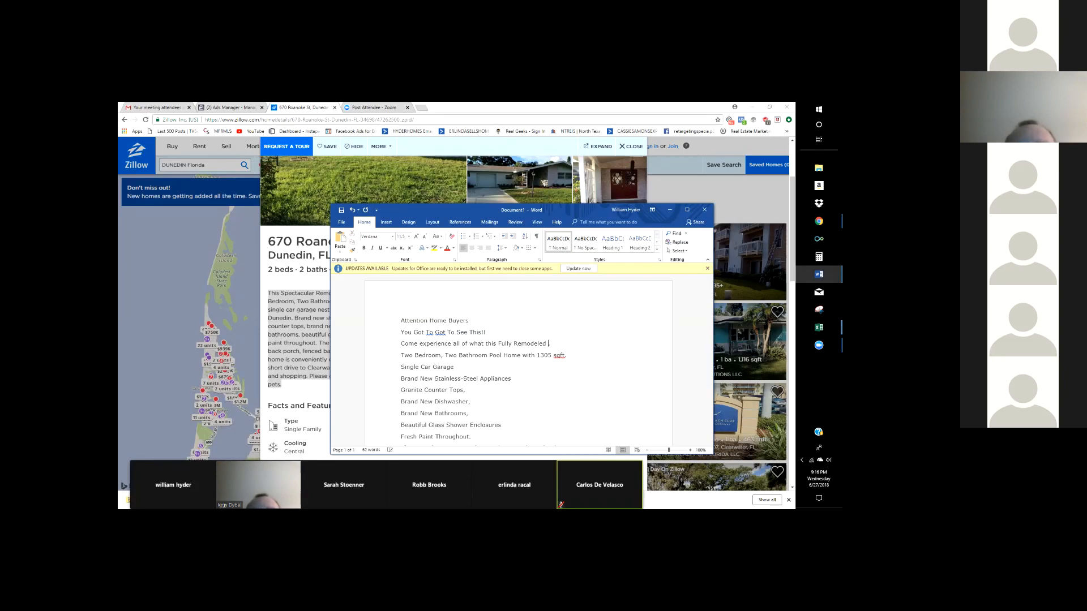
- Accept the grammar fix after Remodeled and end the line with 'home to offer'
click(454, 366)
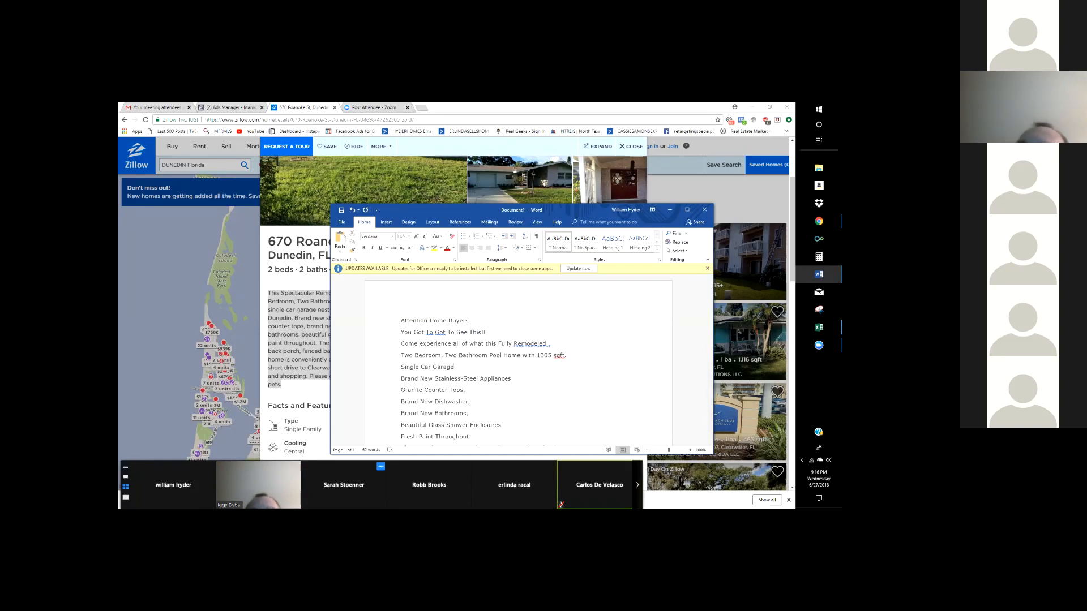
drag(344, 481, 165, 385)
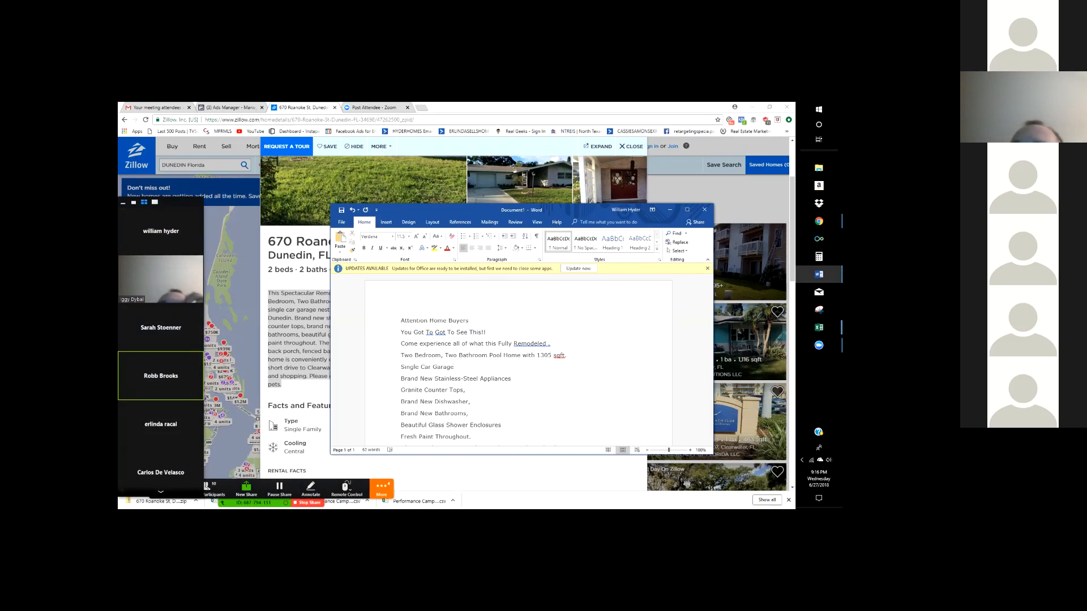
right_click(538, 337)
right_click(533, 344)
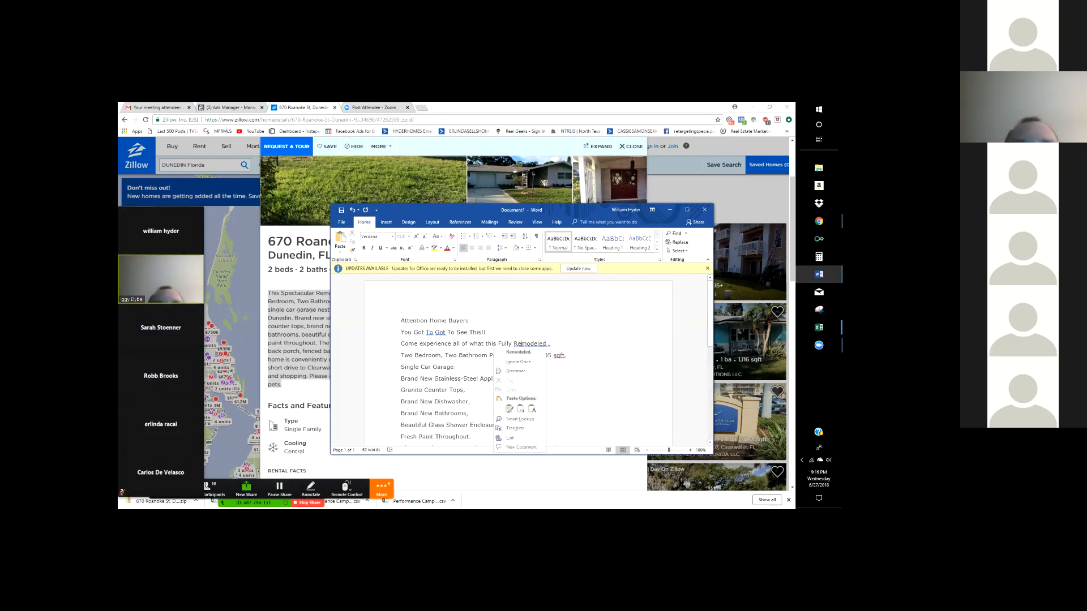
click(518, 352)
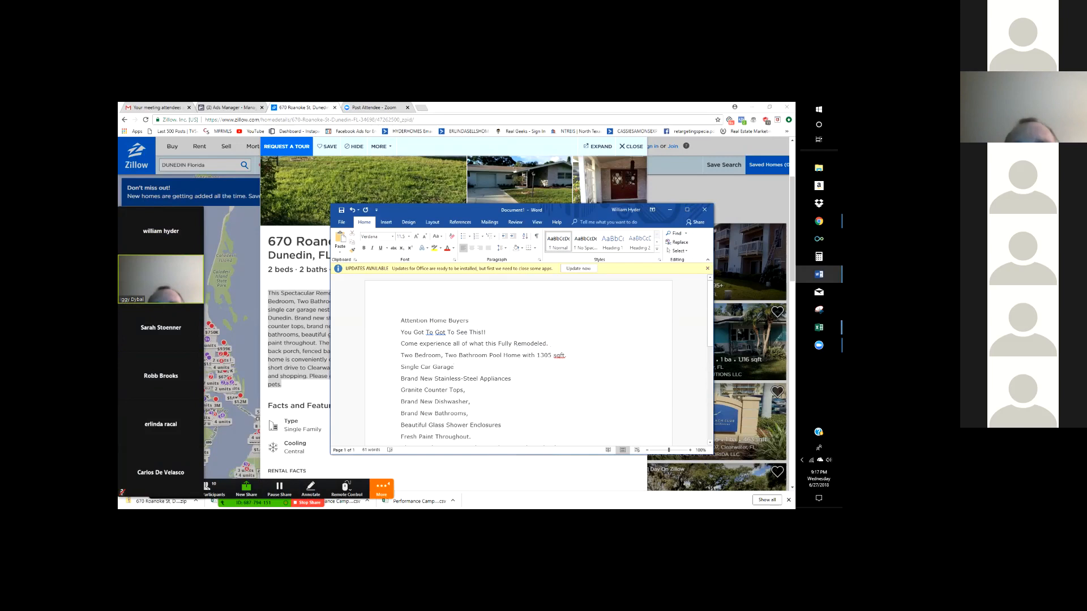
key(BackSpace)
key(BackSpace)
text(home to afte)
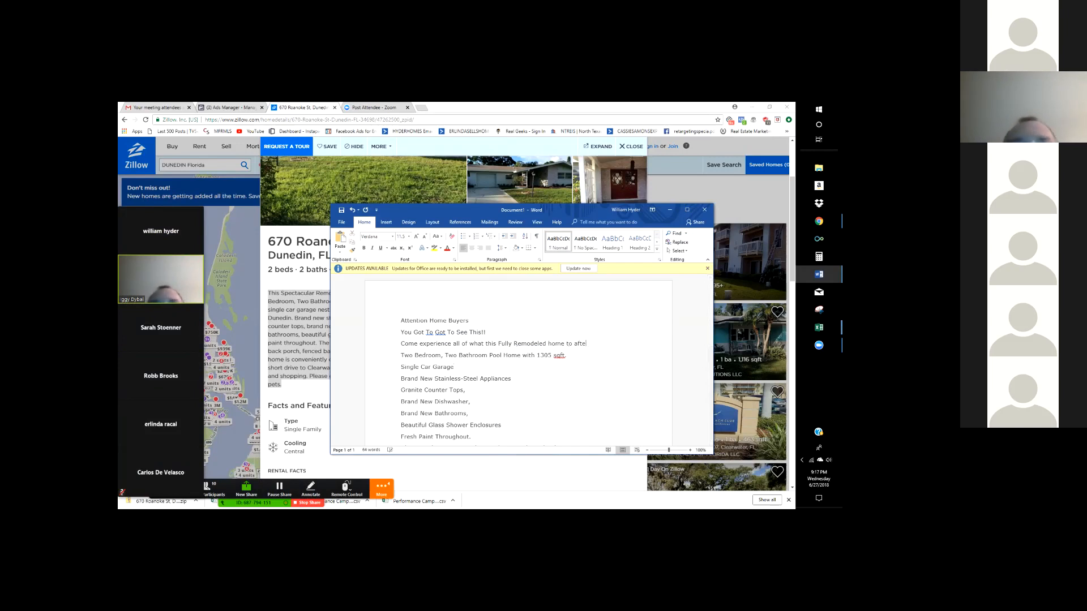
key(BackSpace)
key(BackSpace)
text(fer)
- Add a new line reading 'Home' below it
key(Return)
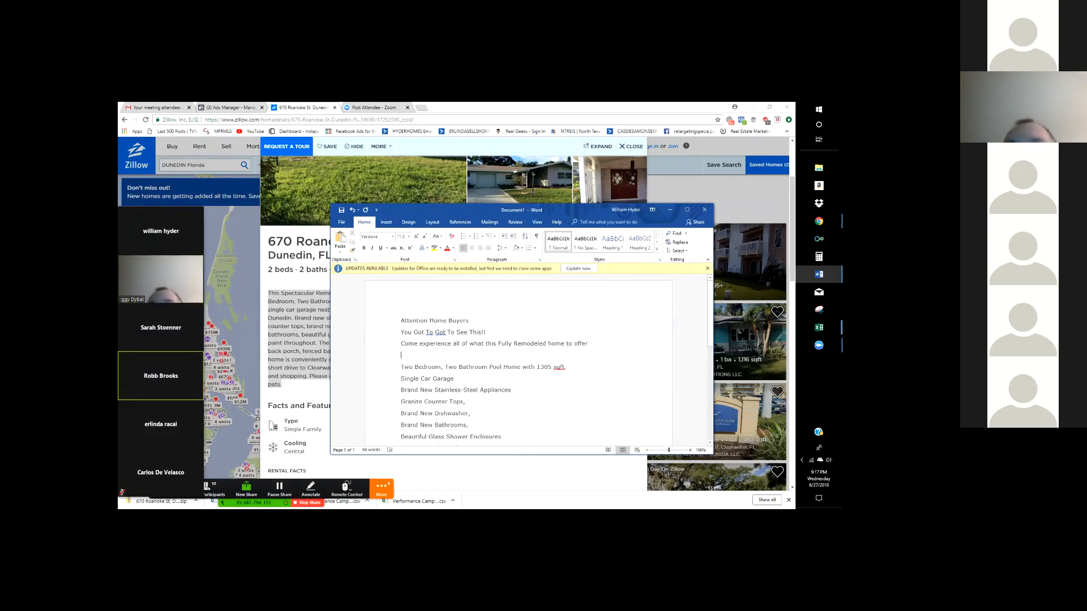
text(Hp,)
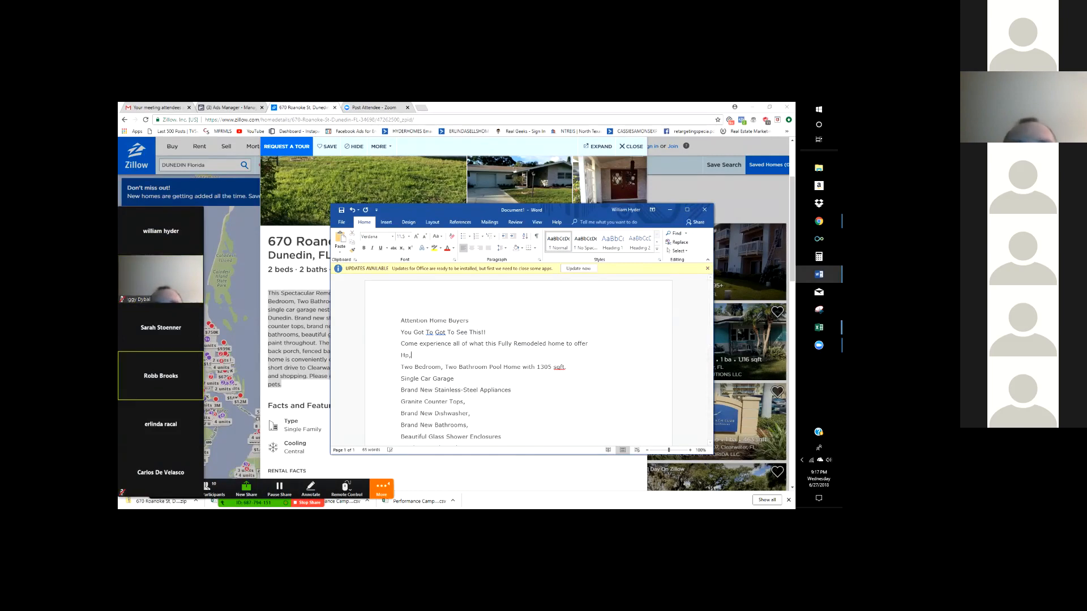
key(BackSpace)
key(BackSpace)
text(ome)
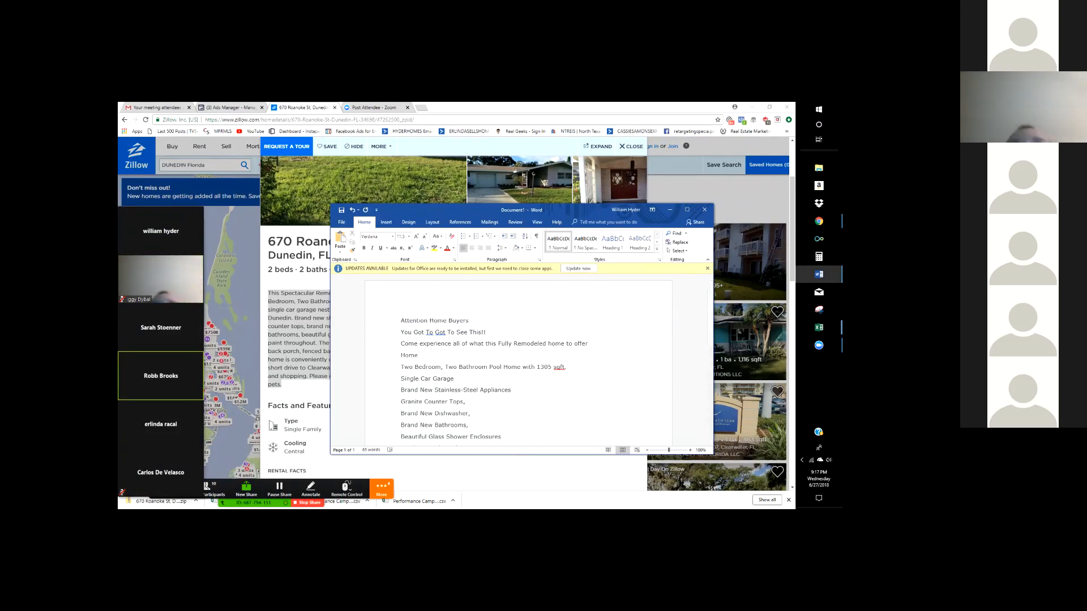
- Delete the duplicated 'Got' and 'To' from line two
right_click(445, 334)
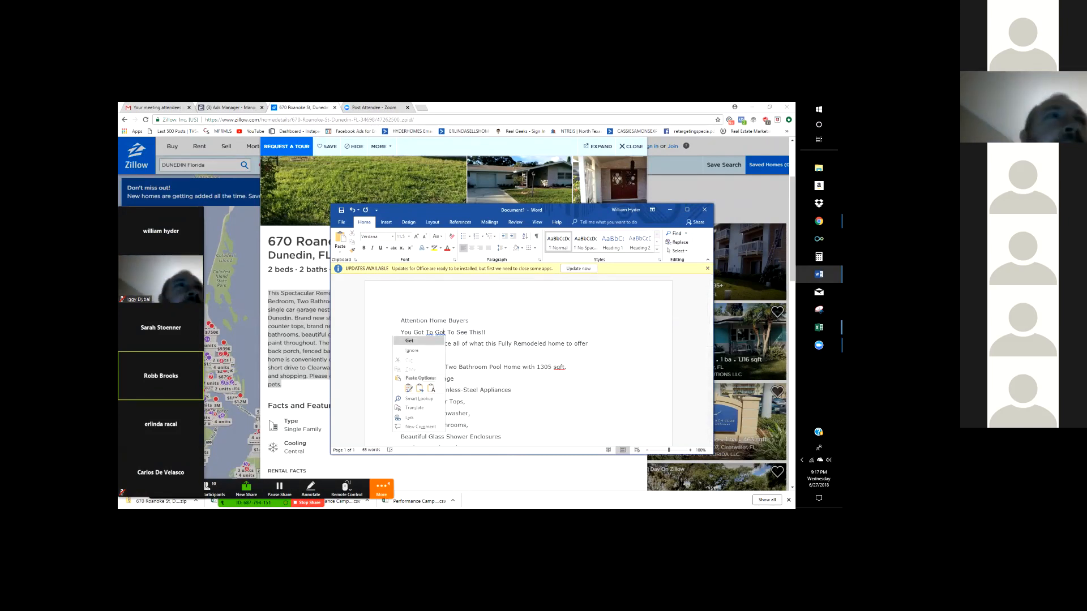
key(Escape)
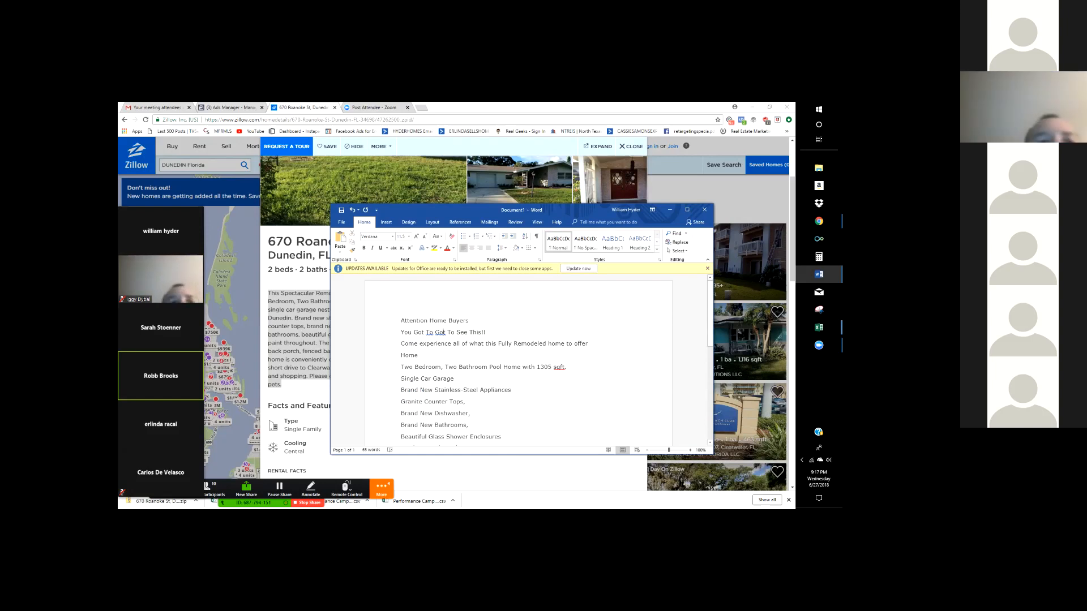
scroll(518, 362, down, 5)
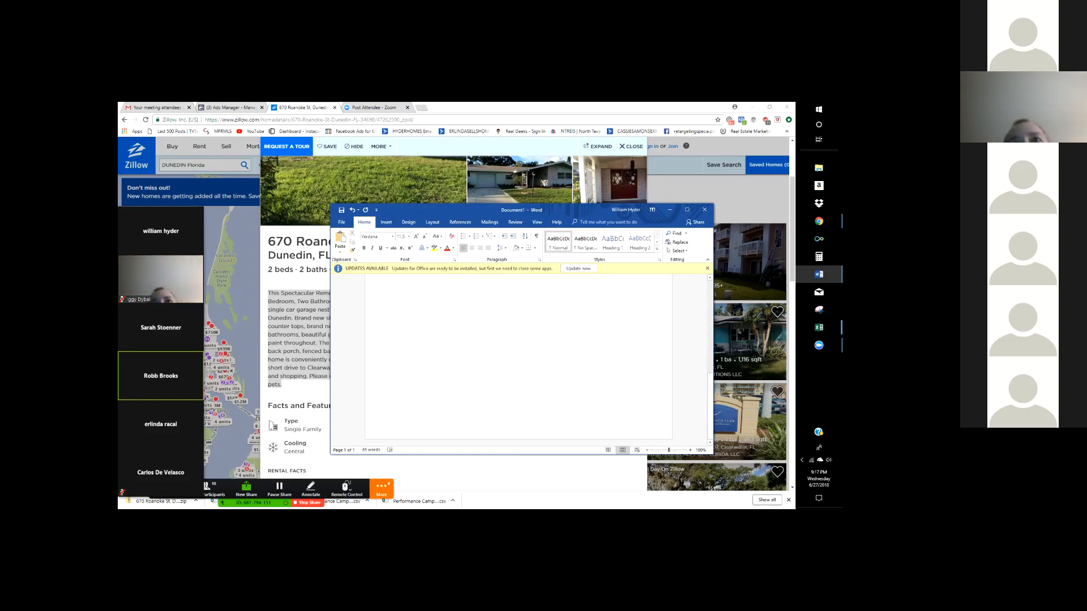
scroll(518, 362, up, 6)
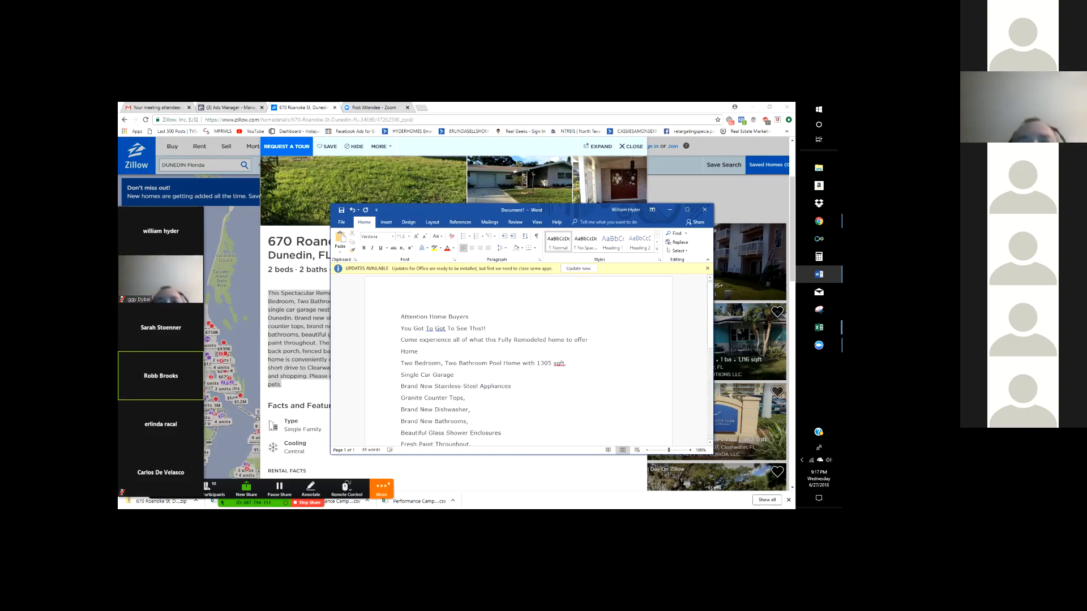
double_click(439, 328)
key(BackSpace)
double_click(438, 328)
key(BackSpace)
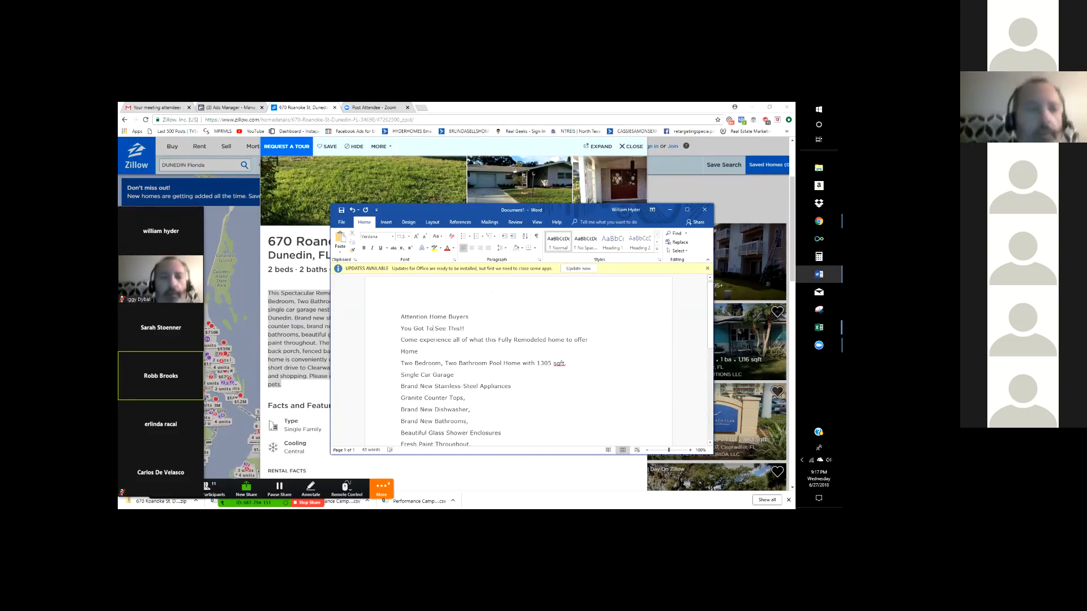
- Review the finished copy, then switch to the Ads Manager ad draft
click(419, 352)
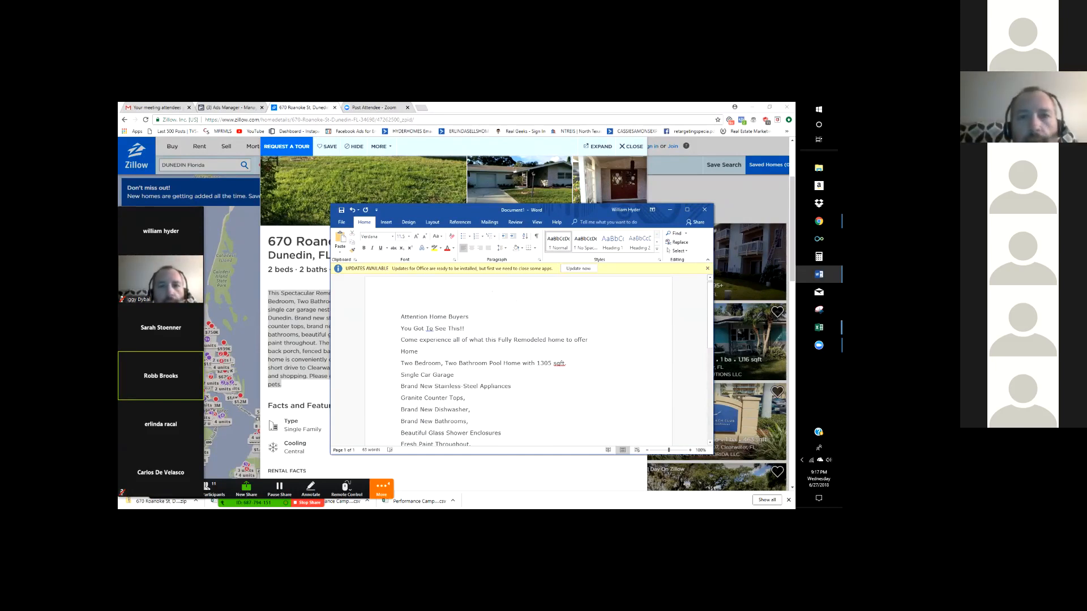
scroll(492, 291, down, 1)
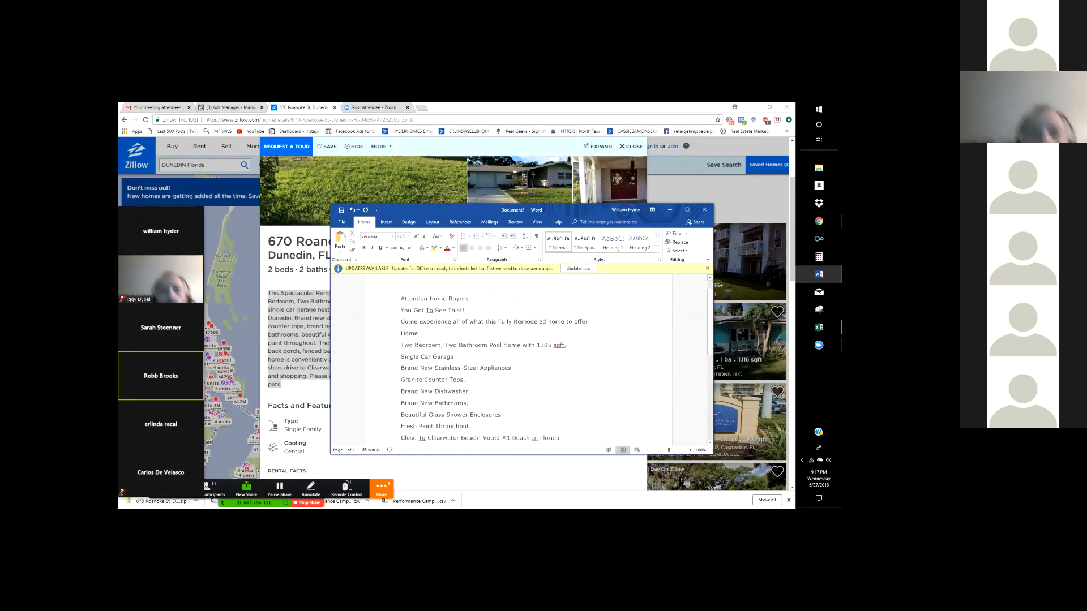
scroll(491, 291, down, 1)
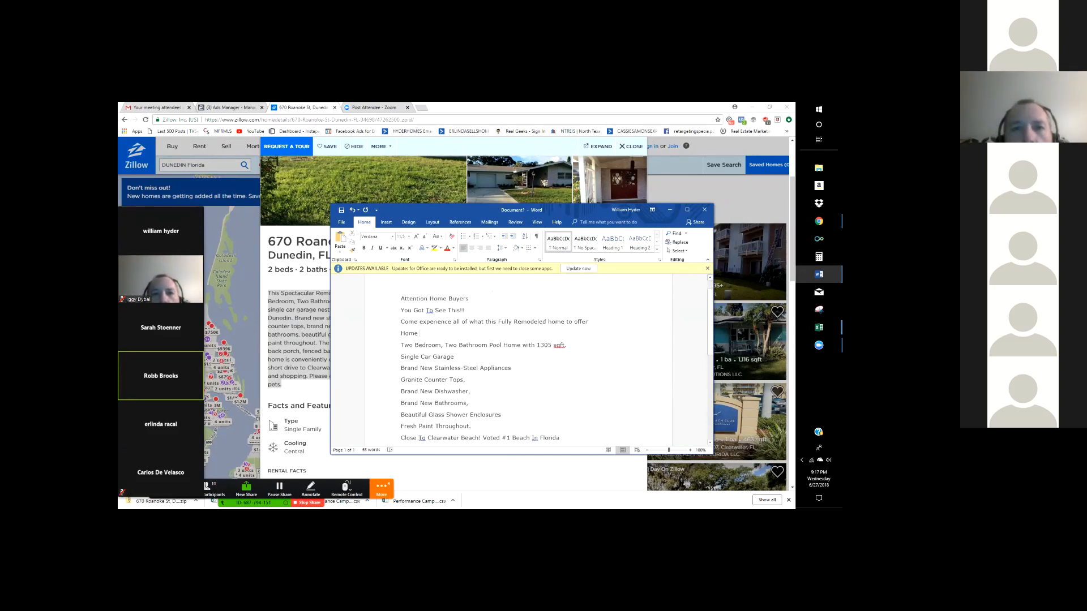
drag(472, 408, 401, 281)
click(420, 305)
click(468, 362)
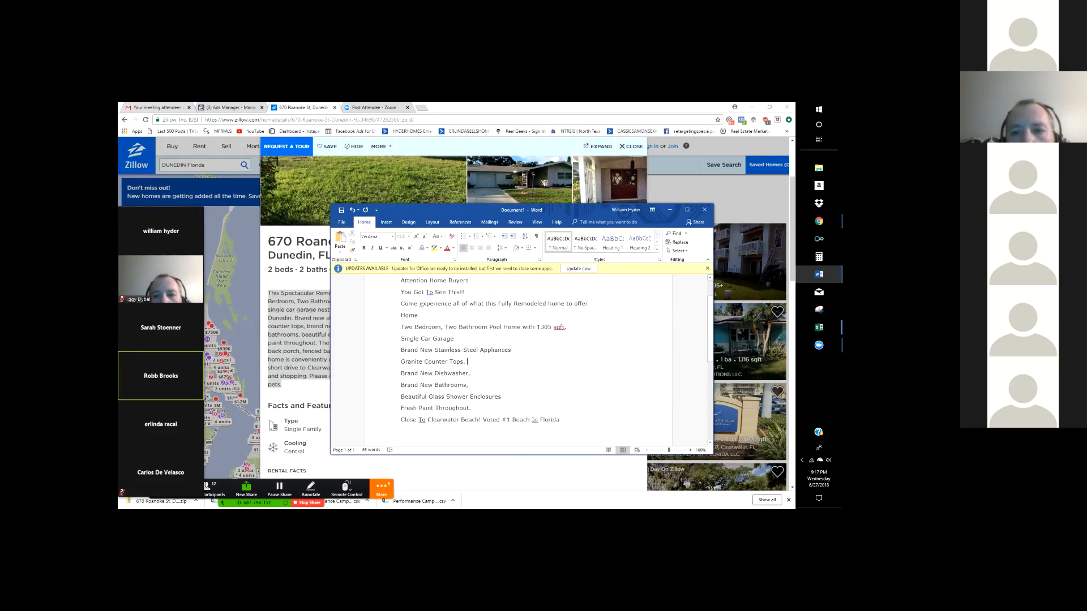
click(231, 107)
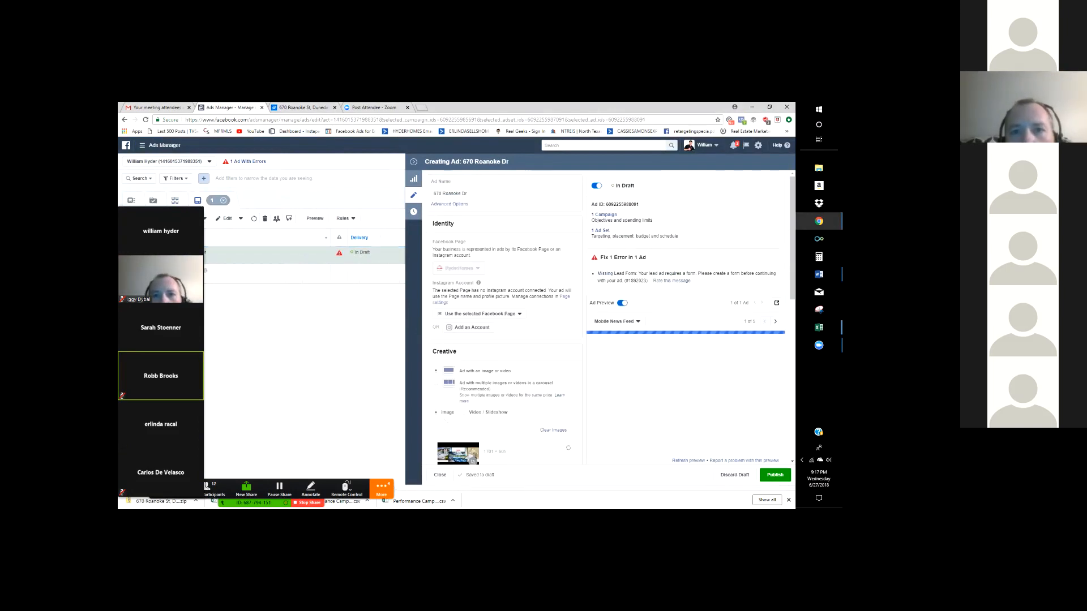
scroll(504, 340, down, 2)
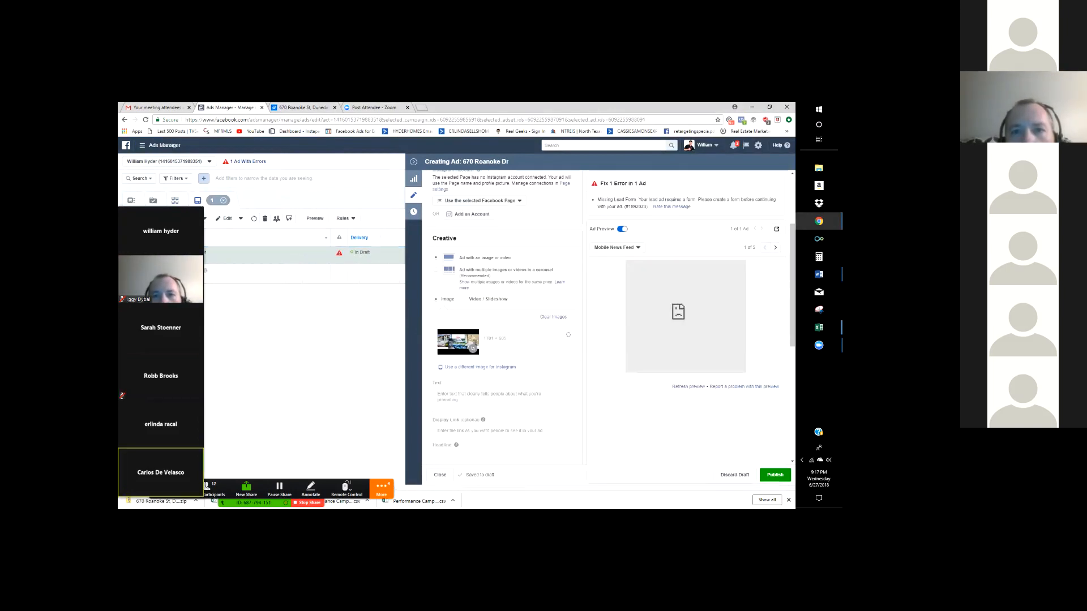
scroll(504, 351, down, 1)
click(503, 360)
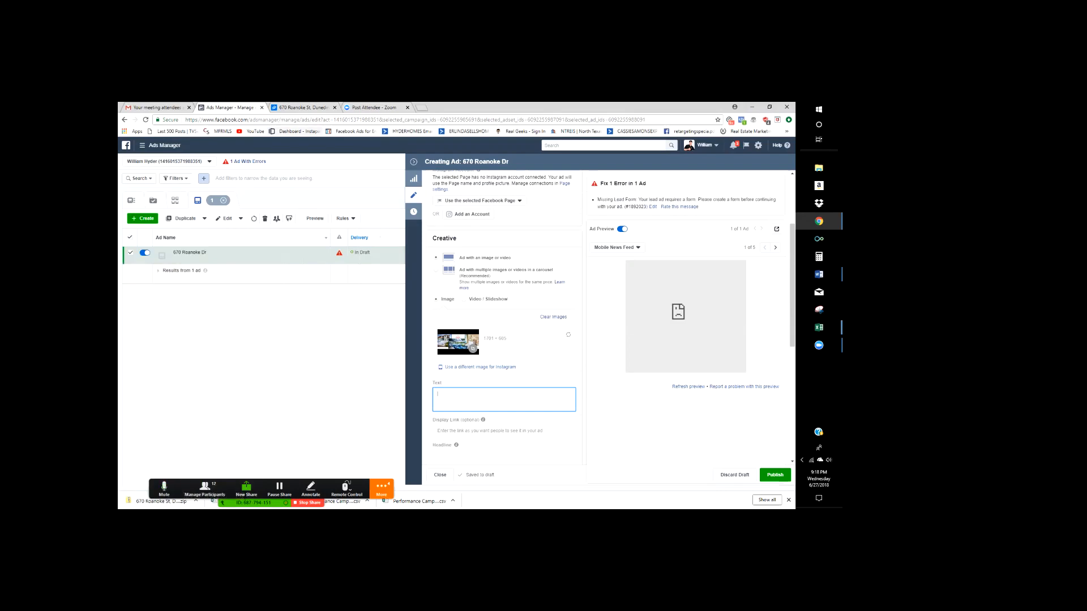
click(298, 108)
click(233, 107)
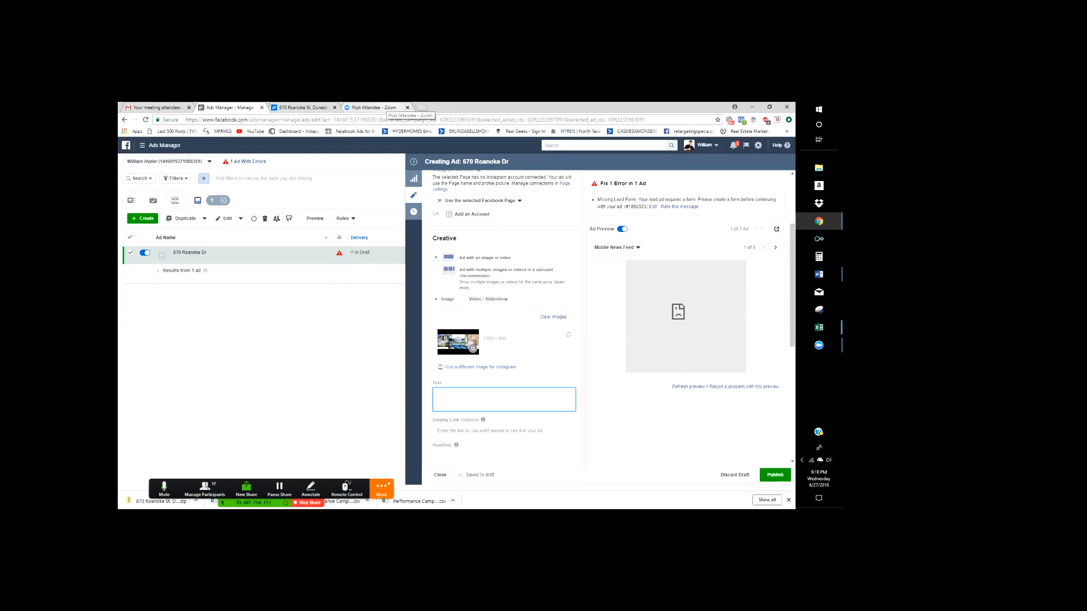
click(374, 107)
click(306, 108)
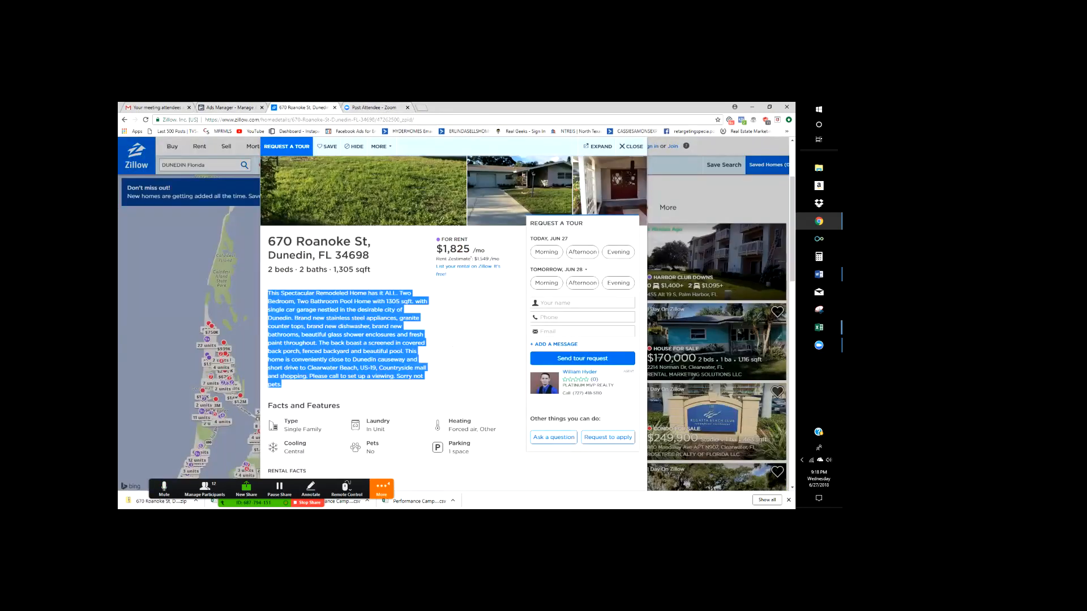
click(452, 346)
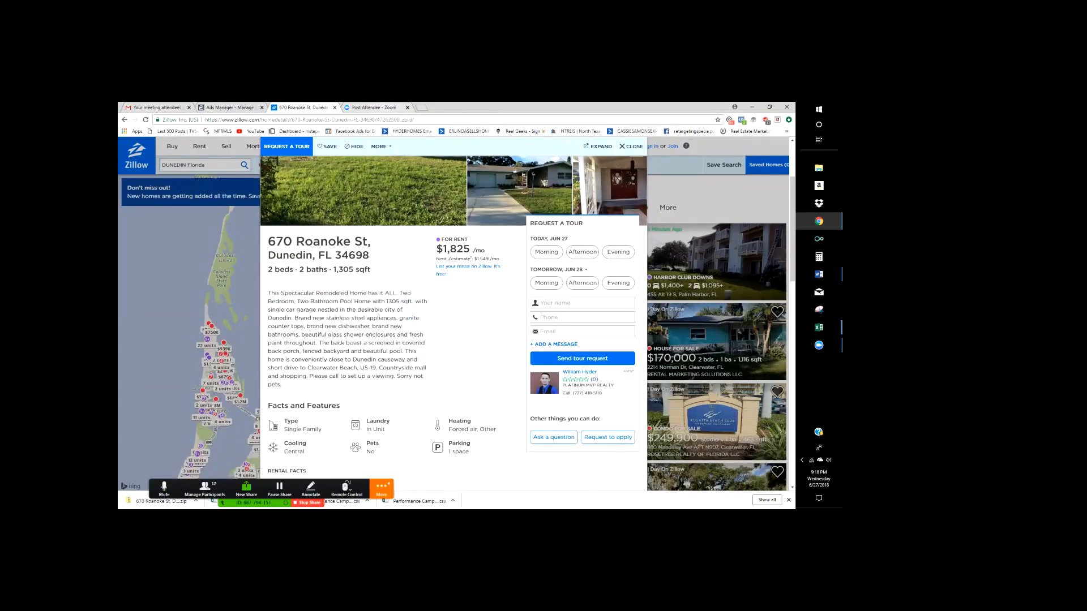
click(819, 274)
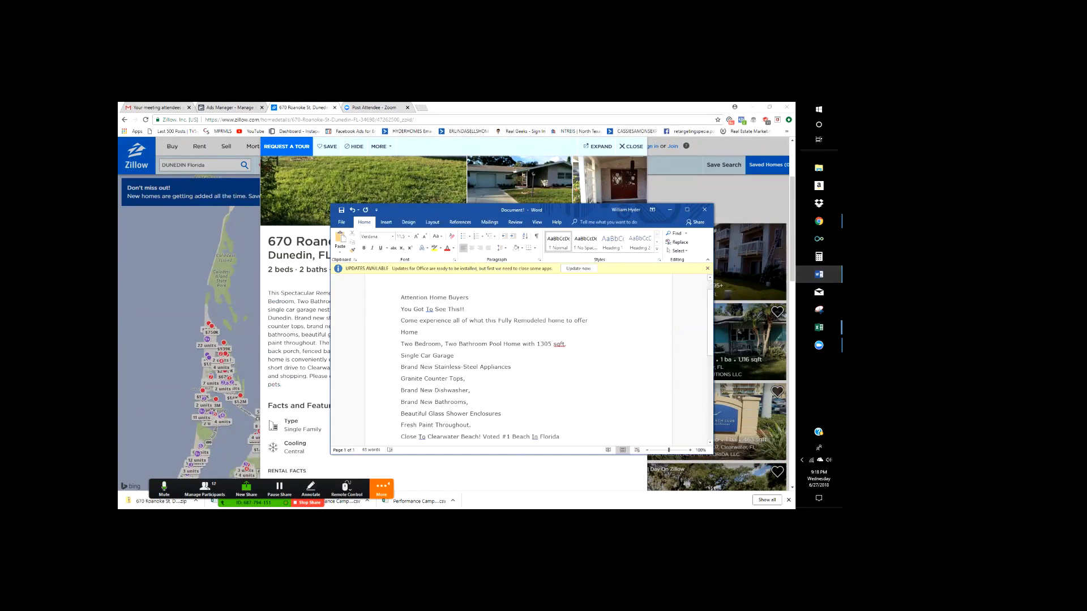
scroll(493, 357, up, 2)
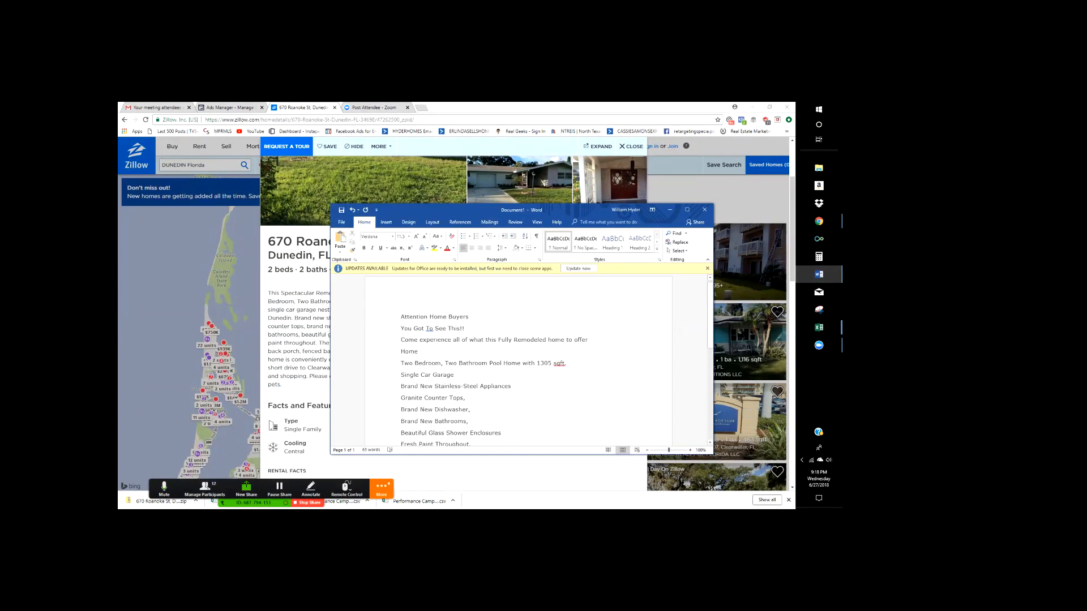
- Open facebook.com in a new tab and search for 'platinum mvp'
click(373, 107)
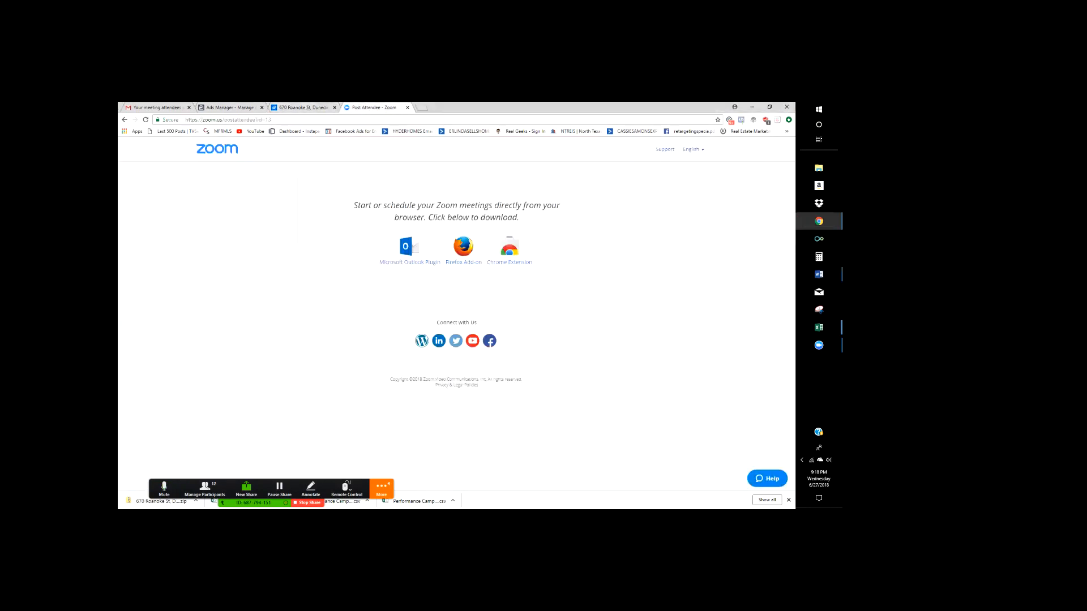
key(ctrl+t)
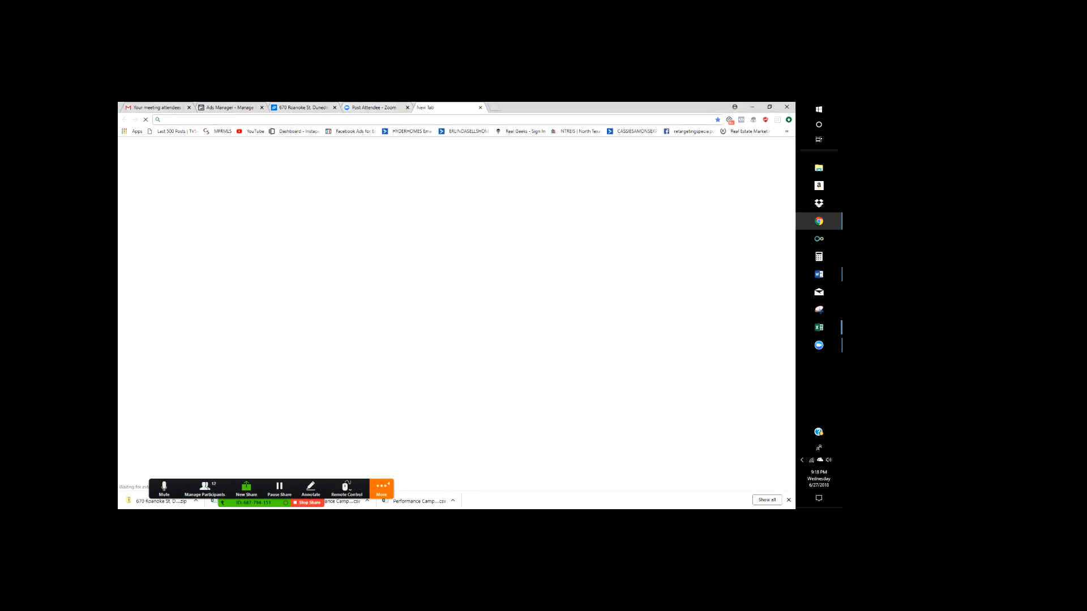
text(facebook.com)
key(Return)
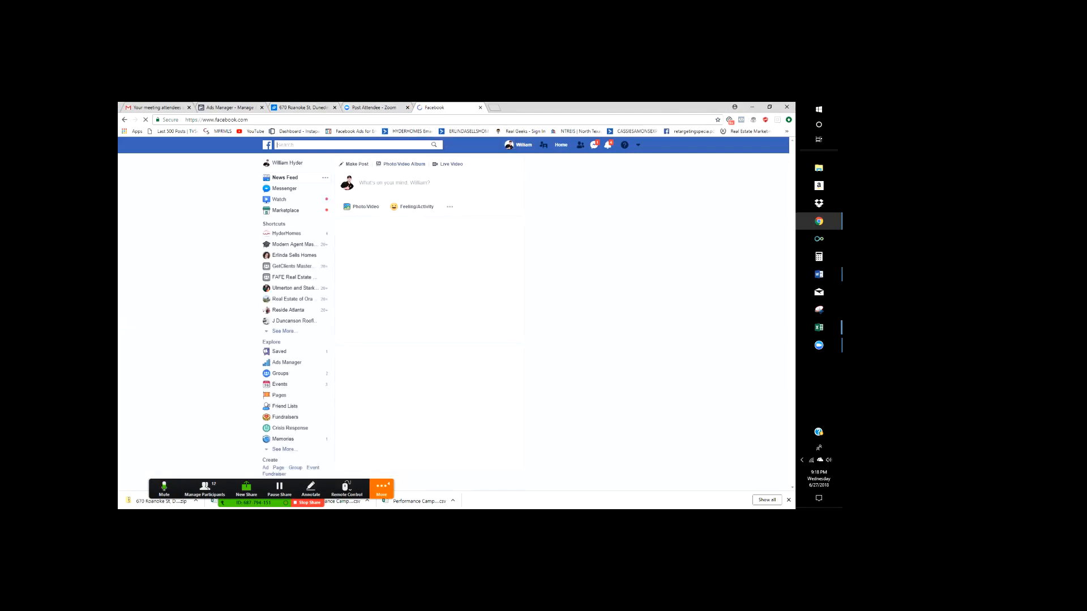
text(platinum )
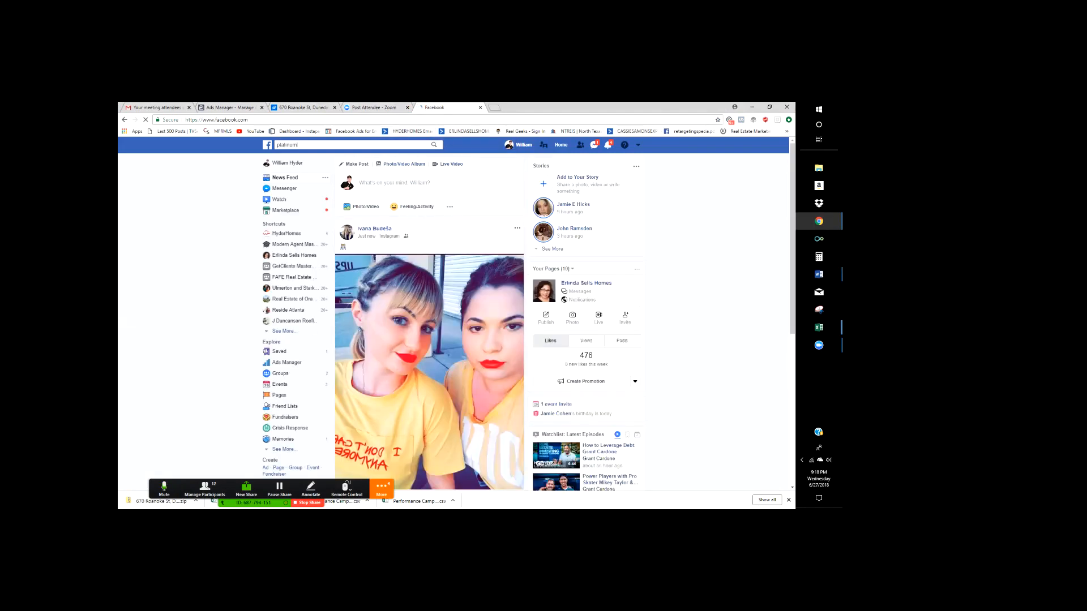
text(mc)
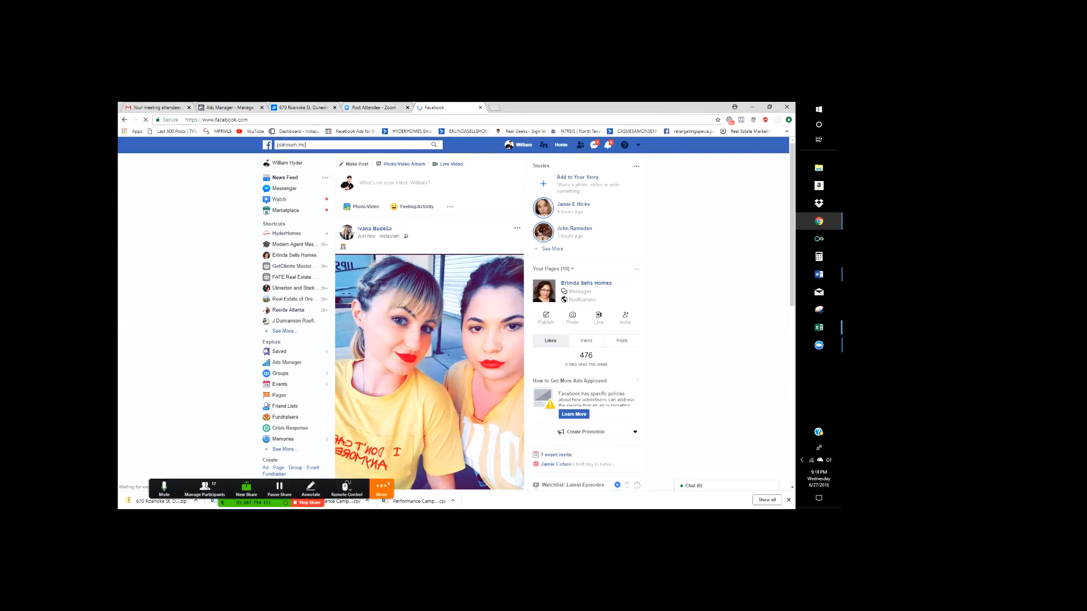
key(BackSpace)
text(vp)
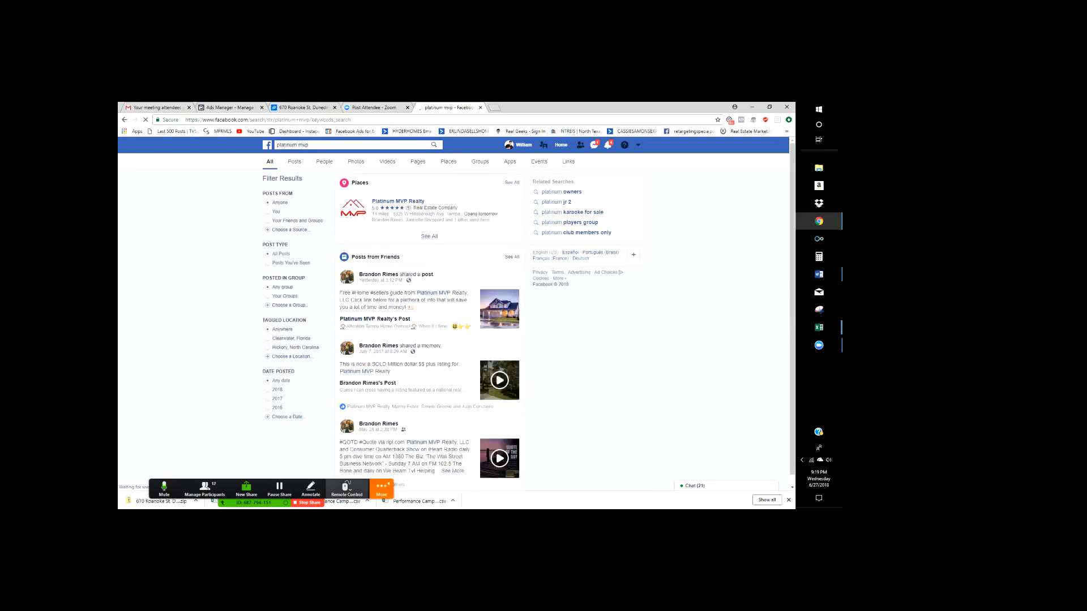
click(382, 490)
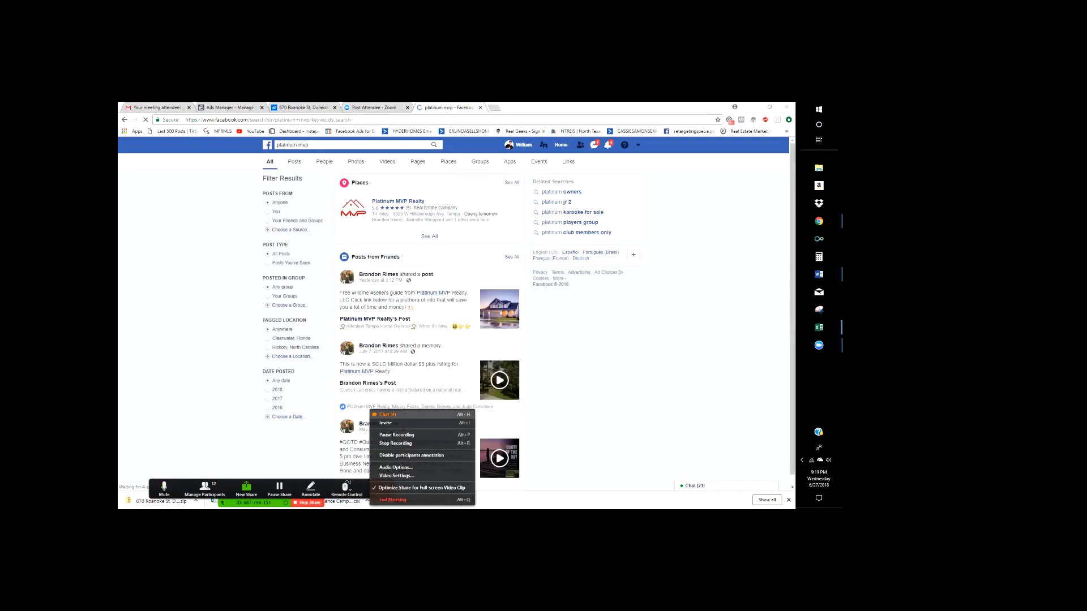
- Close the Zoom group chat and go to the Platinum MVP Realty business page
click(388, 414)
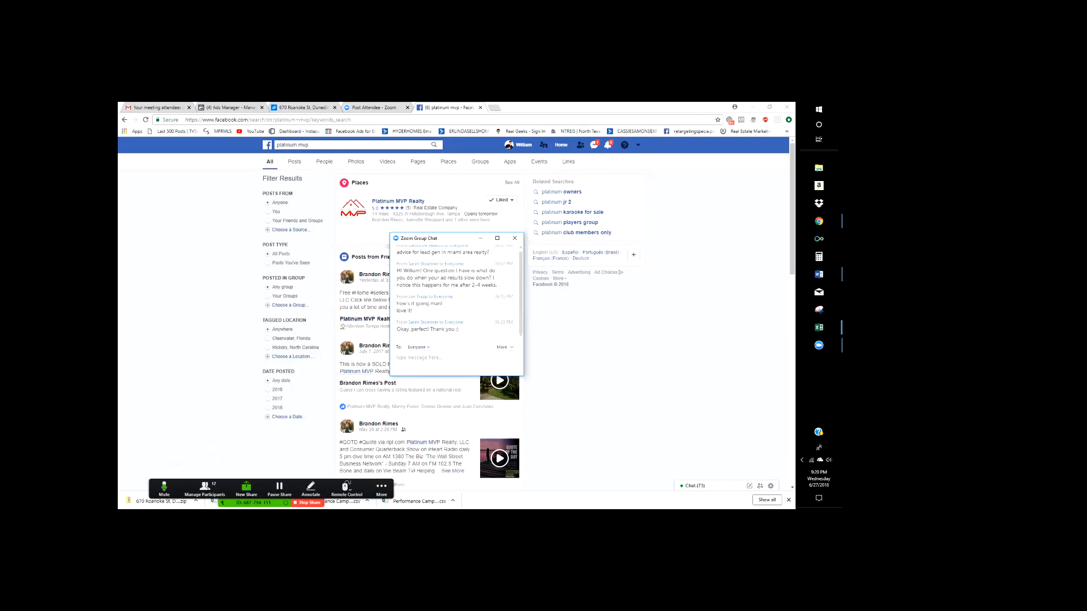
scroll(456, 291, up, 1)
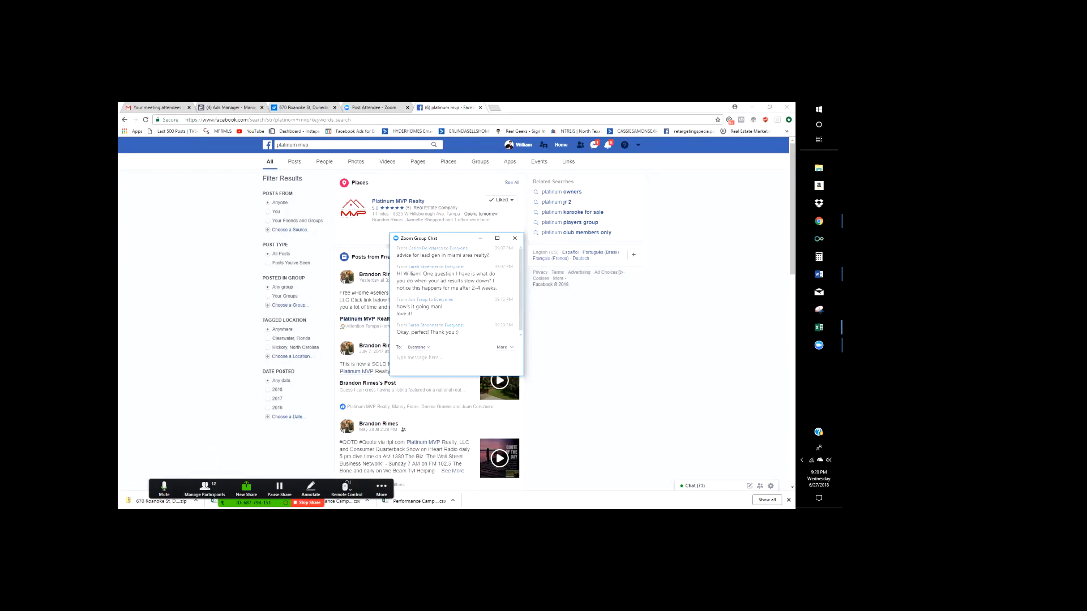
click(514, 237)
click(594, 145)
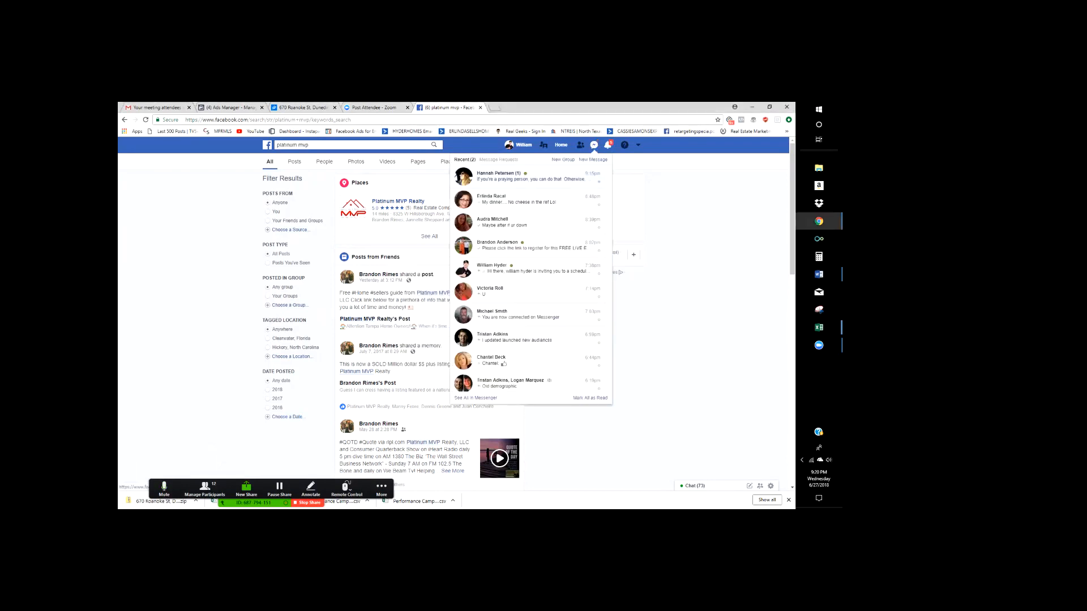
click(398, 203)
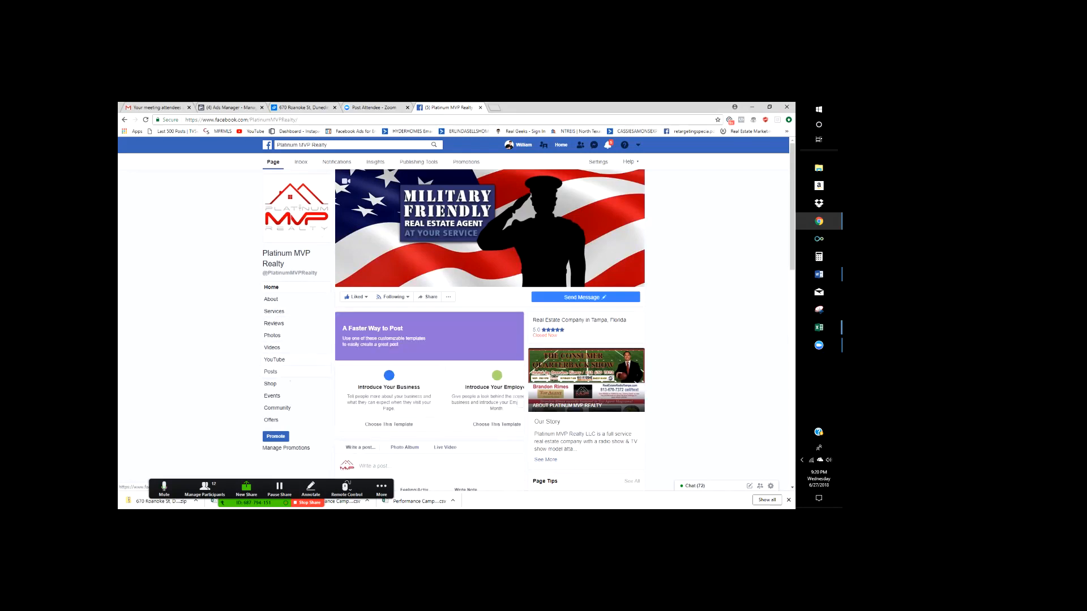
- Scroll the Platinum MVP Realty Posts feed and try boosting an older shared video post
click(271, 371)
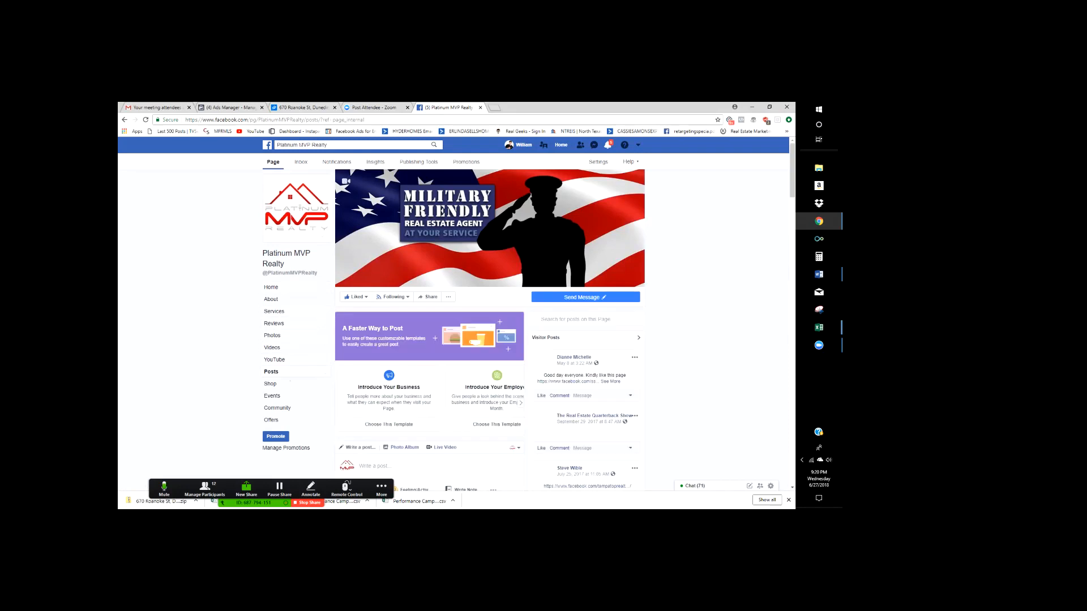
scroll(490, 328, down, 2)
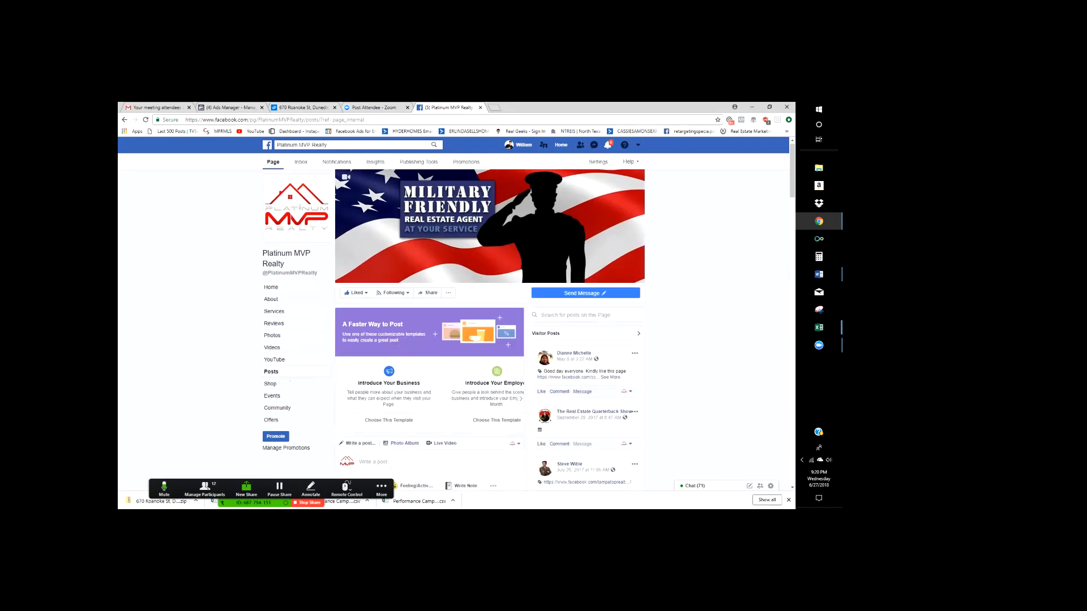
scroll(431, 328, down, 3)
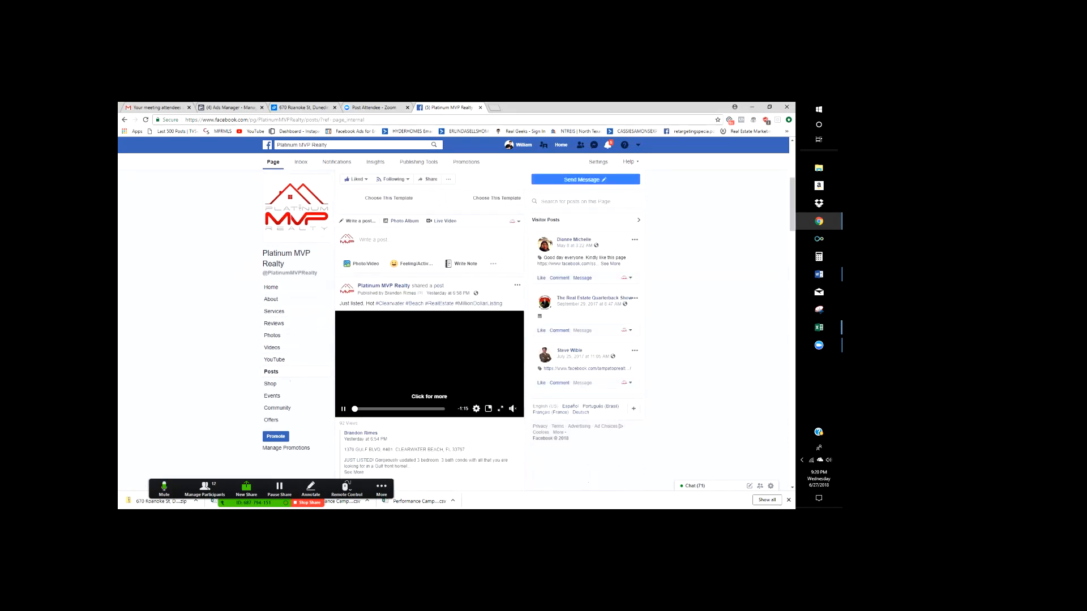
scroll(430, 328, down, 3)
scroll(430, 328, down, 10)
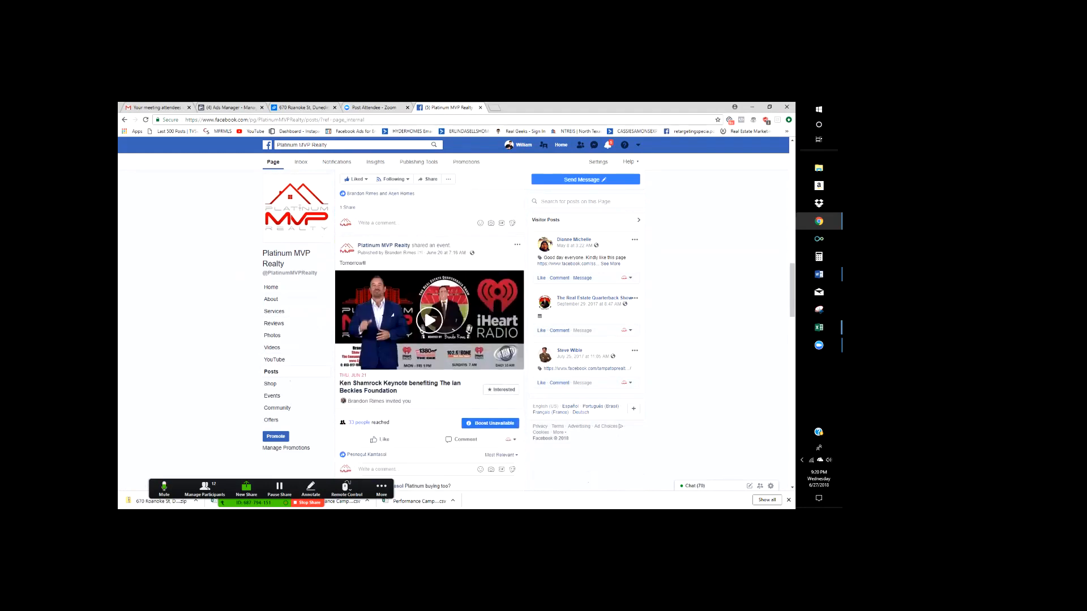
scroll(430, 340, down, 12)
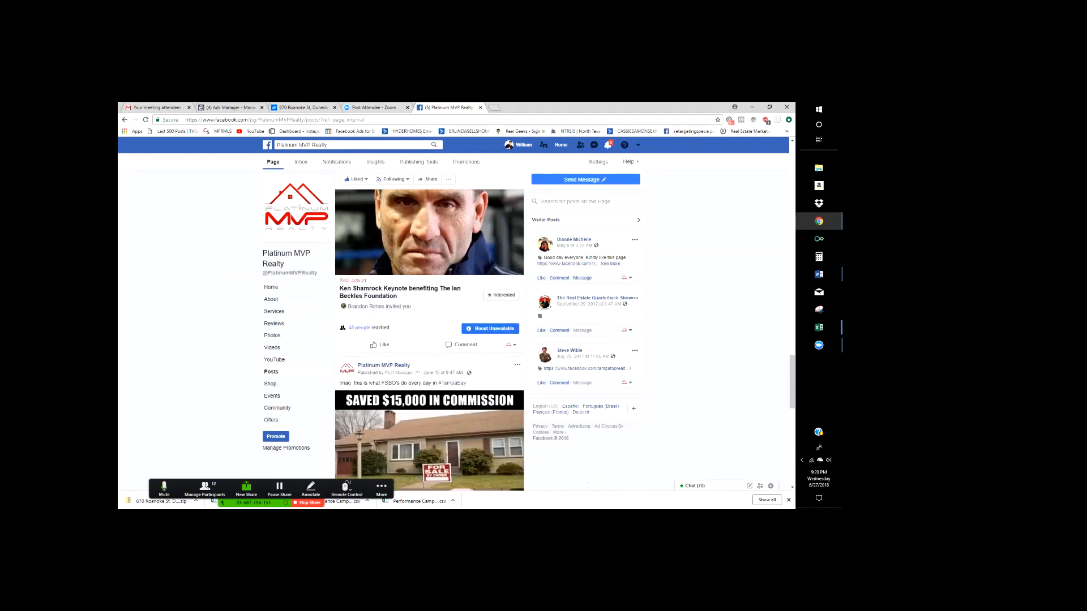
scroll(430, 339, down, 2)
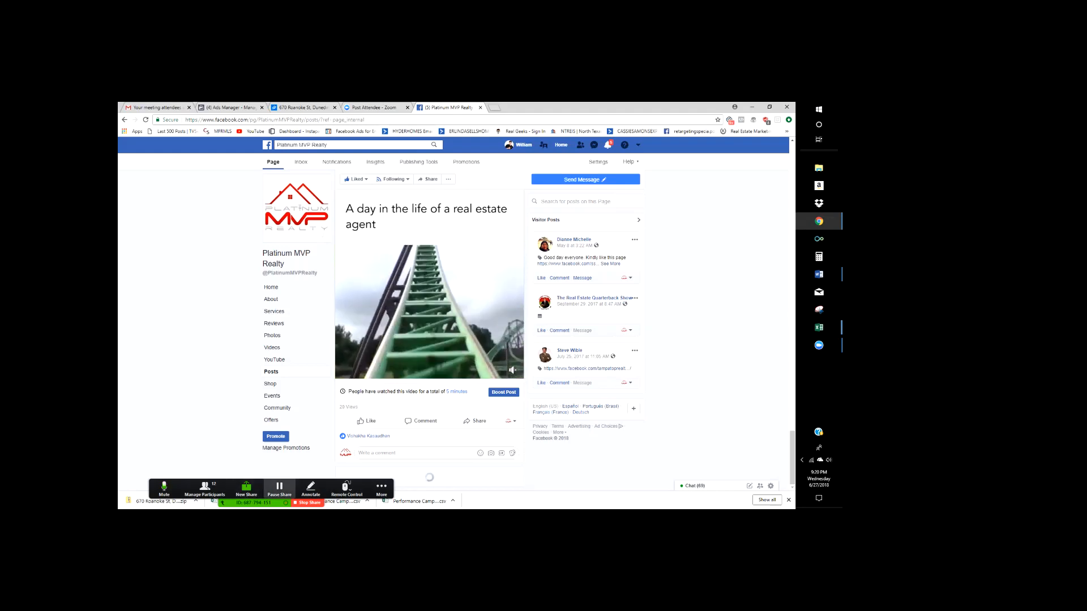
scroll(431, 340, down, 10)
scroll(430, 340, up, 3)
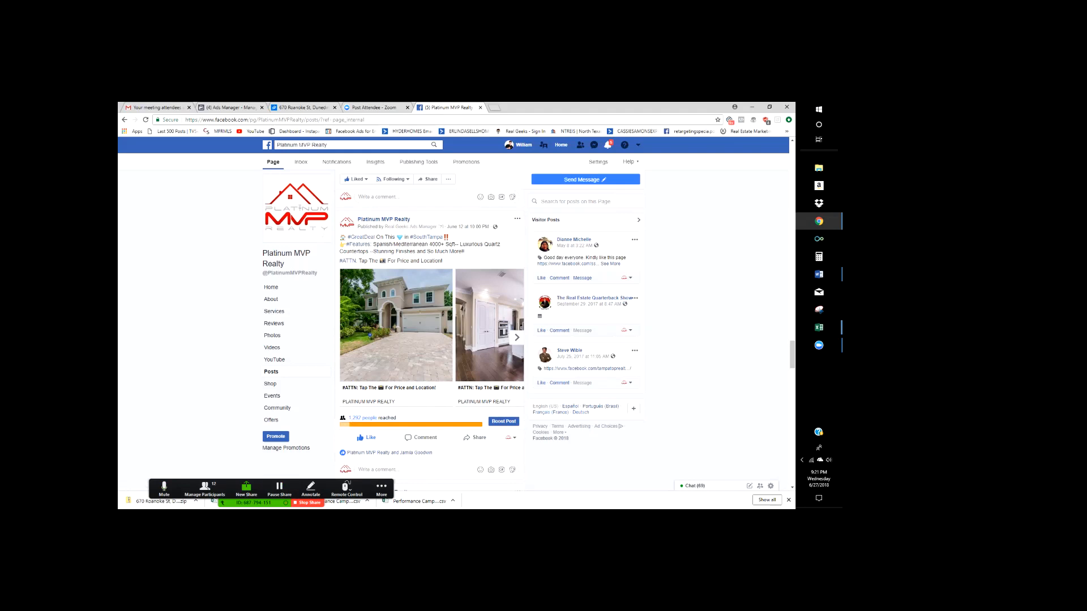
scroll(430, 340, down, 6)
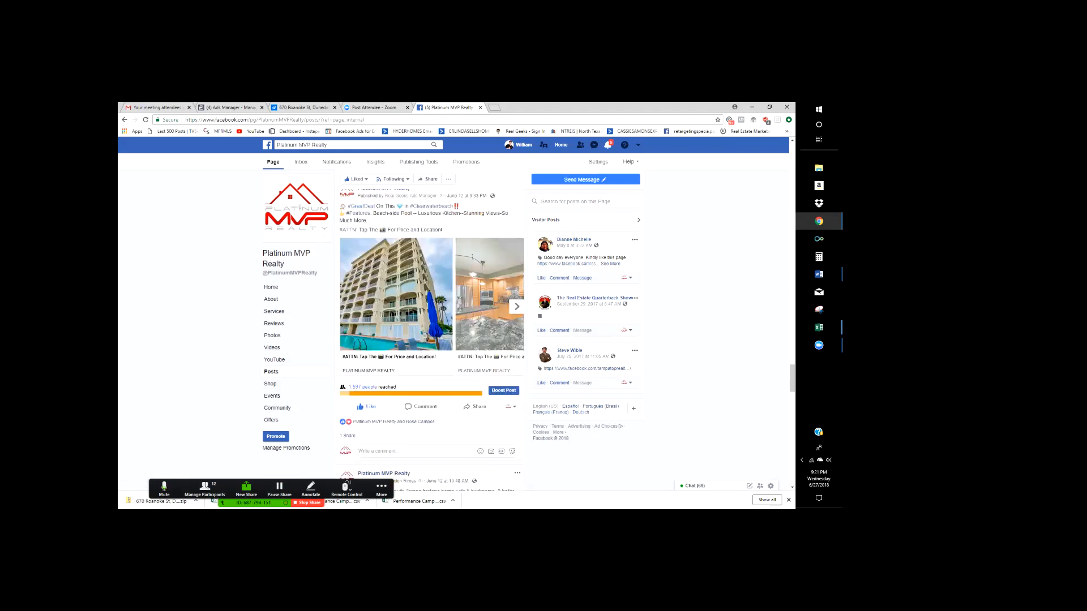
scroll(431, 340, down, 3)
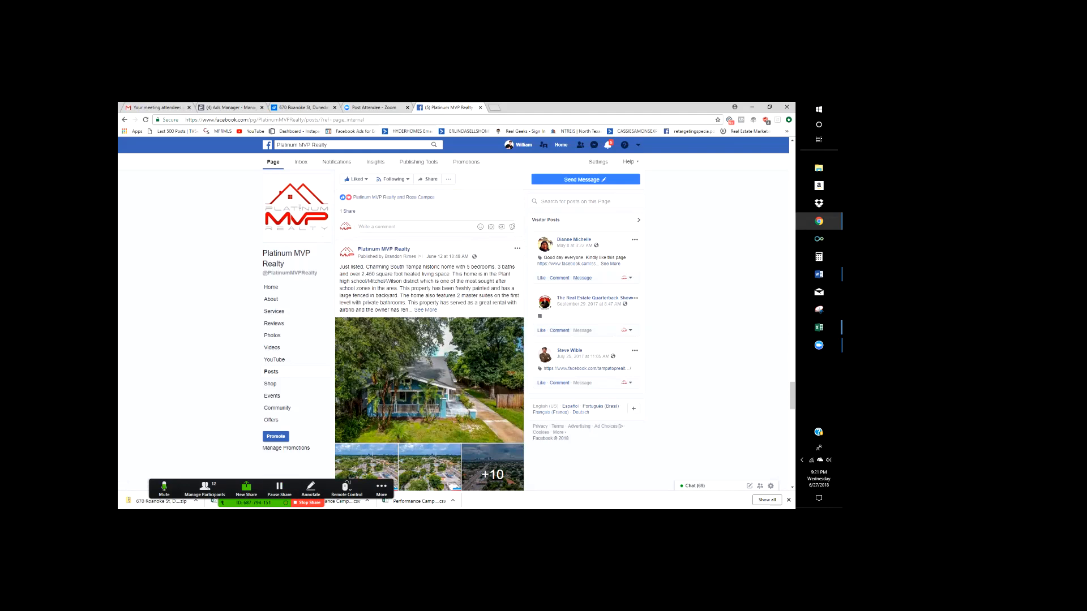
scroll(430, 340, down, 9)
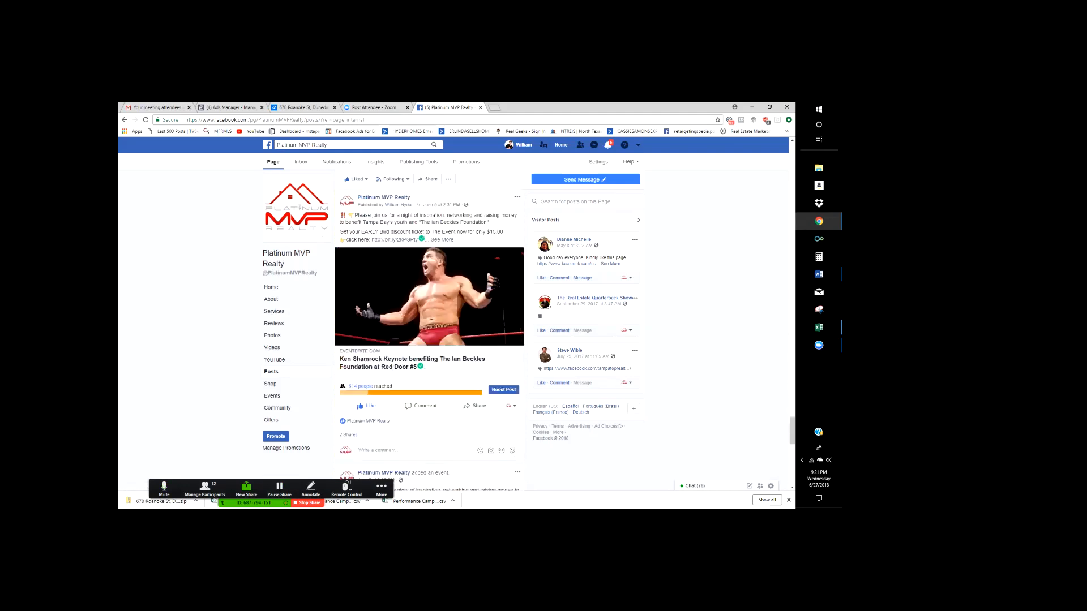
scroll(430, 340, down, 5)
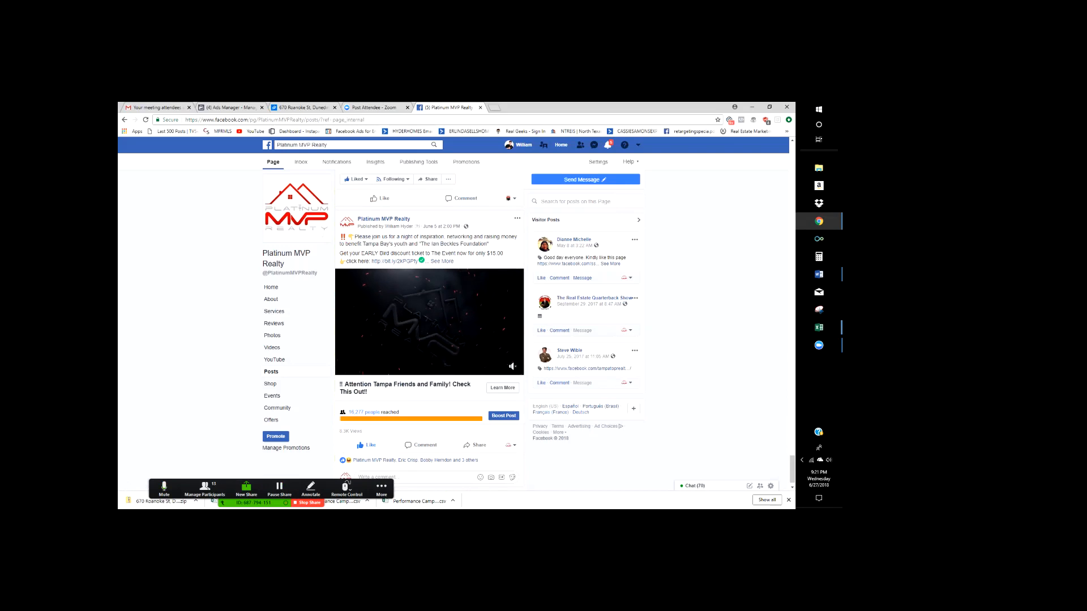
scroll(430, 329, down, 1)
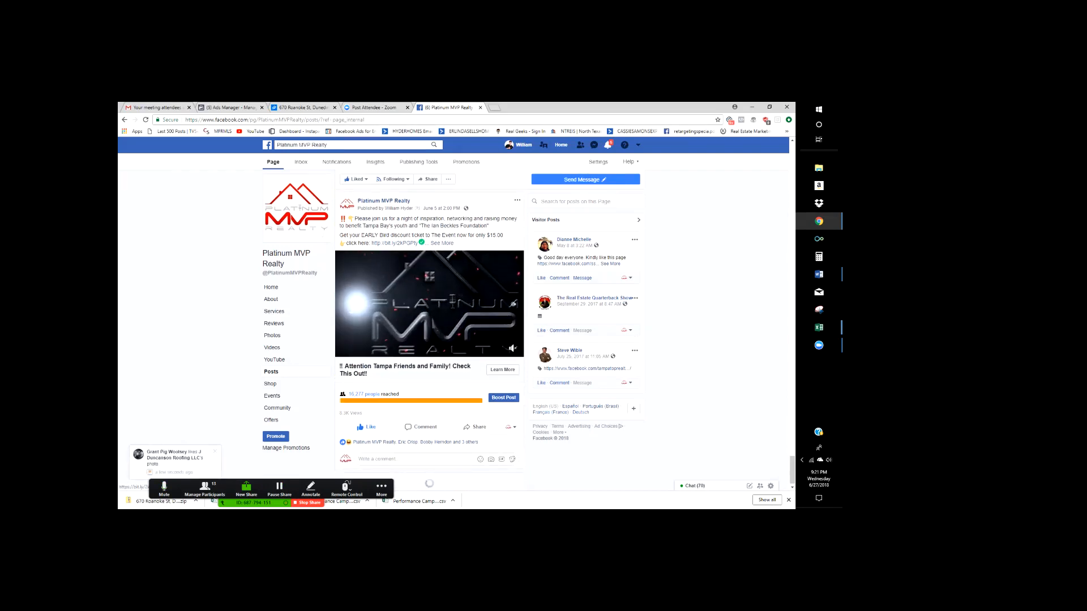
scroll(430, 328, down, 1)
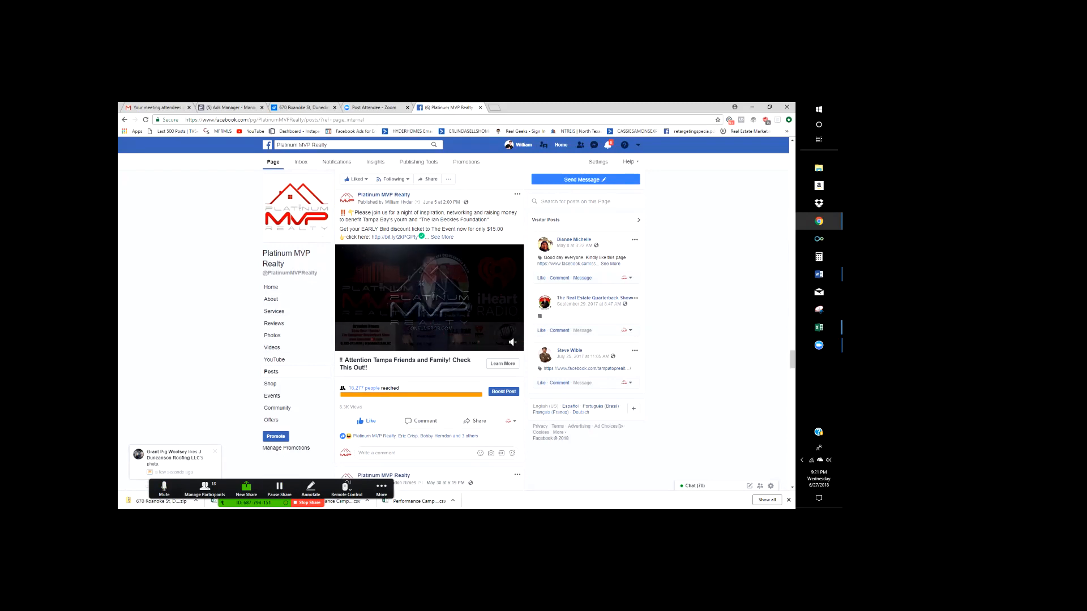
scroll(431, 339, down, 10)
scroll(430, 340, down, 2)
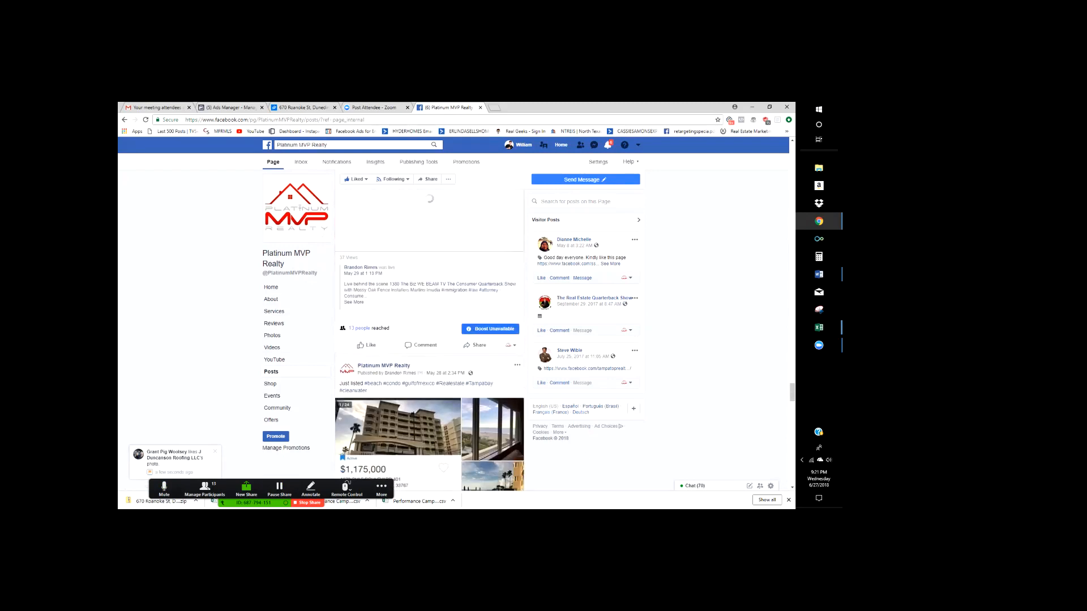
scroll(431, 340, down, 8)
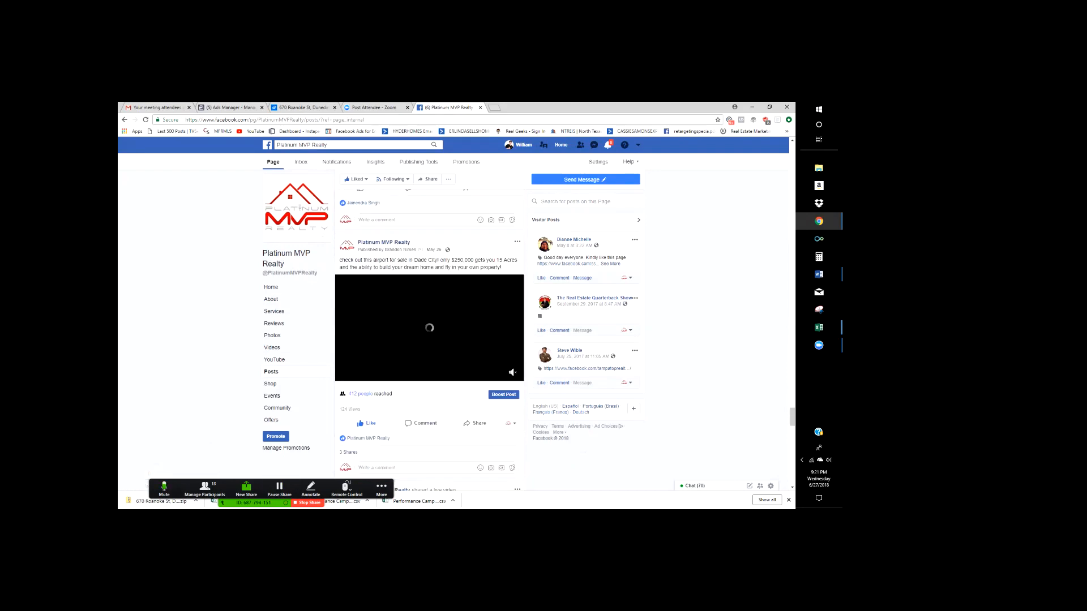
scroll(510, 425, down, 5)
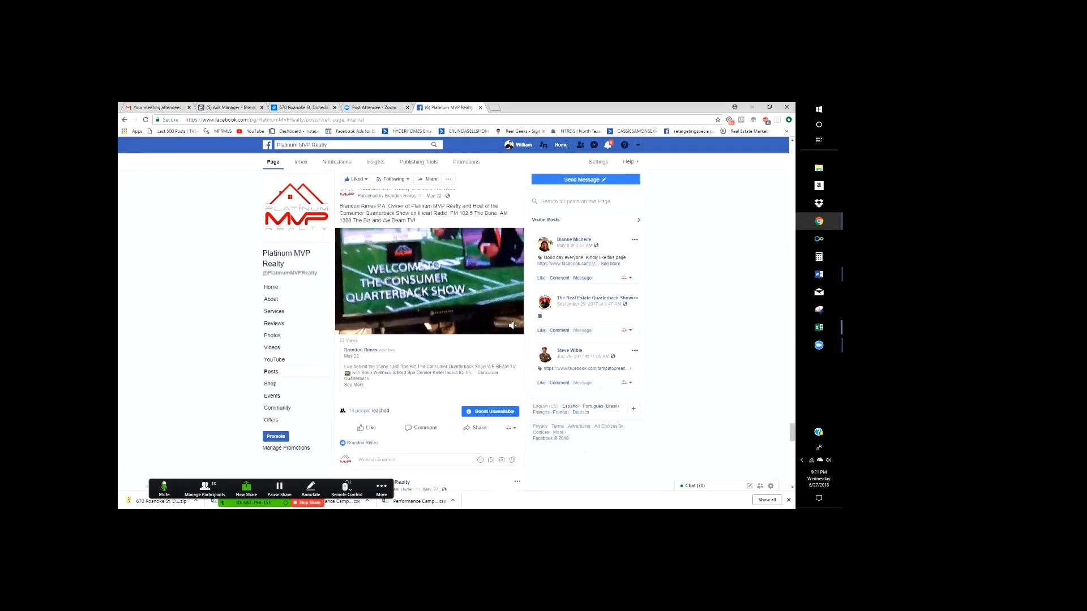
scroll(508, 427, down, 1)
scroll(430, 340, down, 4)
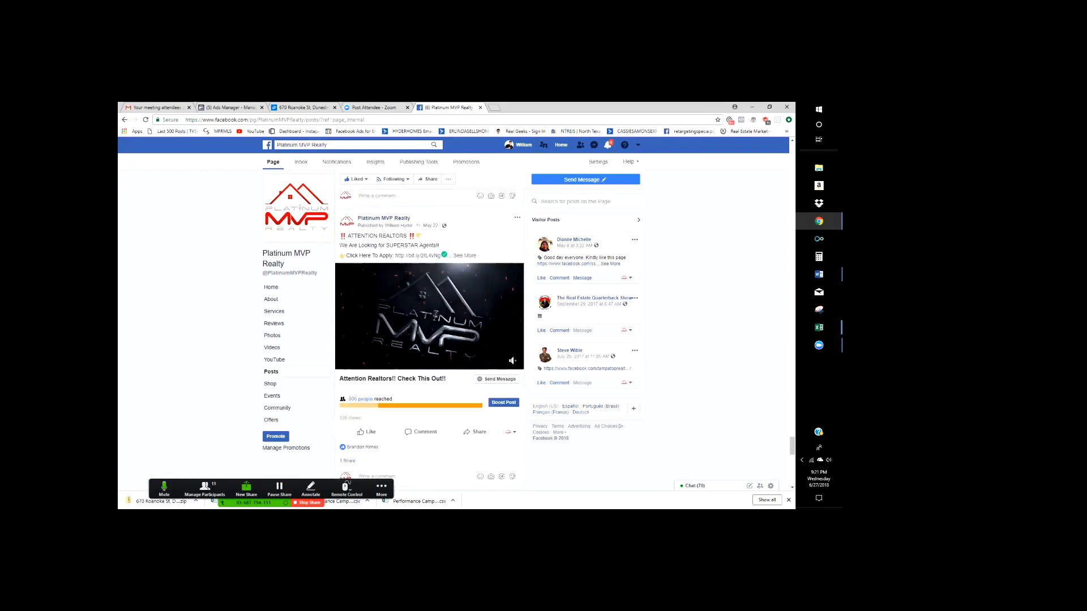
scroll(430, 340, down, 7)
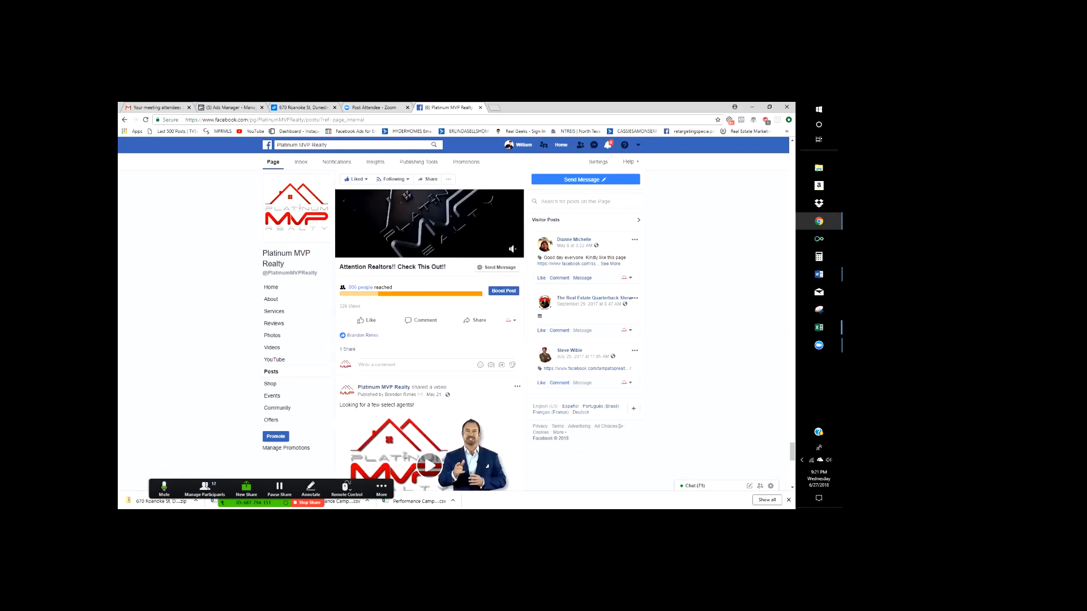
scroll(431, 340, down, 3)
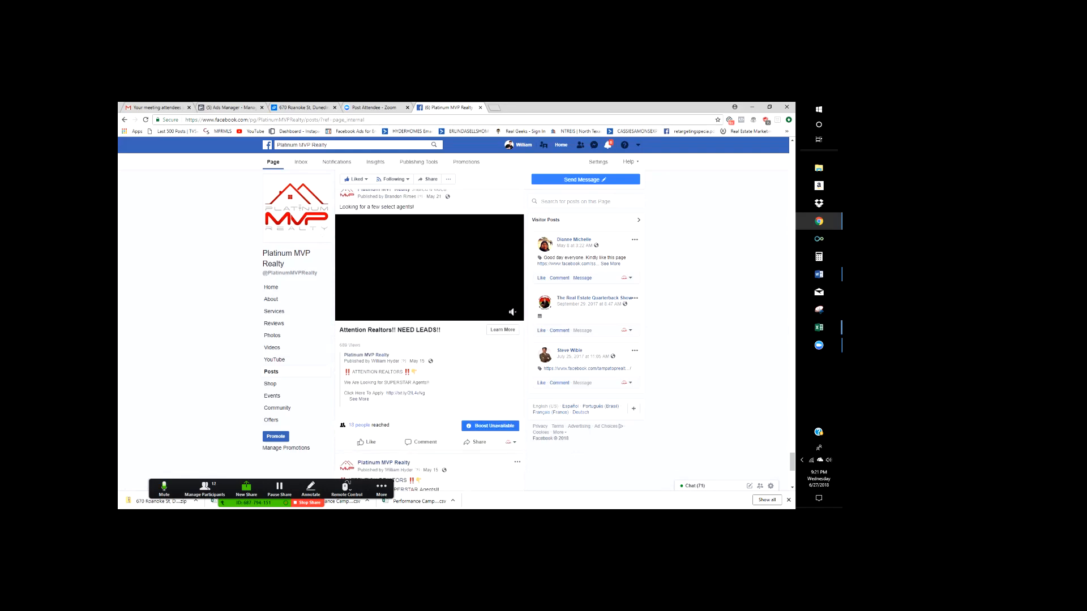
scroll(413, 232, down, 2)
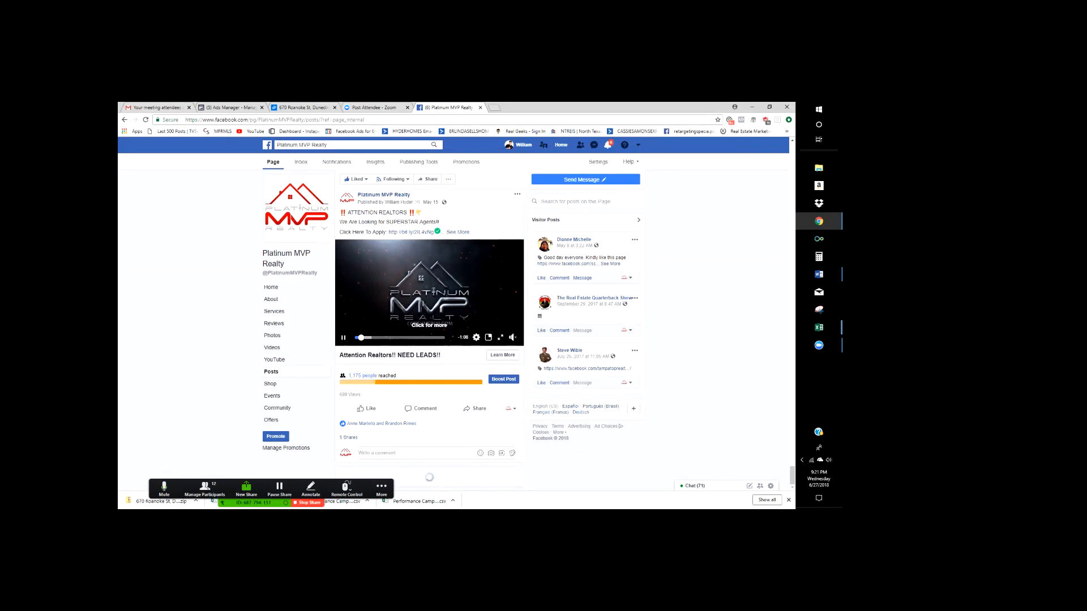
scroll(430, 311, down, 5)
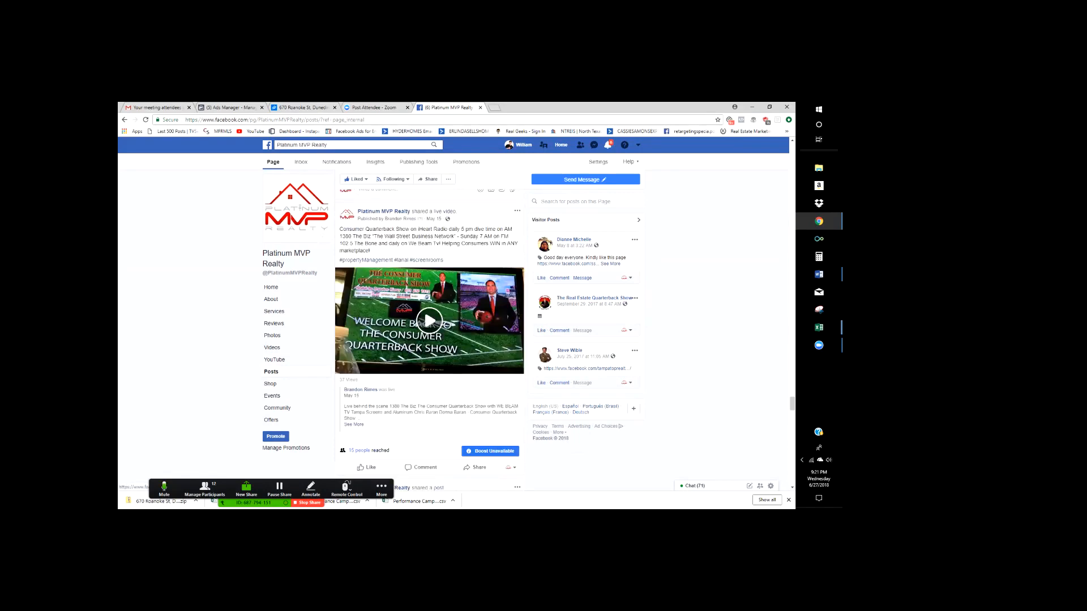
scroll(430, 311, down, 5)
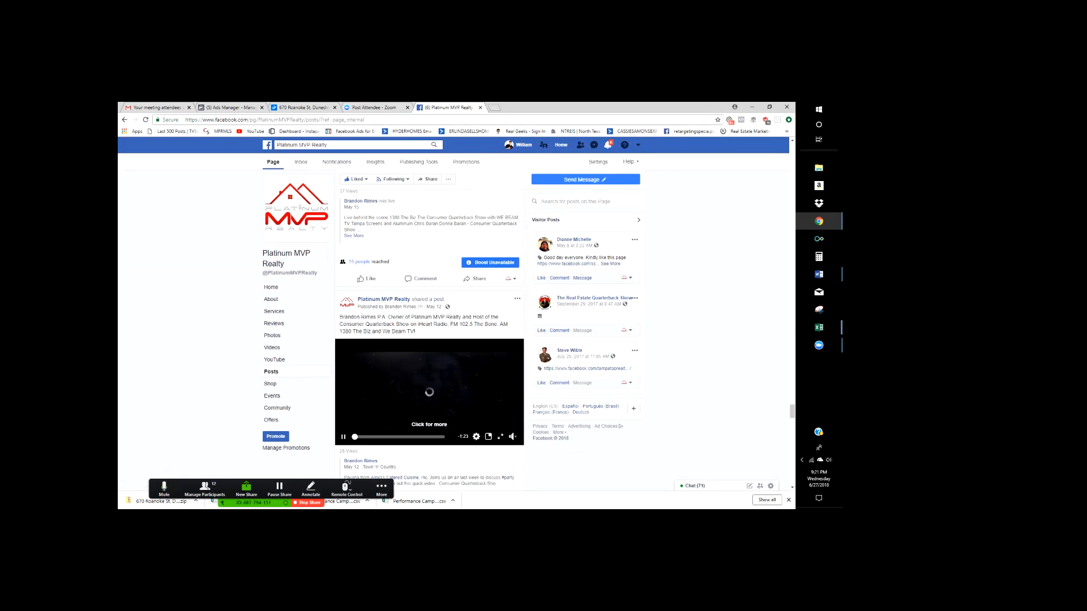
click(491, 403)
- Scroll further down to the March 8 shared live video, then bring up Document1 in Word
scroll(491, 403, down, 5)
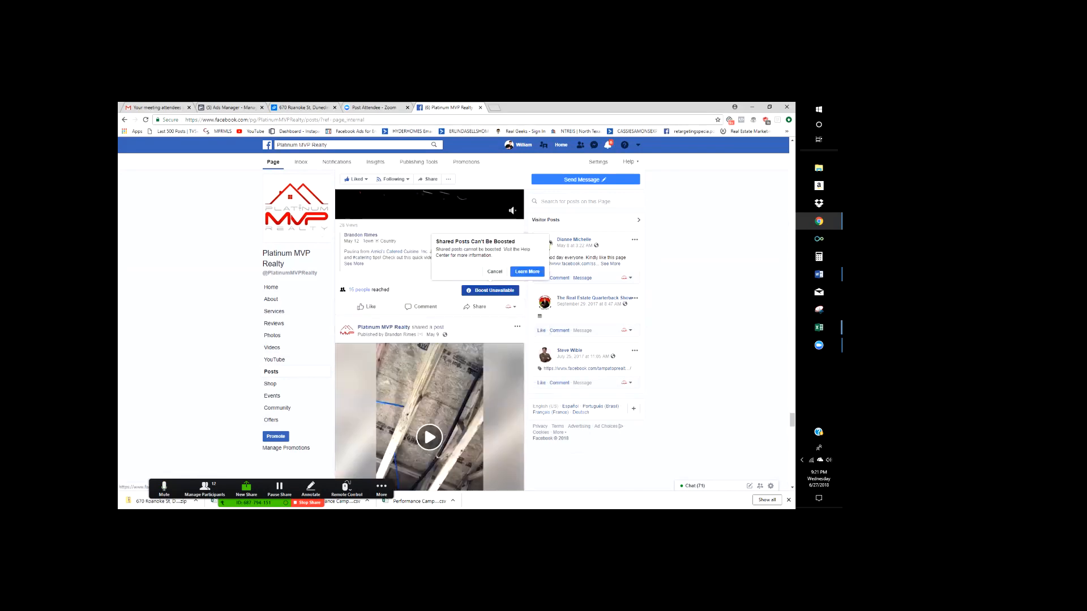
scroll(490, 402, down, 4)
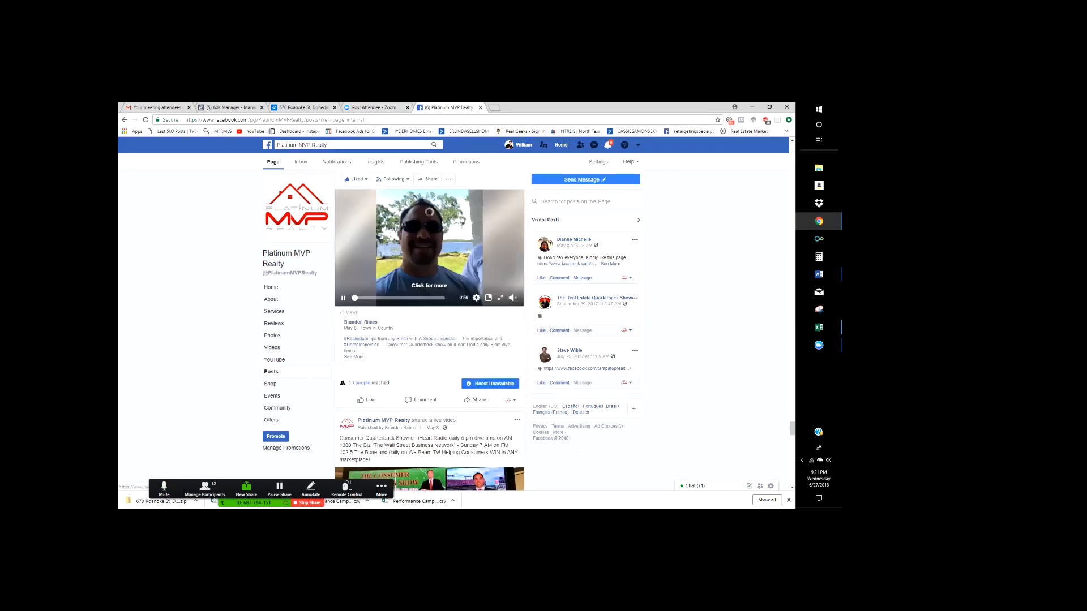
scroll(431, 340, up, 7)
scroll(431, 339, down, 7)
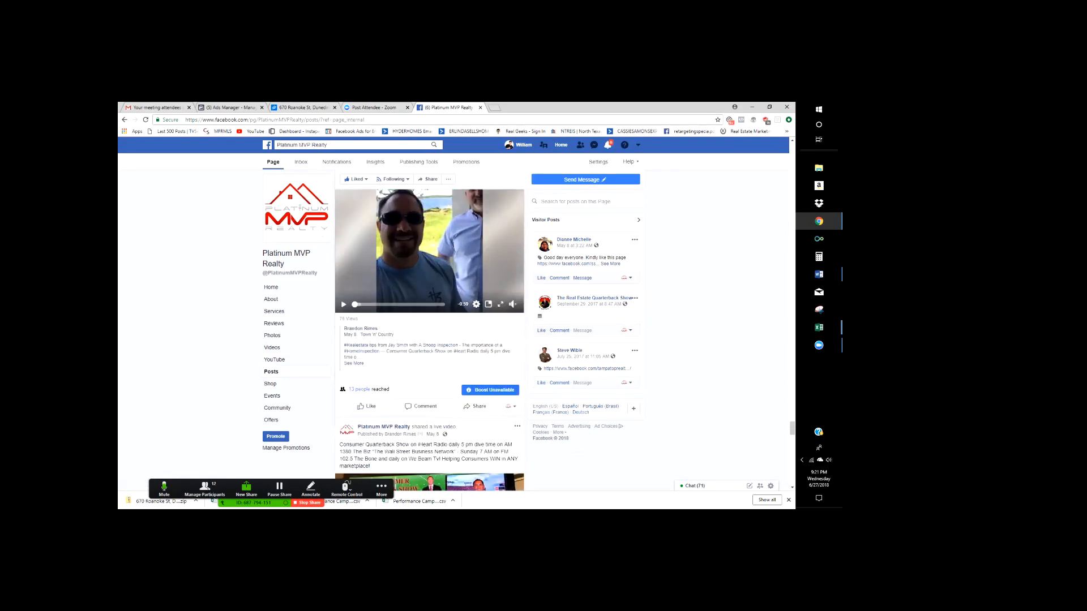
scroll(430, 340, down, 5)
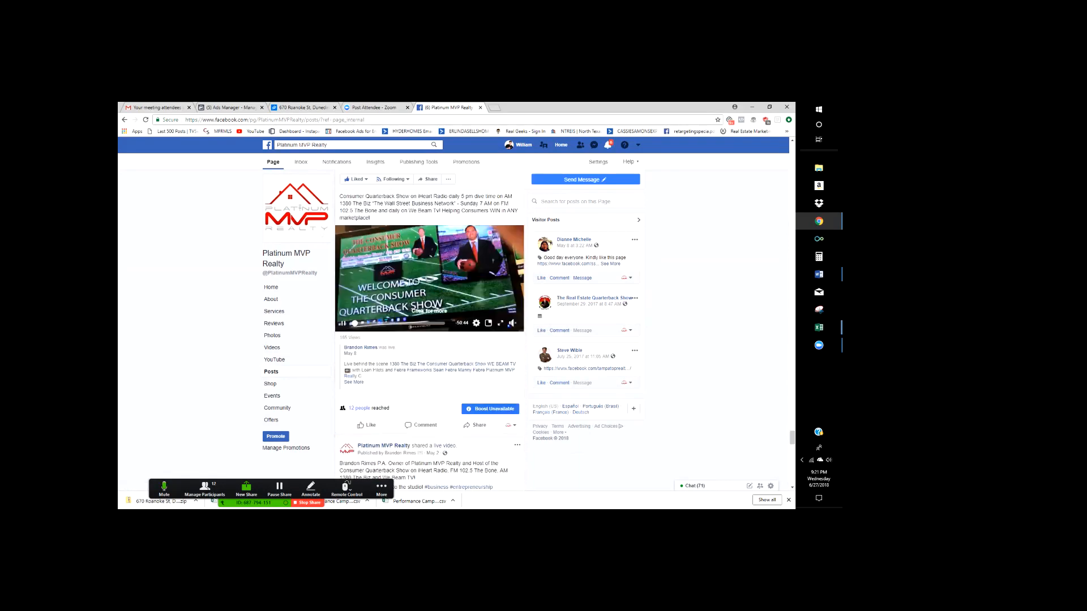
scroll(430, 340, down, 2)
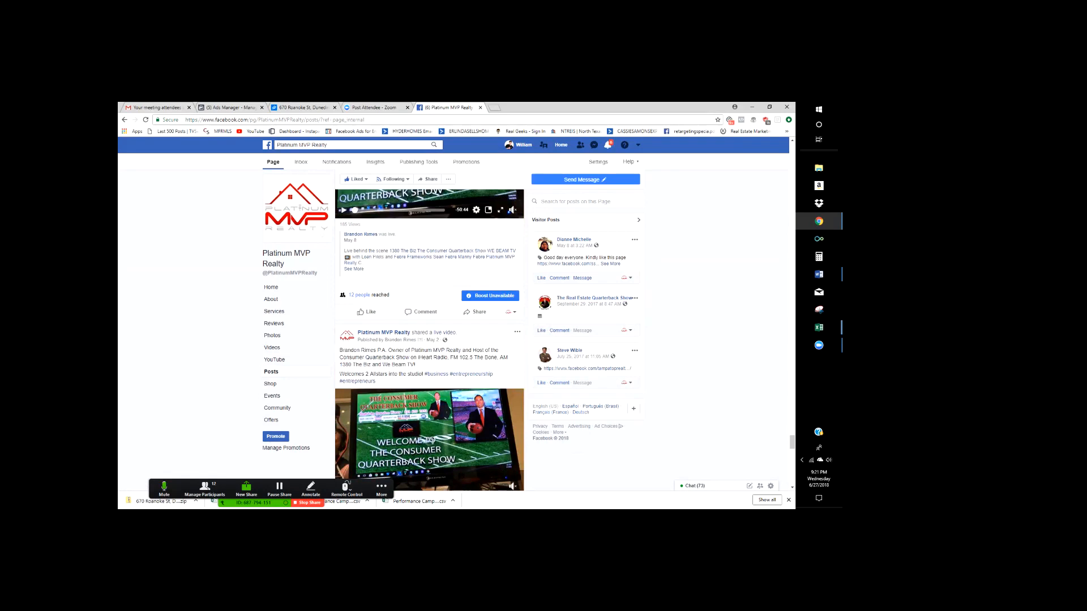
scroll(430, 340, down, 1)
scroll(430, 339, down, 6)
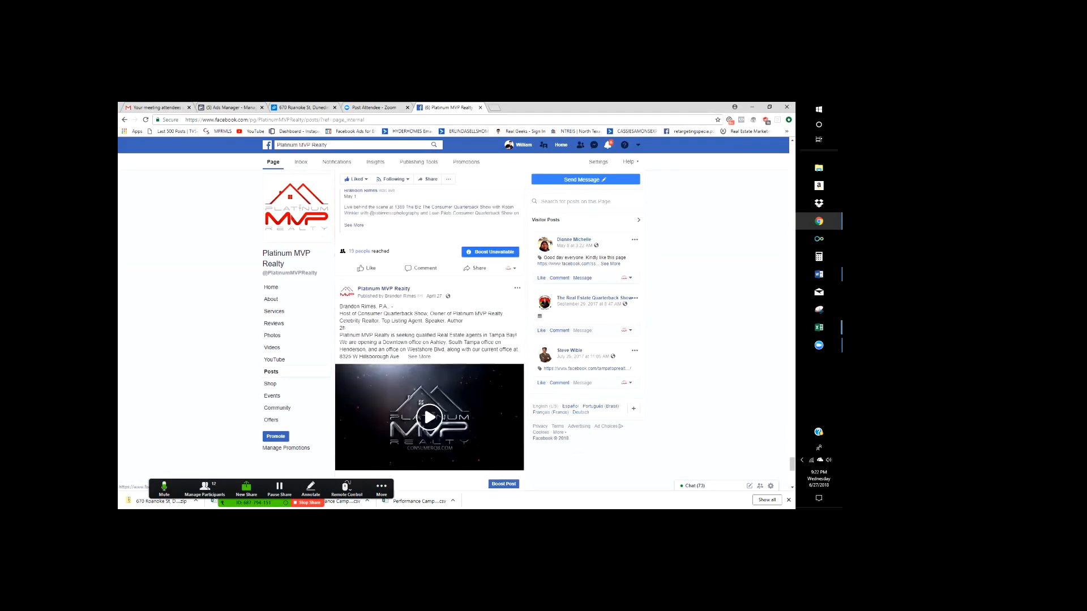
scroll(429, 340, down, 2)
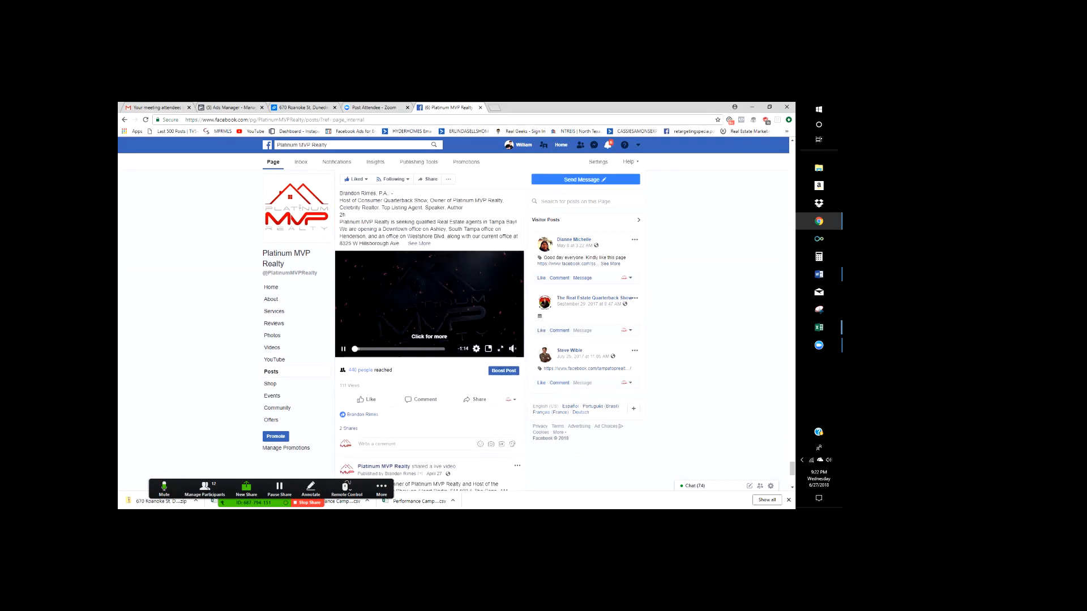
scroll(429, 339, down, 3)
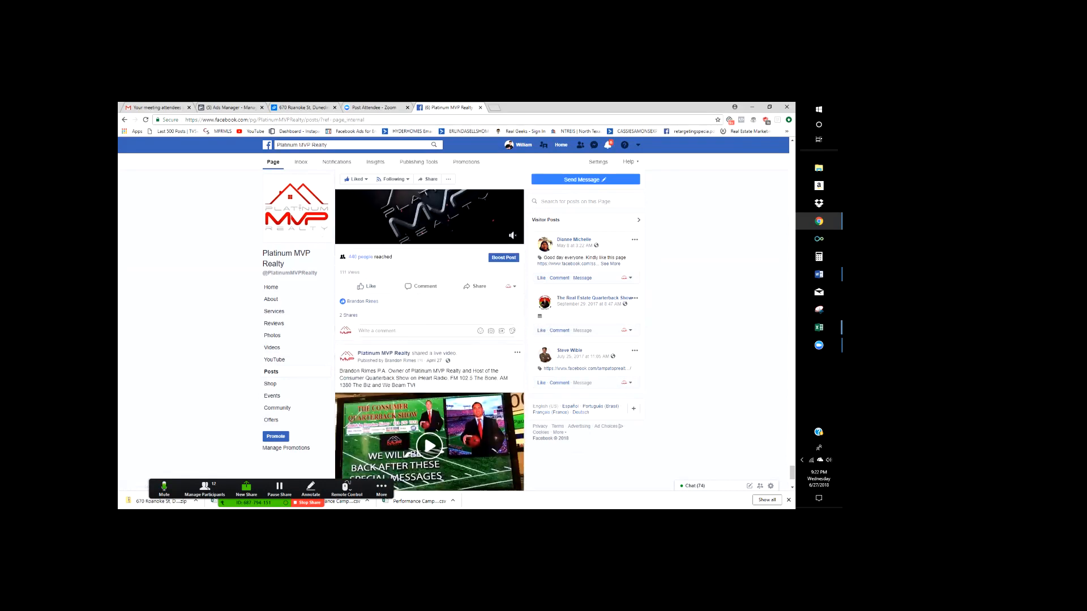
scroll(429, 339, down, 1)
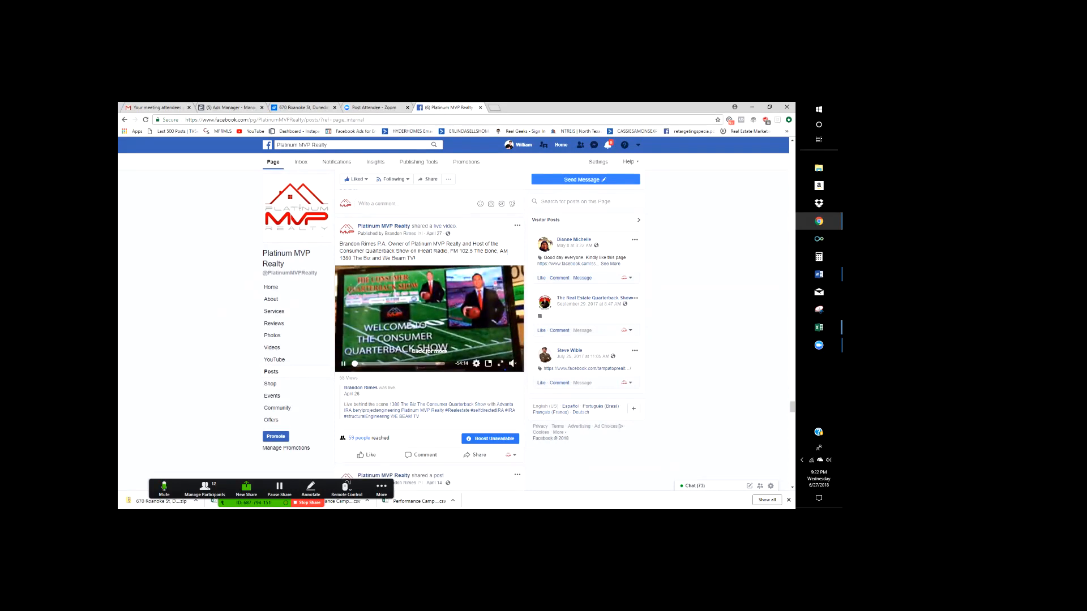
scroll(430, 339, down, 7)
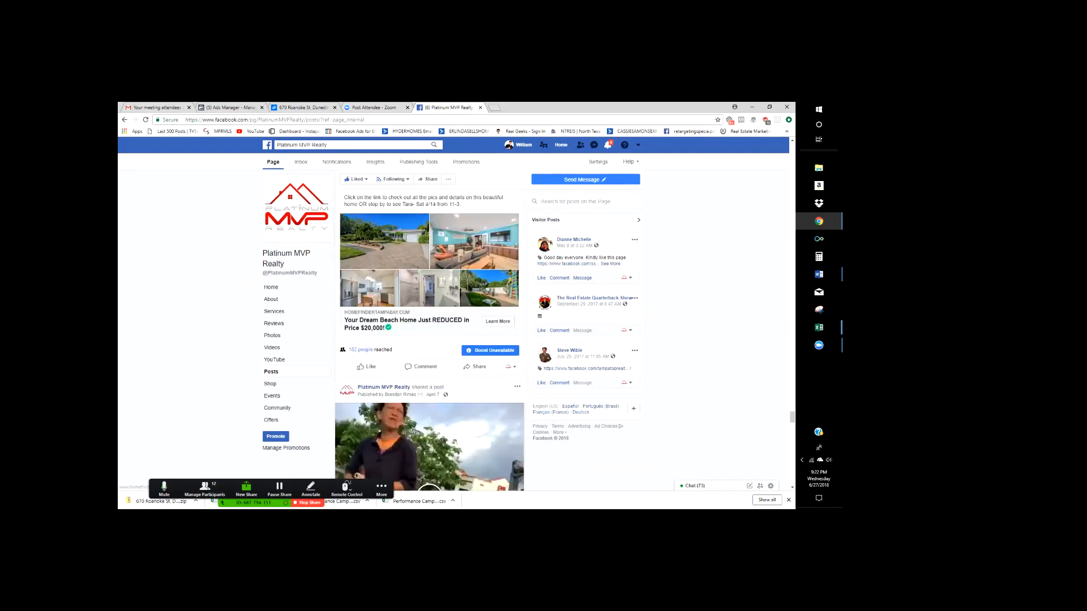
scroll(431, 340, down, 3)
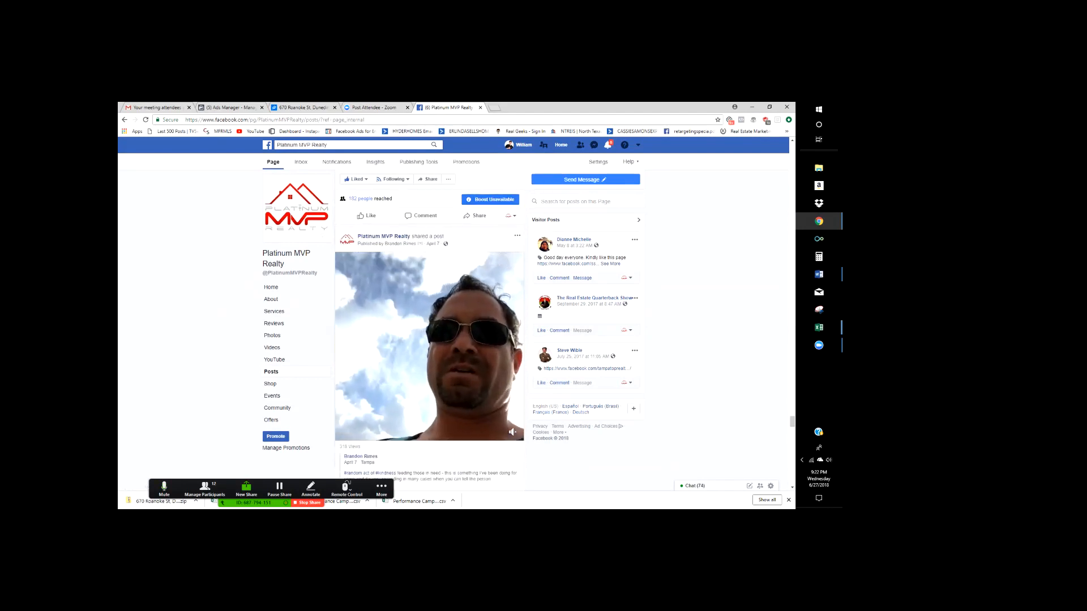
scroll(431, 340, down, 10)
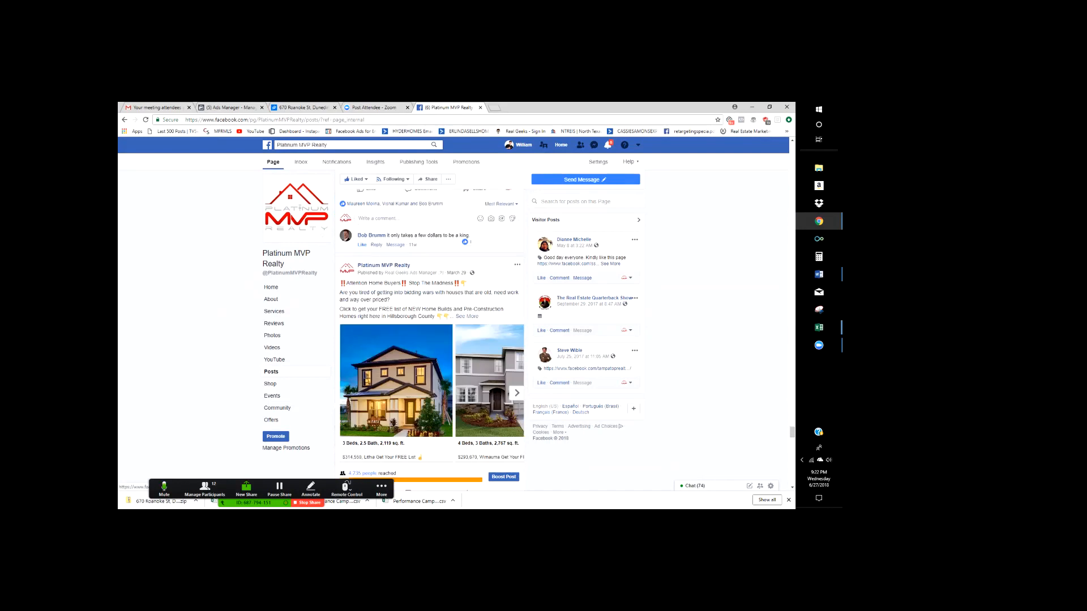
scroll(431, 340, down, 1)
scroll(430, 340, down, 7)
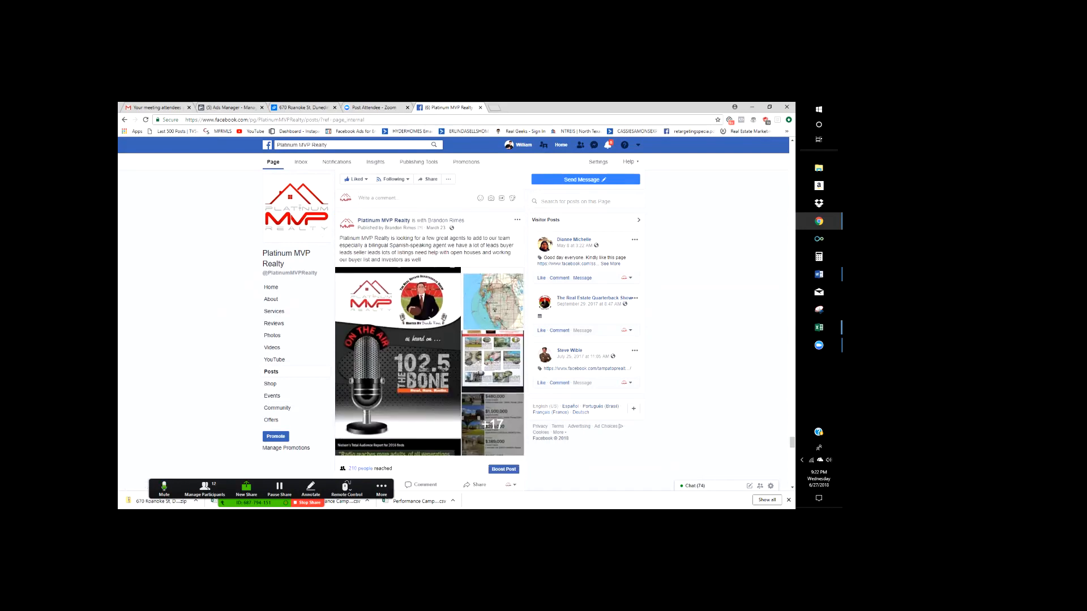
scroll(430, 340, down, 10)
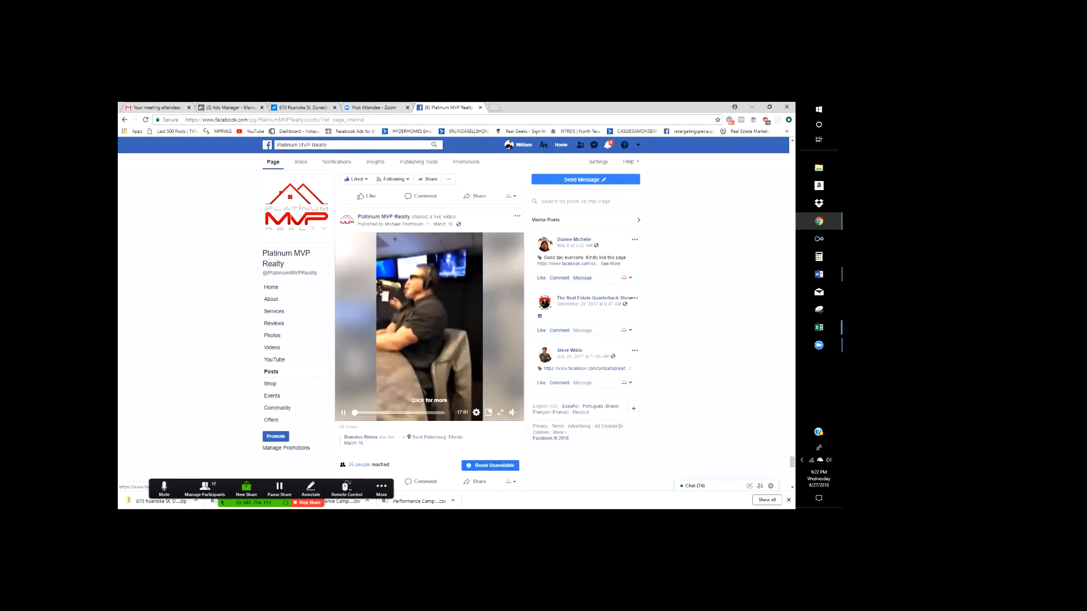
scroll(430, 340, down, 8)
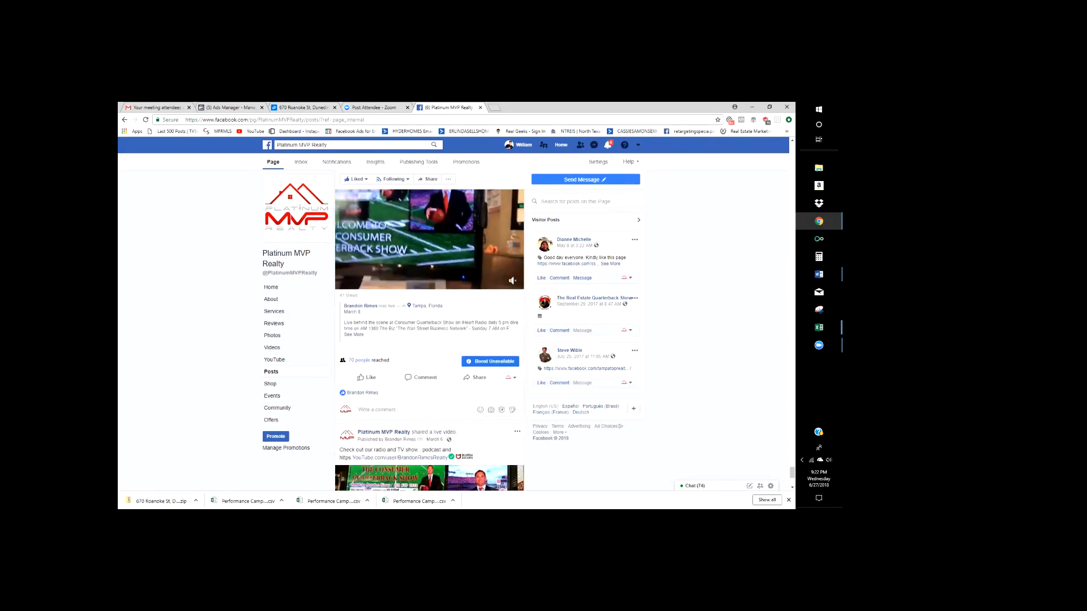
scroll(430, 339, down, 4)
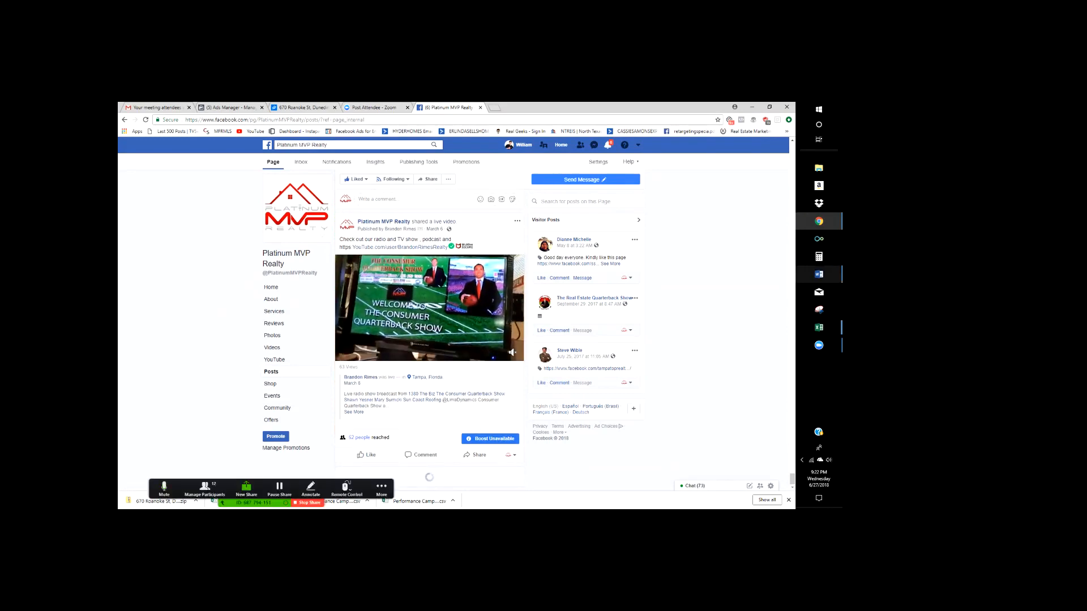
click(819, 274)
- Bullet the feature lines from Single Car Garage to the Clearwater Beach line
scroll(443, 320, down, 2)
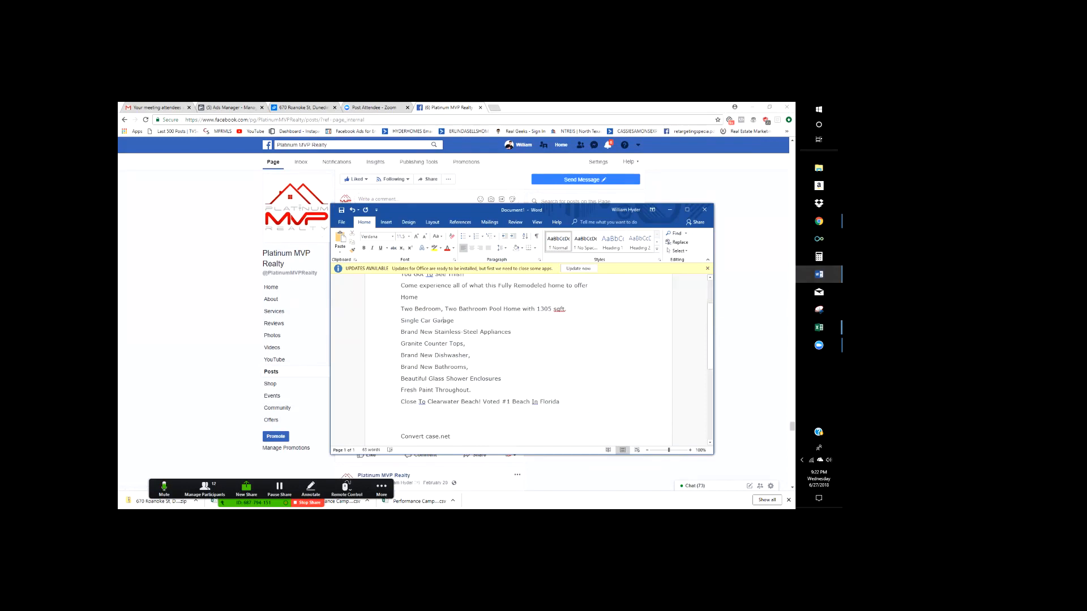
mouse_move(401, 320)
mouse_down()
mouse_move(504, 379)
mouse_move(478, 391)
mouse_move(562, 403)
mouse_up()
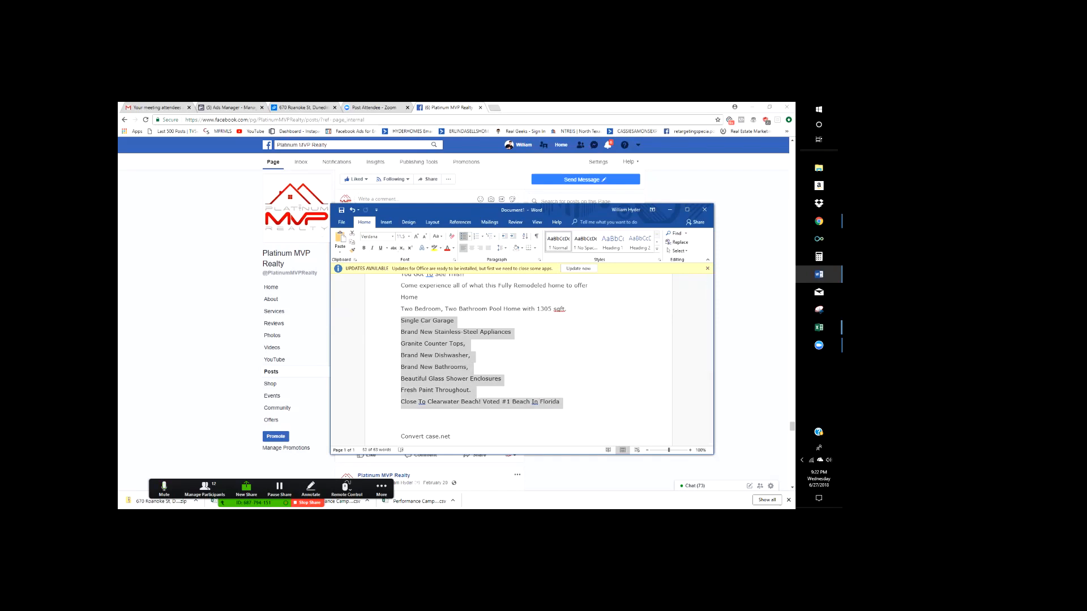
click(463, 236)
- Add the line 'Click Below For Floor Plans Pricing and Pics' beneath the bulleted list
click(488, 351)
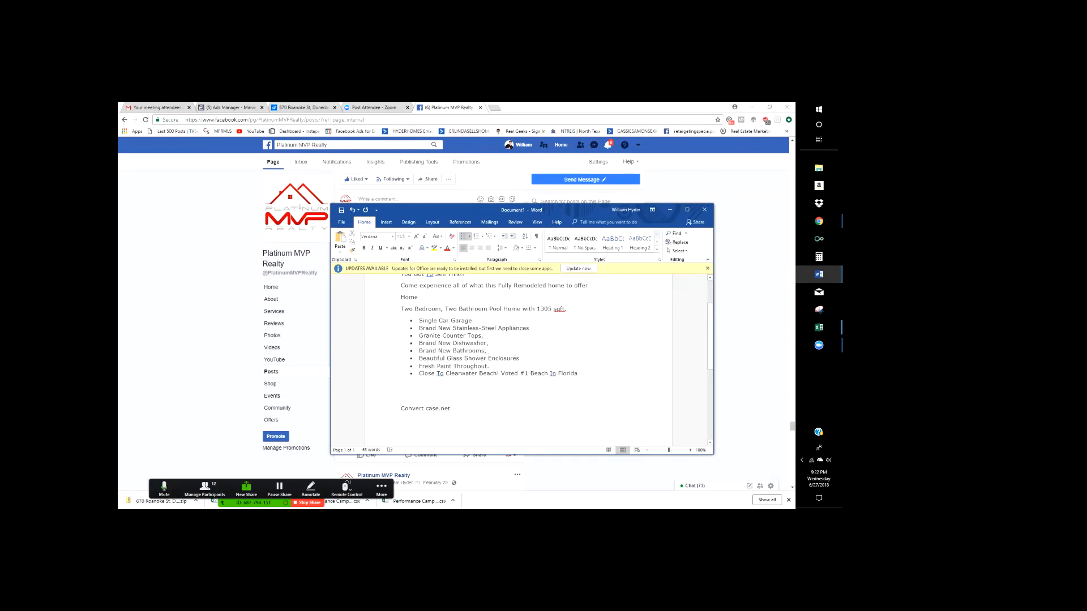
key(Return)
key(Return)
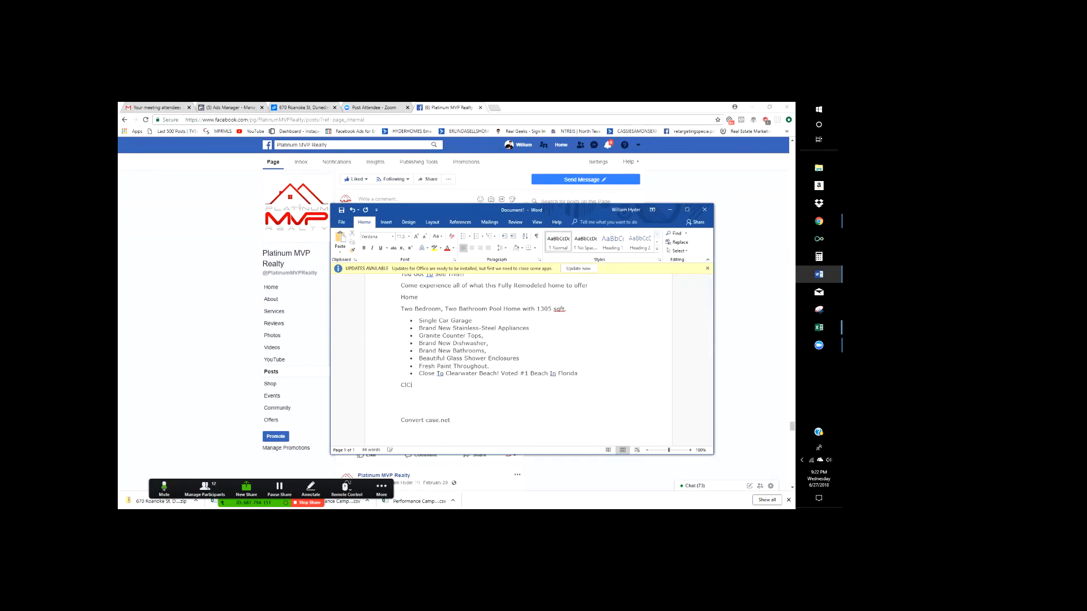
text(Click Below For FLoor Plans Pricing and PIr)
text(c)
key(BackSpace)
key(BackSpace)
key(BackSpace)
key(BackSpace)
text(ics)
key(Return)
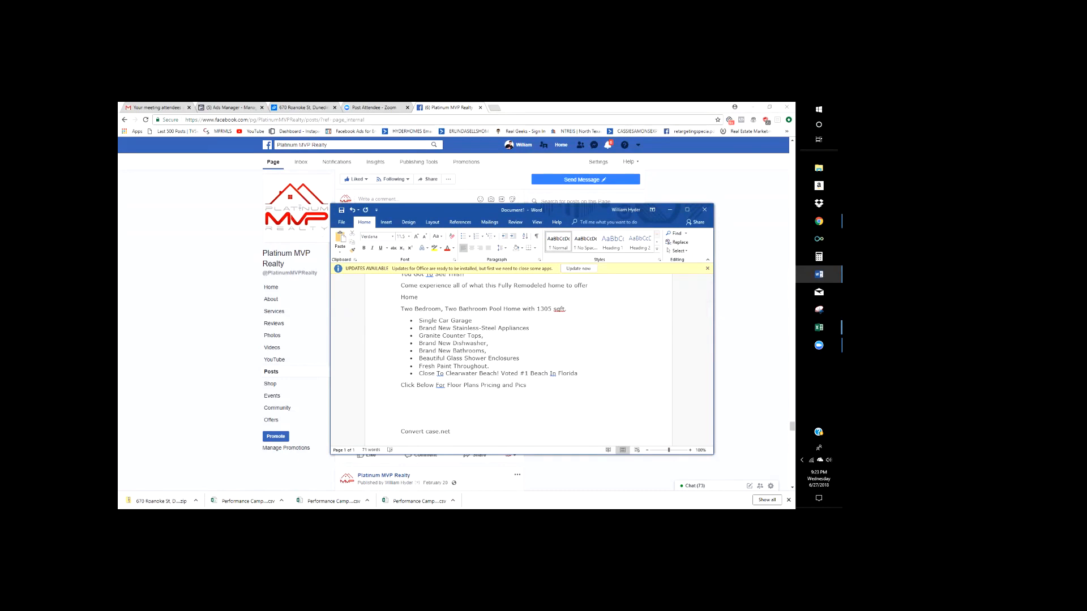
- Change line three to 'Fully Remodeled Pool Home Has To Offer' and delete the stray 'Home' line
scroll(518, 362, up, 2)
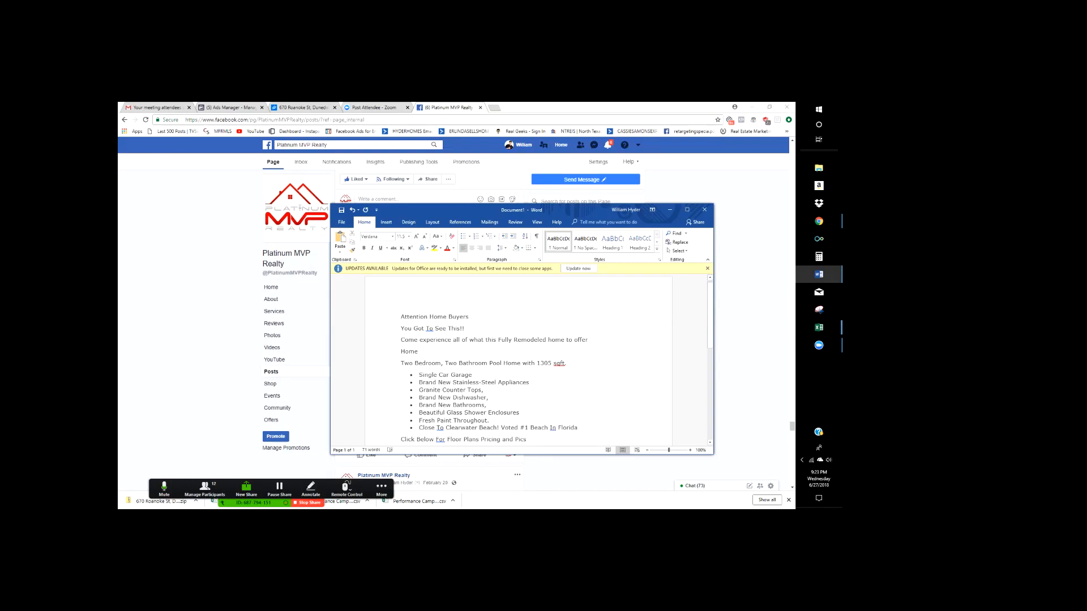
scroll(518, 363, down, 1)
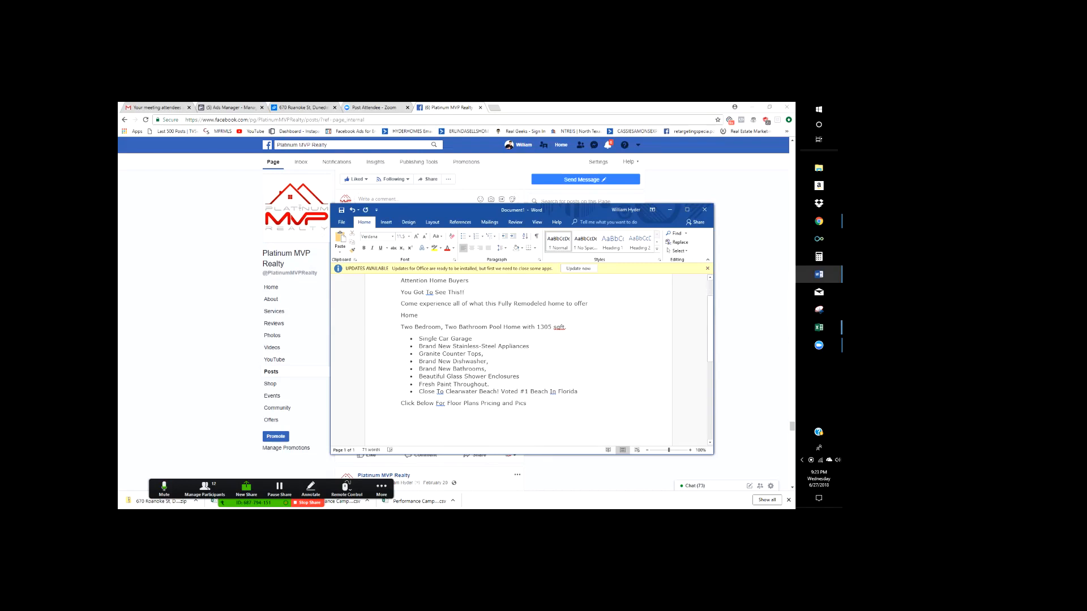
text(Pool)
key(BackSpace)
text(H)
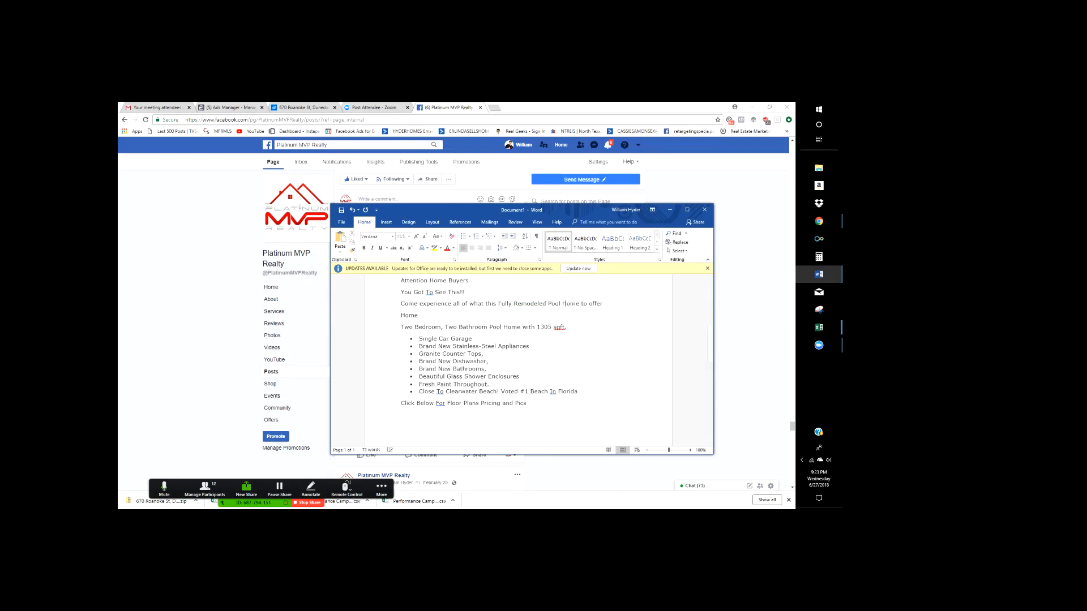
key(BackSpace)
key(BackSpace)
key(BackSpace)
key(BackSpace)
key(BackSpace)
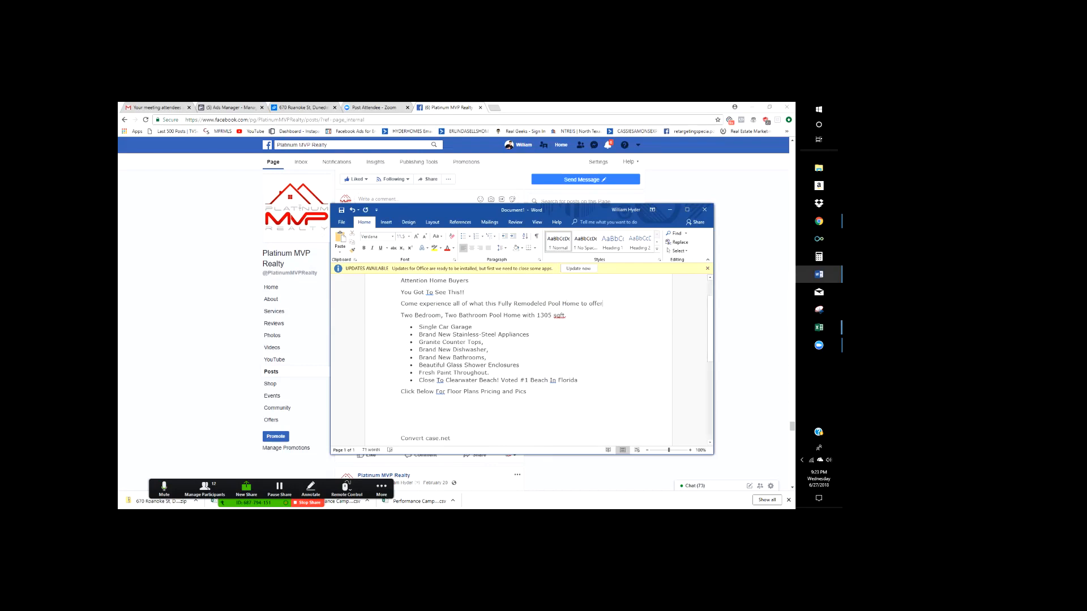
click(583, 304)
key(BackSpace)
text(T)
key(BackSpace)
text(O)
key(Down)
key(Down)
key(Down)
key(Down)
key(Down)
key(Down)
key(Down)
key(Down)
key(Down)
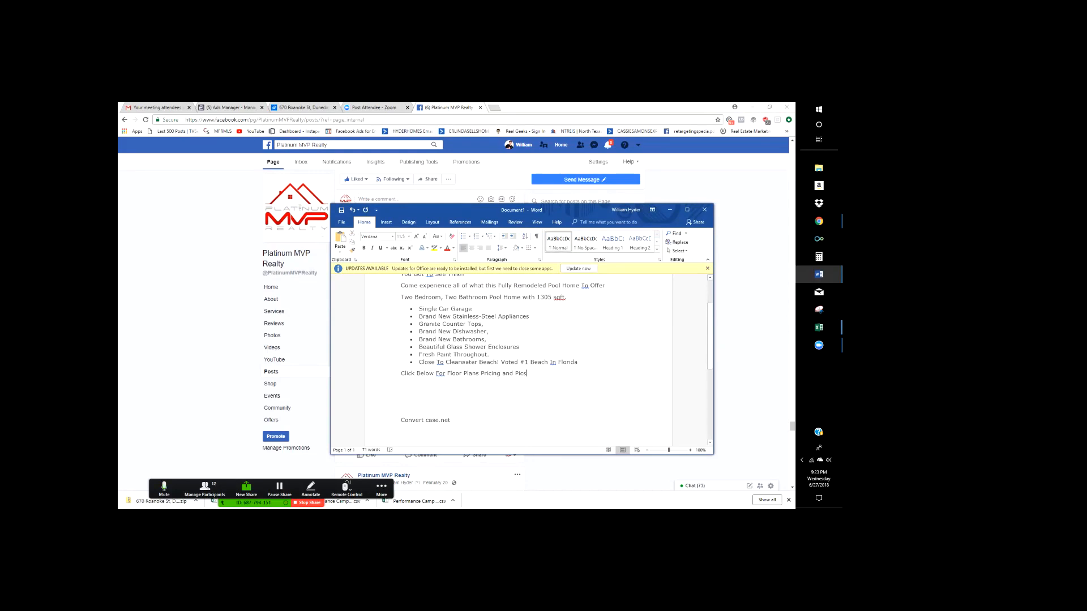
- Add the closing line 'Hurry, This Home Will Not Last Long!' below the floor-plans line
key(Return)
text(Hurry, This Wont)
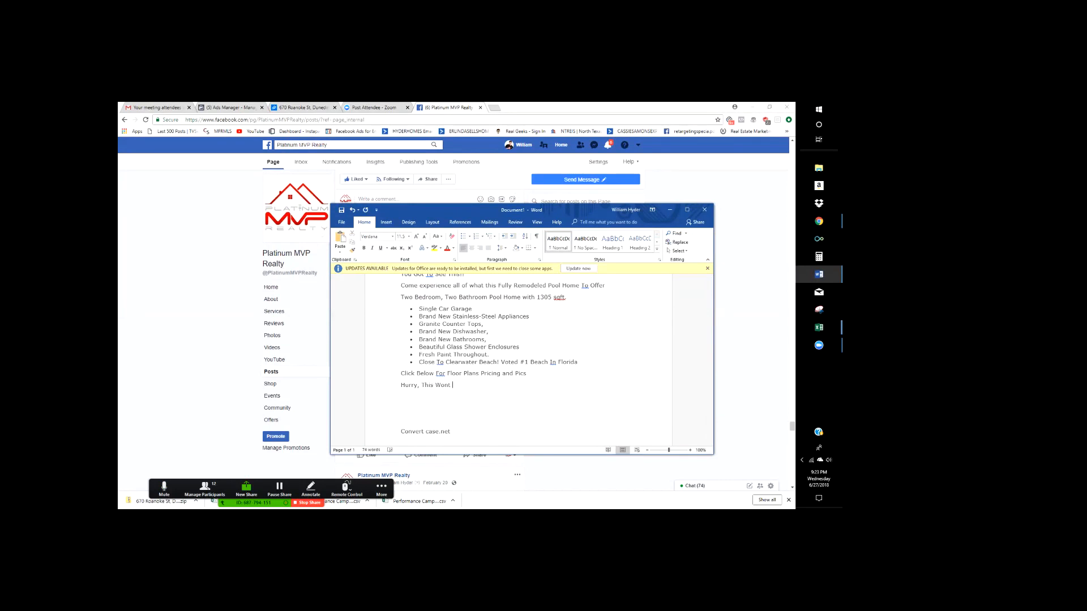
text( Has)
key(BackSpace)
key(BackSpace)
key(BackSpace)
key(BackSpace)
text(Home)
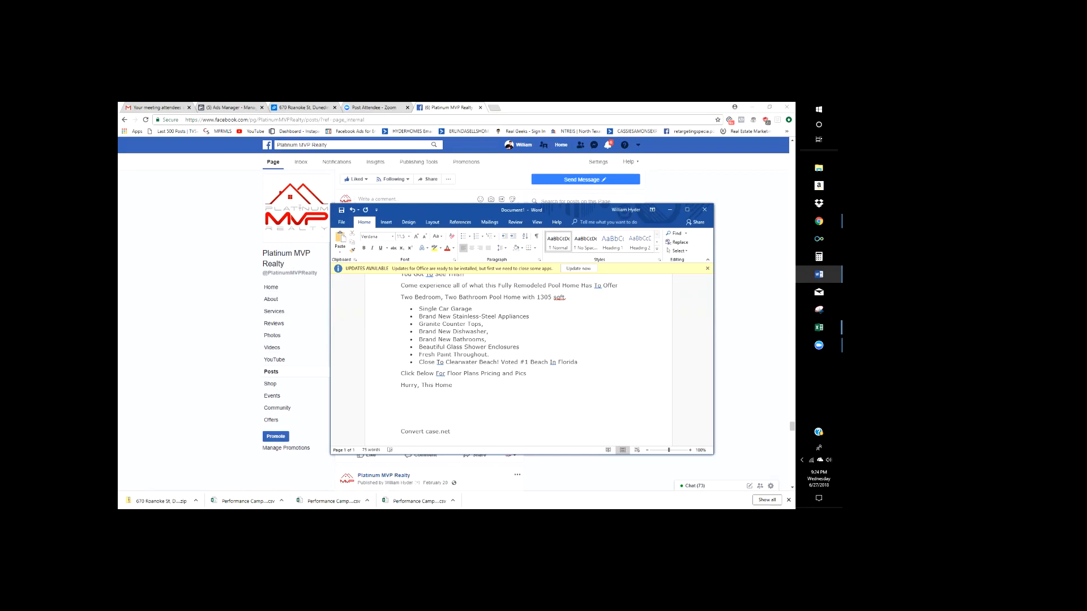
text(ill)
scroll(529, 356, down, 1)
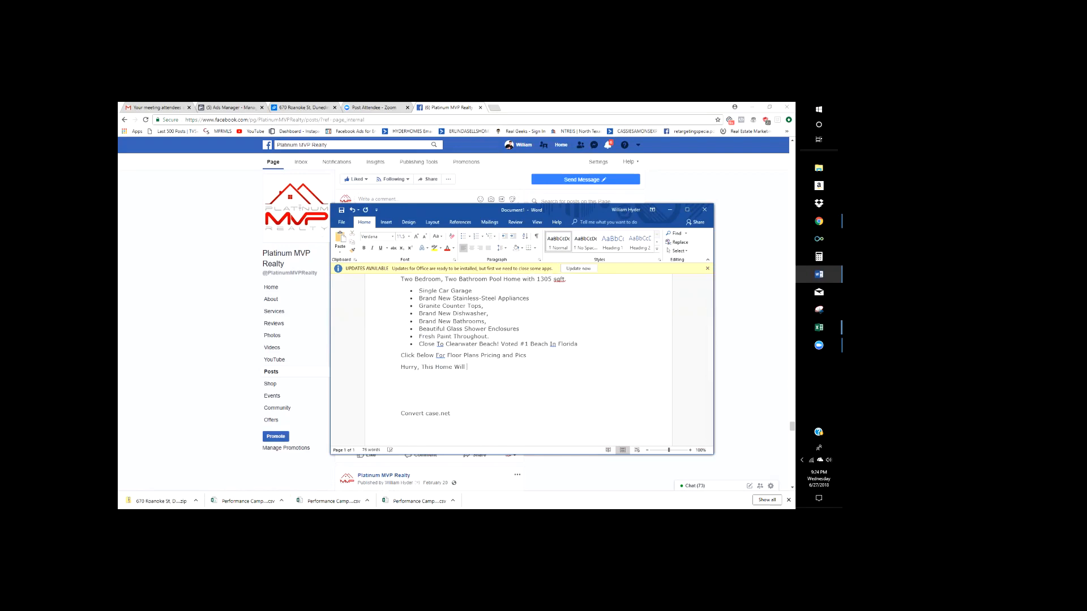
text(Not Last Long!)
key(Return)
scroll(518, 360, up, 2)
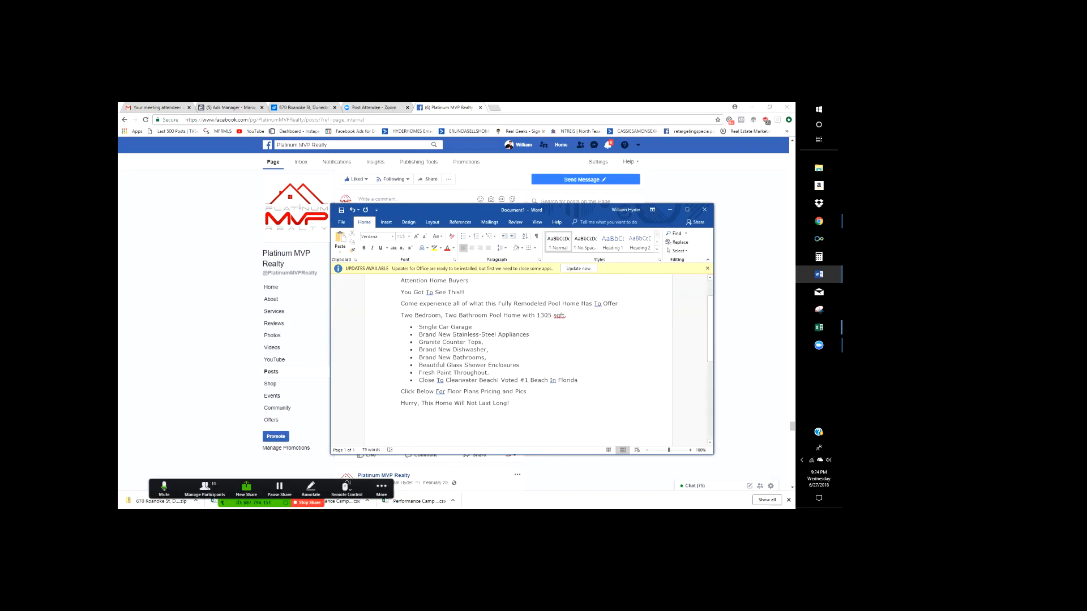
scroll(518, 360, up, 1)
click(521, 383)
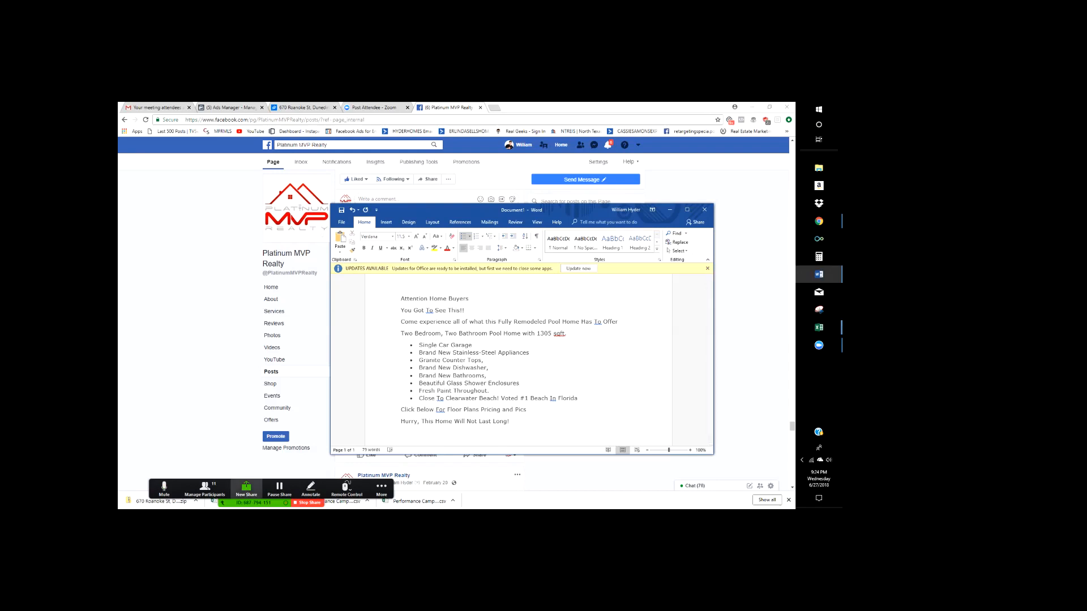
- Accept Word's spelling suggestion to lowercase the flagged 'To' in the third line
click(468, 299)
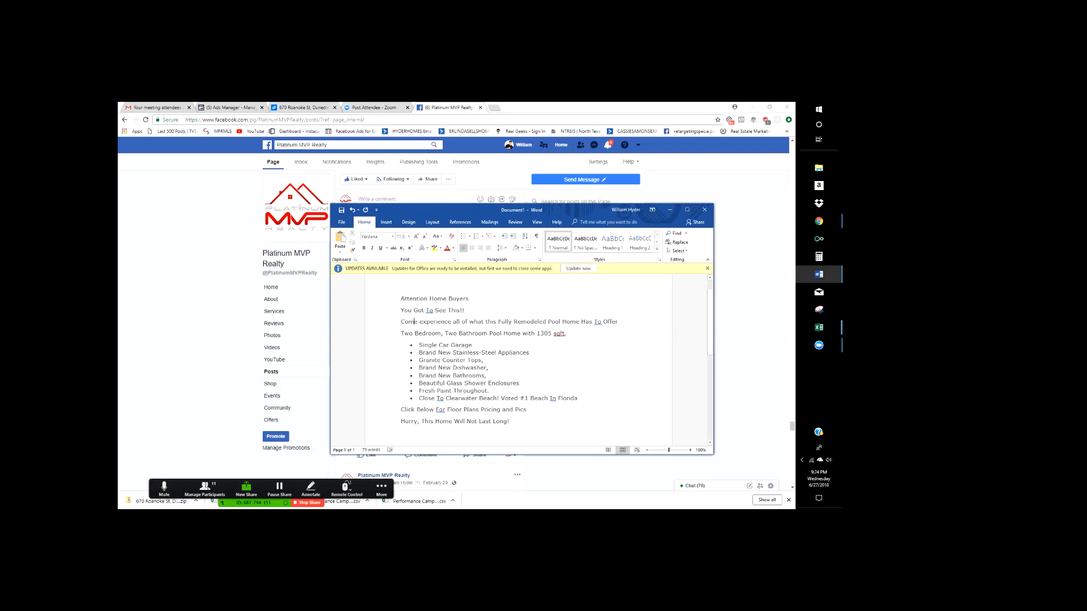
click(418, 322)
right_click(597, 322)
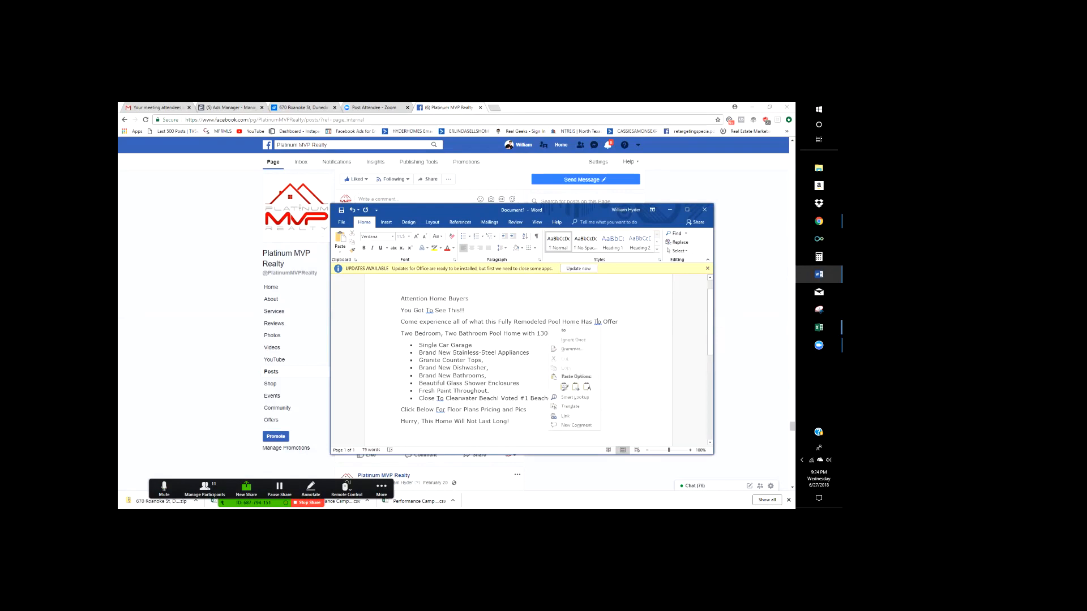
click(568, 334)
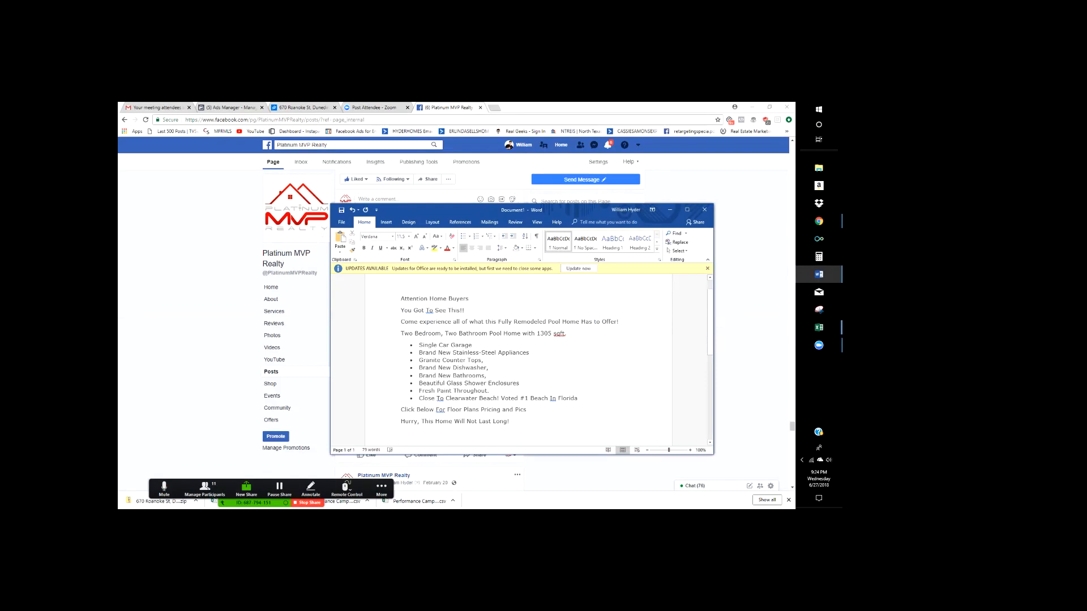
- Complete the 'Coming Soon!' headline wording and review the bulleted features
scroll(525, 318, down, 1)
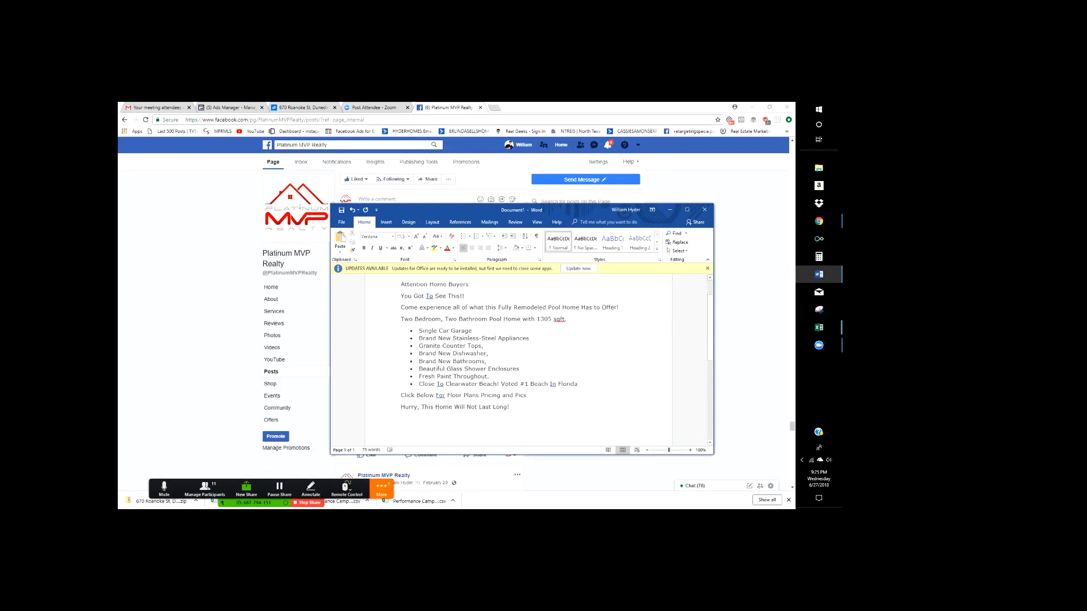
scroll(525, 340, up, 2)
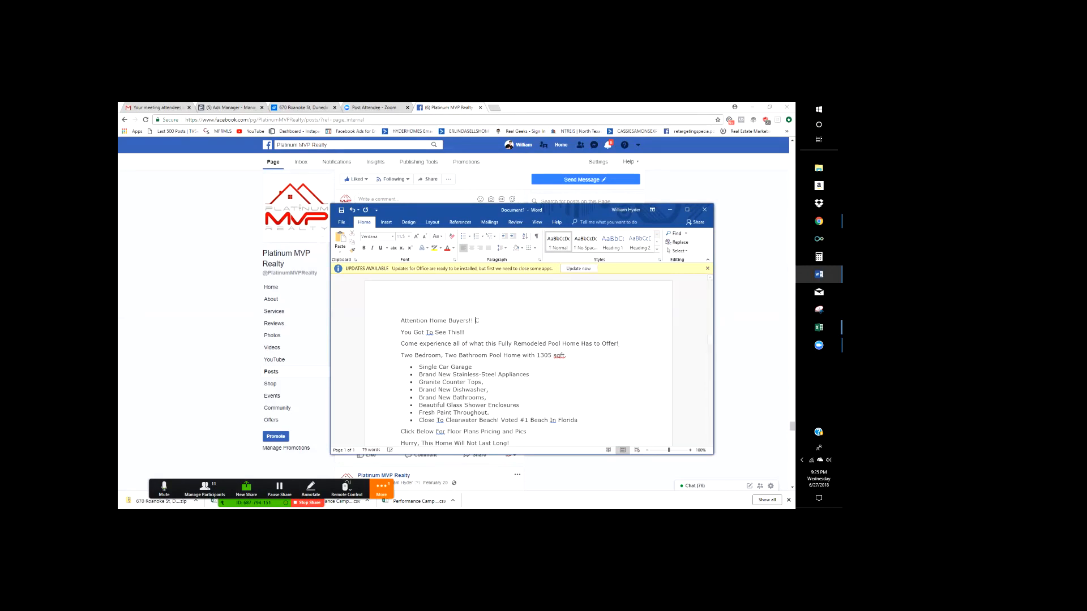
text(ming Soon!)
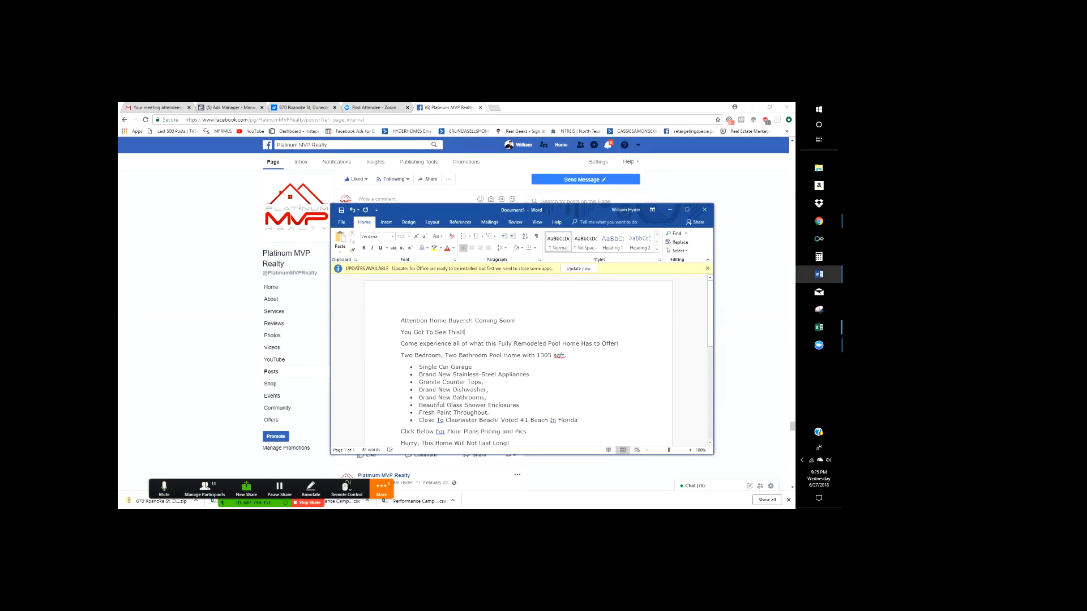
scroll(518, 362, down, 1)
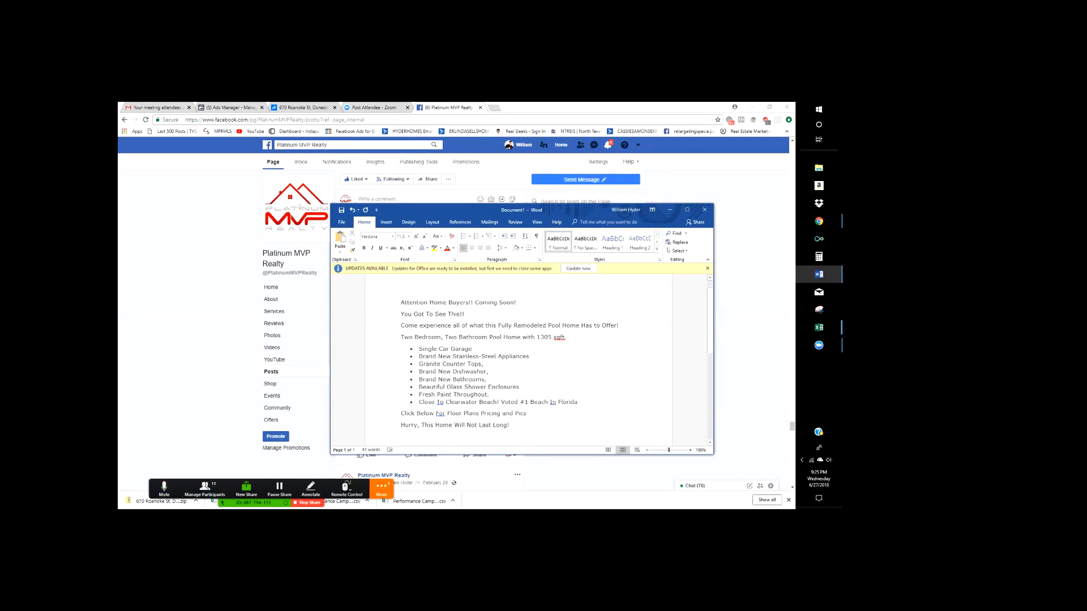
scroll(518, 362, down, 1)
click(491, 376)
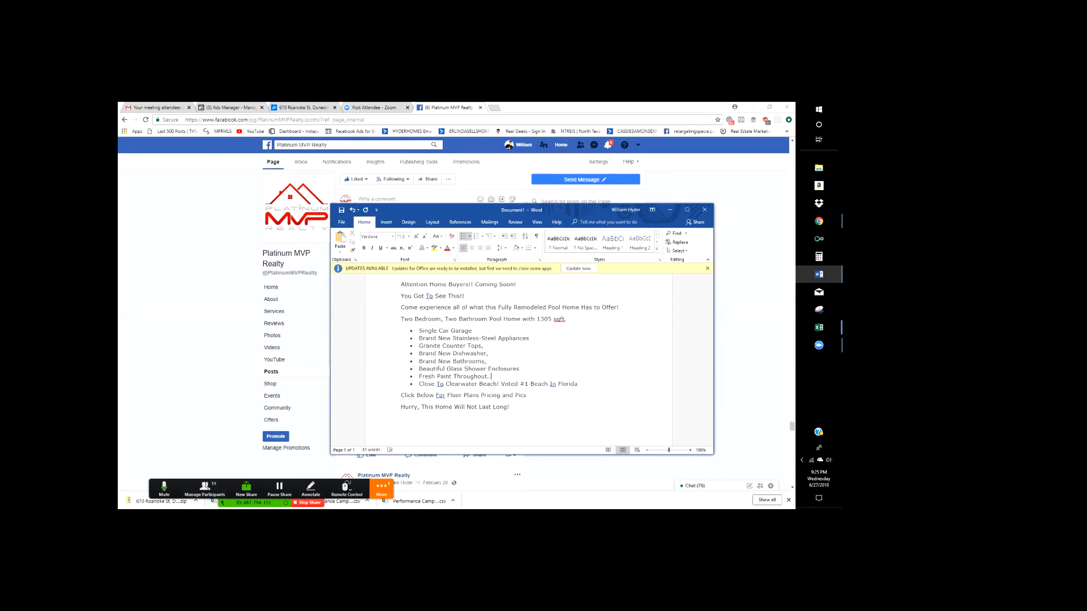
scroll(520, 363, up, 1)
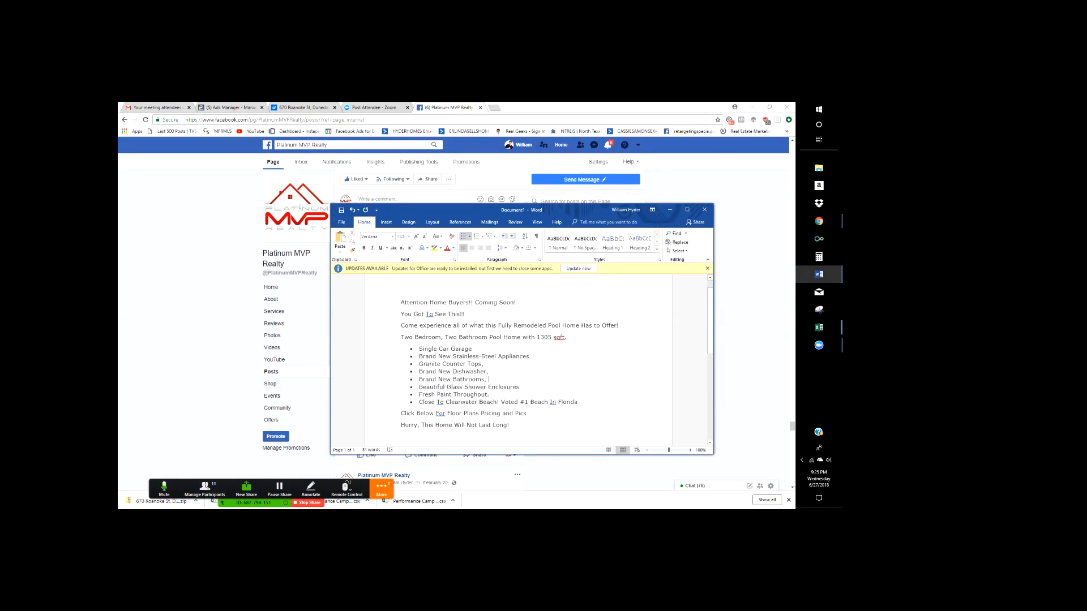
- Select all of the listing ad copy in Word
drag(511, 426, 401, 303)
click(531, 357)
drag(511, 426, 401, 303)
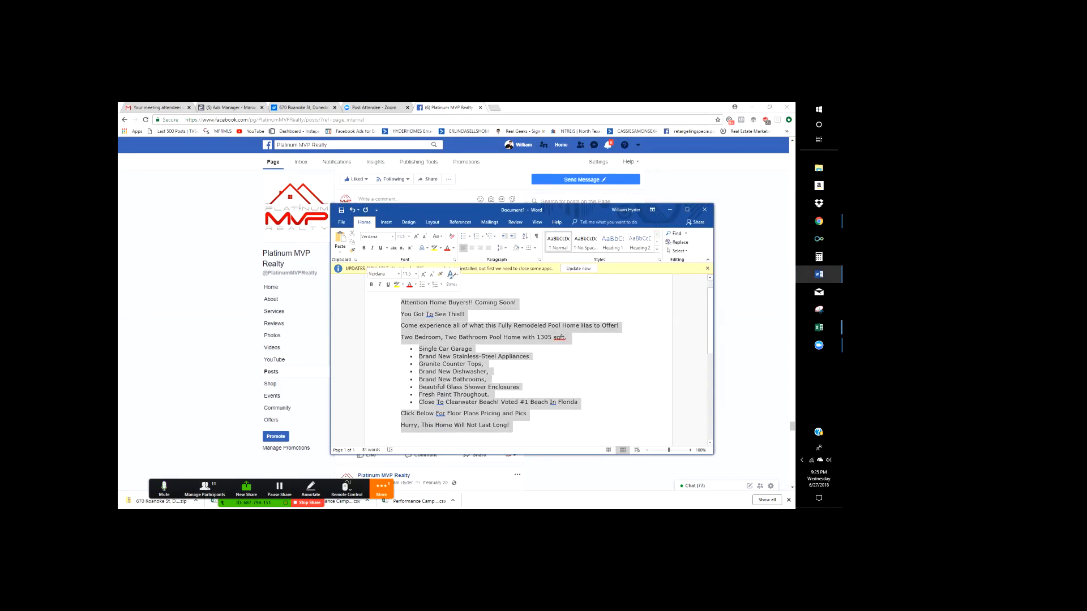
click(670, 209)
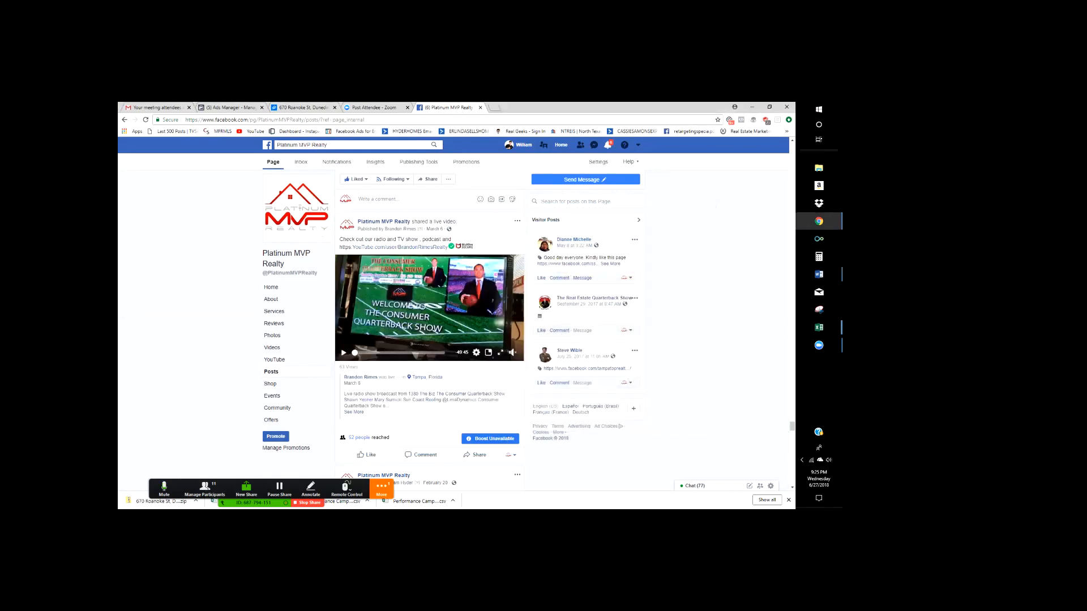
click(231, 108)
click(504, 399)
scroll(504, 400, up, 2)
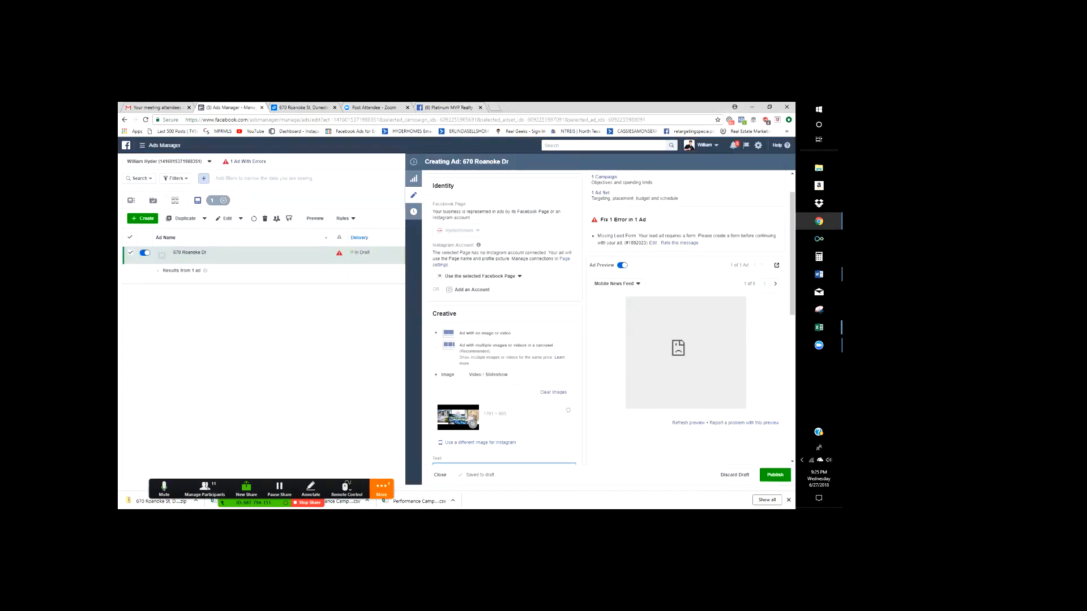
click(436, 345)
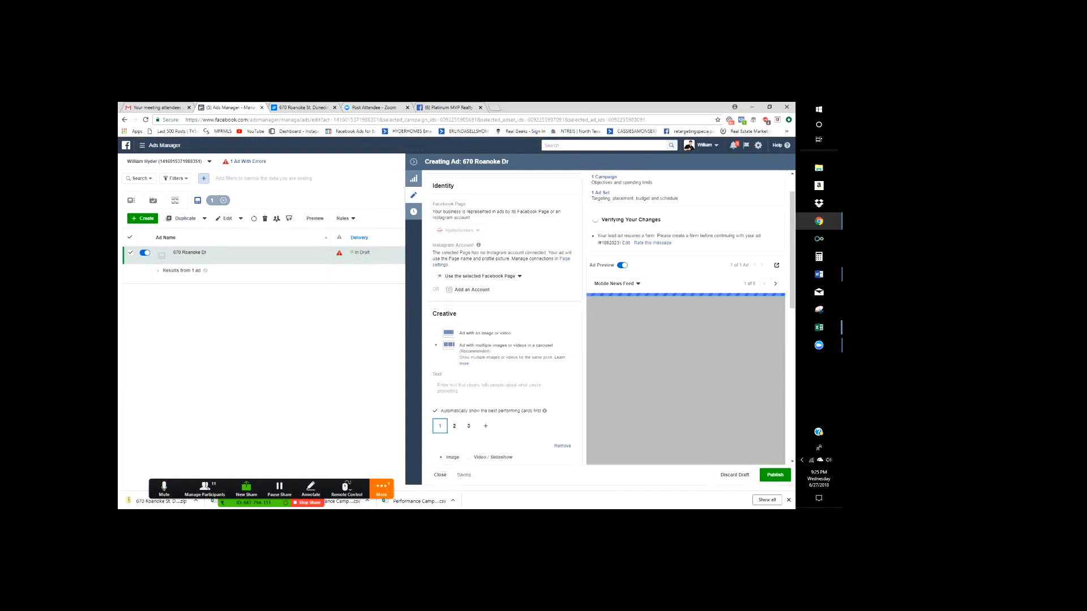
click(504, 391)
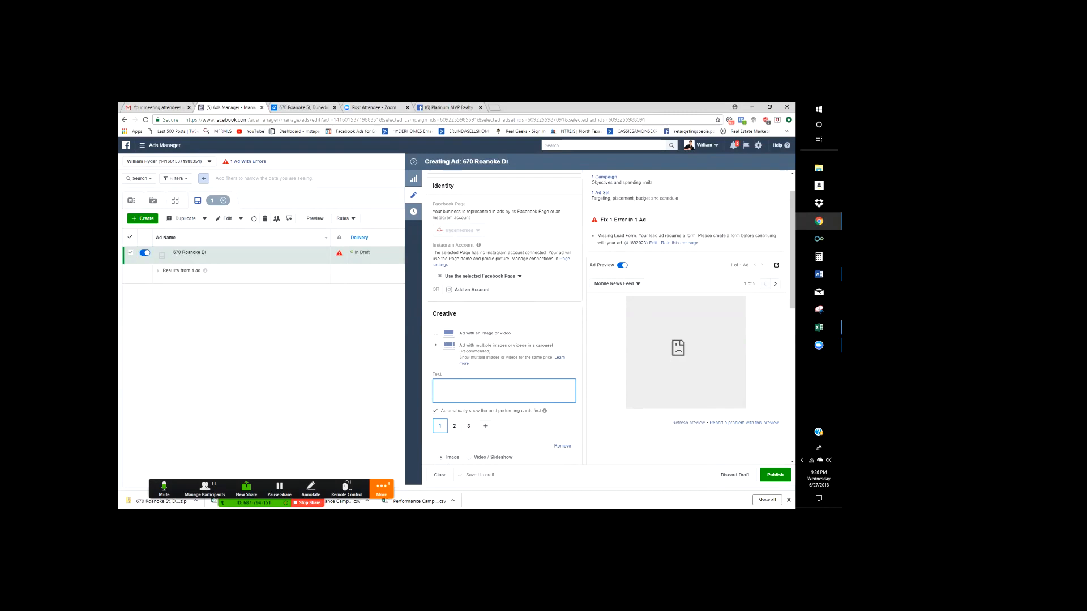
click(449, 107)
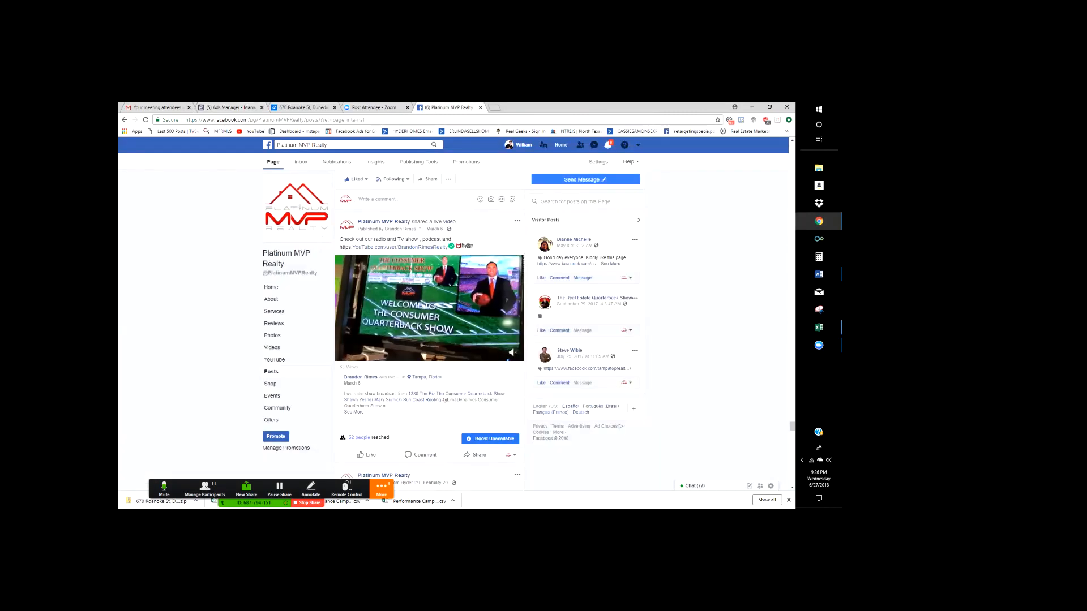
- Scroll through the Platinum MVP Realty feed's earlier posts, then go back to Ads Manager
scroll(431, 283, up, 2)
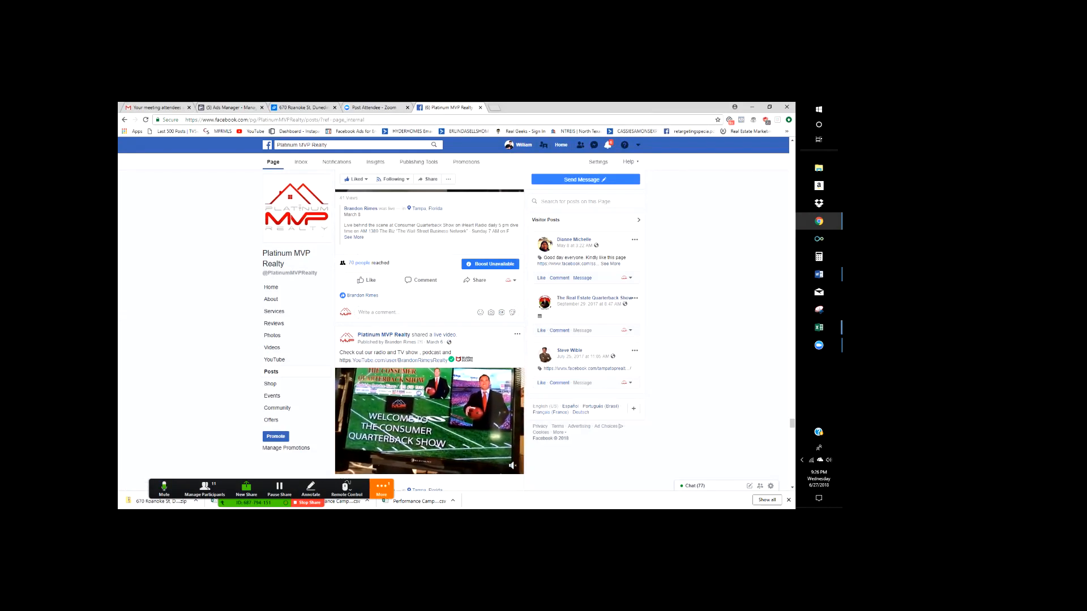
scroll(431, 340, down, 3)
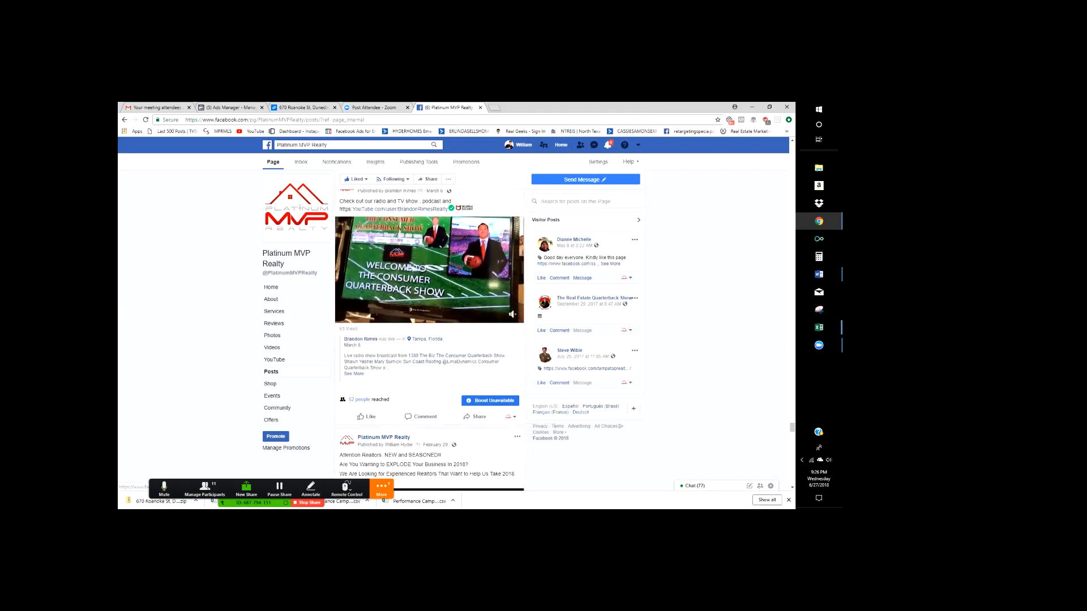
scroll(476, 417, down, 3)
scroll(430, 340, down, 3)
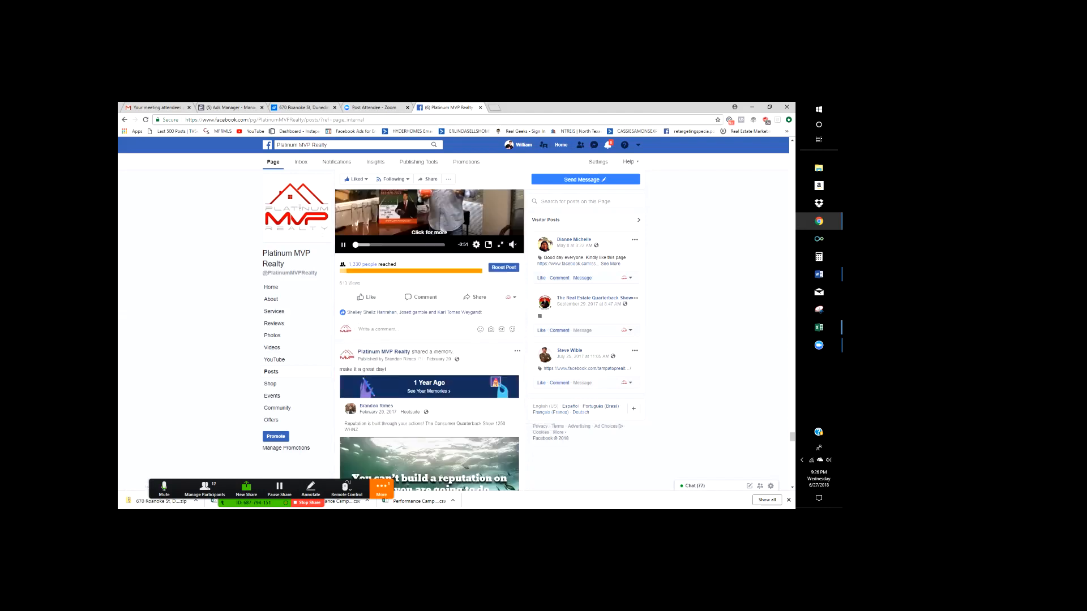
scroll(430, 340, up, 10)
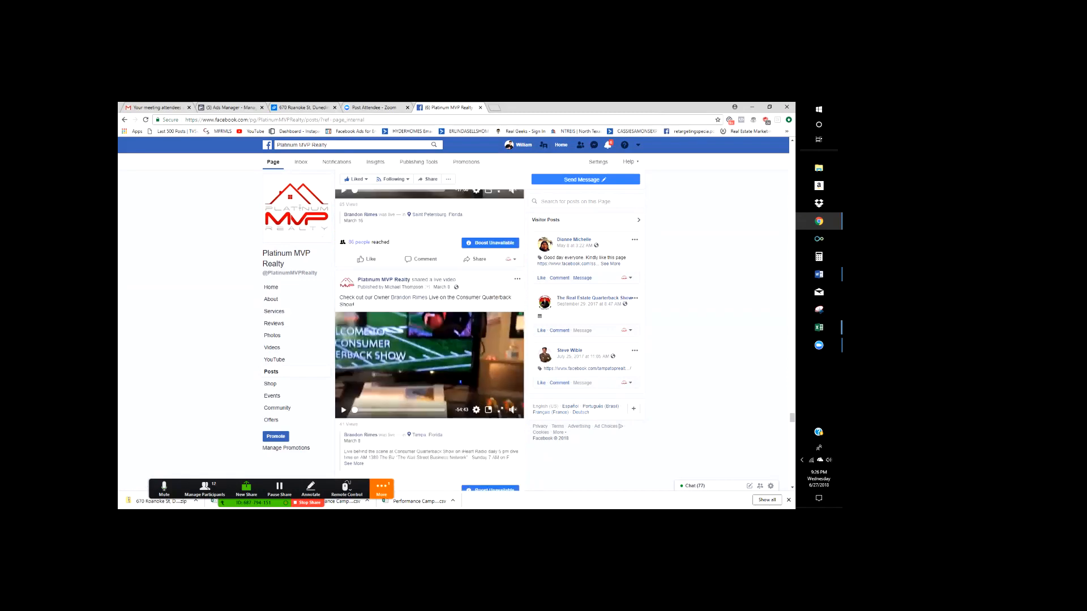
scroll(431, 339, up, 3)
click(231, 108)
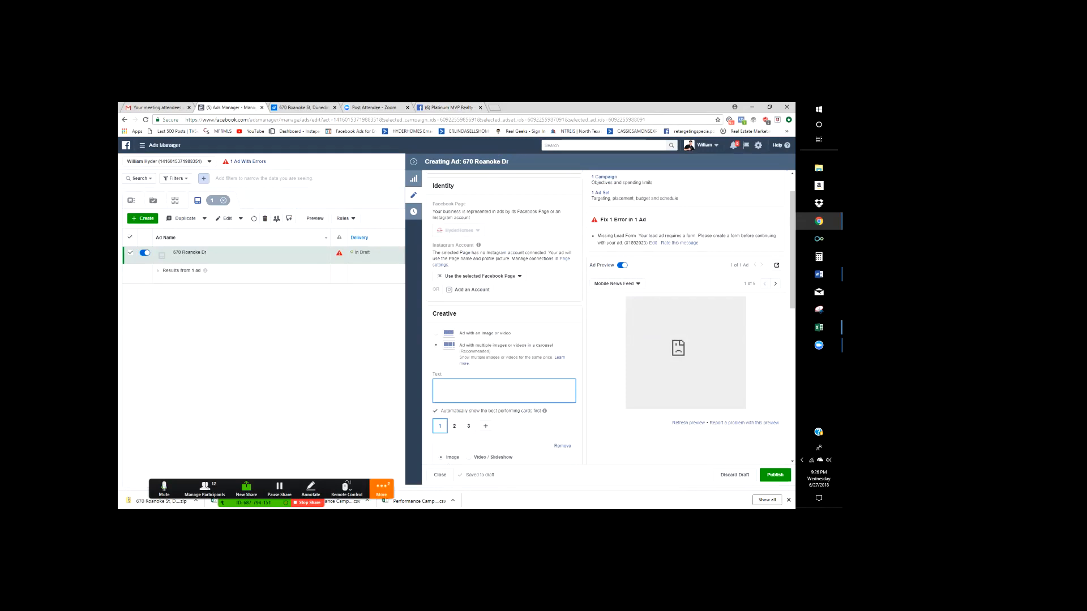
- Paste the Word copy into the ad Text, adding blank lines before Click Below, Come experience, Two Bedroom and Hurry
text(Attention Home Buyers!! Coming Soon! You Got To See This!! Come experience all of what this Fully Remodeled Pool Home Has to Offer! Two Bedroom, Two Bathroom Pool Home with 1305 sqft • Single Car Garage • Brand New Stainless-Steel Appliances • Granite Counter Tops, • Brand New Dishwasher • Brand New Bathrooms • Beautiful Glass Shower Enclosures • Fresh Paint Throughout • Close To Clearwater Beach! Voted #1 Beach In Florida Click Below For Floor Plans Pricing and Pics Hurry, This Home Will Not Last Long!)
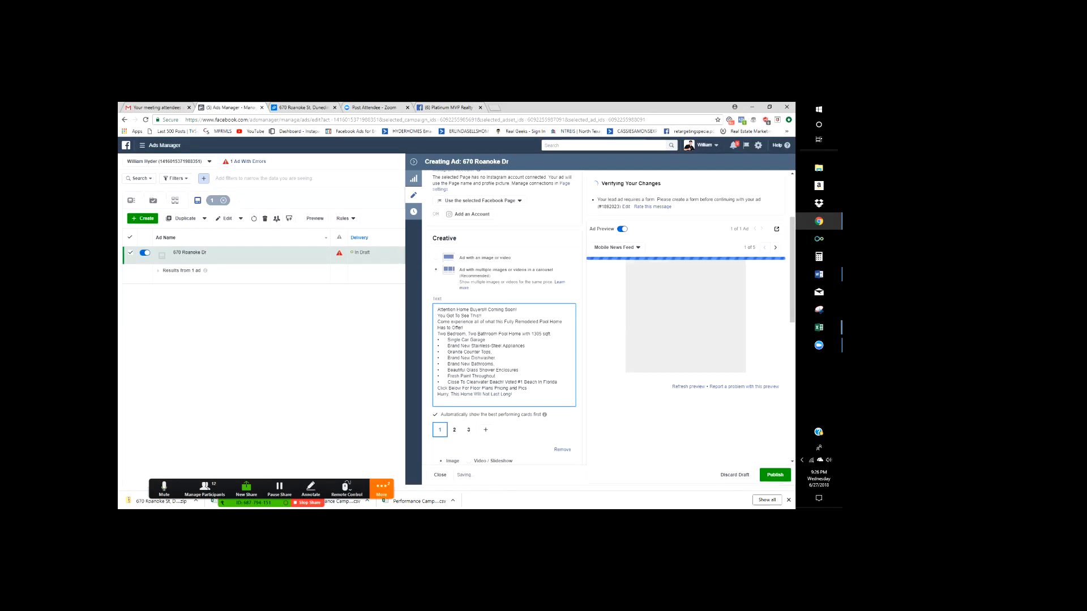
key(Return)
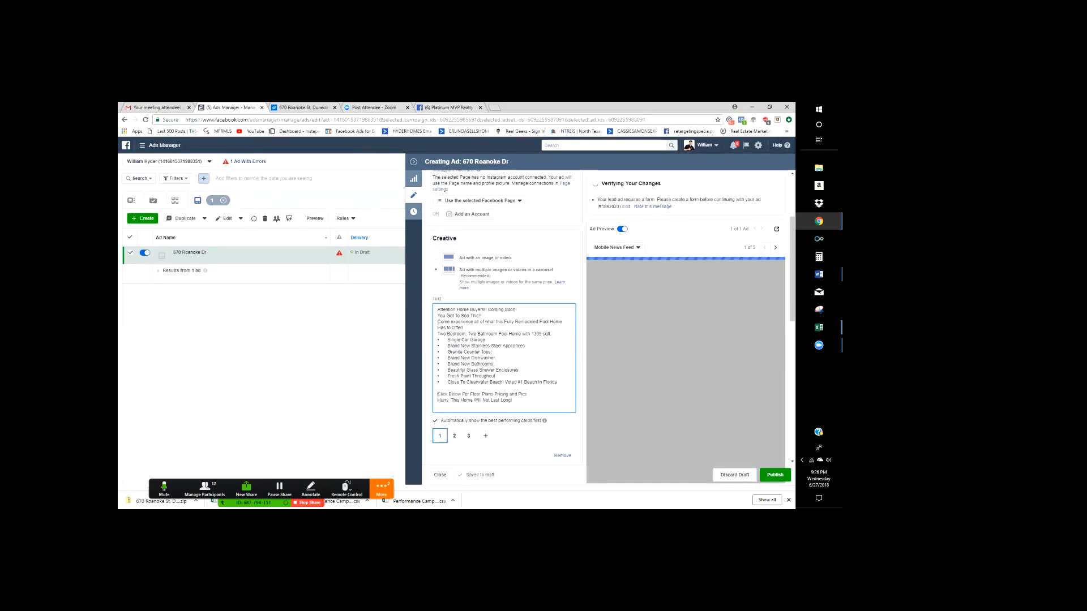
click(438, 321)
key(Return)
click(438, 340)
key(Return)
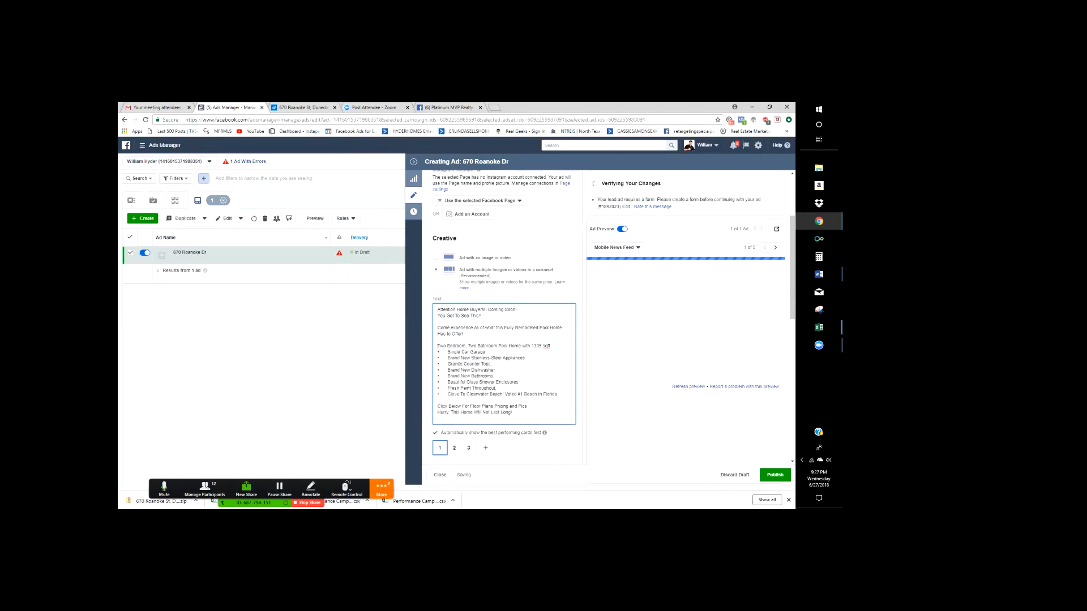
key(Return)
key(BackSpace)
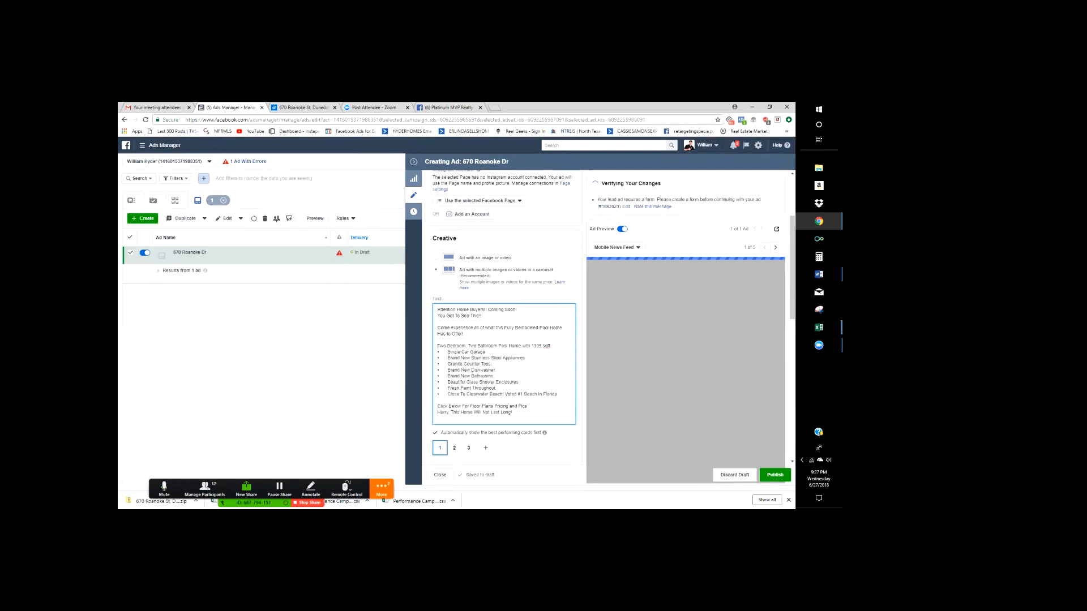
key(Return)
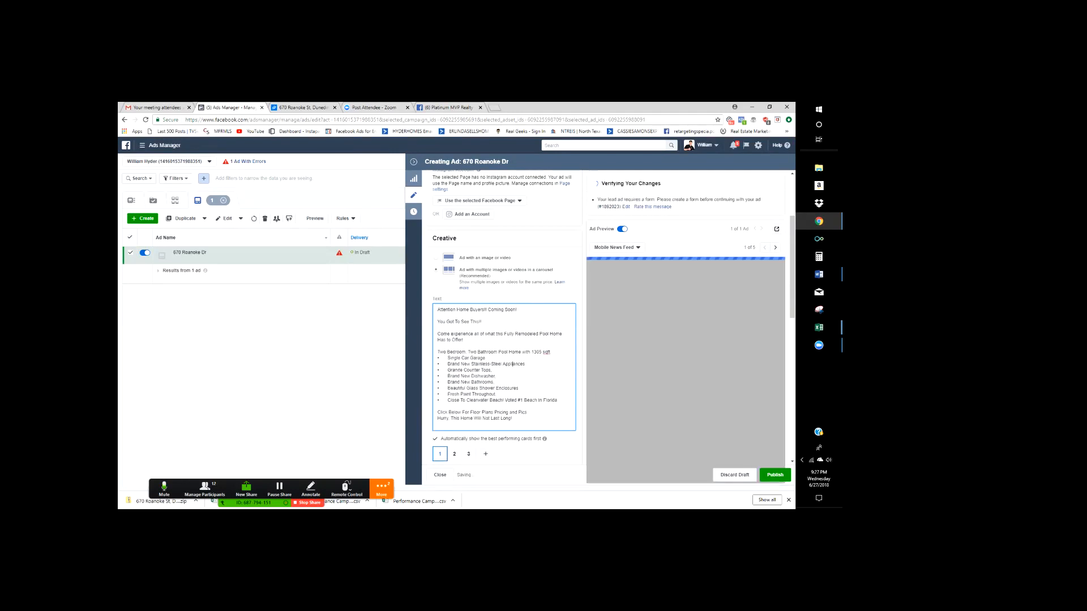
scroll(513, 364, down, 1)
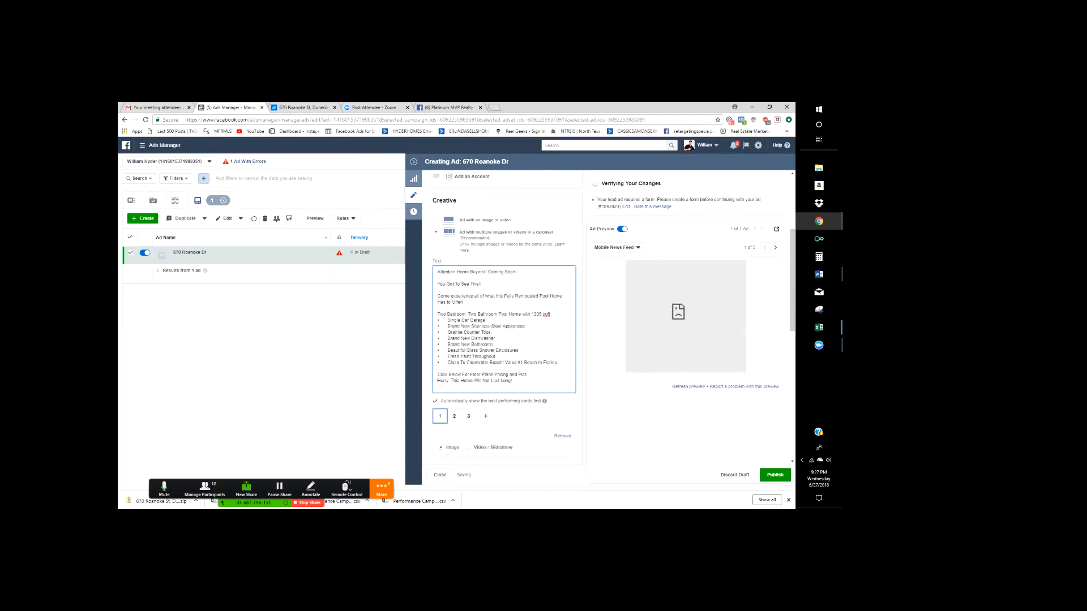
key(Return)
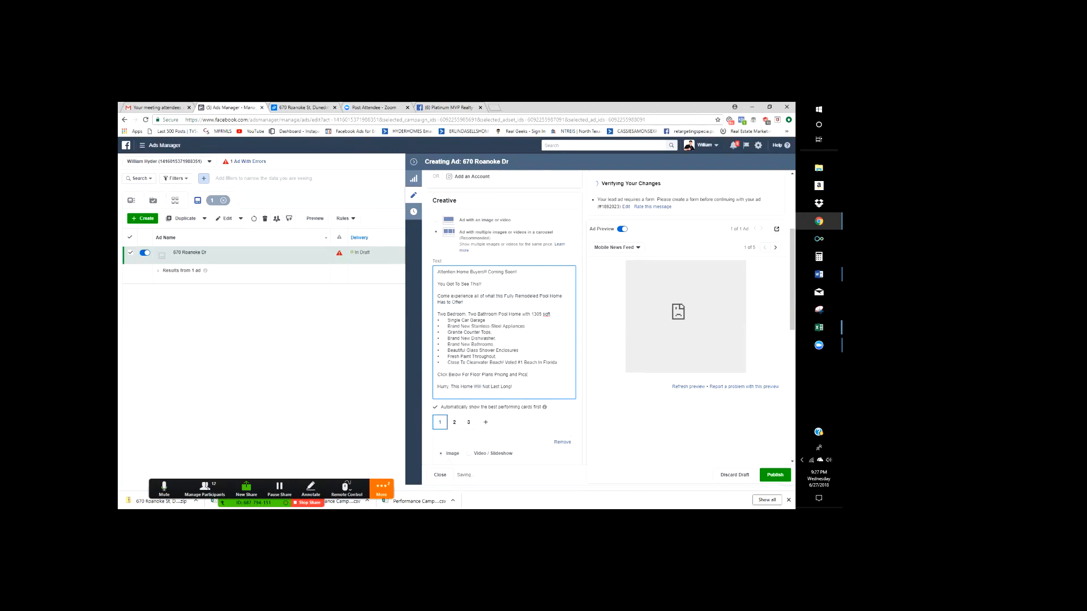
click(448, 108)
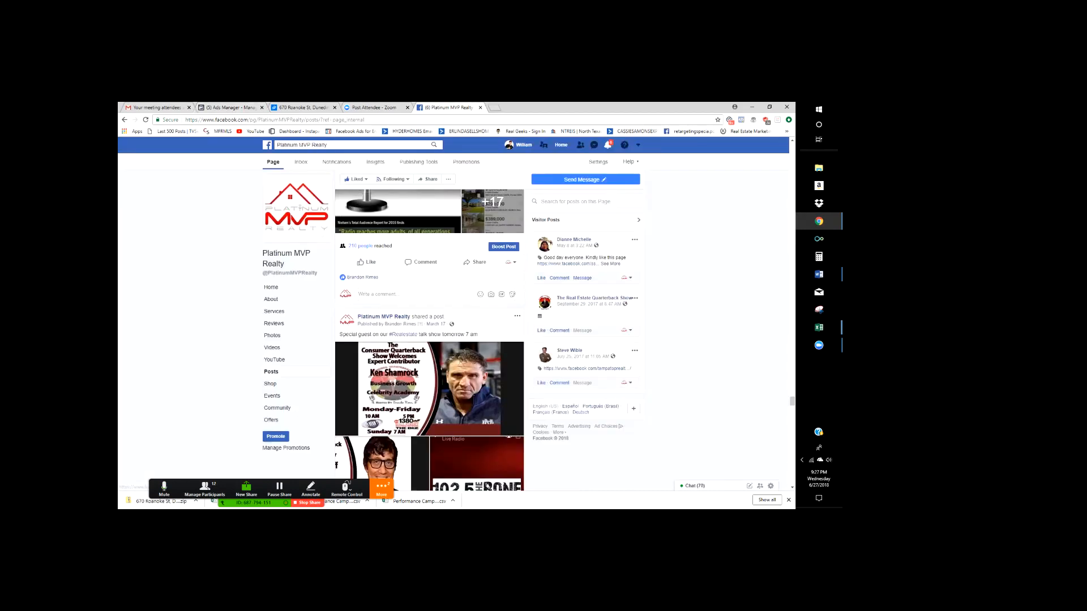
- Scroll up the Platinum MVP Realty feed, view and reload its Home page, then go back to Ads Manager
scroll(430, 339, up, 10)
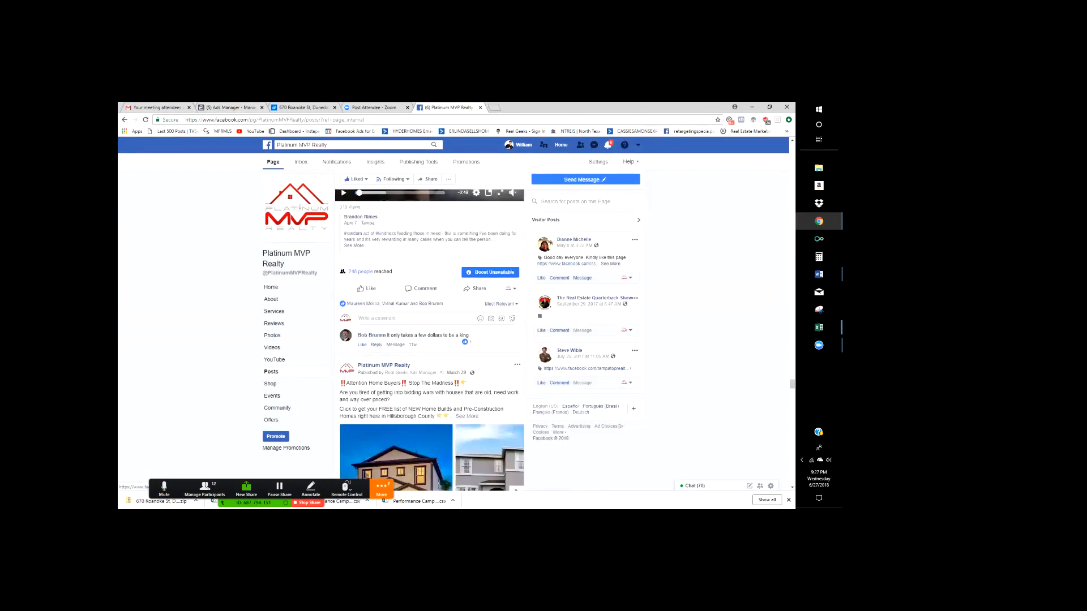
scroll(286, 259, up, 2)
click(286, 260)
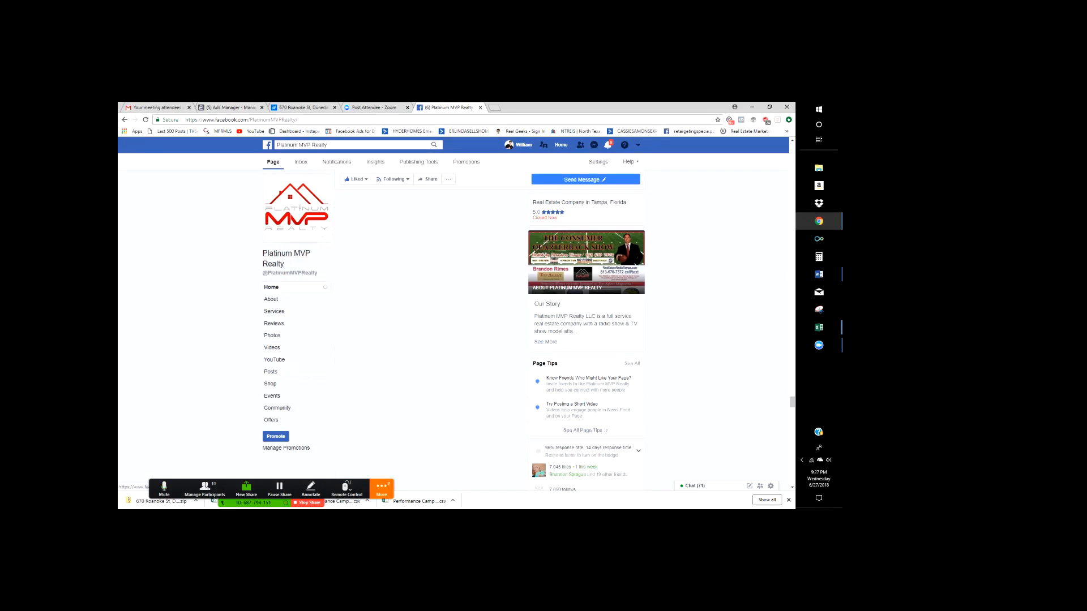
click(272, 288)
click(229, 107)
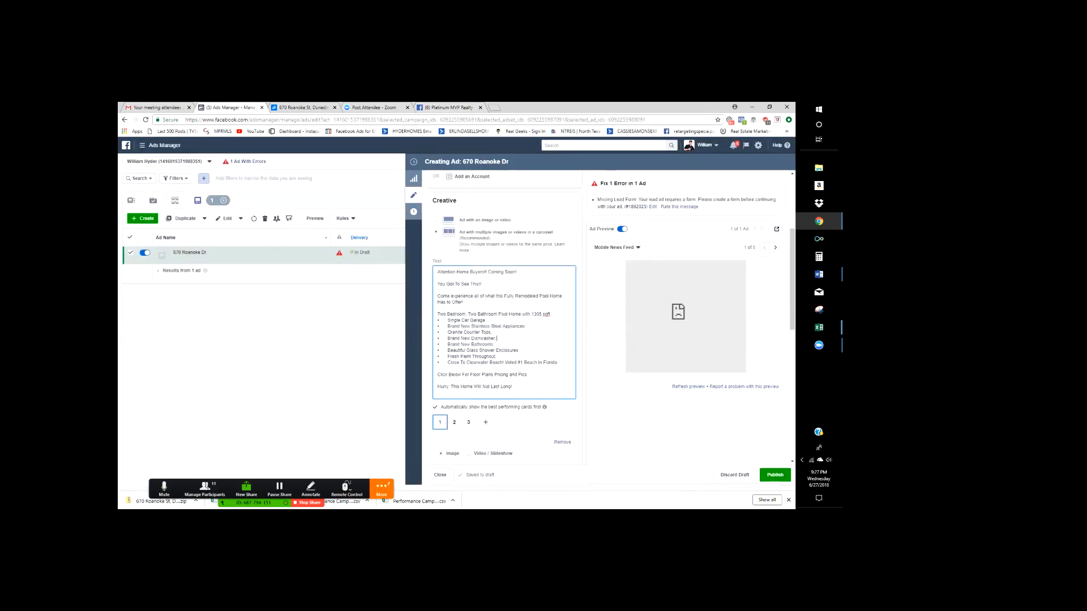
- Switch the Ad Preview to Desktop News Feed and refresh the 'Attention Home Buyers!! Coming Soon!' copy
click(617, 247)
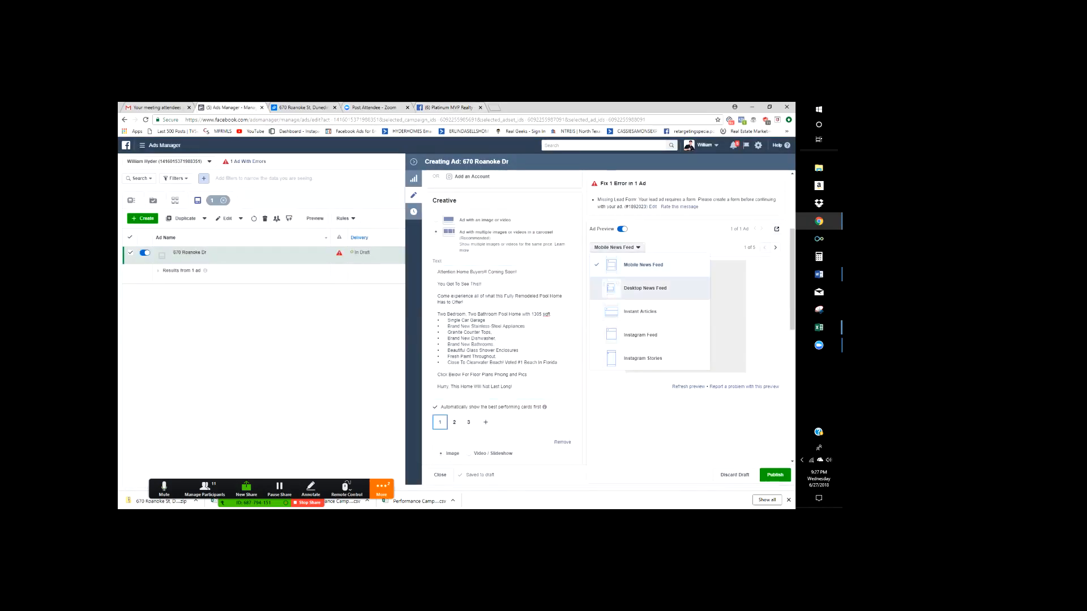
click(645, 288)
scroll(501, 329, up, 1)
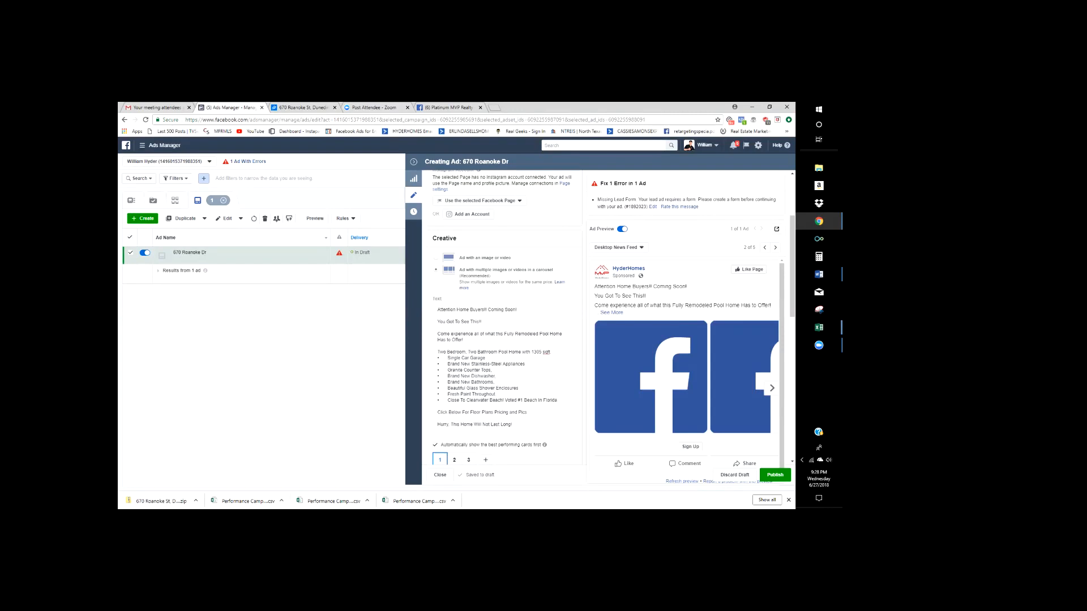
click(518, 388)
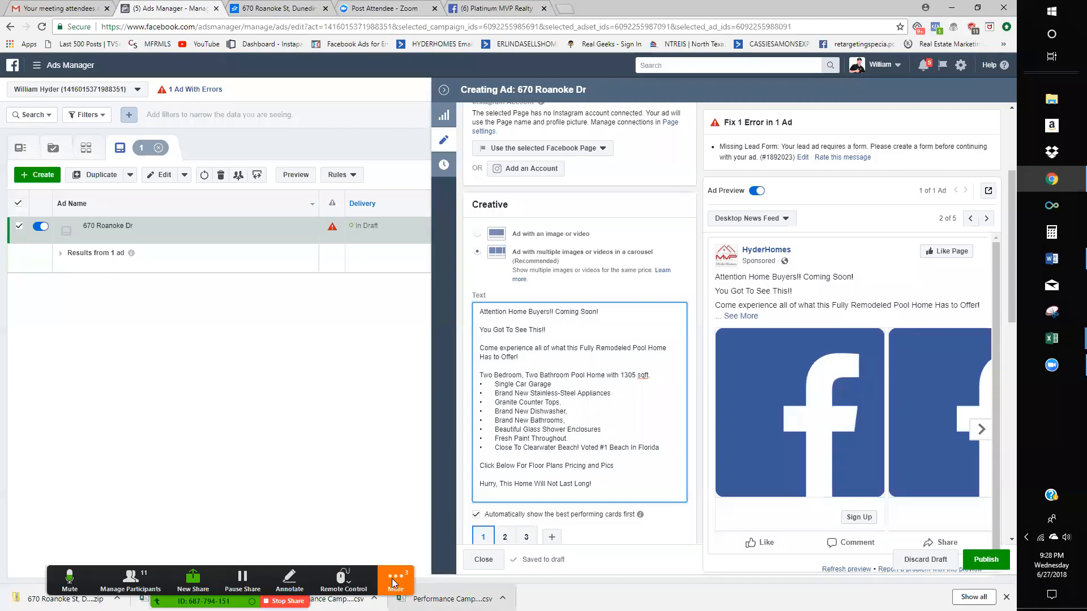
click(347, 503)
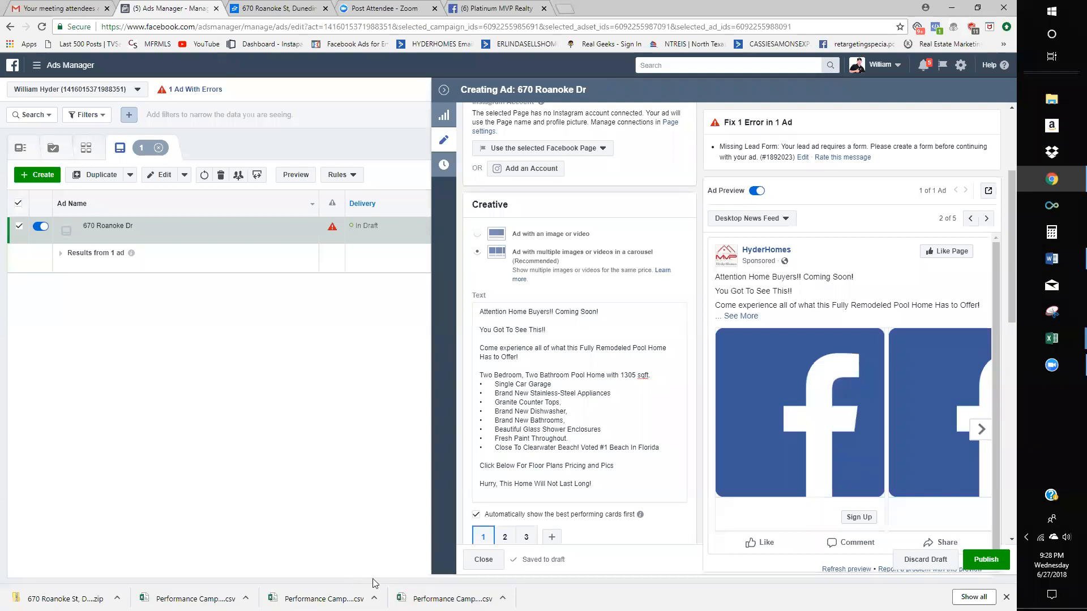
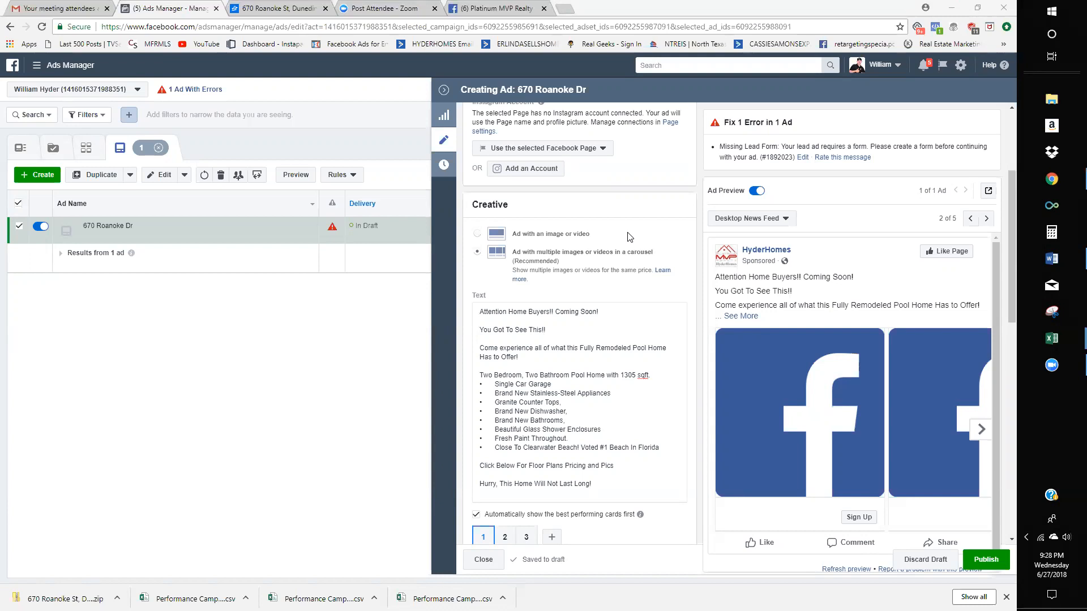
- Place the caret in the ad Text and scroll down the creative panel
click(659, 396)
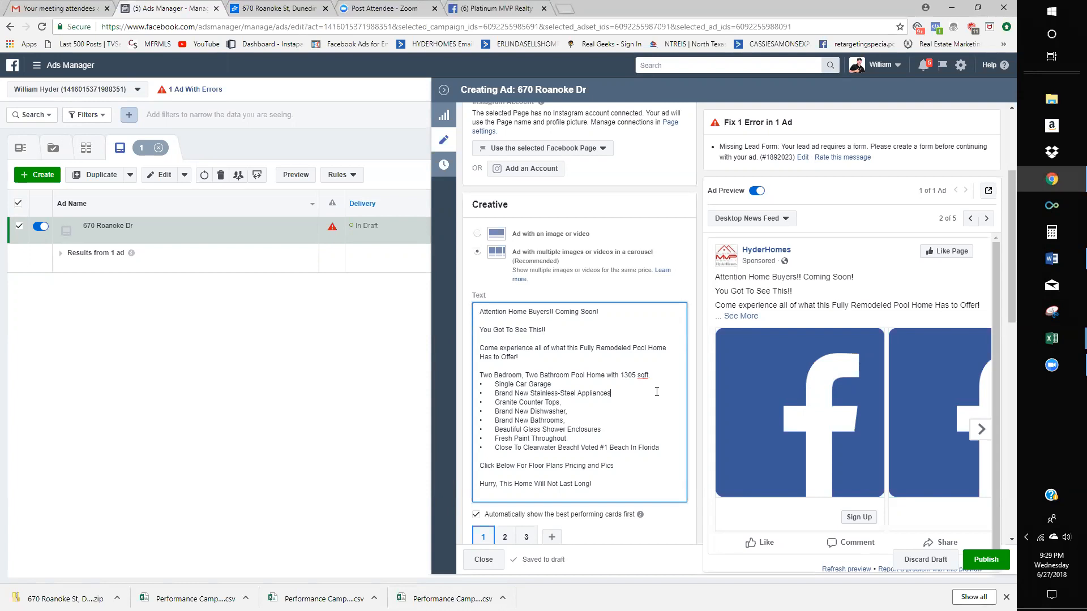
scroll(656, 391, down, 2)
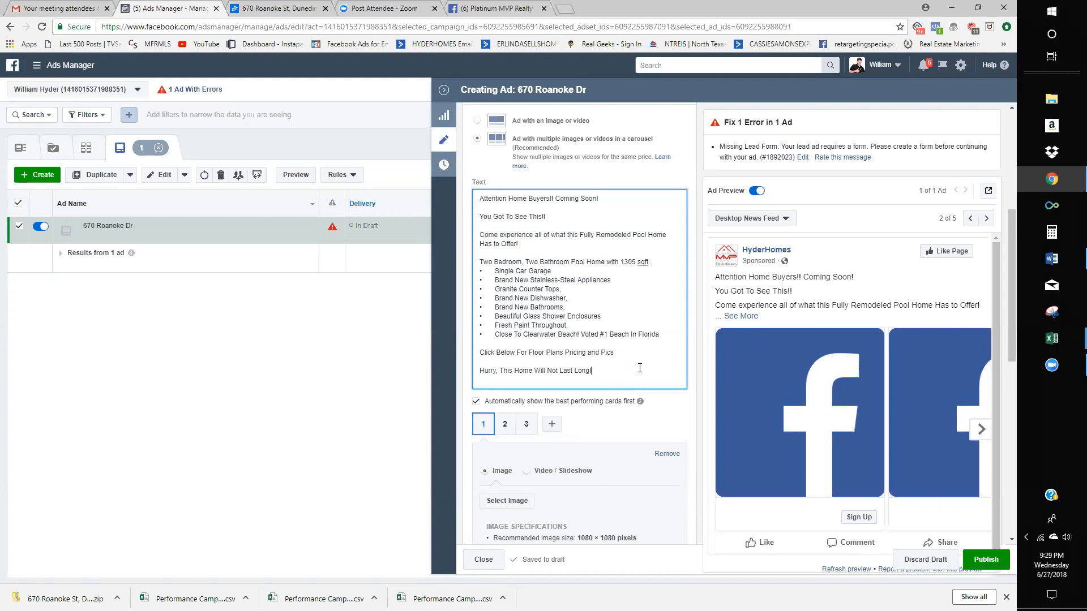
click(490, 10)
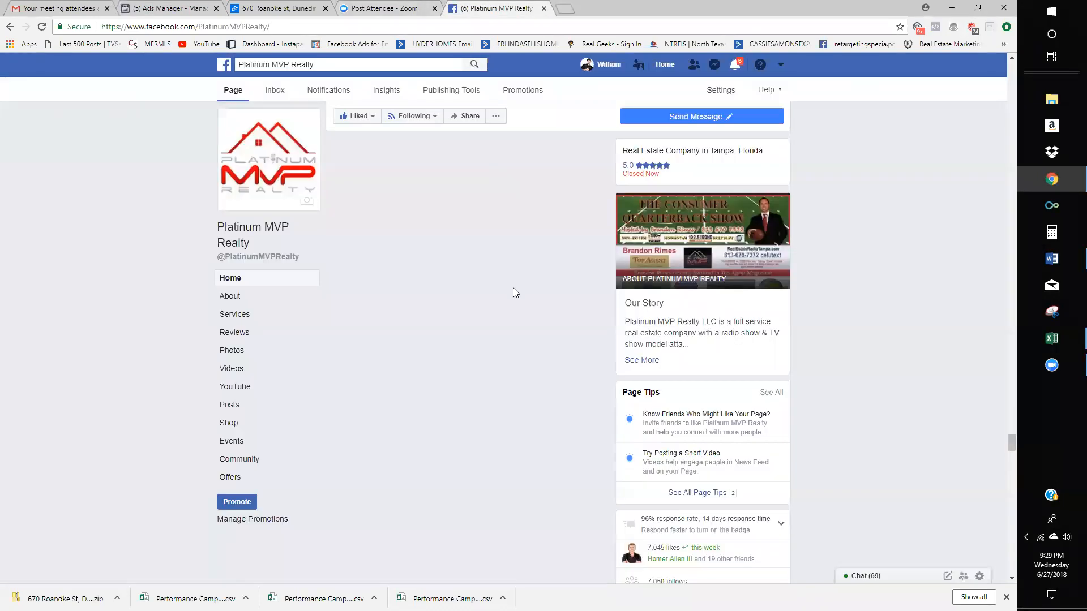
click(236, 73)
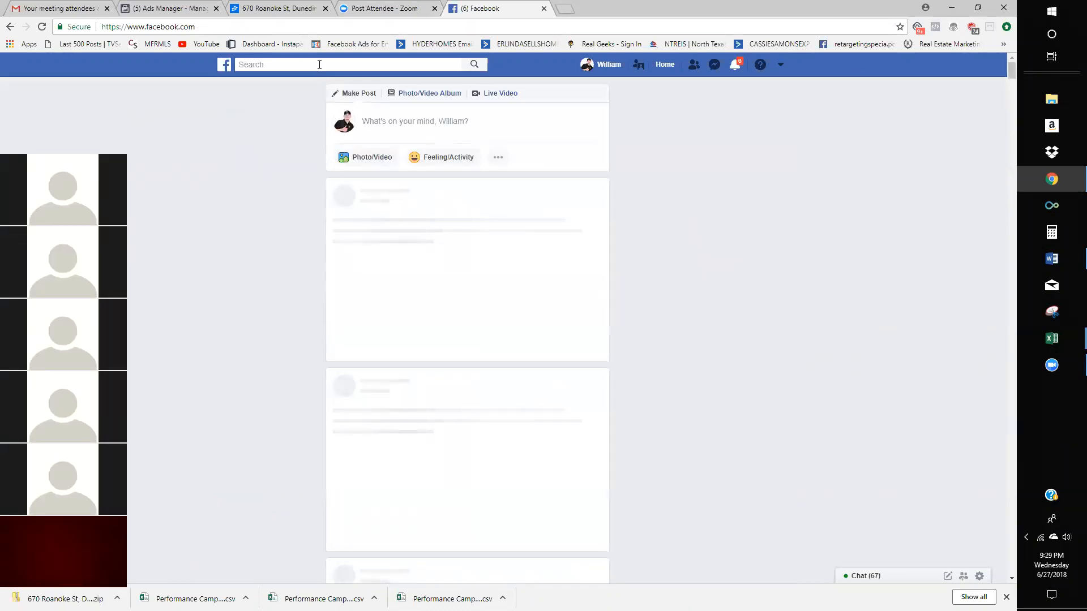
click(319, 65)
click(303, 100)
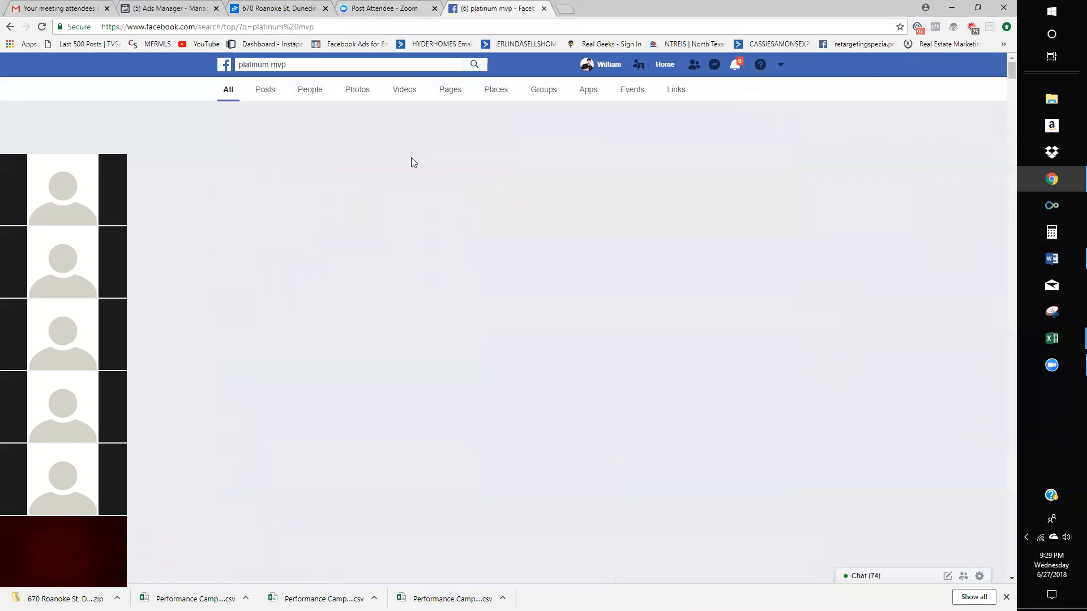
click(422, 152)
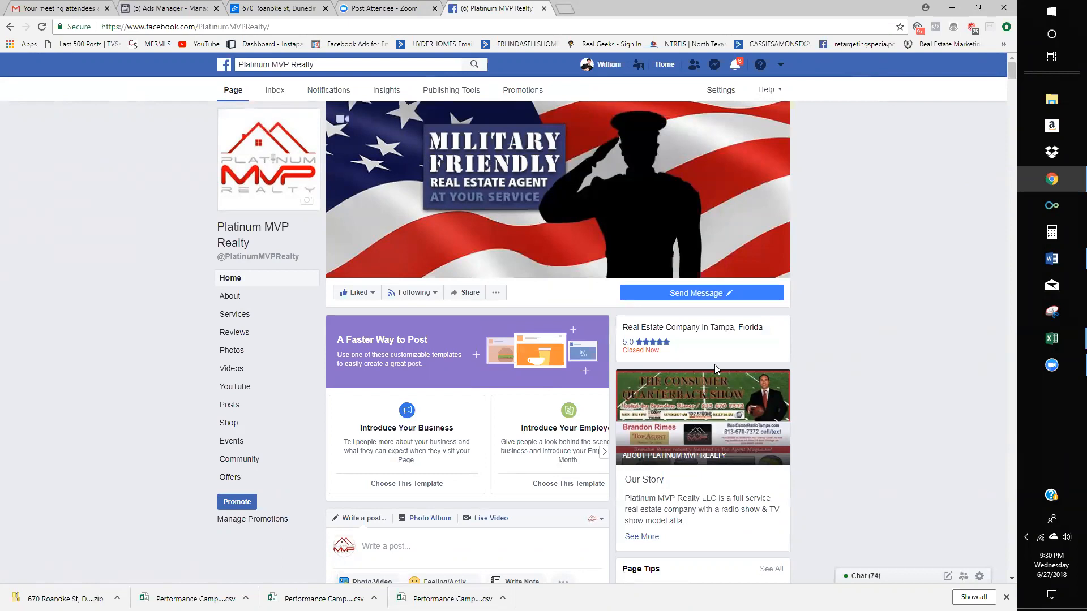
- Scroll down through the earlier posts on the Platinum MVP Realty timeline
scroll(478, 401, down, 8)
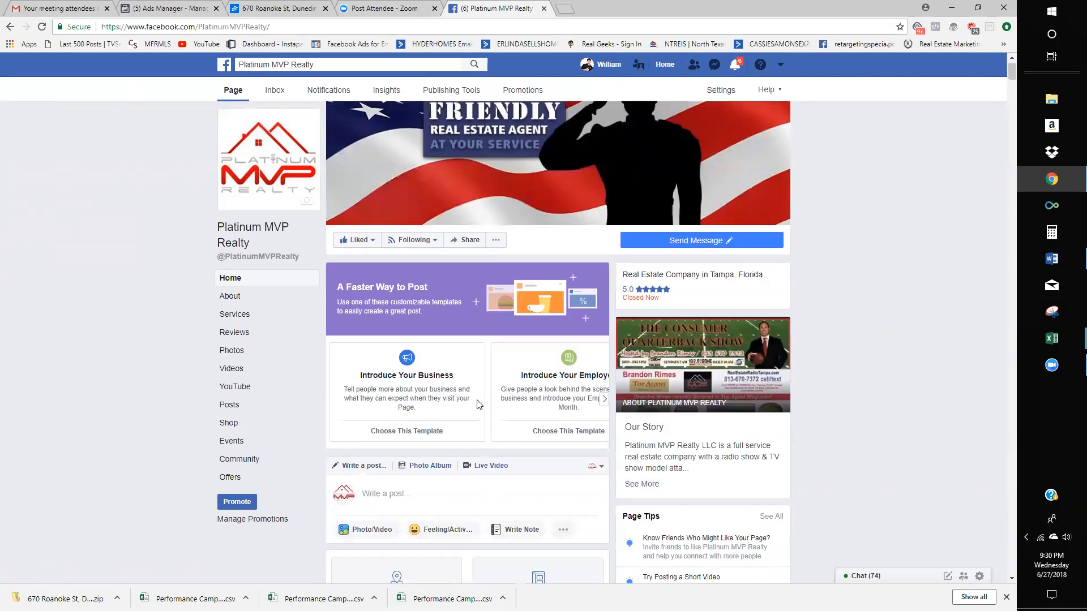
scroll(478, 401, down, 11)
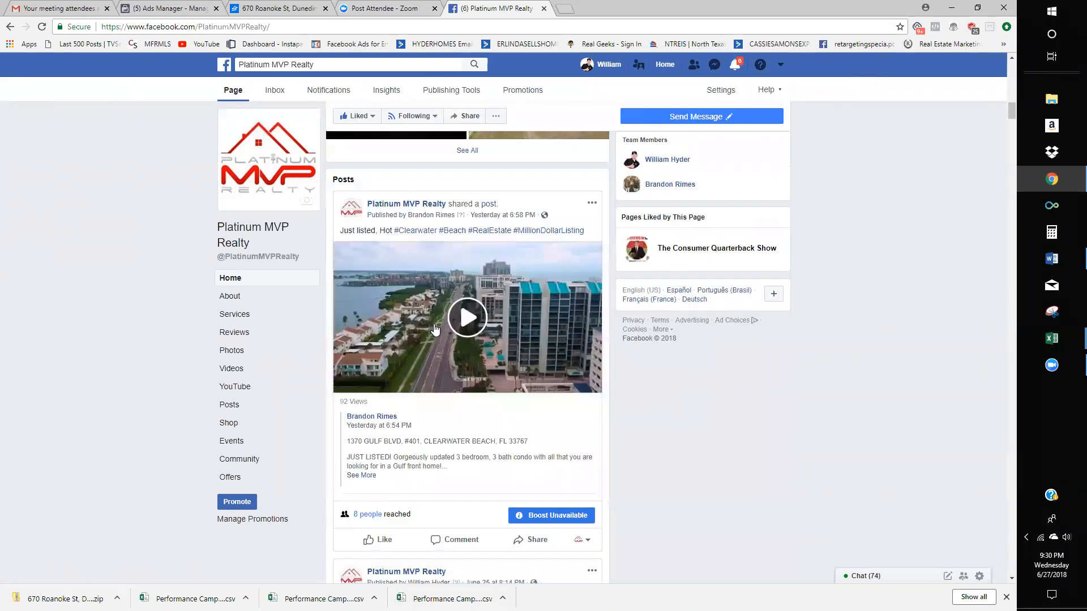
scroll(440, 324, down, 3)
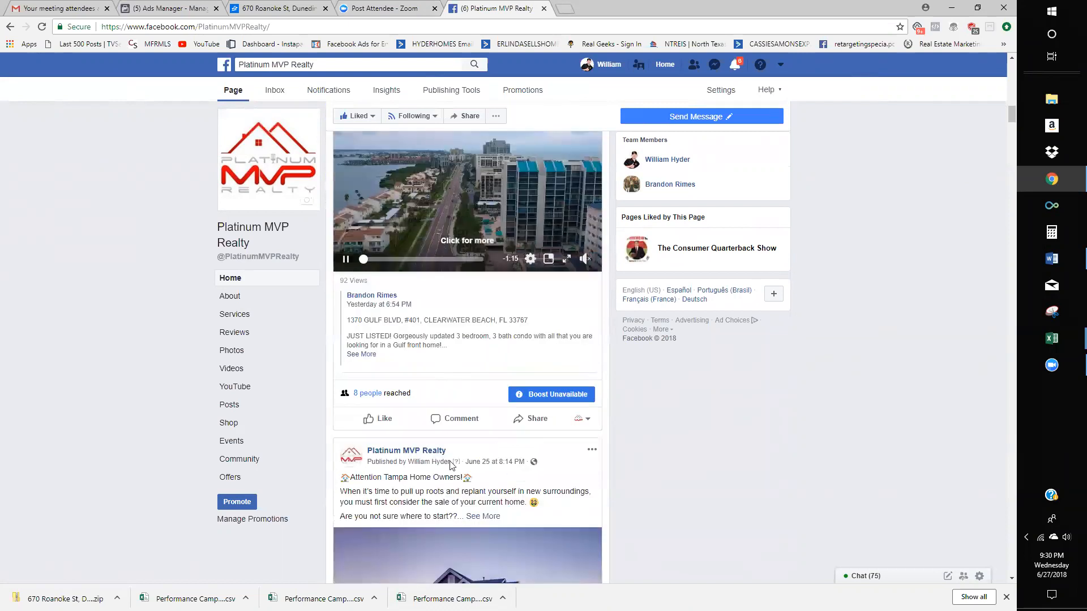
scroll(488, 450, down, 1)
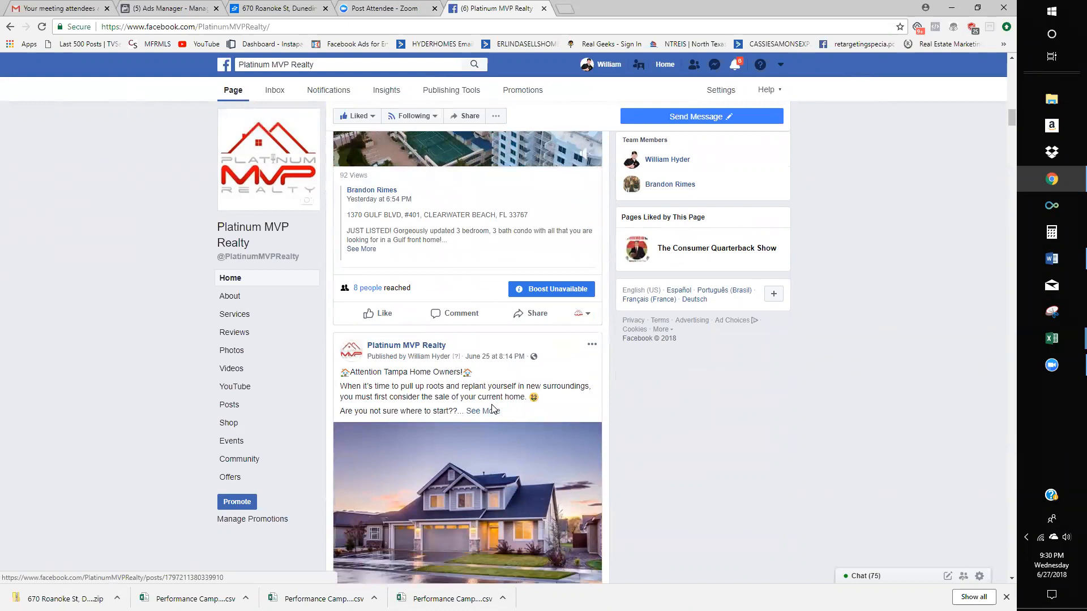
scroll(491, 419, down, 4)
scroll(491, 407, down, 3)
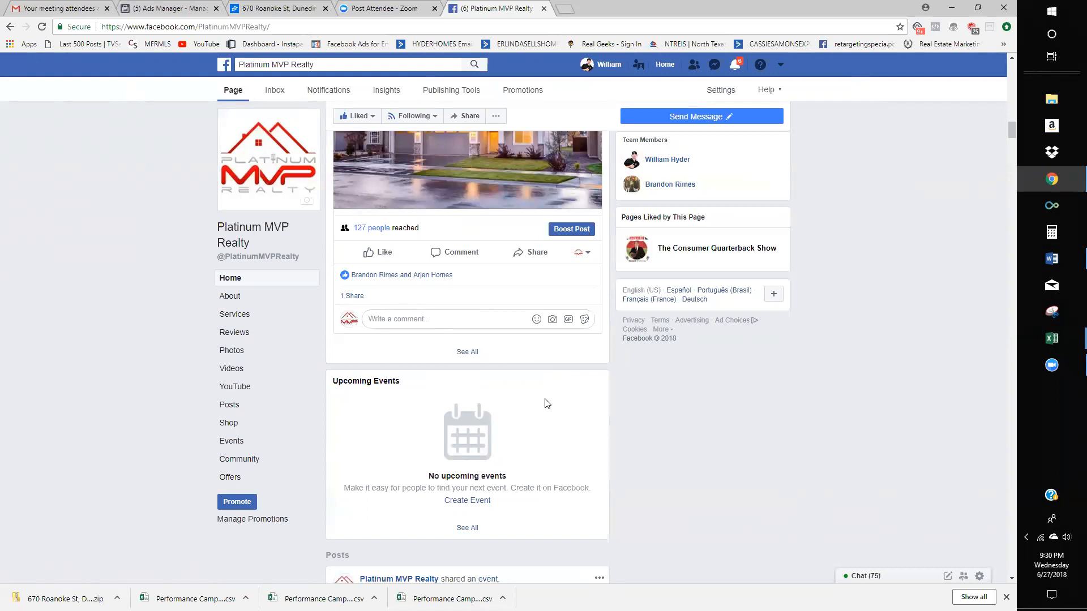
scroll(219, 379, down, 1)
scroll(199, 378, up, 2)
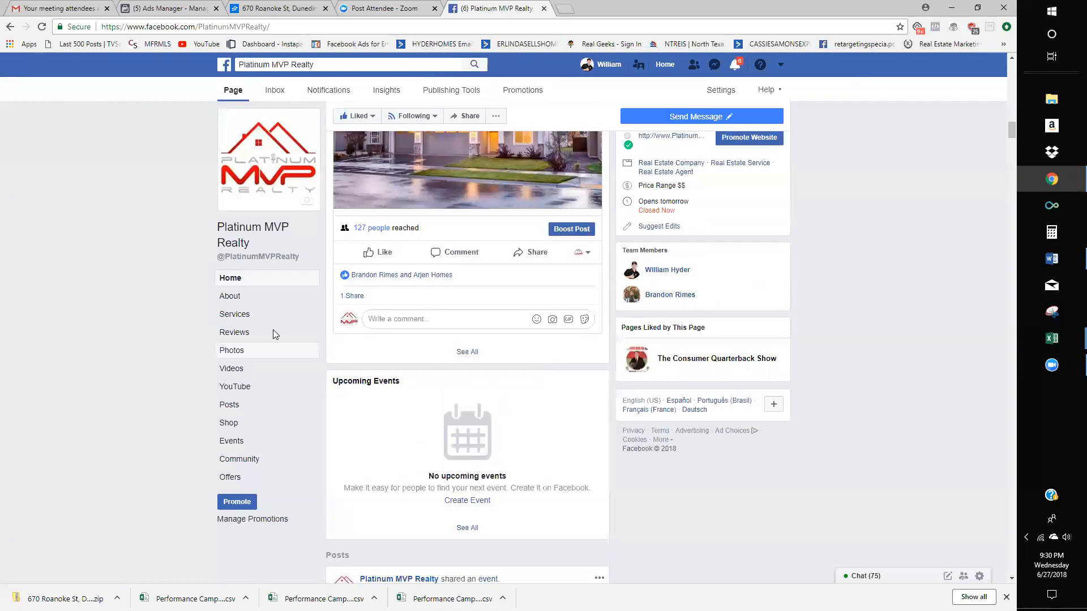
scroll(475, 385, down, 10)
scroll(475, 385, down, 5)
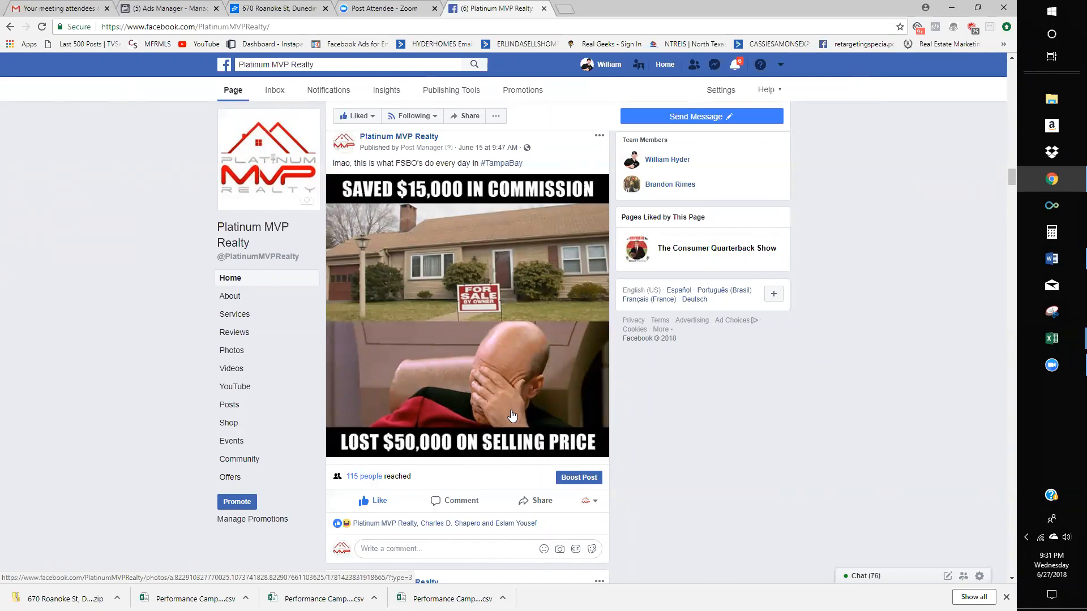
scroll(485, 442, down, 10)
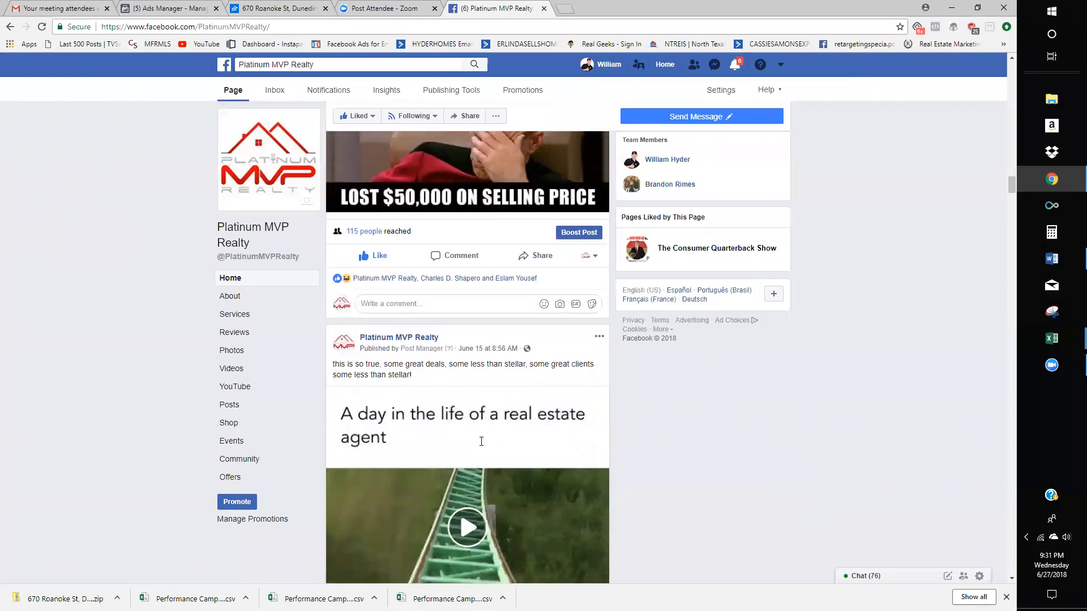
scroll(482, 445, down, 15)
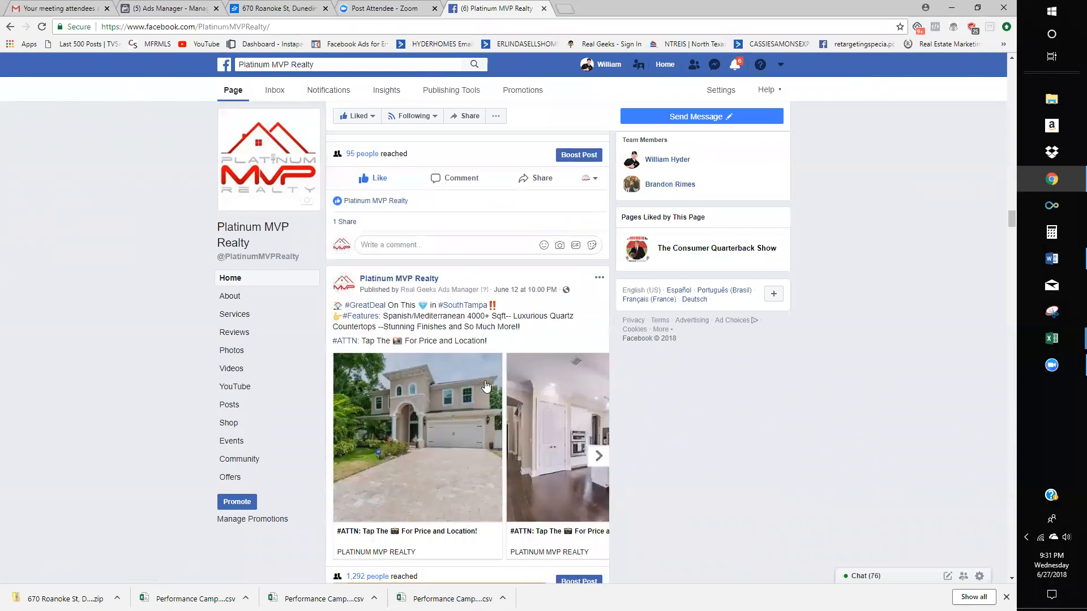
- Open and close the South Tampa post's options, then return to the ad draft in Ads Manager
click(599, 278)
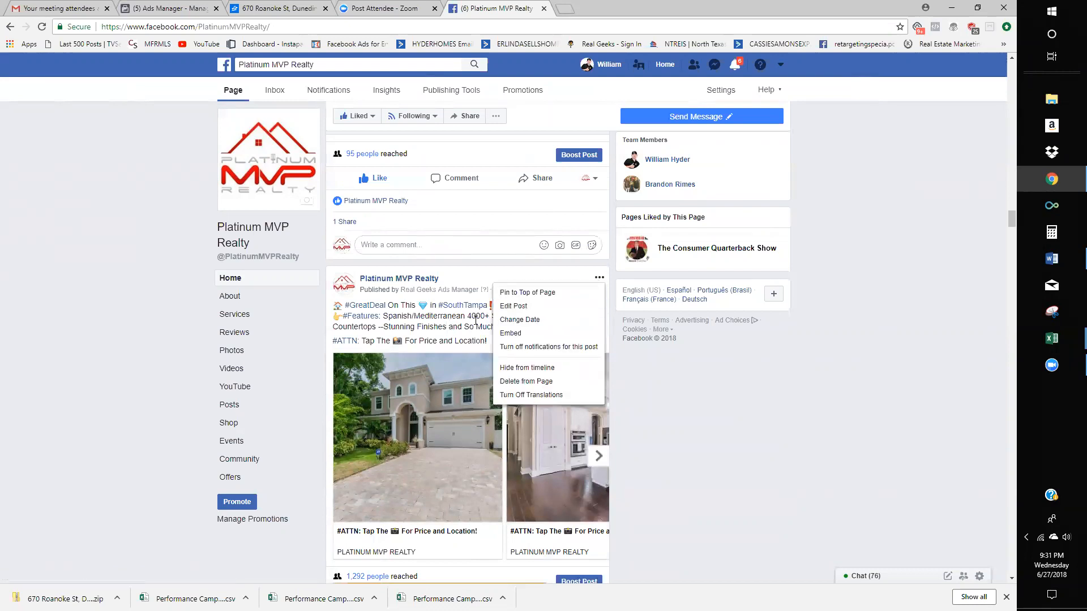
click(506, 314)
mouse_move(506, 316)
mouse_down()
mouse_move(507, 307)
mouse_move(488, 309)
mouse_up()
click(507, 305)
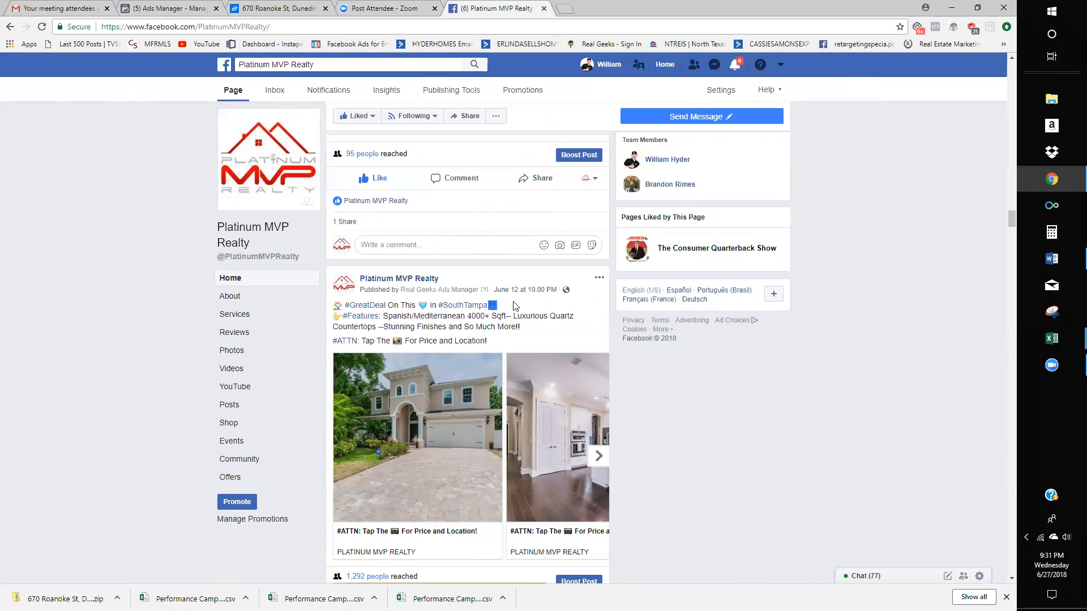
click(397, 8)
click(280, 8)
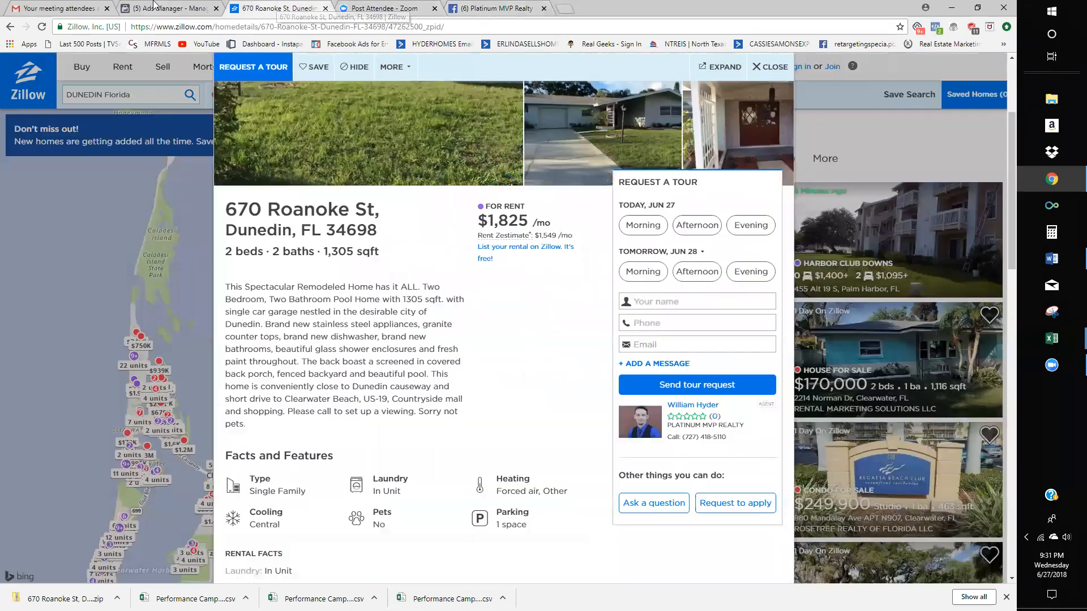
click(155, 7)
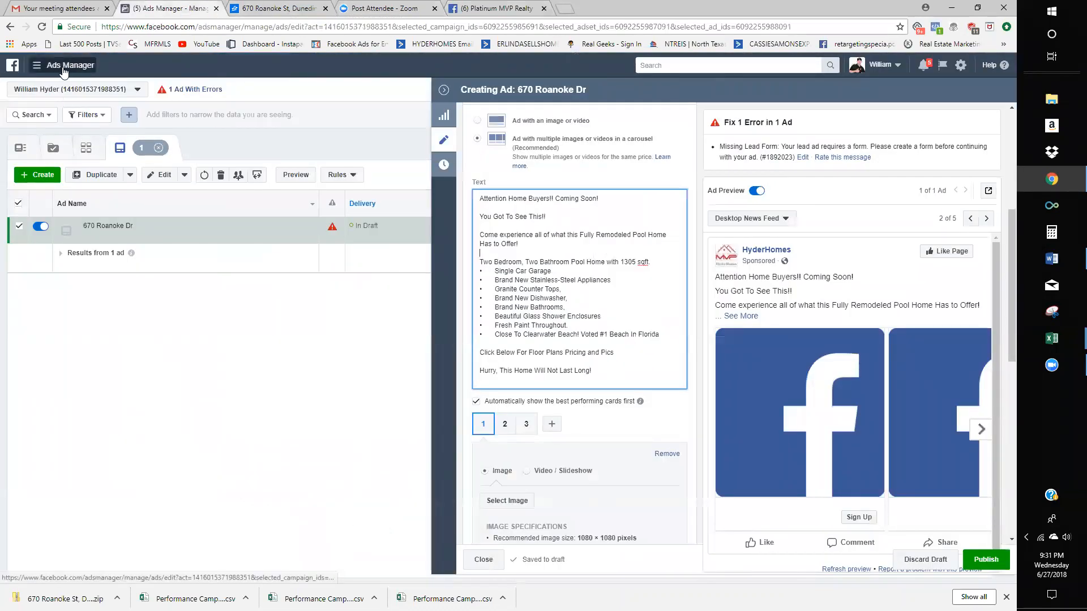
- Add '!!' after 'Coming Soon' and before 'Attention' in the ad's first line
click(606, 196)
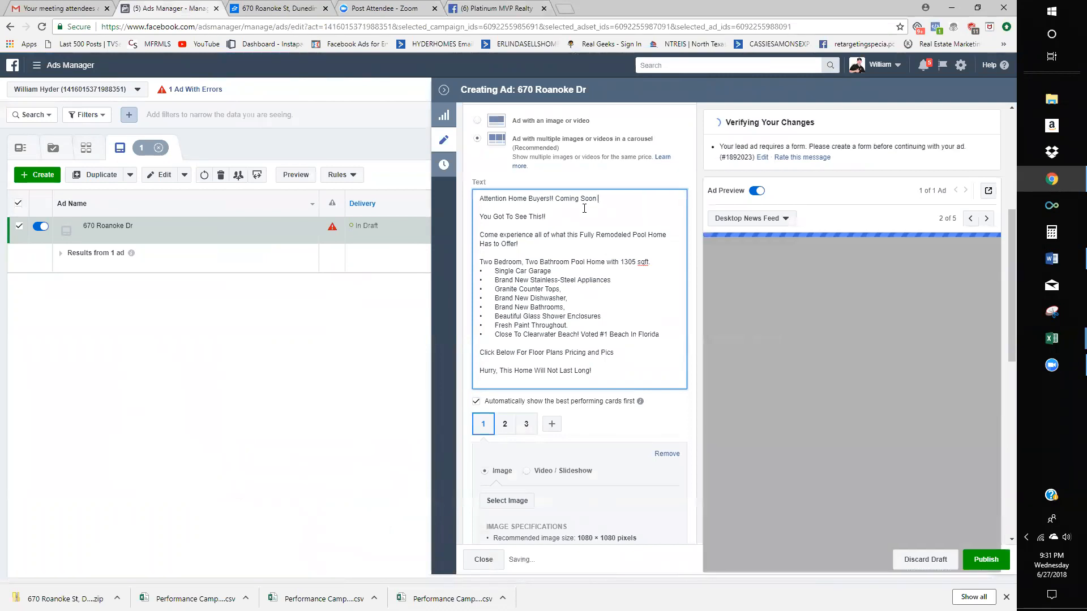
text(!!)
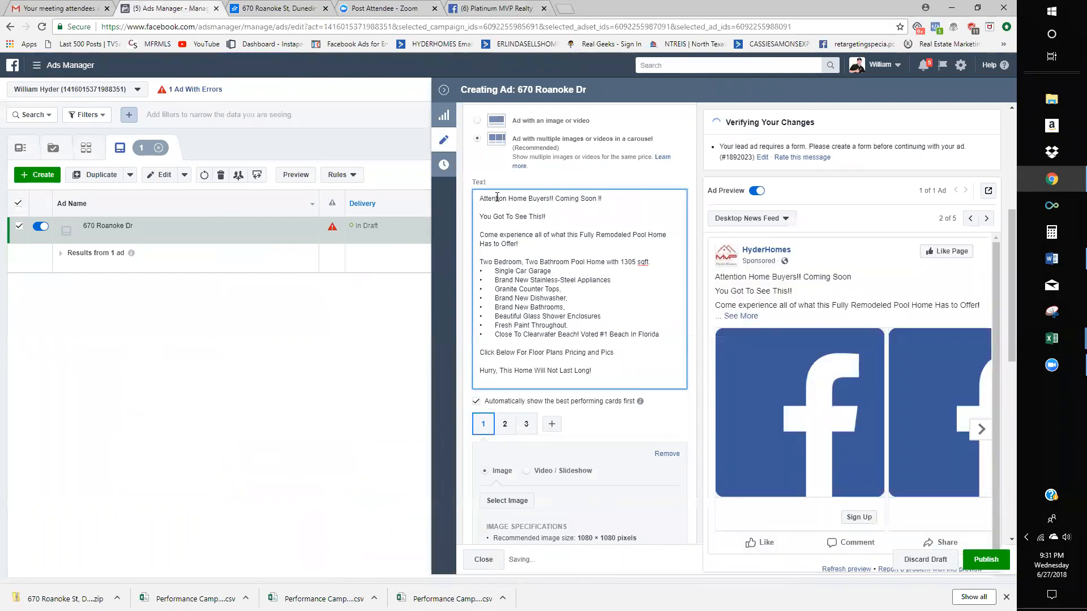
click(480, 199)
text(!!)
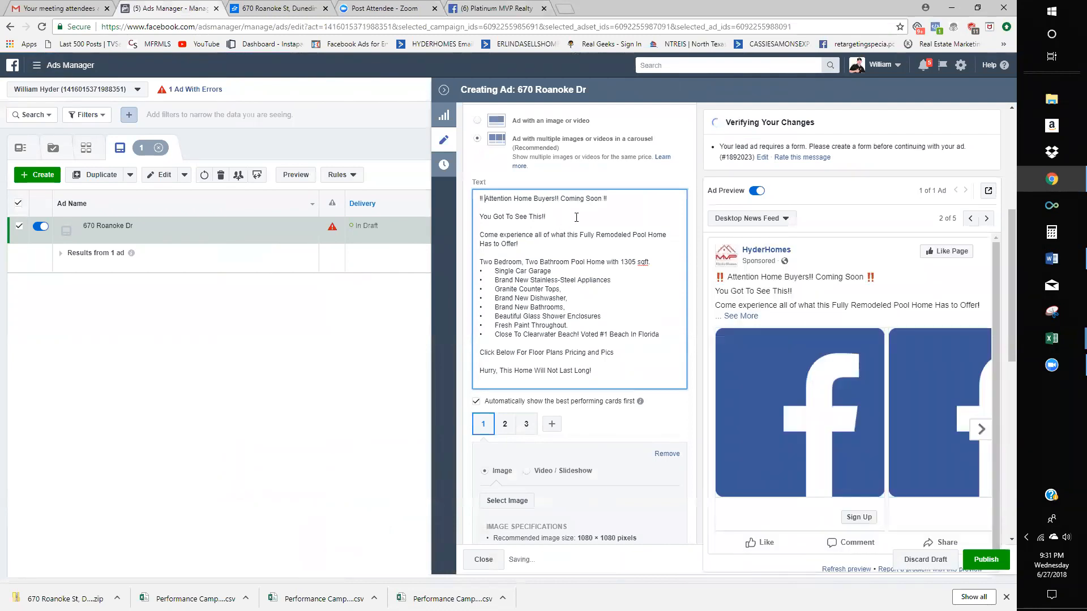
- Place the caret under 'Has to Offer!', review the text, then return to the Platinum MVP Realty page
click(577, 255)
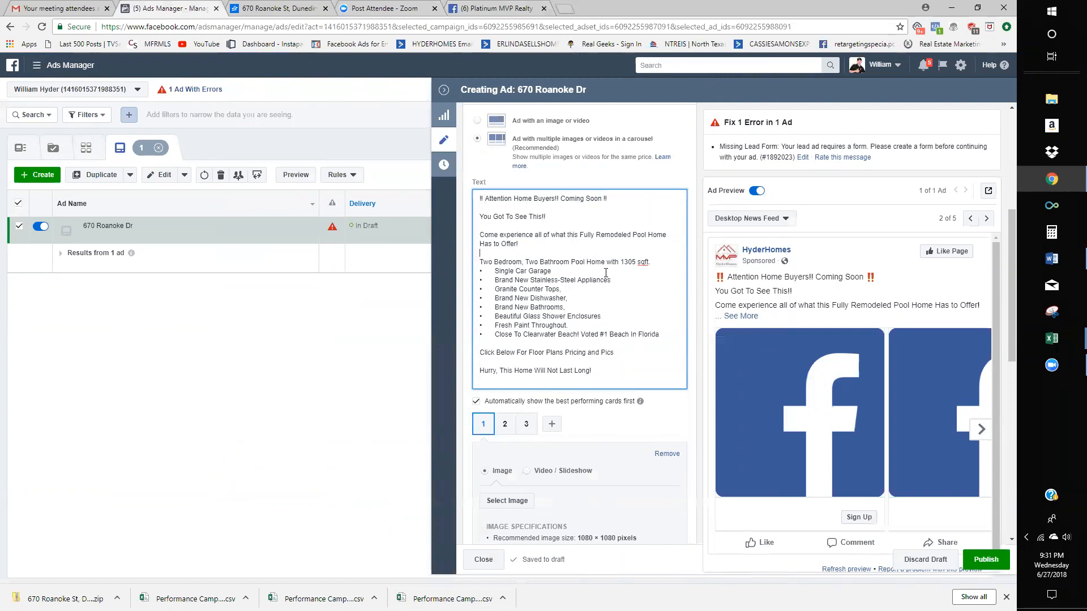
scroll(592, 338, down, 3)
scroll(548, 287, up, 2)
scroll(548, 287, up, 1)
click(479, 8)
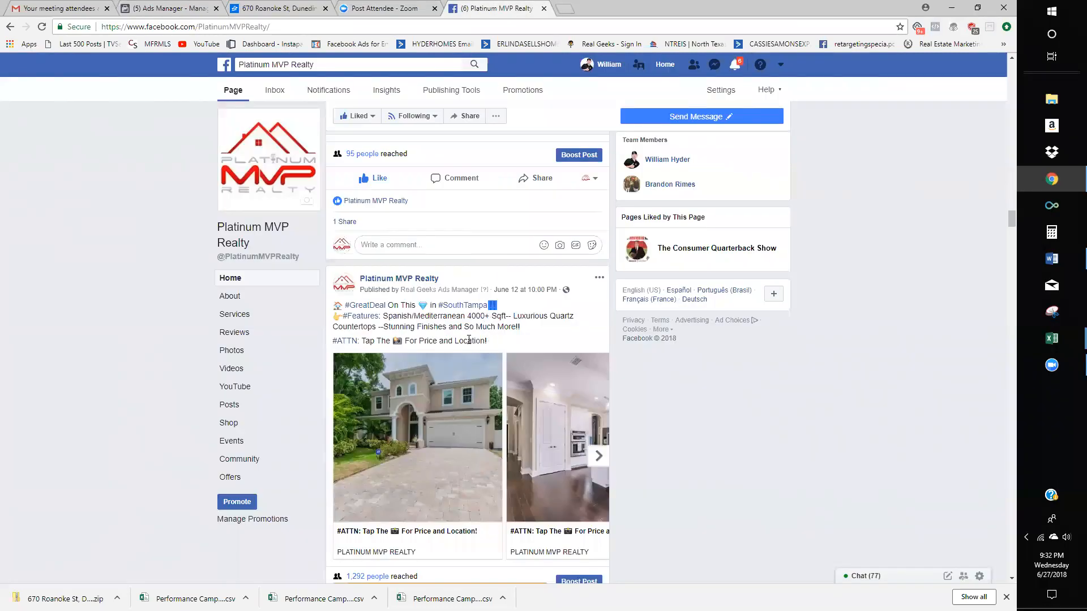
- Check the ad draft's 'Has to Offer!' line, then go back to the Facebook page
click(388, 8)
click(280, 8)
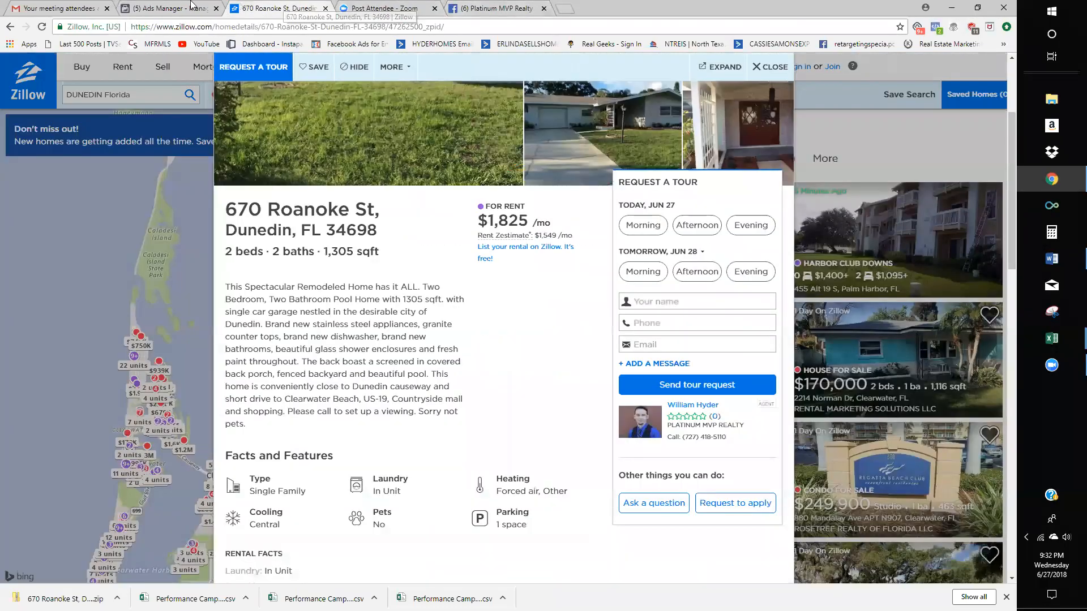
click(192, 7)
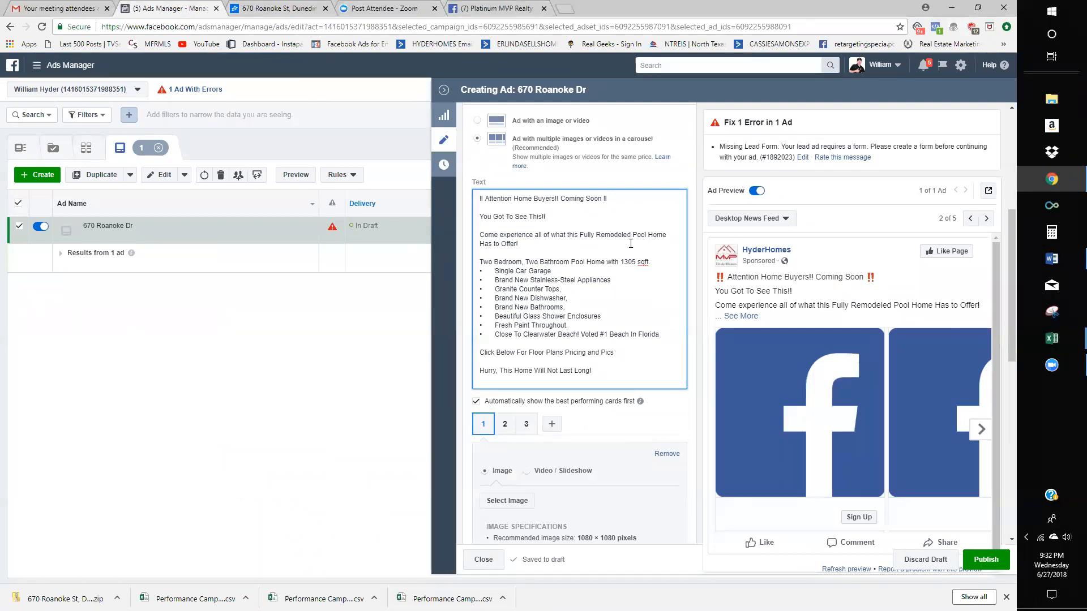
click(508, 243)
click(482, 6)
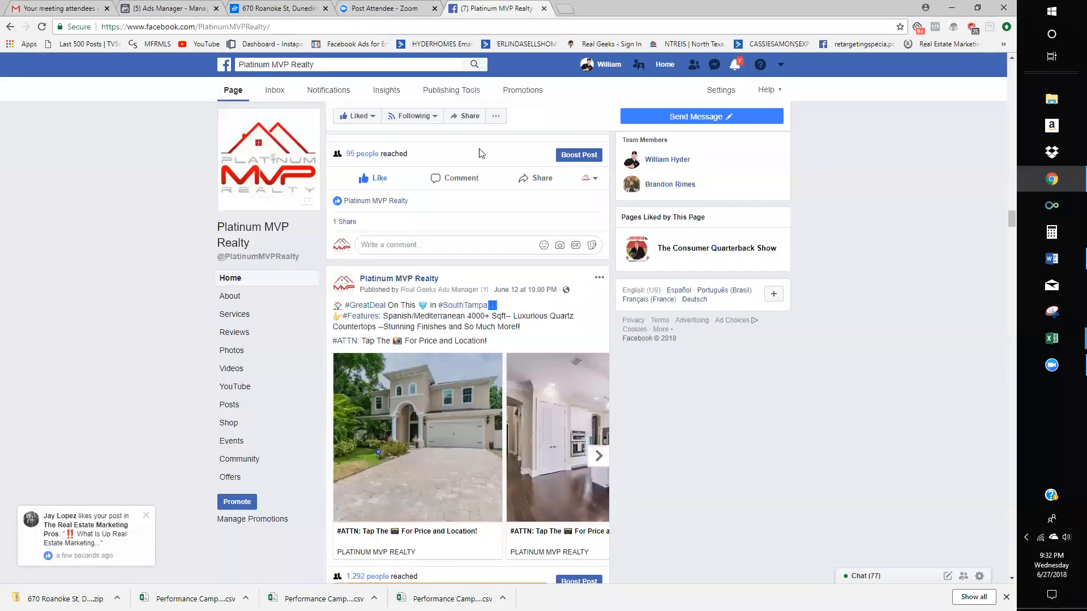
- Search 'the real' to open The Real Estate Marketing Pros group and expand its post
click(324, 66)
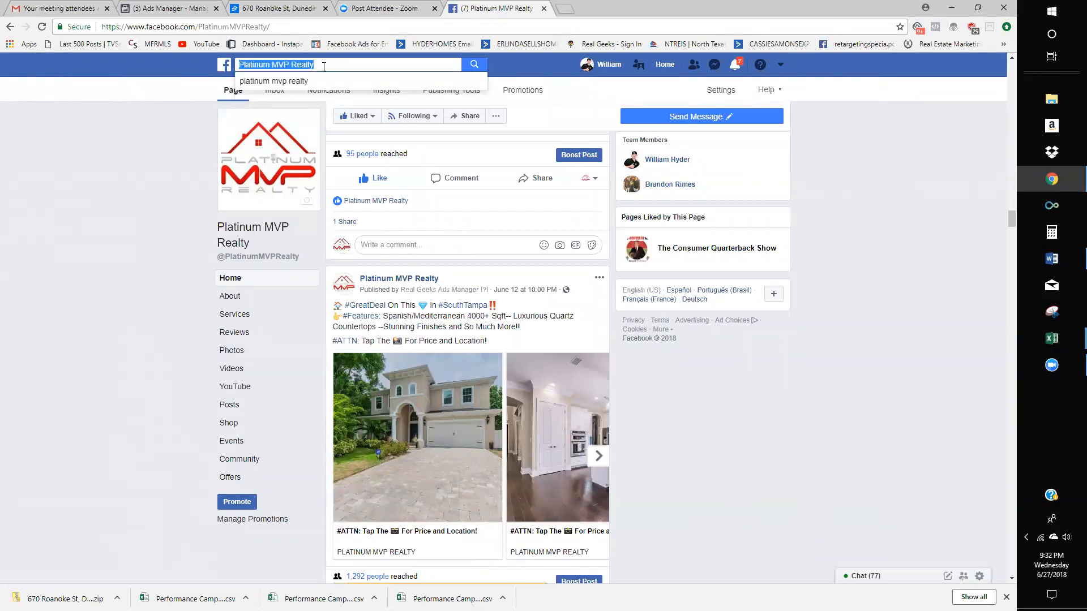
text(the real)
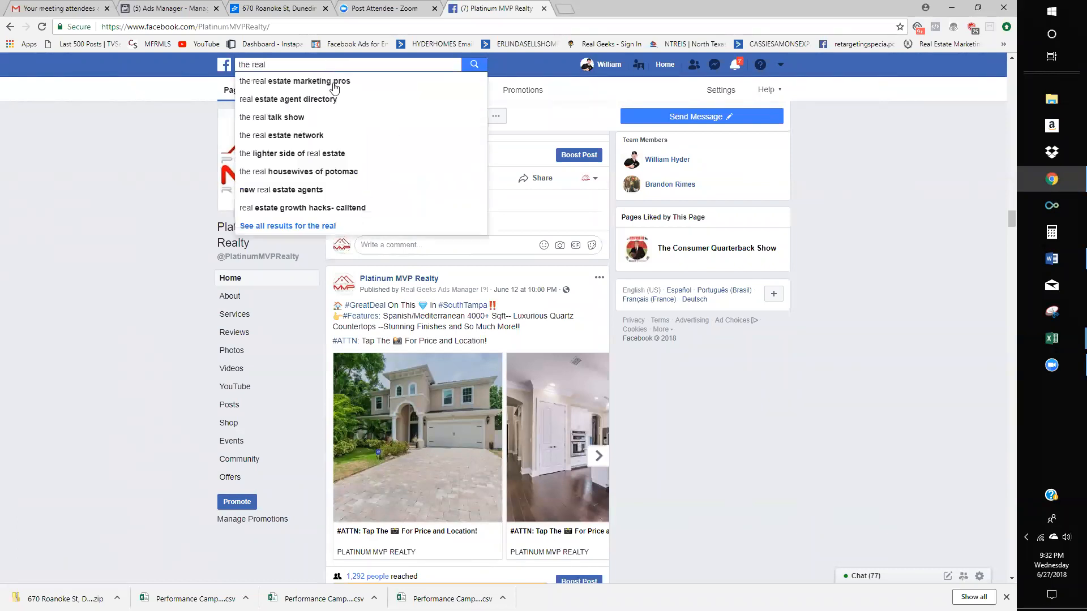
click(334, 85)
click(467, 150)
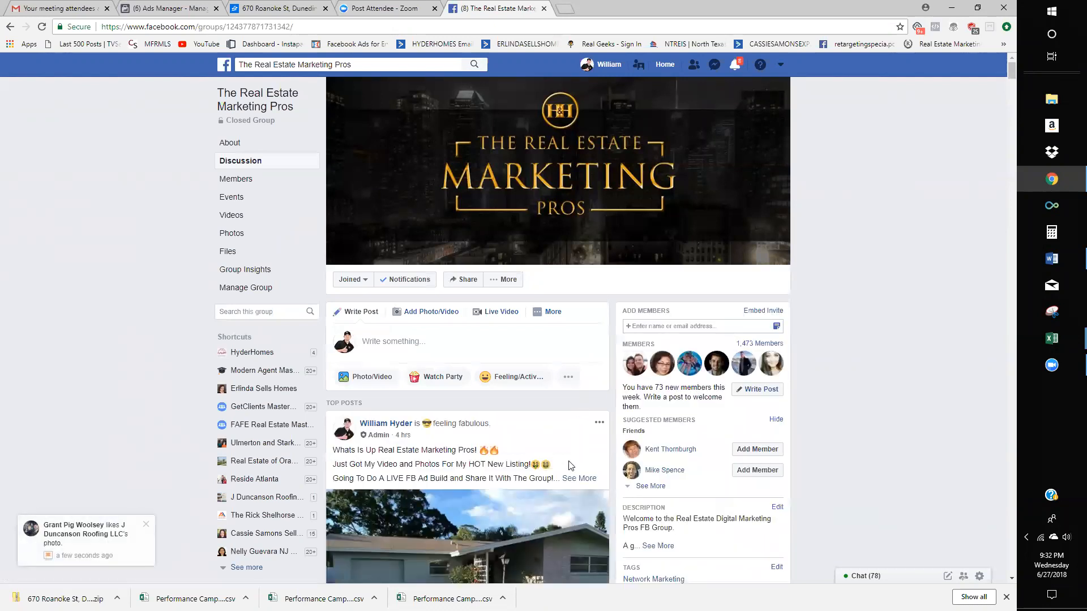
scroll(578, 428, down, 2)
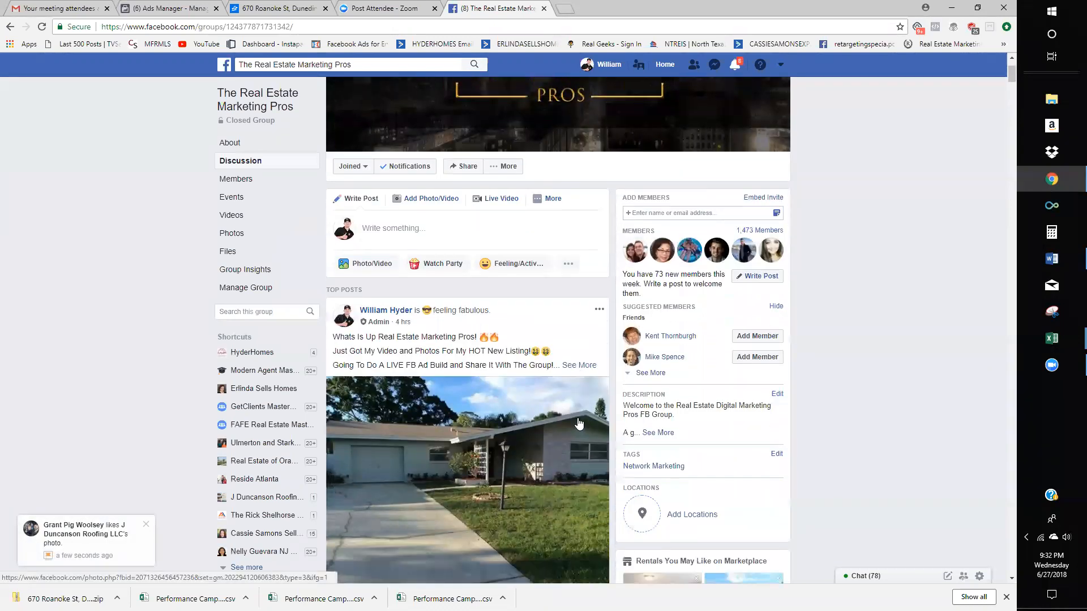
click(578, 365)
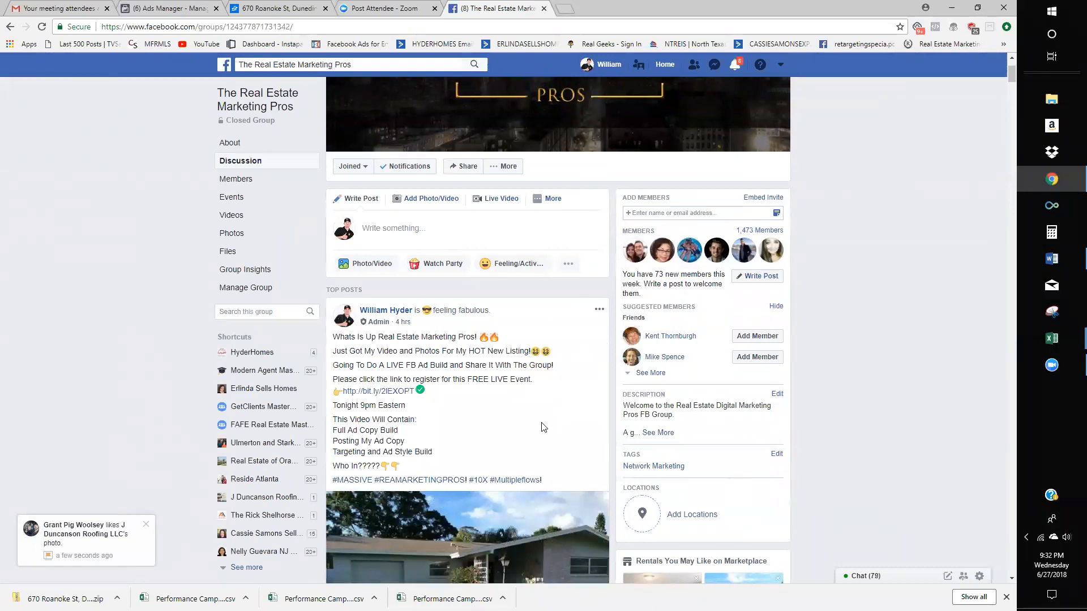
- Copy the two pointing-down emojis after 'Who In?????' and place the caret in the ad text
drag(407, 470, 381, 467)
key(ctrl+c)
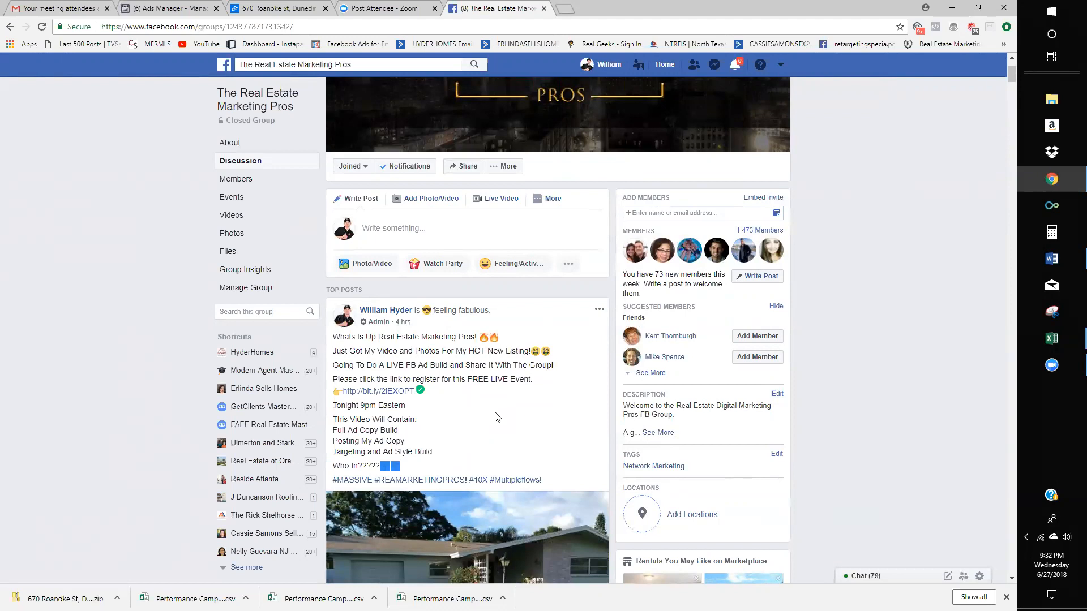
click(483, 440)
click(277, 8)
drag(428, 285, 225, 283)
click(172, 8)
click(602, 293)
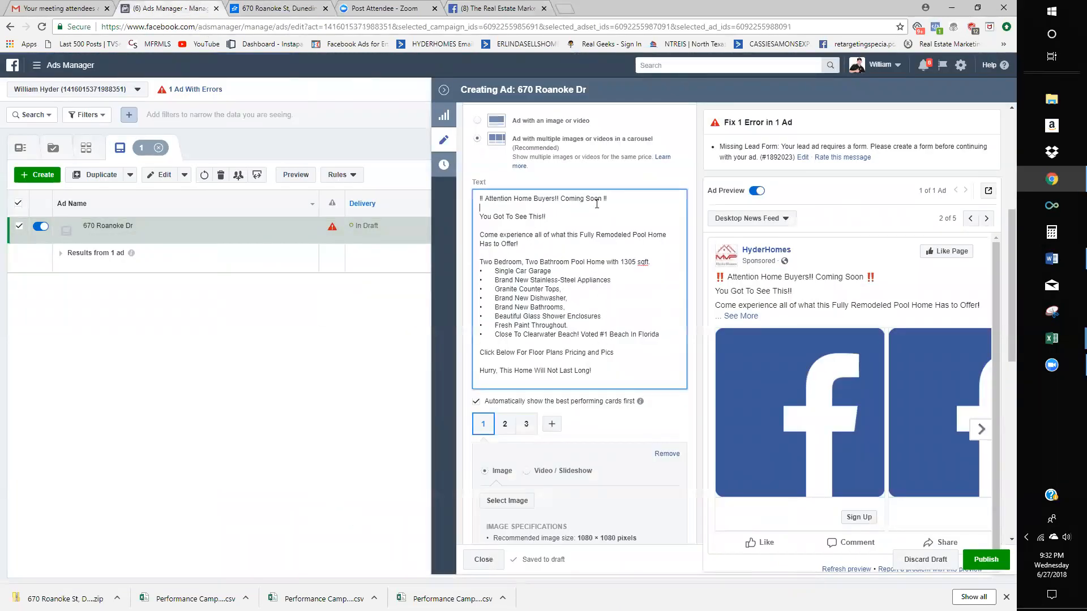
- Move the pasted pointing-down emojis from after 'Coming Soon' to after 'You Got To See This!!'
key(ctrl+v)
drag(631, 201, 608, 201)
key(ctrl+c)
key(BackSpace)
click(564, 217)
key(ctrl+v)
click(588, 280)
scroll(569, 405, down, 2)
scroll(554, 399, down, 2)
- Start uploading a new image for card 1 and browse the Desktop folder
click(508, 272)
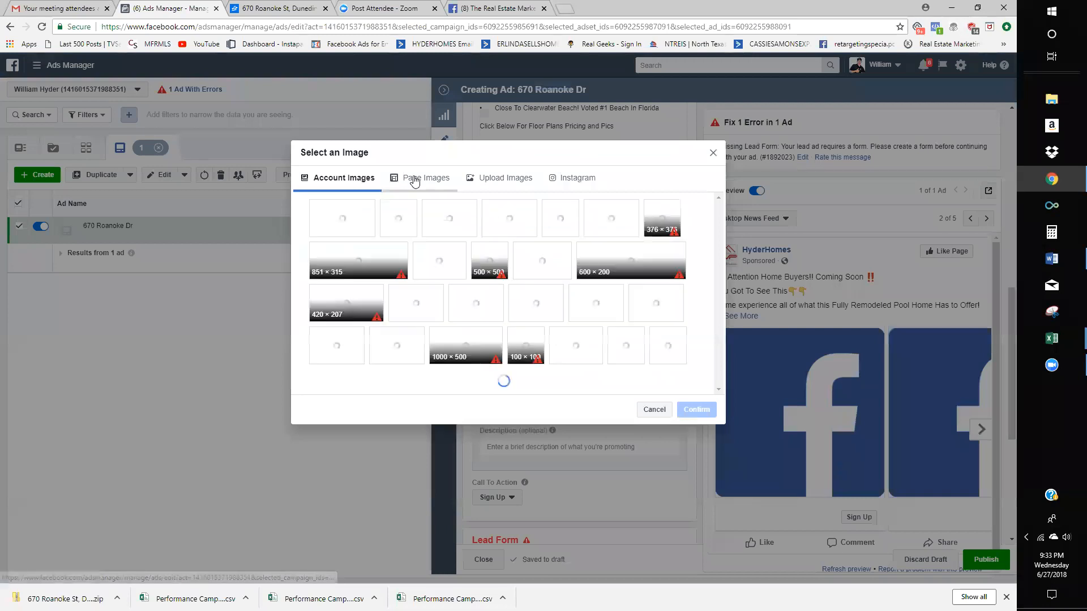
click(521, 179)
click(485, 310)
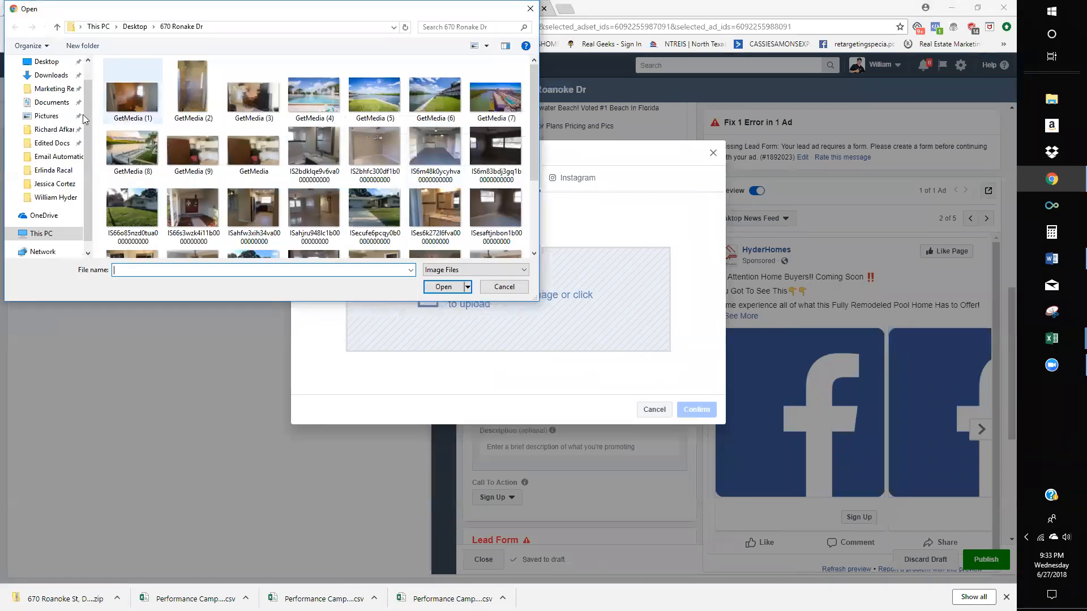
click(47, 61)
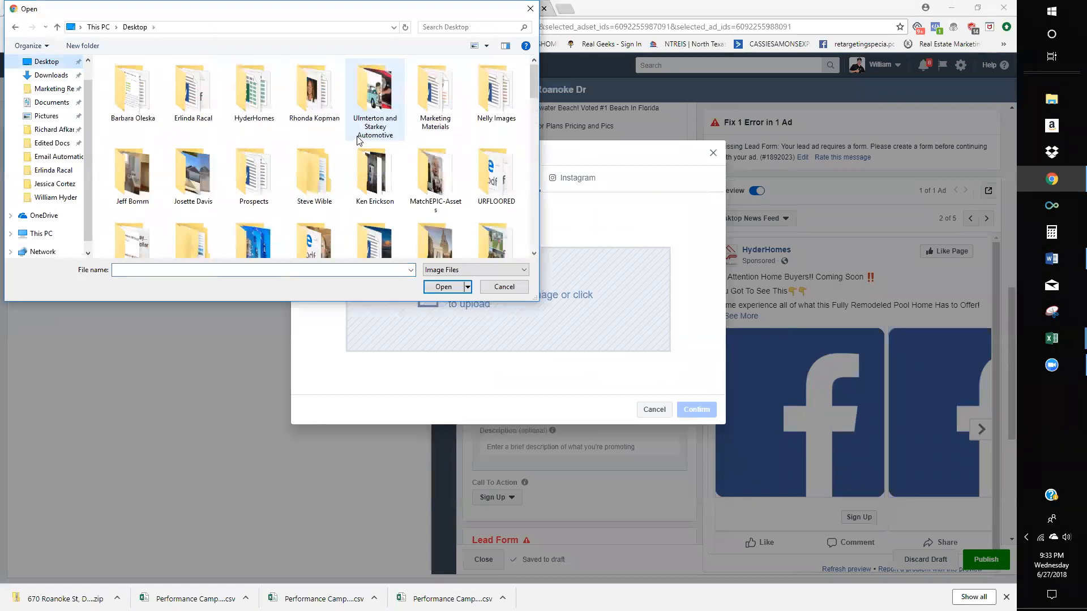
scroll(362, 204, up, 1)
scroll(361, 202, down, 3)
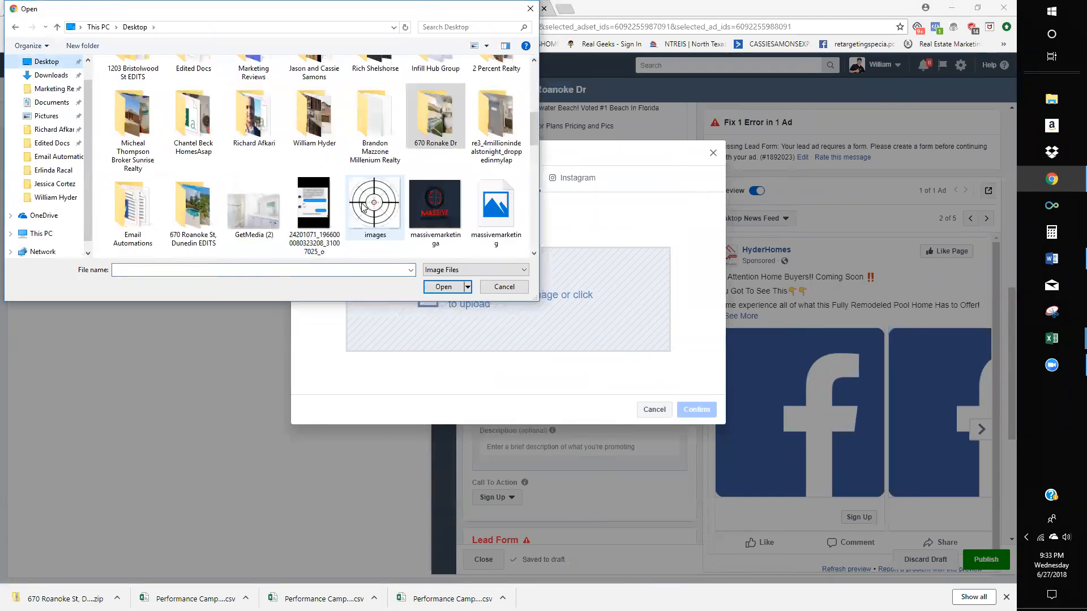
scroll(319, 249, down, 6)
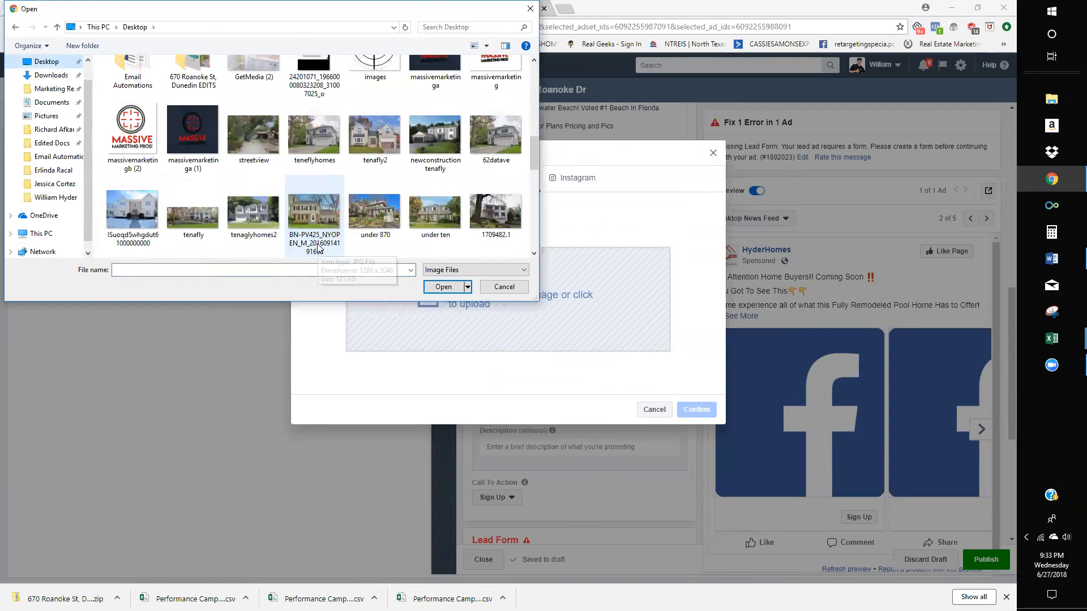
scroll(321, 243, down, 5)
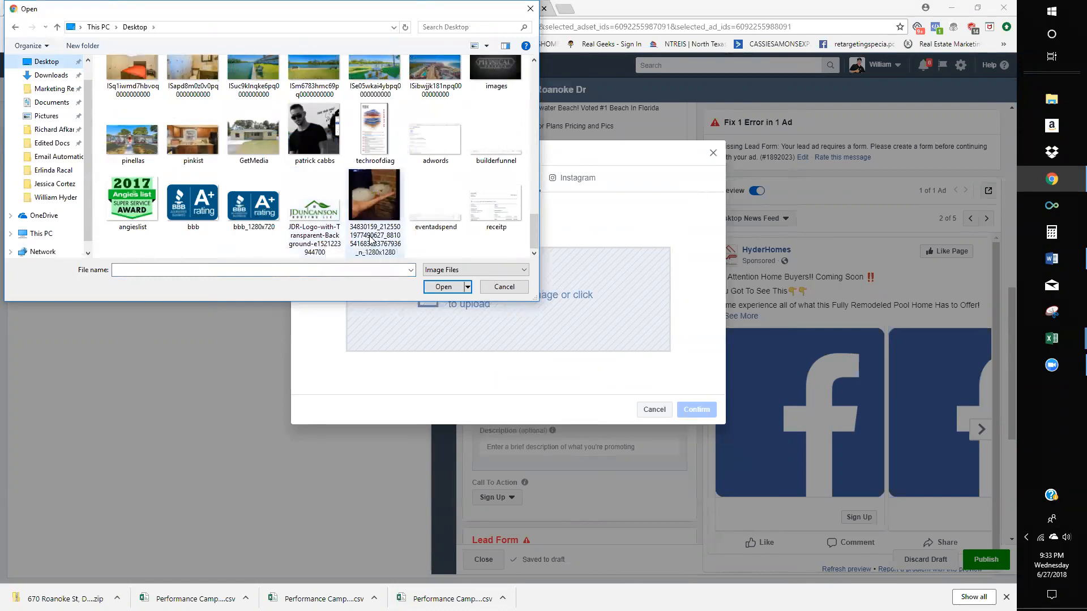
scroll(363, 232, up, 5)
scroll(355, 224, up, 5)
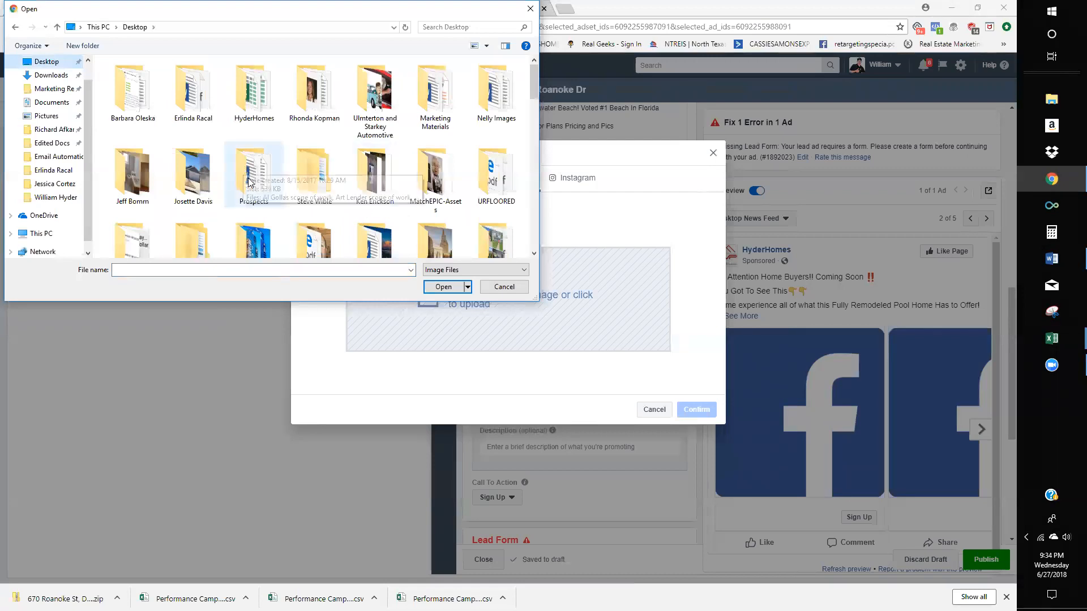
scroll(189, 162, down, 2)
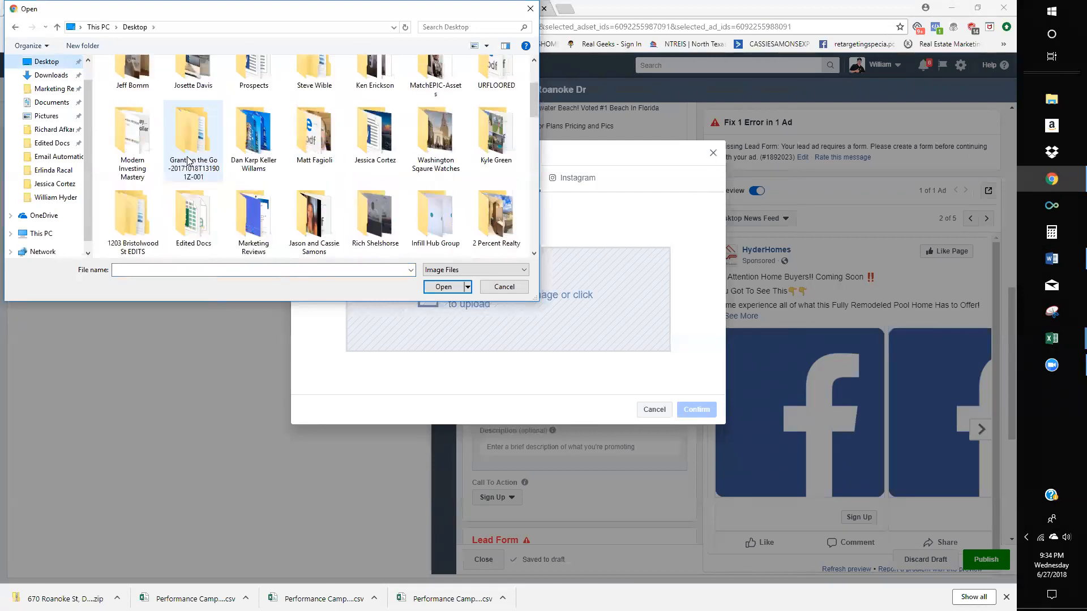
scroll(188, 162, down, 2)
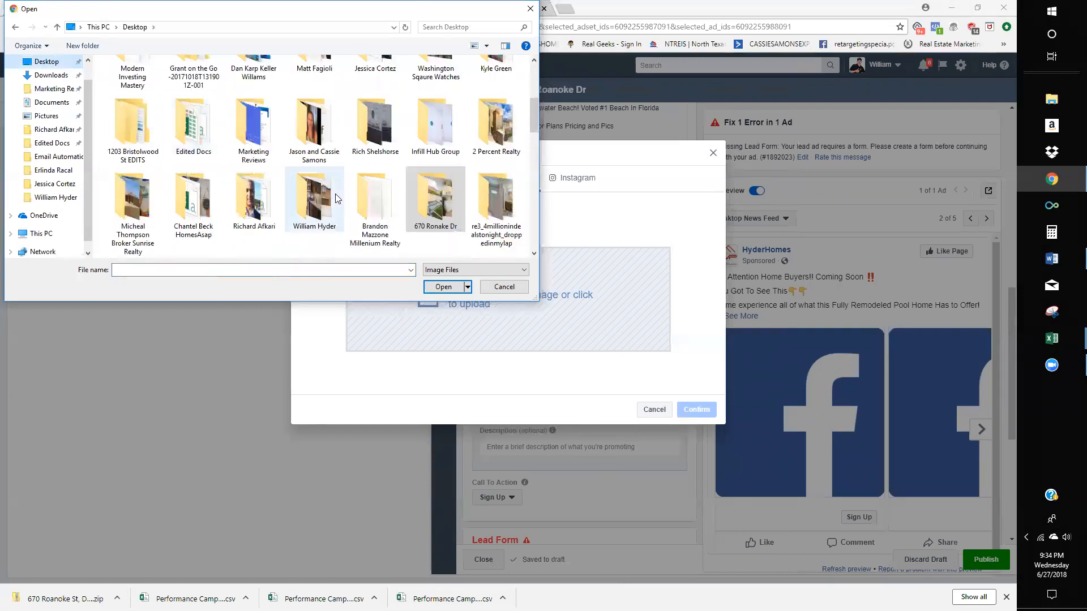
scroll(335, 195, down, 2)
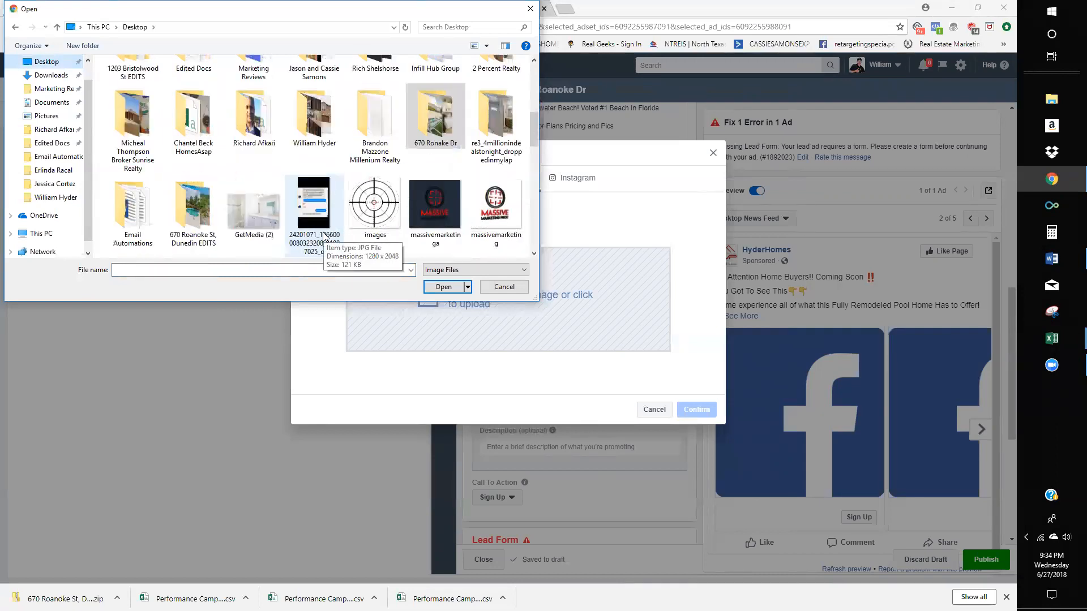
scroll(324, 236, down, 2)
scroll(326, 235, up, 5)
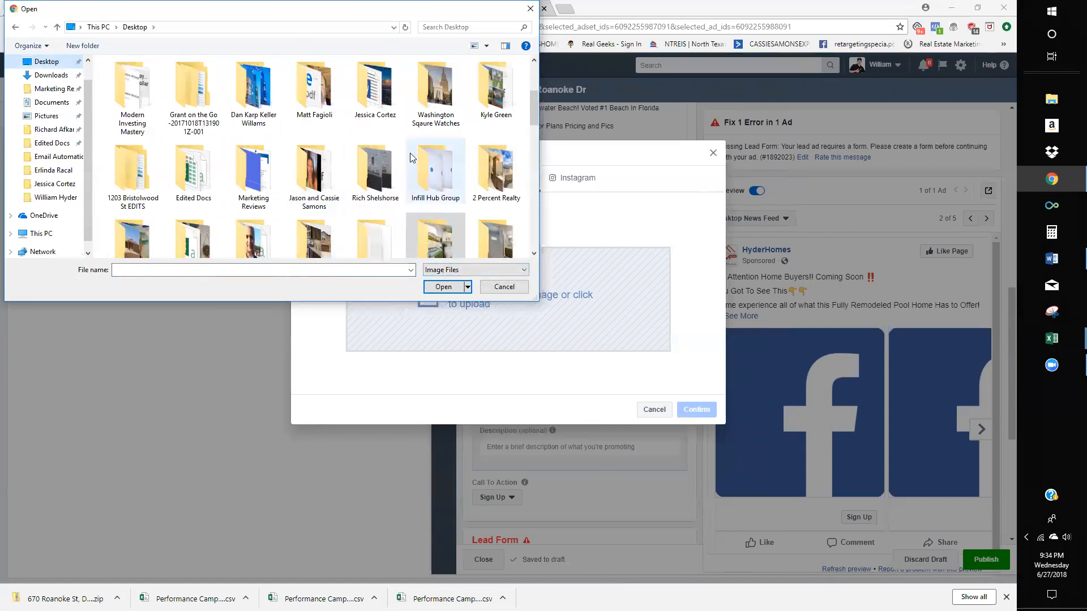
scroll(234, 123, down, 1)
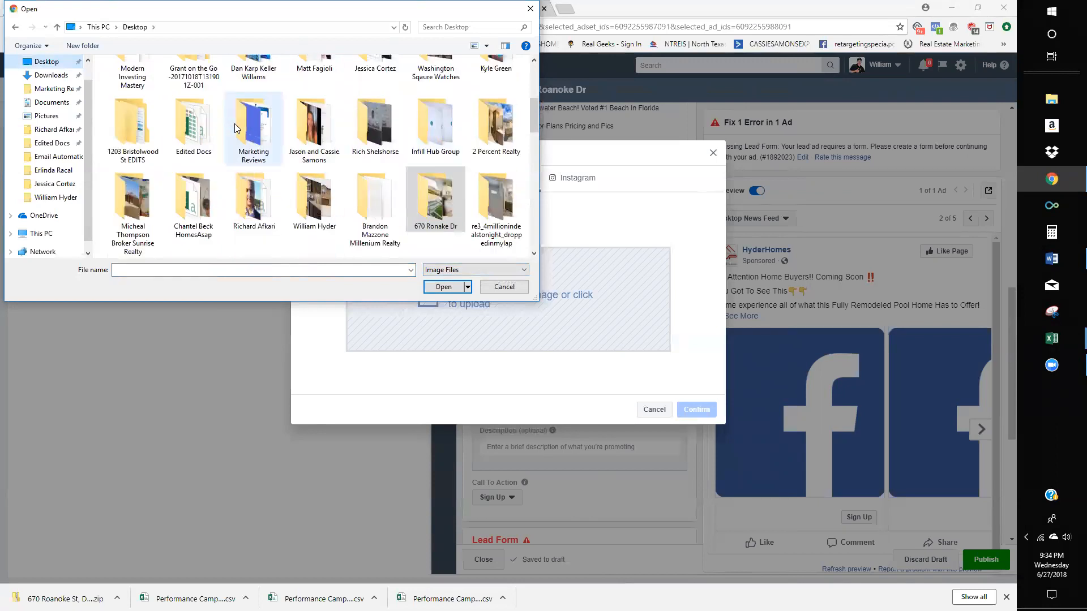
scroll(355, 153, down, 2)
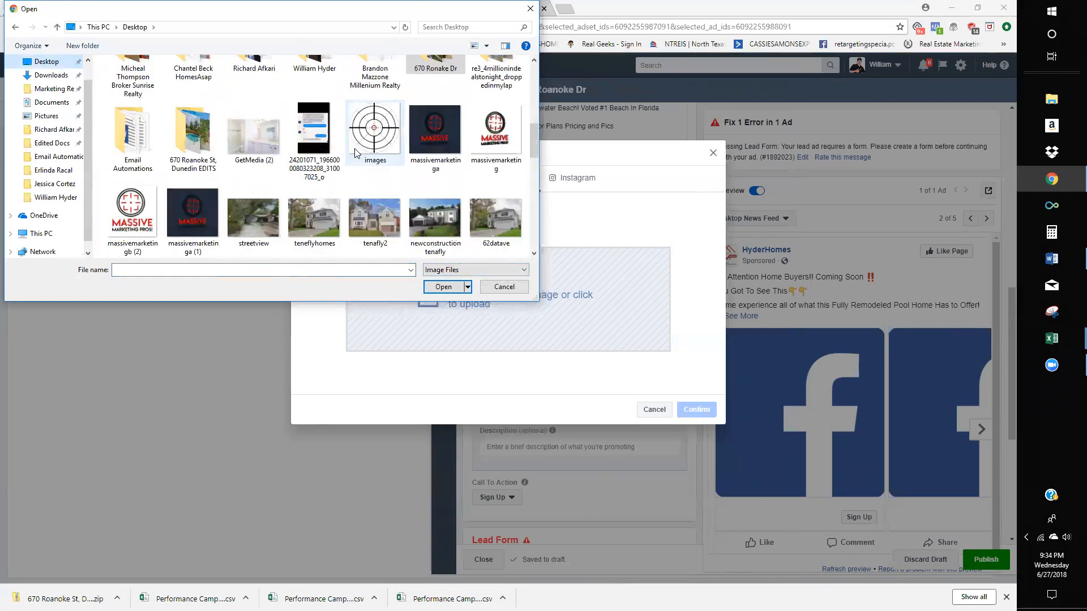
scroll(355, 153, up, 1)
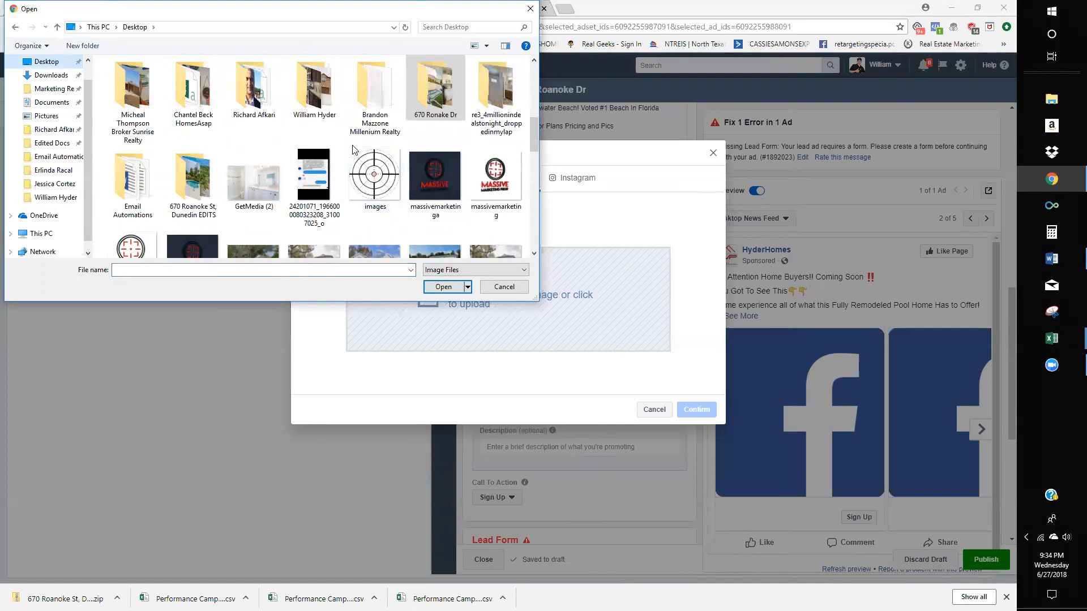
scroll(352, 149, down, 1)
scroll(353, 150, down, 1)
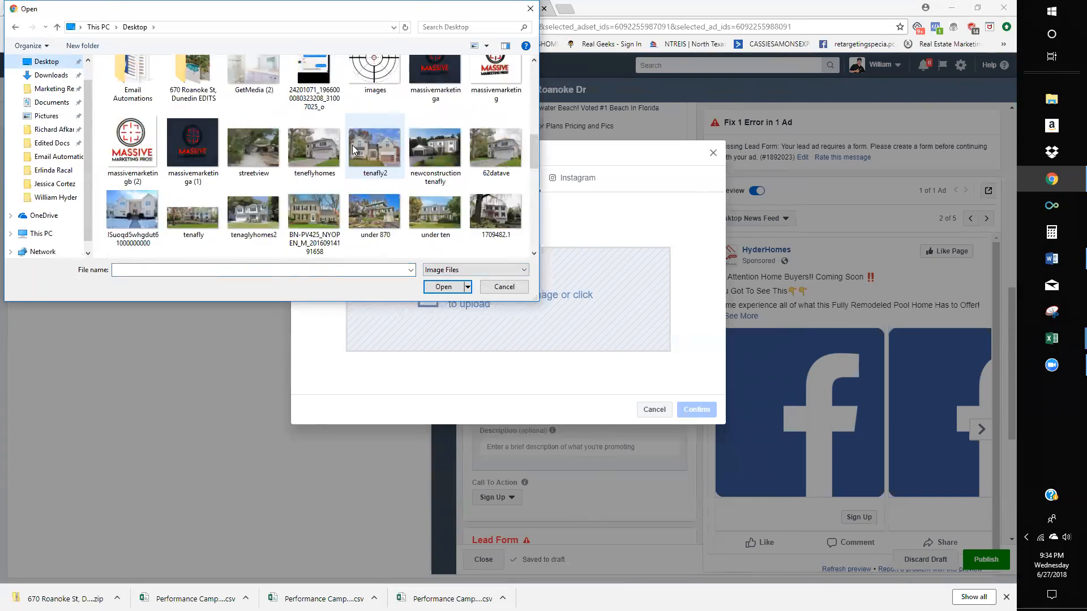
scroll(353, 150, down, 3)
scroll(353, 150, down, 2)
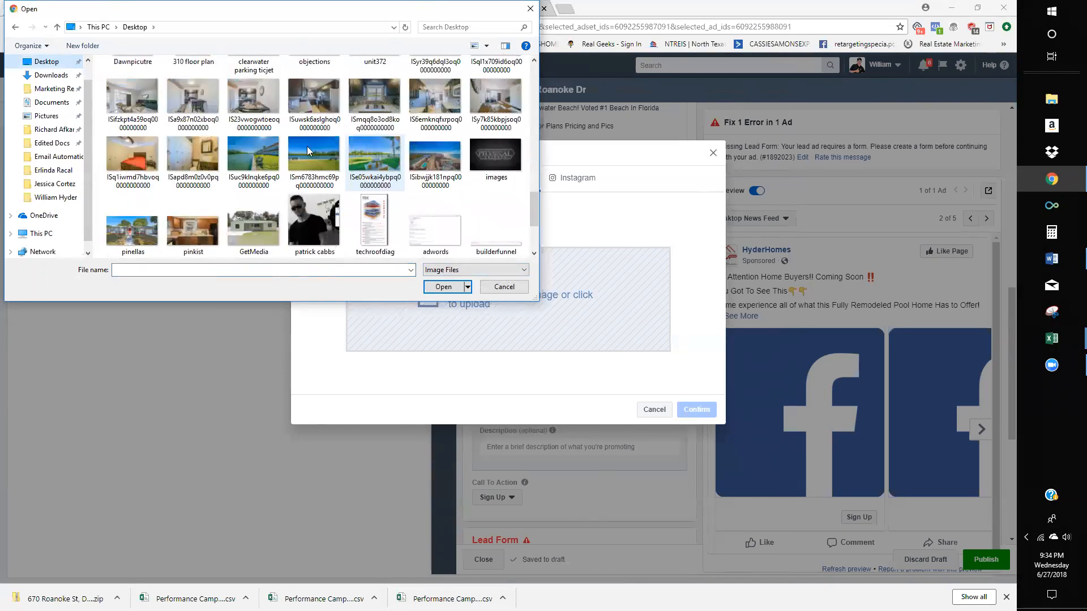
scroll(317, 153, up, 5)
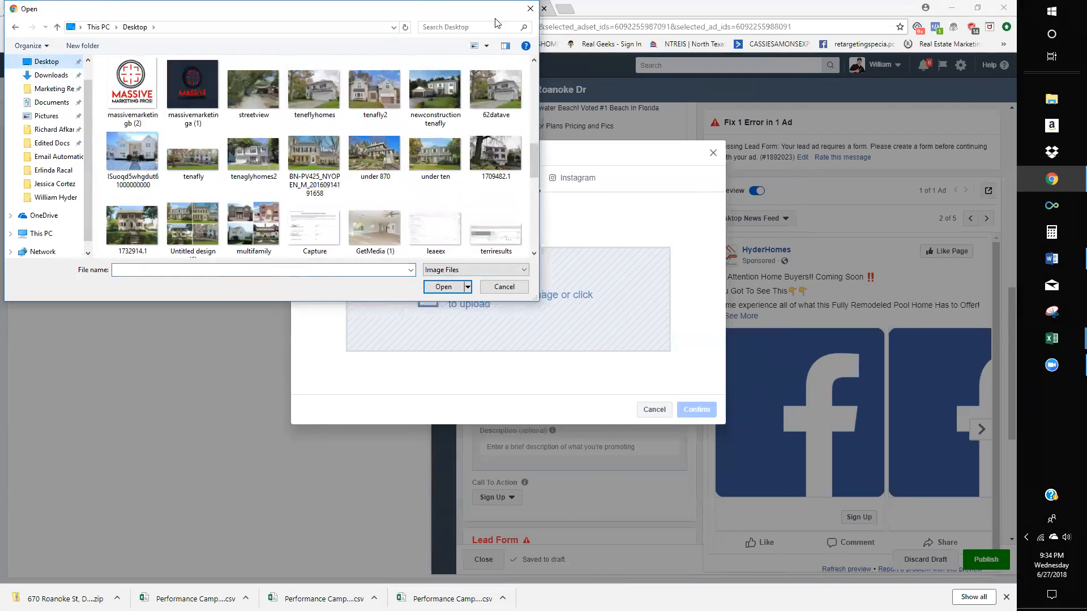
click(478, 28)
text(670)
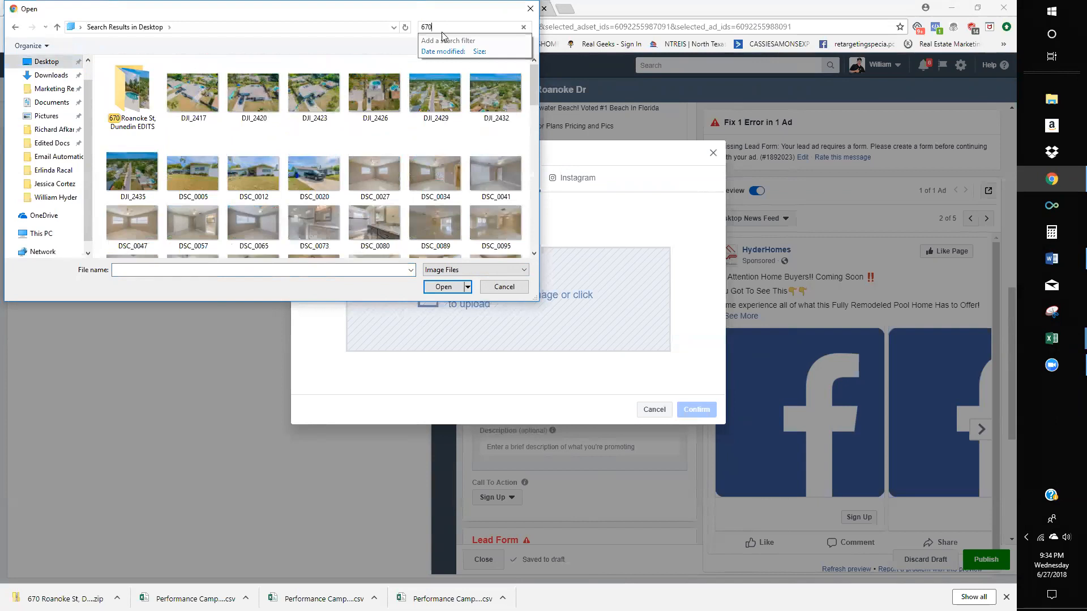
double_click(132, 93)
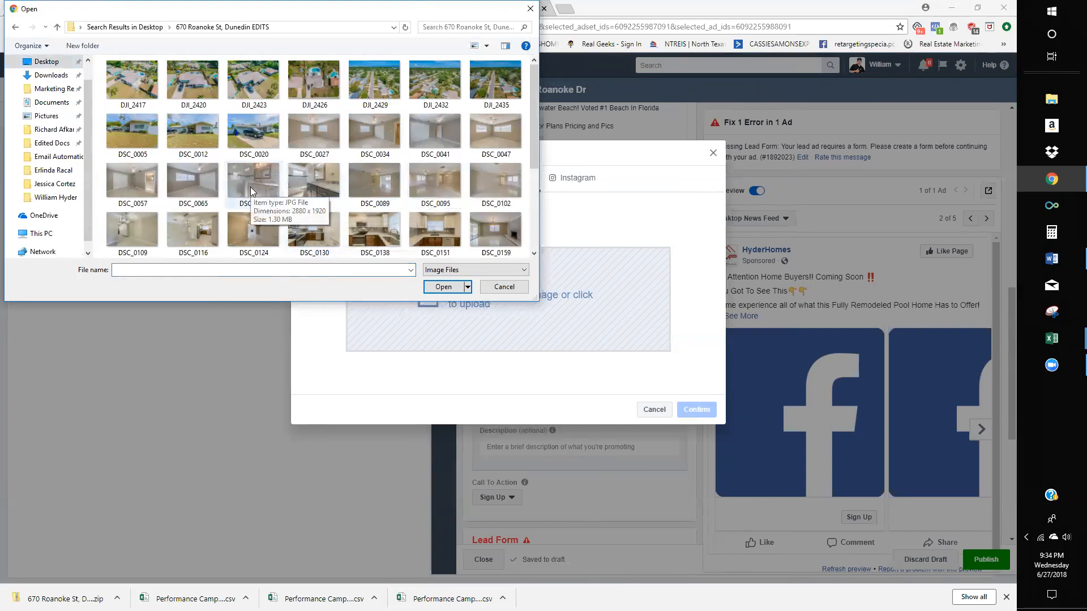
scroll(43, 108, up, 1)
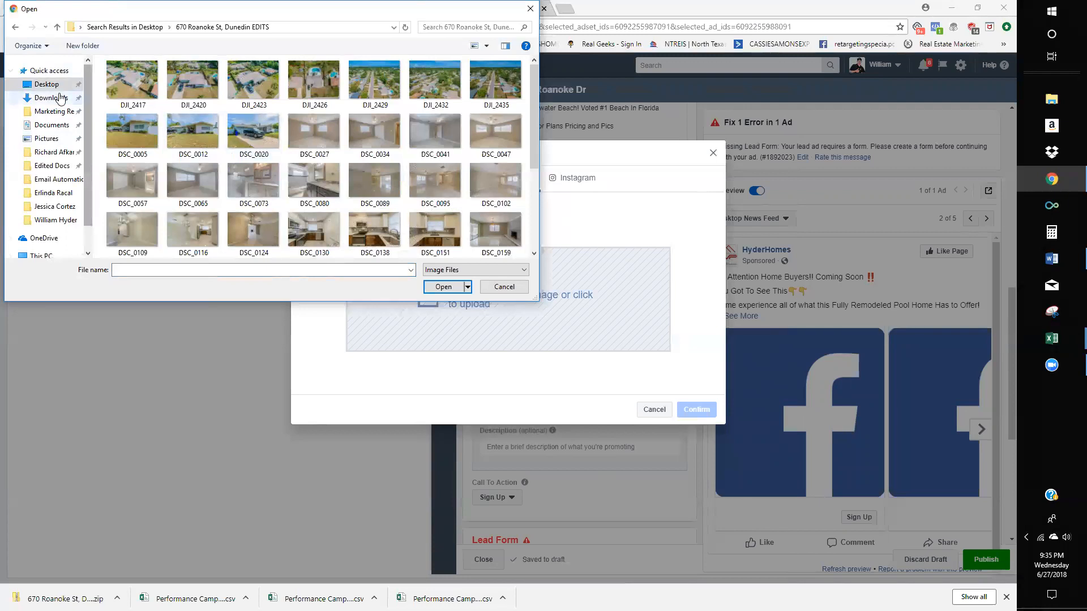
click(52, 98)
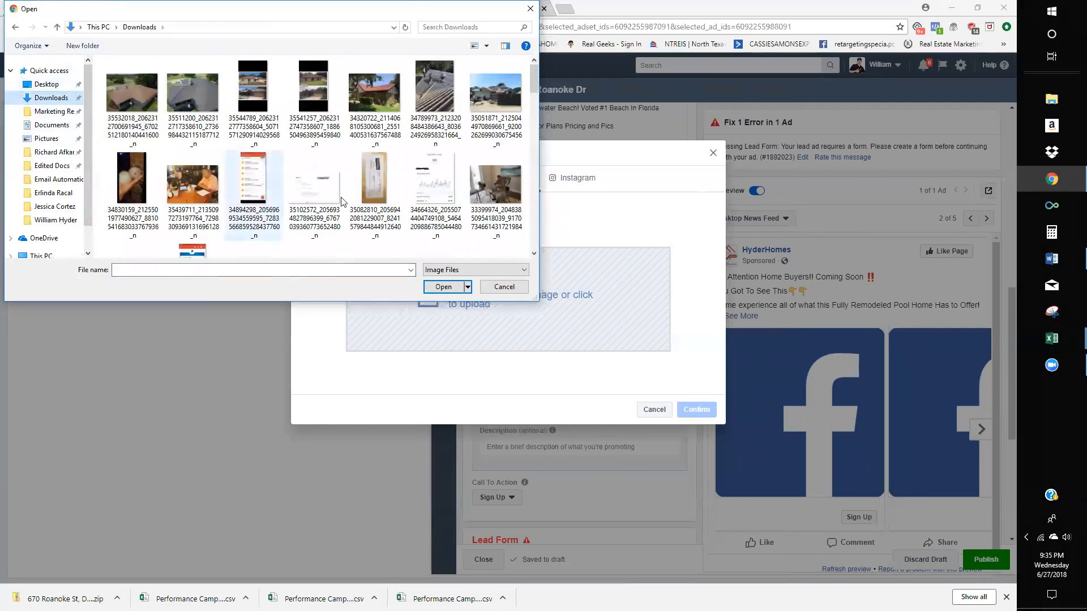
scroll(377, 207, down, 7)
scroll(377, 208, down, 8)
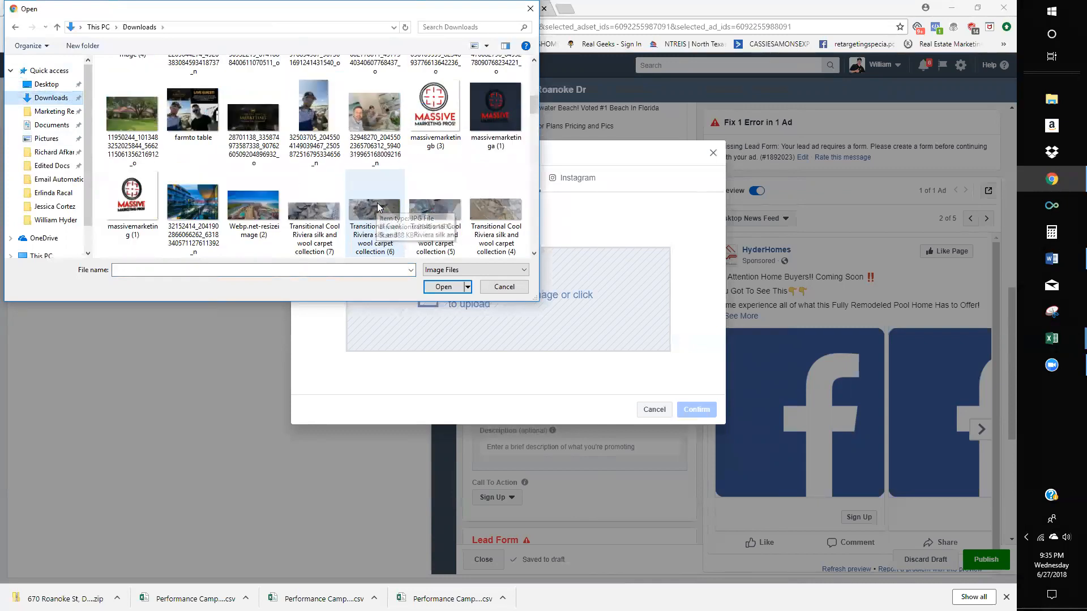
scroll(379, 207, down, 5)
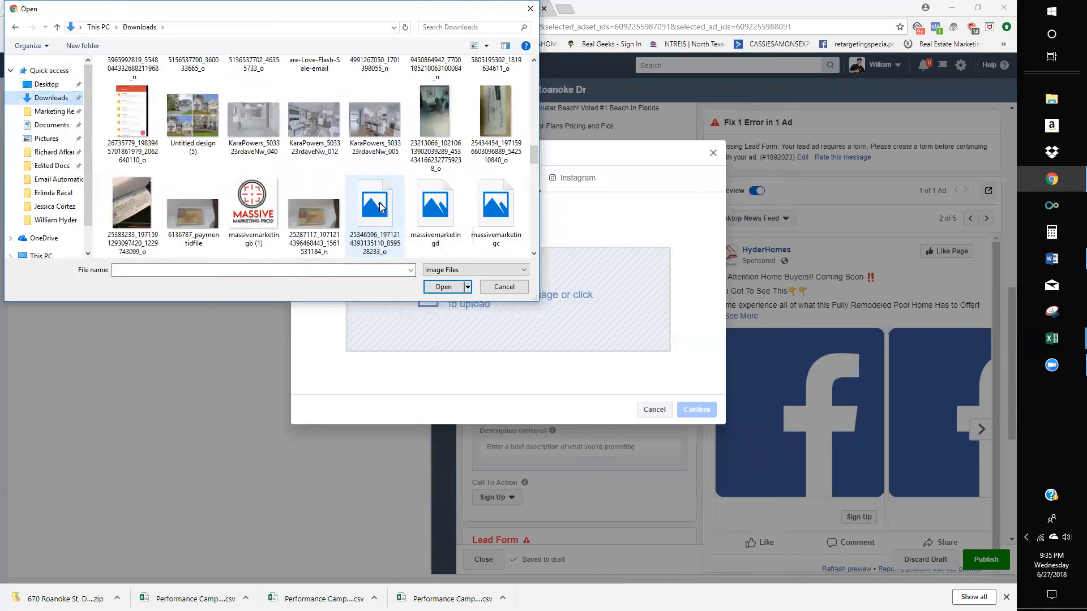
scroll(379, 203, down, 5)
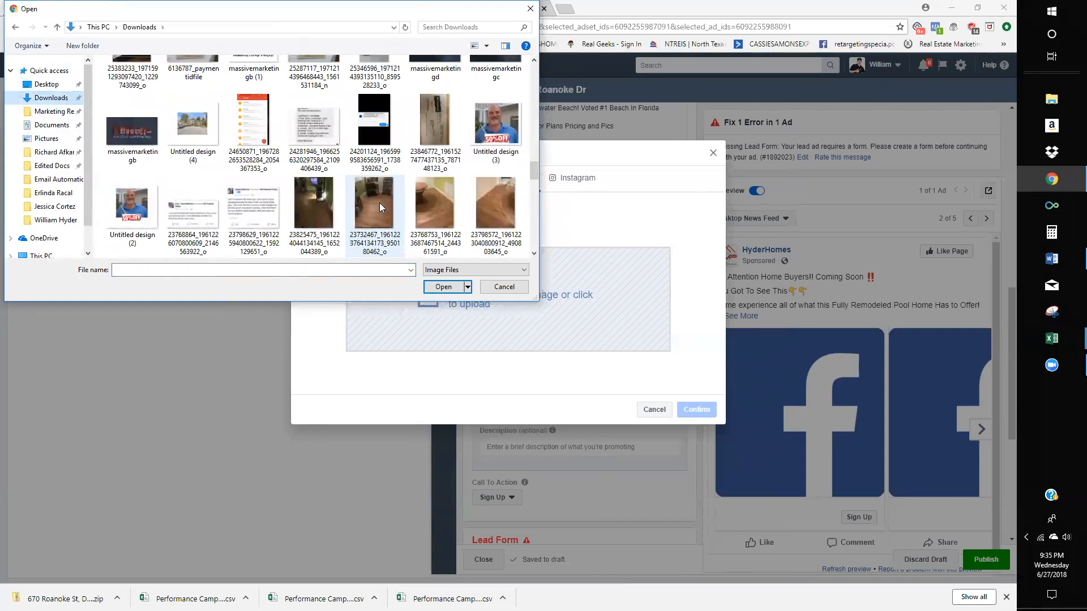
click(48, 70)
click(52, 86)
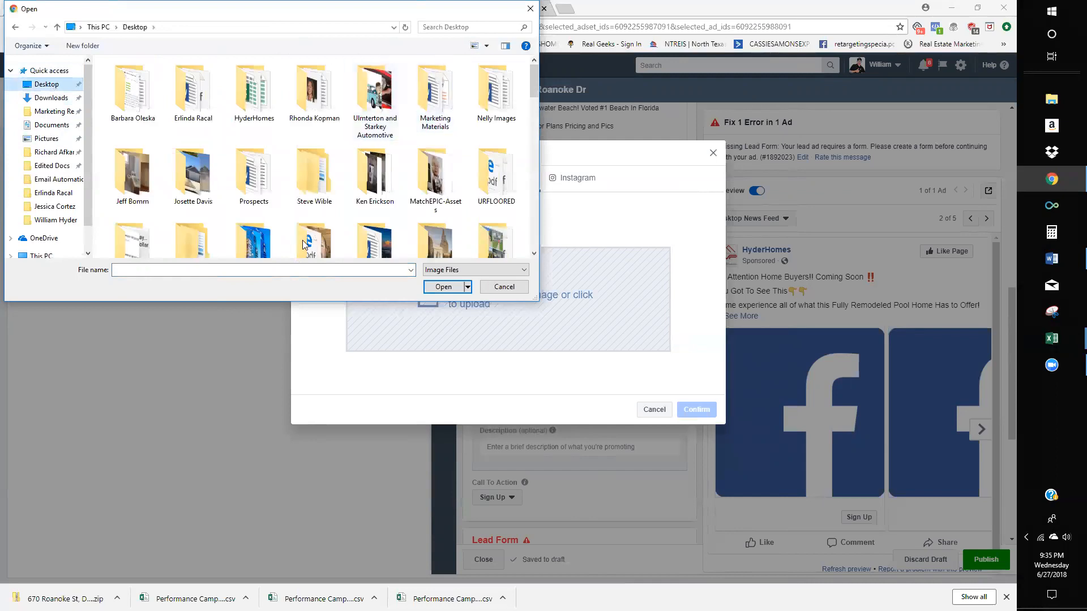
scroll(302, 240, down, 3)
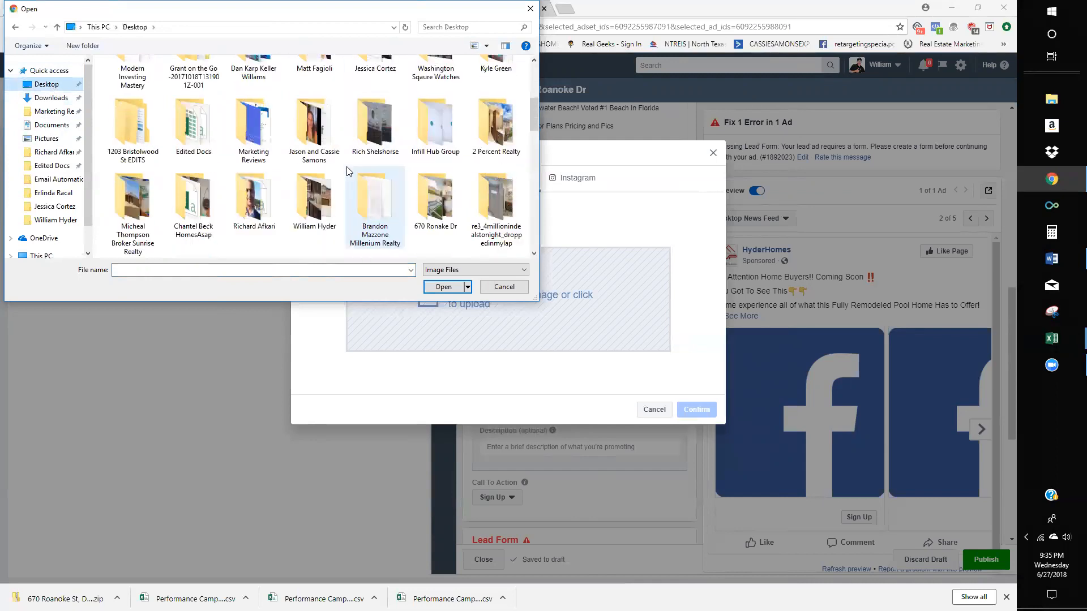
scroll(348, 171, down, 1)
double_click(441, 135)
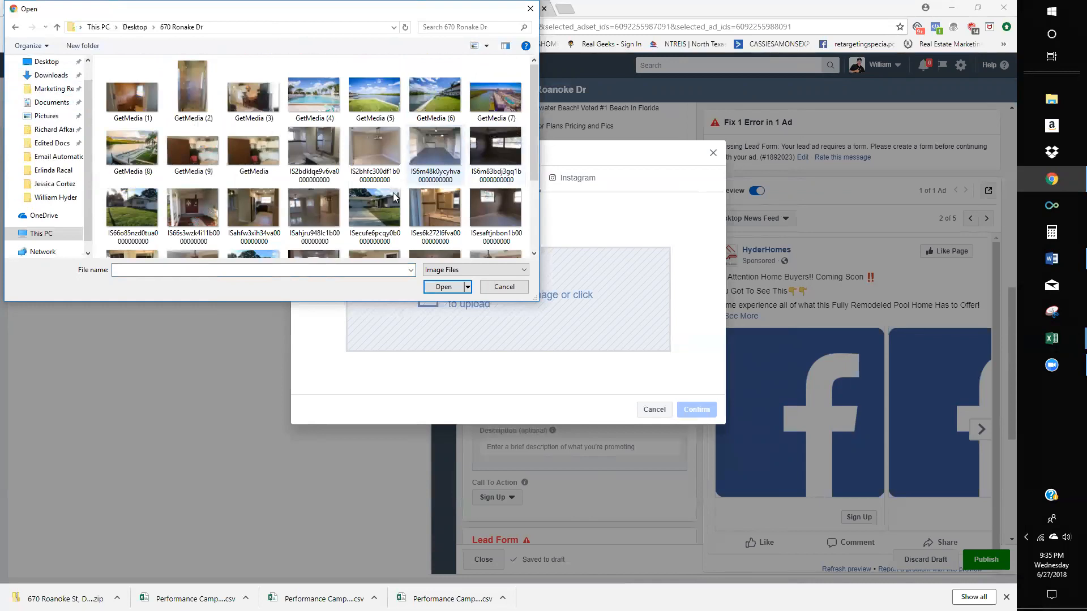
double_click(361, 215)
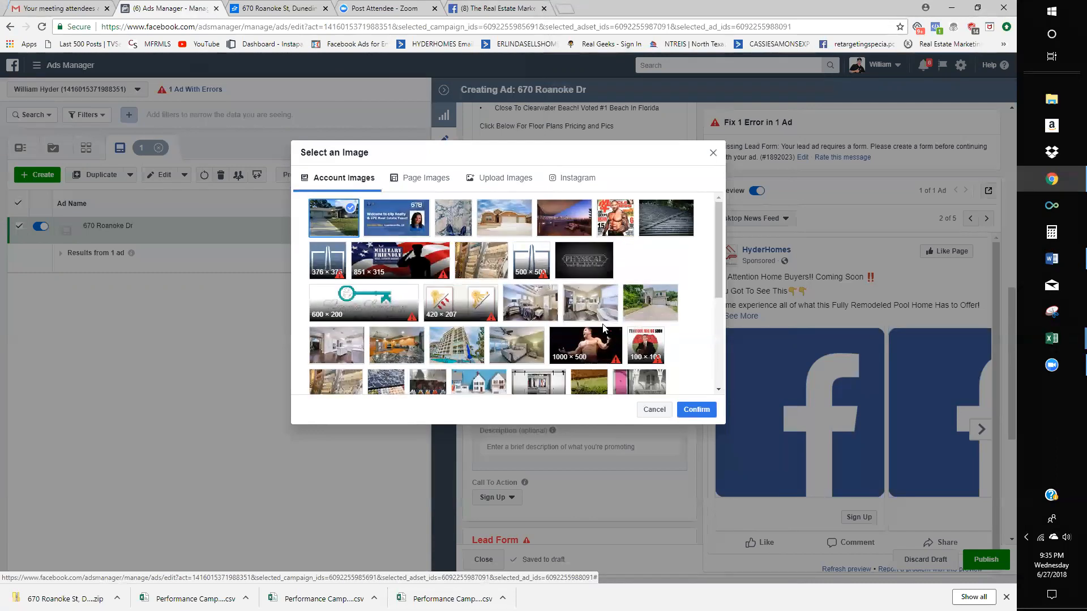
- Confirm the house photo for card 1 and flip through the carousel preview cards
click(698, 412)
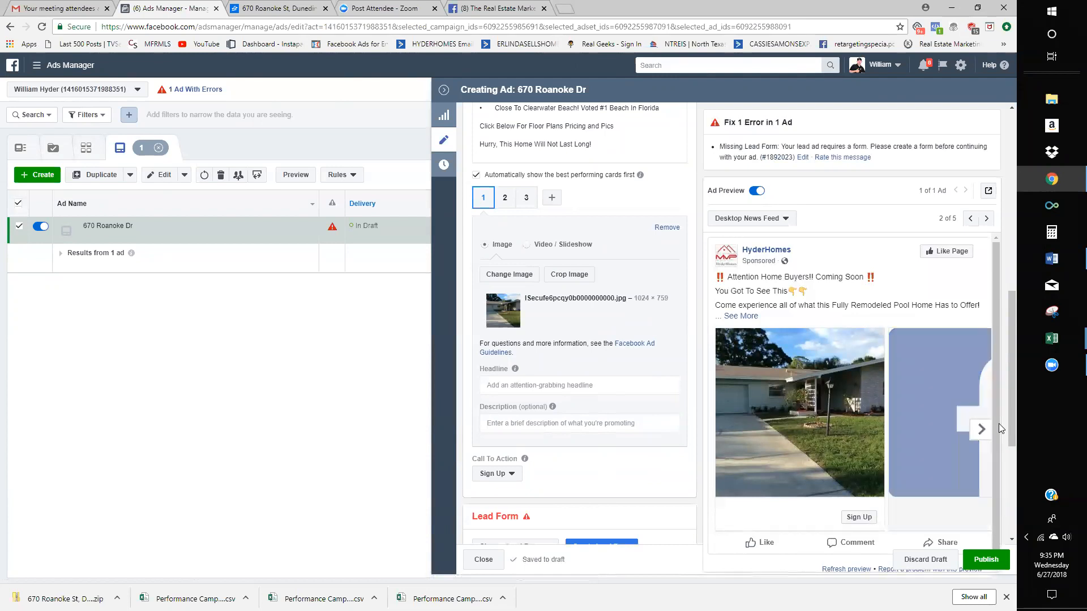
click(982, 430)
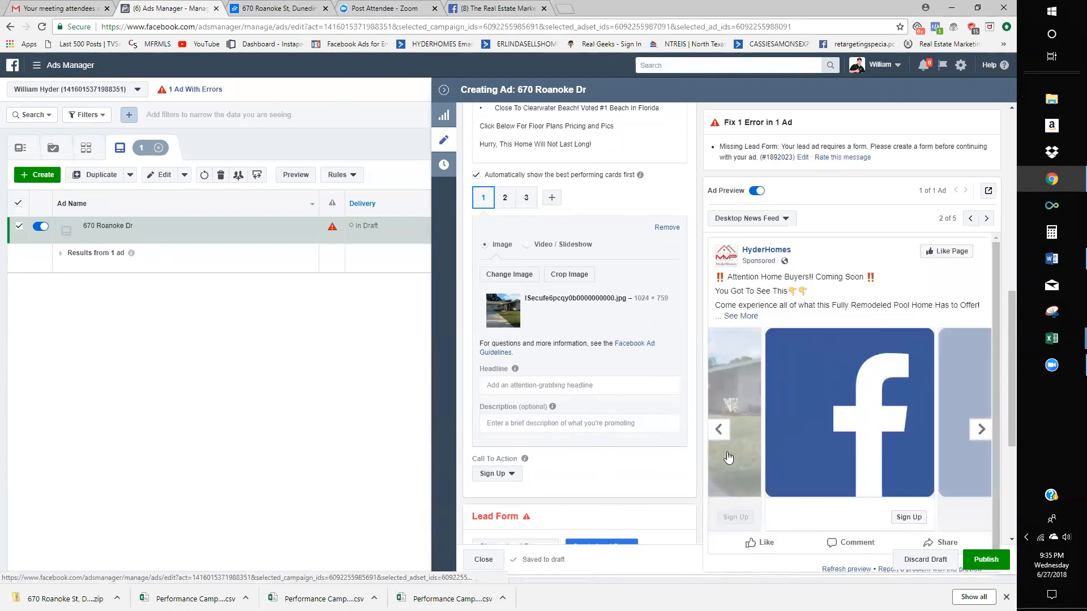
click(720, 435)
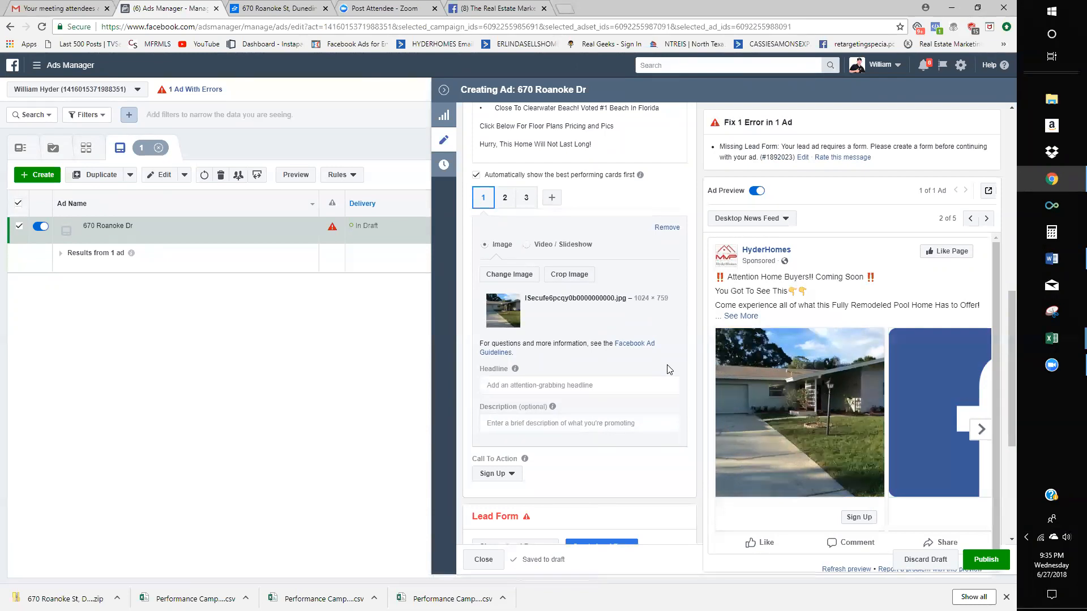
click(633, 385)
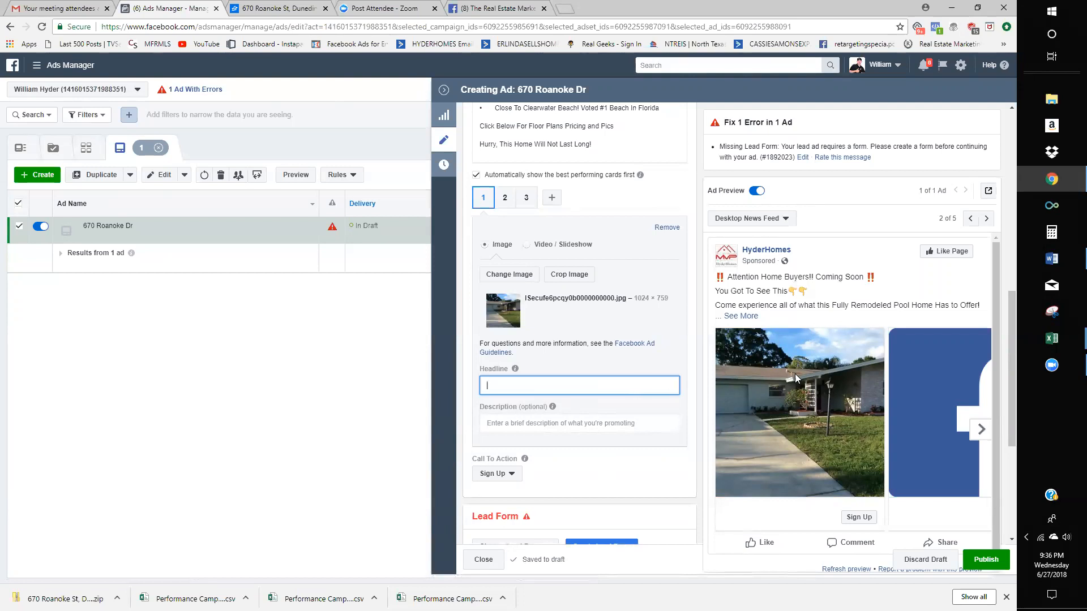
click(982, 435)
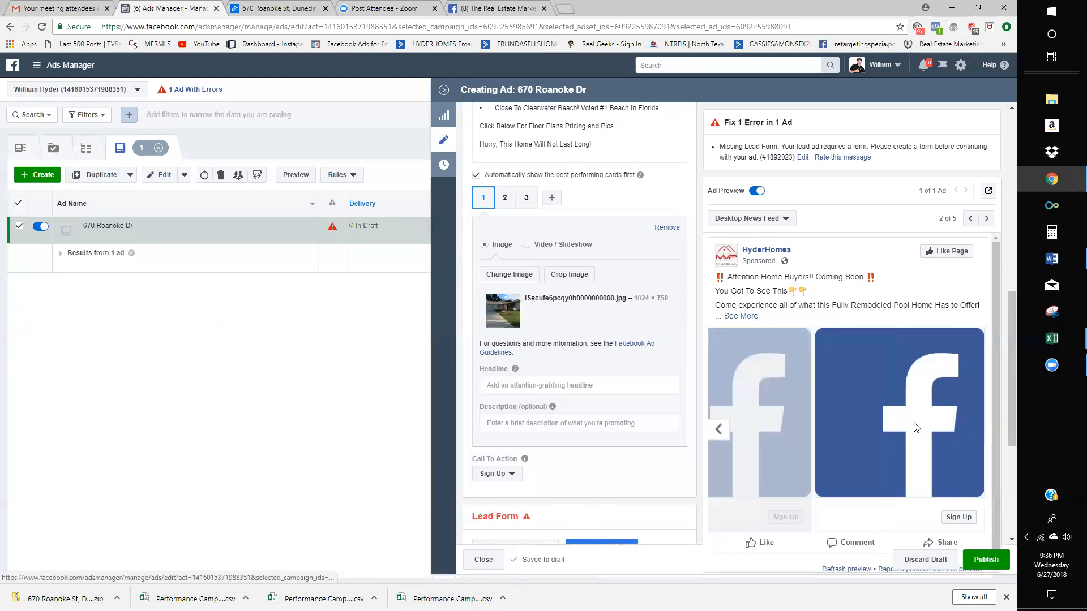
click(719, 429)
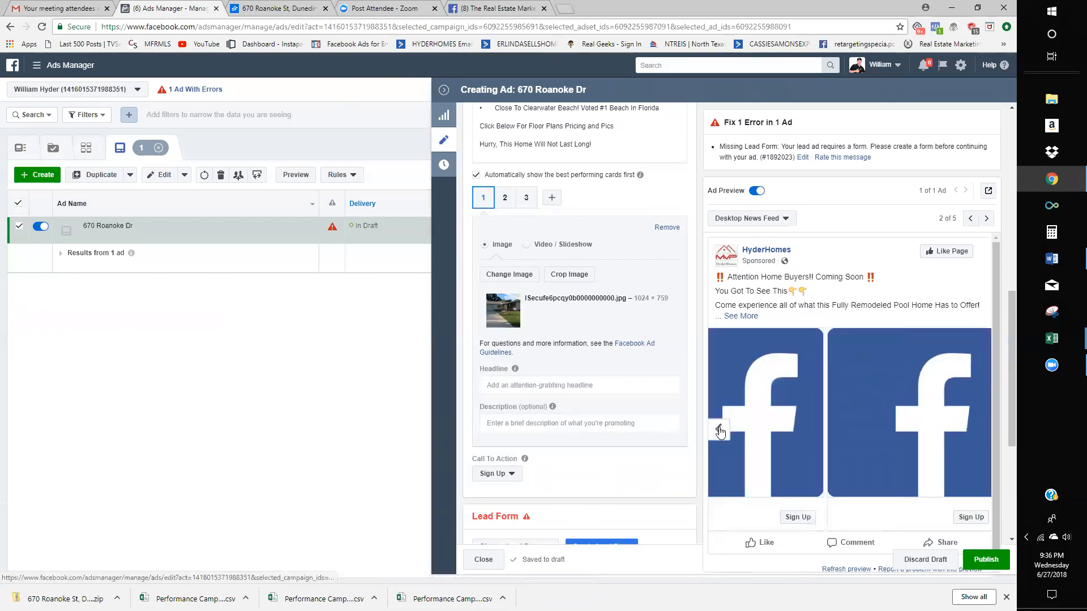
click(984, 430)
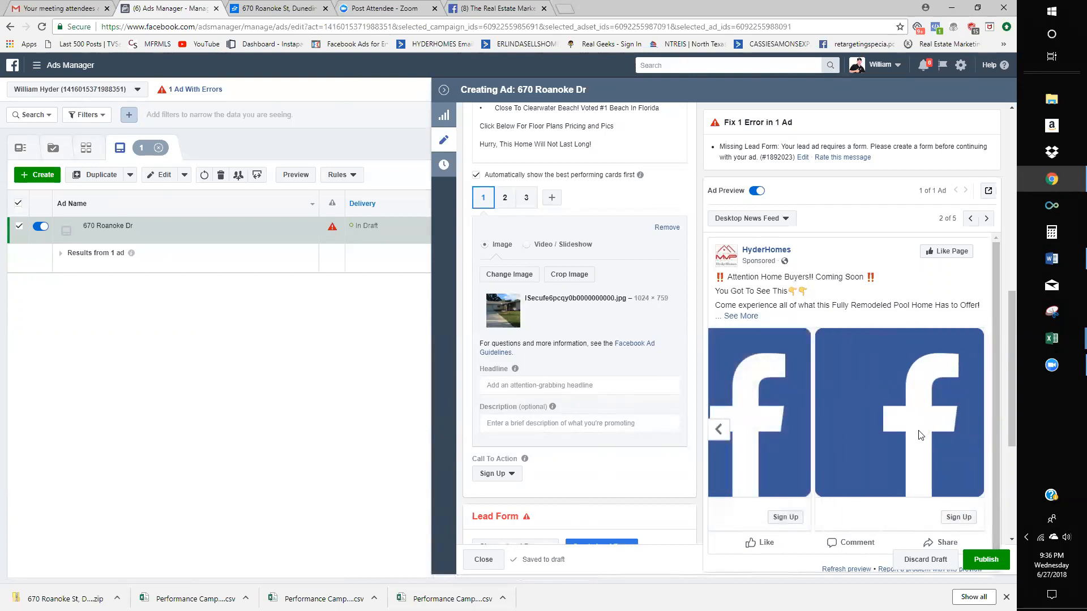
click(723, 430)
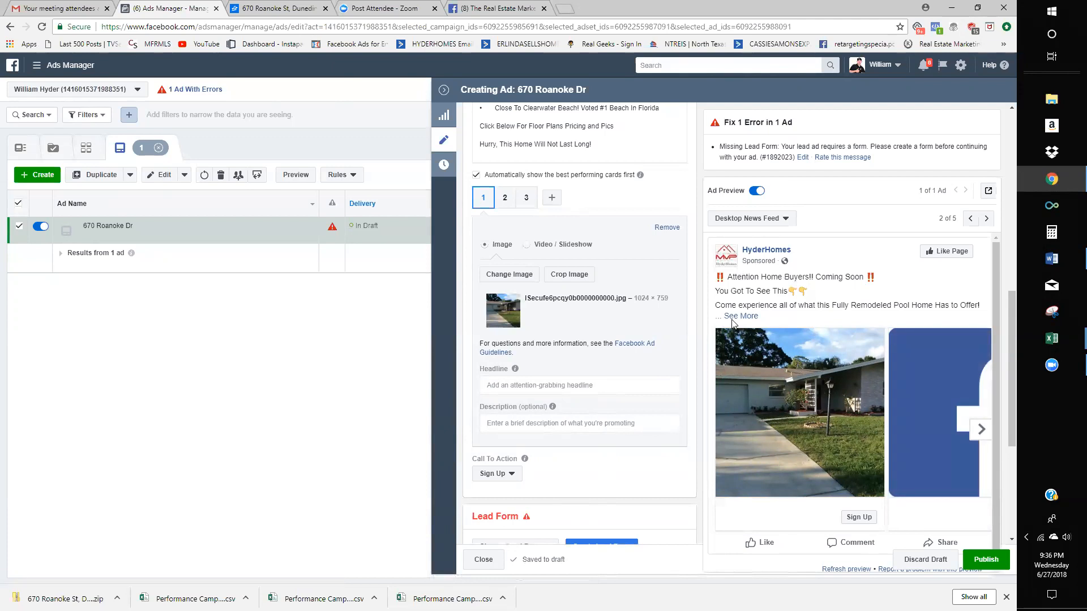
- Enter card 1's headline 'Hot New Home For Sale In Clearwater' and description 'Priced To Sell'
scroll(640, 356, down, 1)
click(596, 328)
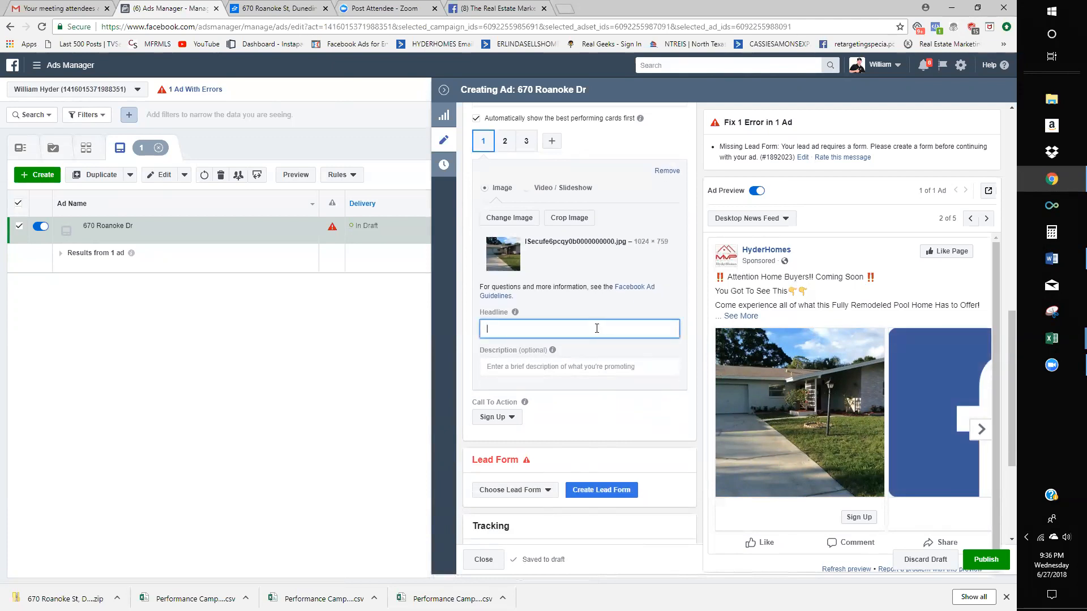
text(Hot New )
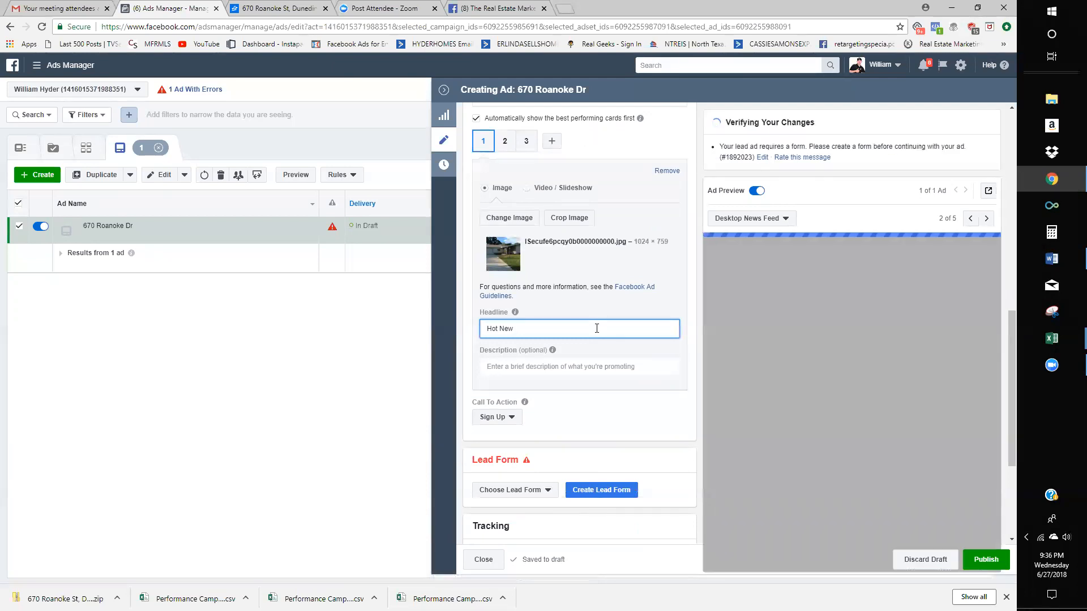
text(Single)
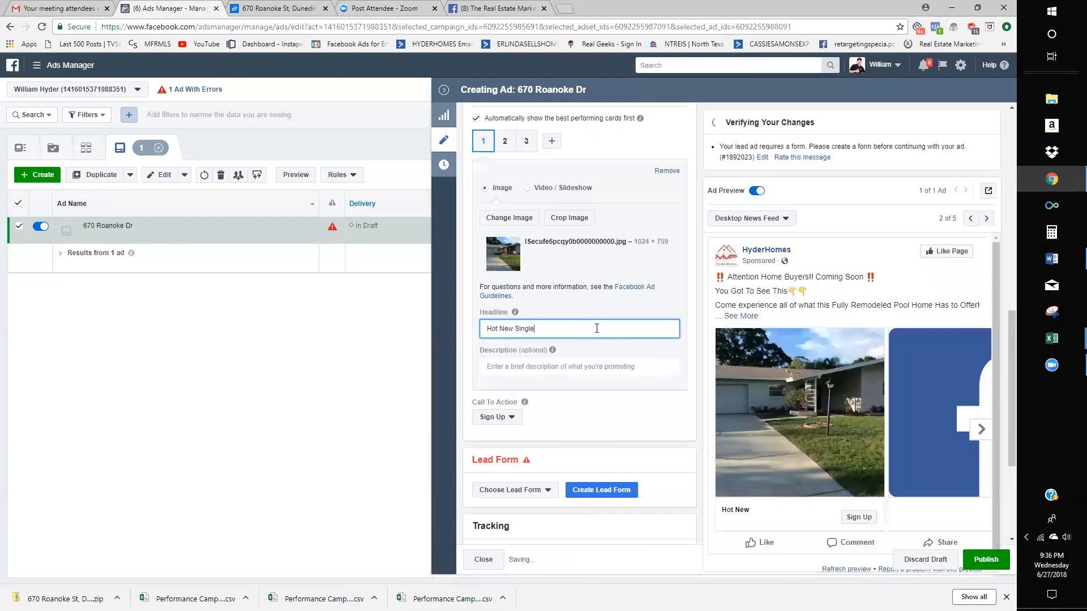
key(BackSpace)
key(BackSpace)
key(BackSpace)
key(BackSpace)
key(BackSpace)
key(BackSpace)
text(Home For Sale IN)
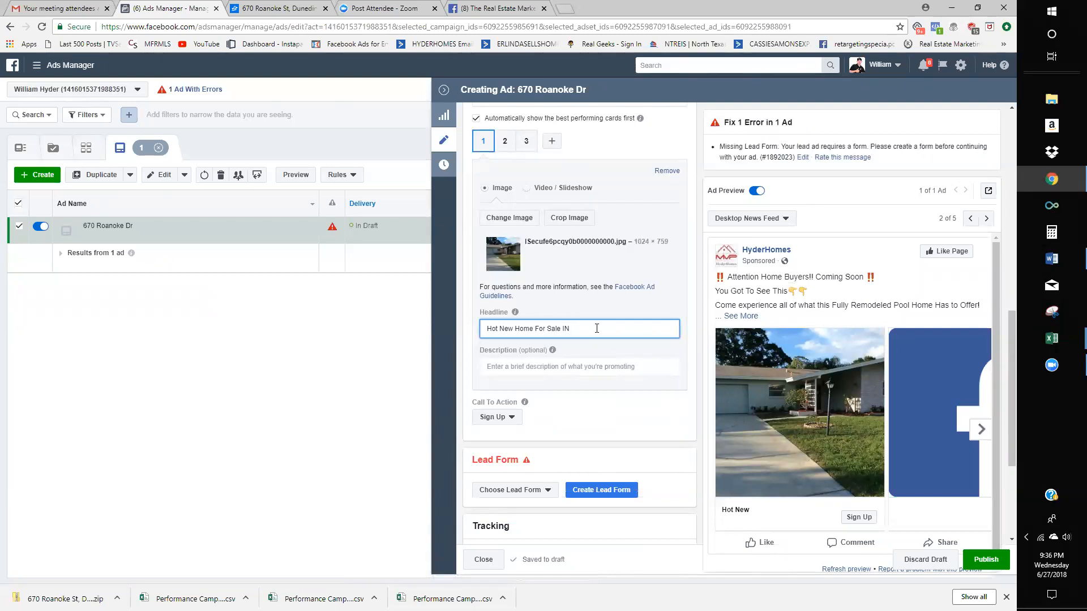
text( Clearwater)
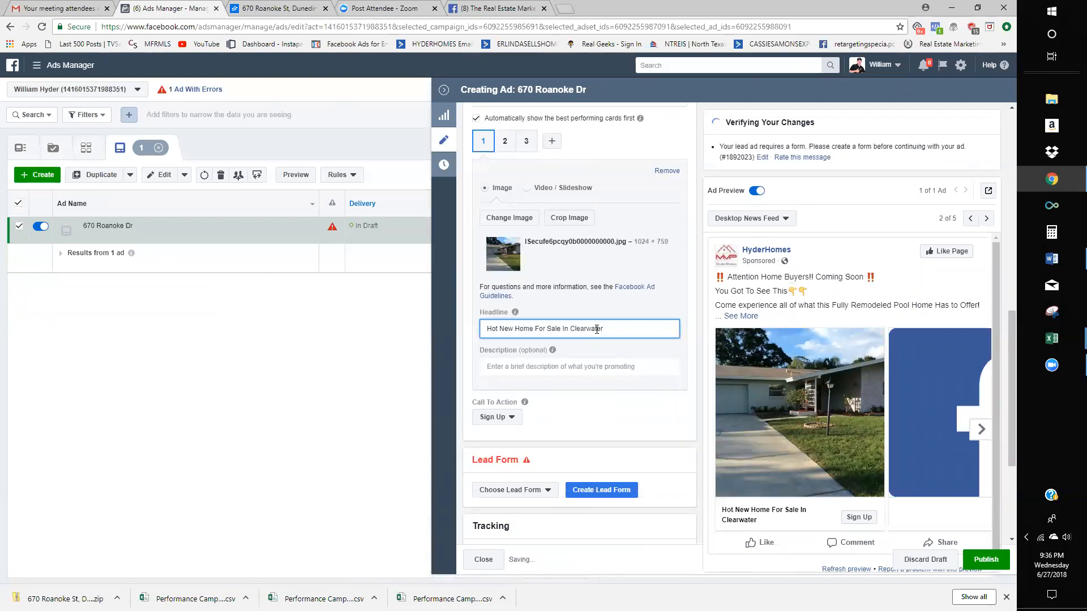
click(620, 368)
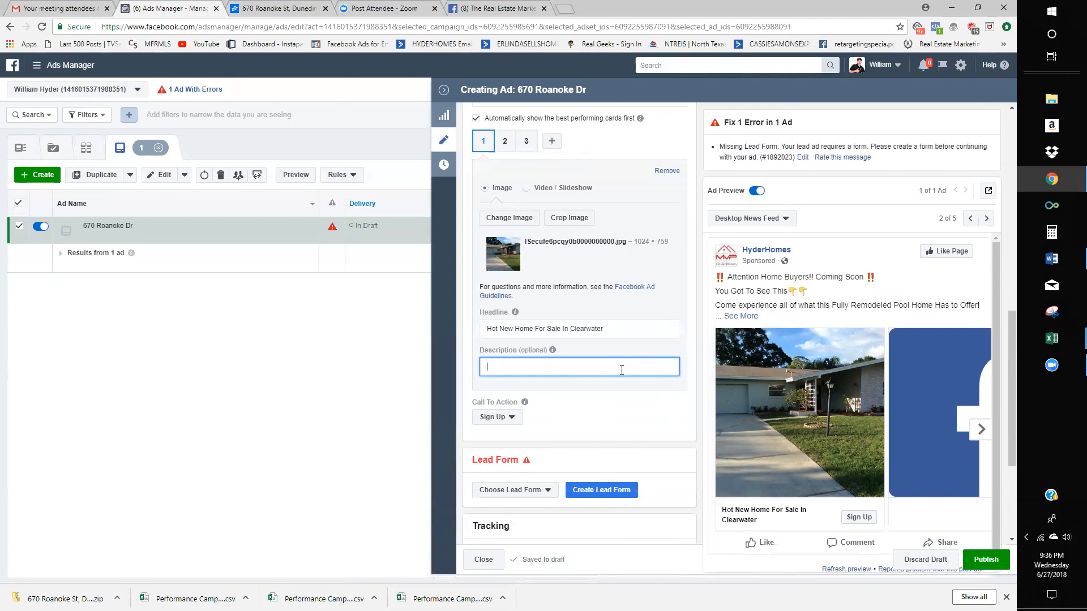
text(Pr)
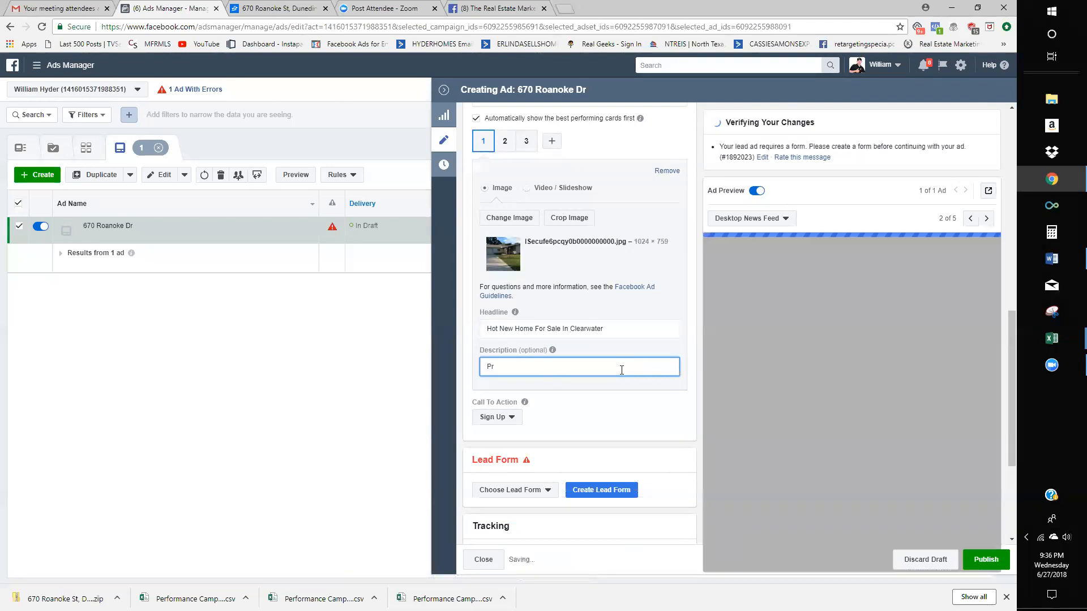
text(iced To Sell.)
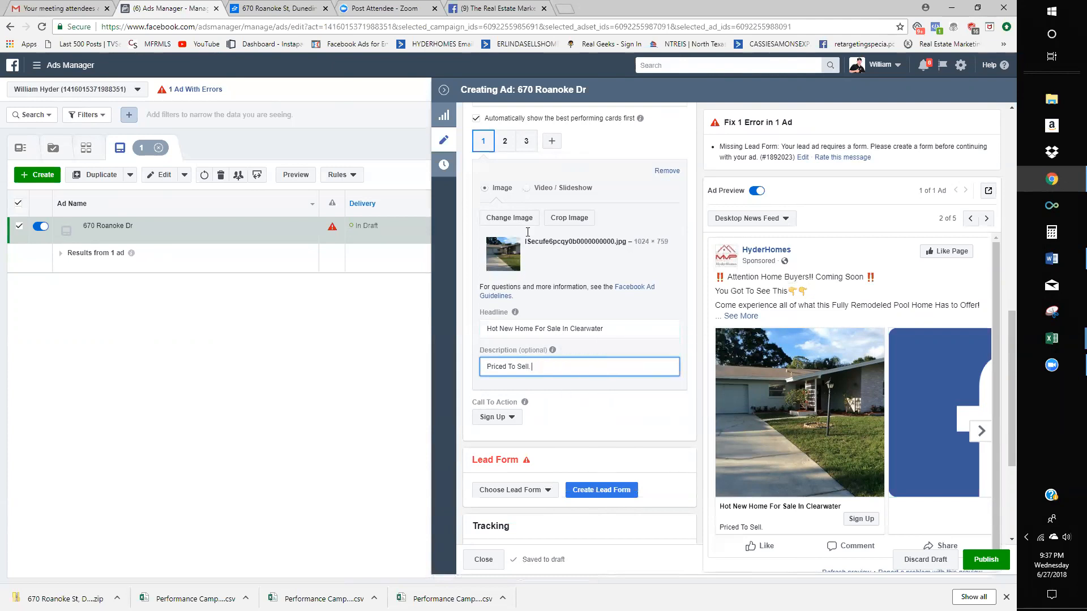
click(504, 141)
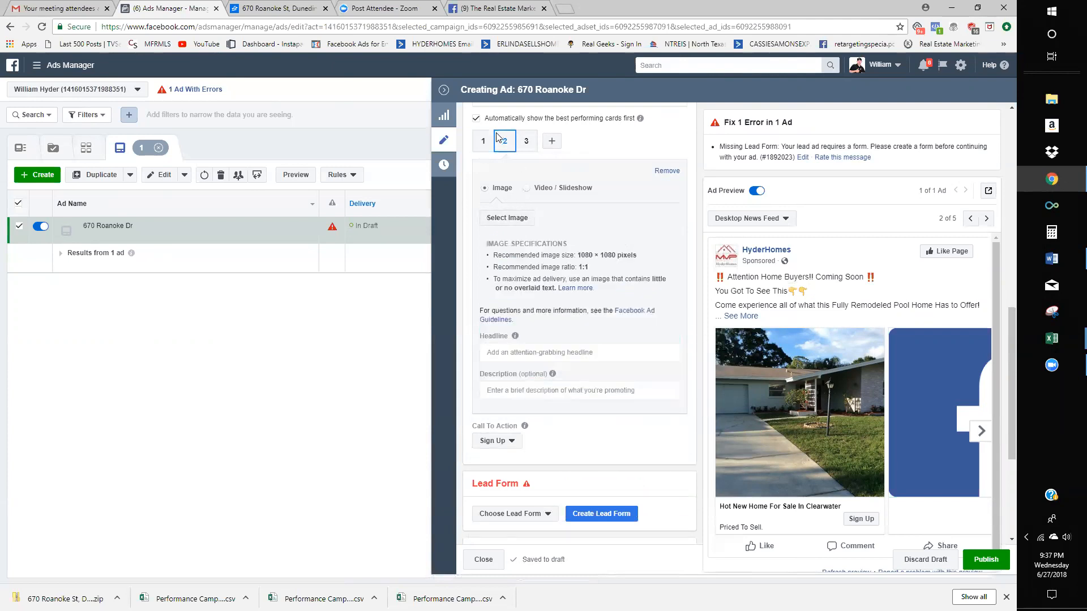
- Start uploading a new image for card 2 and search the Desktop for the 670 photos
click(517, 222)
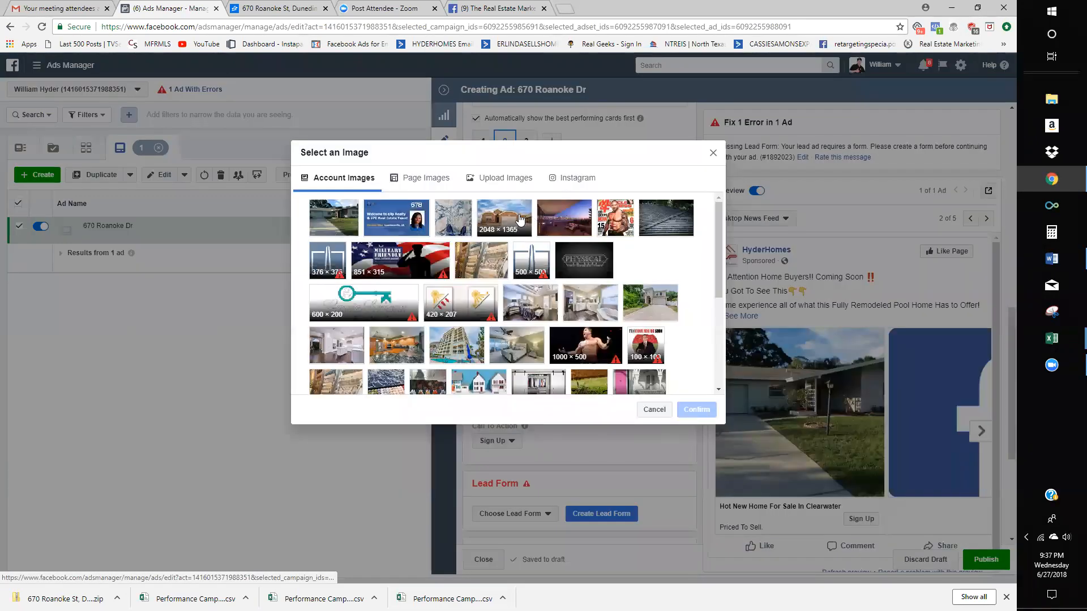
click(425, 178)
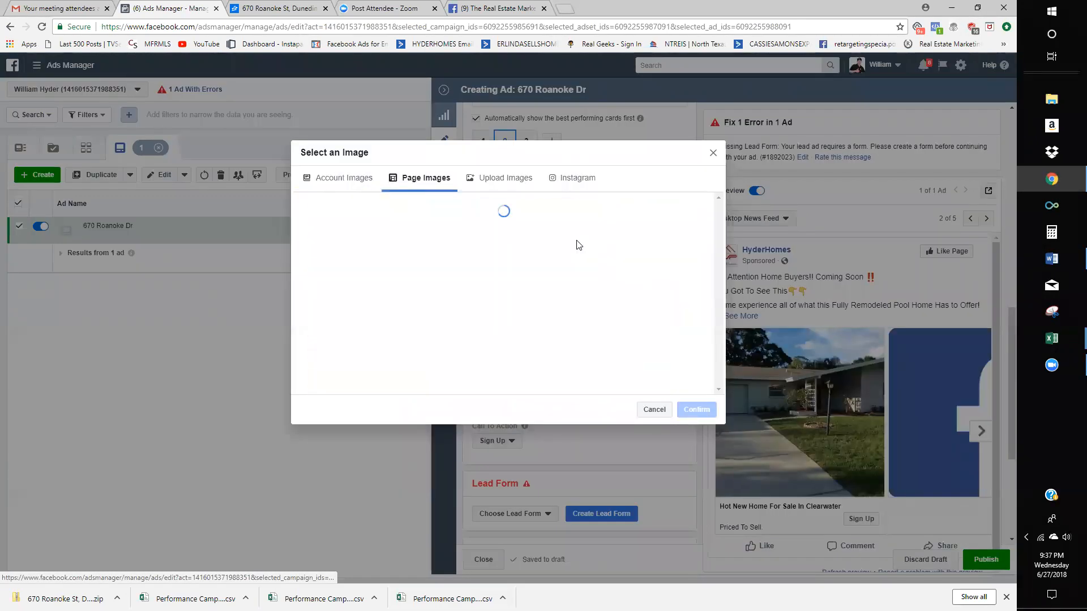
click(504, 179)
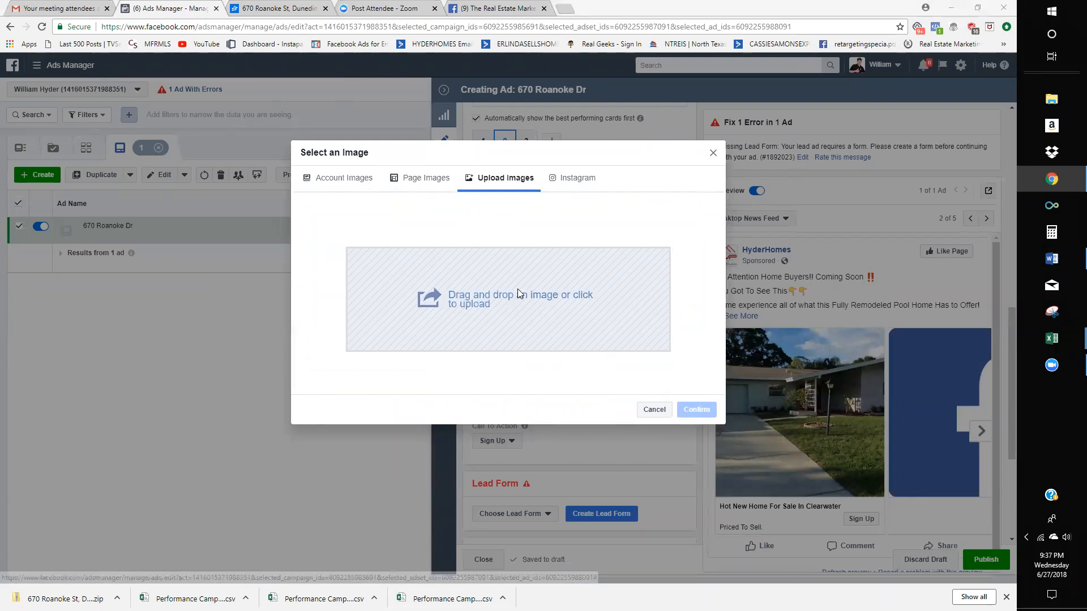
click(519, 293)
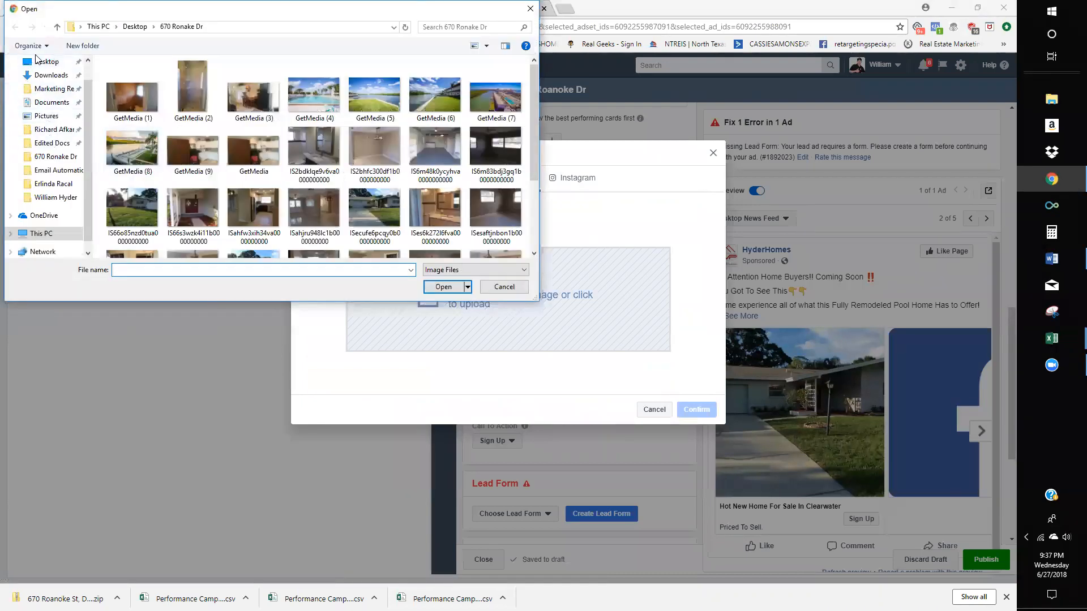
click(35, 59)
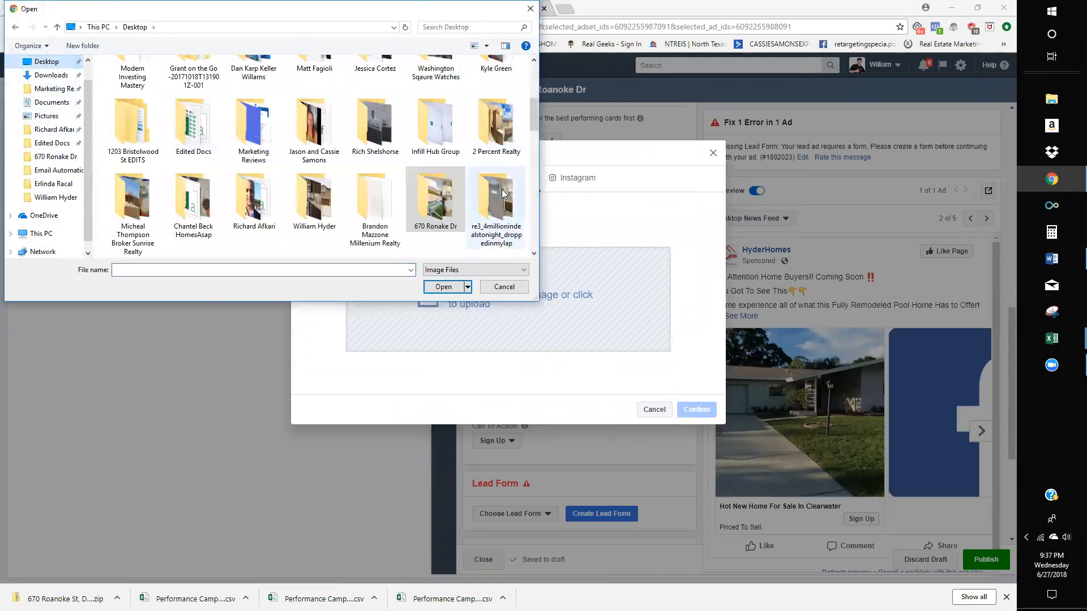
click(456, 28)
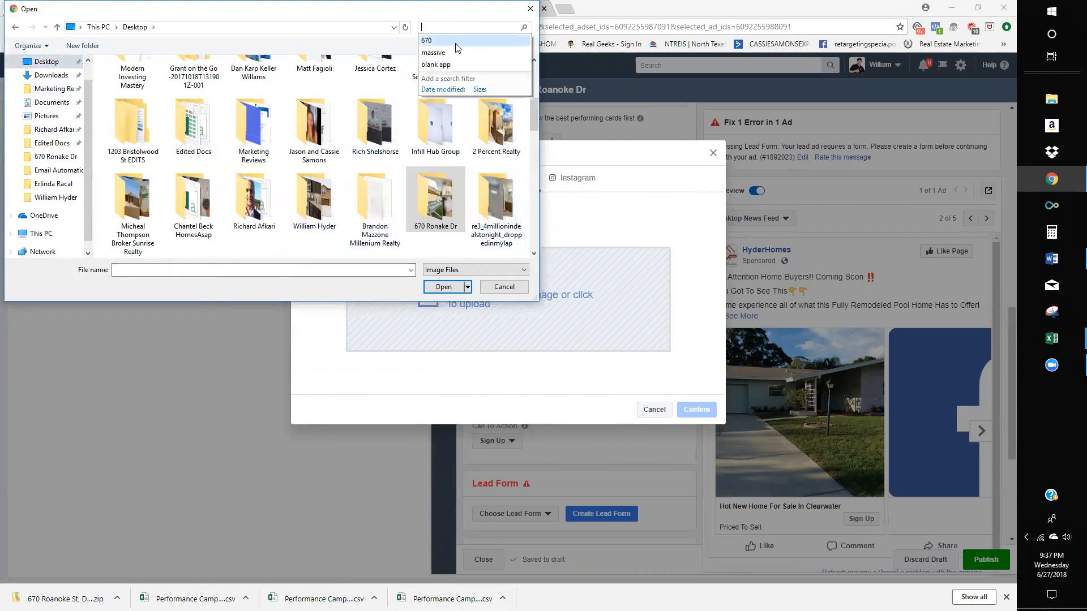
click(455, 41)
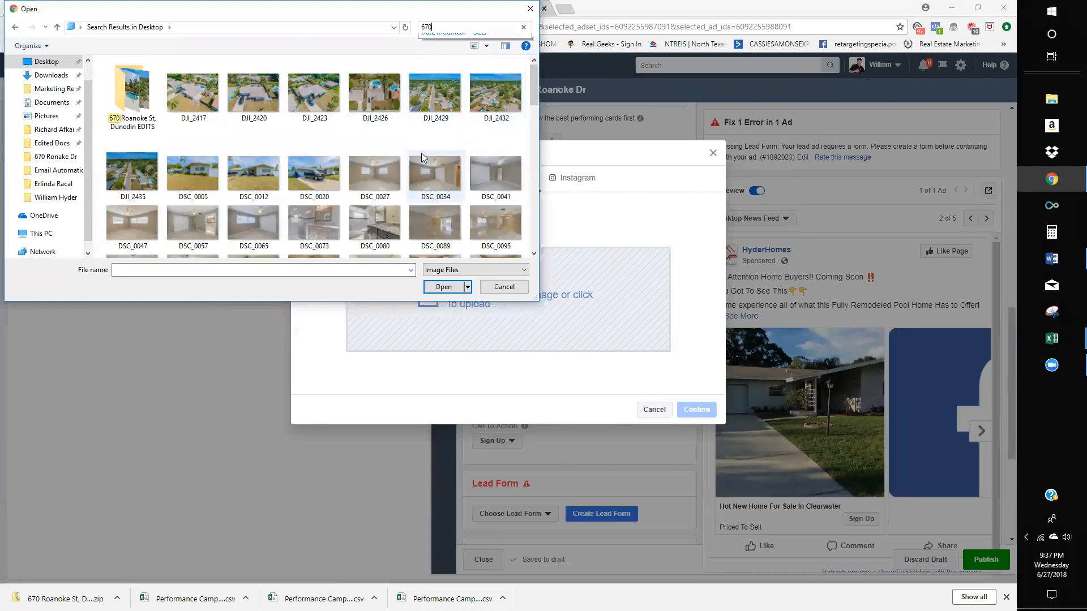
- Give card 2 the DSC_0130.JPG kitchen photo from the EDITS folder, then open a blank tab
scroll(421, 158, down, 5)
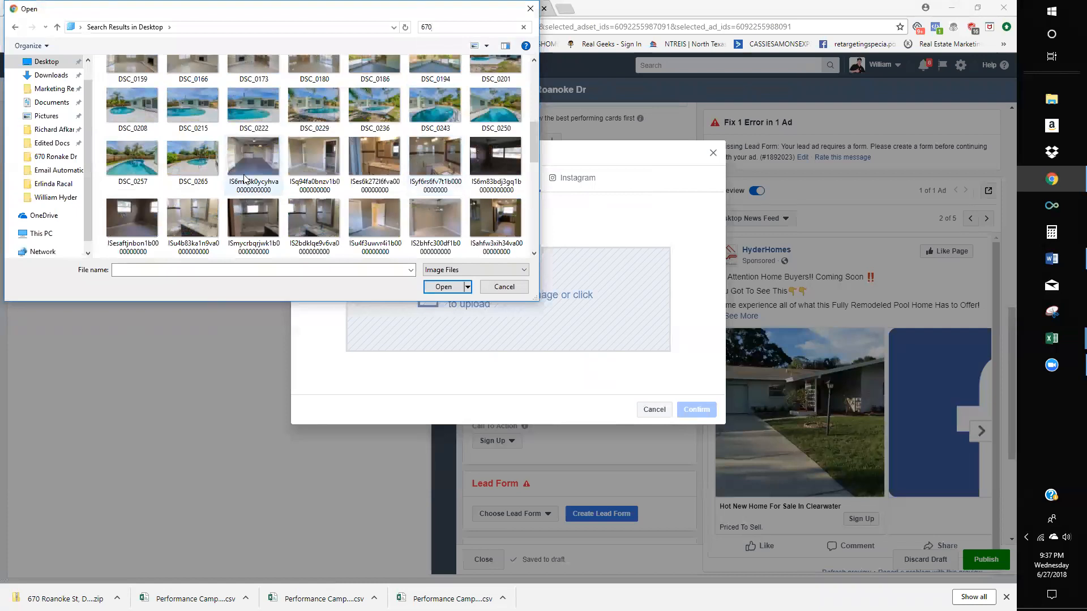
scroll(201, 178, up, 5)
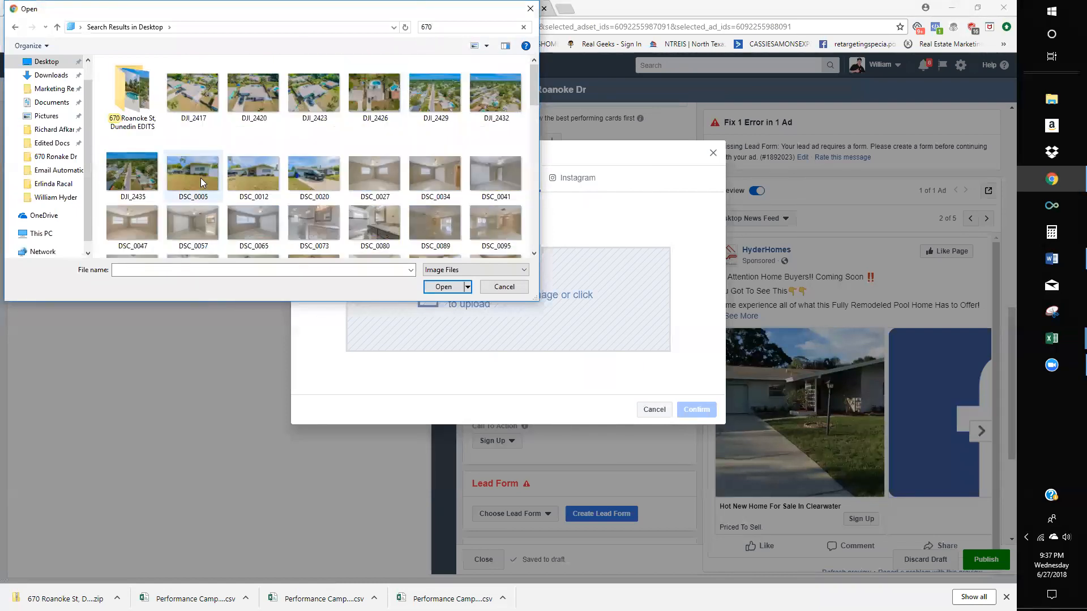
double_click(132, 105)
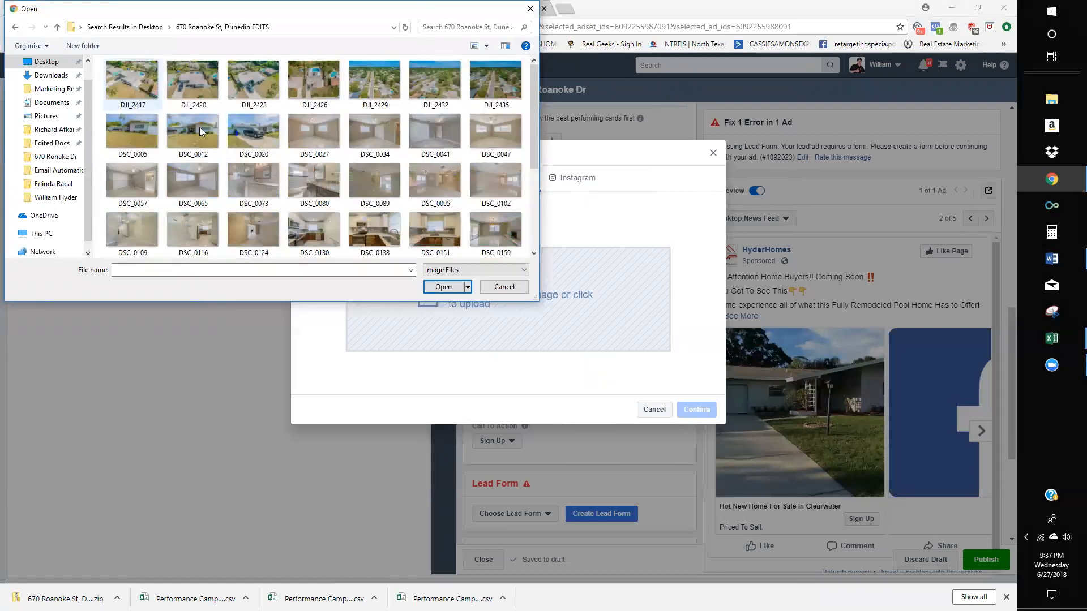
scroll(407, 191, down, 3)
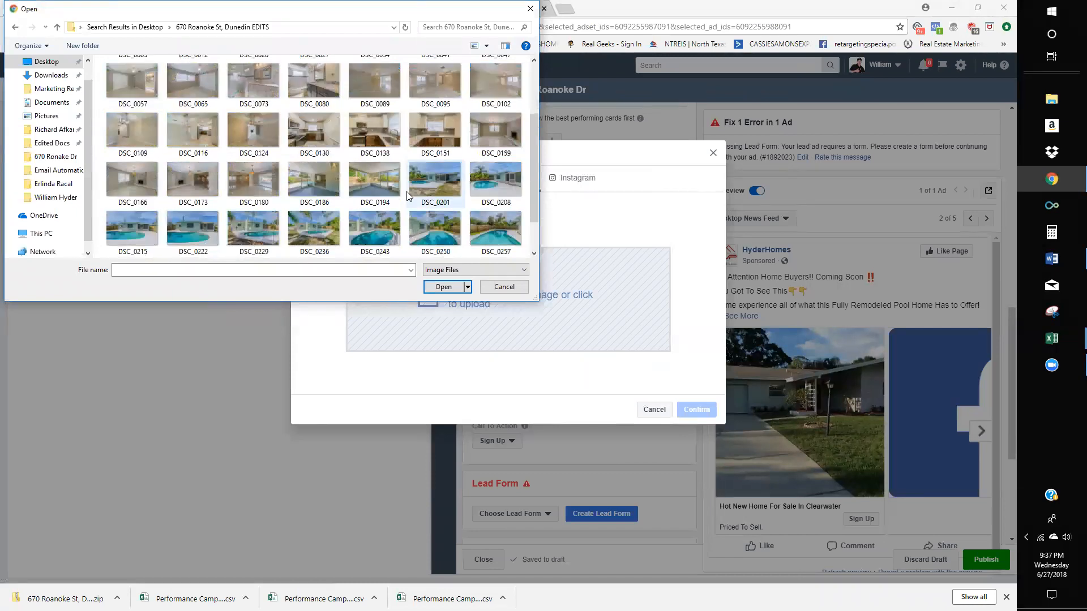
double_click(316, 129)
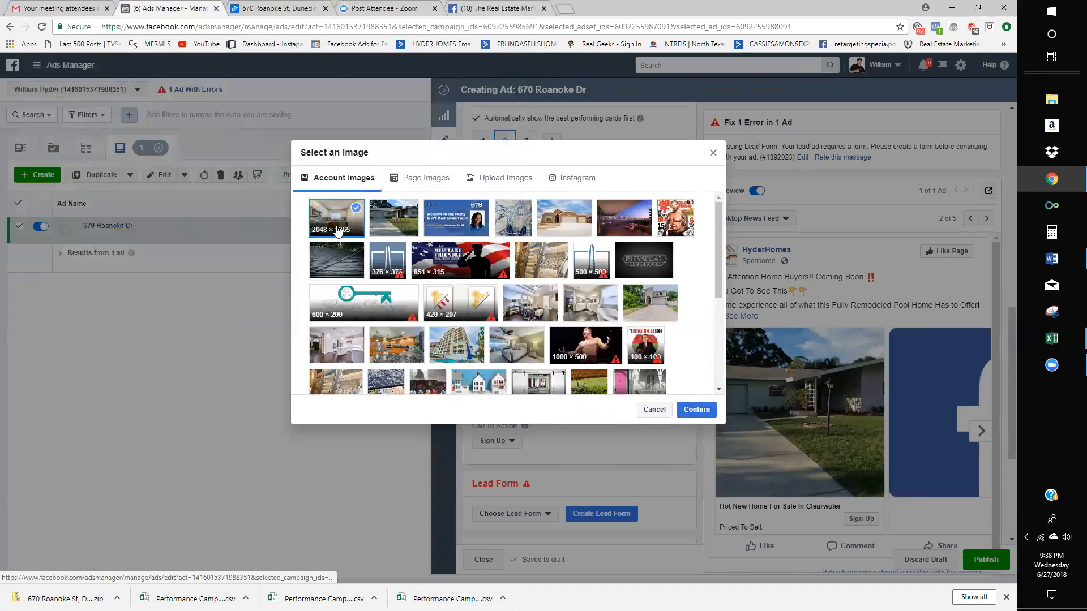
click(696, 409)
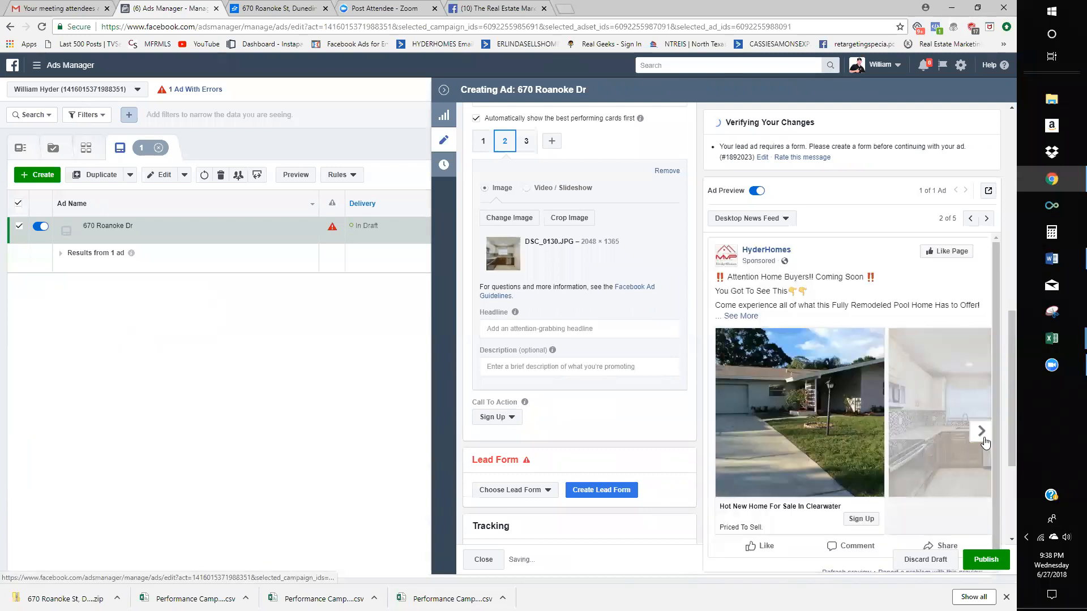
click(981, 431)
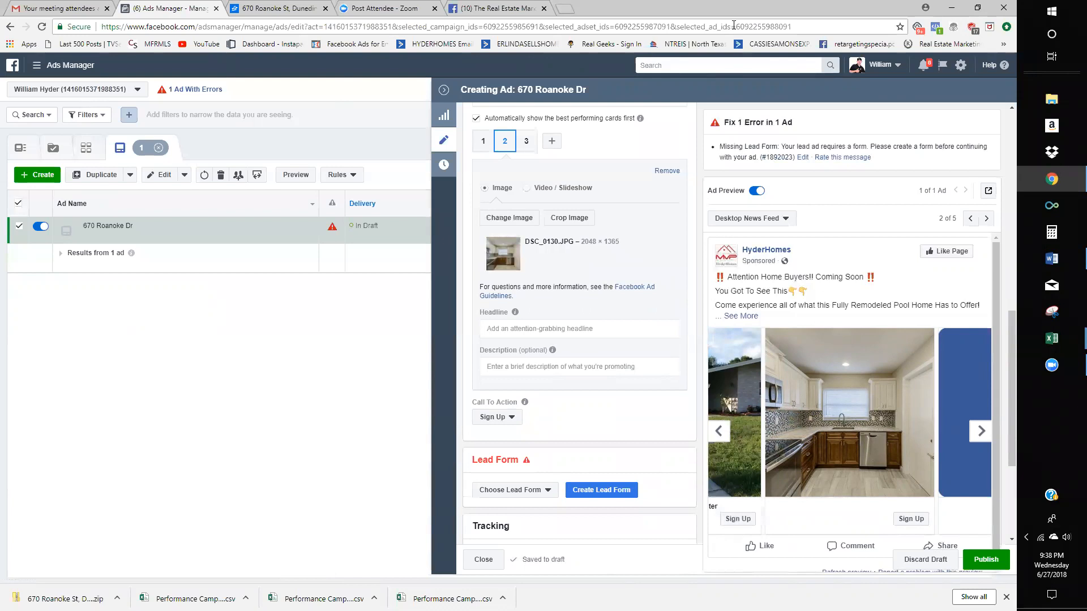
click(564, 8)
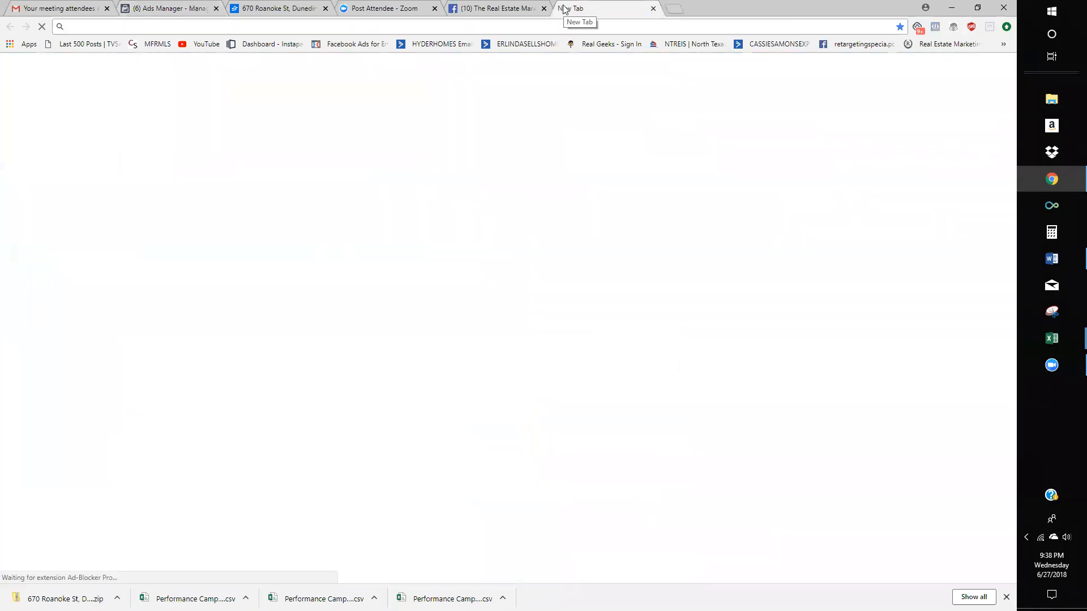
text(terrazzo)
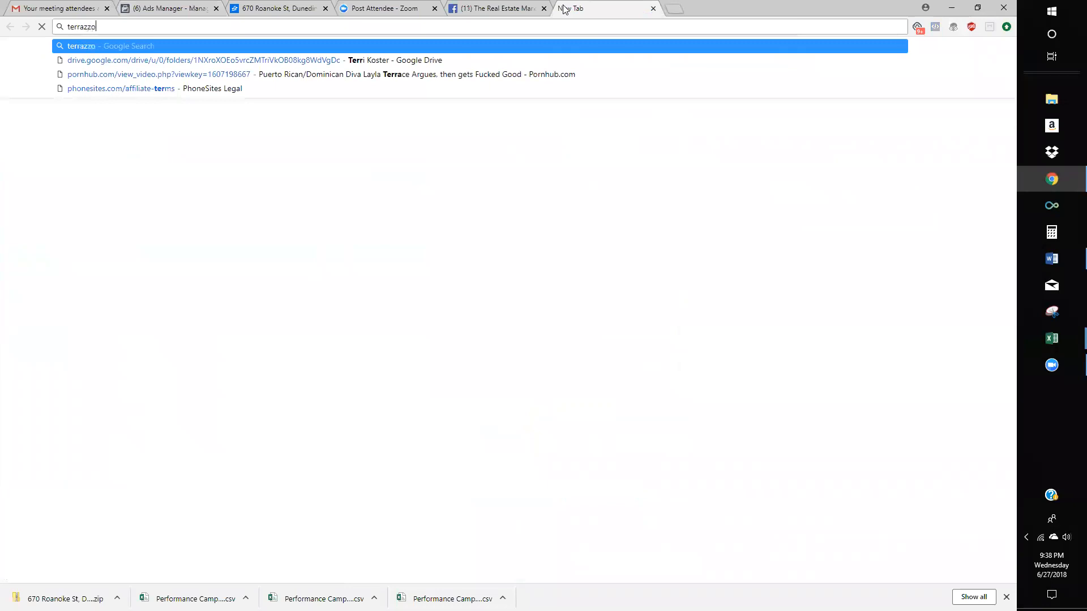
key(Return)
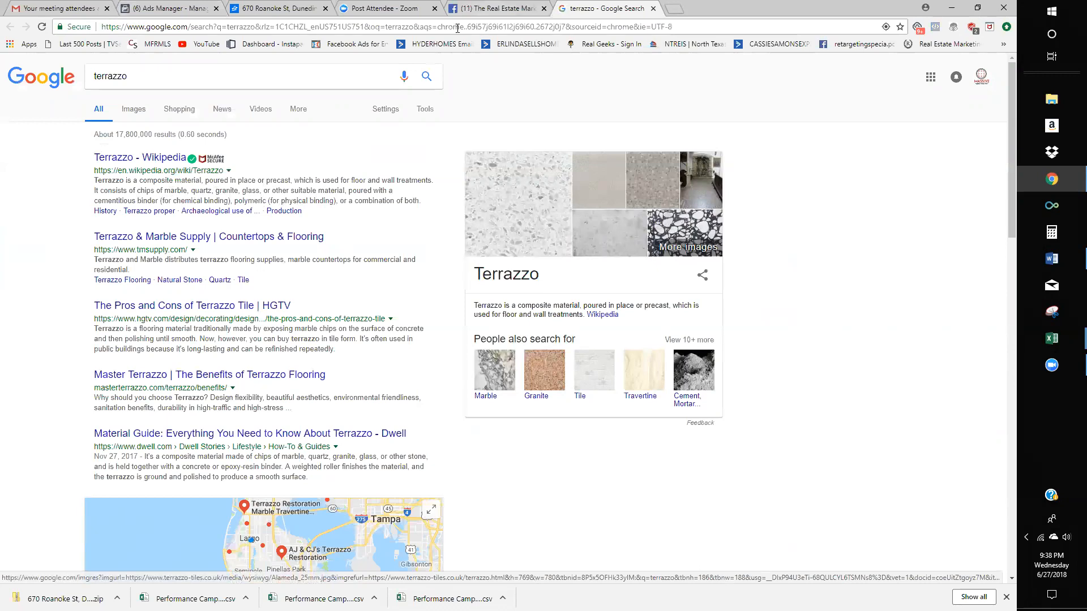
click(490, 9)
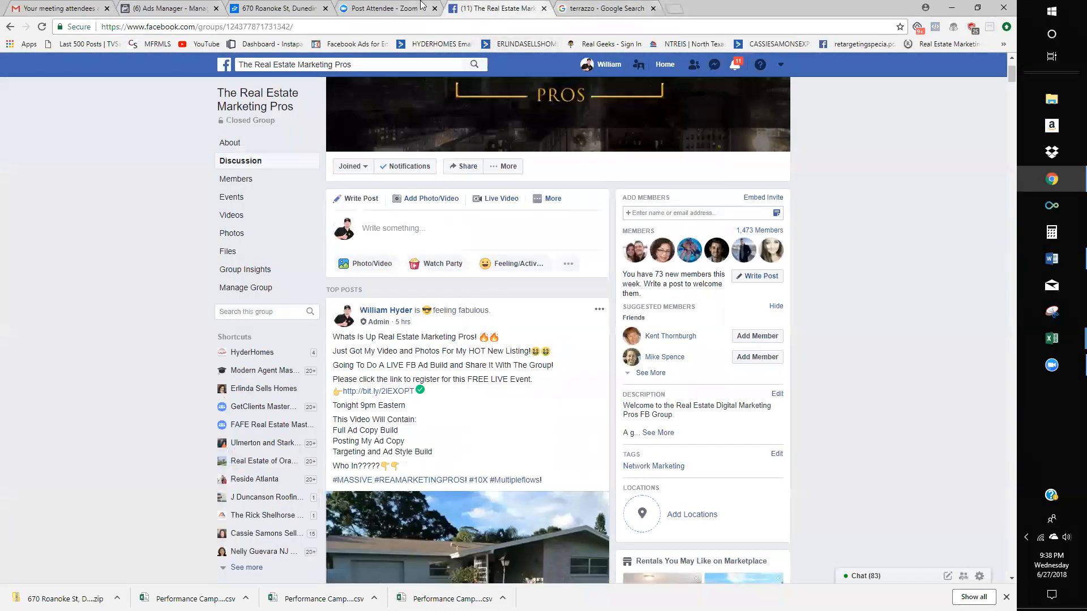
key(ctrl+shift+Tab)
key(ctrl+shift+Tab)
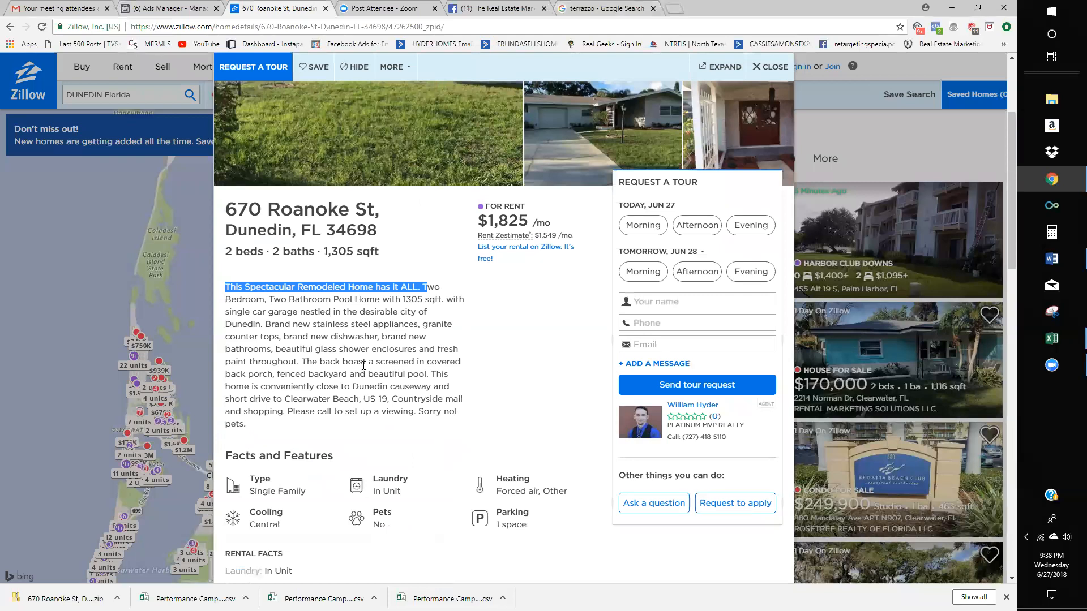
click(365, 371)
- Give card 2 the headline 'Custom Granite Countertops' and description 'Click For More Info'
click(173, 9)
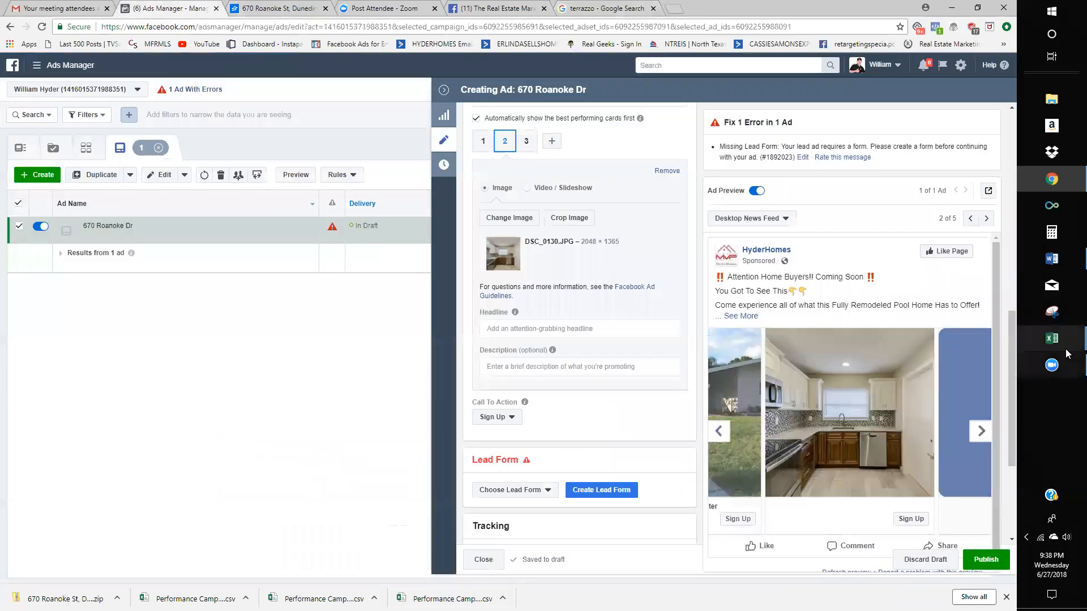
scroll(879, 434, down, 1)
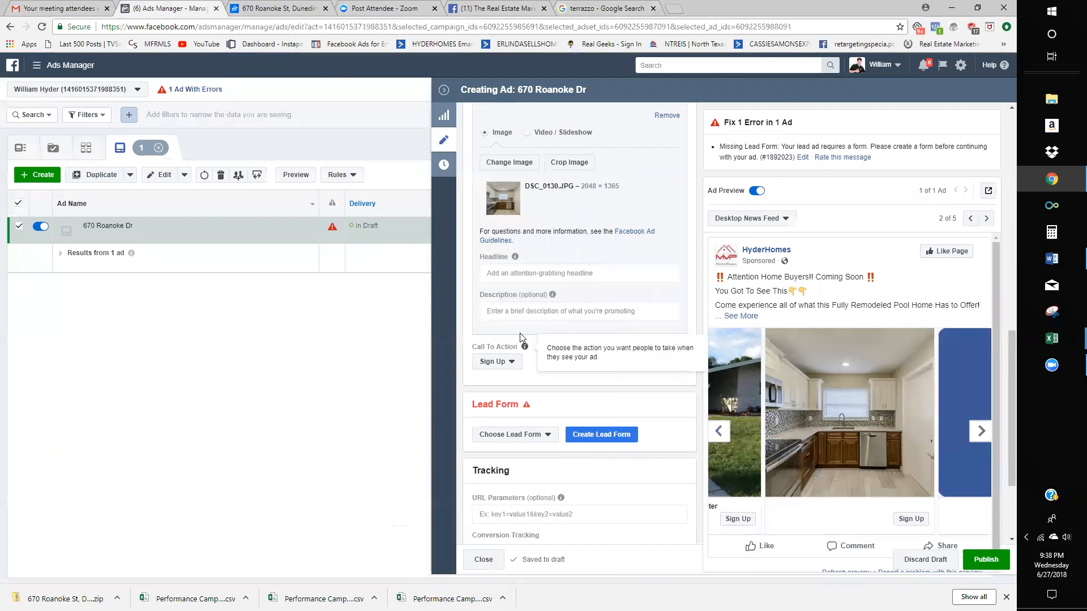
scroll(532, 385, up, 2)
click(535, 384)
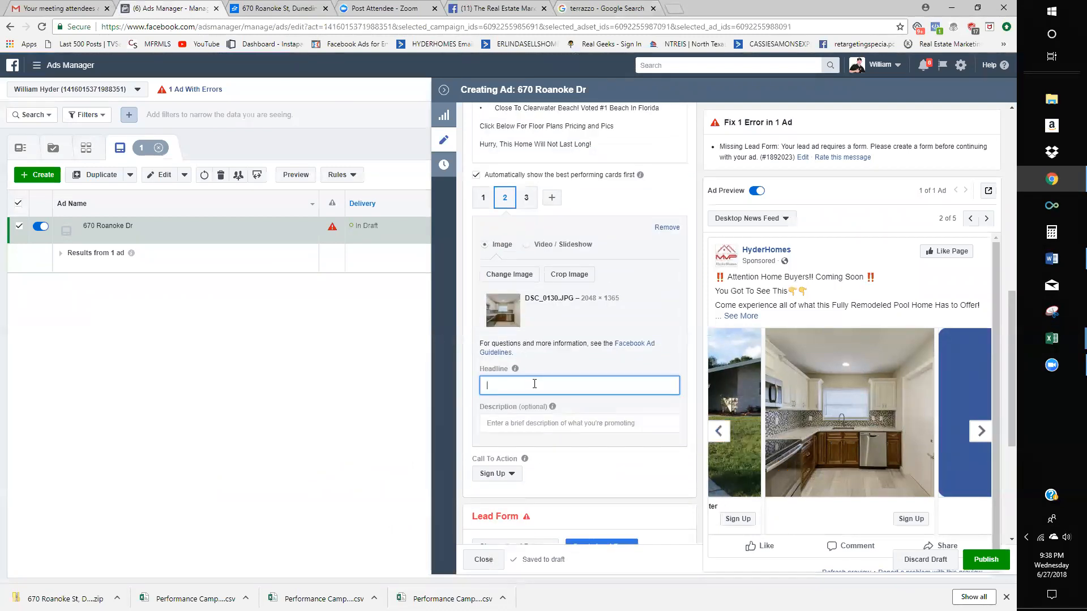
text(Brand C)
key(BackSpace)
key(BackSpace)
key(BackSpace)
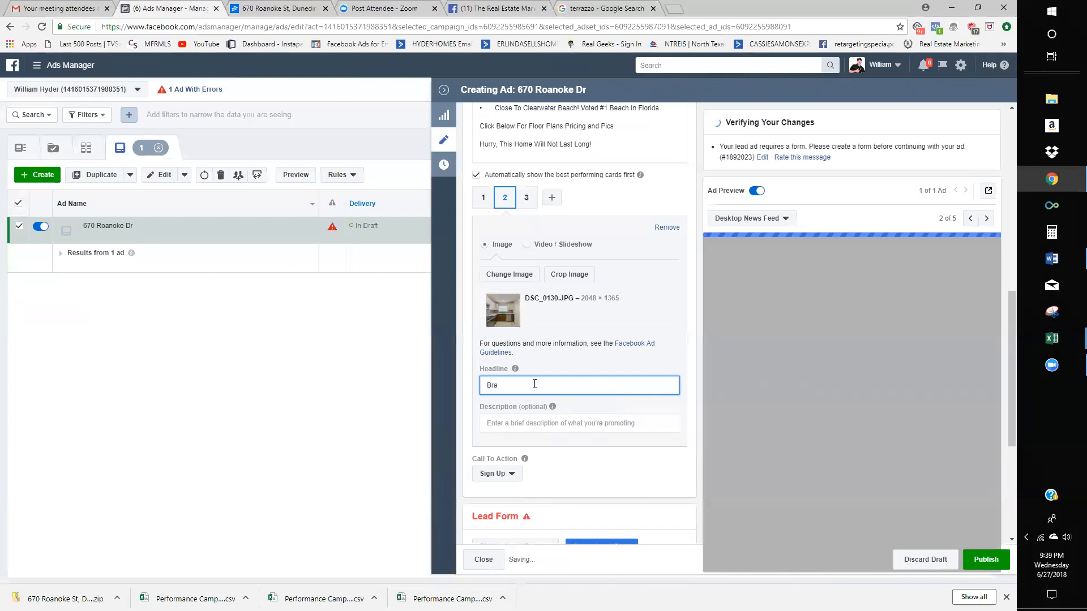
text(ustom Granite Cout)
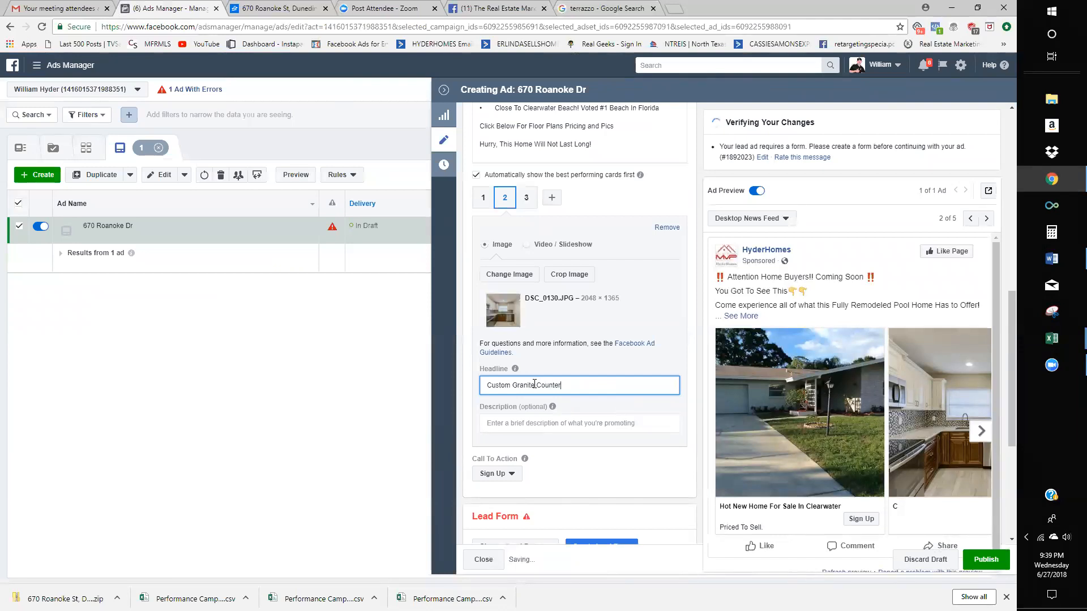
text(ntertops)
key(Tab)
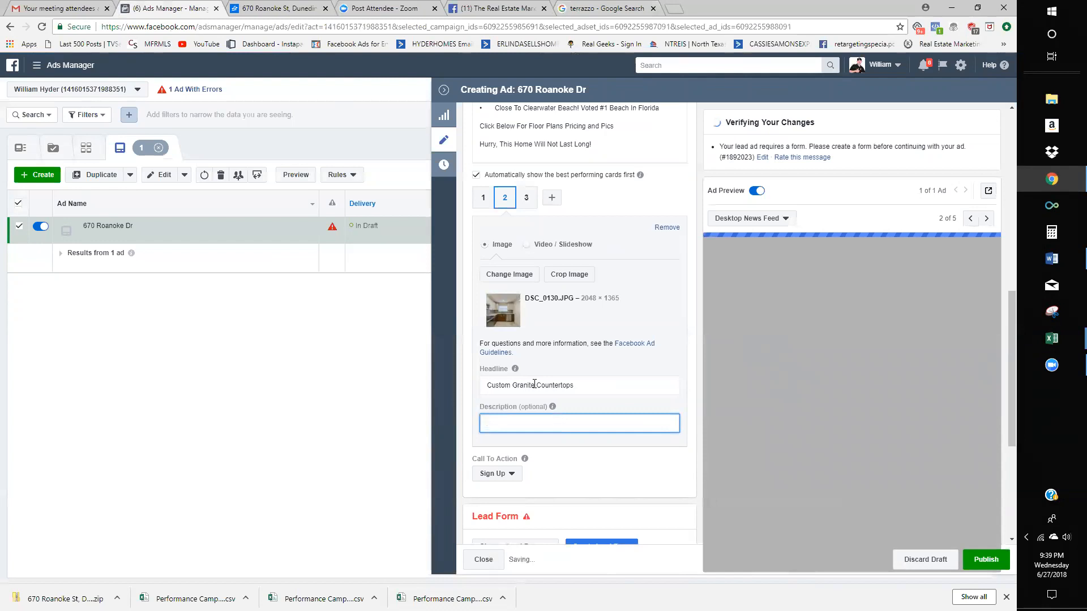
text(Click C)
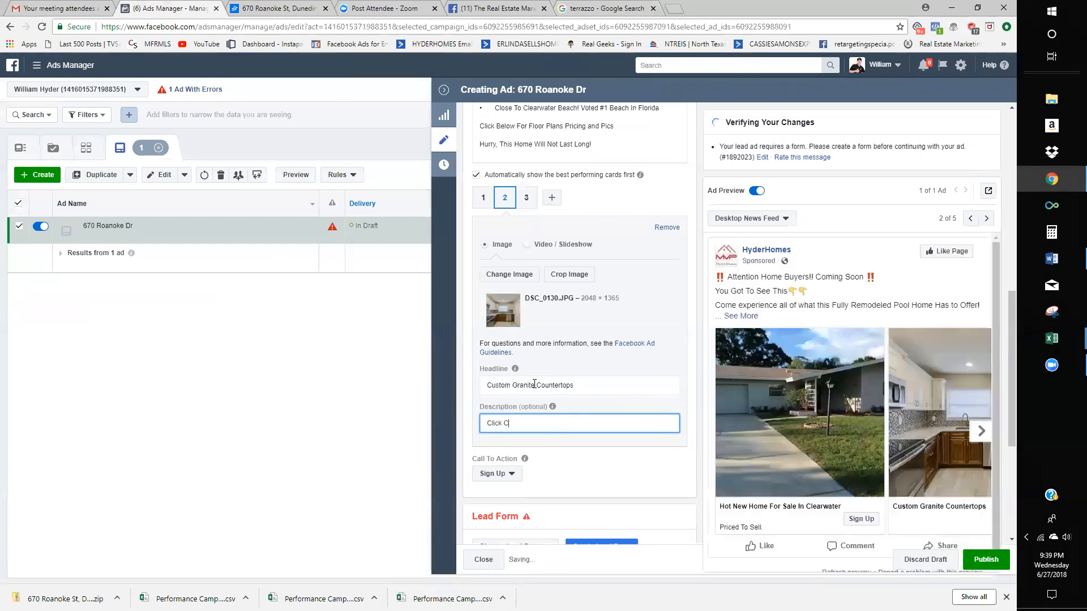
key(BackSpace)
text(For More Info)
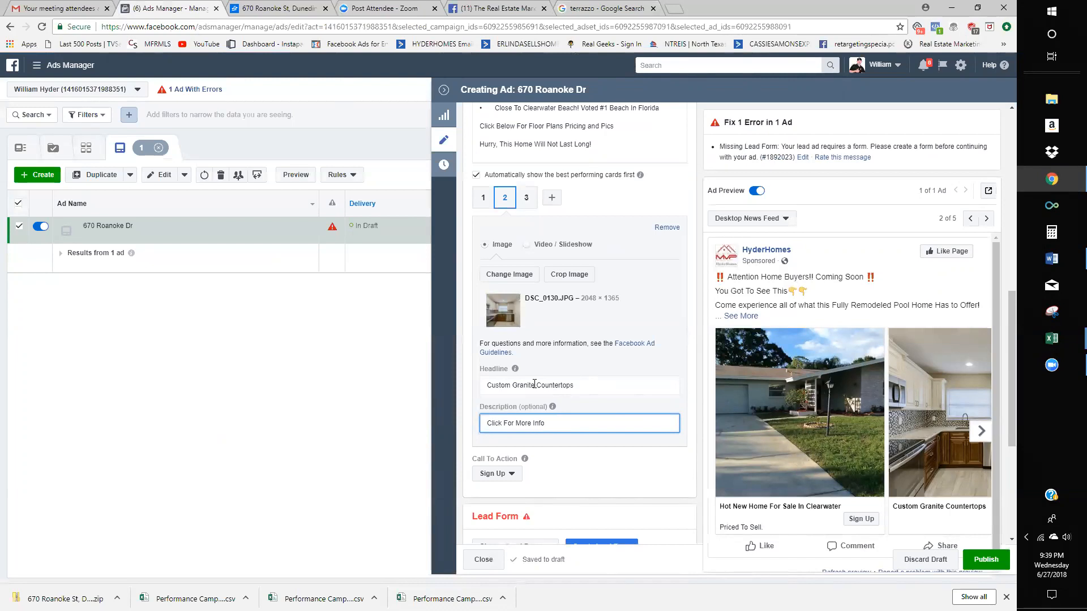
- Set card 2's call to action to Learn More
click(493, 473)
scroll(539, 487, down, 4)
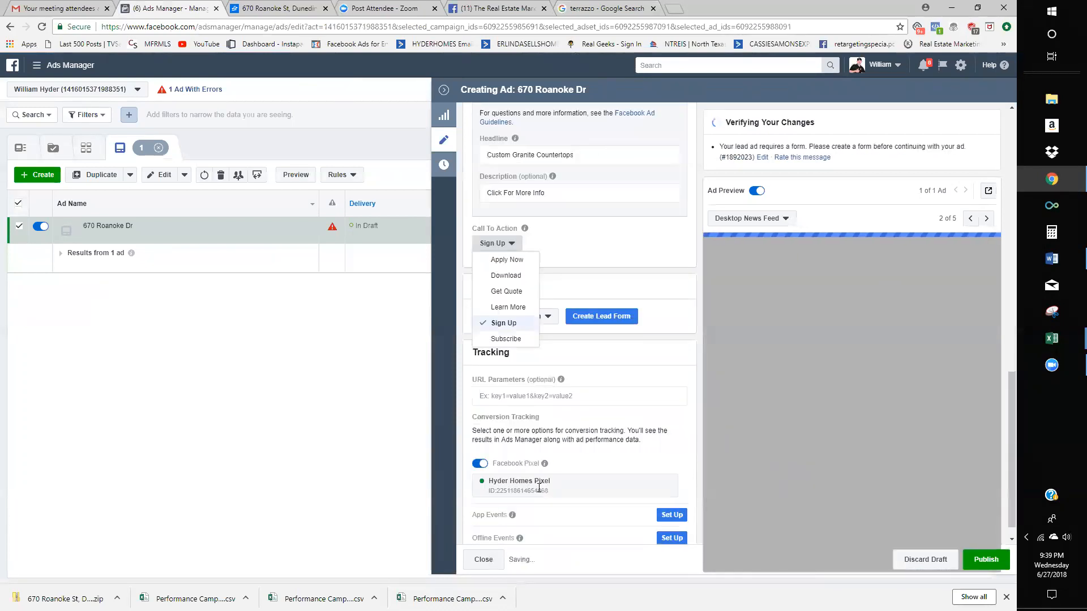
click(507, 307)
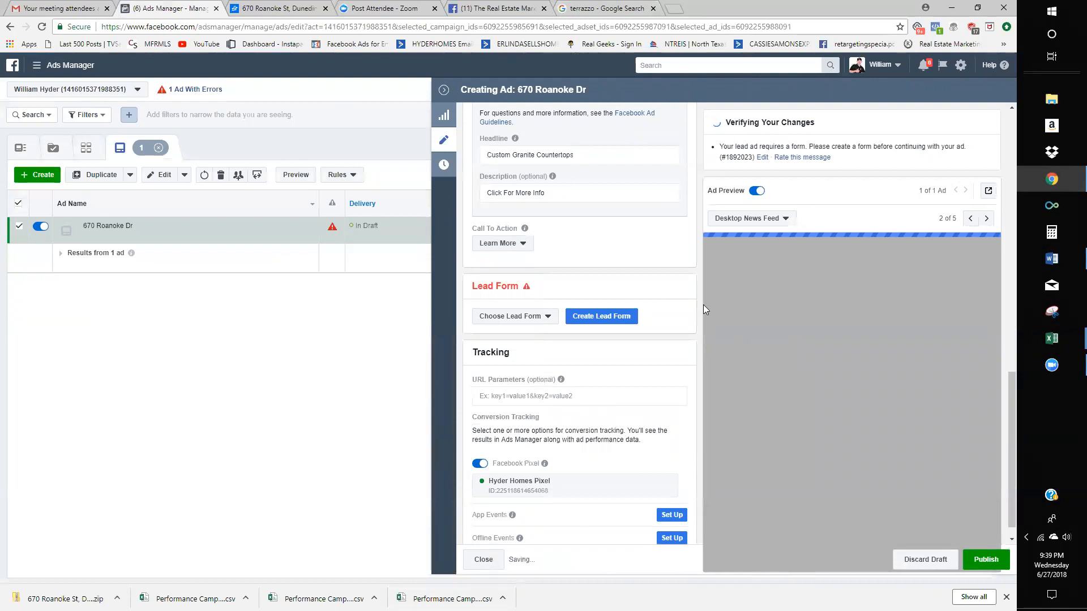
scroll(651, 295, up, 2)
click(550, 306)
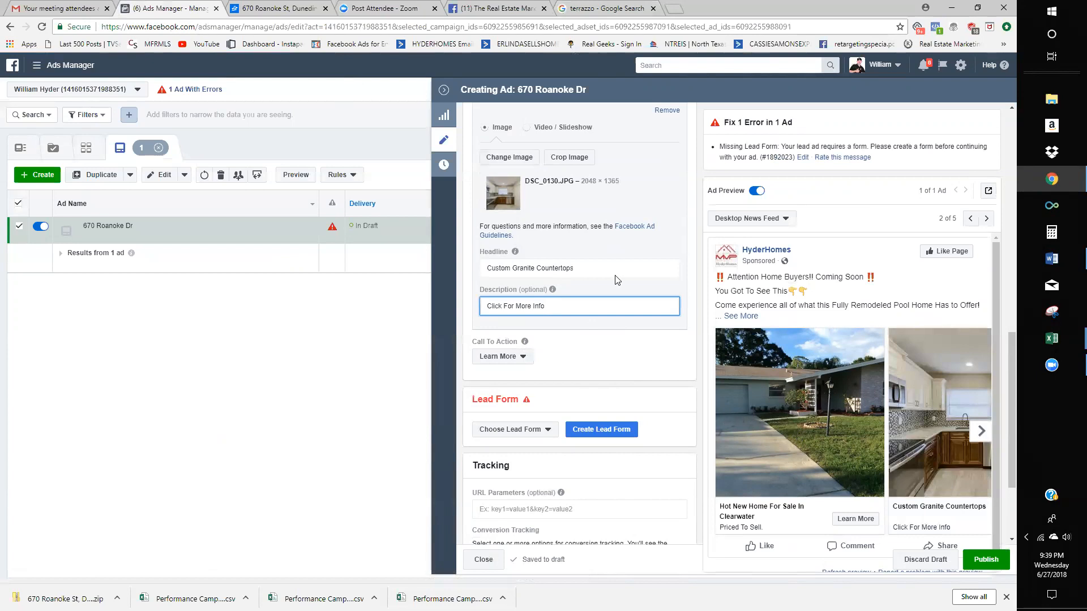
- Switch to carousel card 3 and bring up its image chooser
scroll(617, 280, up, 2)
click(526, 193)
click(514, 269)
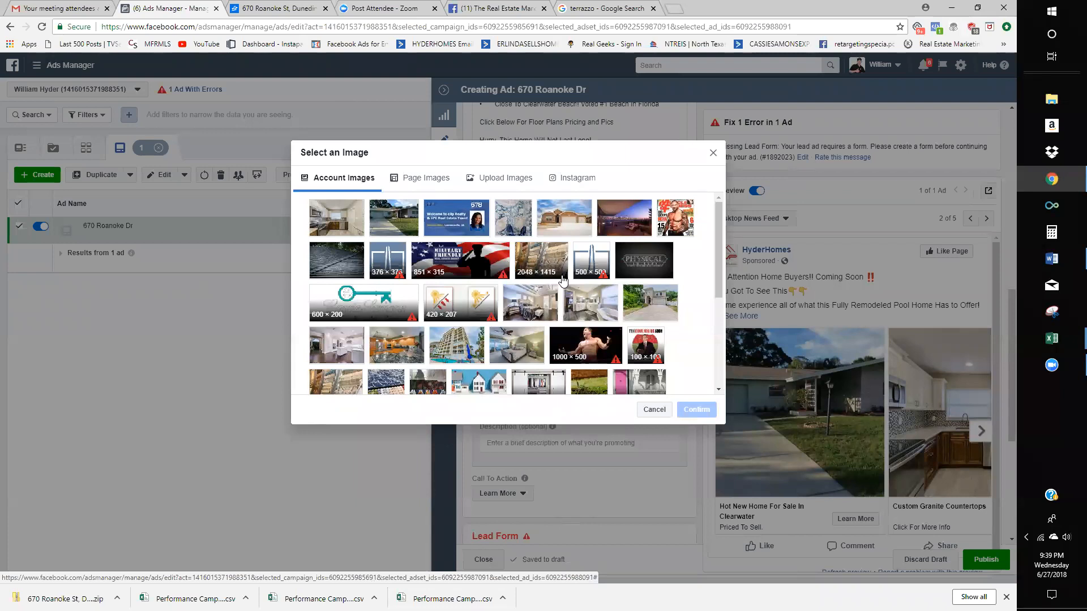
click(506, 178)
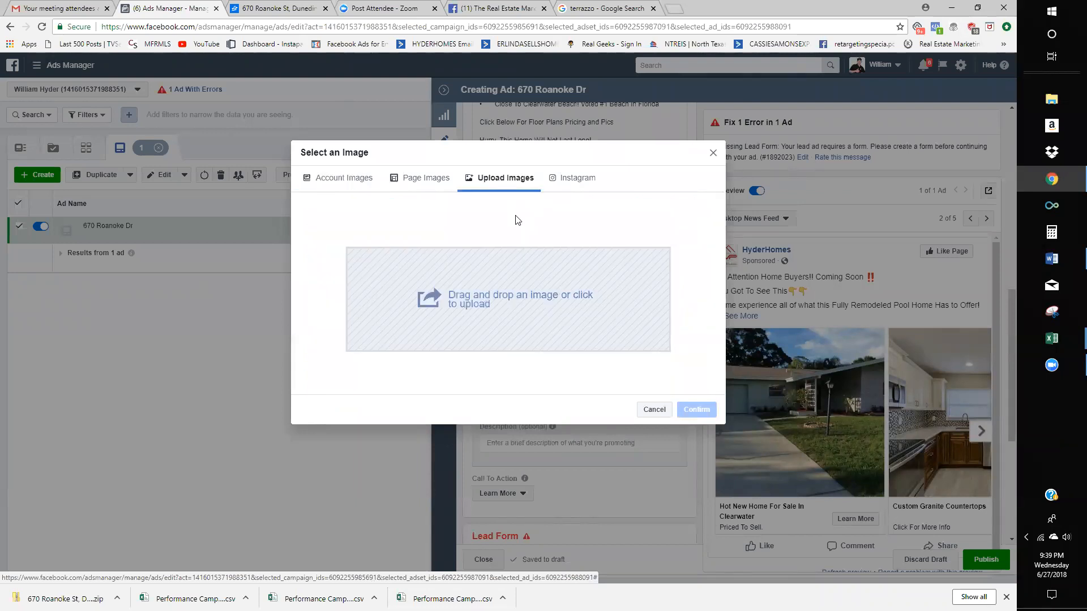
click(512, 270)
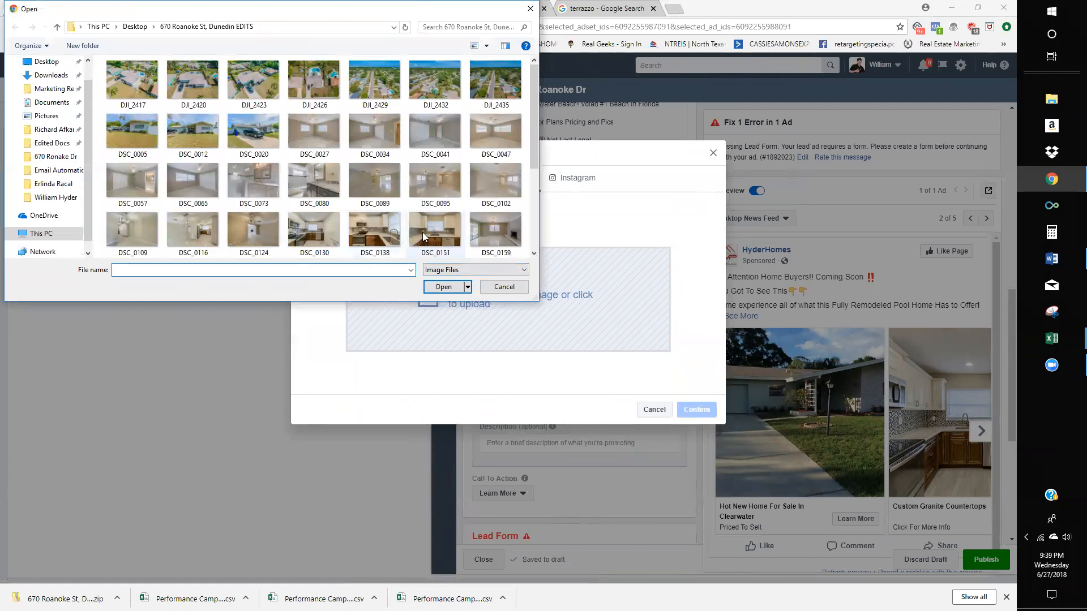
scroll(415, 220, down, 2)
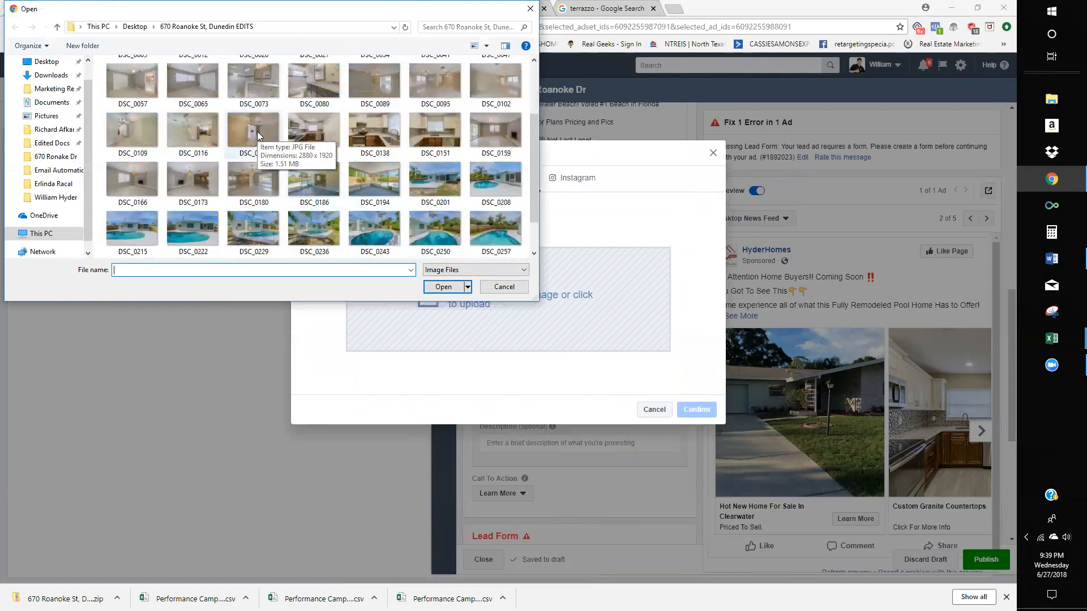
scroll(346, 225, up, 2)
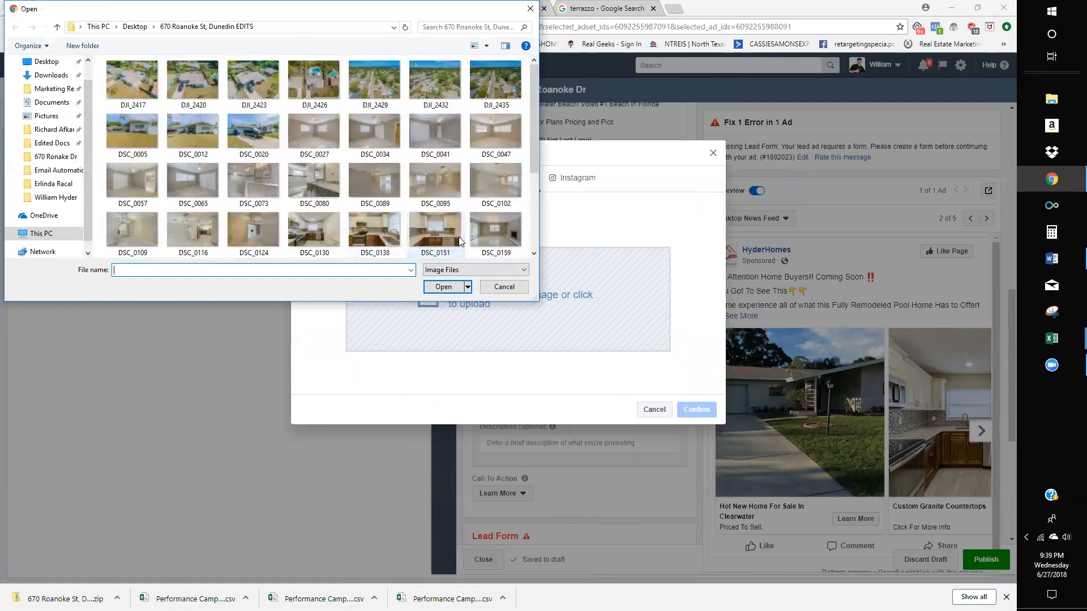
double_click(263, 188)
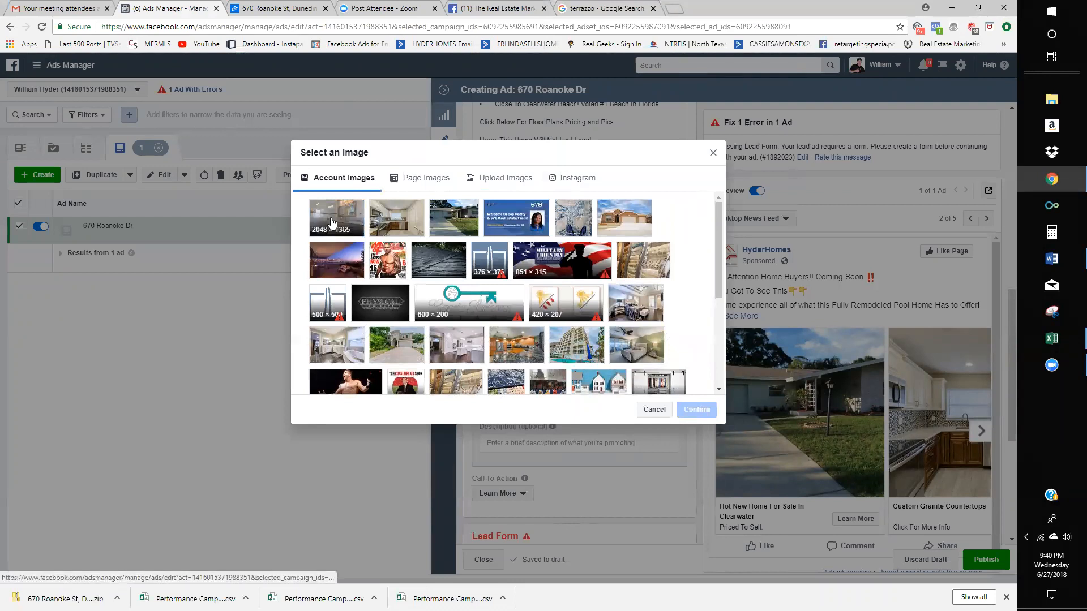
click(694, 411)
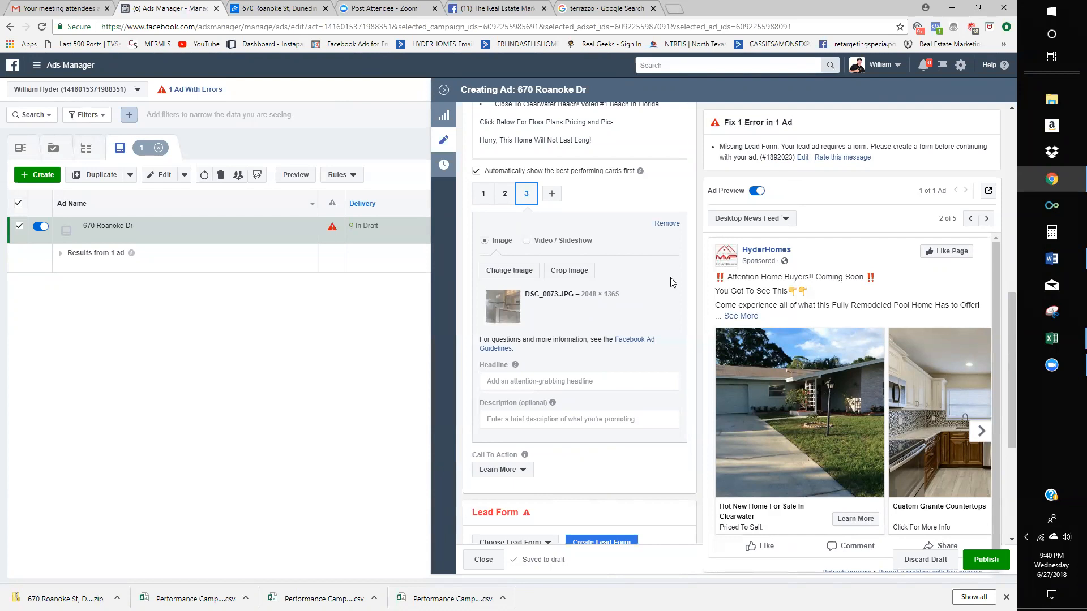
- Give carousel card 3 the headline 'Luxurious Finishes'
scroll(583, 338, down, 2)
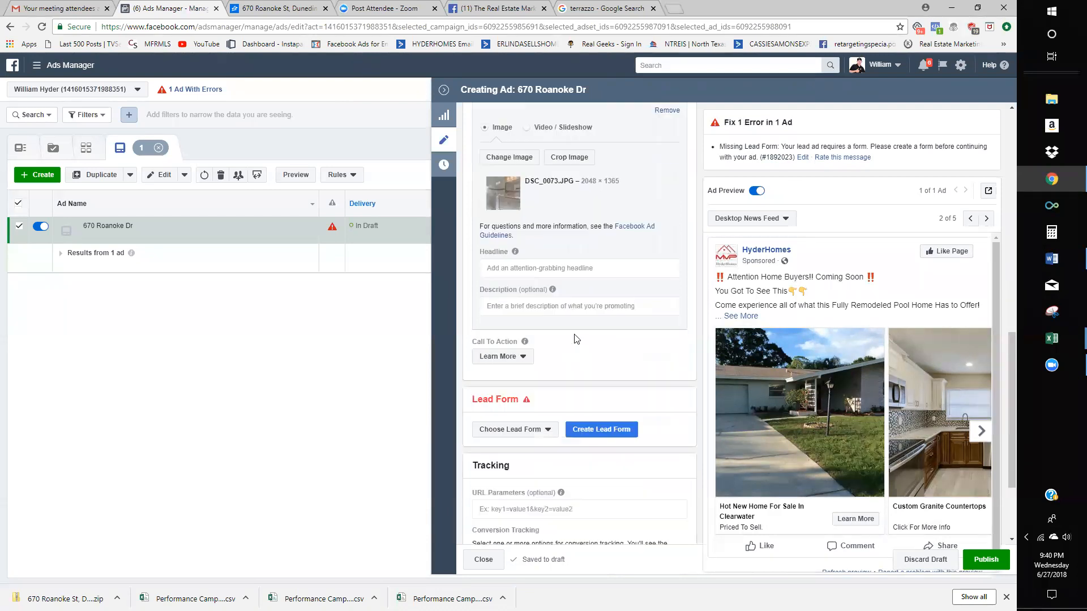
click(580, 269)
click(977, 426)
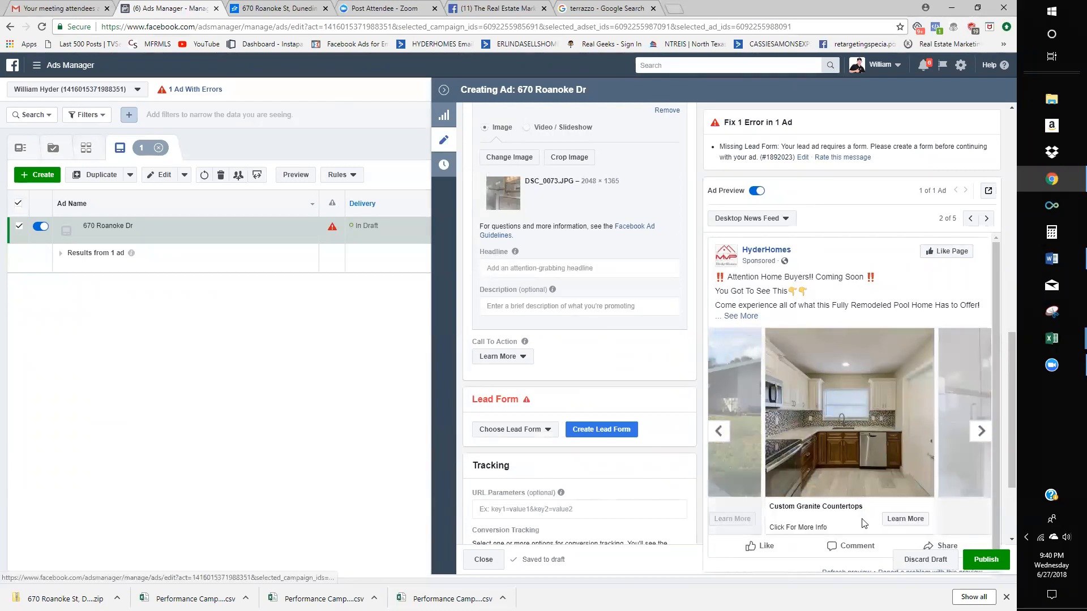
click(978, 431)
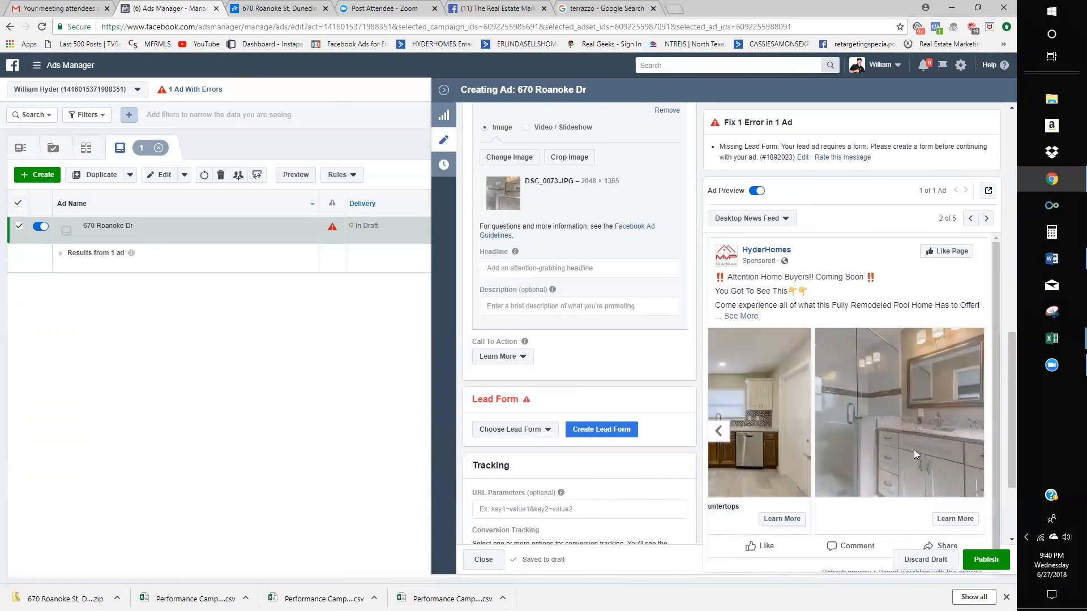
click(576, 269)
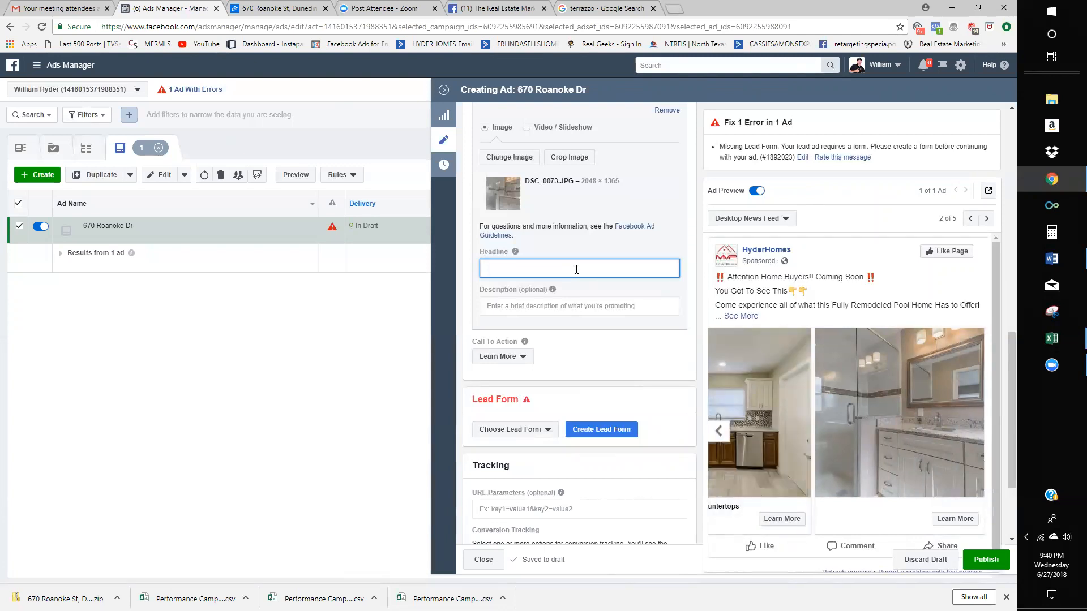
text(Luxury)
key(BackSpace)
key(BackSpace)
text(ious )
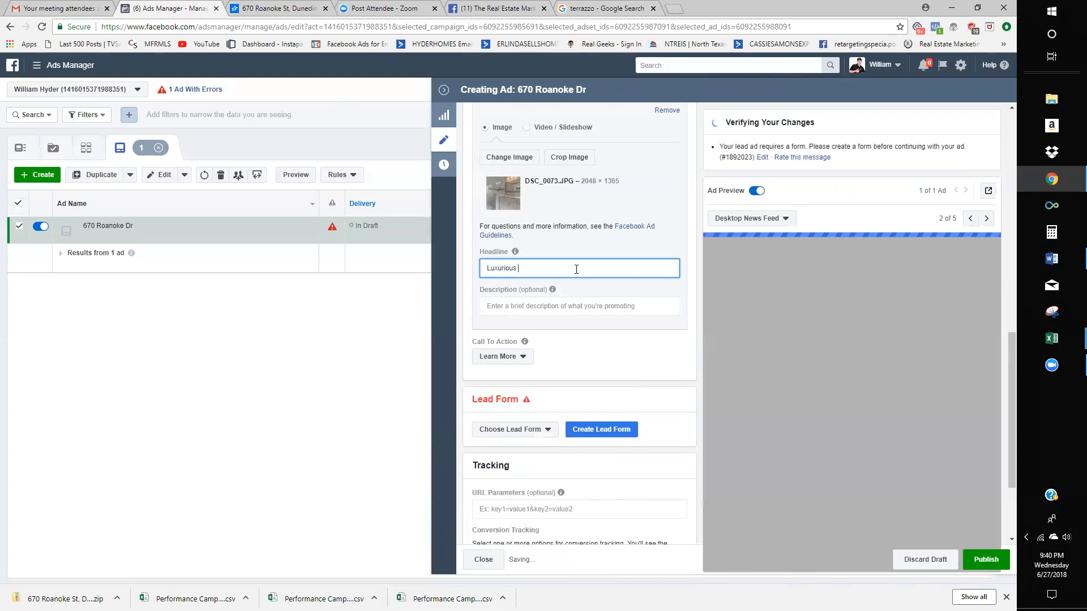
text(Finsihed)
key(BackSpace)
key(BackSpace)
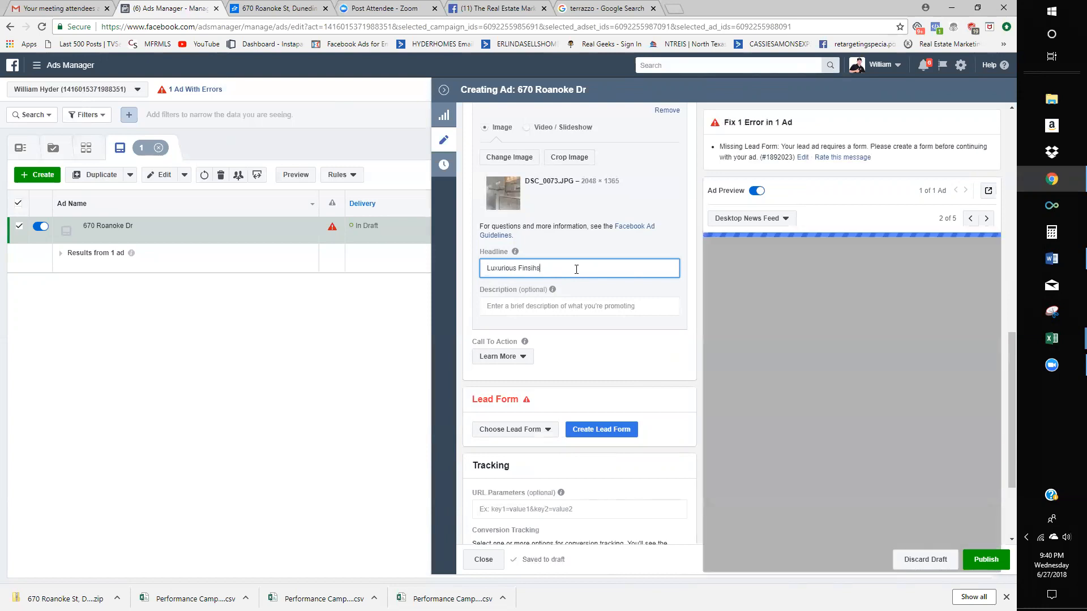
text(se)
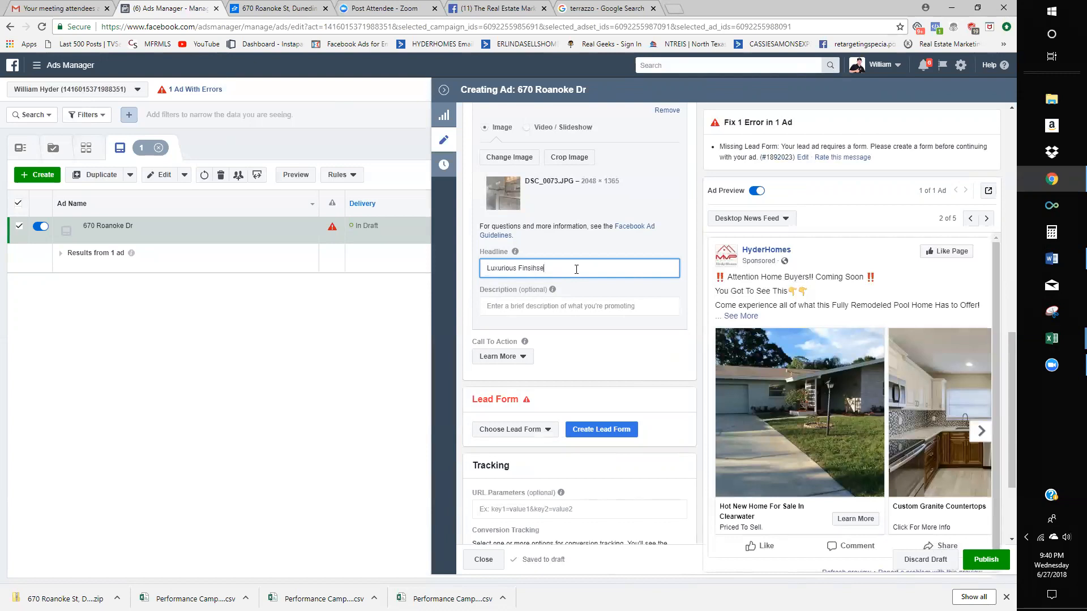
text(shes)
- Enter card 3's description 'Click For Pics and Pricing' and add a fourth carousel card
key(Tab)
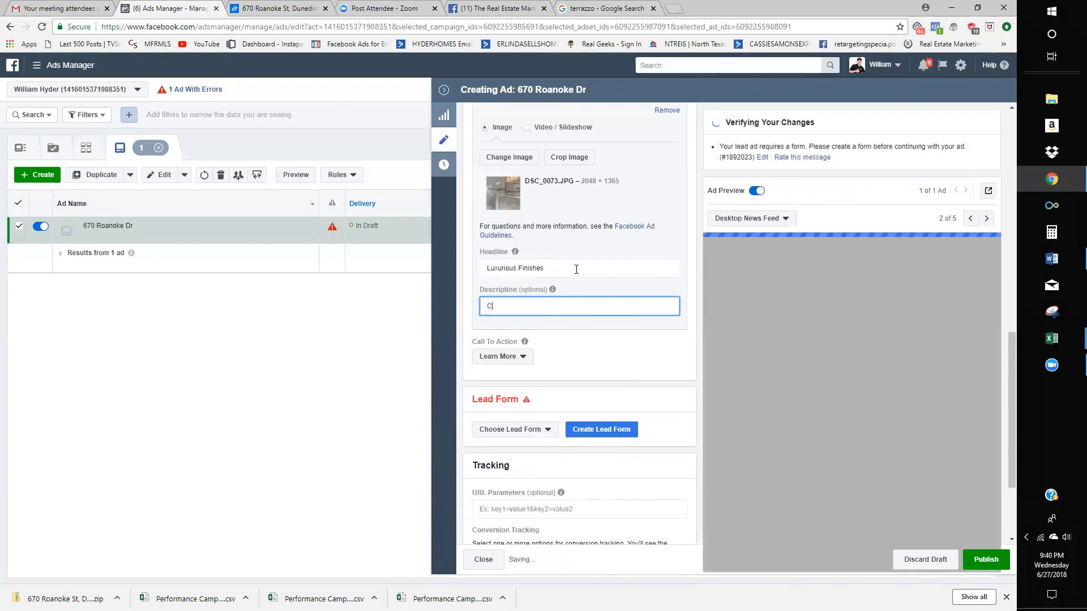
text(Click T)
text(or More)
key(BackSpace)
key(BackSpace)
key(BackSpace)
key(BackSpace)
key(BackSpace)
text(r Pics Pricing and)
key(BackSpace)
key(BackSpace)
key(BackSpace)
key(BackSpace)
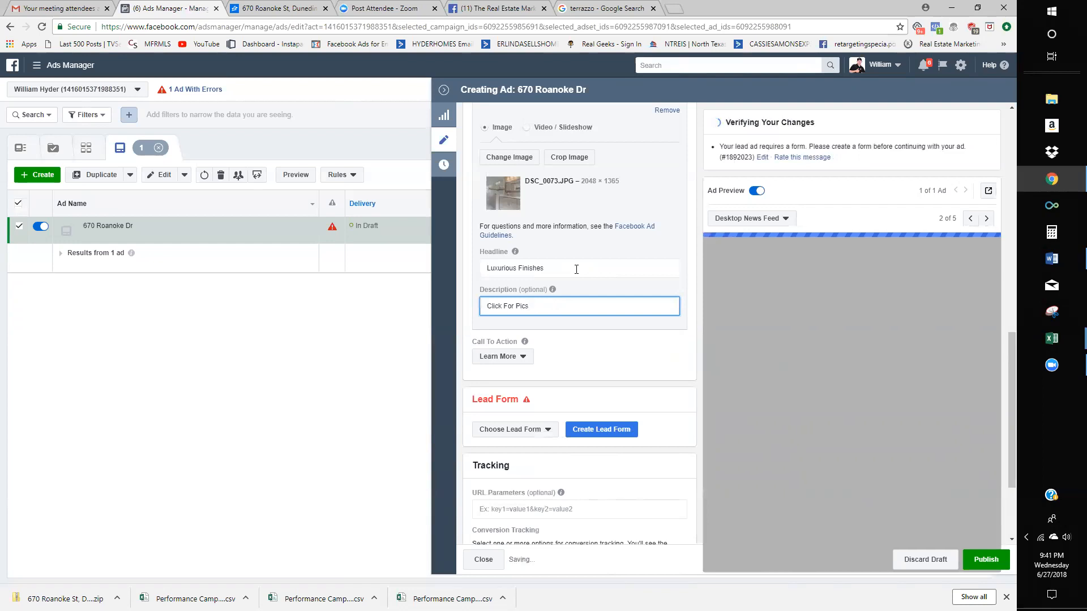
text(a and )
text( and PRi)
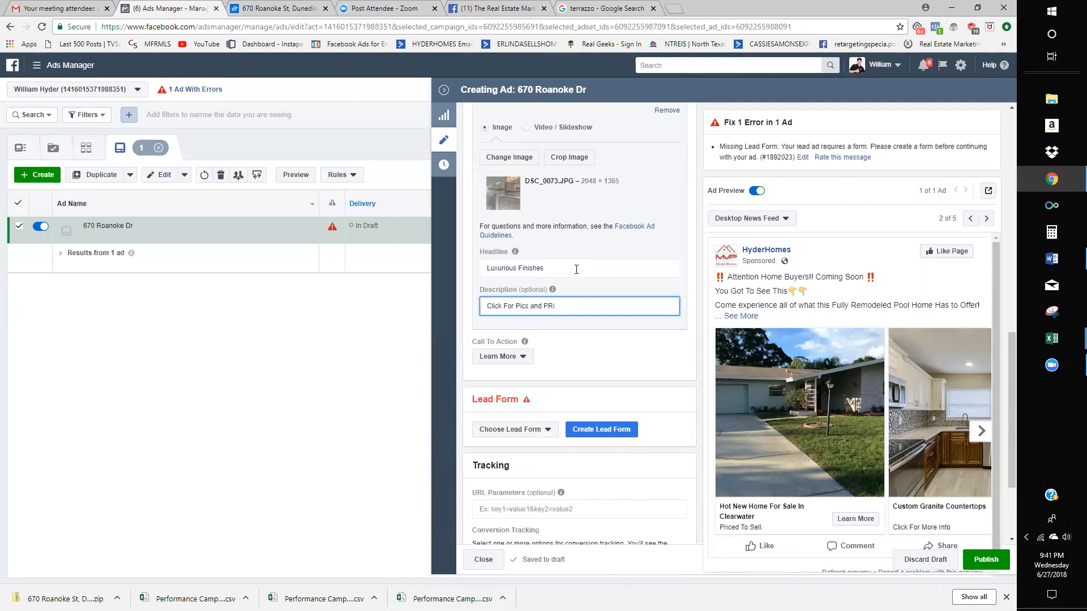
text(cigicing)
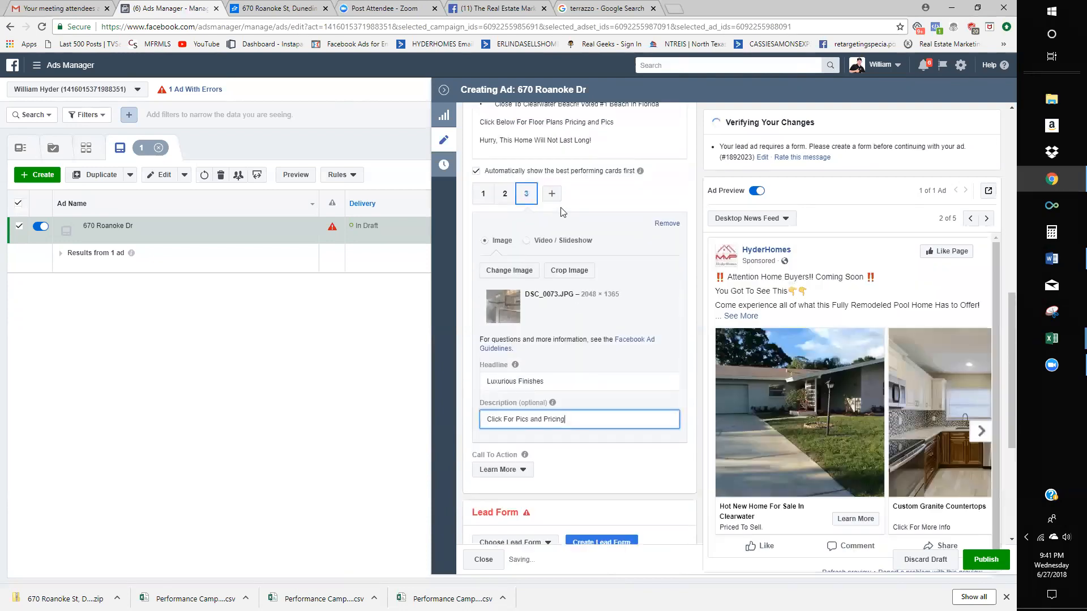
click(551, 195)
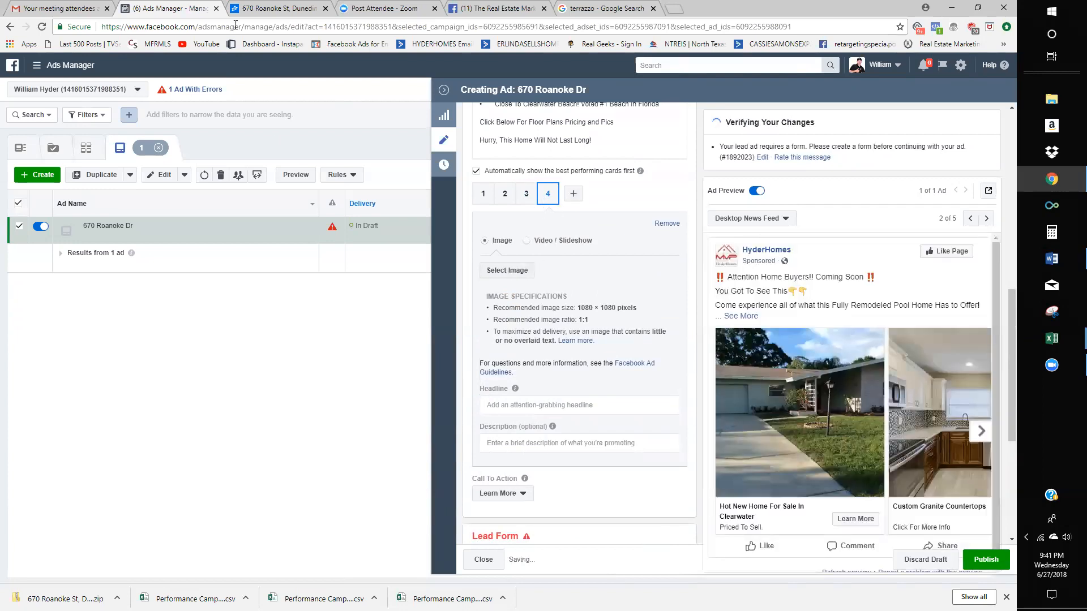
- Glance at the Zillow listing for the house, then return to the ad editor
click(264, 9)
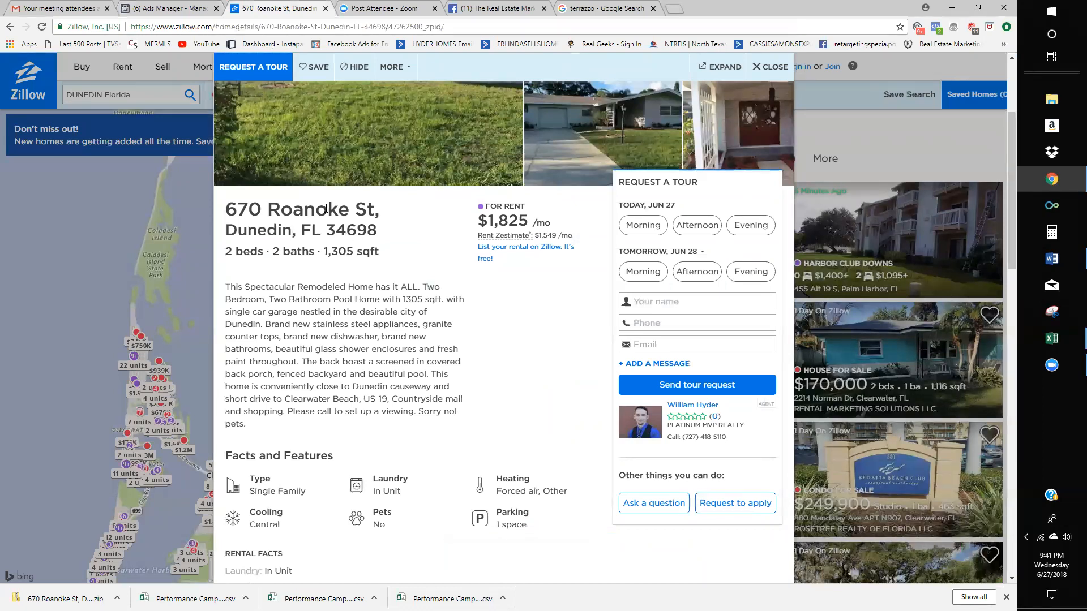
scroll(351, 264, up, 2)
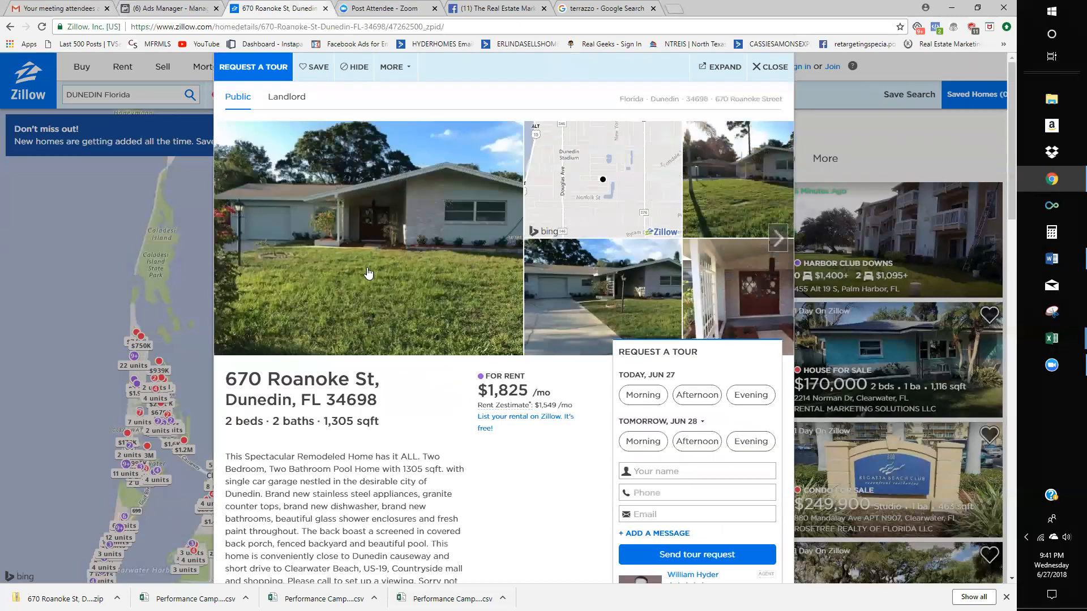
click(170, 9)
scroll(655, 308, down, 5)
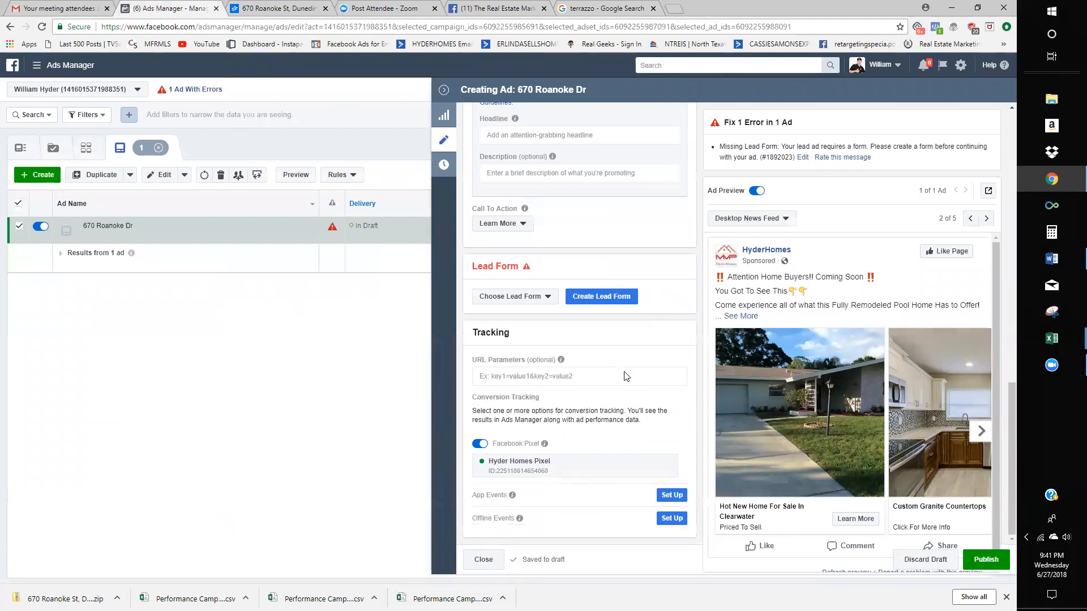
scroll(585, 296, up, 2)
scroll(583, 285, up, 7)
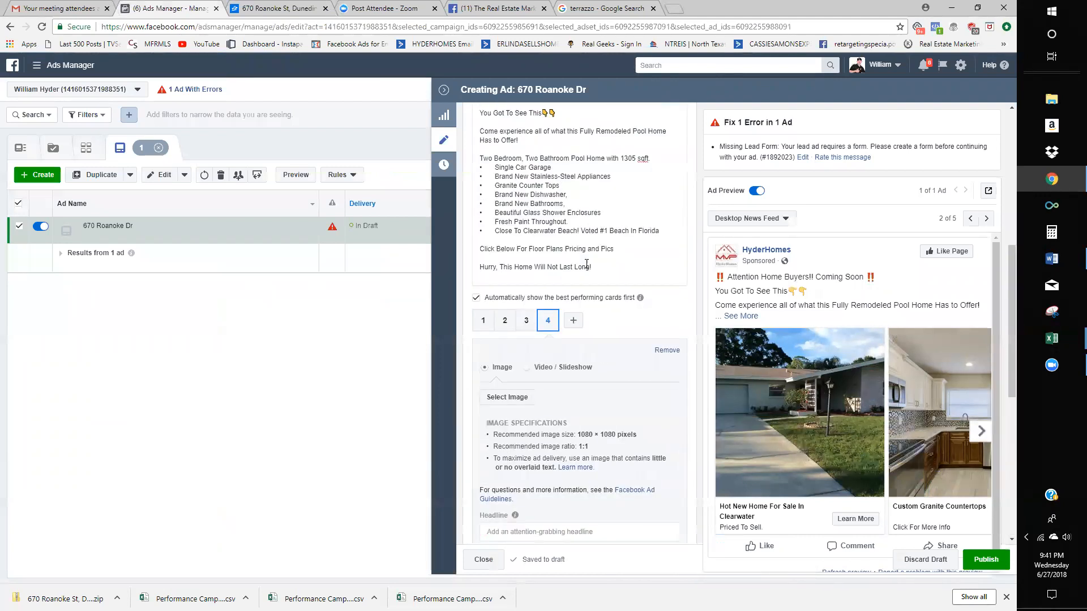
scroll(559, 281, up, 4)
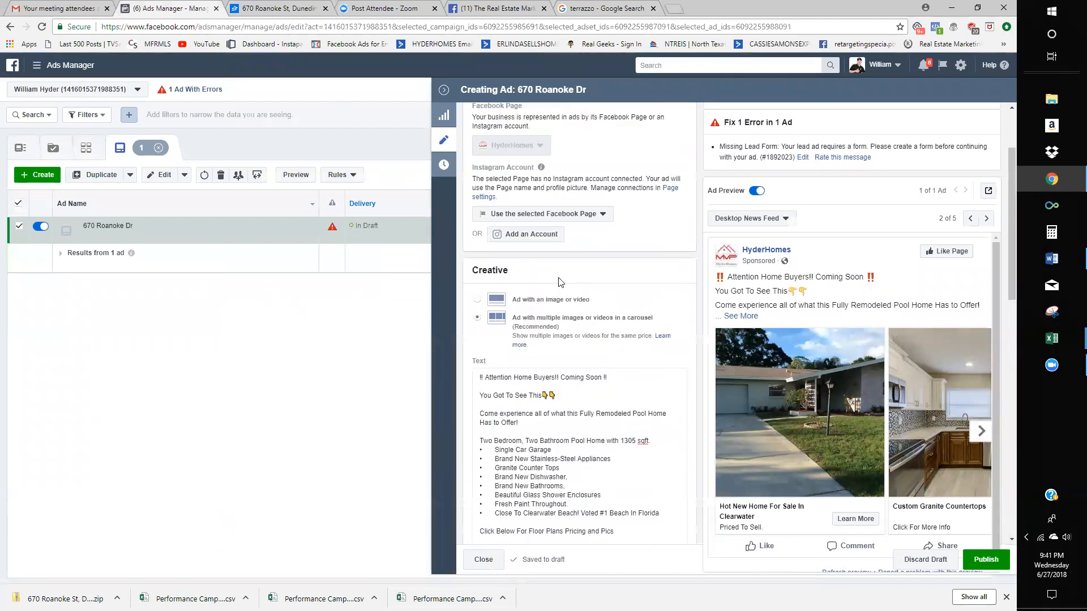
scroll(554, 340, down, 5)
scroll(555, 376, down, 2)
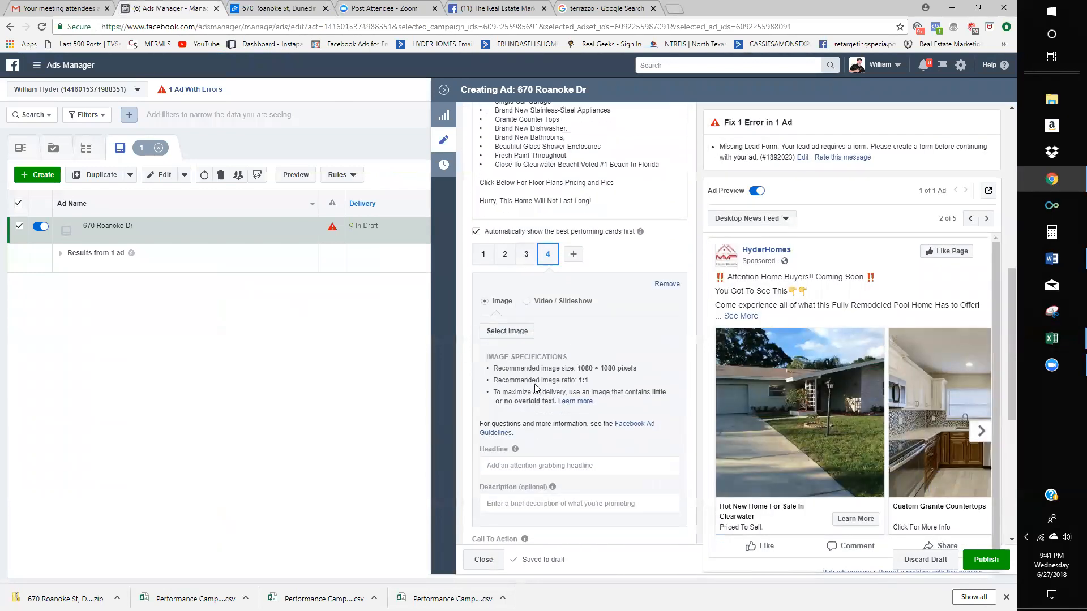
- Upload the pool photo DSC_0243 and confirm it as card 4's image
click(507, 331)
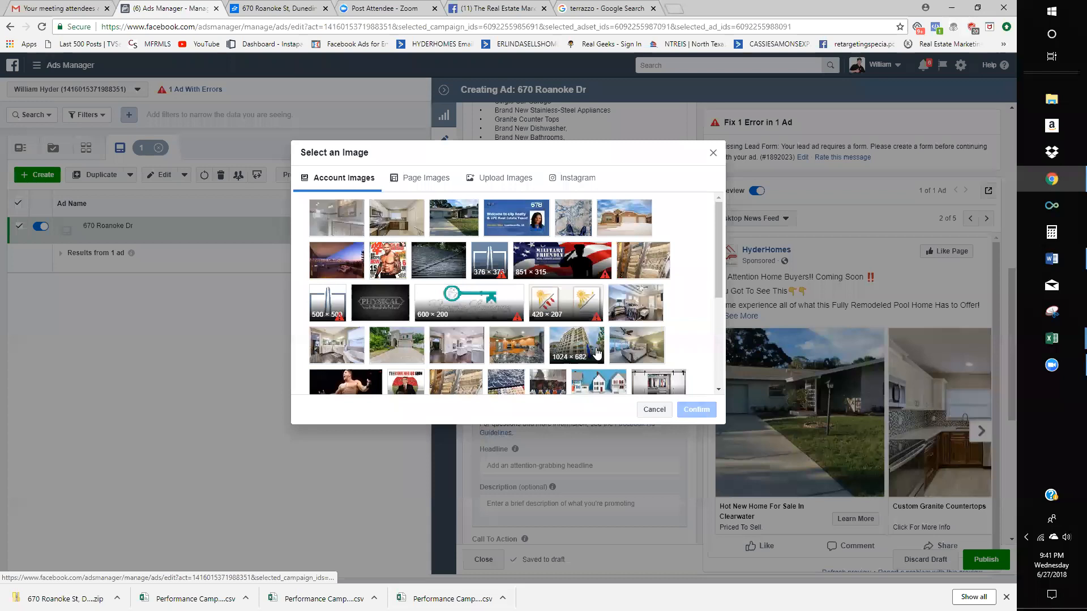
click(514, 190)
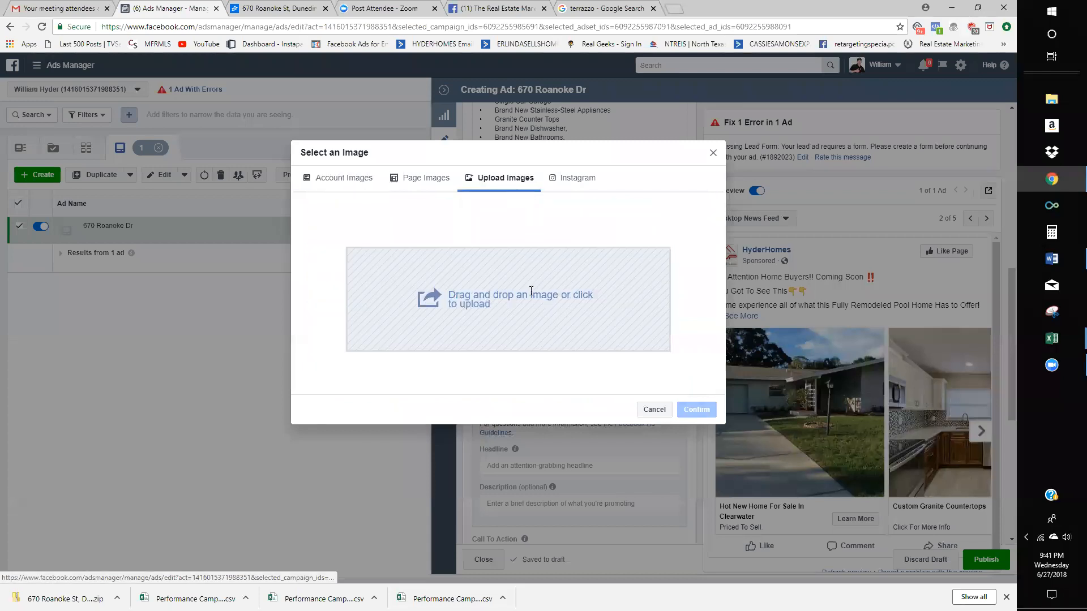
click(530, 291)
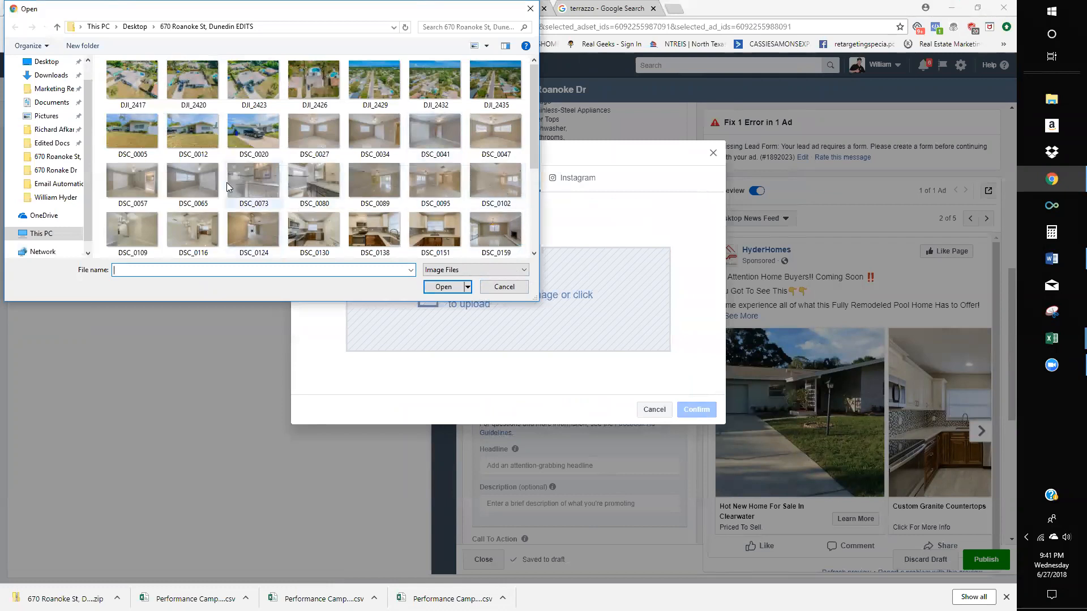
scroll(314, 177, down, 2)
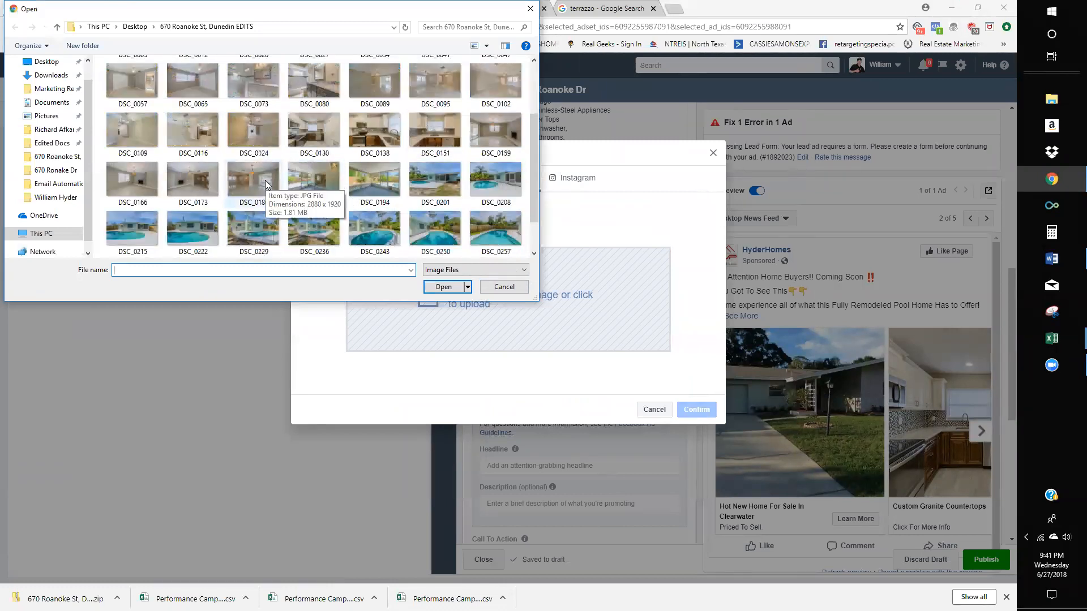
scroll(266, 182, up, 2)
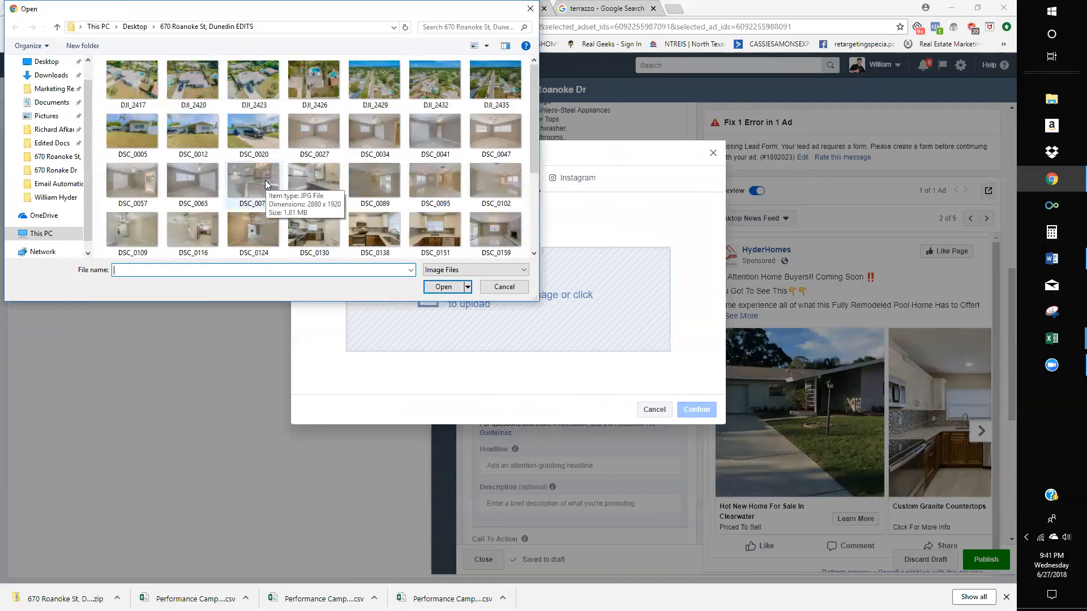
scroll(377, 215, down, 2)
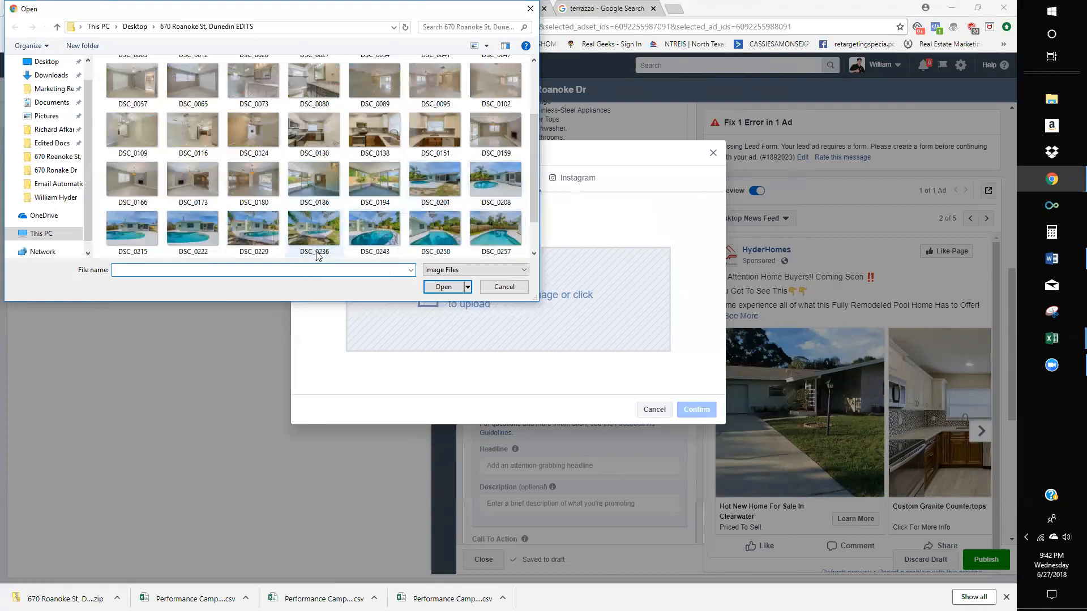
double_click(391, 226)
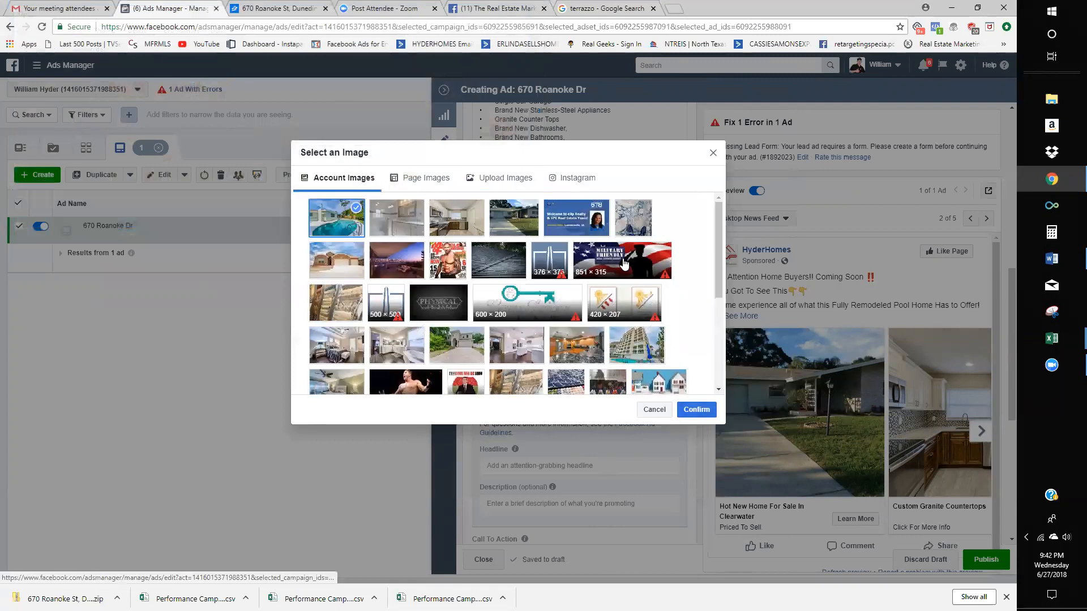
click(694, 409)
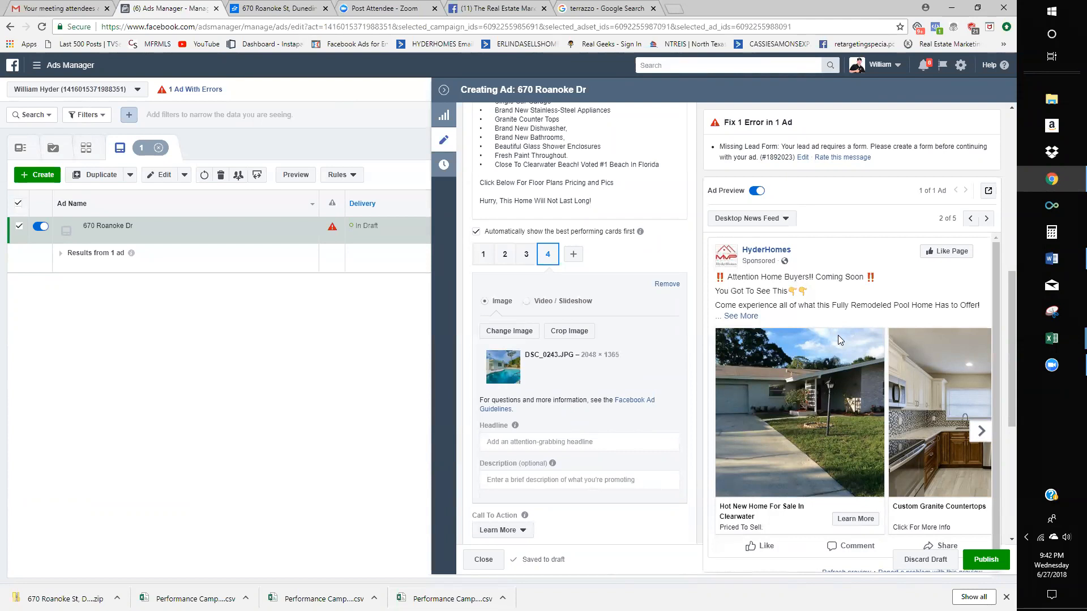
- Page the ad preview forward to the new pool card and place the caret in card 4's headline
click(980, 441)
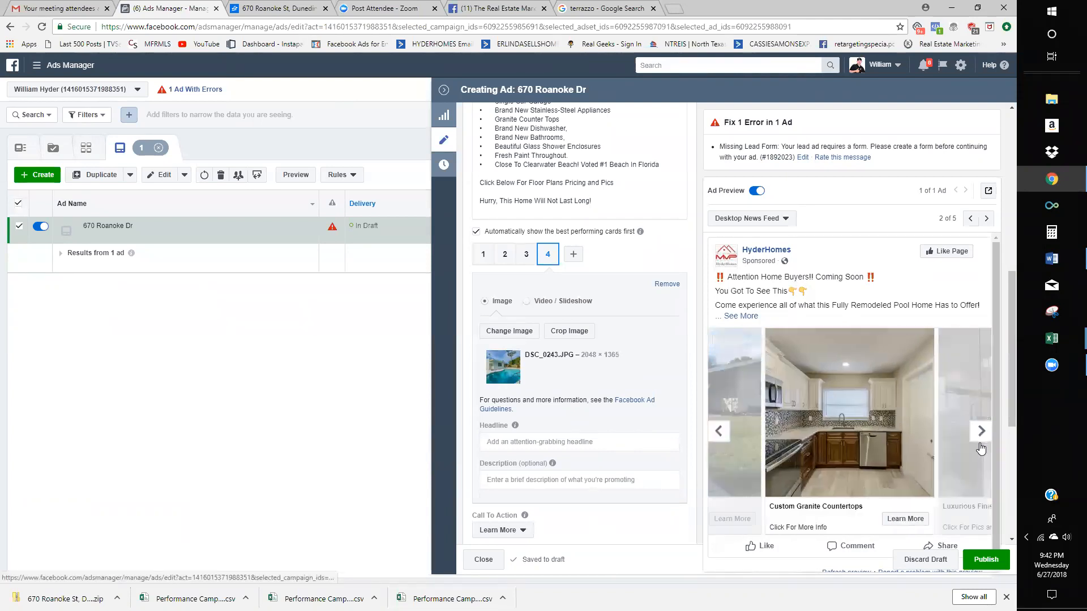
click(981, 444)
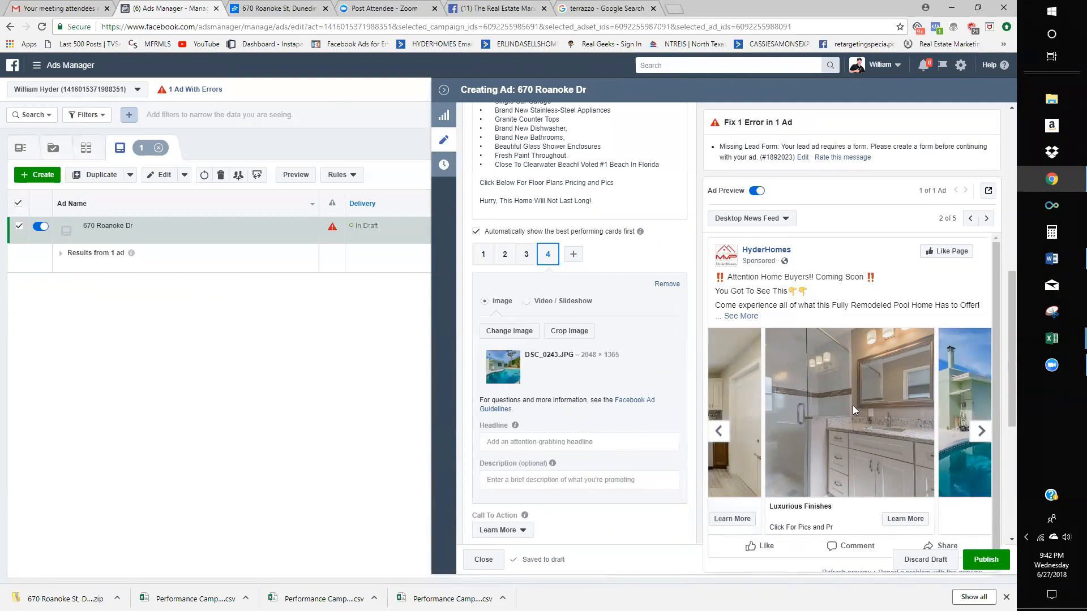
click(981, 431)
click(558, 441)
- Type card 4's headline 'Outdoor Living At It Finest!'
text(OU)
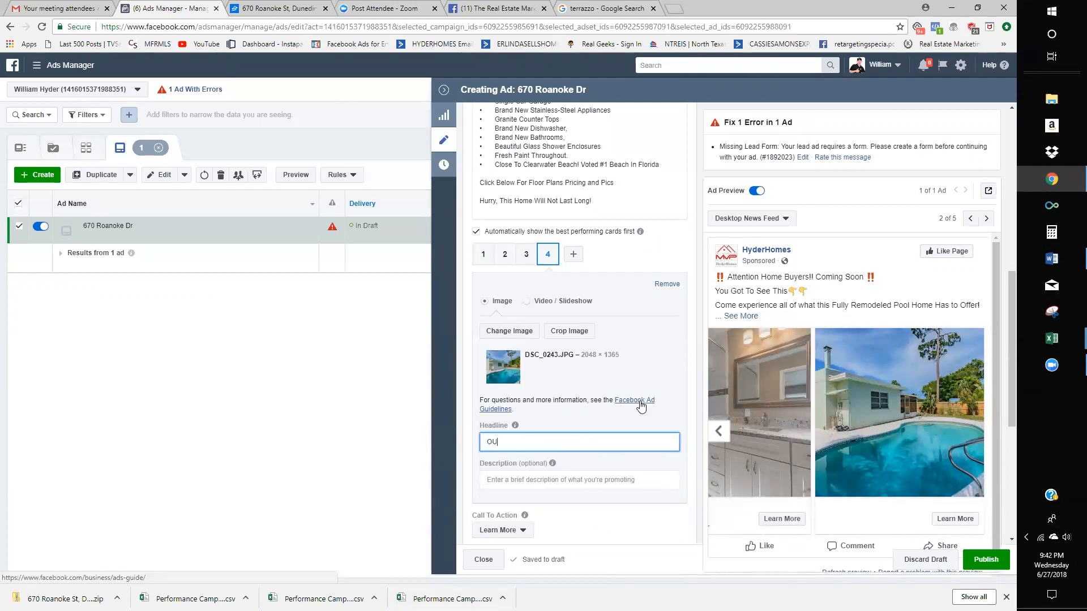
text(t)
key(BackSpace)
key(BackSpace)
text(ut)
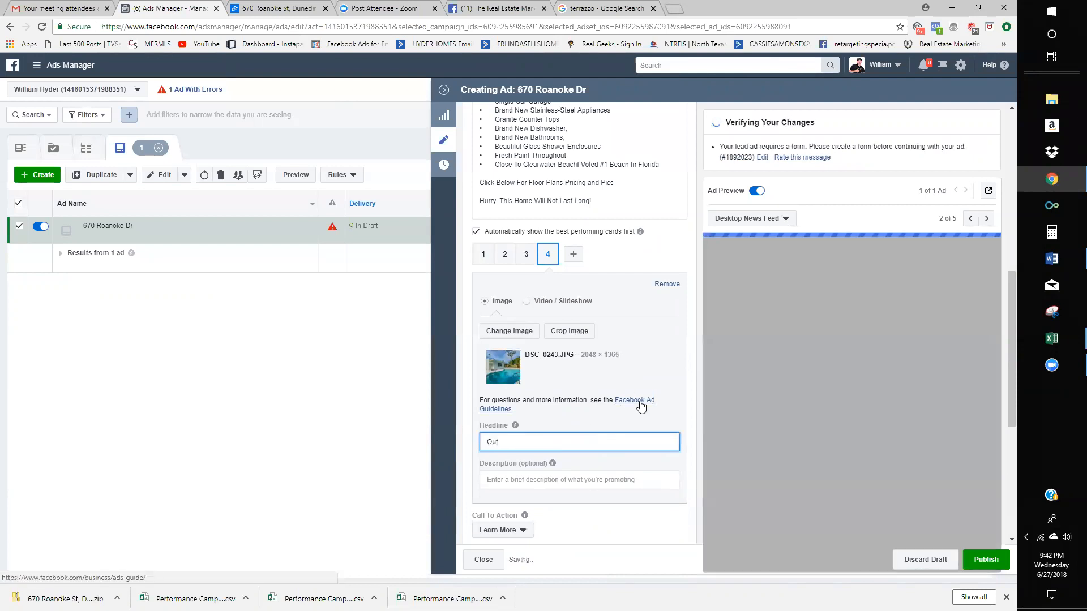
text(door Licin)
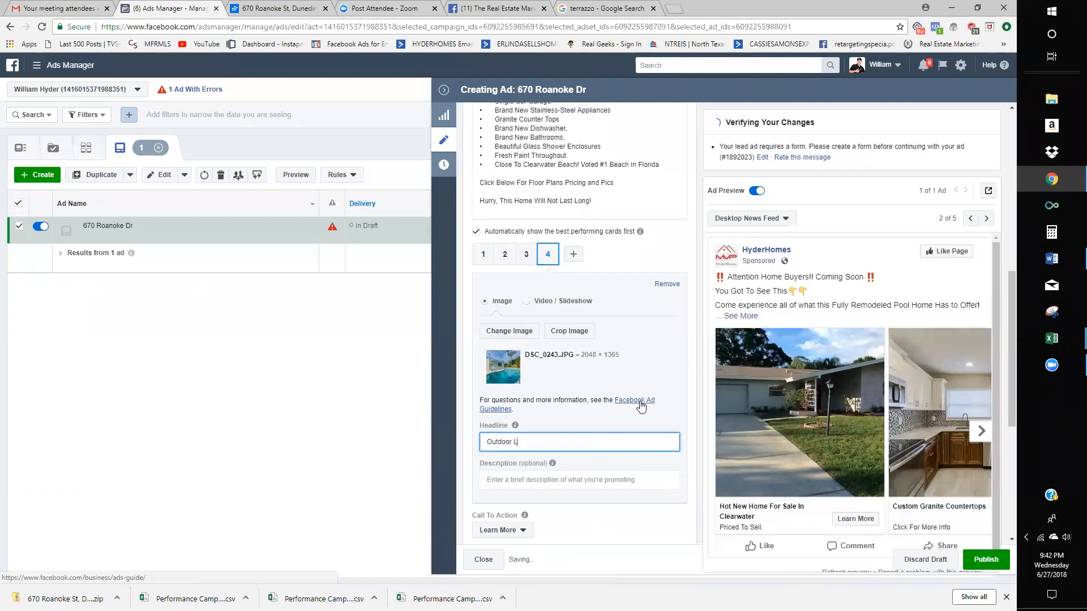
key(BackSpace)
key(BackSpace)
key(BackSpace)
text(vign)
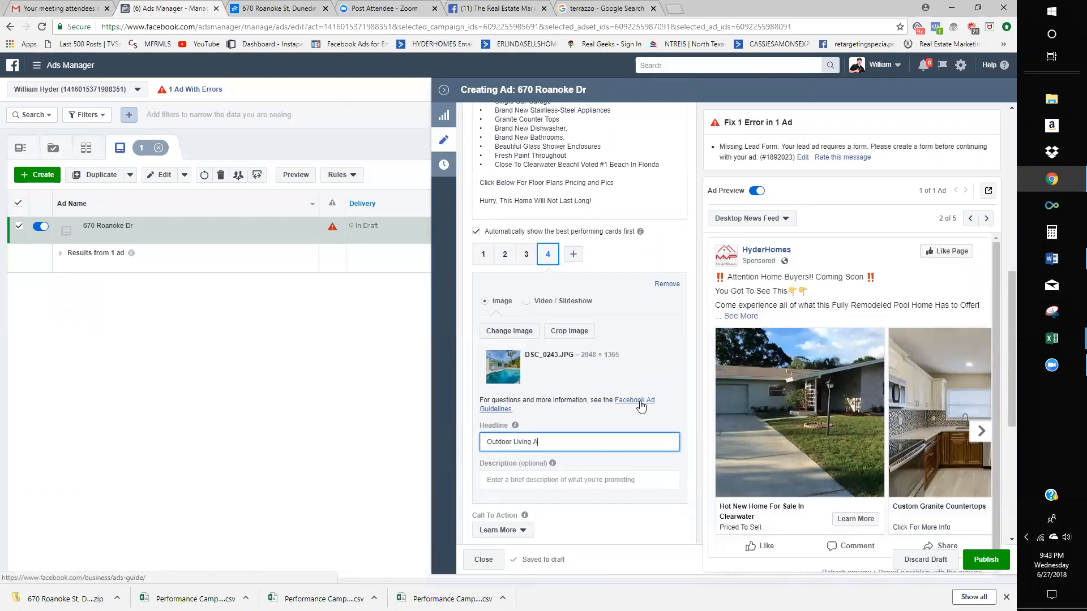
key(BackSpace)
text(Finest!)
- Enter card 4's description 'Click For More Info'
key(Tab)
text(G)
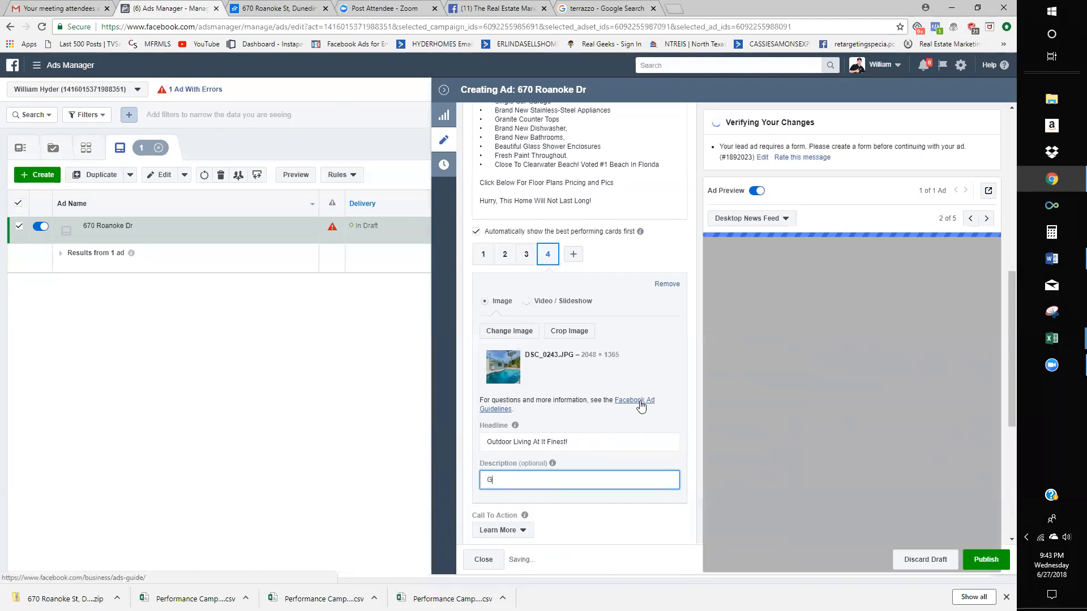
text(et yOU)
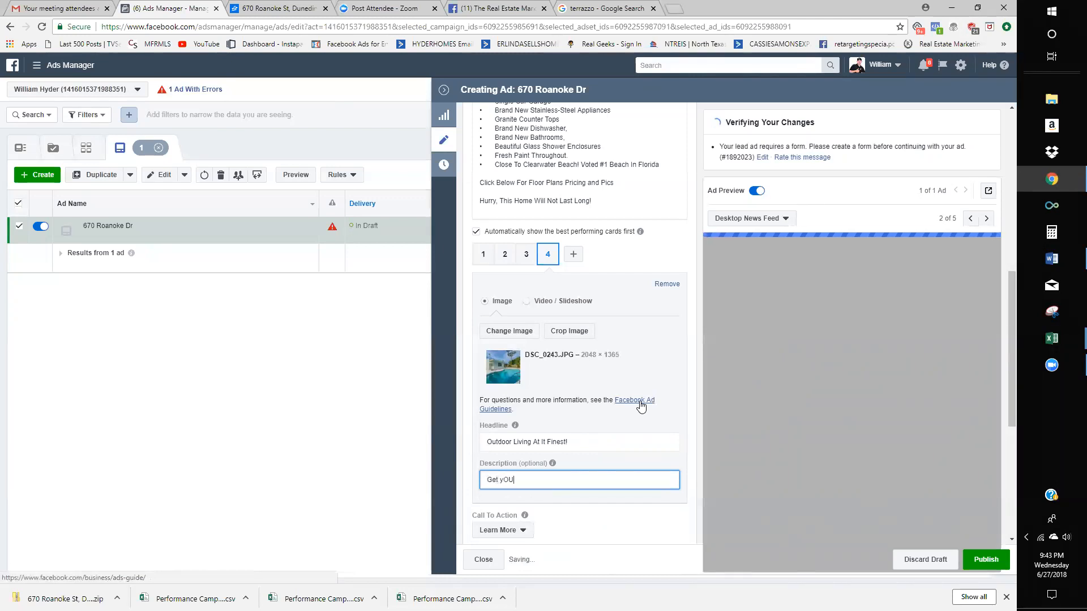
key(BackSpace)
key(BackSpace)
text(cLIC)
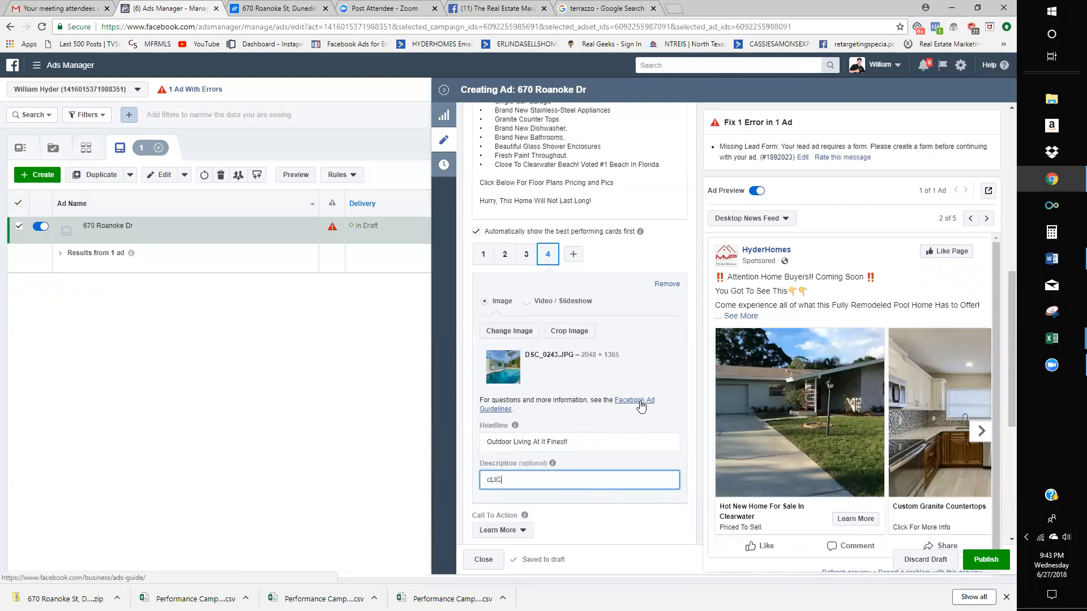
key(BackSpace)
key(BackSpace)
key(BackSpace)
key(BackSpace)
text(Clicke)
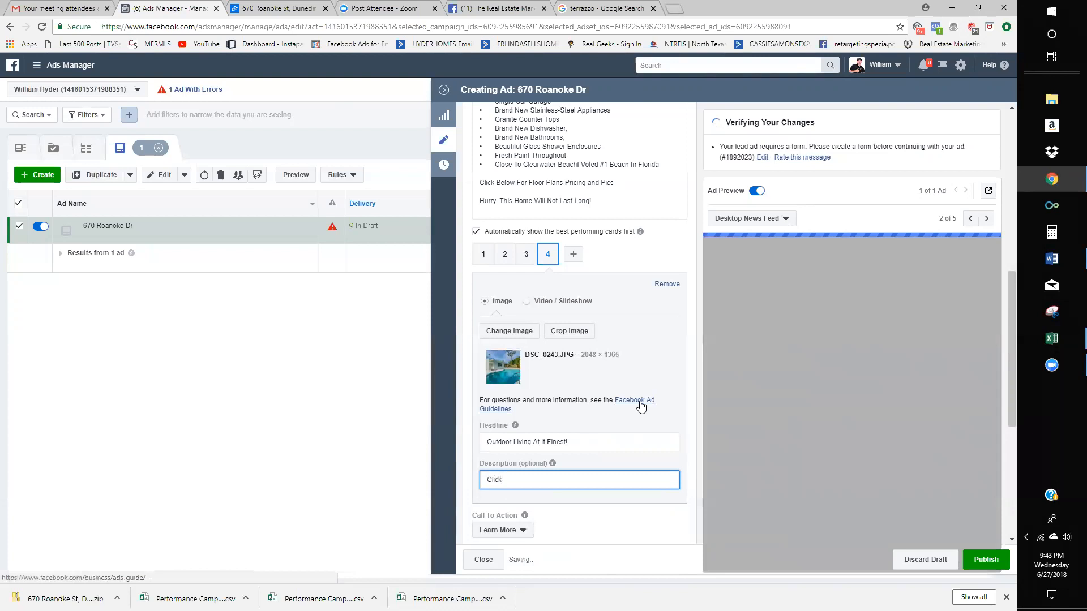
key(BackSpace)
text(For More Info)
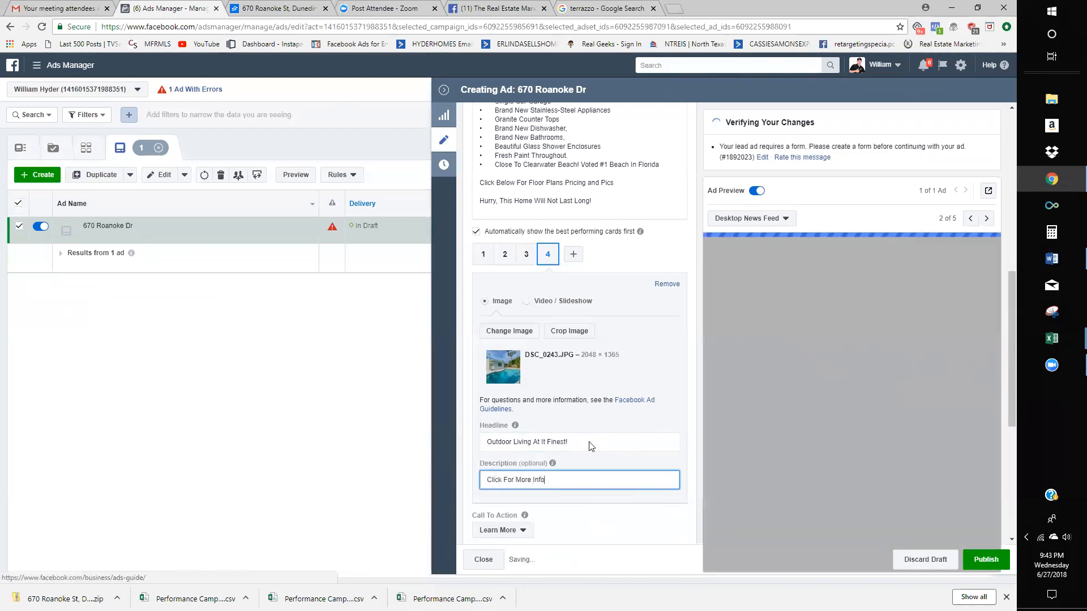
scroll(591, 447, up, 3)
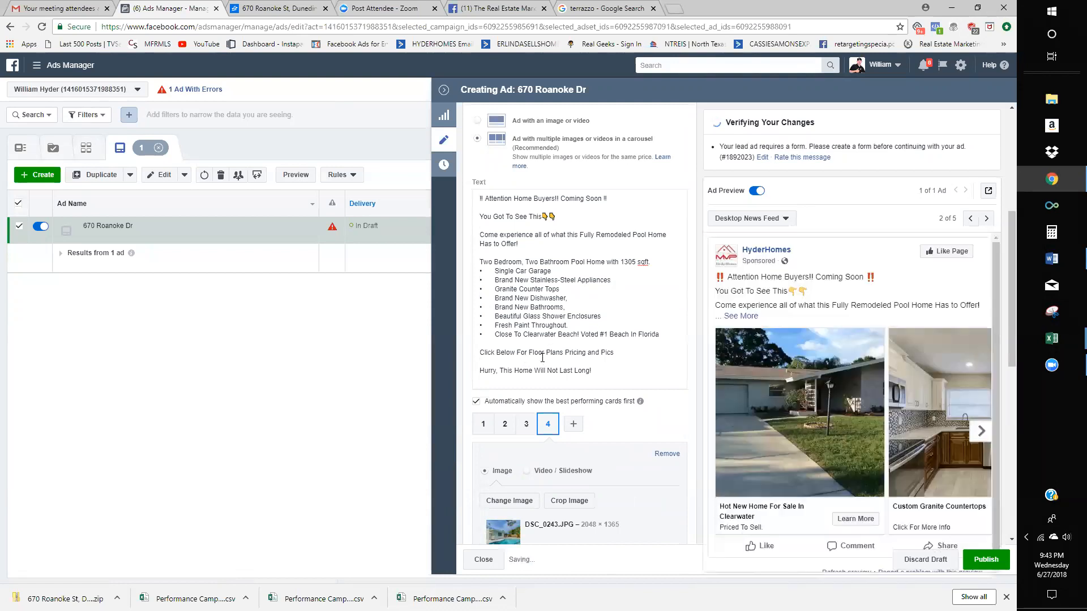
- Add a pointing-down 👇 emoji after 'Pics' at the end of the floor-plans line
click(615, 378)
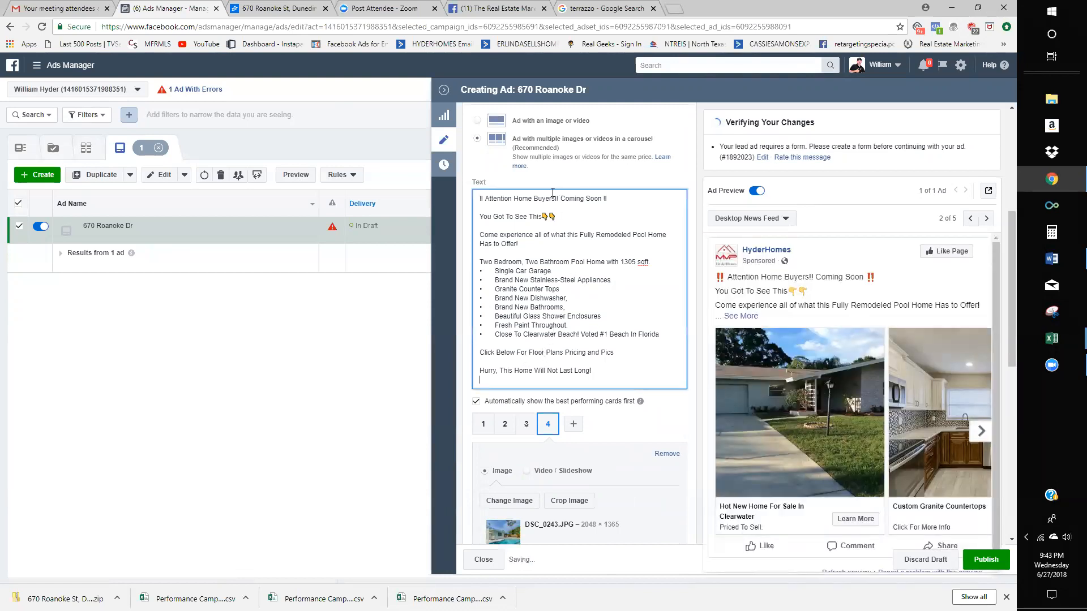
drag(555, 218, 549, 218)
key(ctrl+c)
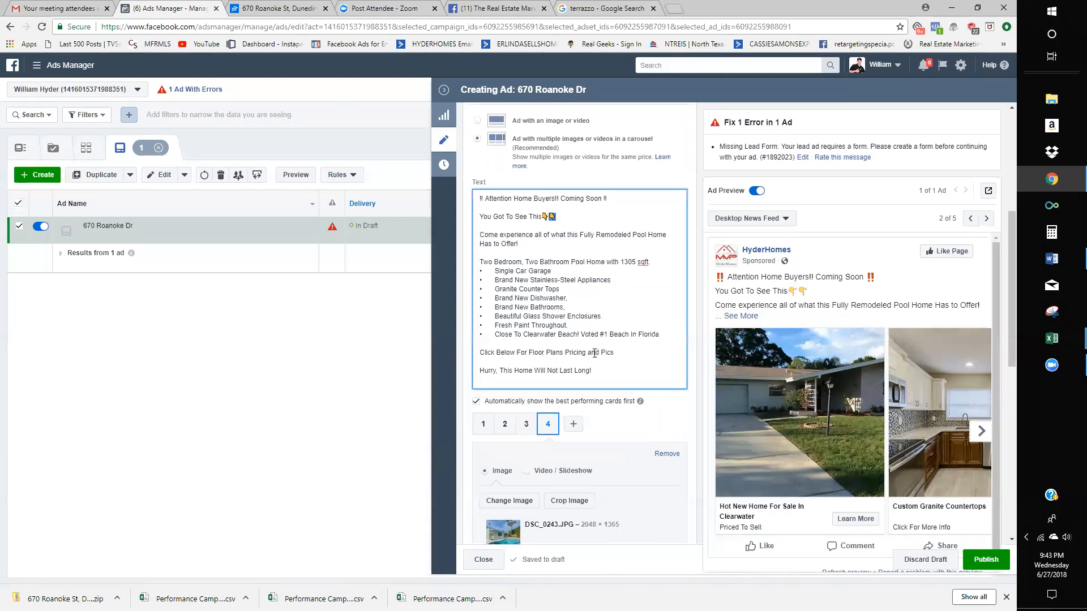
click(620, 356)
key(ctrl+v)
- Repeat the 'Click Below For Floor Plans Pricing and Pics' line right after 'Has to Offer!'
drag(621, 354, 476, 352)
click(531, 245)
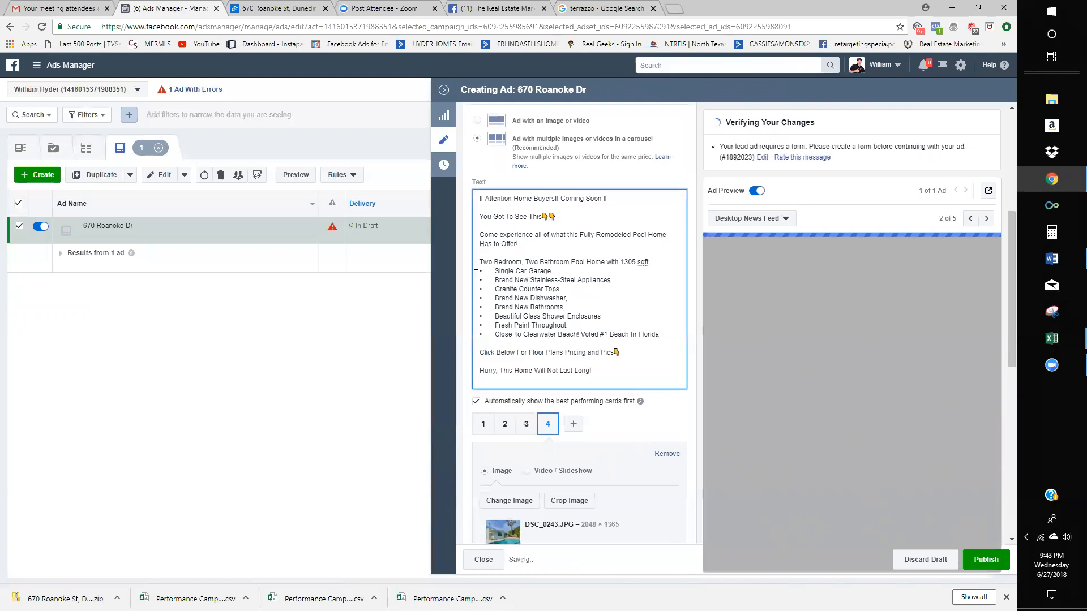
key(Return)
key(Return)
text(Click Below For Floor Plans Pricing and Pics👇)
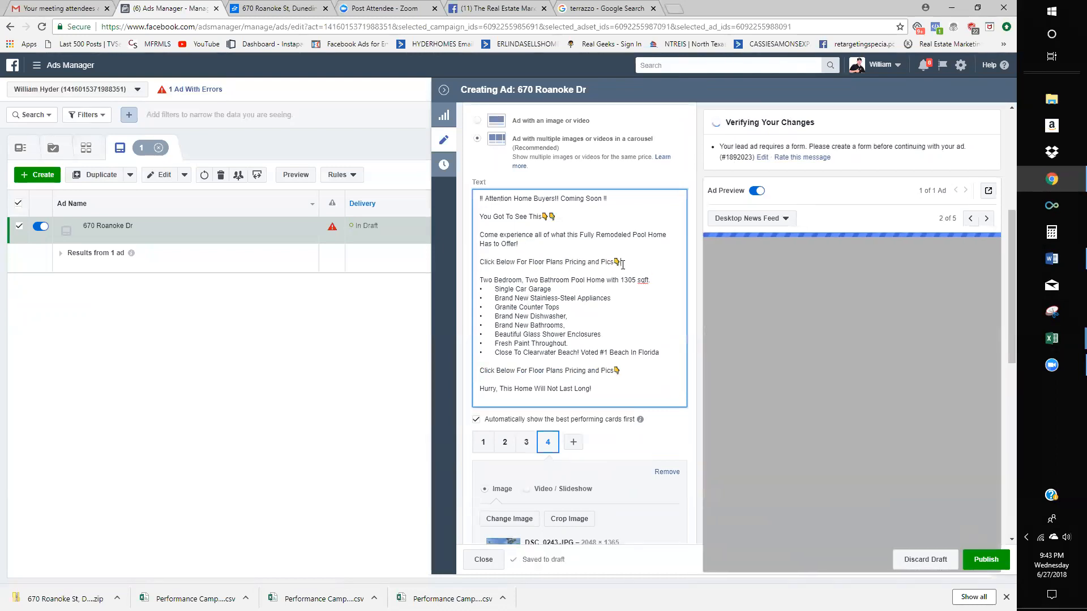
scroll(607, 245, down, 2)
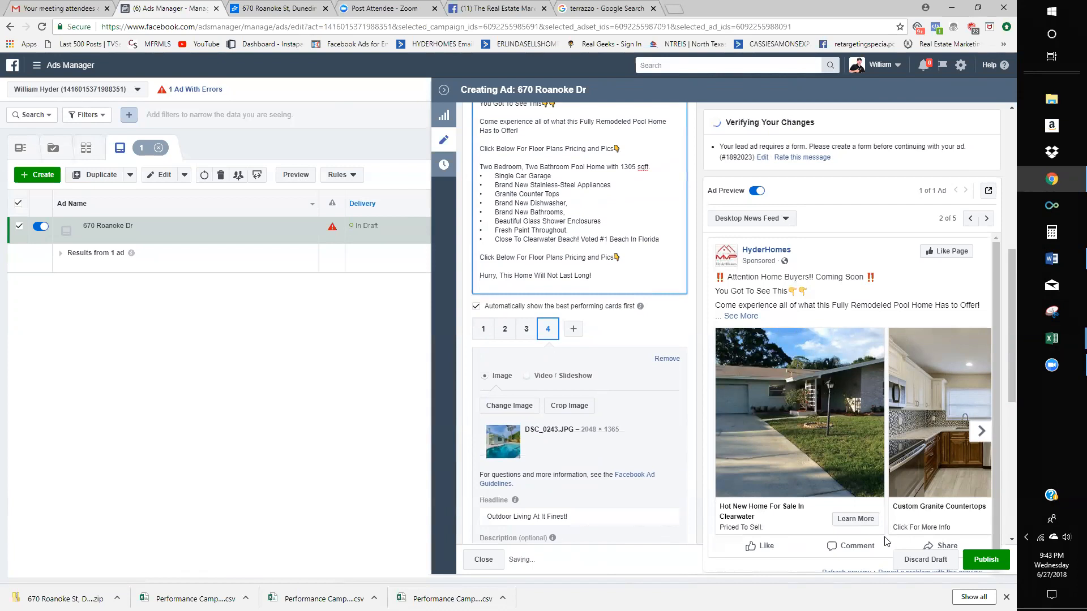
scroll(490, 393, up, 1)
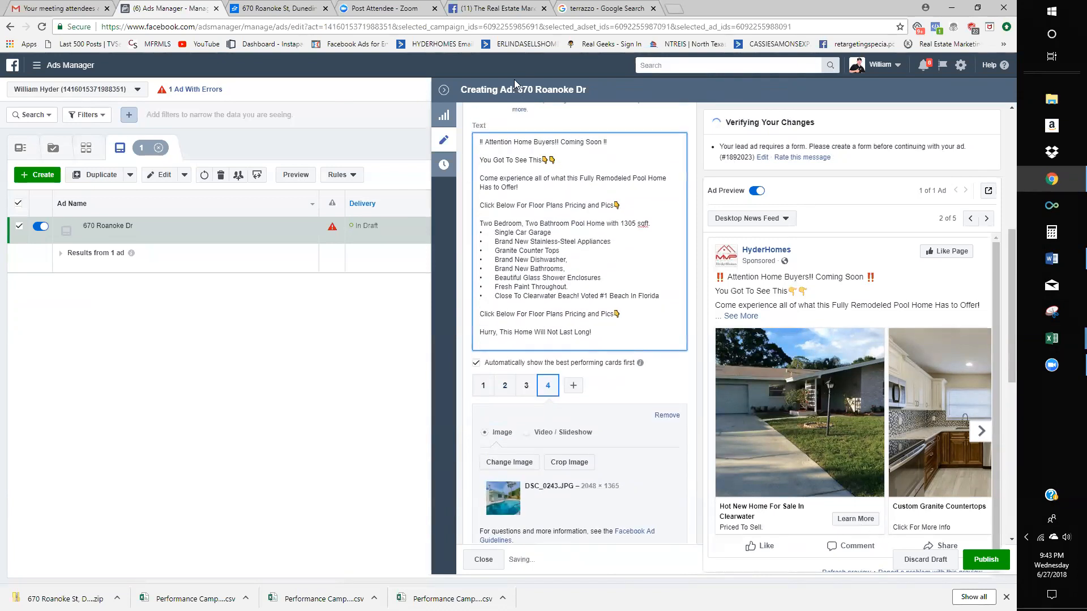
click(503, 7)
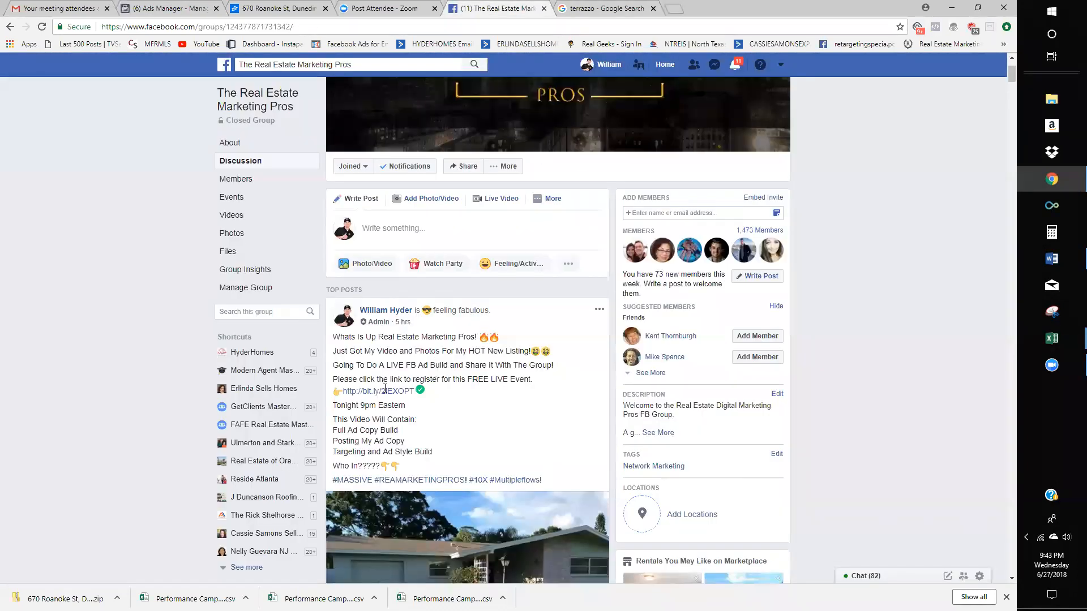
- Try selecting the bit.ly registration link in the Real Estate Marketing Pros group post
drag(342, 392, 340, 399)
click(340, 398)
drag(343, 396, 334, 397)
- Check the Zillow listing, then return to the ad editor's Description area
click(265, 7)
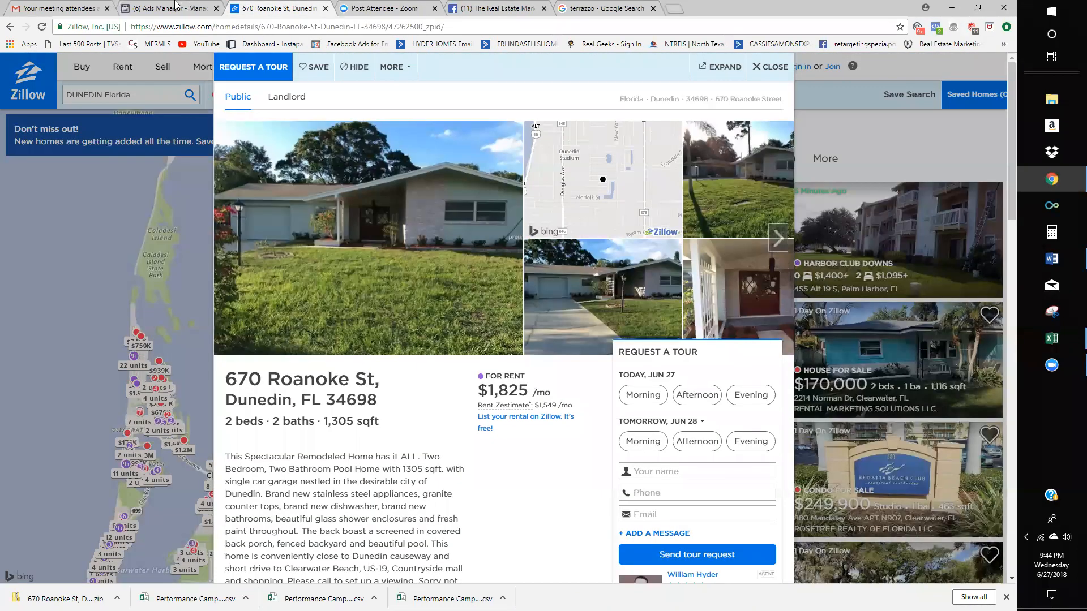
click(175, 6)
scroll(538, 492, down, 3)
click(556, 439)
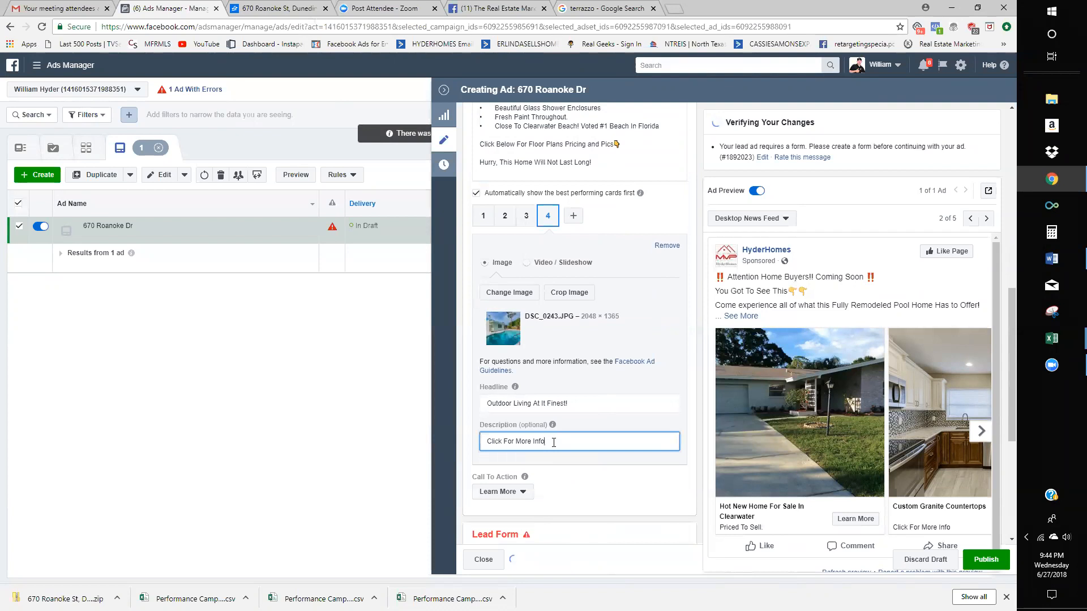
scroll(553, 442, up, 1)
scroll(553, 443, down, 2)
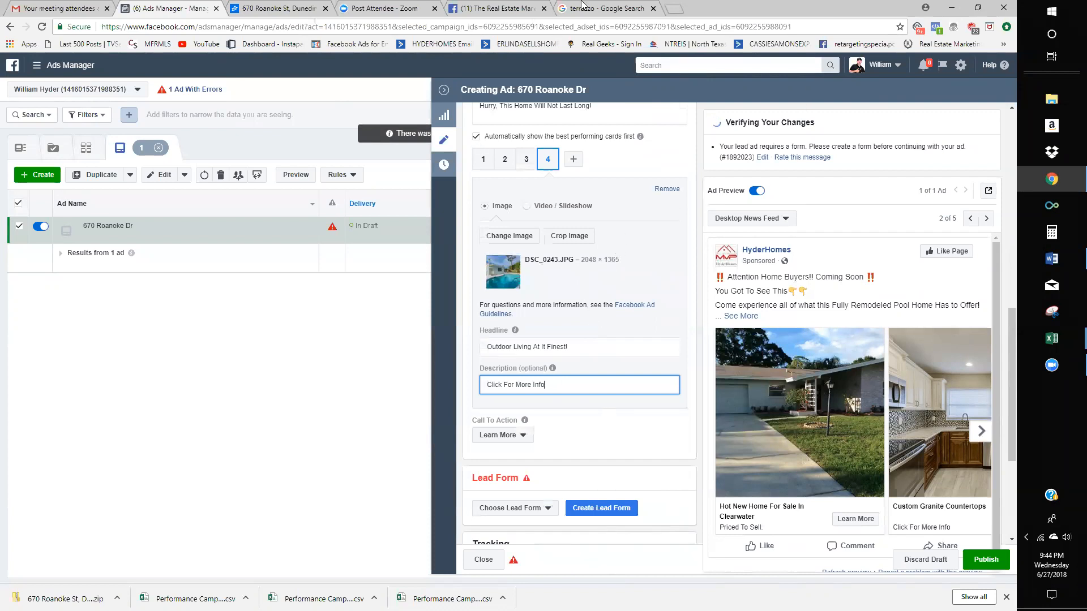
- Close the terrazzo search, Facebook group and Zillow pages, back in the ad's Description field
click(653, 8)
click(542, 9)
click(230, 11)
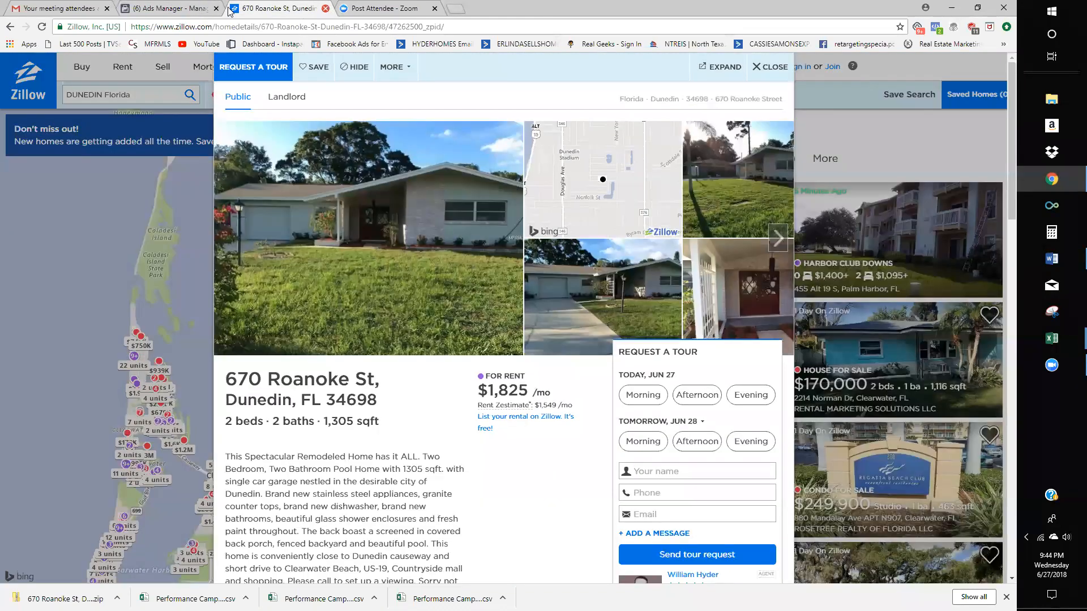
click(326, 8)
click(195, 10)
click(571, 385)
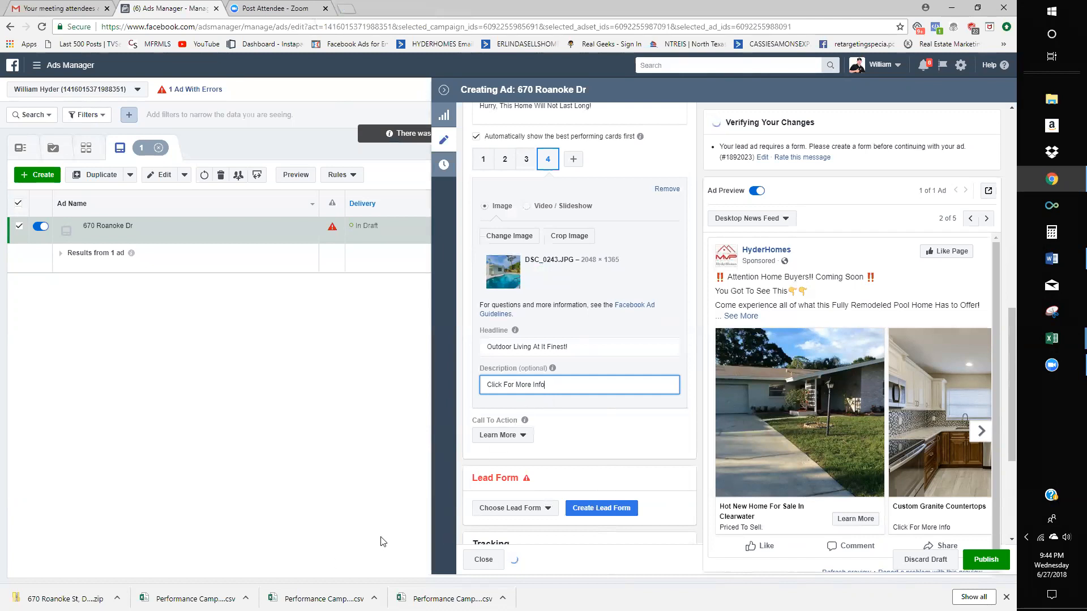
- Search Google for 'emoji' in a new tab and open the Get Emoji site
click(585, 386)
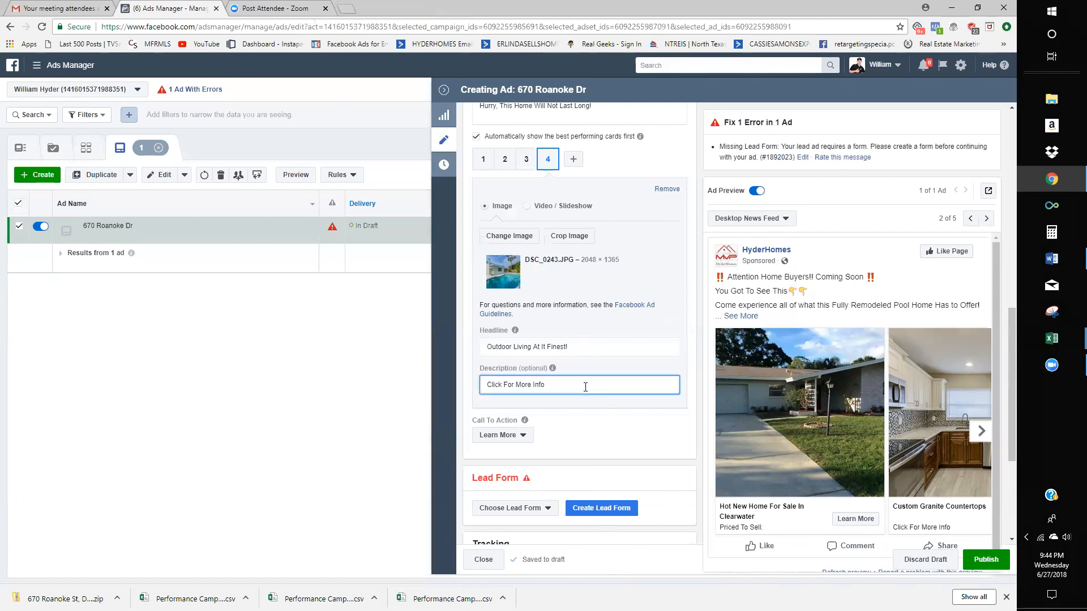
click(279, 5)
key(ctrl+t)
text(em)
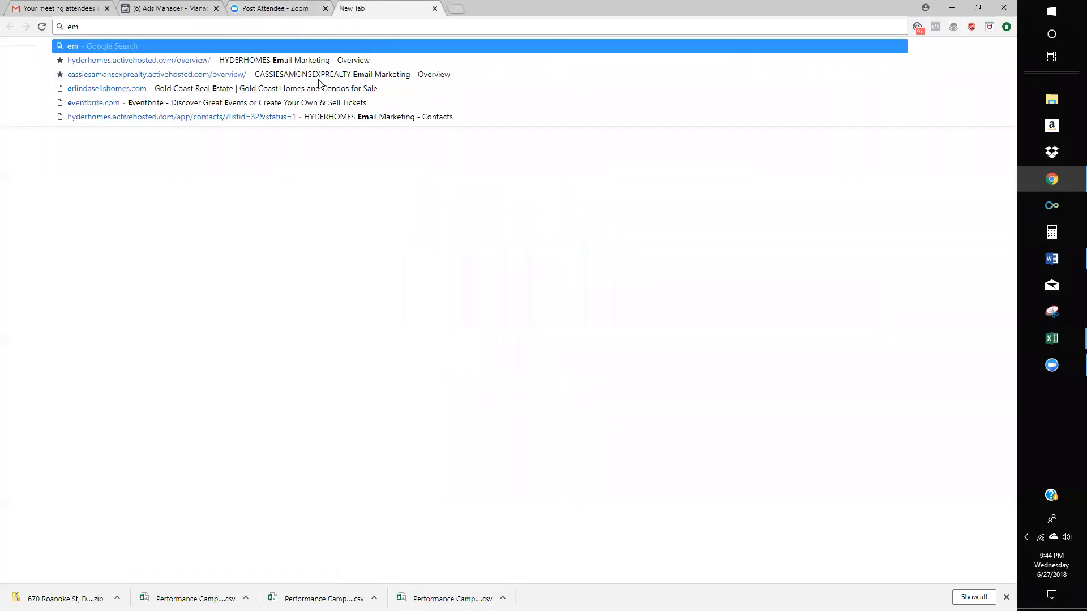
text(oji)
key(Return)
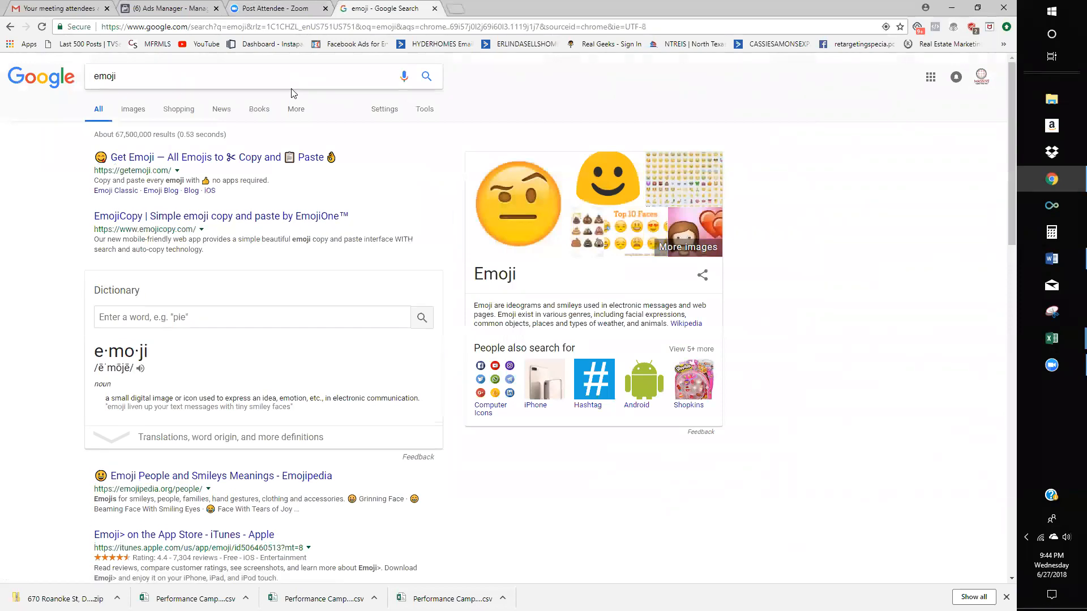
click(210, 162)
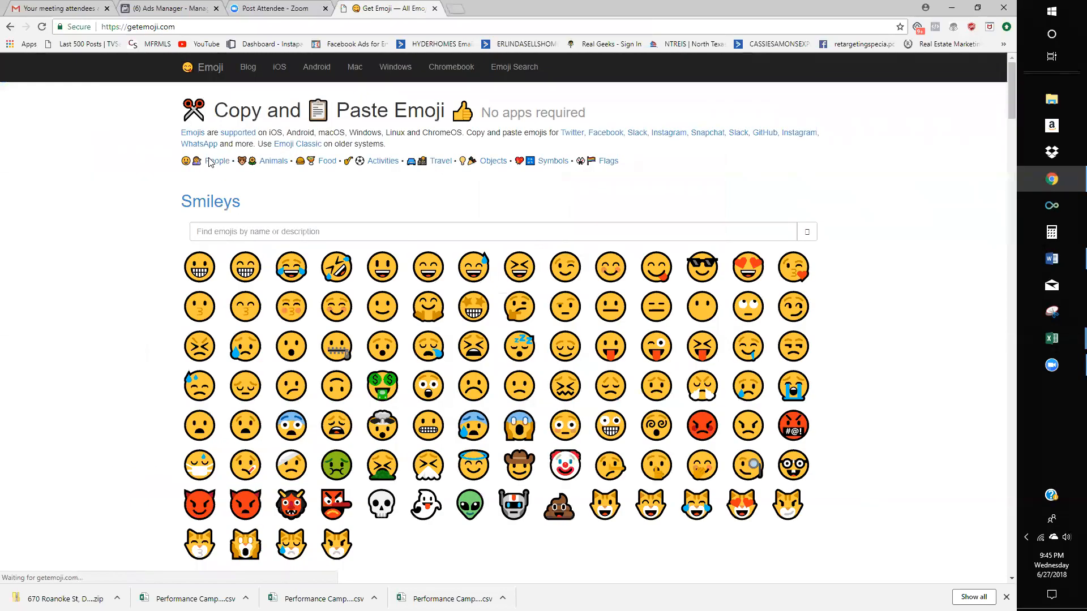
- Search emojis for 'right thumb', then for 'thumb', and browse the results
click(241, 232)
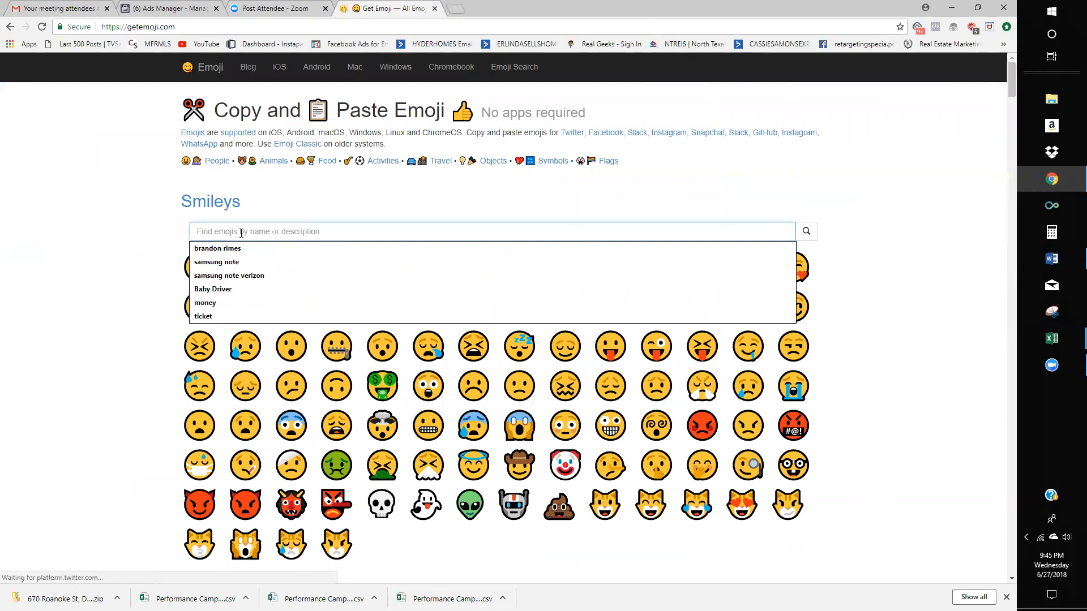
text(right thumb)
key(Return)
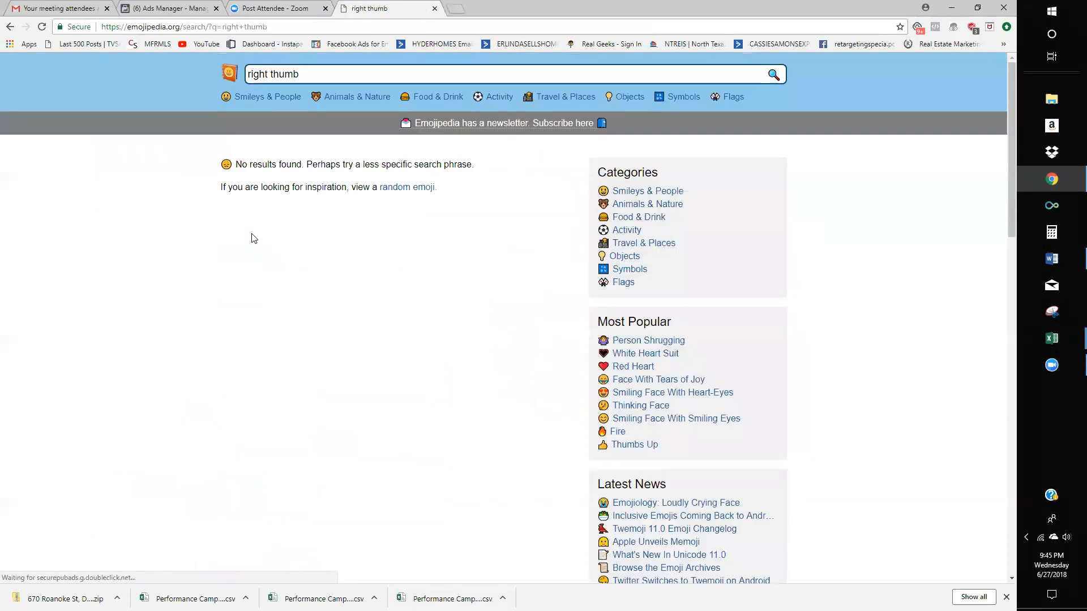
drag(309, 74, 215, 63)
text(thumb)
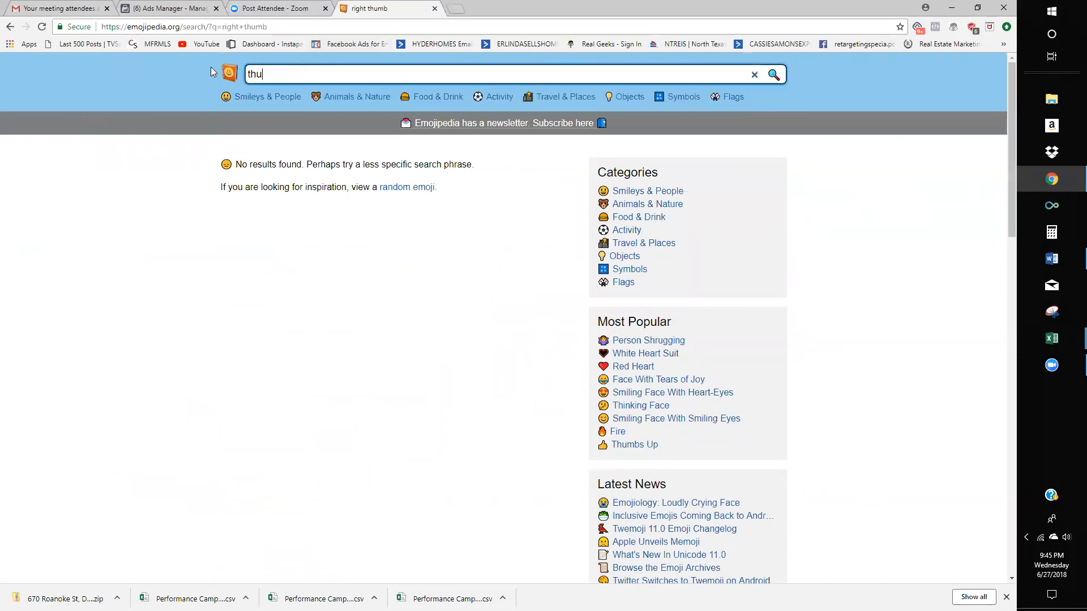
key(Return)
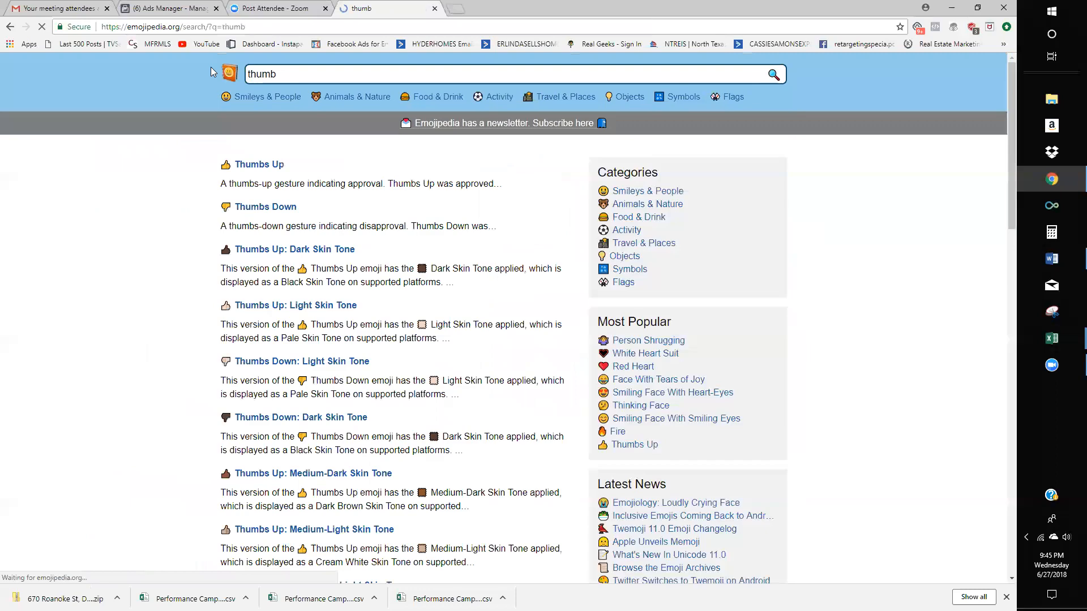
scroll(266, 171, down, 6)
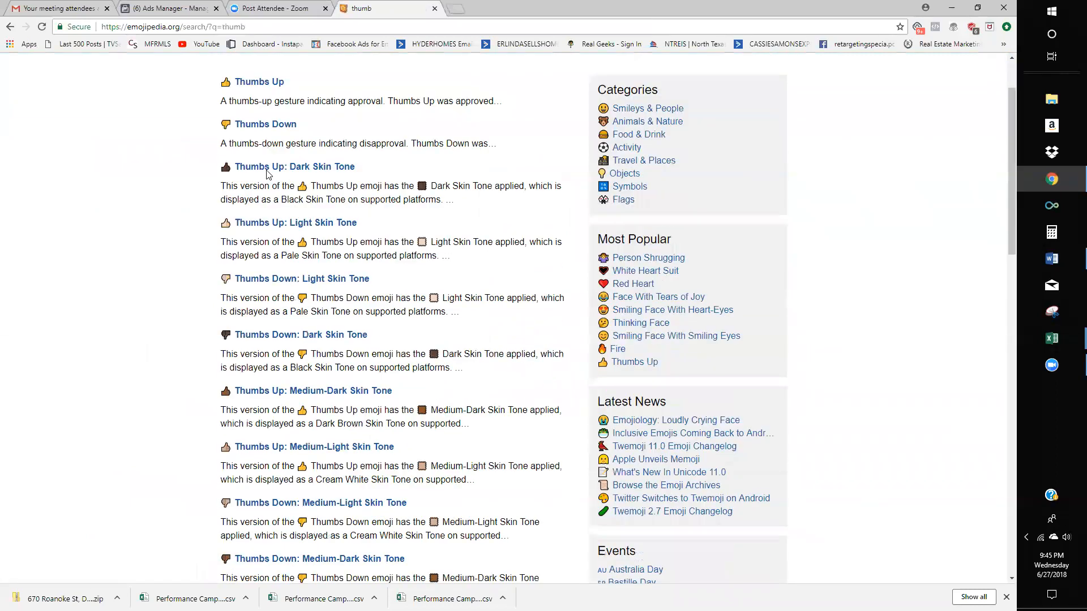
scroll(267, 170, down, 5)
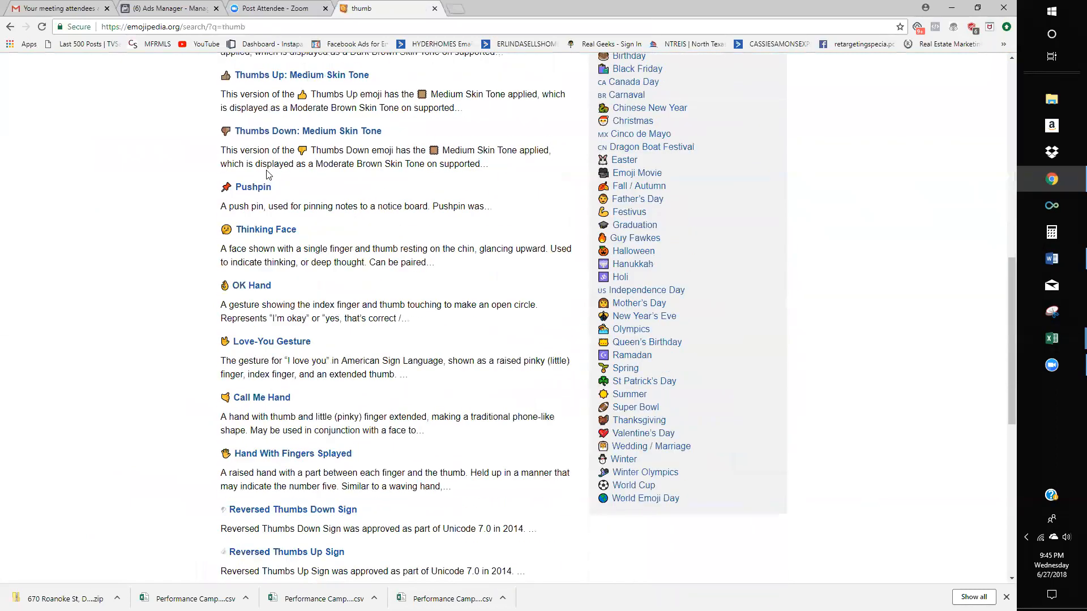
scroll(268, 175, down, 4)
scroll(278, 141, up, 15)
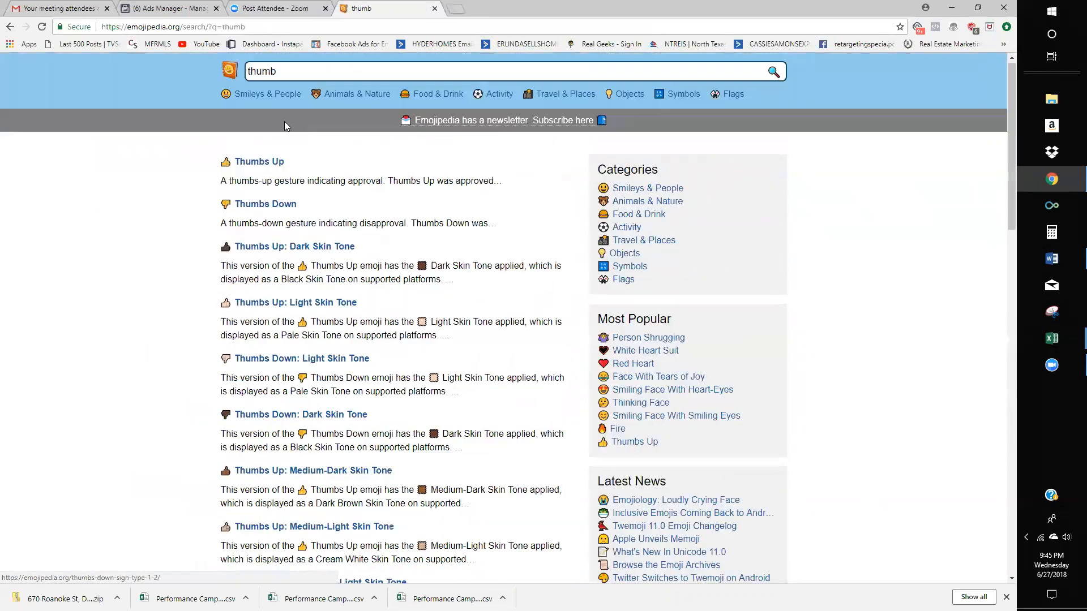
- Rerun the 'right thumb' emoji search, then go back to Google's emoji results
double_click(284, 73)
text(right)
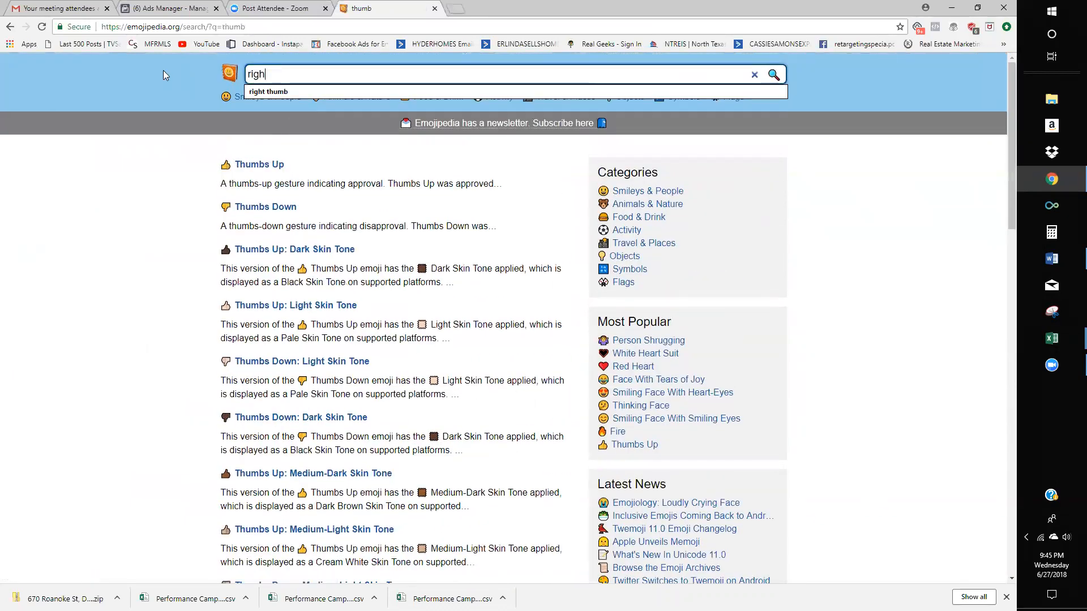
click(326, 92)
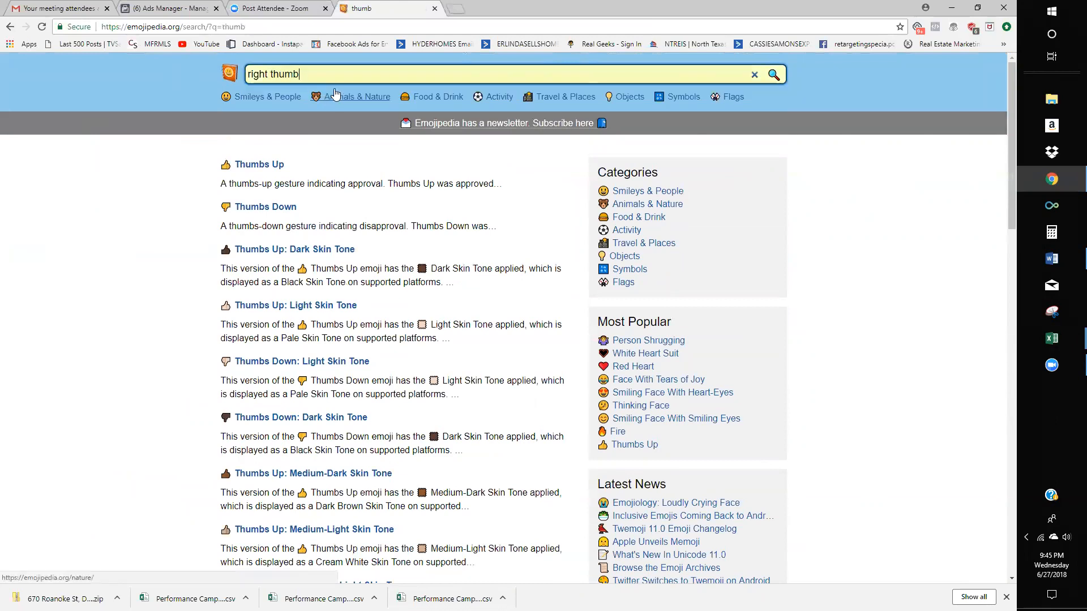
click(332, 69)
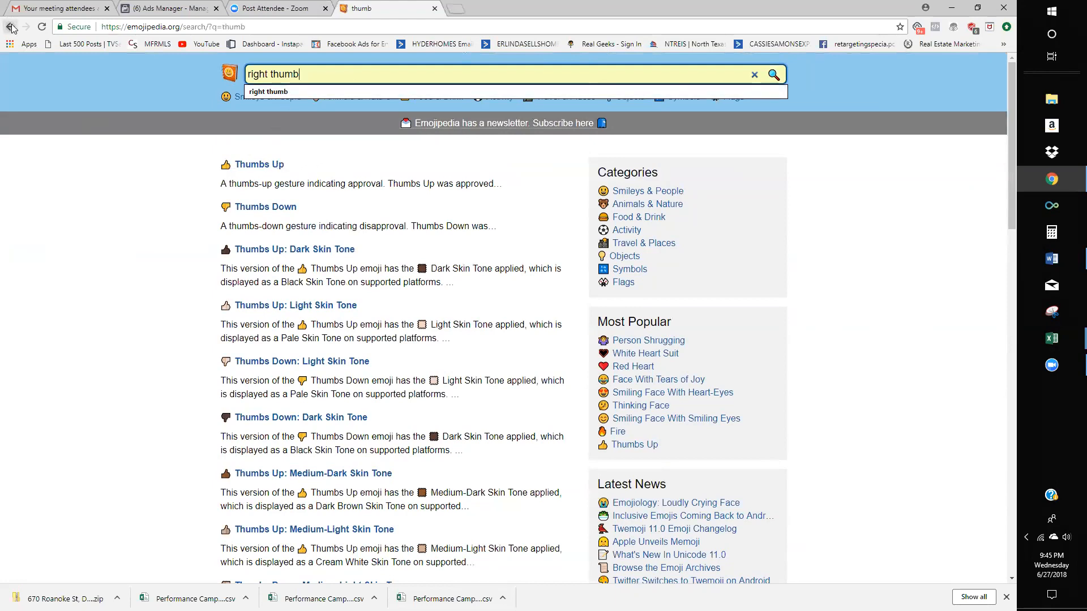
key(Return)
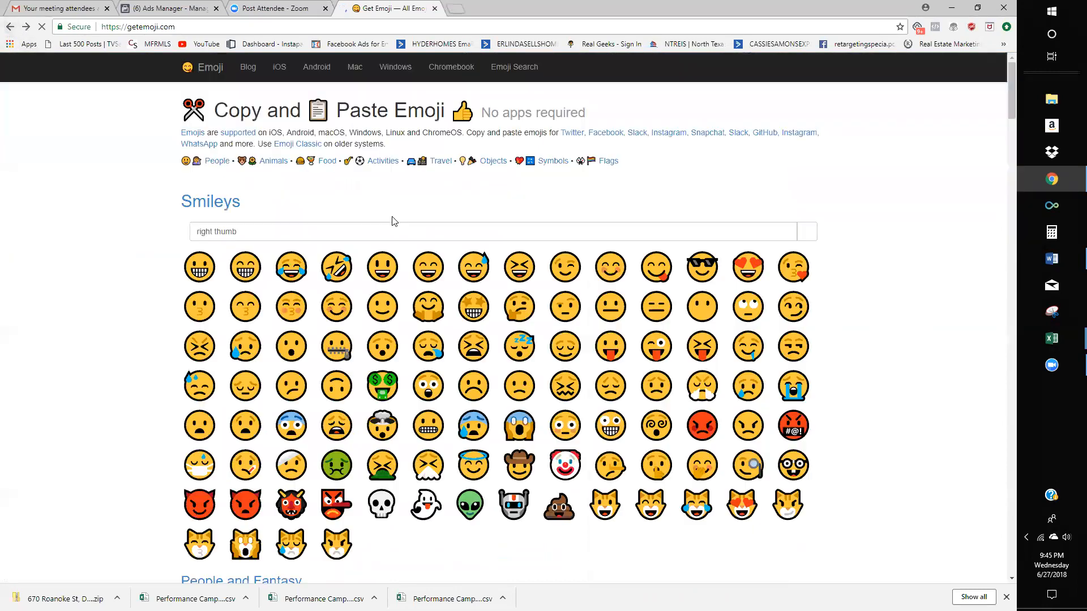
key(alt+Left)
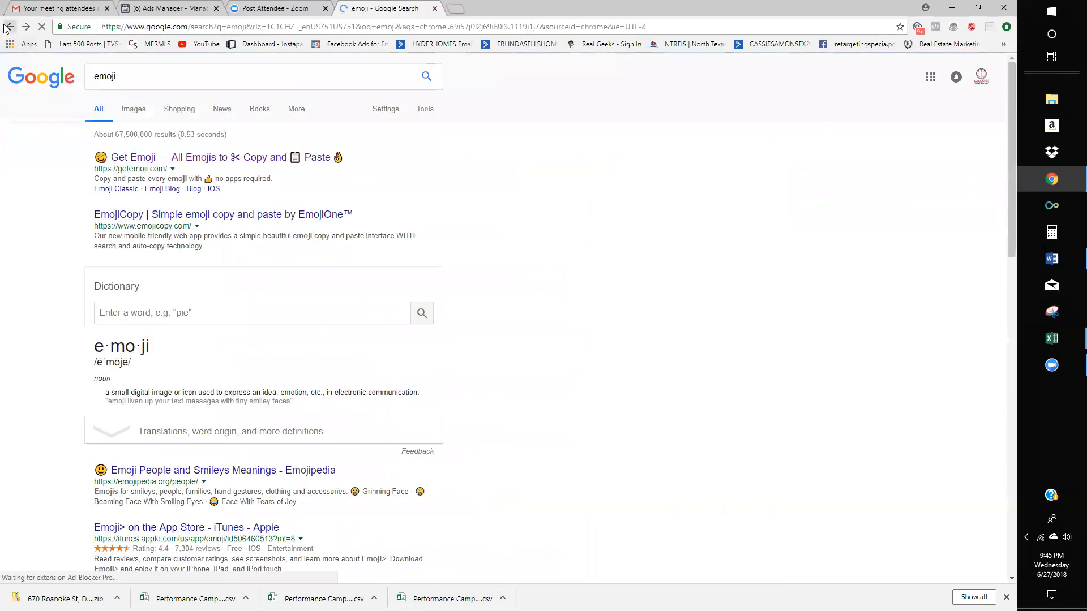
- Search Google for the thumbs up emoji and open its Emojipedia page
click(146, 76)
double_click(146, 77)
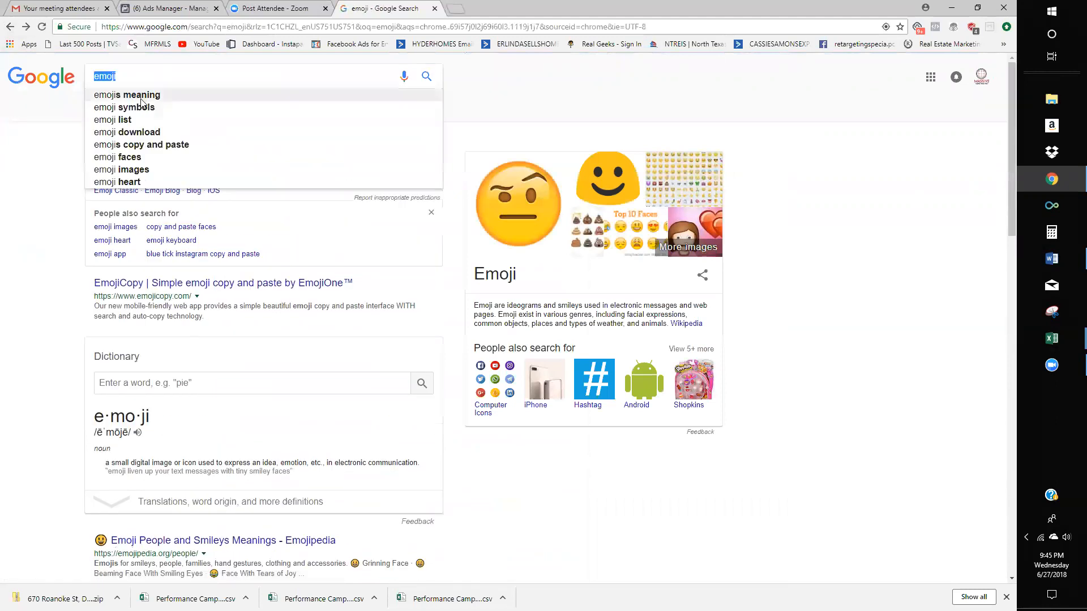
text(thumbs )
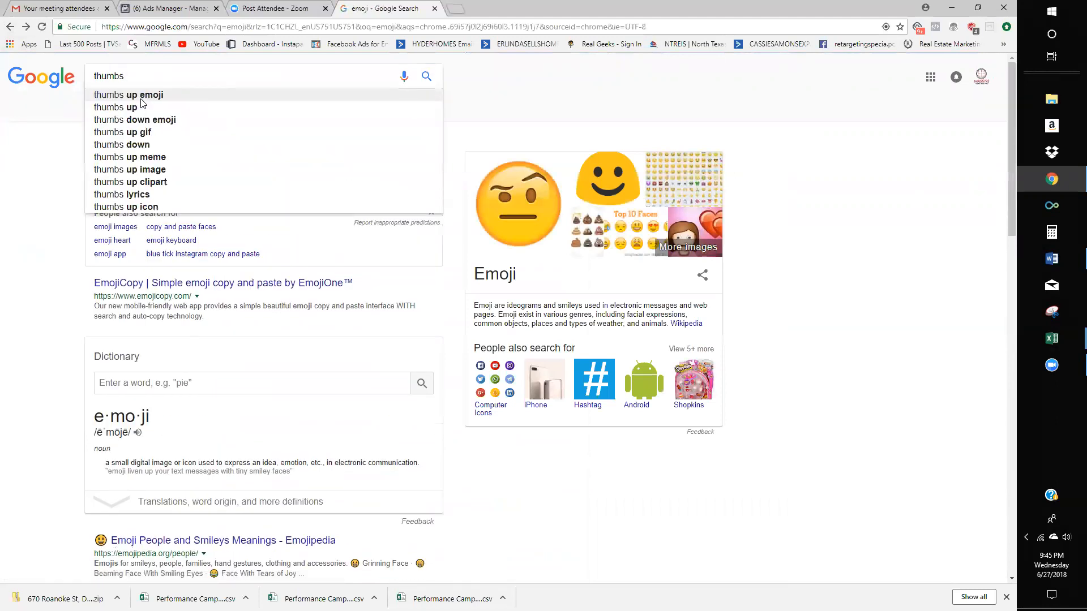
text(up e)
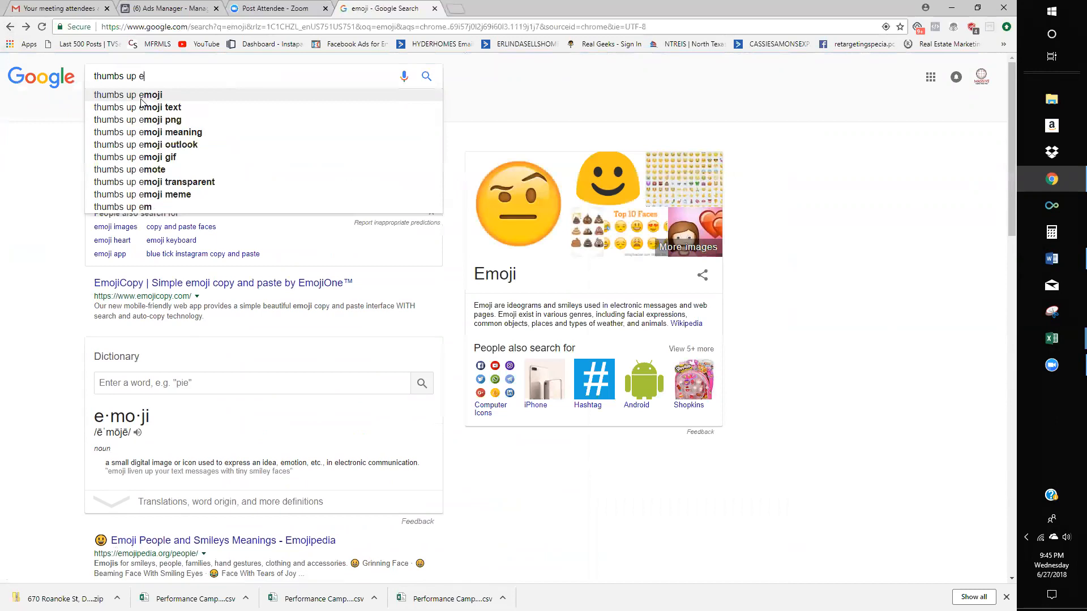
click(143, 99)
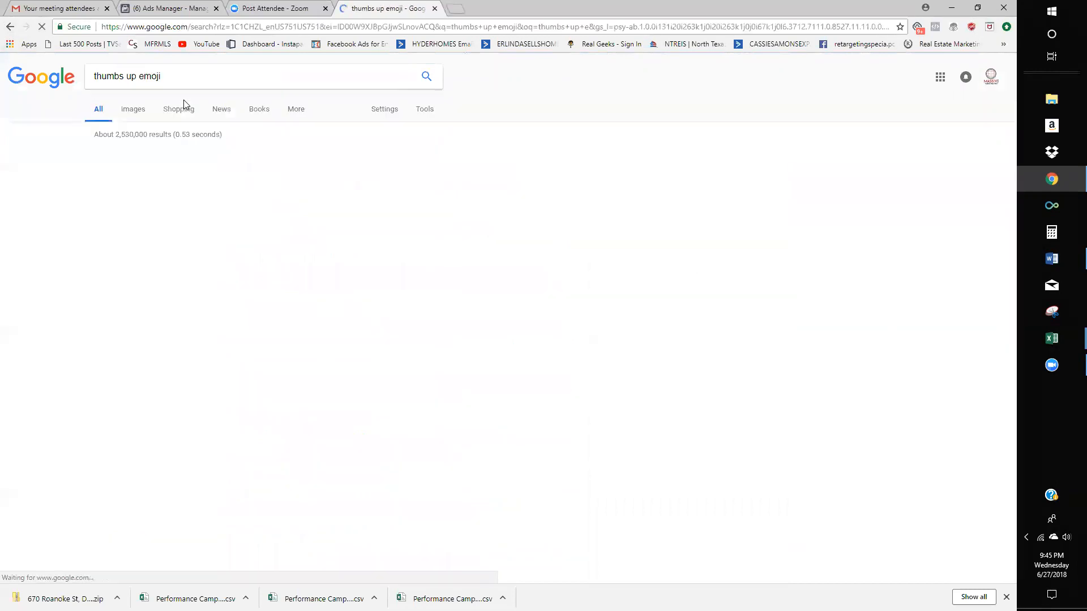
scroll(256, 203, down, 4)
click(243, 199)
scroll(622, 280, down, 3)
scroll(622, 279, up, 3)
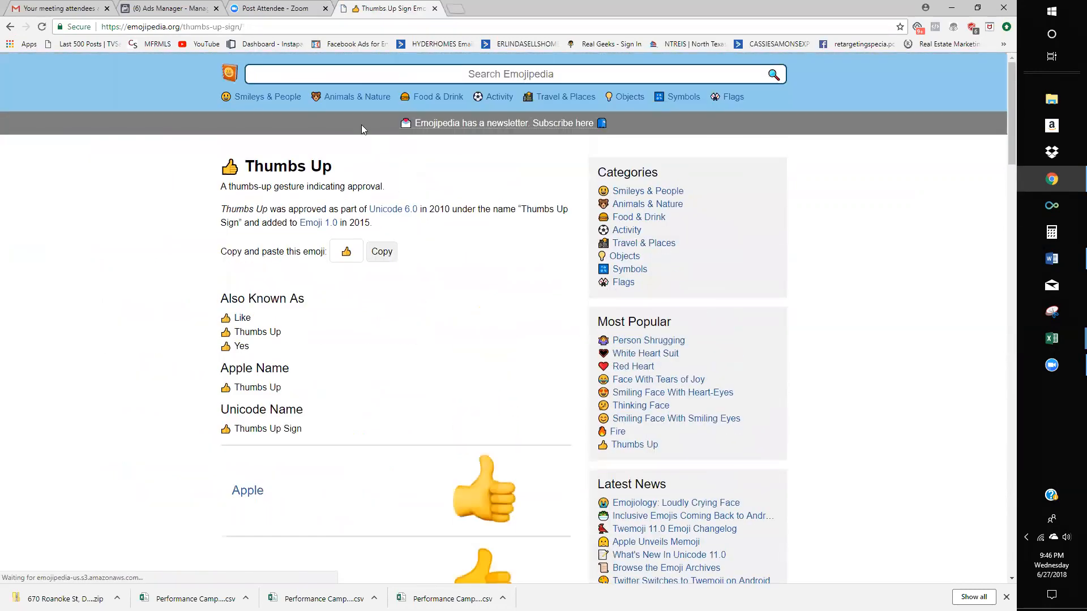
- Search Emojipedia for 'thumbs left' and 'let thumbs', then return to the Ads Manager tab
click(278, 79)
text(thumbs )
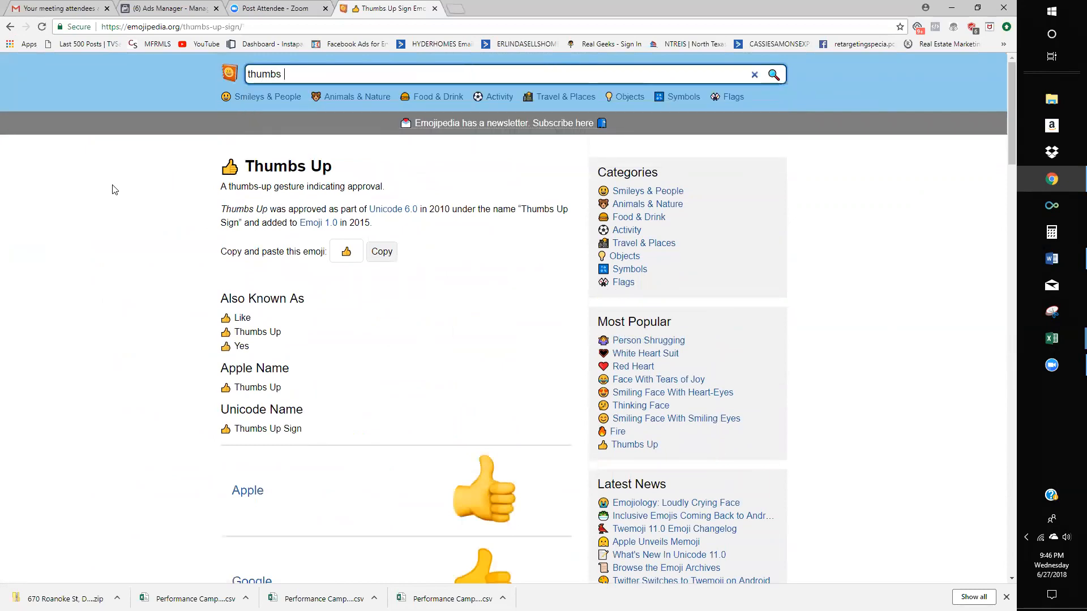
text(left)
key(Return)
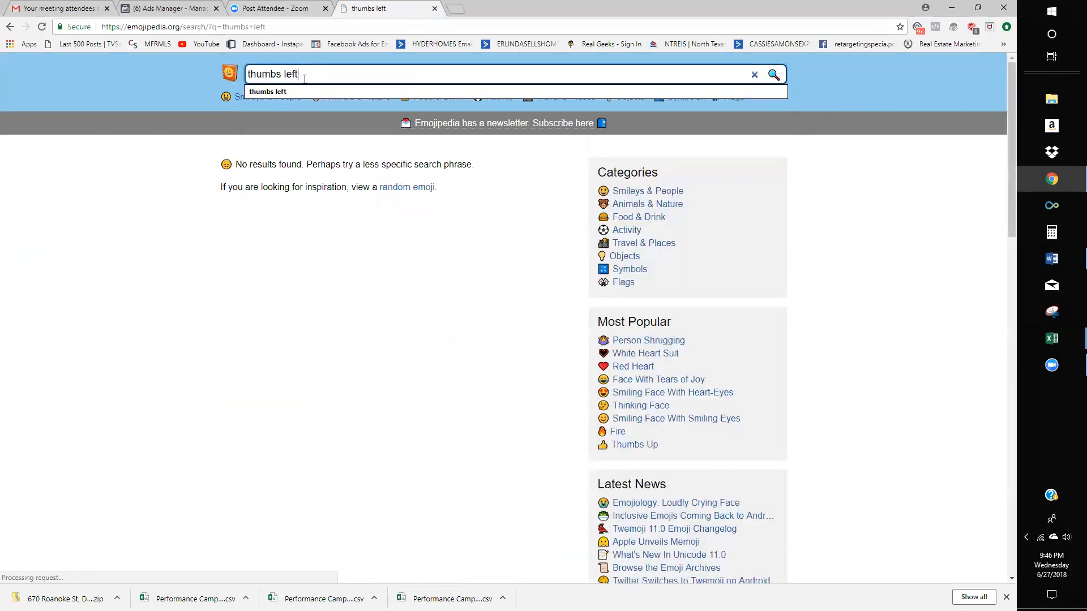
text(let thumbs)
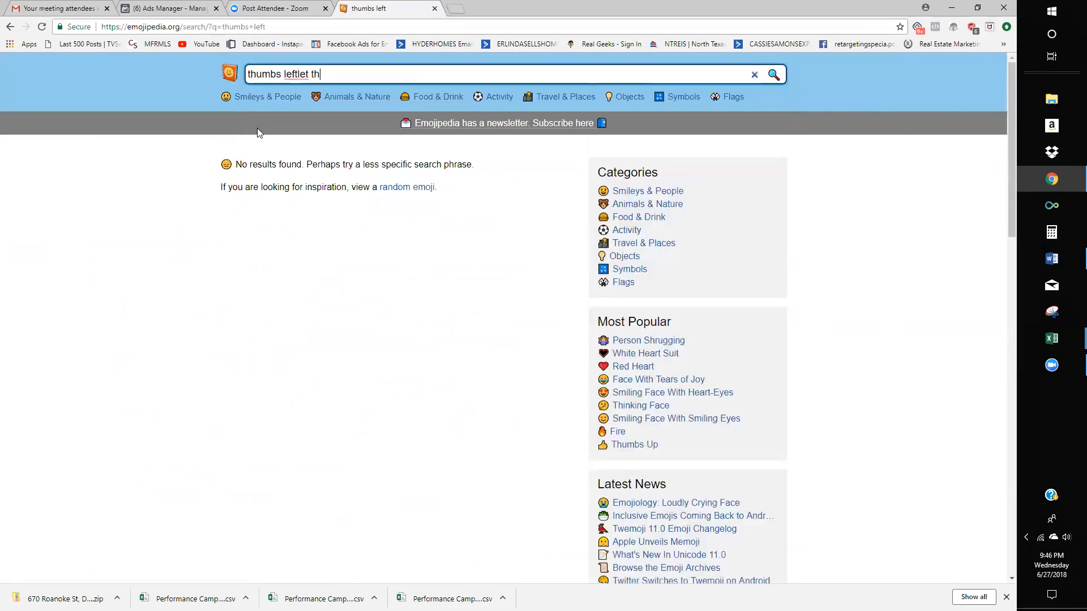
key(Return)
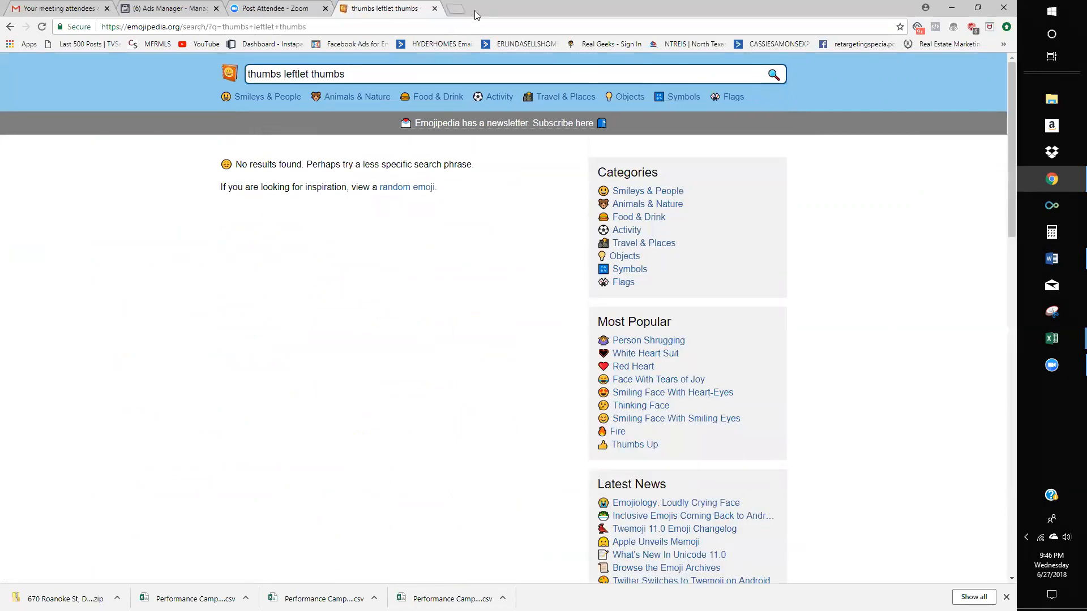
click(276, 7)
click(185, 9)
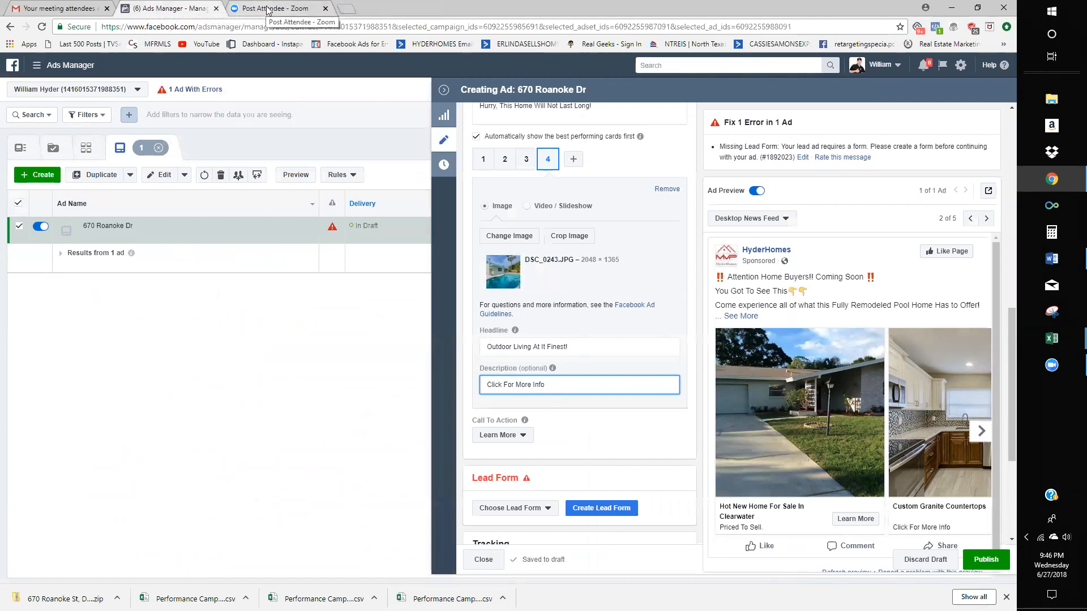
- Duplicate the Ads Manager tab to get a second copy of the ad editor
right_click(181, 9)
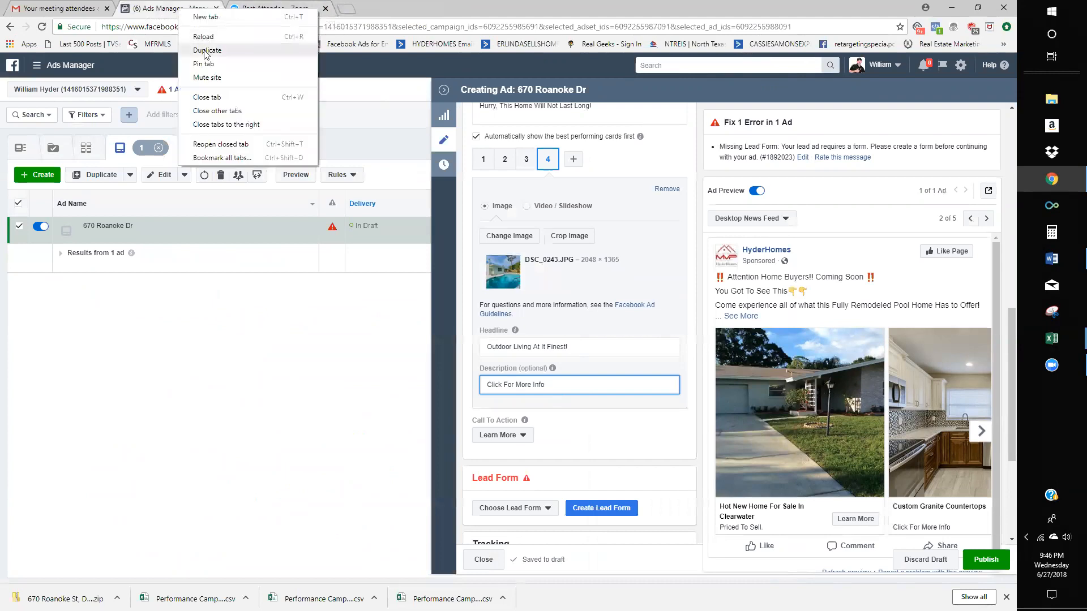
click(204, 50)
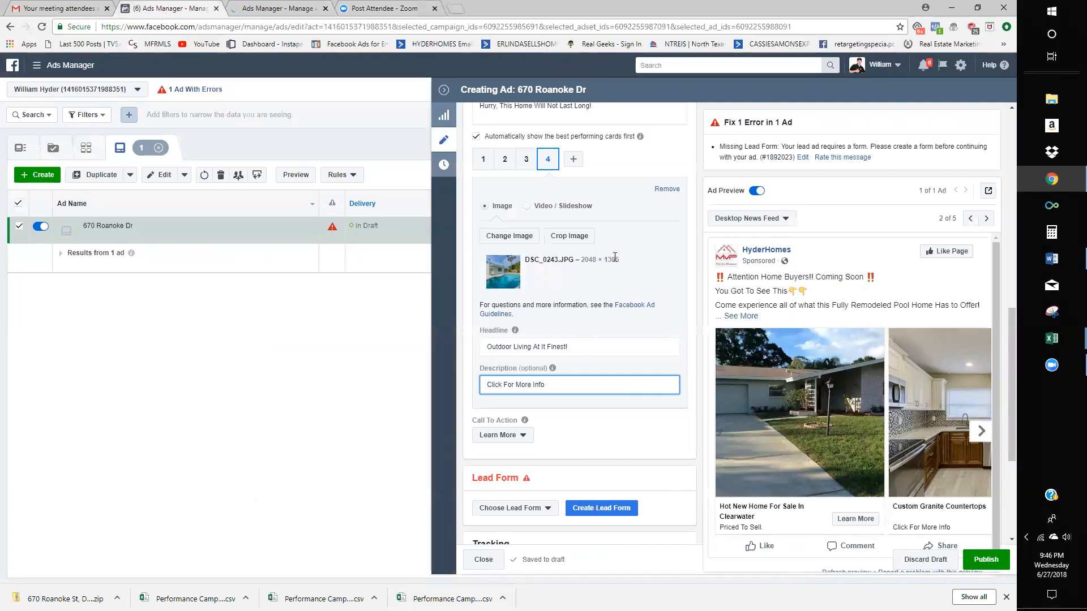
scroll(612, 257, up, 5)
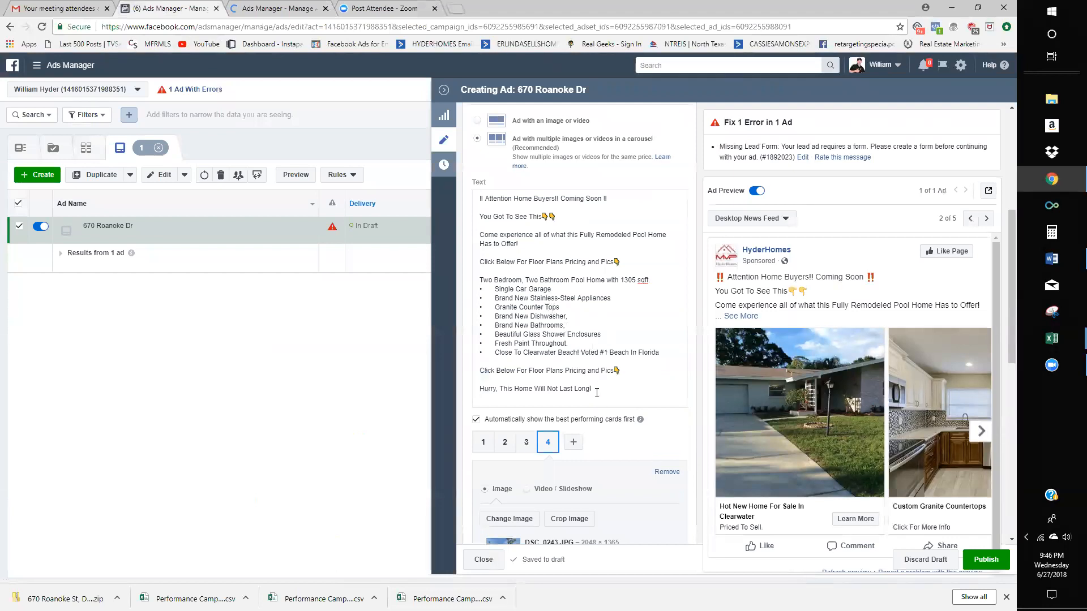
- Select the carousel ad's full primary text and start creating a lead form
drag(497, 261, 593, 391)
shift+click(480, 200)
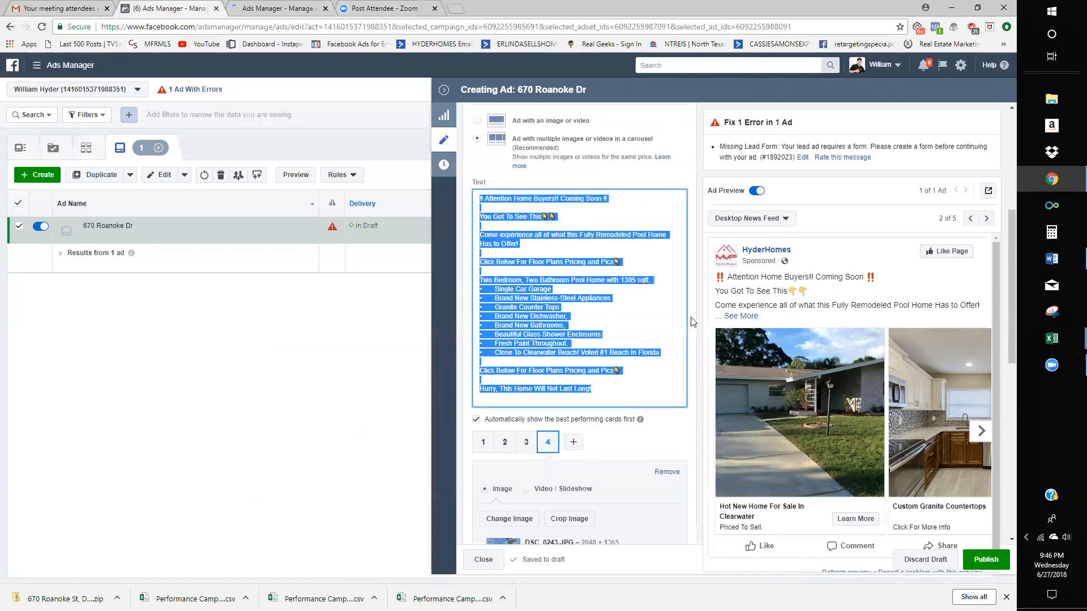
click(636, 392)
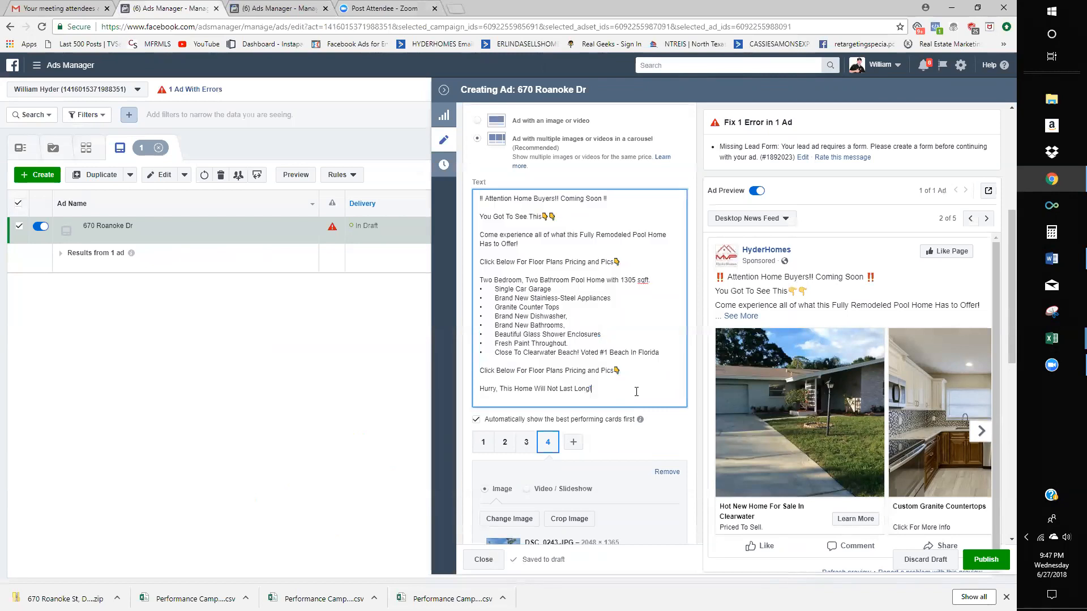
drag(601, 391, 669, 408)
key(ctrl+c)
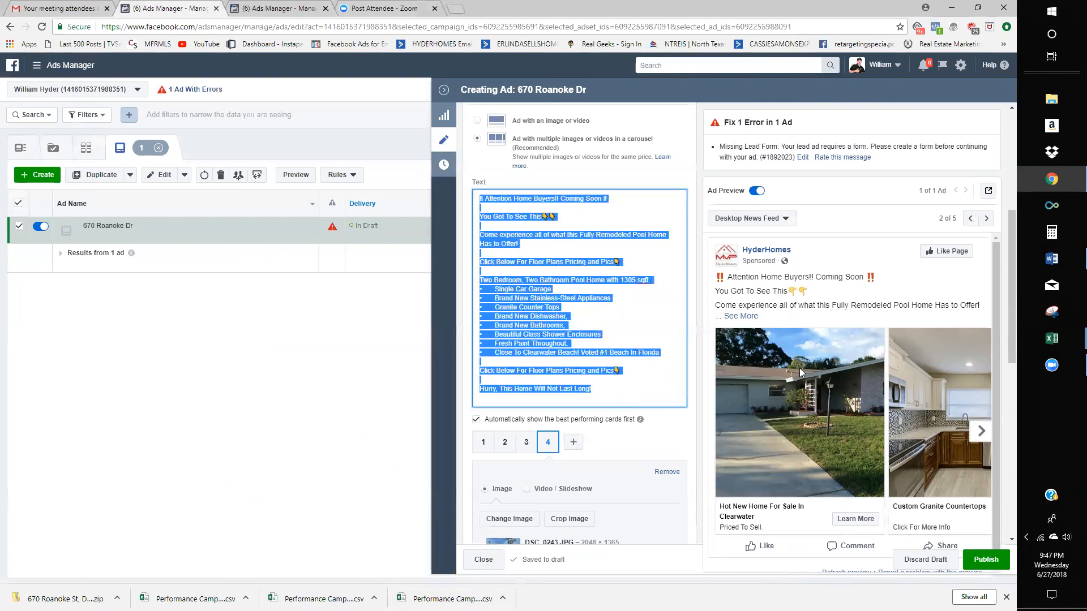
scroll(705, 362, up, 3)
scroll(705, 368, down, 7)
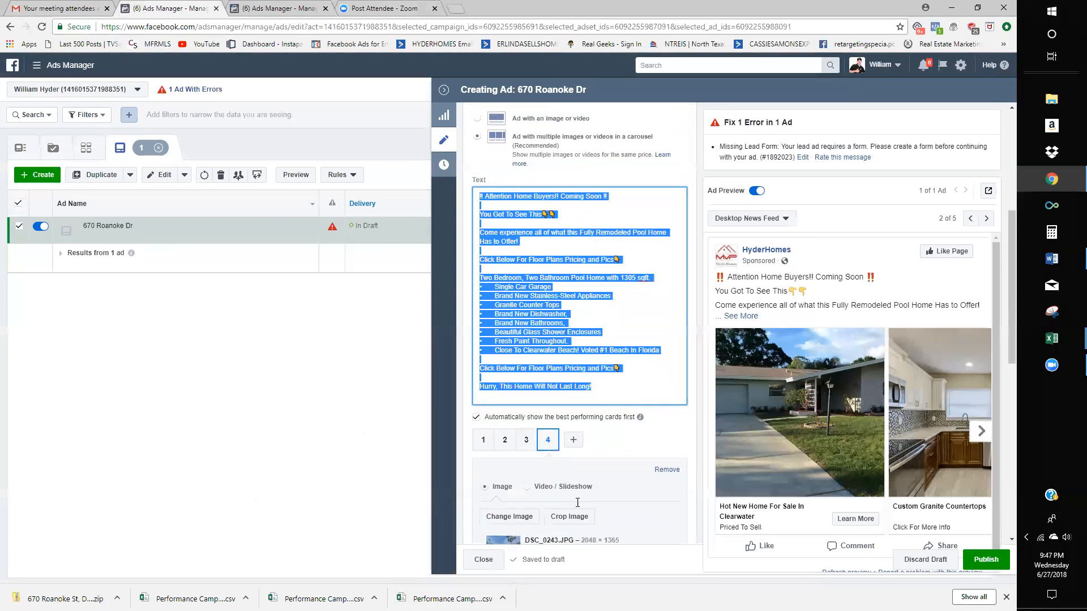
scroll(702, 487, down, 1)
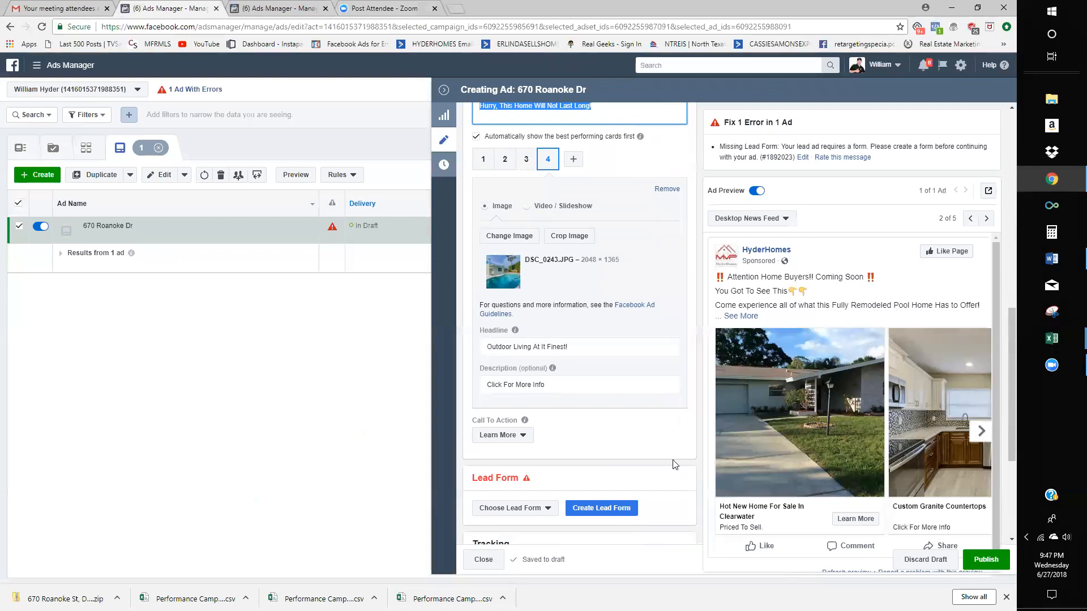
scroll(603, 422, down, 3)
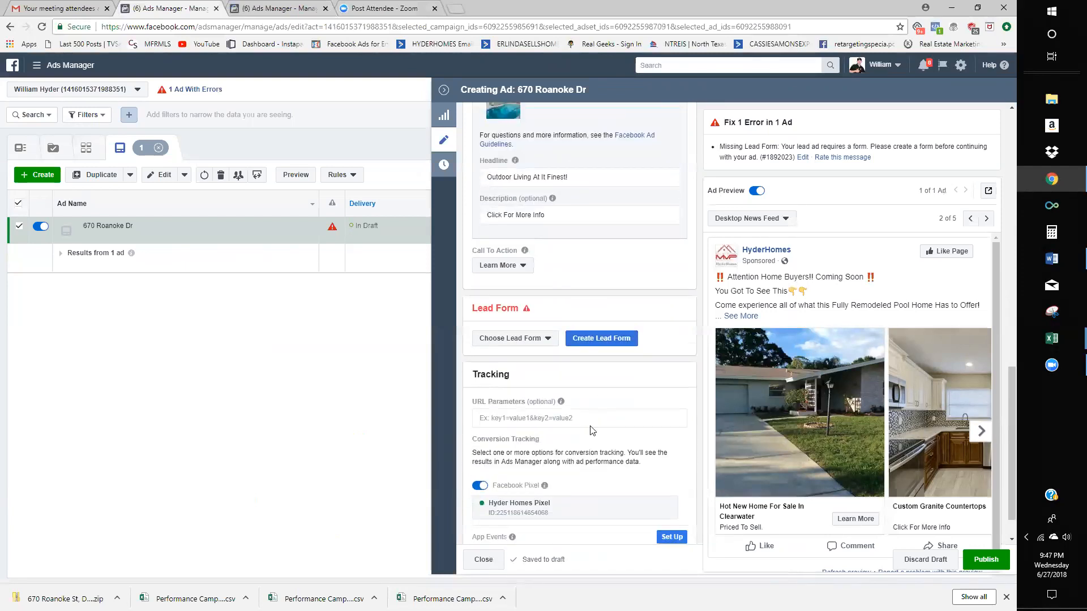
scroll(590, 430, up, 9)
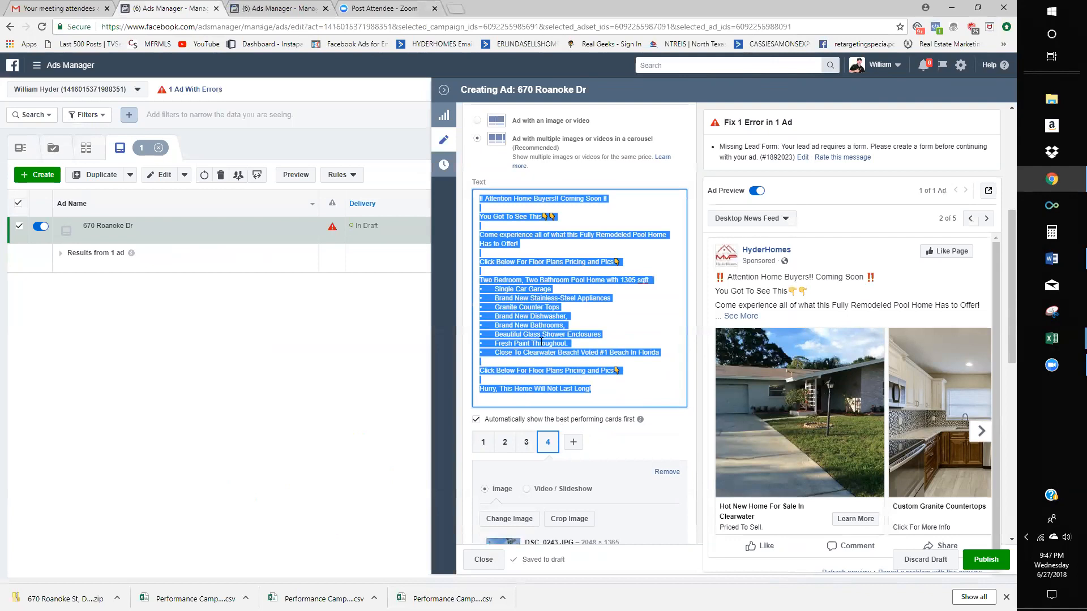
scroll(532, 435, down, 5)
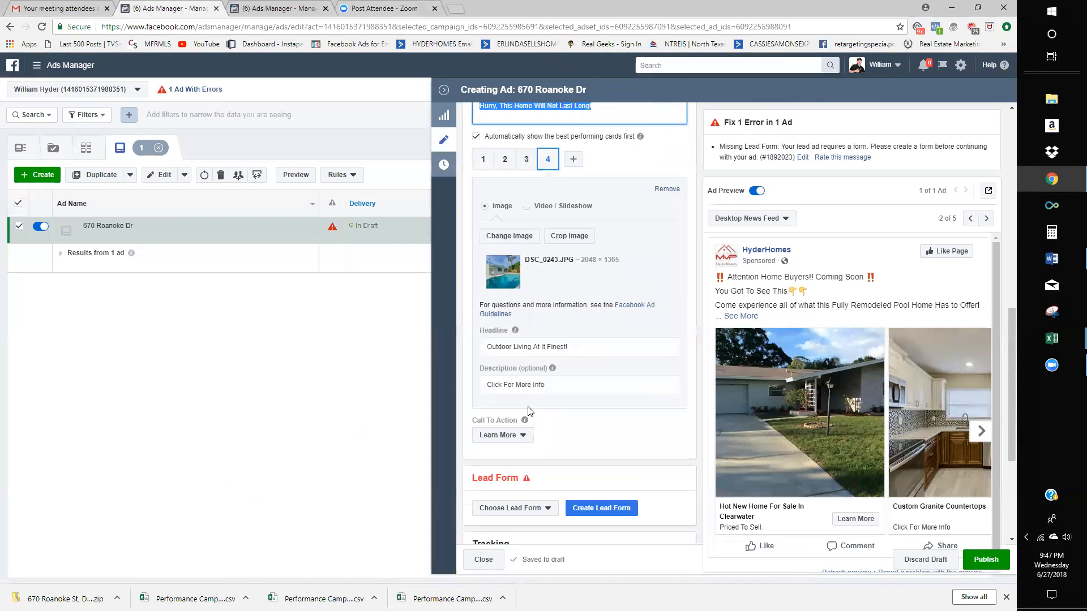
click(591, 509)
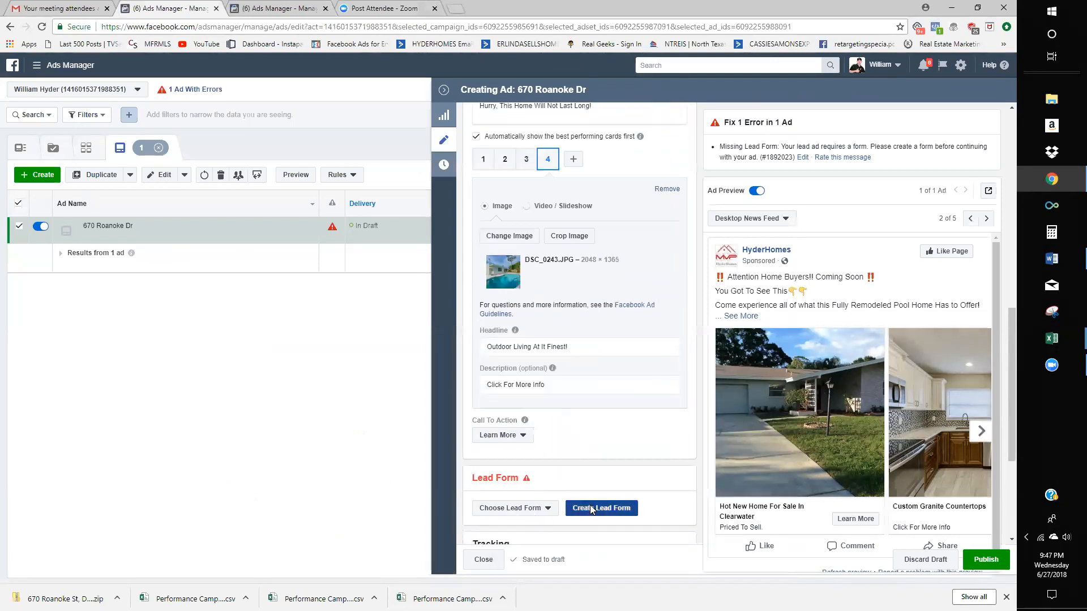
- Duplicate the existing 'Untitled form 2017-07-08-copy' lead form and review its sections
click(423, 358)
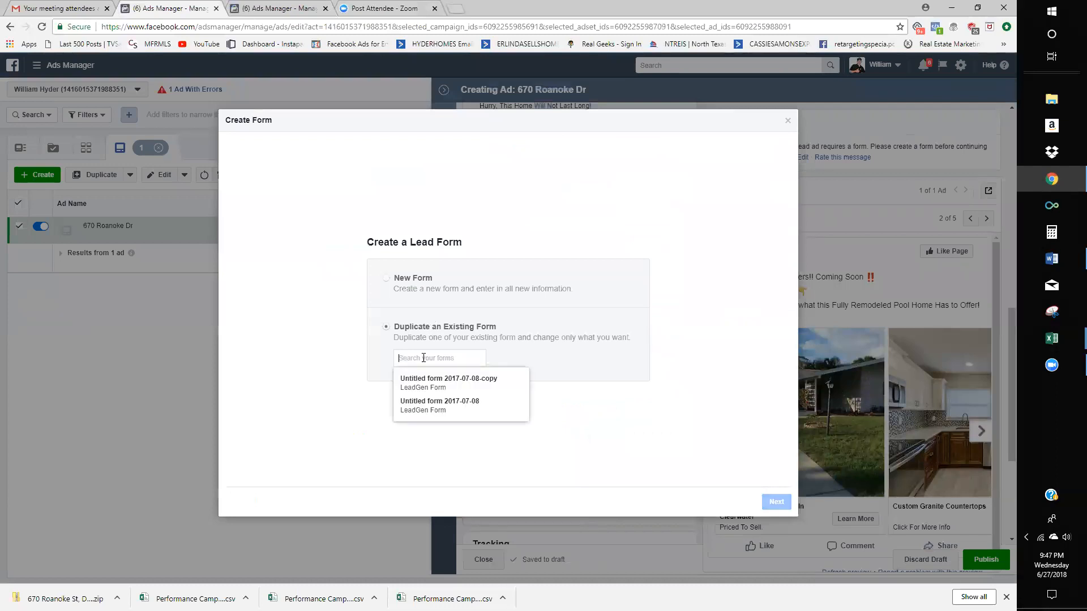
click(427, 380)
click(789, 506)
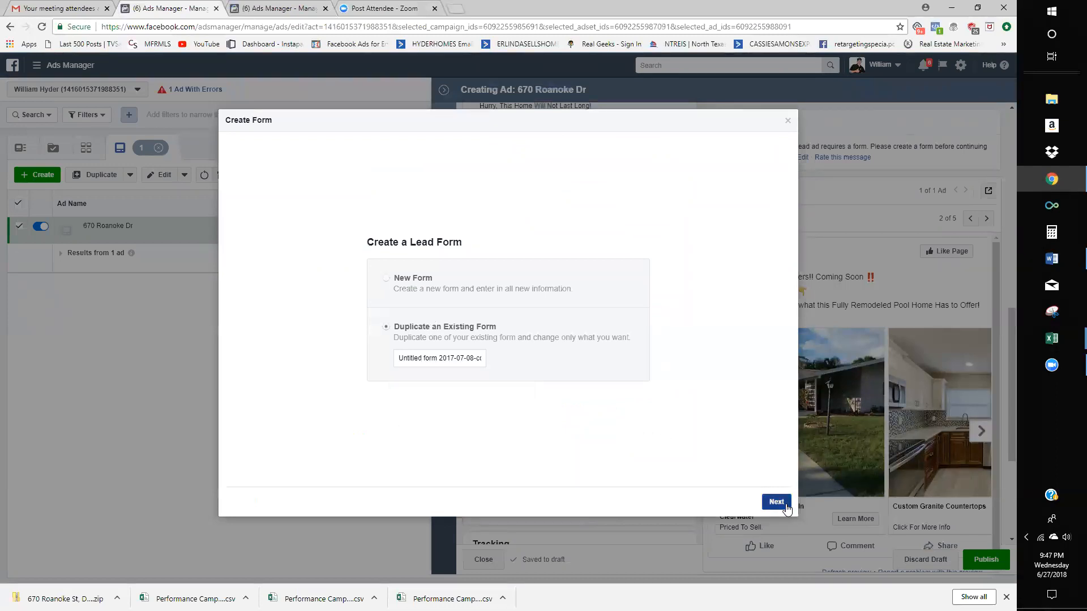
click(315, 394)
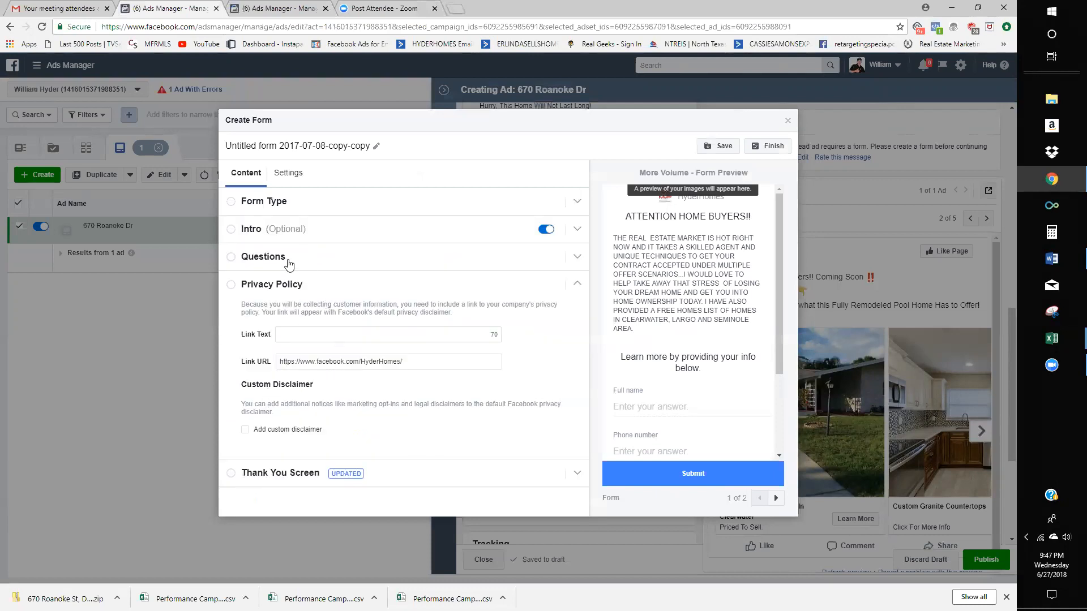
click(289, 259)
click(286, 203)
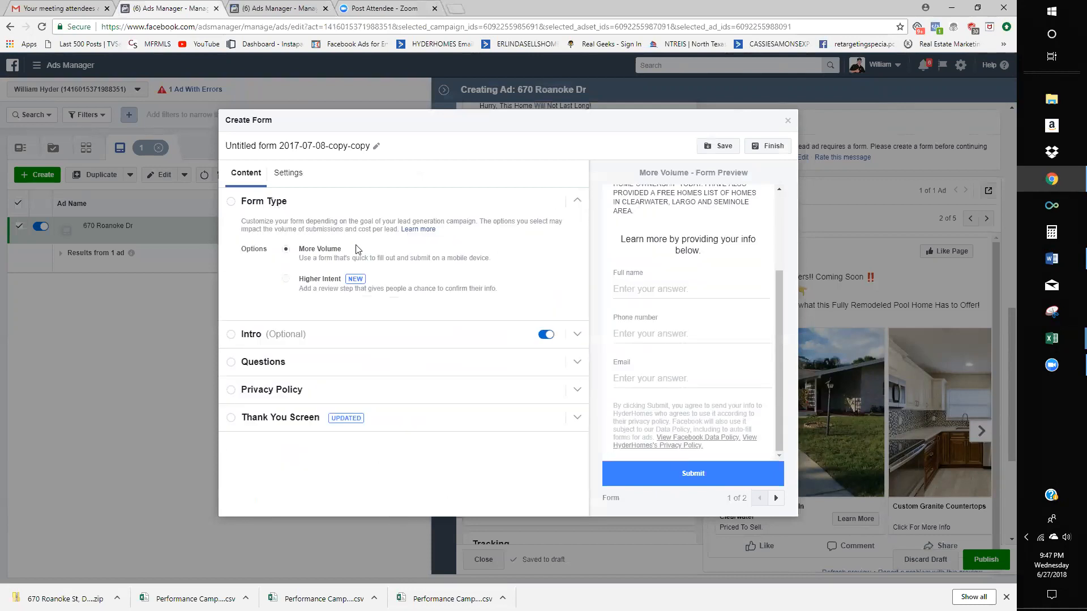
click(362, 145)
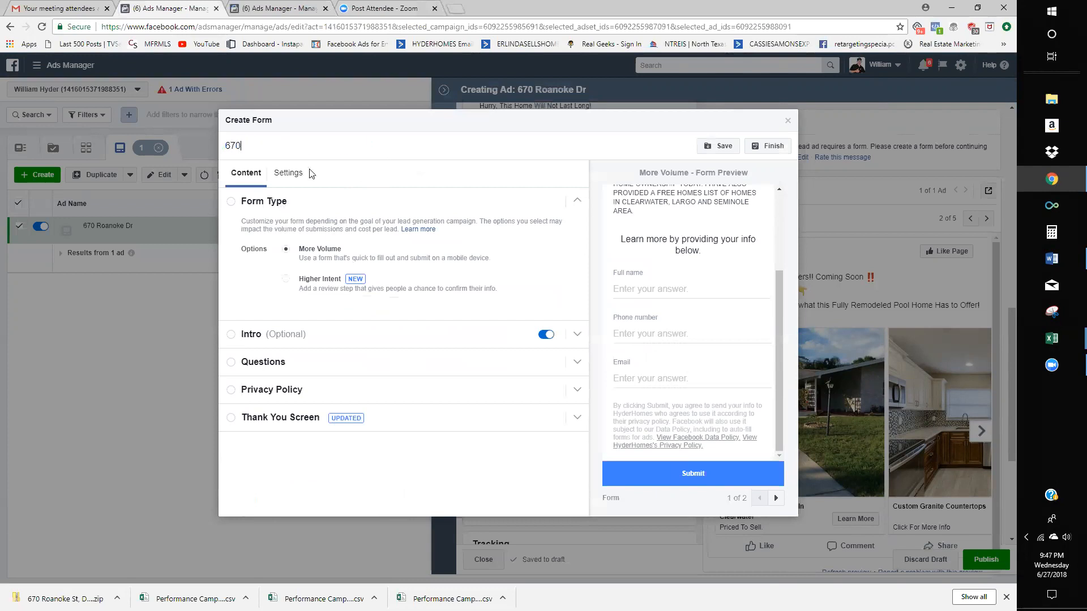
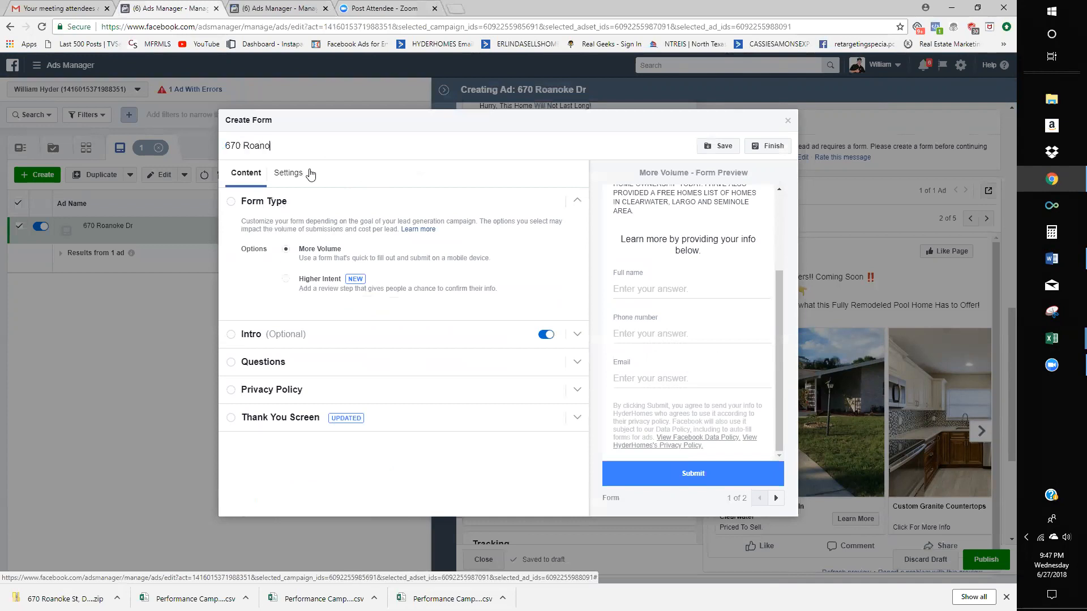
key(Tab)
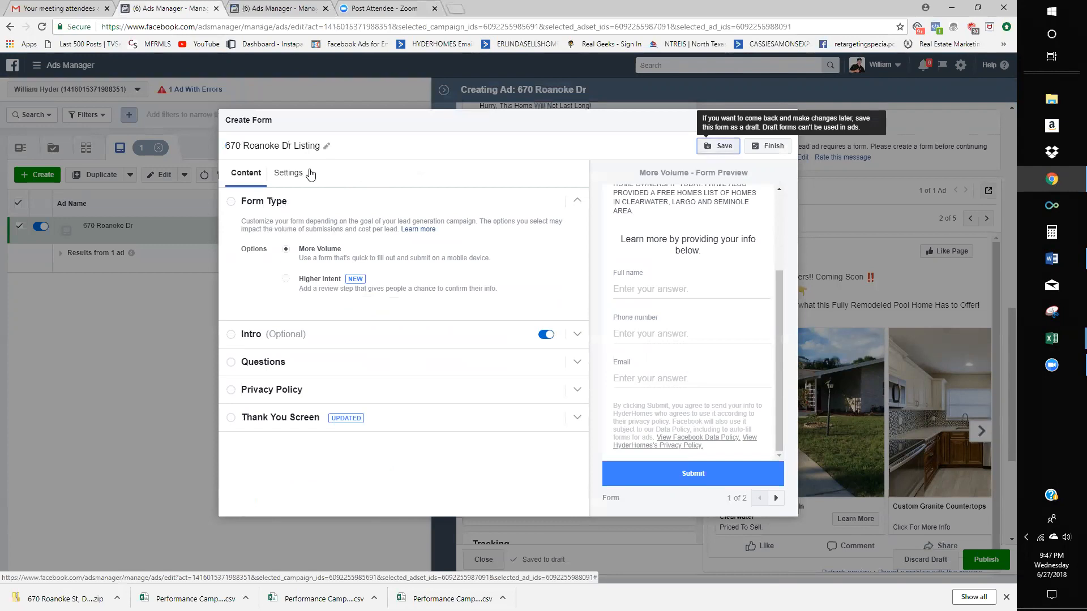
- Replace the intro paragraph with the pasted listing ad copy and choose an uploaded image
click(338, 341)
click(352, 260)
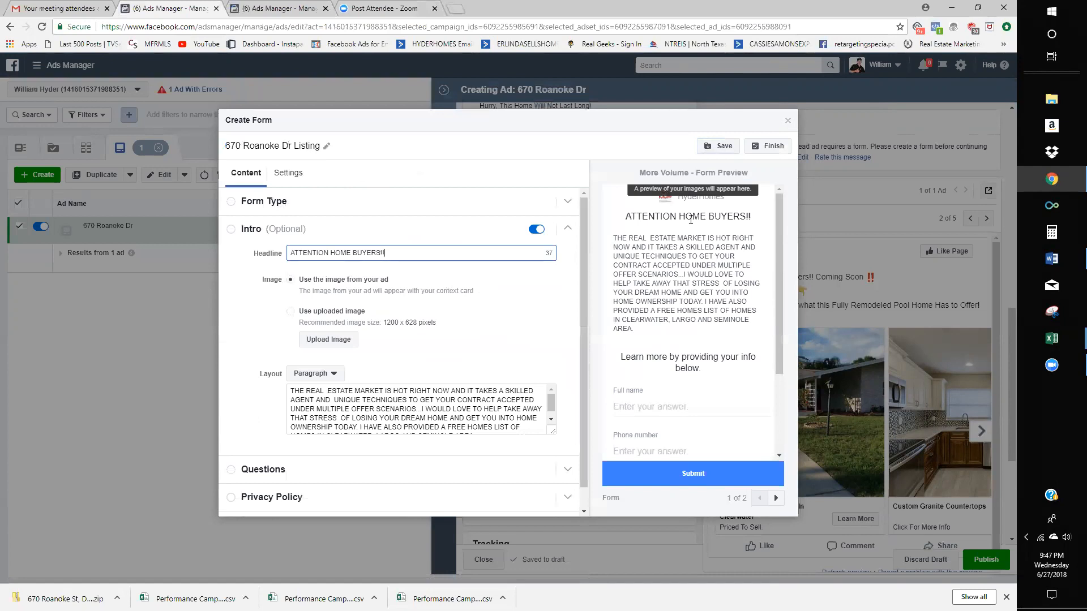
click(406, 413)
key(ctrl+a)
scroll(487, 416, down, 1)
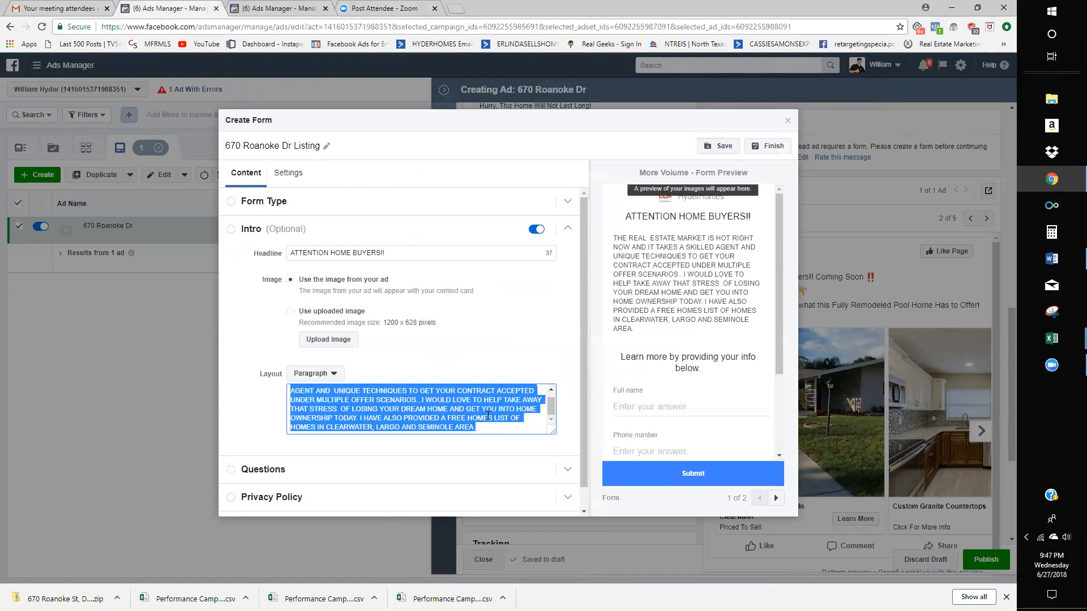
key(ctrl+v)
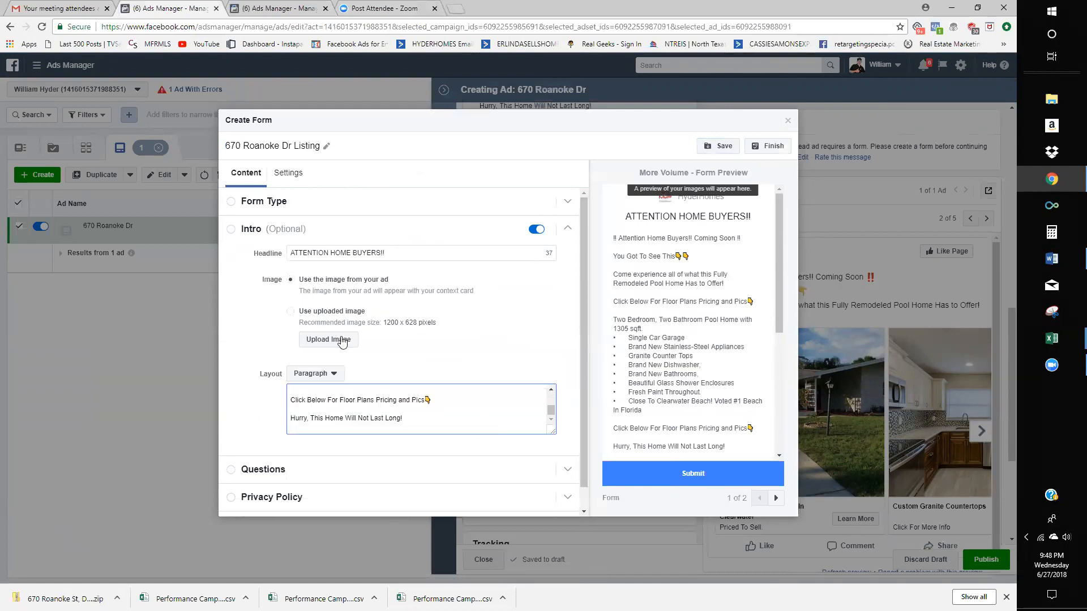
click(338, 313)
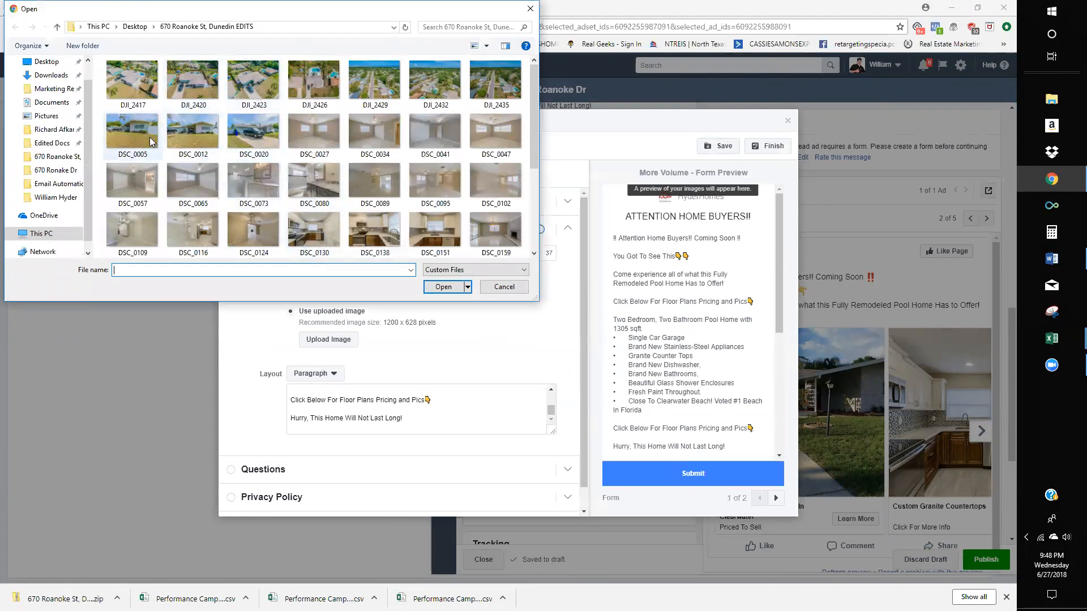
- Pick the DSC_0229 backyard pool photo as the form's intro image
scroll(184, 135, down, 3)
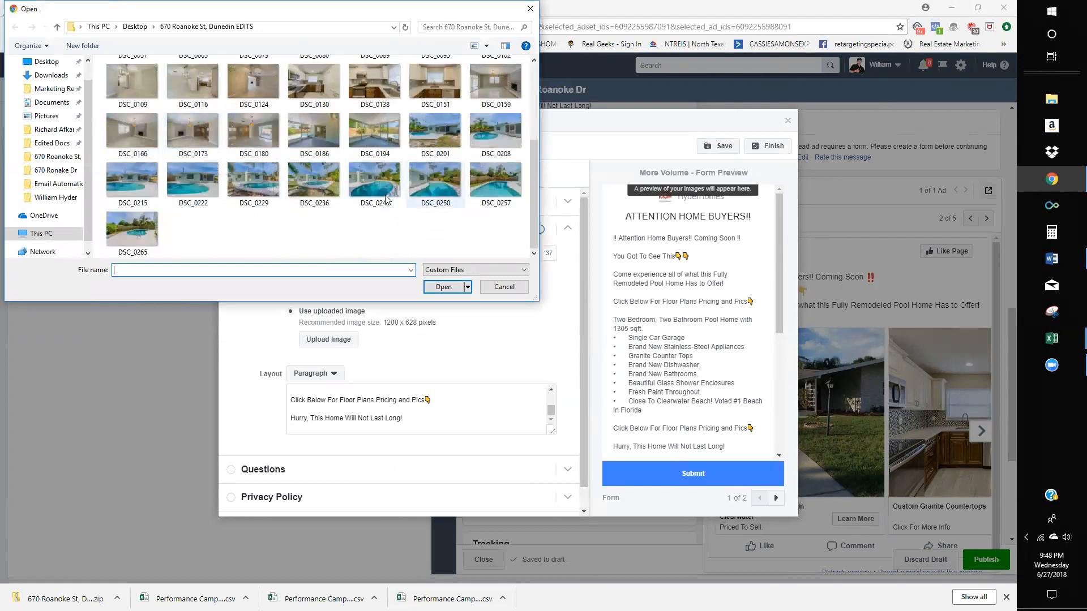
double_click(252, 184)
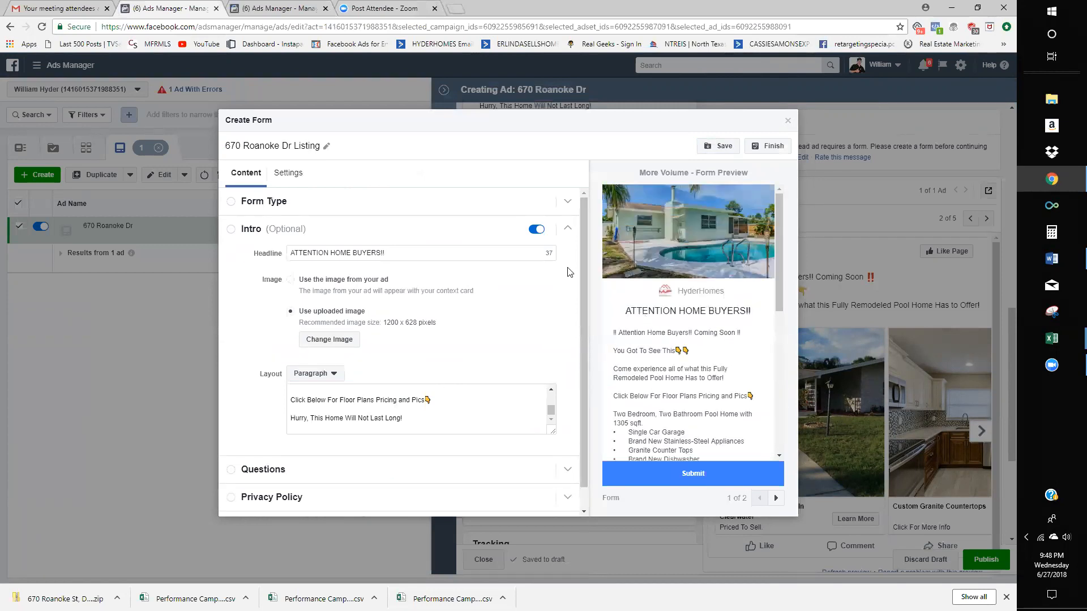
- Delete the home-features bullet list and the duplicate 'Click Below' line from the intro
click(424, 424)
scroll(423, 424, up, 5)
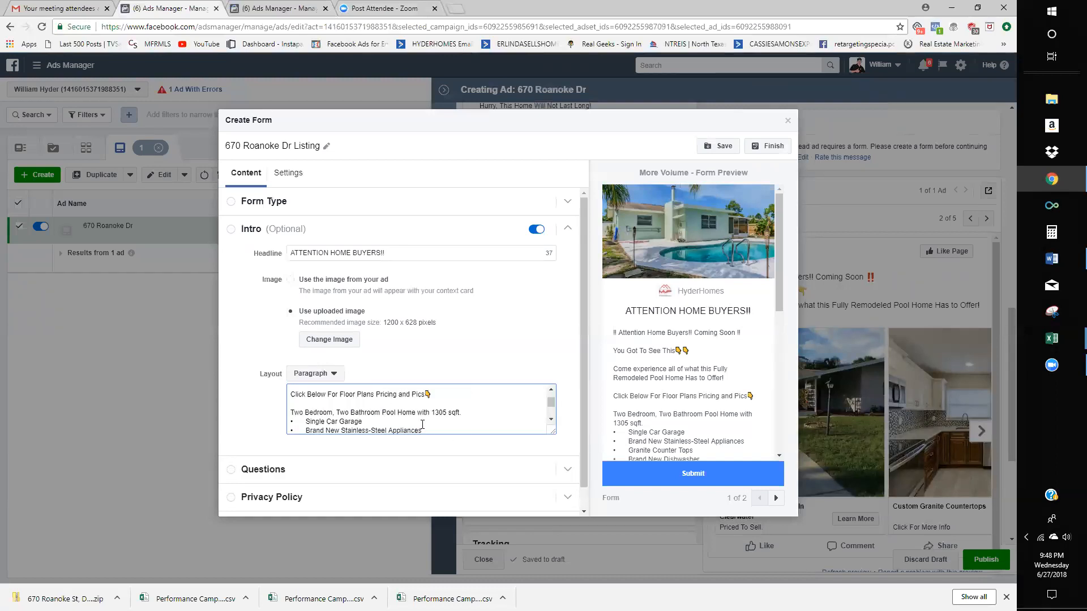
scroll(666, 390, down, 3)
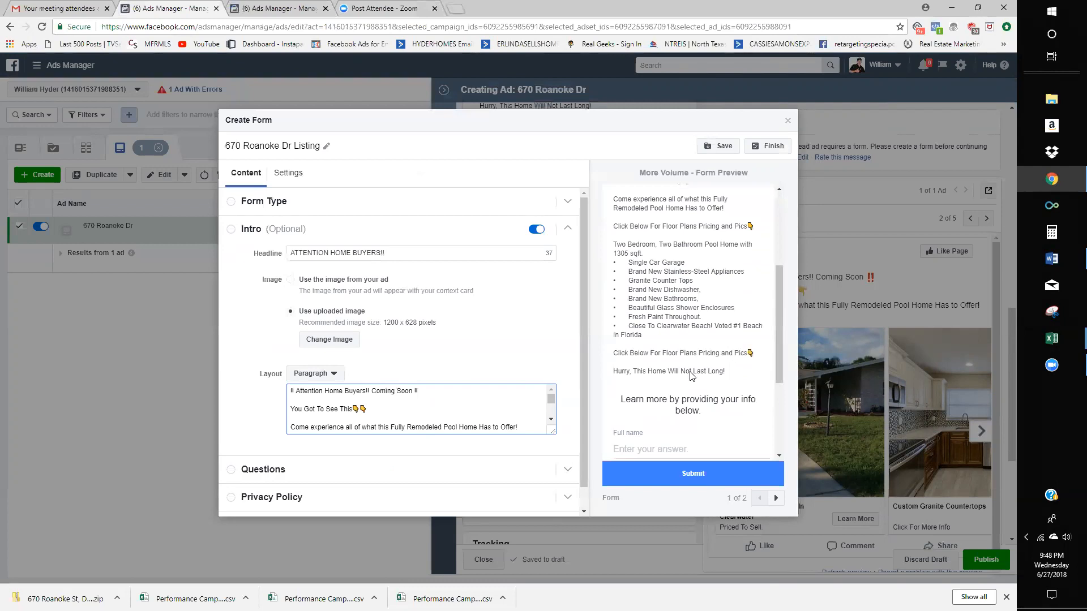
scroll(690, 377, up, 1)
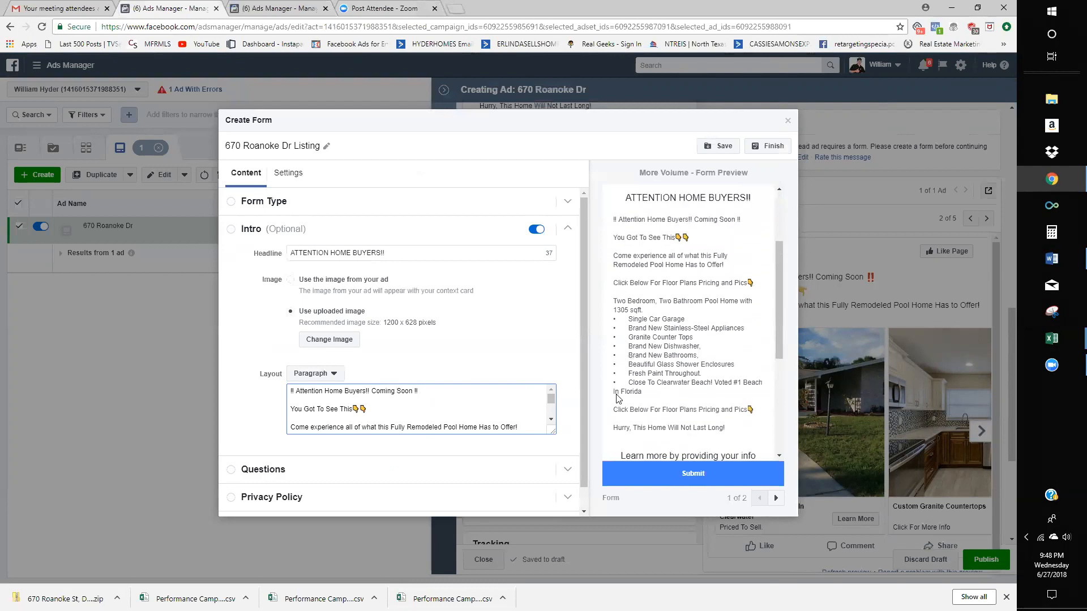
scroll(498, 416, down, 2)
drag(481, 424, 271, 422)
key(BackSpace)
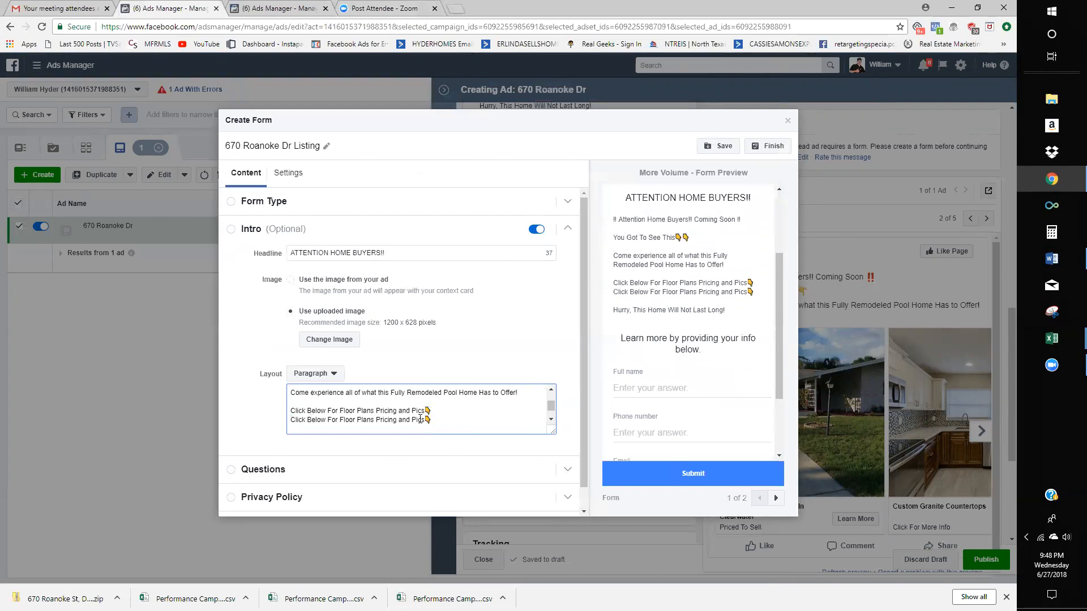
drag(431, 420, 289, 420)
key(BackSpace)
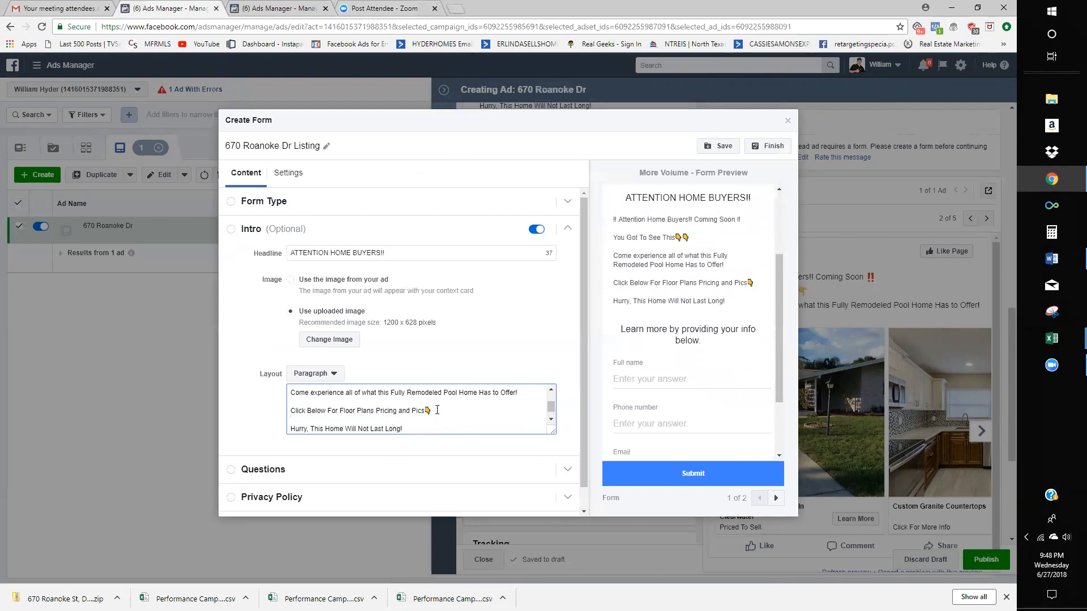
- Reword the call-to-action to 'Fill Out The Form Below For Floor Plans, Pricing and Pics'
drag(432, 411, 294, 412)
click(443, 412)
scroll(439, 412, down, 1)
scroll(396, 411, up, 2)
scroll(338, 409, down, 2)
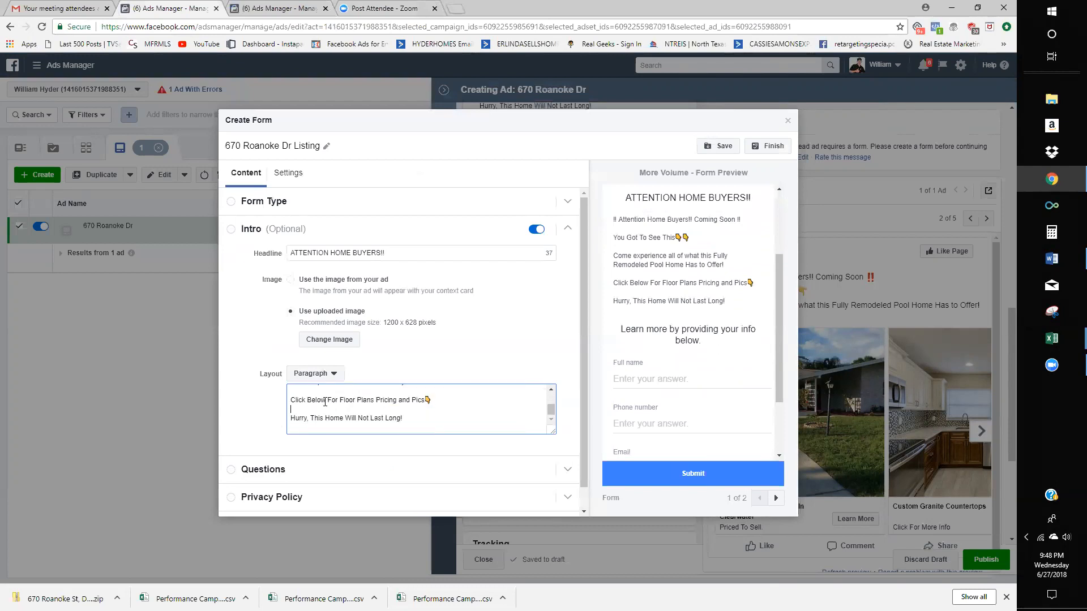
drag(326, 400, 290, 401)
text(Fill)
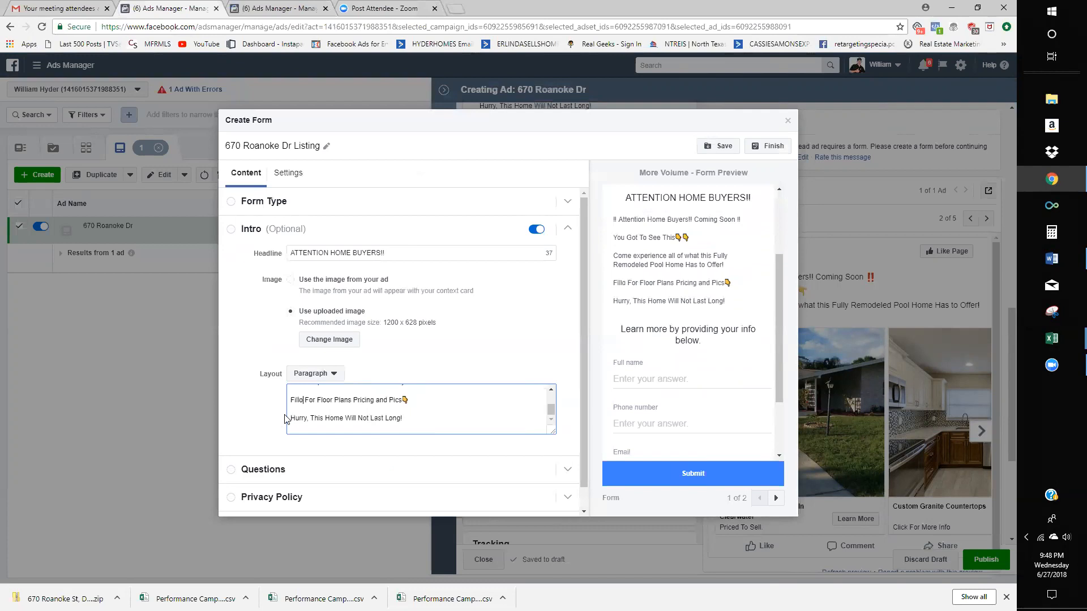
text( Out)
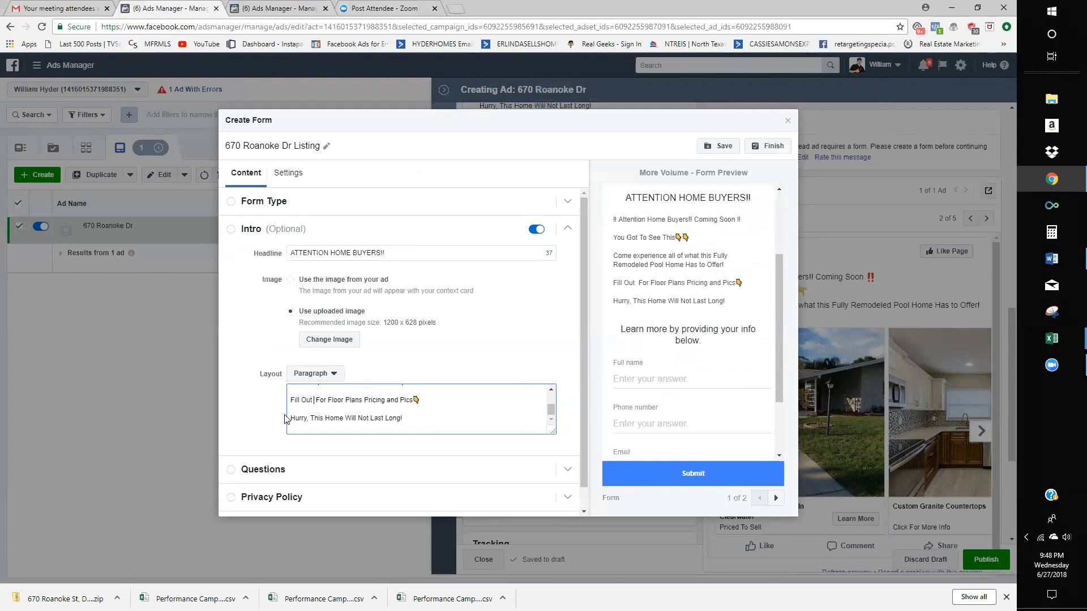
scroll(708, 338, down, 3)
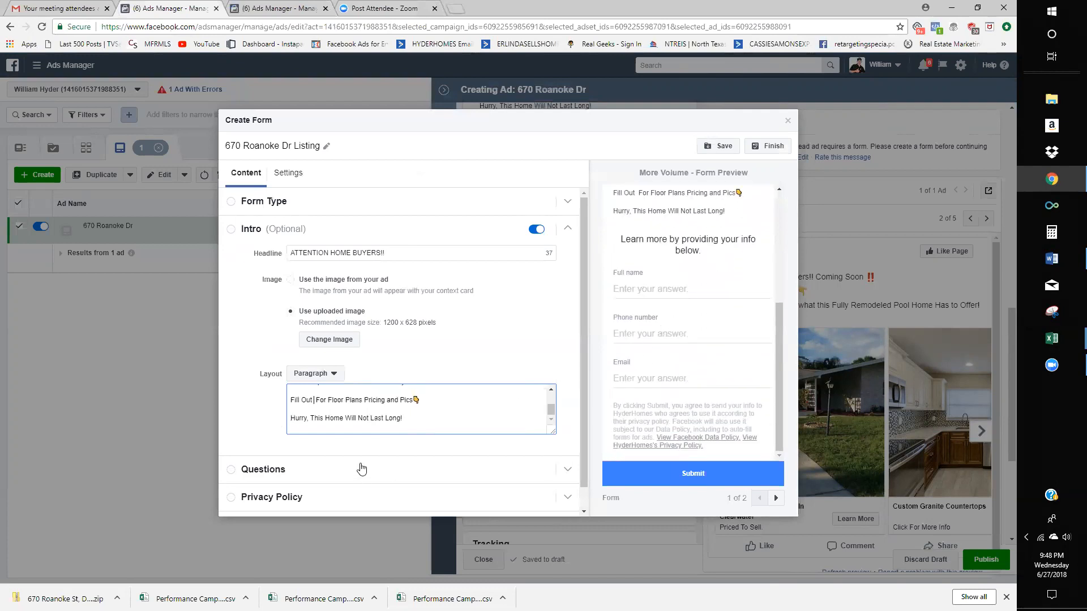
text(THe For)
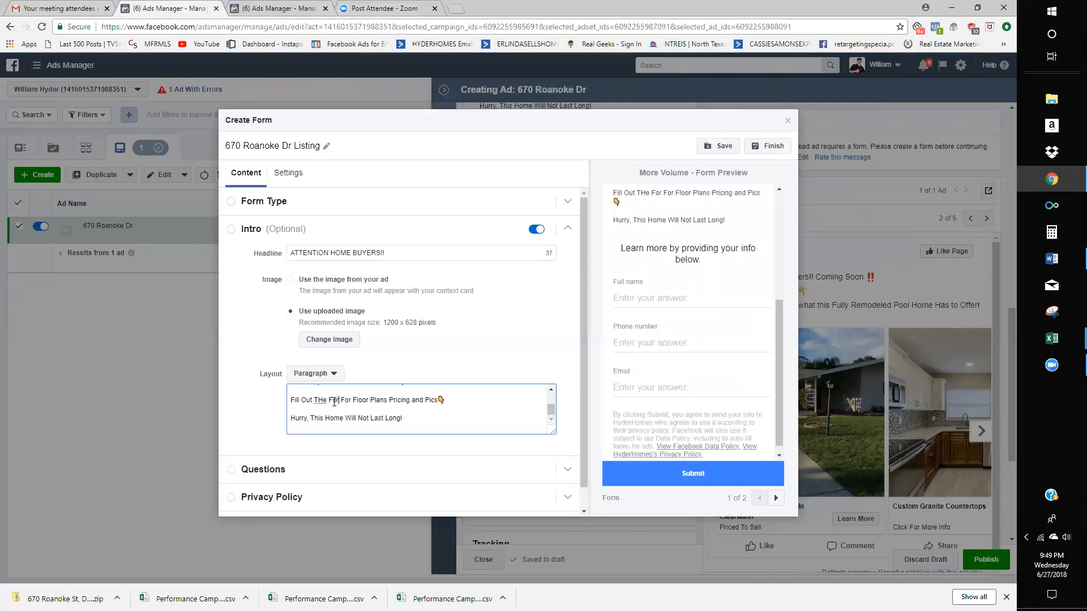
text(m)
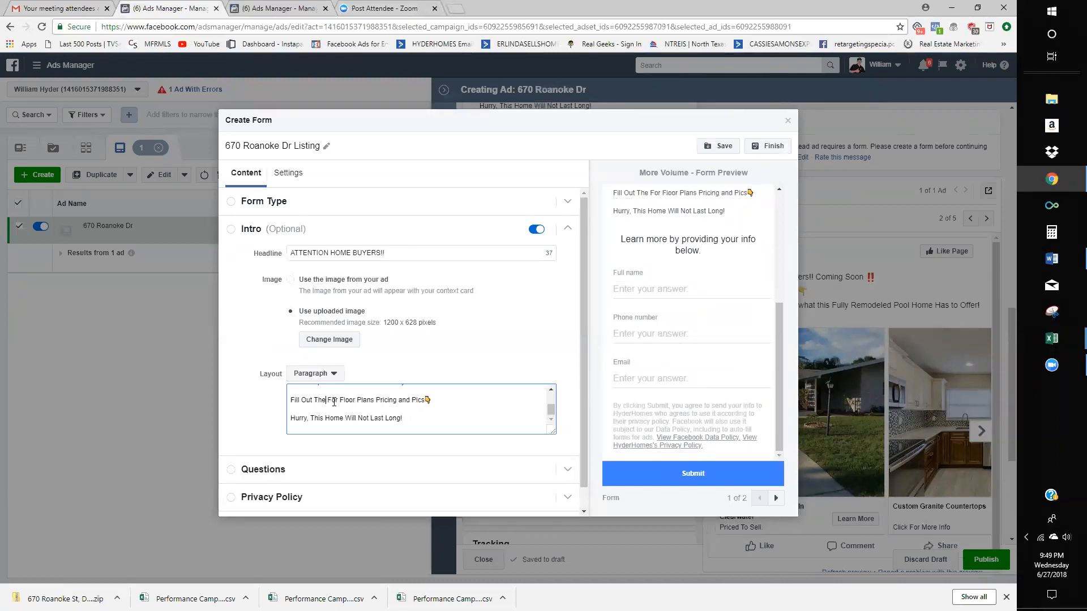
key(BackSpace)
key(BackSpace)
text(elow)
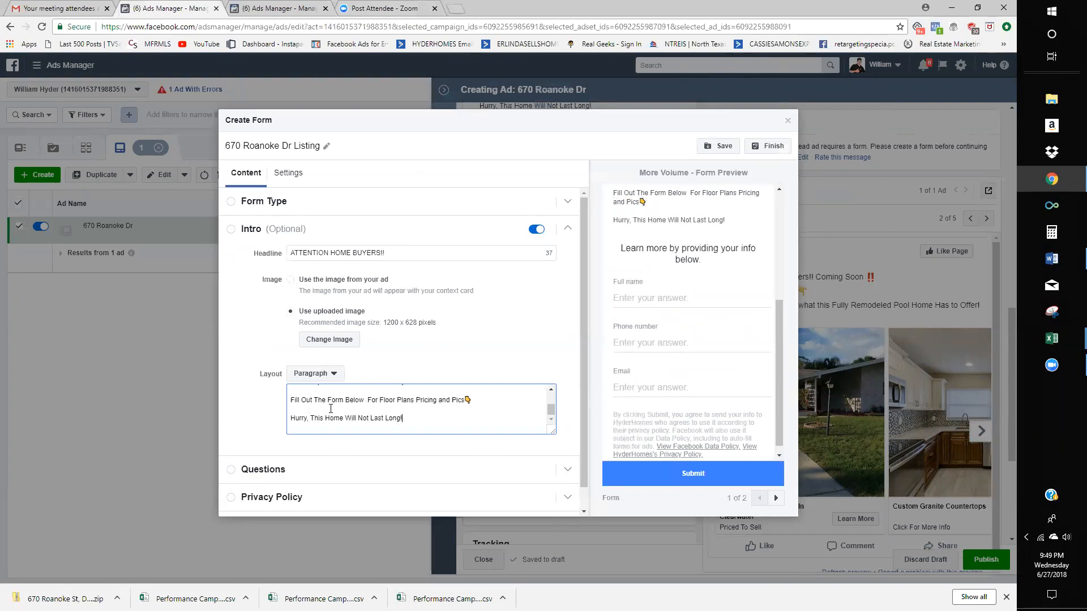
- Add a comma to the intro paragraph and review the finished text
scroll(441, 409, up, 3)
click(411, 407)
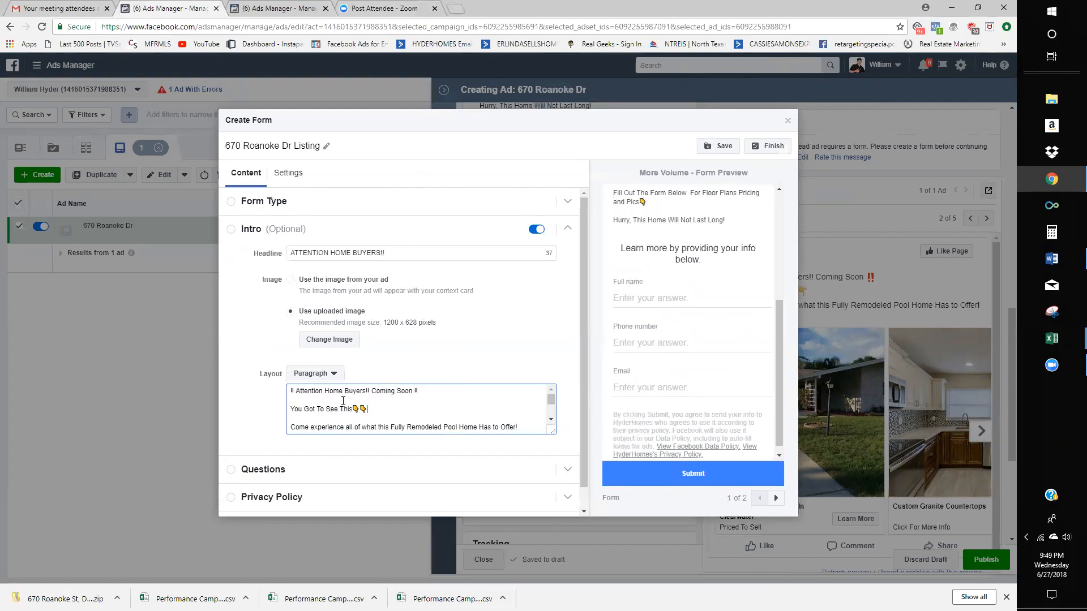
scroll(694, 340, up, 5)
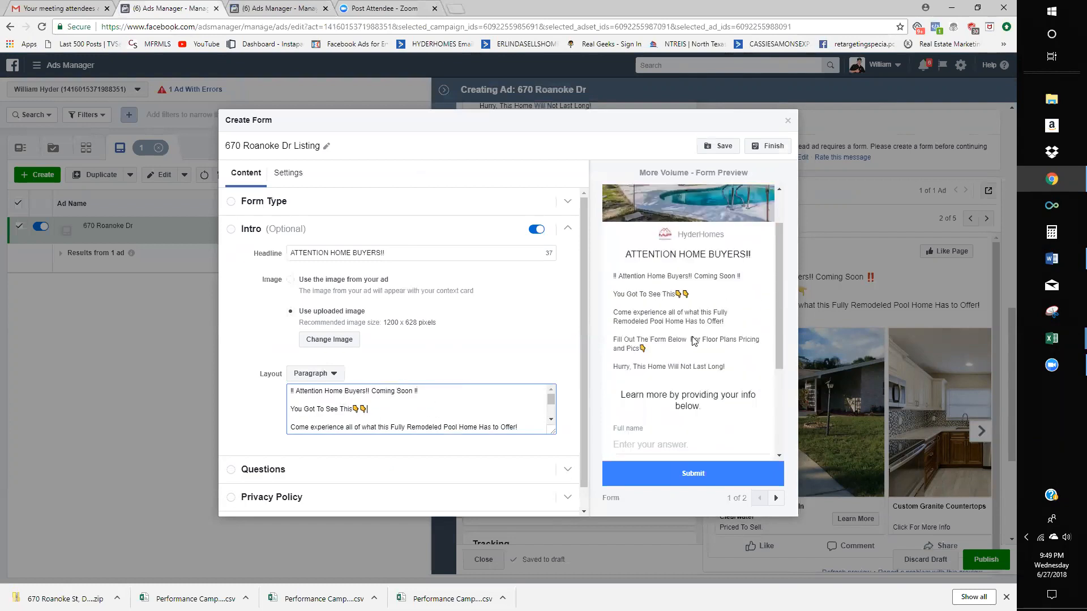
scroll(655, 304, down, 2)
scroll(655, 304, up, 3)
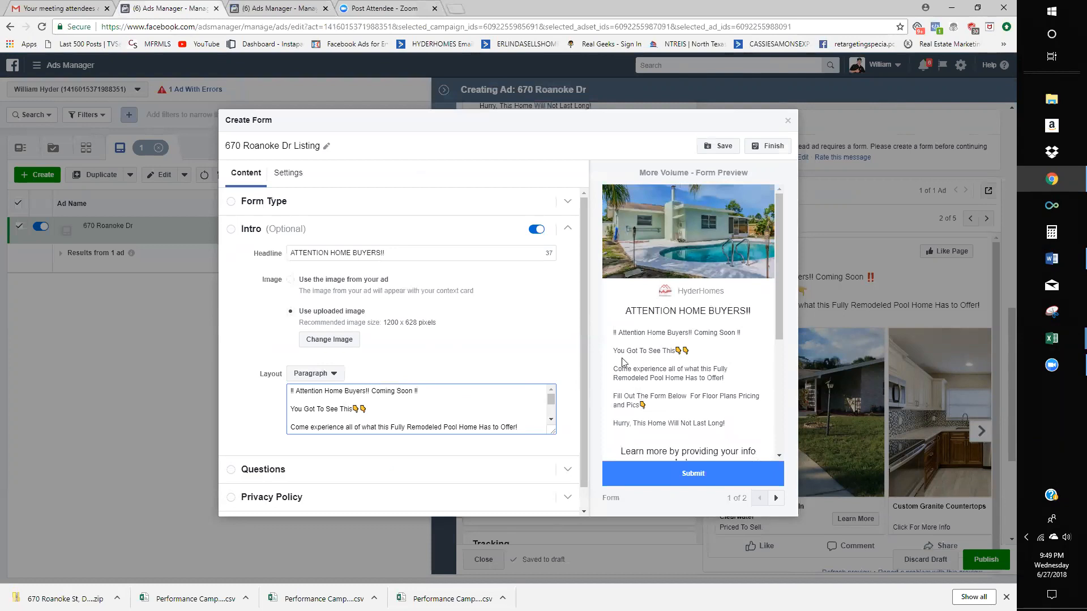
scroll(640, 375, down, 1)
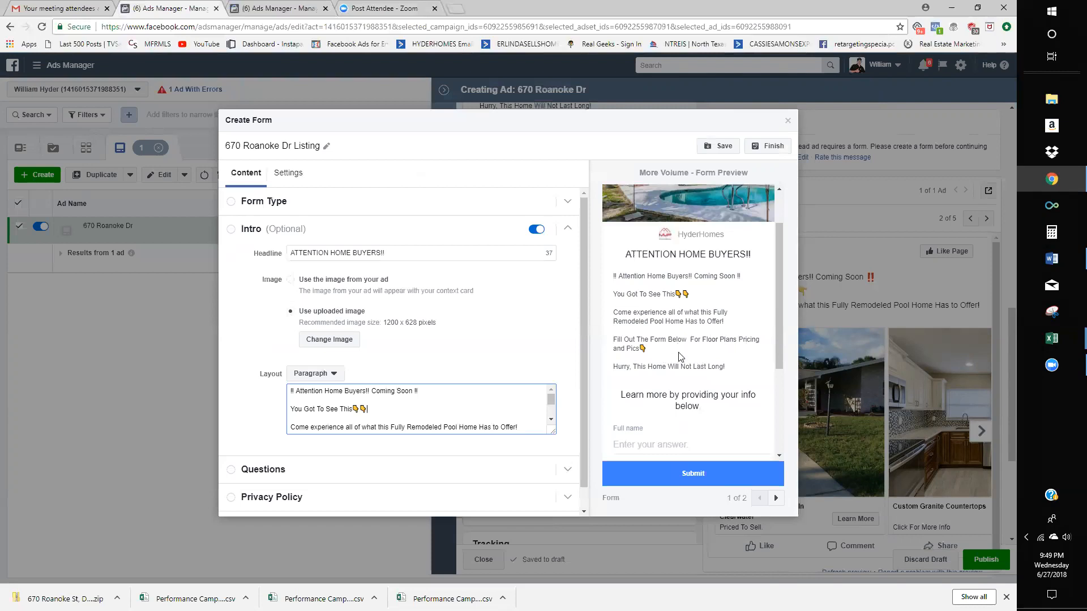
scroll(454, 421, down, 1)
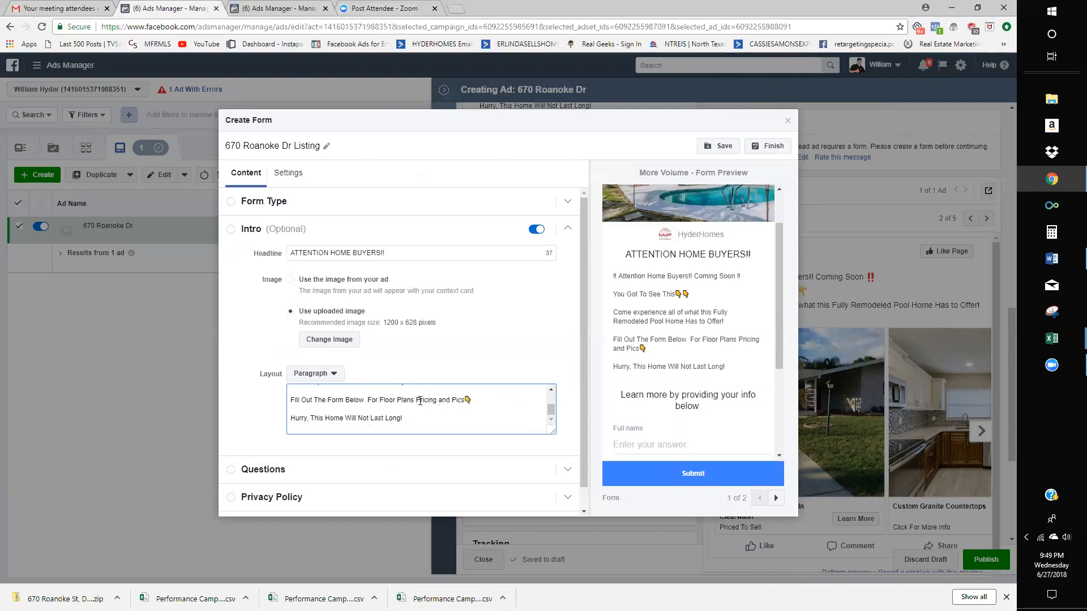
text(,)
scroll(421, 413, down, 1)
scroll(692, 367, down, 3)
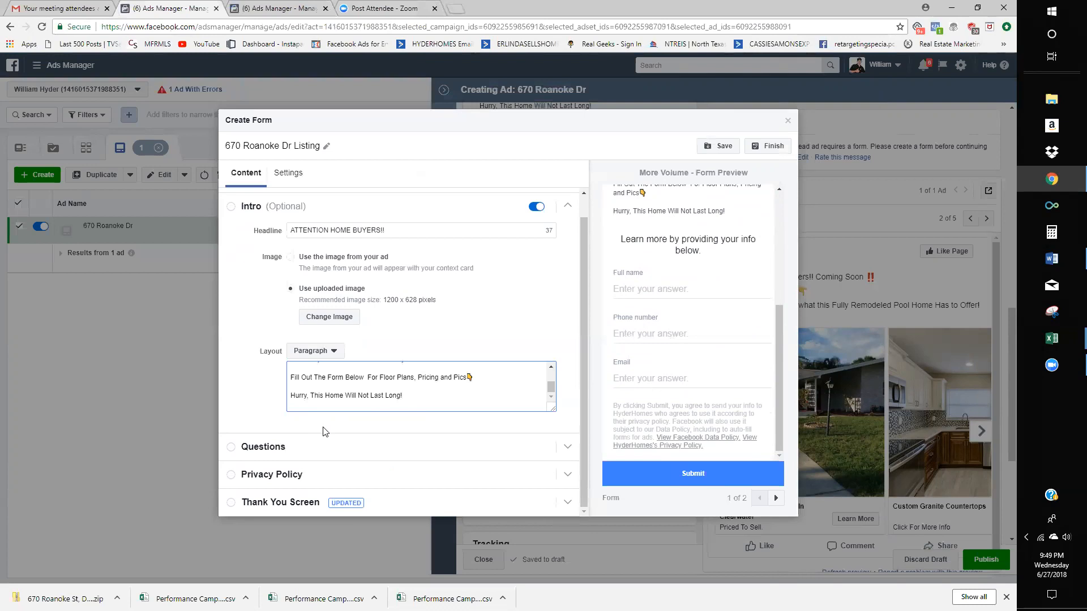
- Make the form ask for the lead's full name, email and phone number
click(324, 446)
click(383, 327)
click(246, 327)
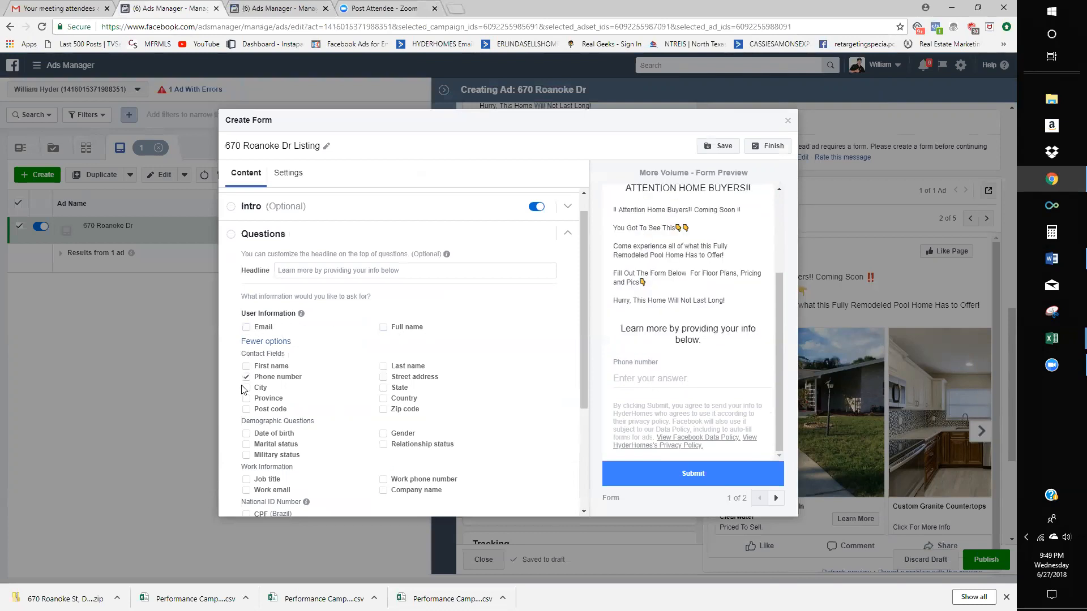
click(246, 376)
scroll(367, 453, down, 2)
scroll(340, 351, up, 3)
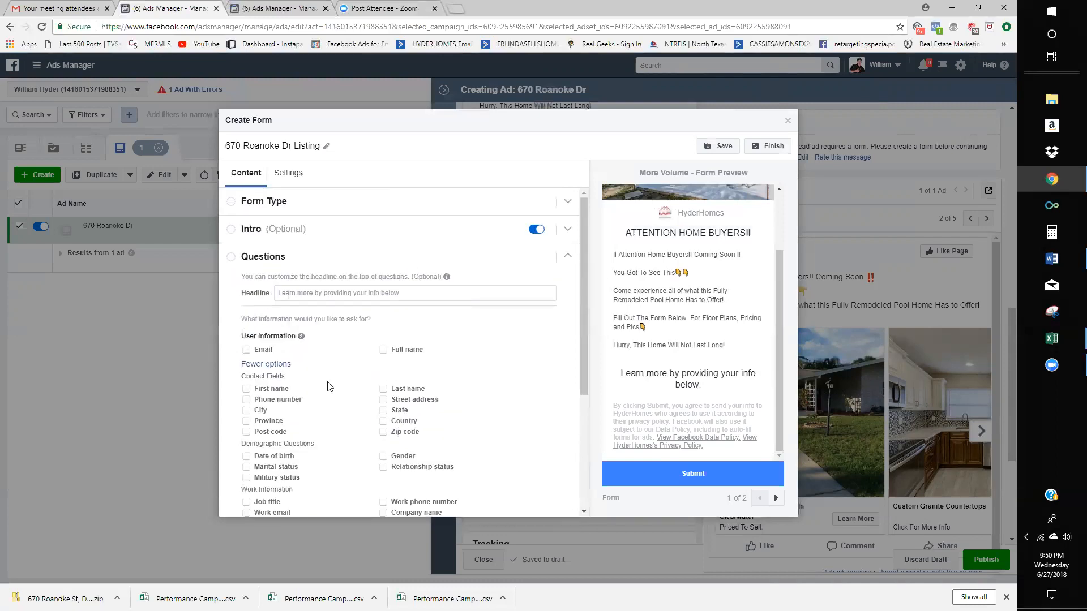
scroll(330, 386, down, 2)
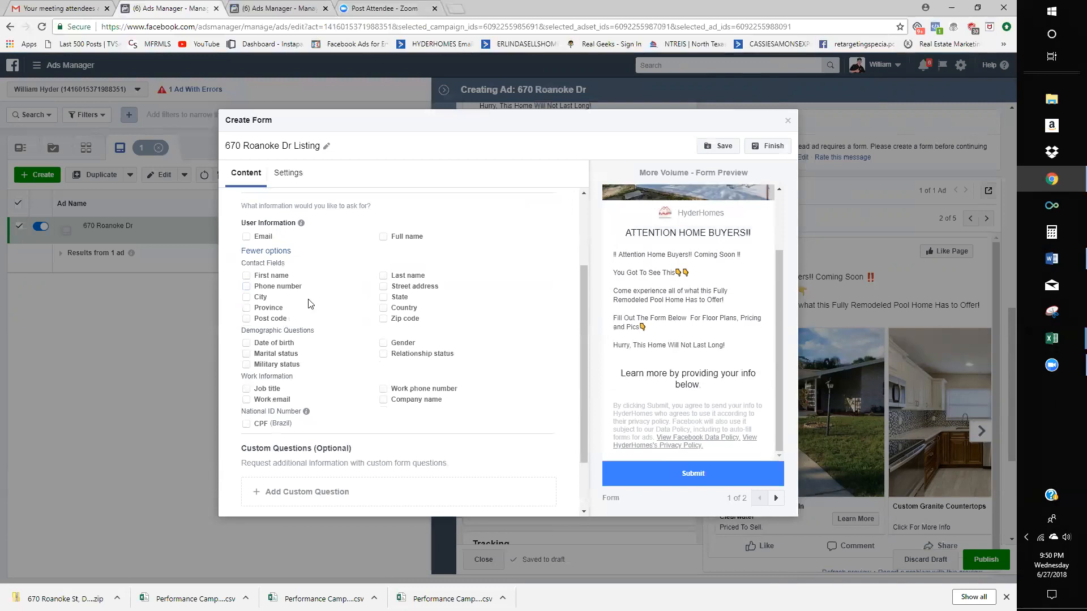
click(383, 237)
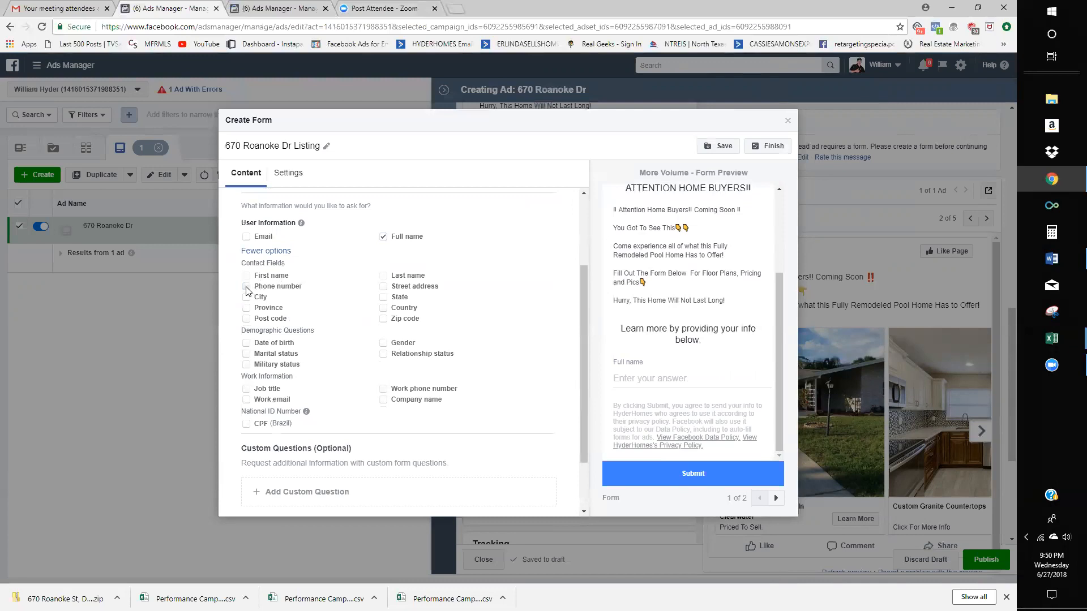
click(246, 288)
click(247, 237)
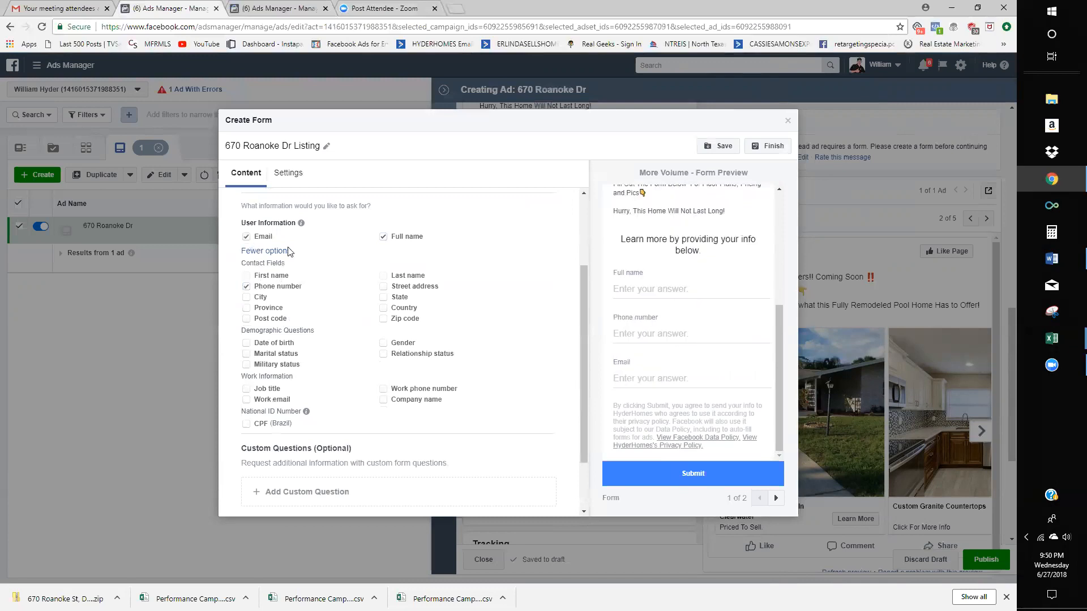
- Add an Appointment Scheduling custom question reading 'Schedule A Tour?'
scroll(397, 407, down, 1)
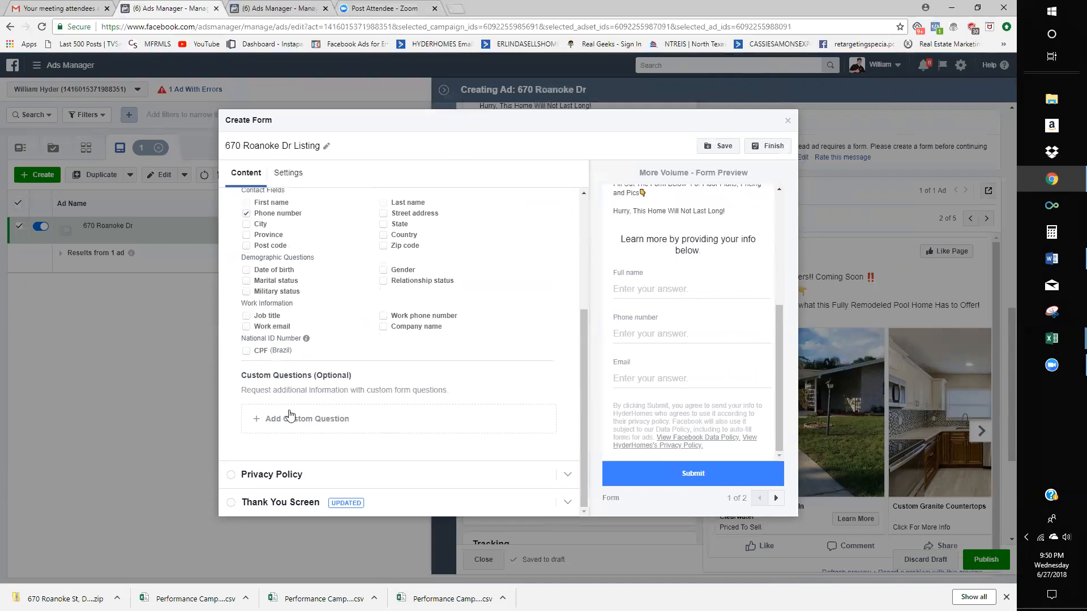
click(291, 418)
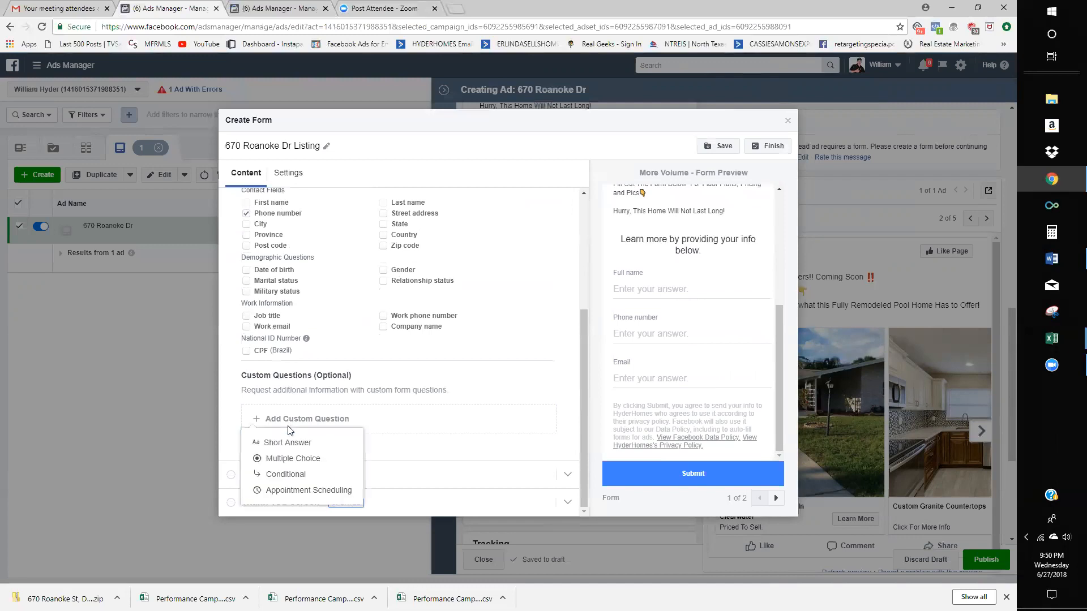
click(294, 492)
click(299, 297)
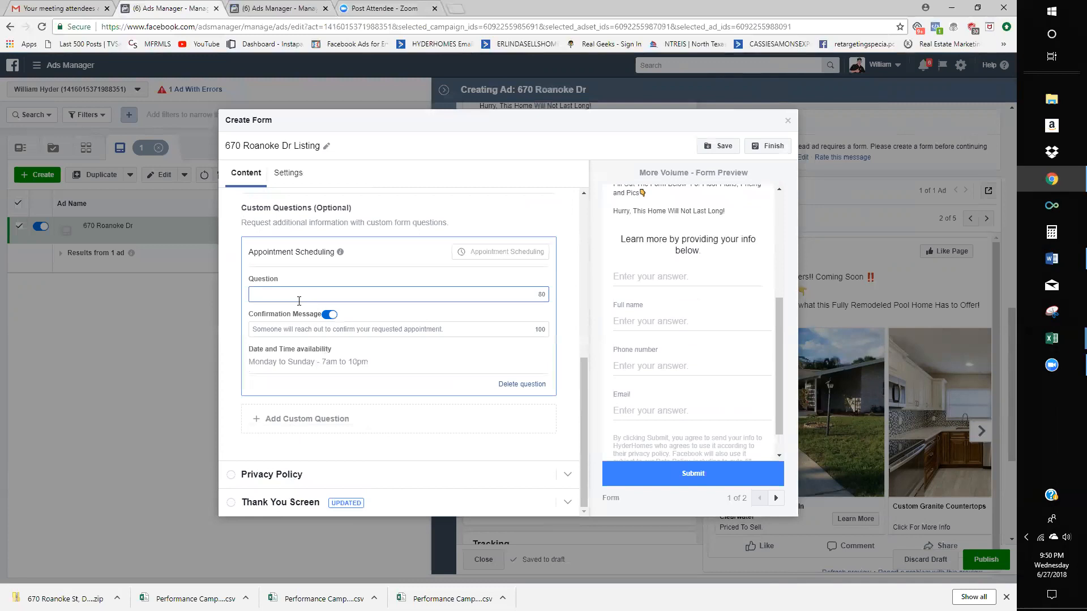
text(Schedule )
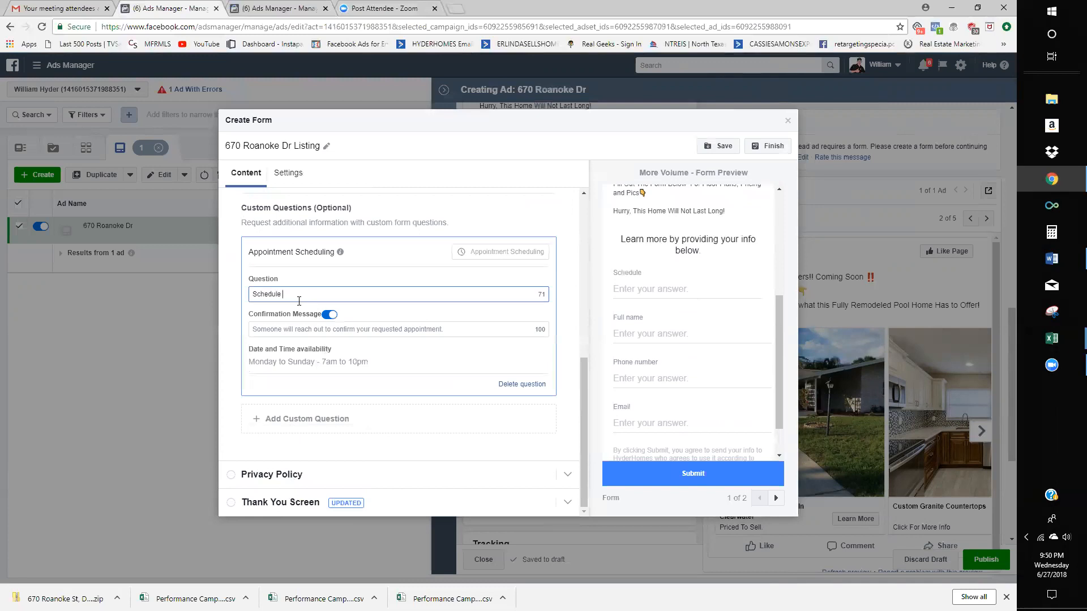
text(A Tour?)
- Select the whole Privacy Policy link URL, then open a blank browser tab
click(256, 474)
scroll(666, 351, up, 2)
scroll(663, 383, down, 1)
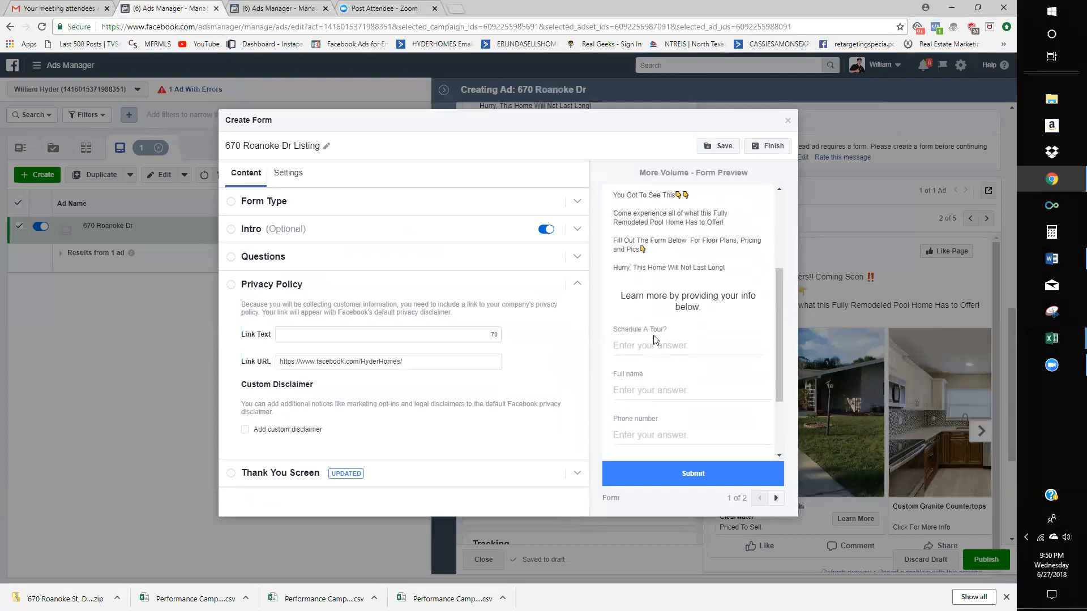
scroll(670, 346, down, 2)
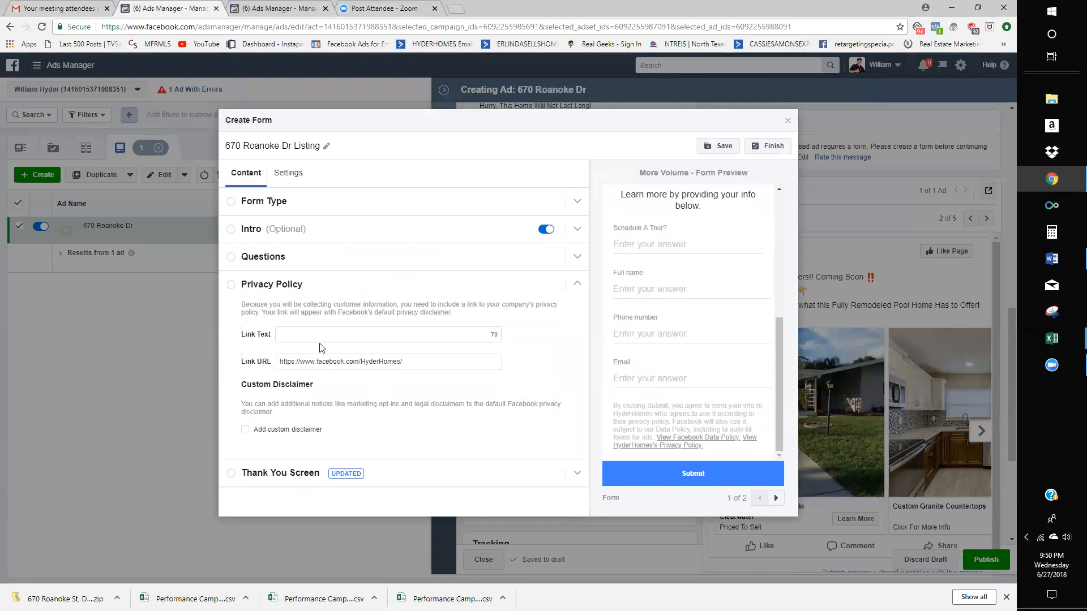
click(296, 365)
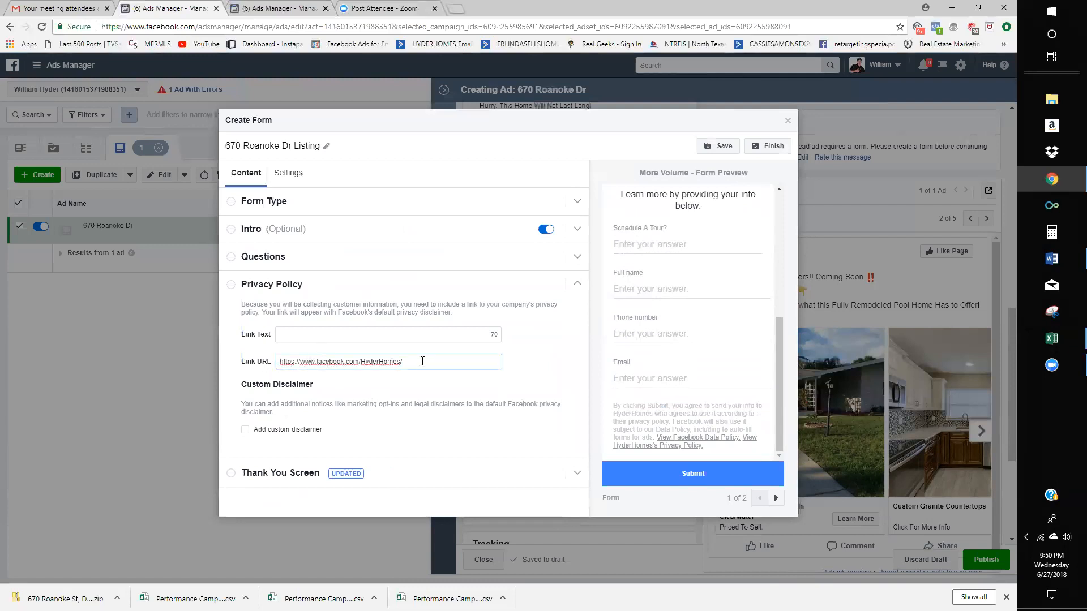
key(ctrl+a)
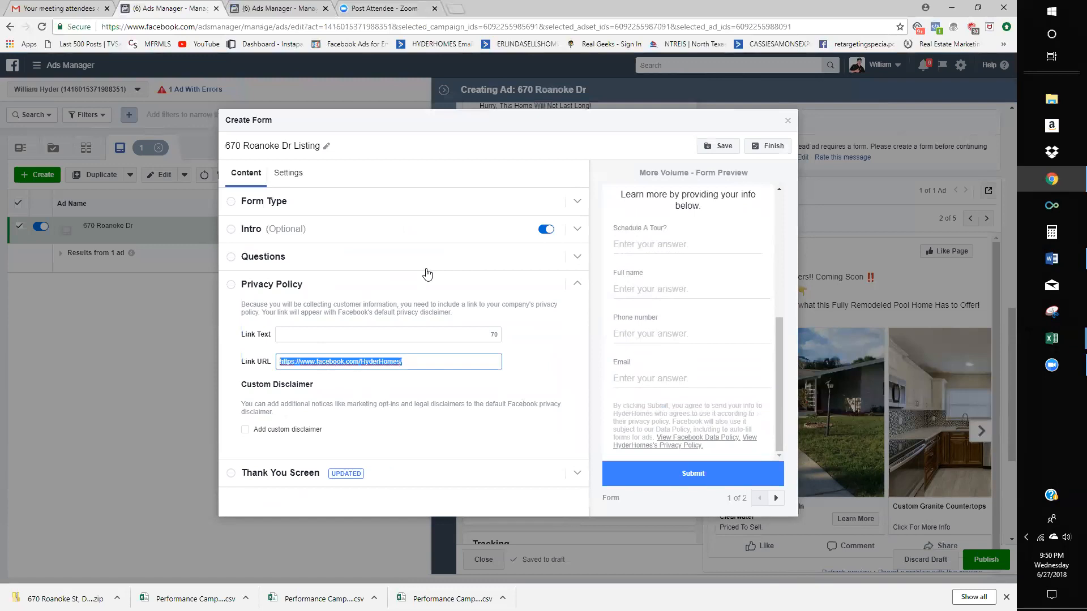
click(456, 8)
- Find the Keller Williams privacy policy page via kw.com, select its URL, and return to the form
text(keller)
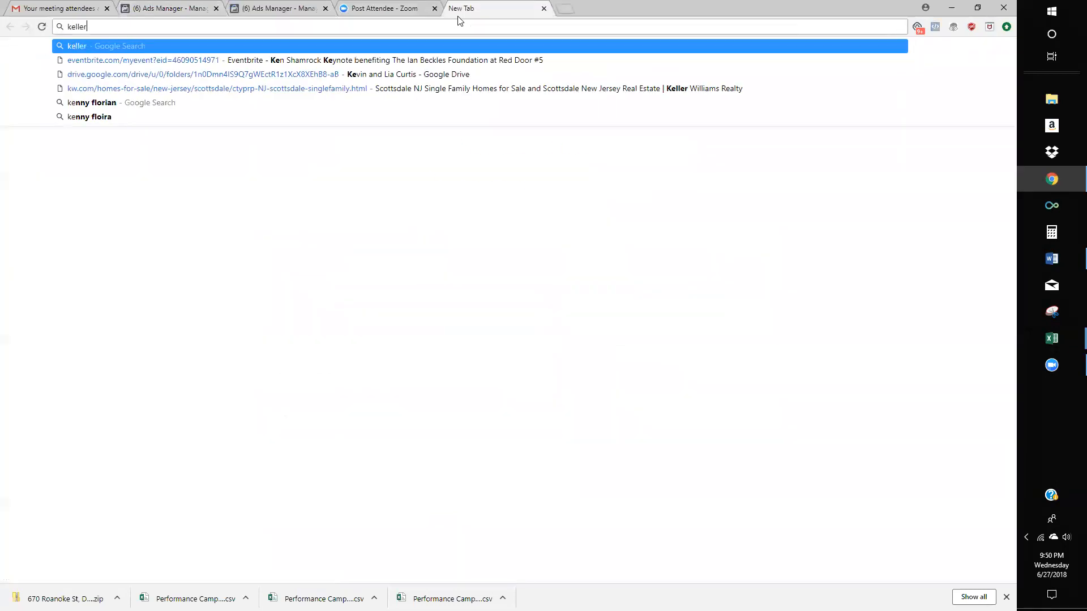
text( williams)
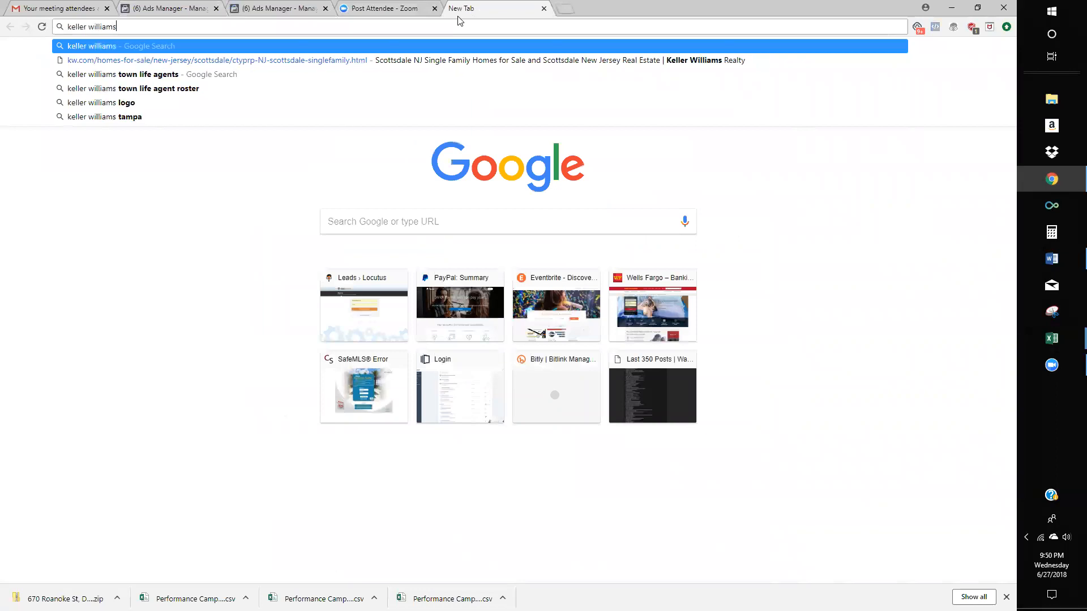
key(Return)
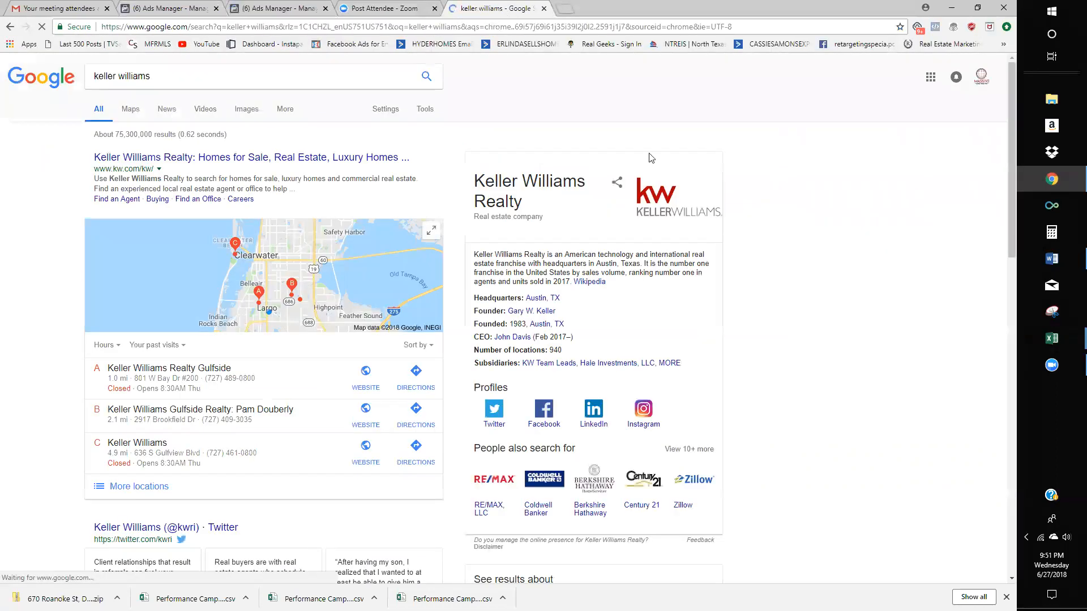
click(357, 157)
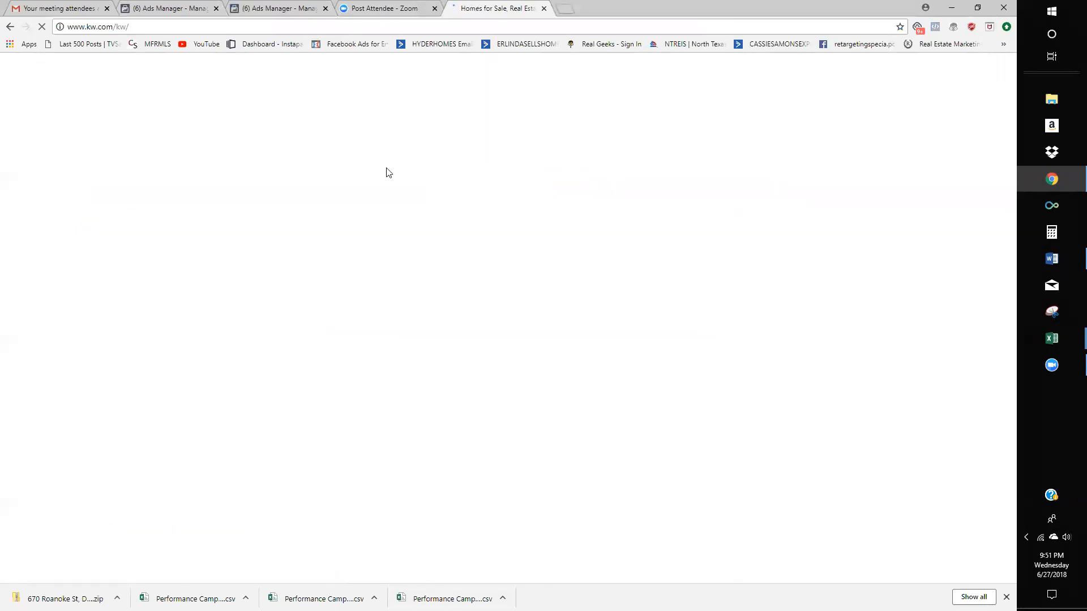
scroll(755, 362, down, 15)
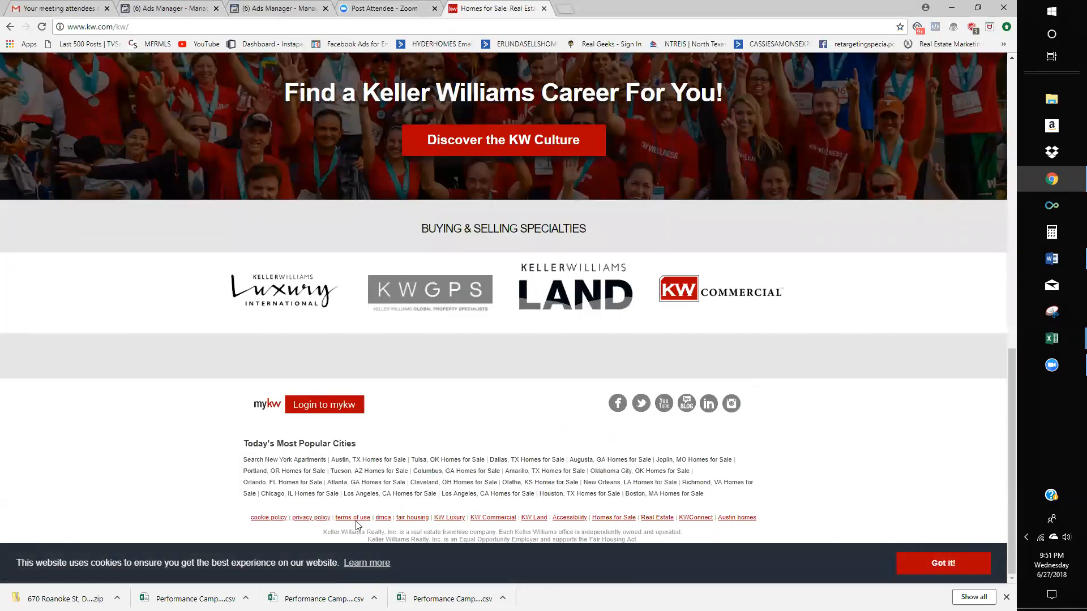
click(312, 517)
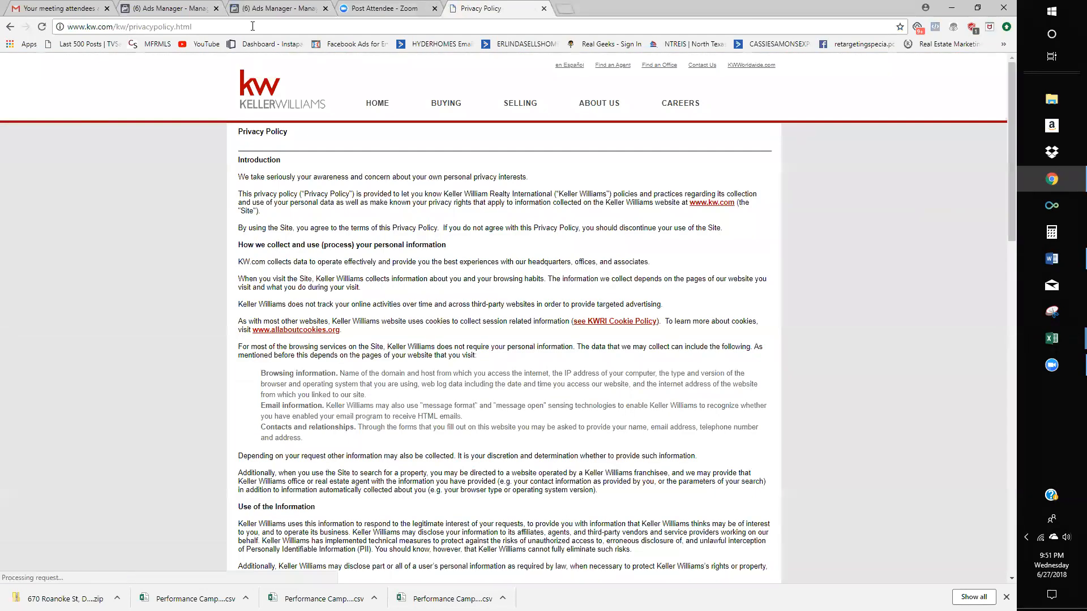
click(252, 27)
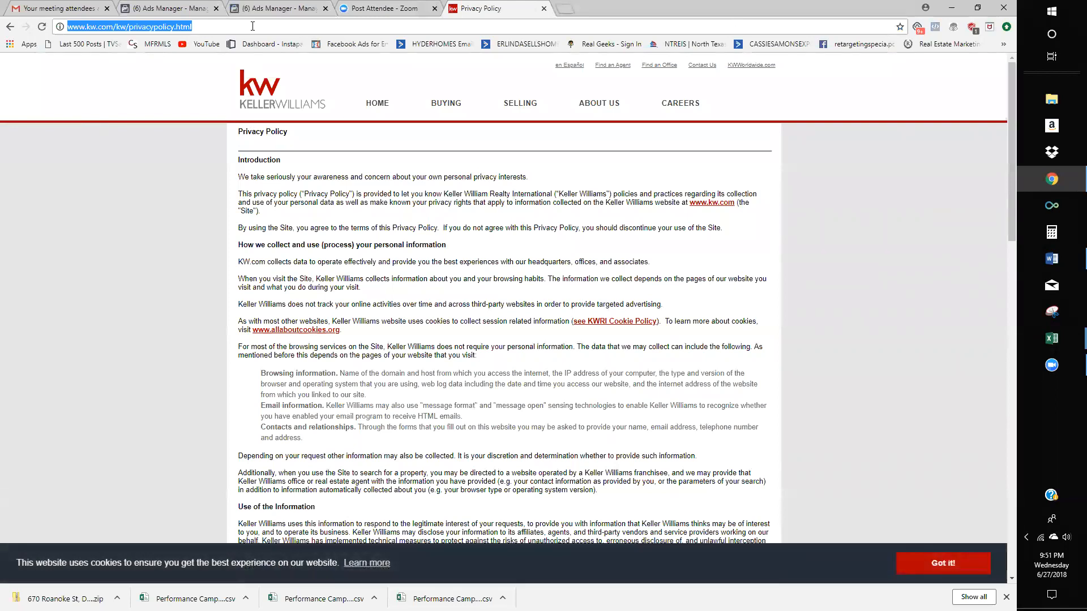
click(72, 11)
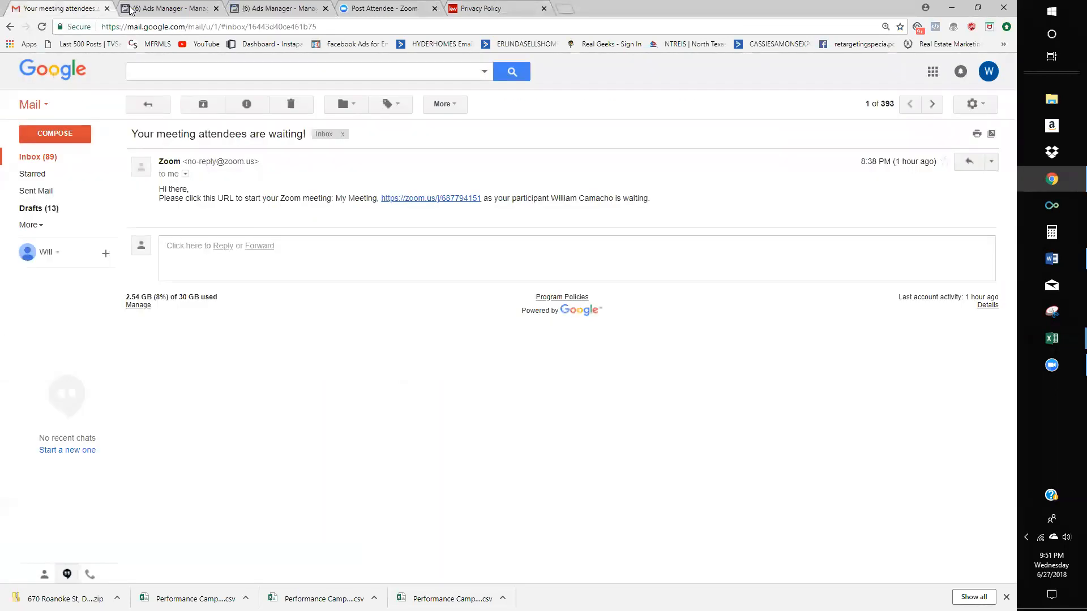
click(131, 8)
- Edit the privacy Link URL and Link Text fields, keeping the HyderHomes page link
triple_click(427, 362)
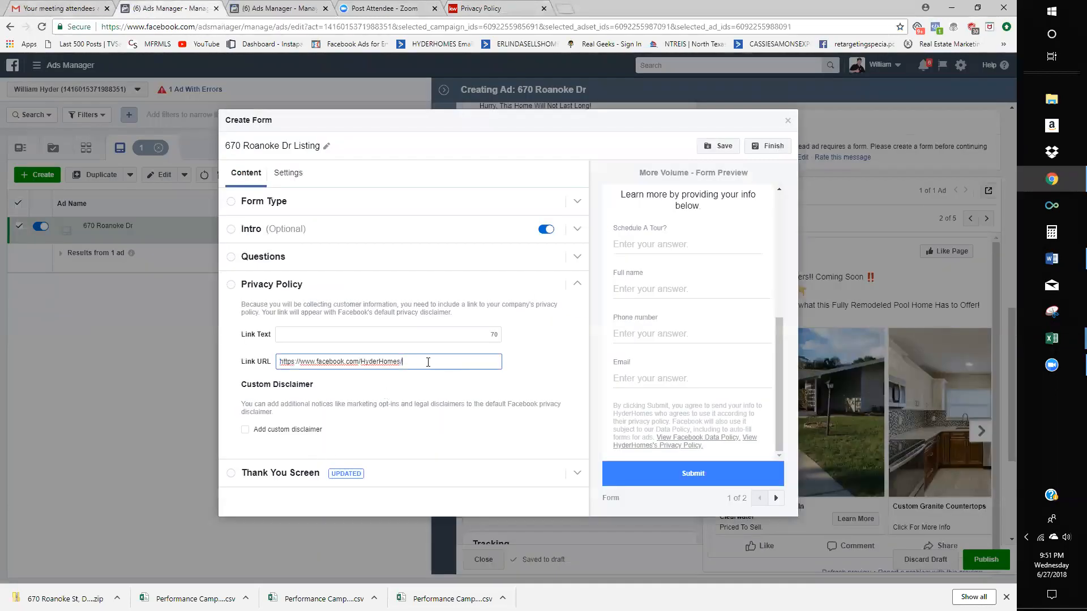
click(476, 391)
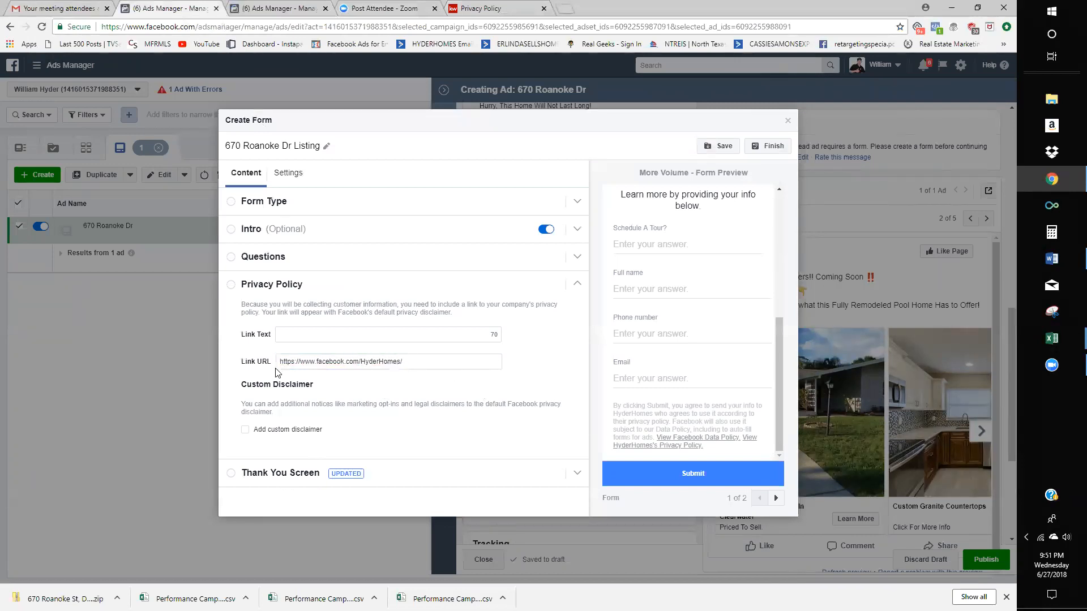
click(348, 361)
click(354, 339)
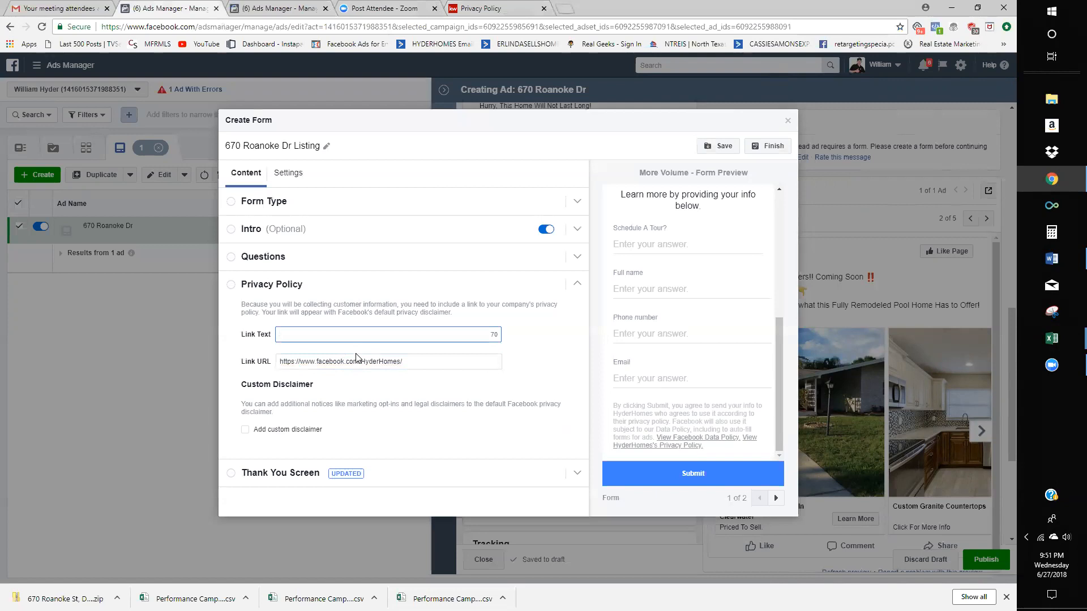
click(315, 364)
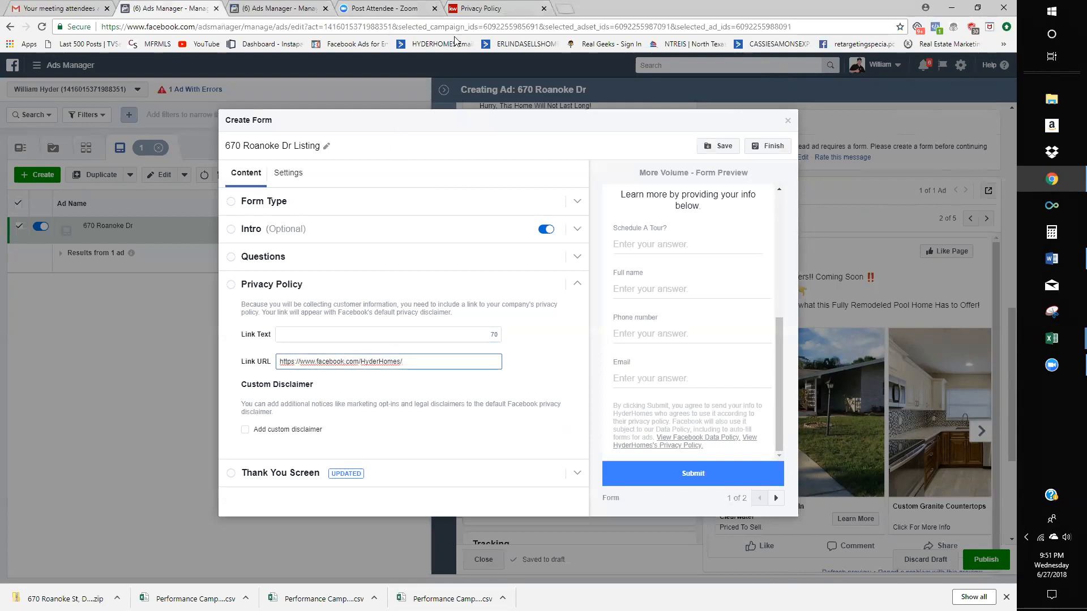
- Recheck the Keller Williams privacy page, then expand the Thank You Screen settings
click(470, 7)
scroll(384, 342, down, 3)
scroll(405, 290, up, 3)
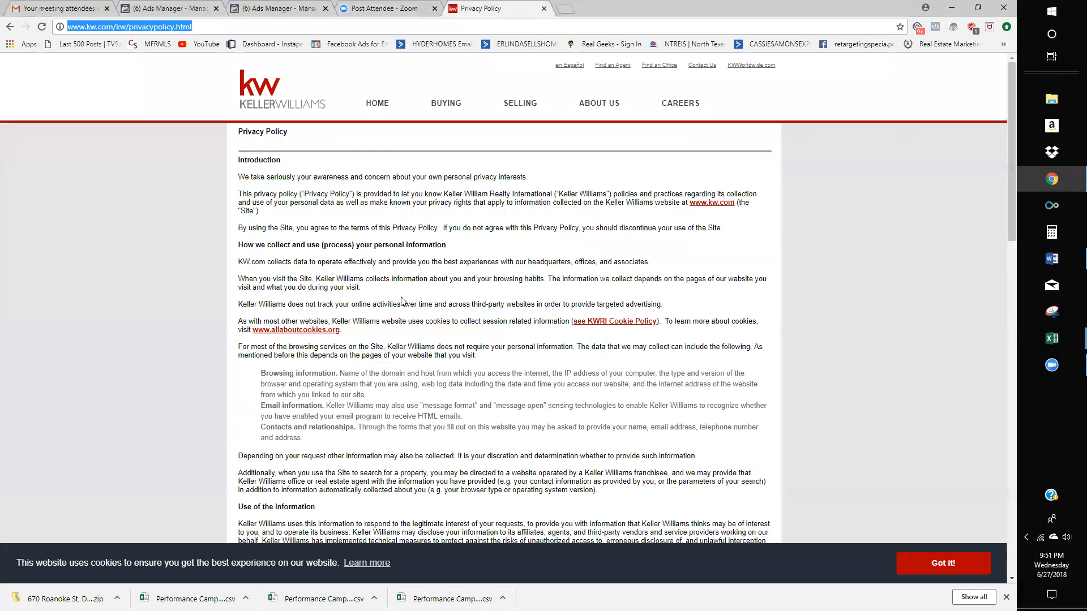
click(391, 8)
click(286, 2)
click(173, 3)
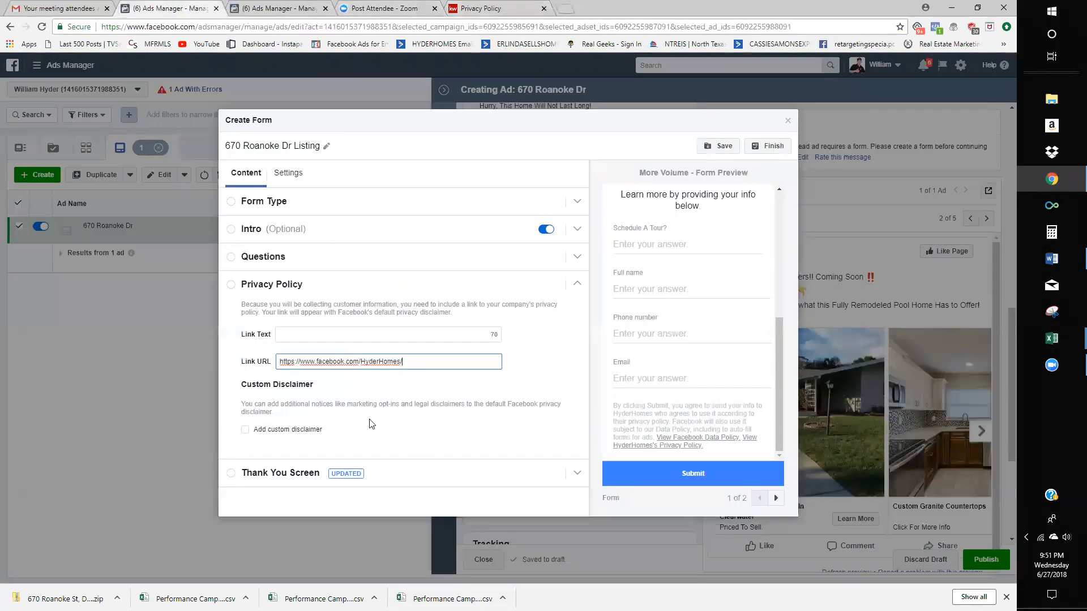
click(413, 401)
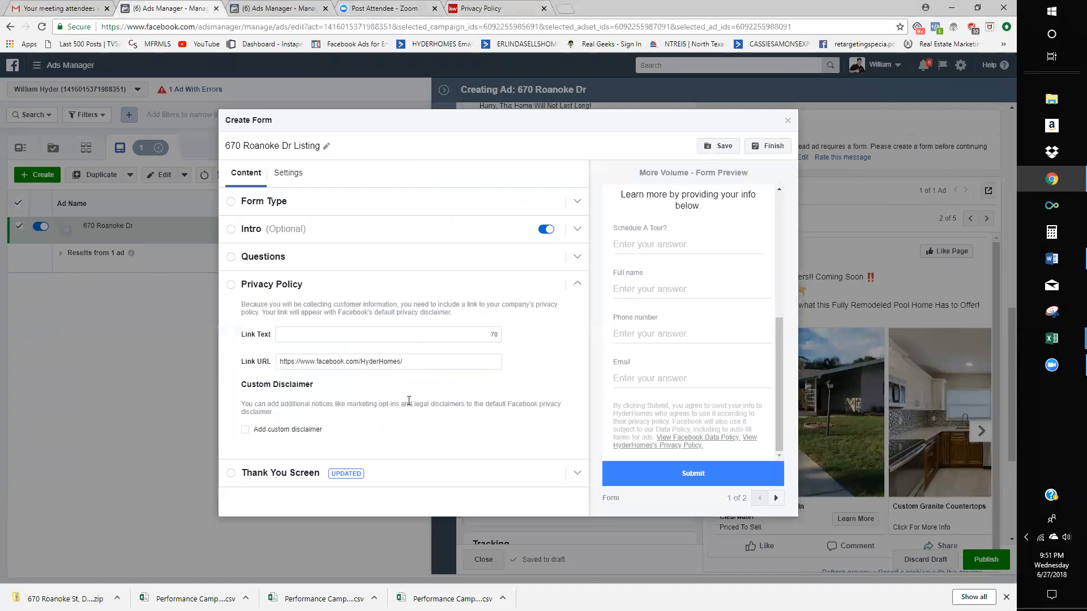
click(299, 480)
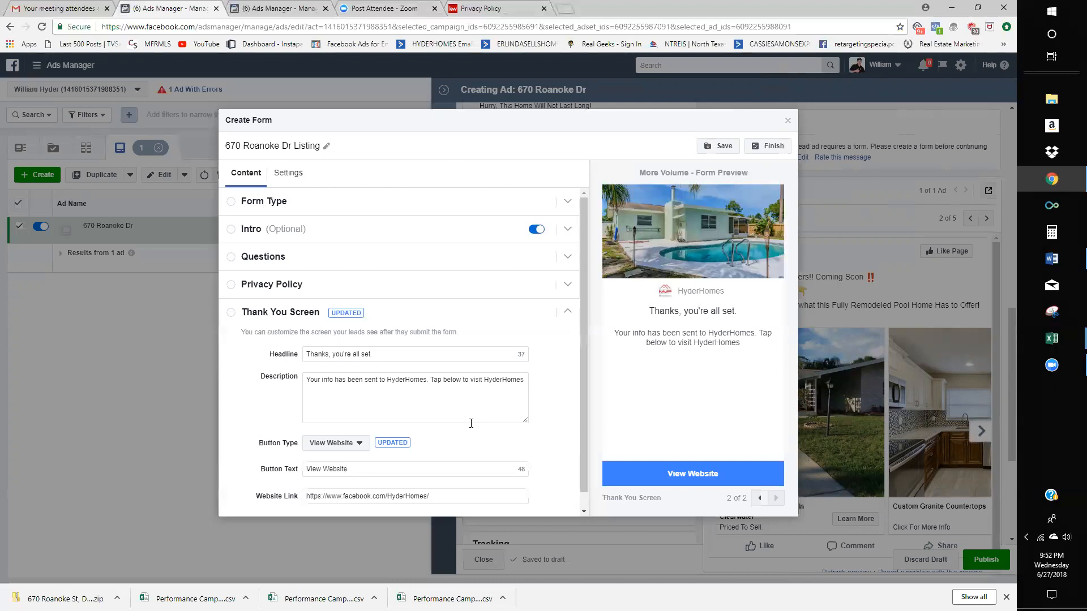
click(494, 403)
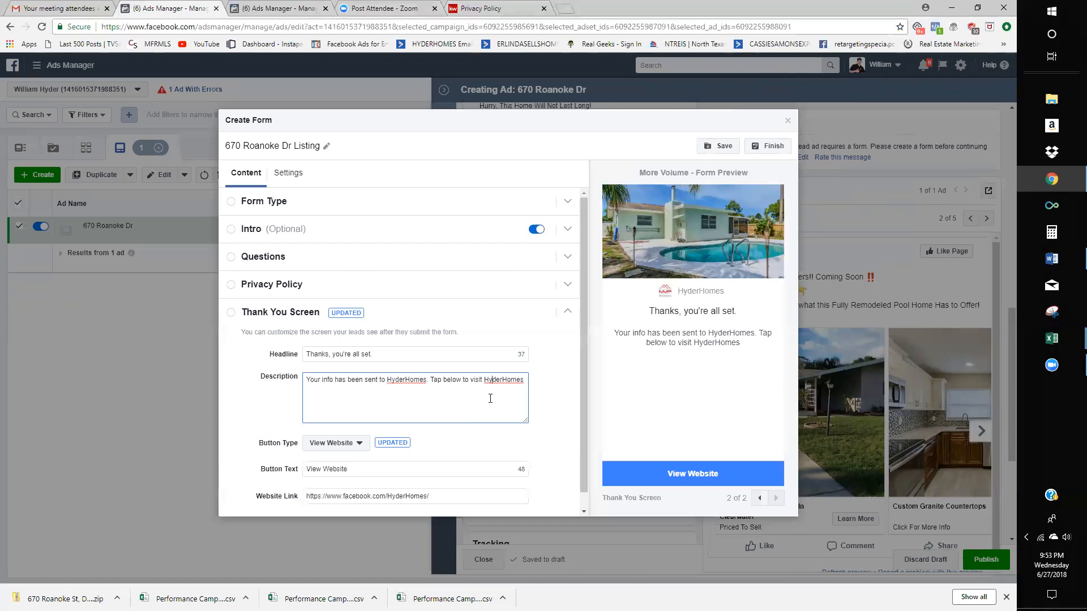
double_click(505, 380)
click(484, 416)
scroll(476, 398, down, 1)
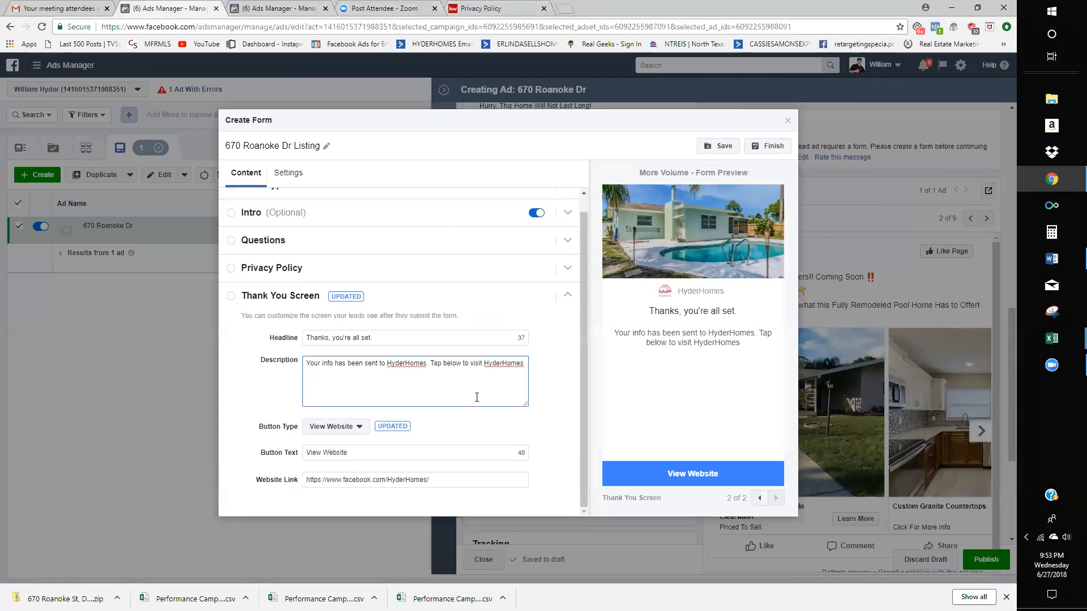
scroll(476, 395, up, 1)
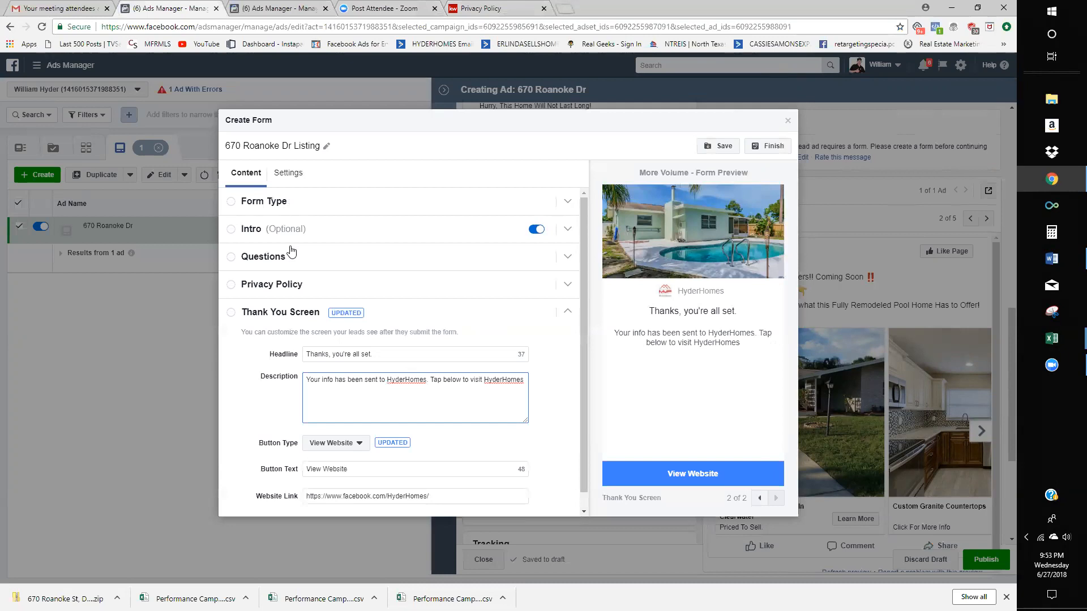
click(357, 407)
click(390, 383)
click(400, 389)
- Delete the existing URL from the thank-you screen's Website Link field, leaving it empty
click(436, 468)
click(449, 498)
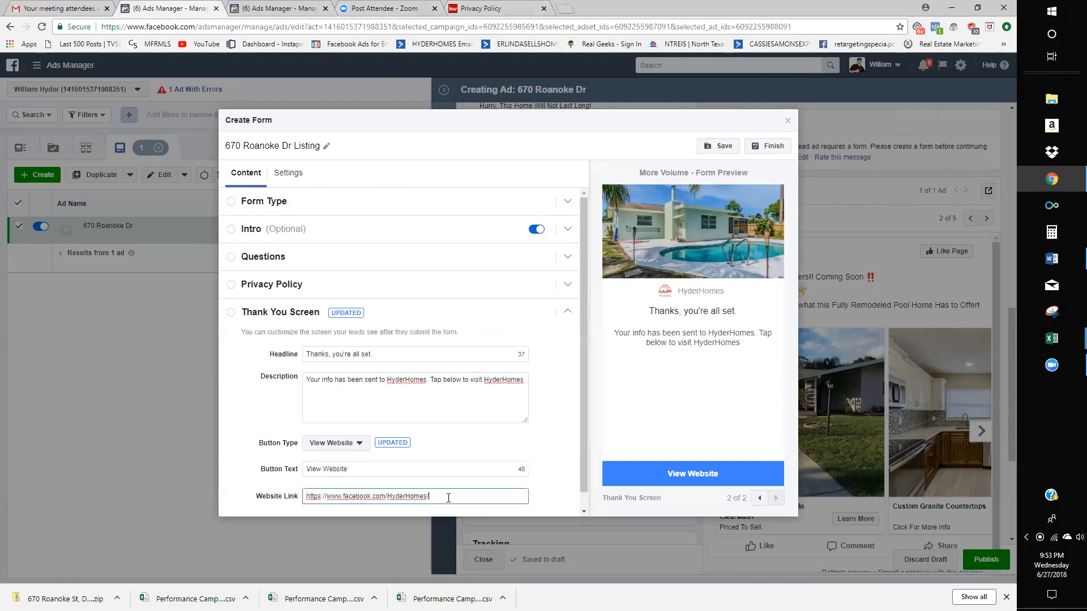
drag(457, 497, 264, 496)
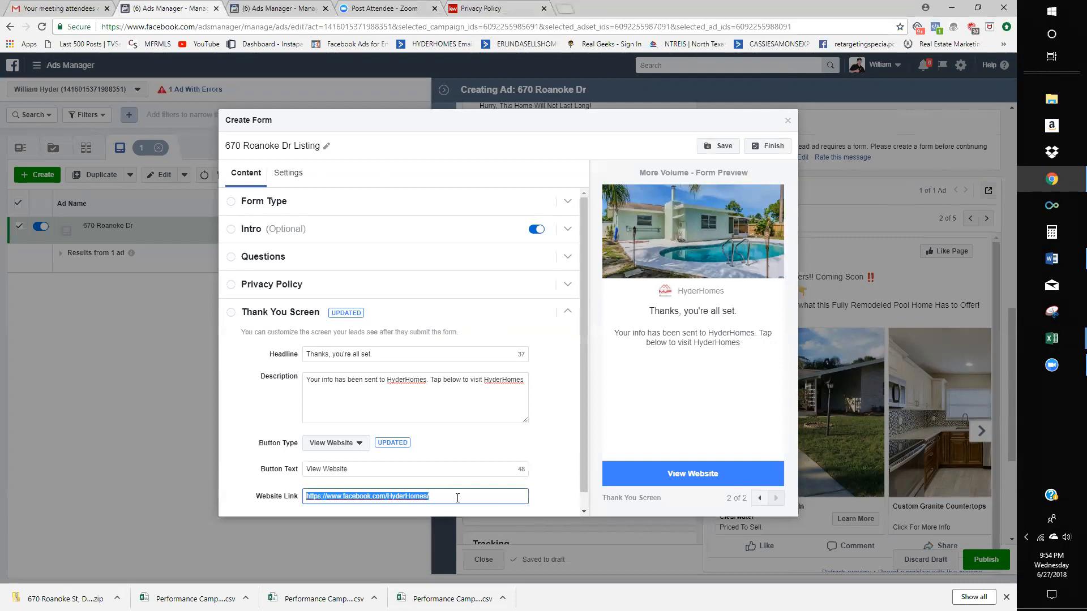
key(BackSpace)
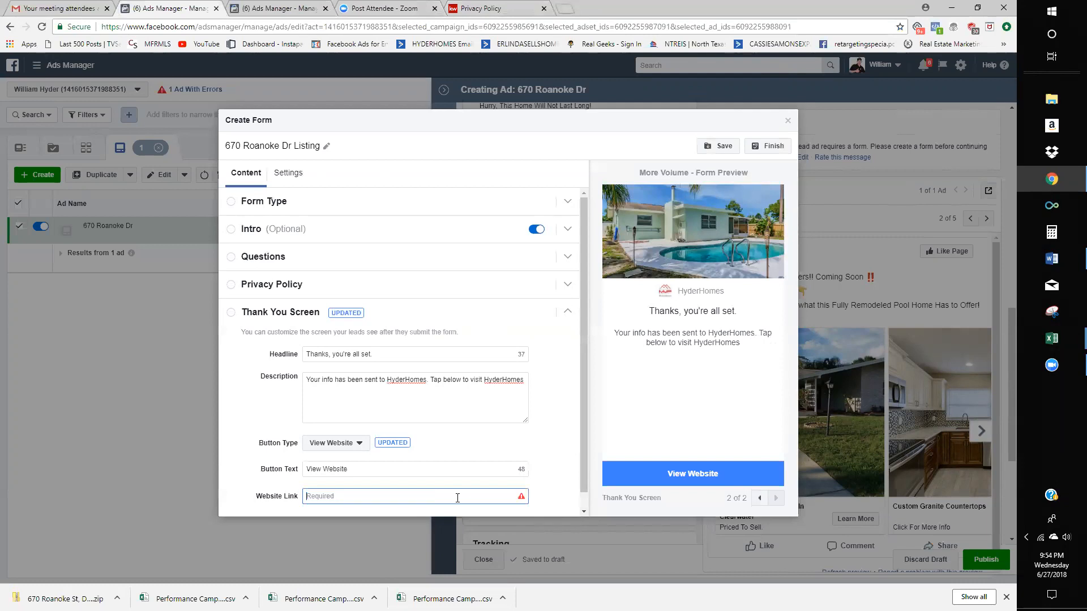
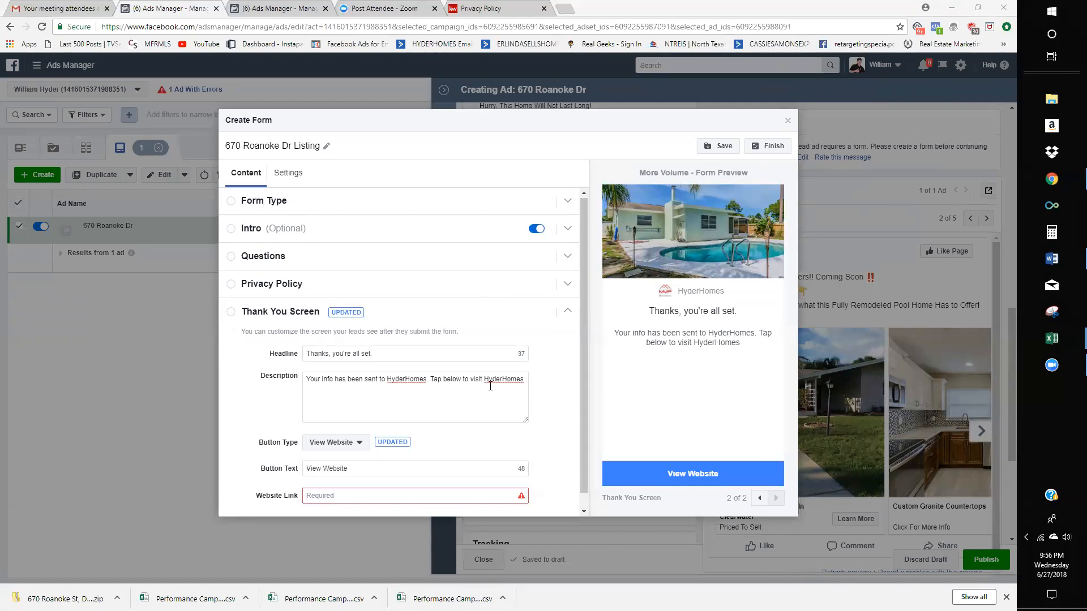
- Select 'Tap below to visit HyderHomes' in the thank-you description and start typing 'Click' over it
scroll(480, 378, down, 1)
click(458, 378)
click(427, 364)
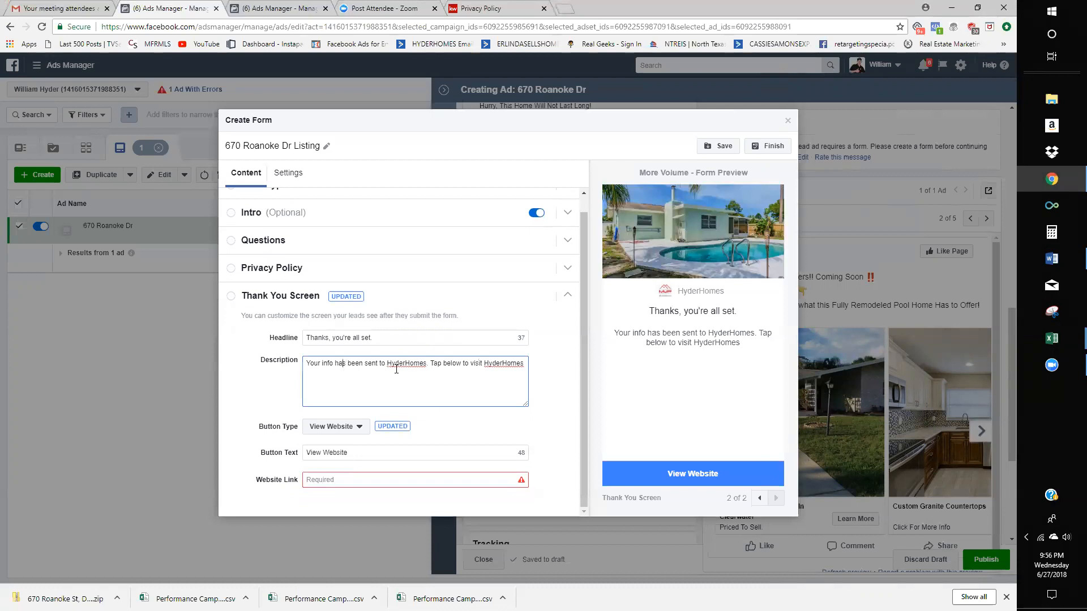
drag(430, 364, 599, 454)
text(Flc)
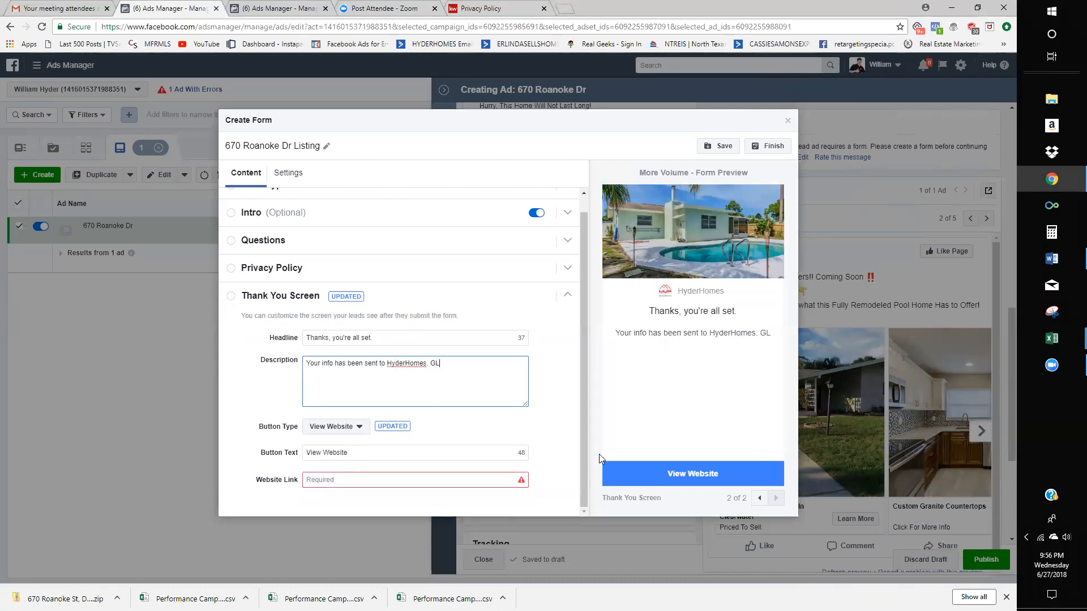
key(BackSpace)
key(BackSpace)
key(BackSpace)
key(BackSpace)
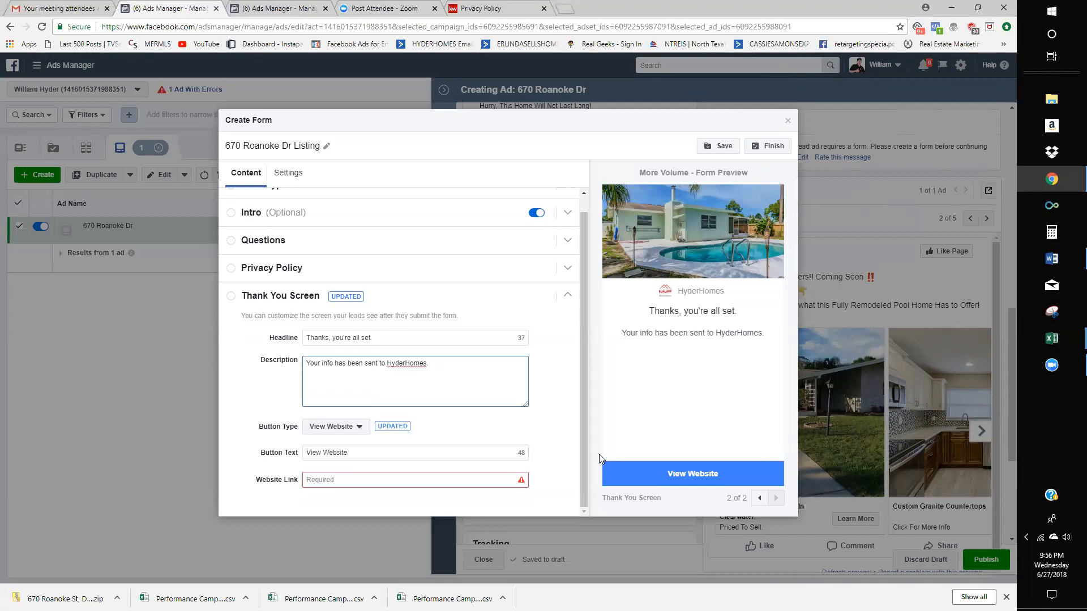
text(Clcik)
key(BackSpace)
key(BackSpace)
key(BackSpace)
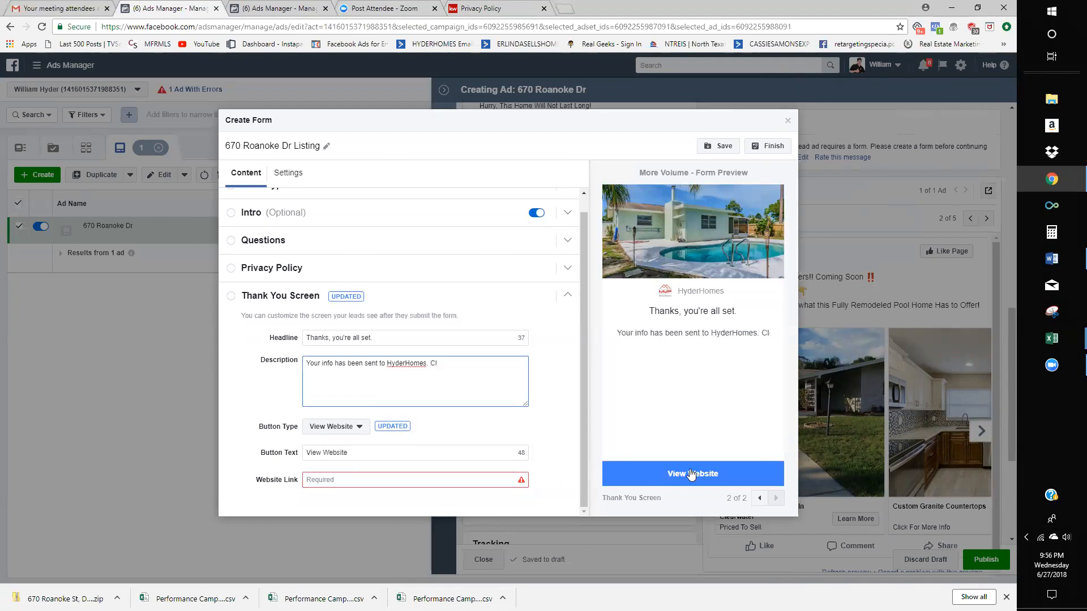
- Finish the sentence 'Click Below To Get Your Floor Plans Pricing and Pics.', correcting PRiceing
text(ick)
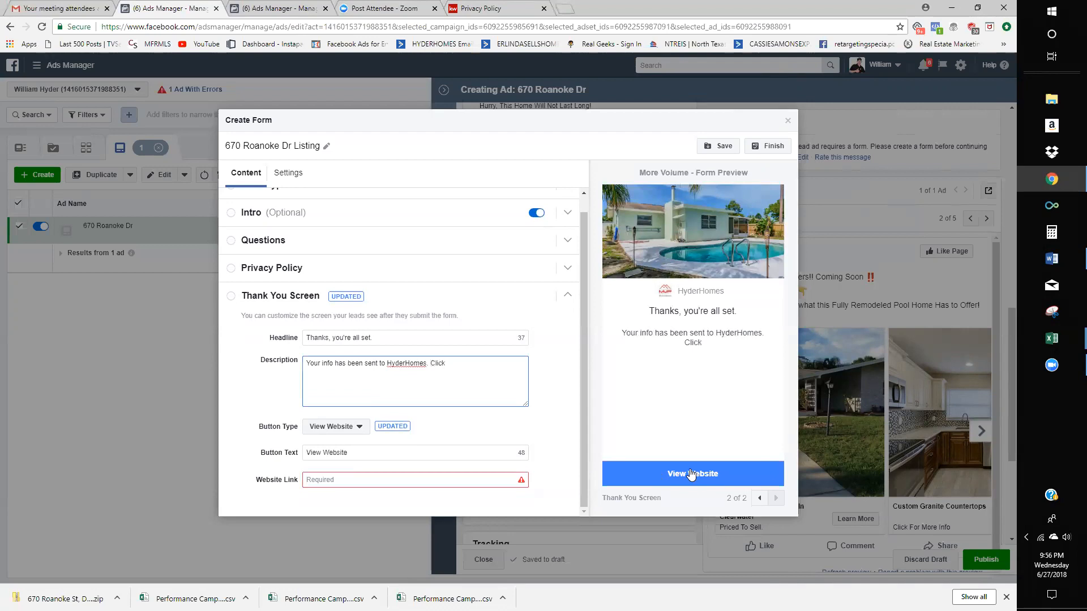
text( B)
text(elow )
text(To G)
text(et Your Floor P)
text(lans PRiceing and )
text(MOr)
key(BackSpace)
key(BackSpace)
key(BackSpace)
text(P)
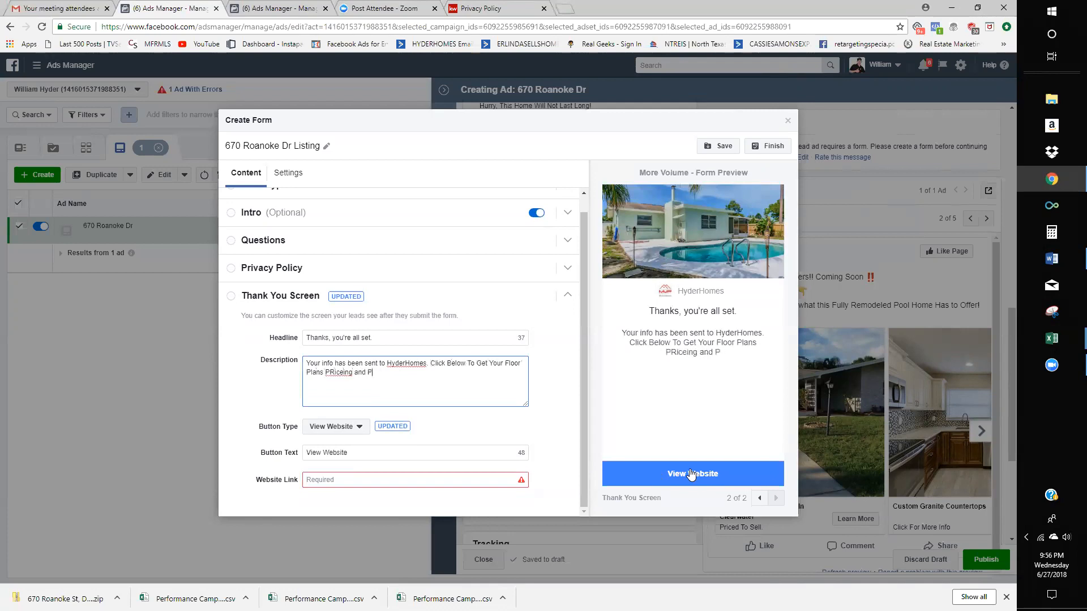
text(ics)
right_click(336, 377)
click(362, 385)
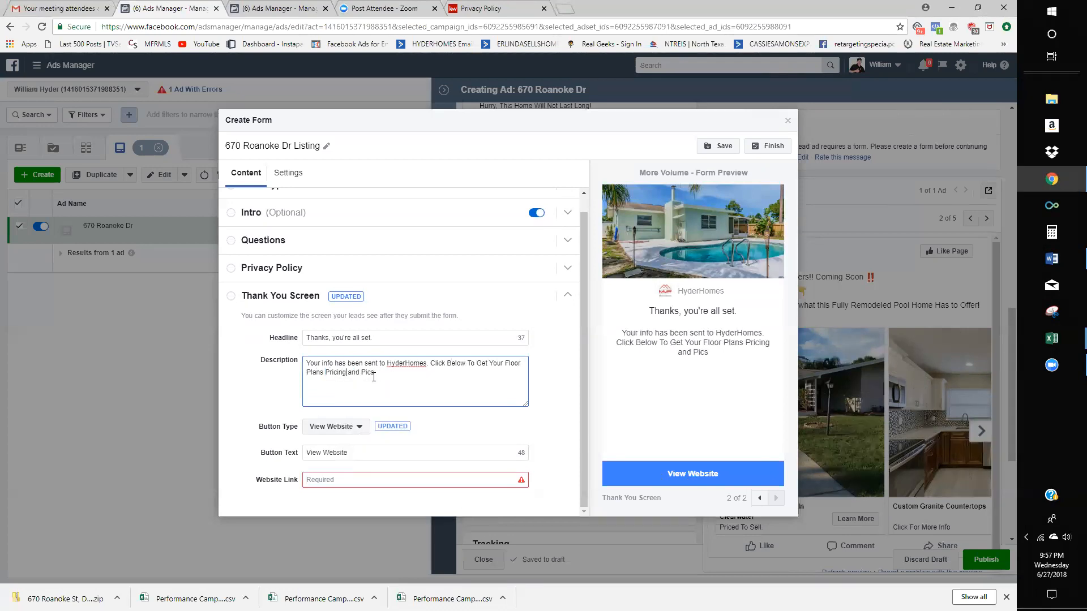
text(.)
click(336, 480)
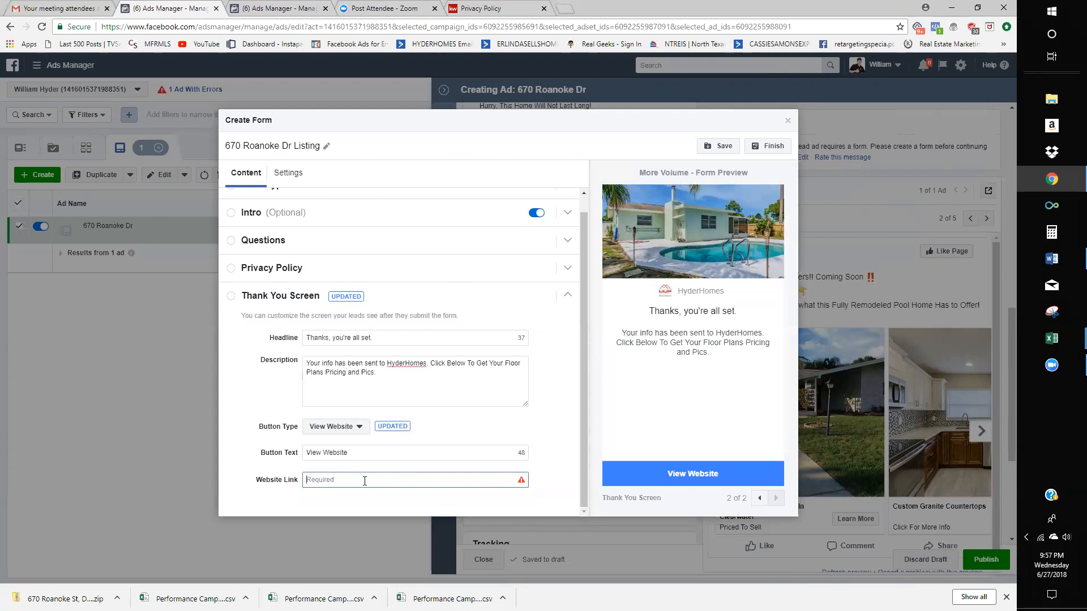
- Open a new browser tab and go to google.com
click(565, 9)
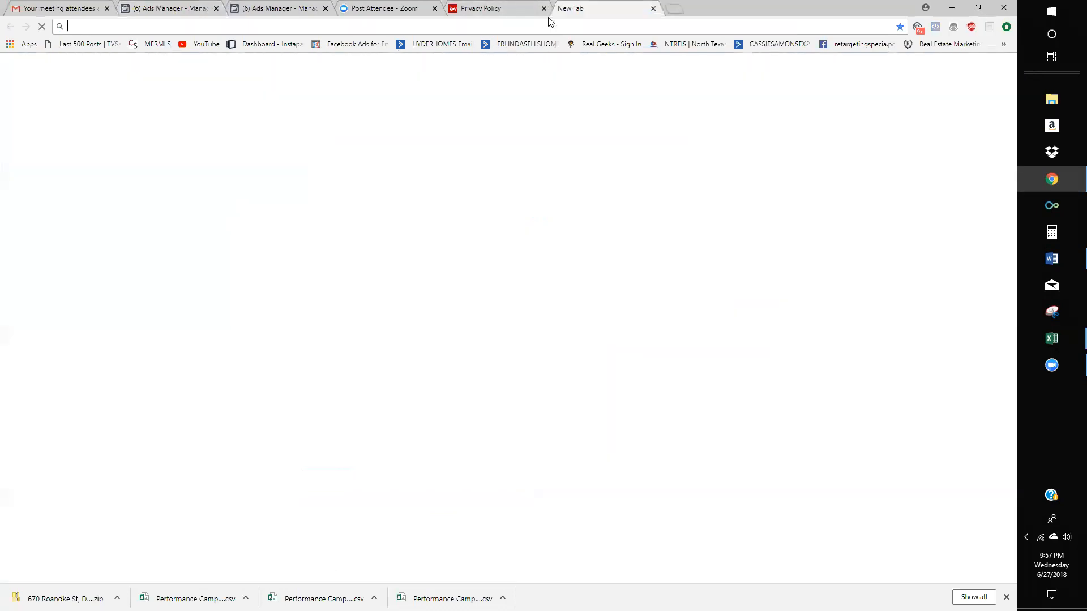
text(platinum)
key(Return)
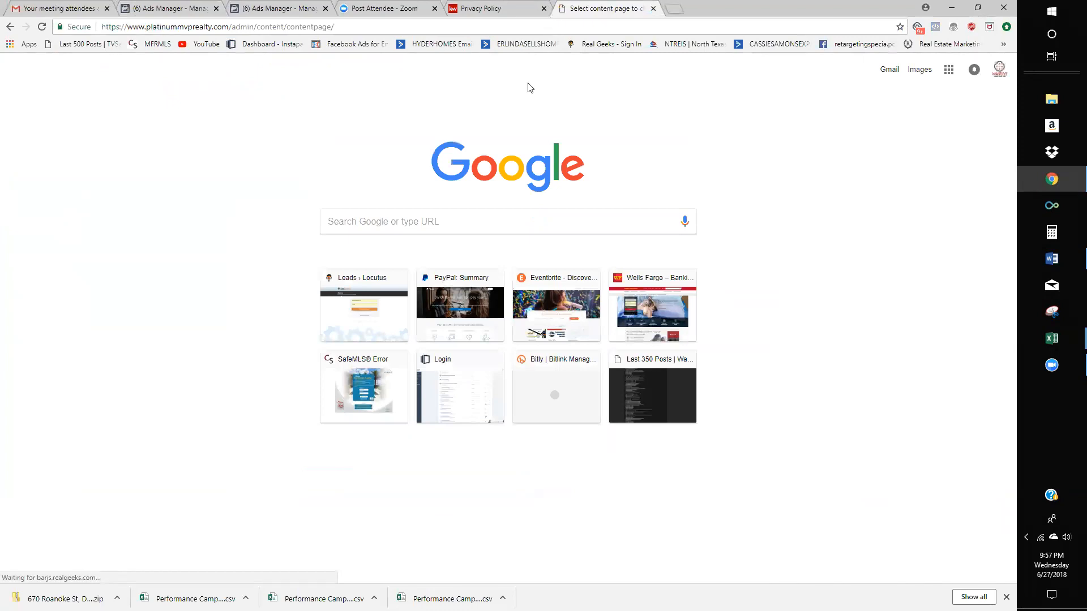
click(431, 30)
text(go)
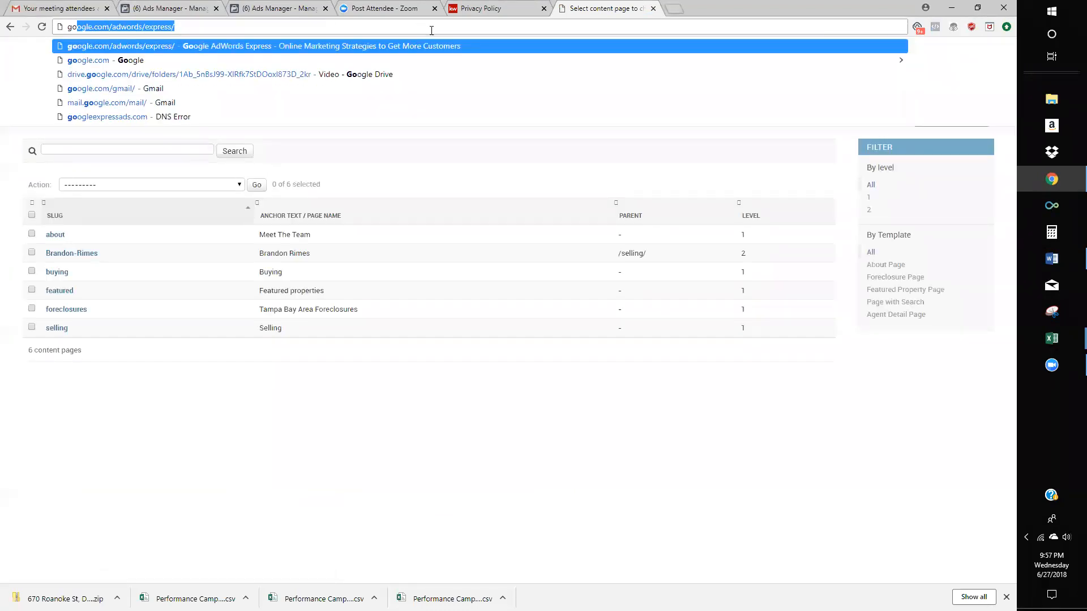
text(oogle)
key(BackSpace)
key(BackSpace)
key(BackSpace)
key(BackSpace)
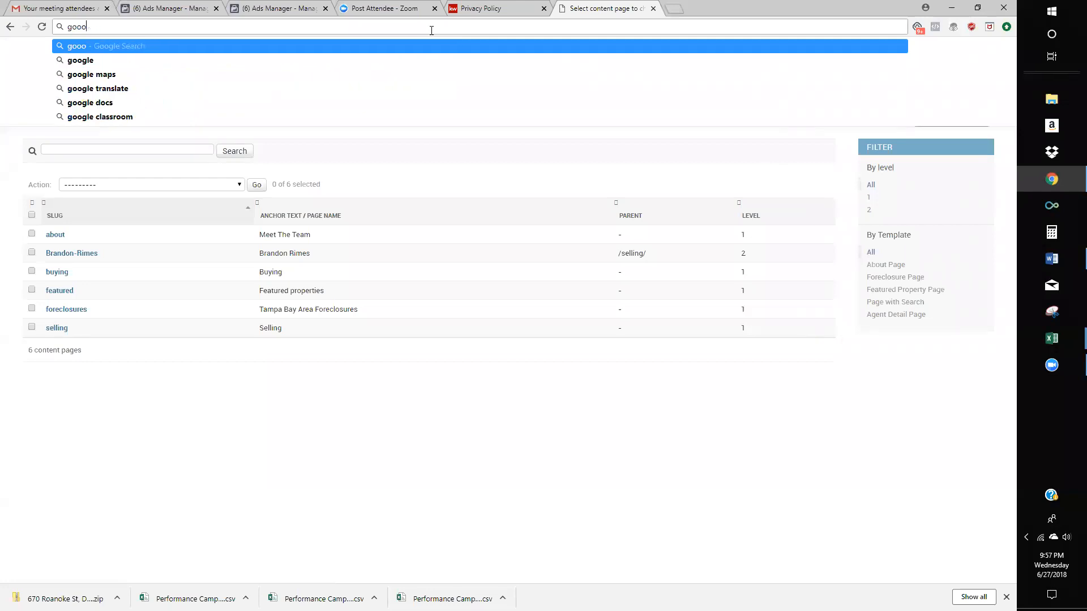
text(gle.com)
key(Return)
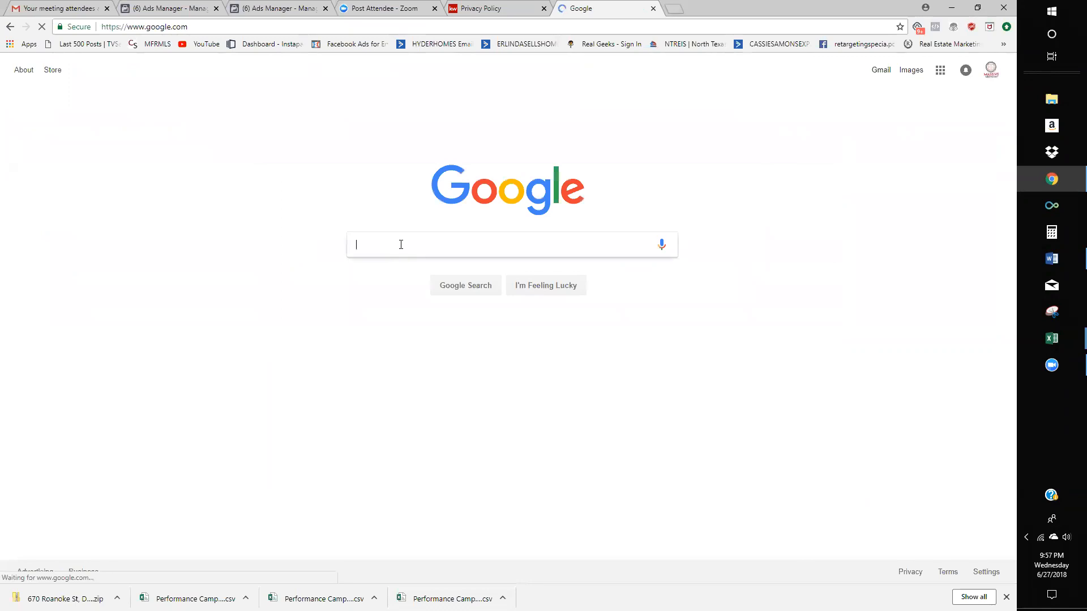
- Search Google for 'platinum mvp realty' using the autocomplete suggestion
click(410, 248)
text(platinum)
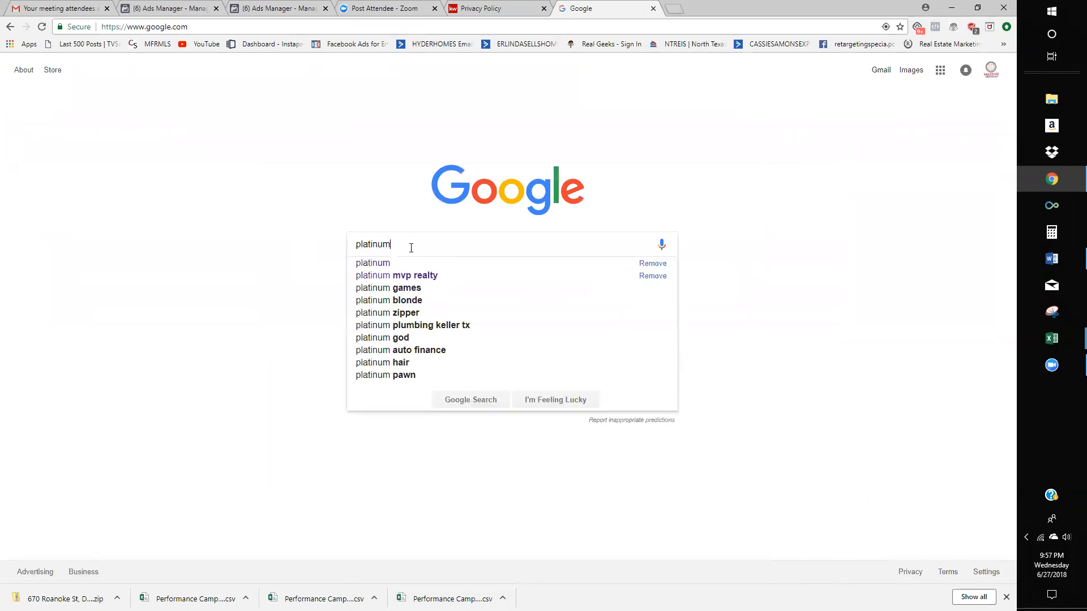
click(410, 275)
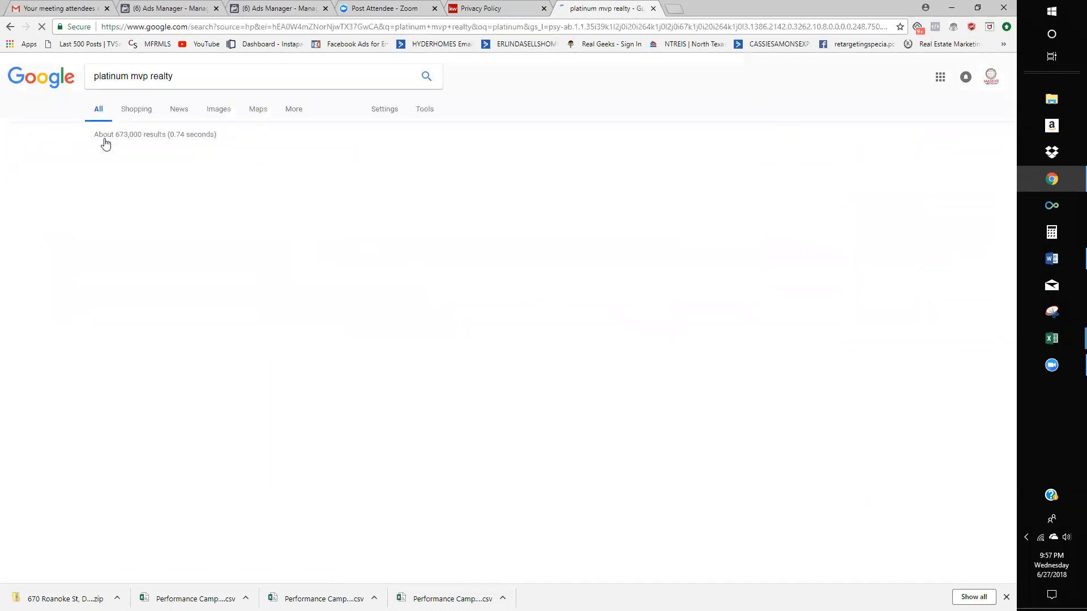
click(142, 161)
scroll(513, 222, down, 4)
scroll(513, 222, down, 10)
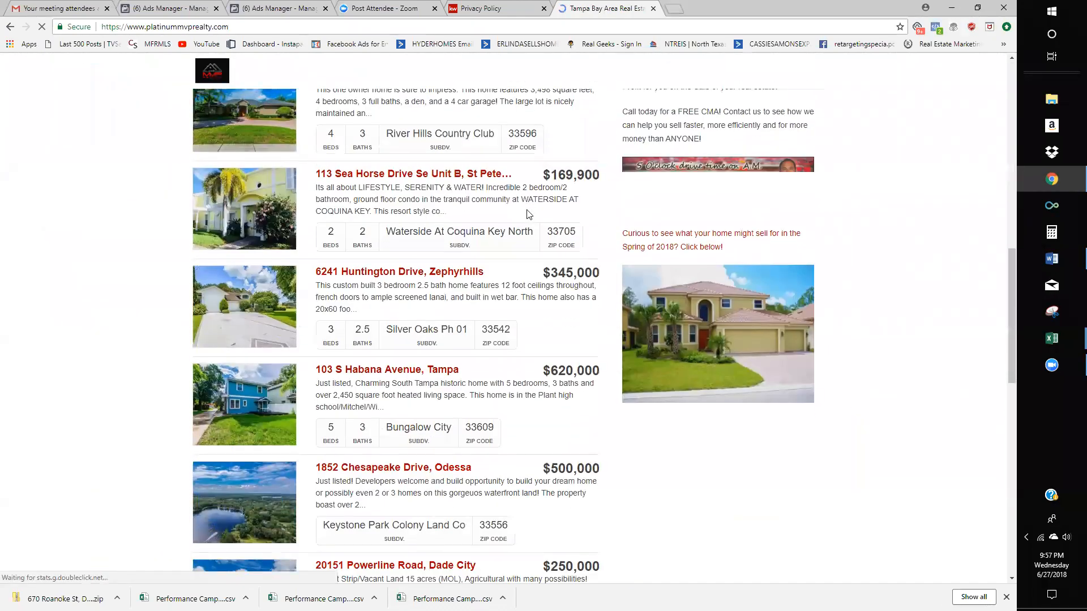
click(476, 179)
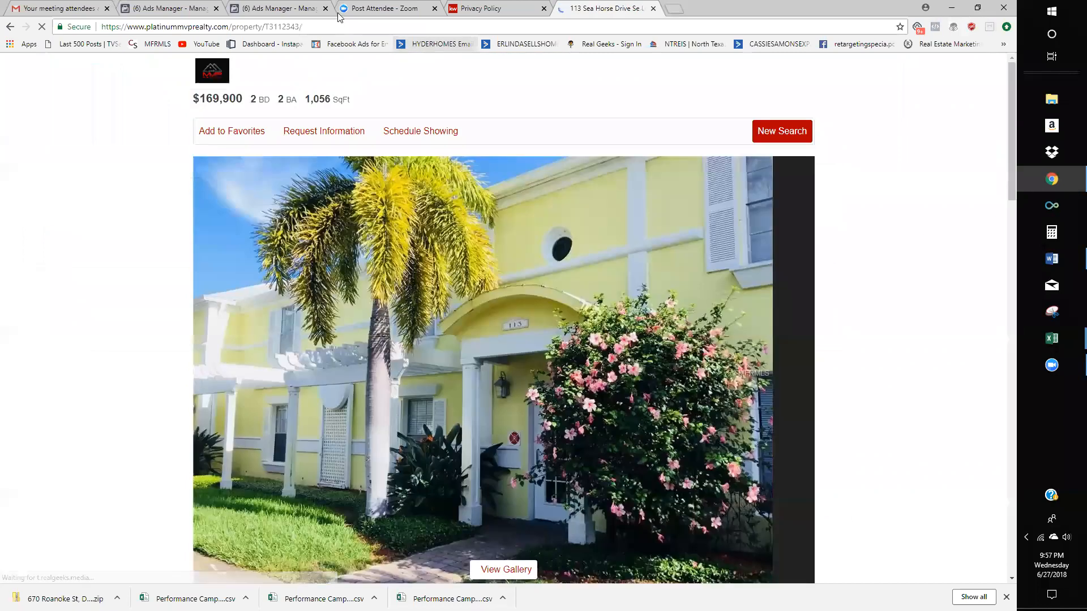
click(335, 25)
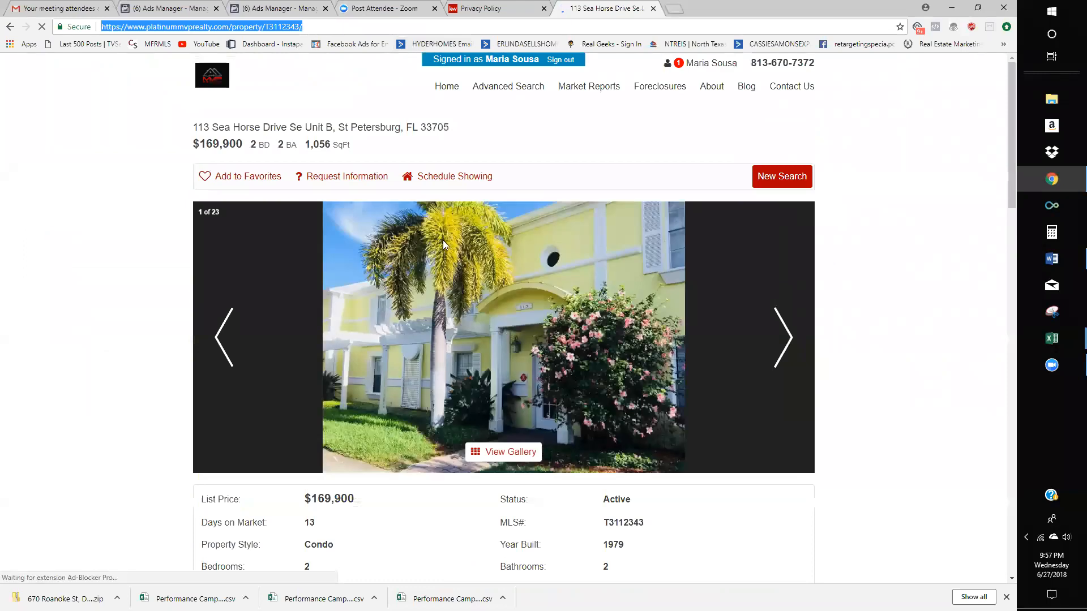
click(715, 64)
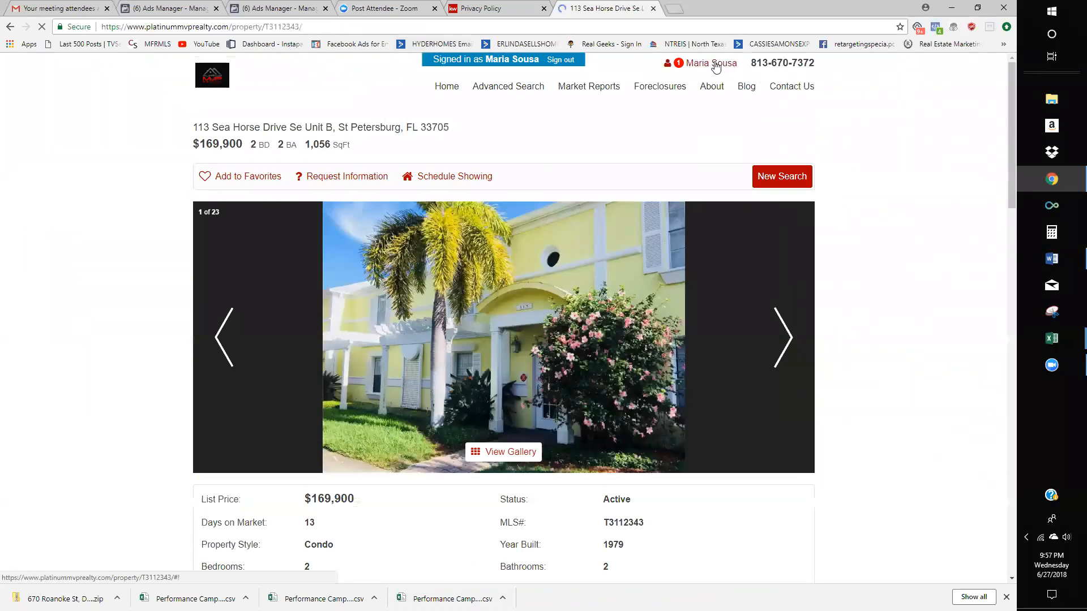
click(802, 216)
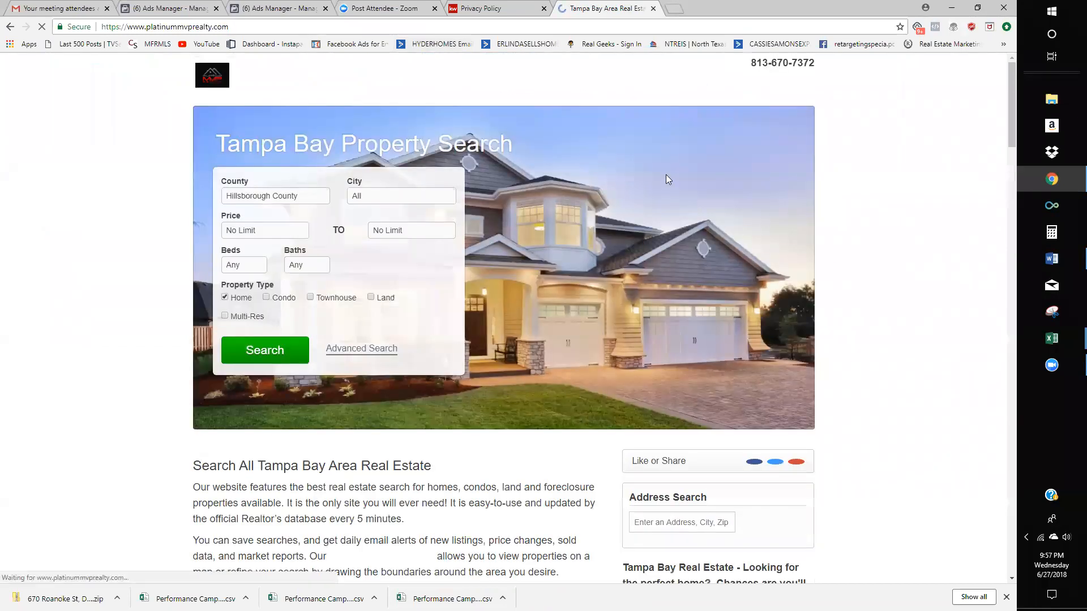
scroll(666, 174, down, 4)
scroll(656, 195, down, 7)
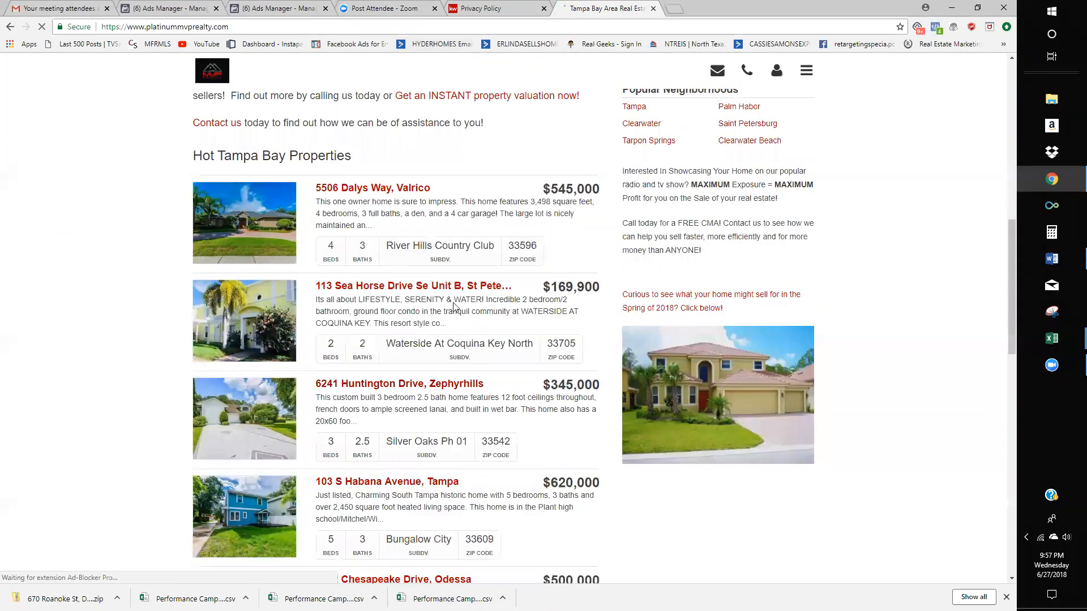
click(454, 291)
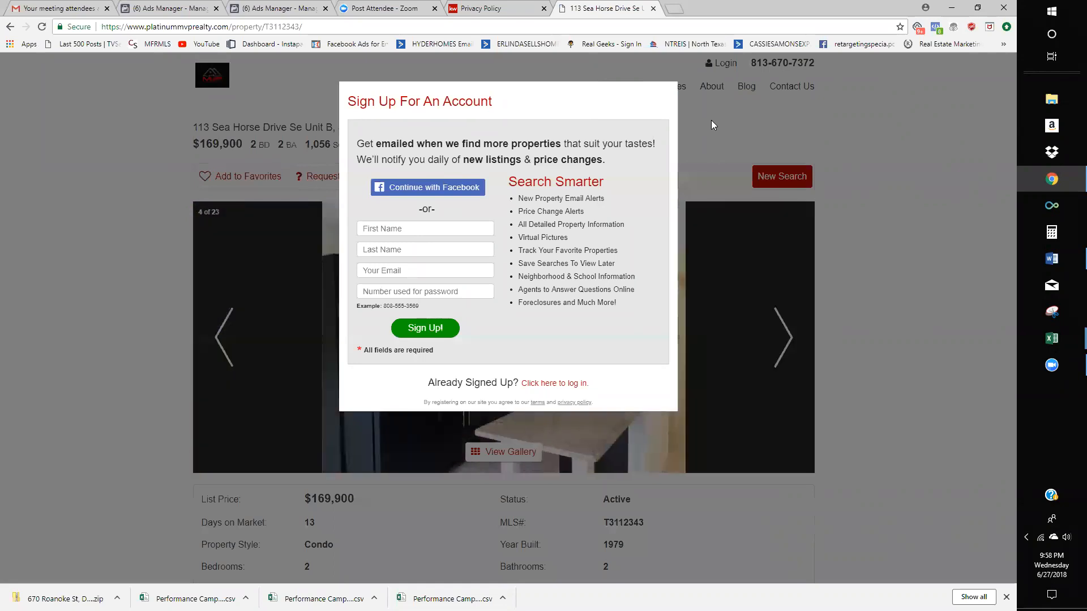
click(480, 7)
- Return to the draft ad in Ads Manager and dismiss the ad-blocker warning
click(383, 6)
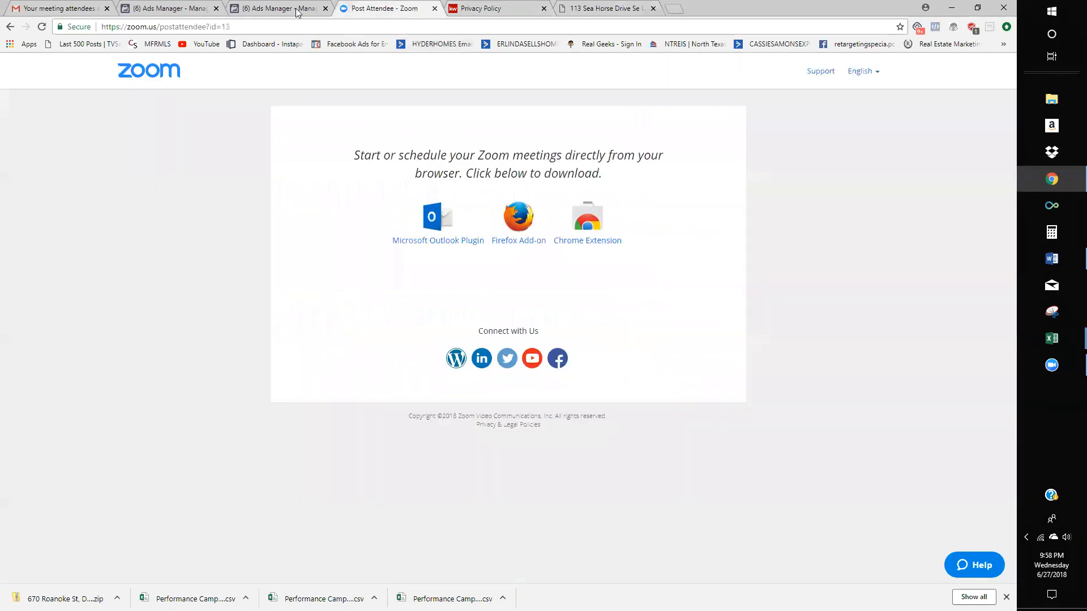
click(298, 10)
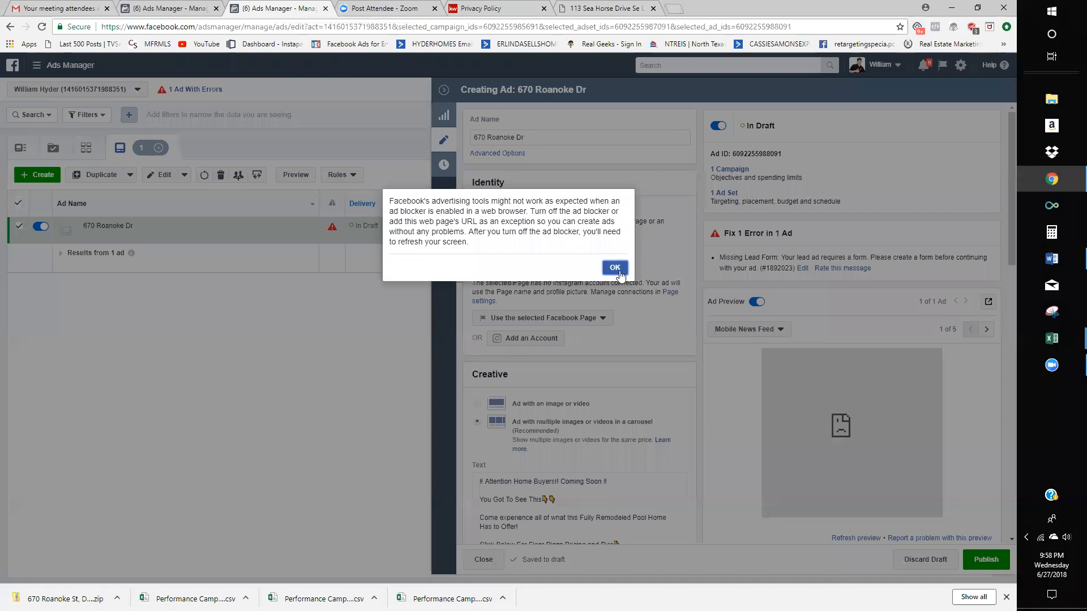
click(614, 268)
scroll(565, 365, down, 6)
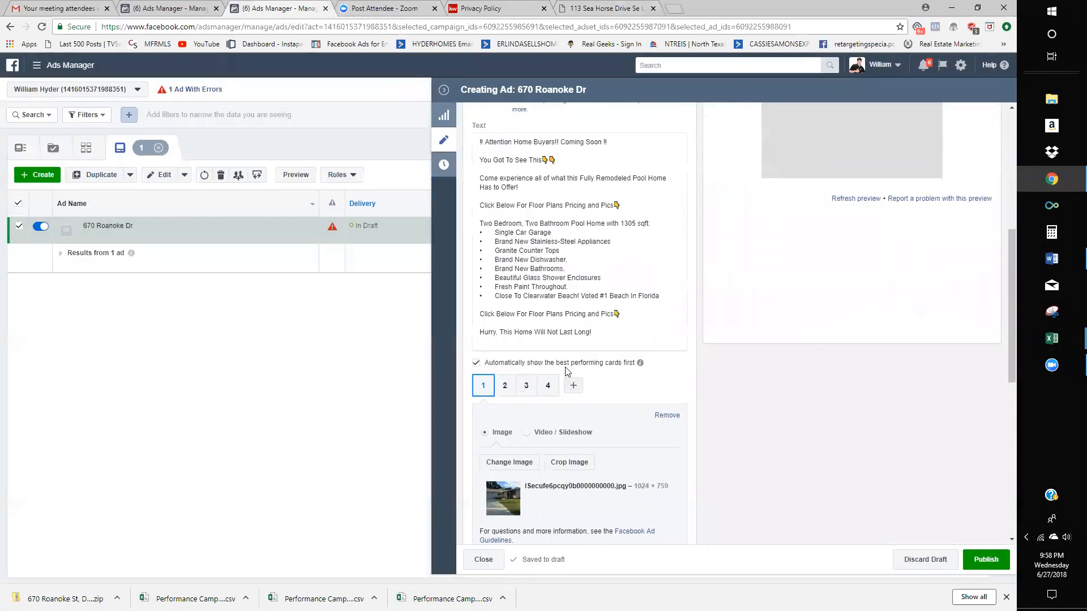
scroll(611, 407, down, 8)
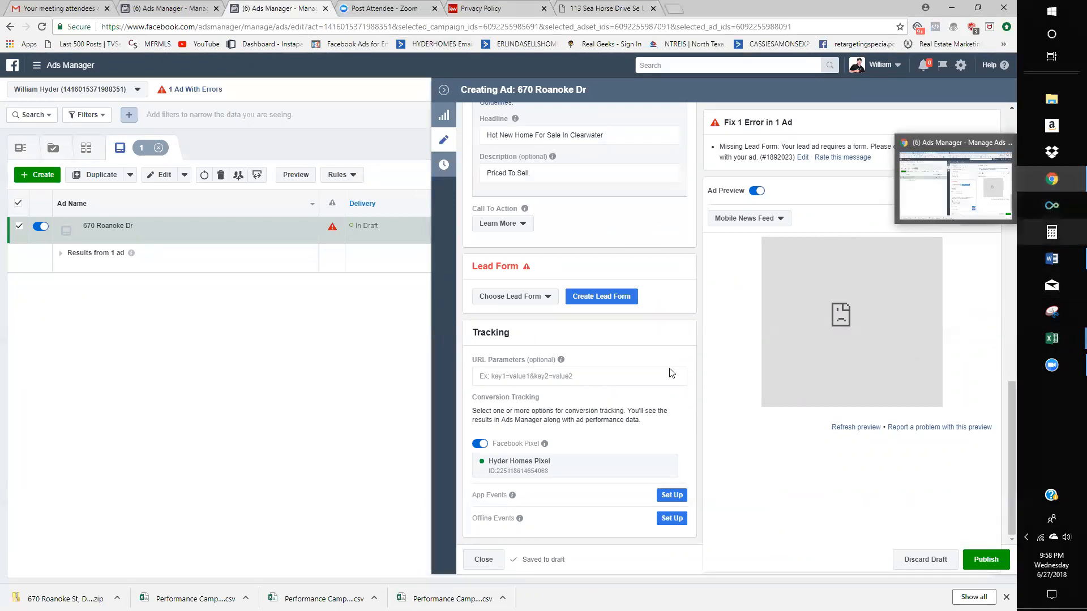
- Start a lead form by copying an existing one, then close the form setup
click(628, 301)
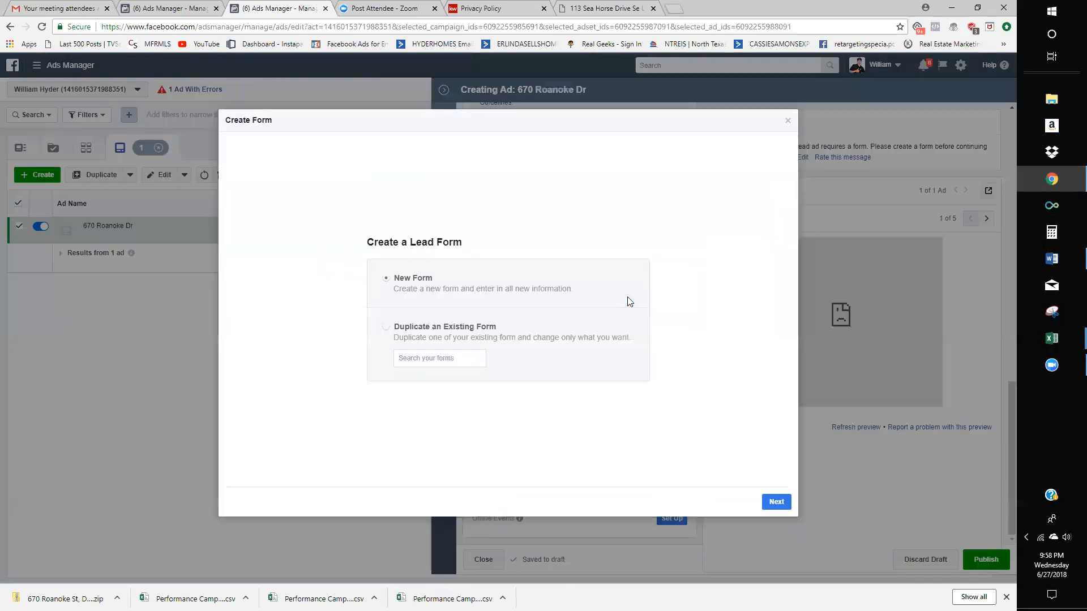
click(450, 358)
click(741, 477)
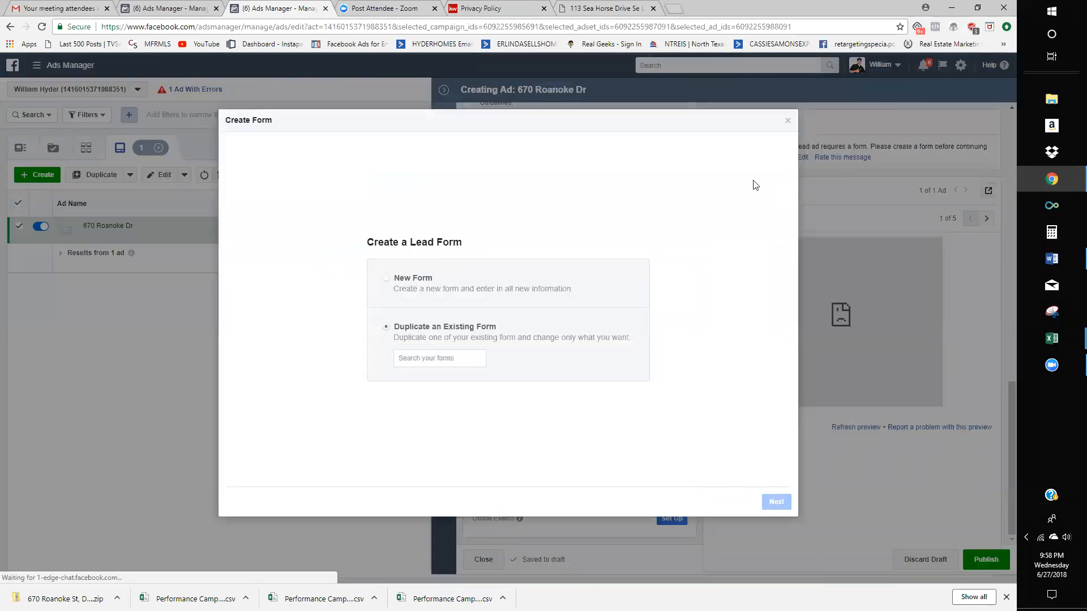
click(788, 121)
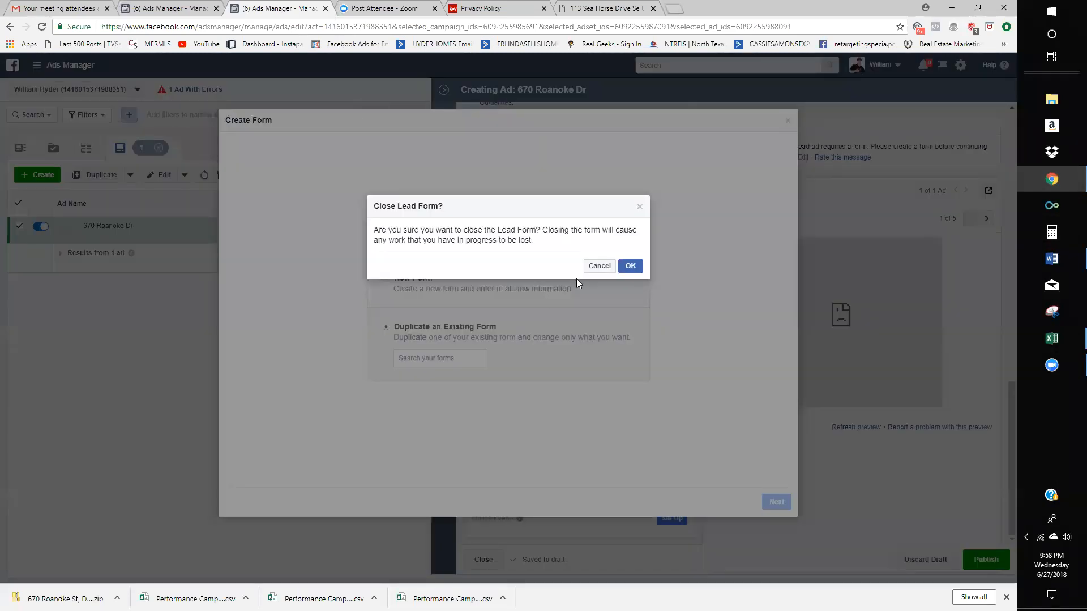
click(637, 268)
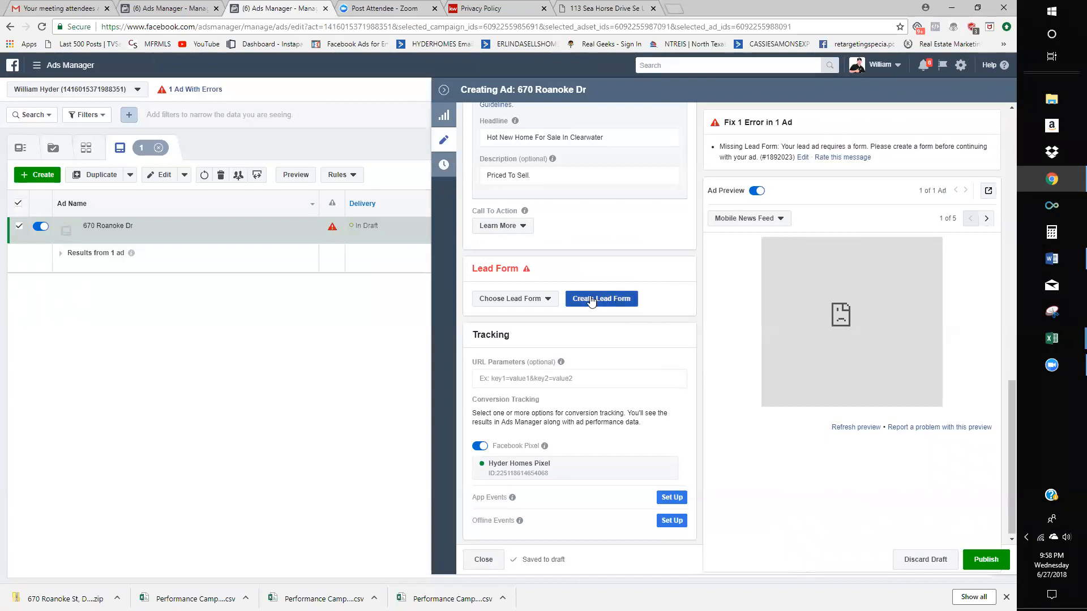
scroll(655, 217, up, 1)
scroll(656, 216, up, 10)
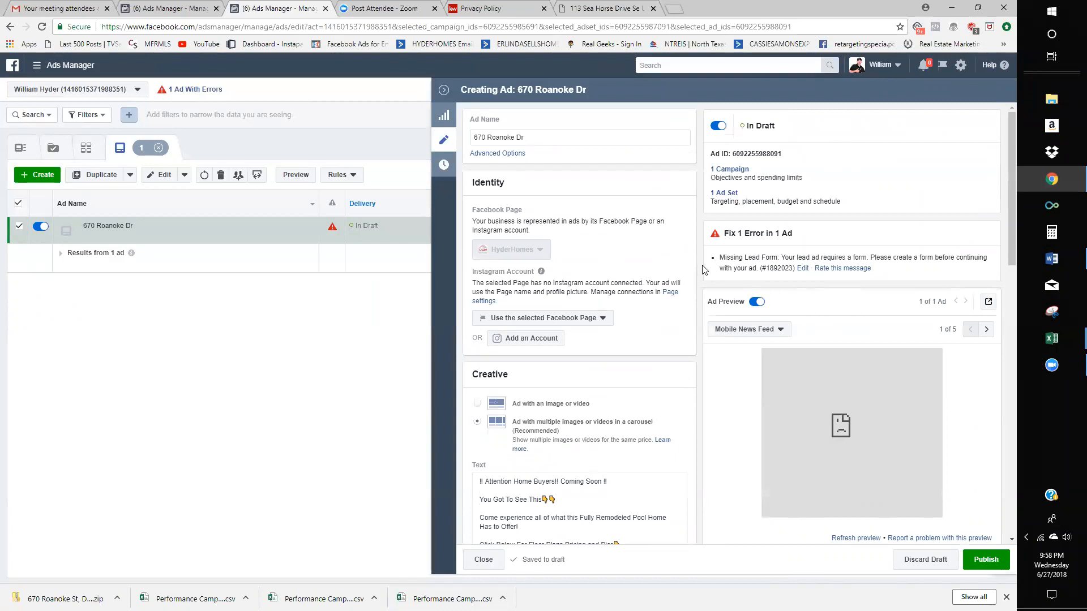
click(718, 193)
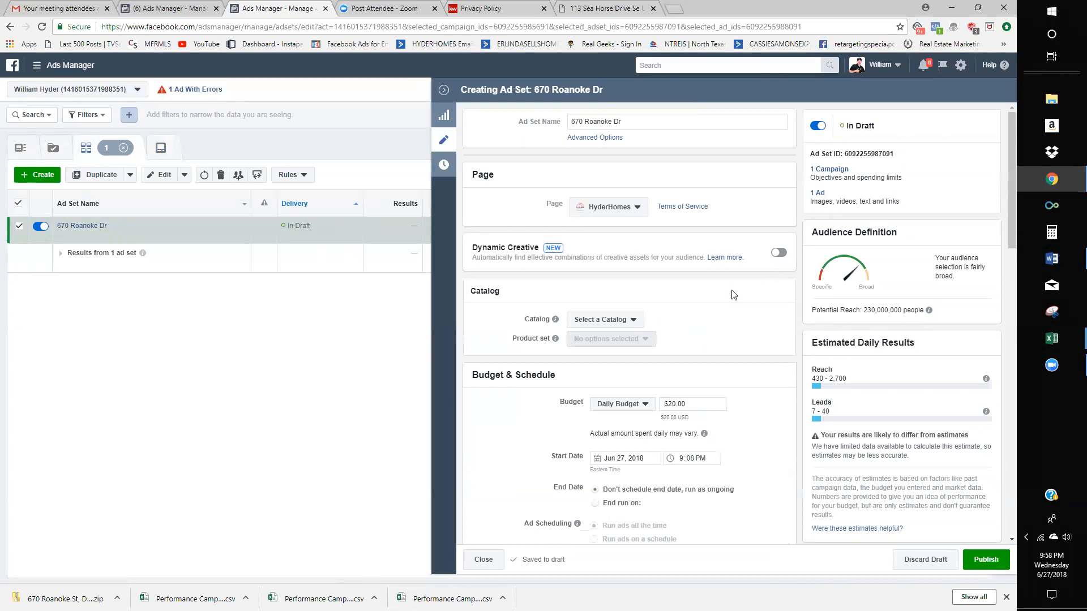
scroll(734, 295, down, 3)
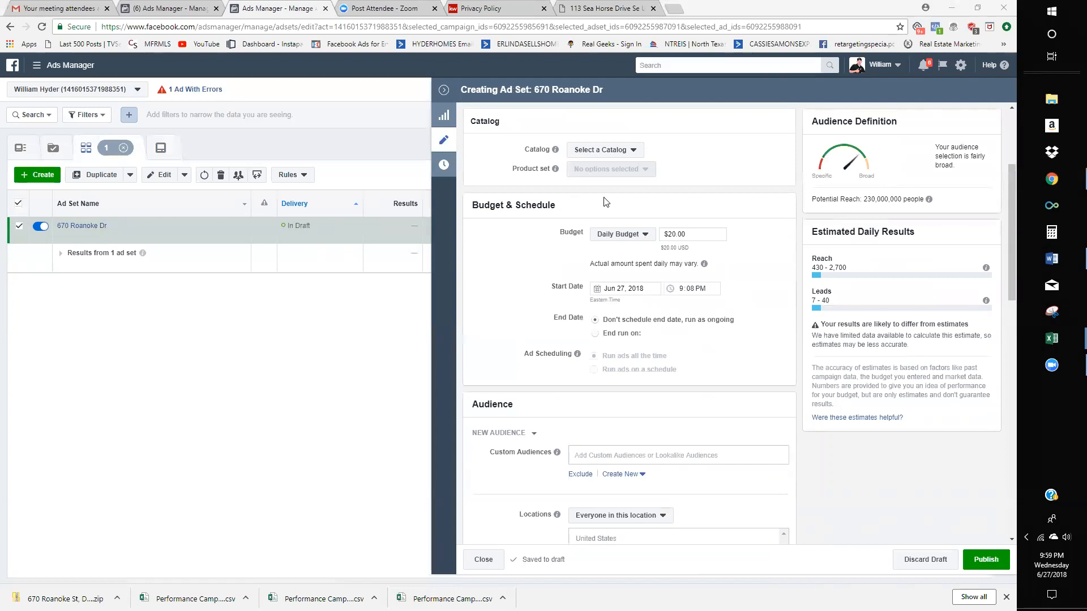
scroll(665, 371, down, 3)
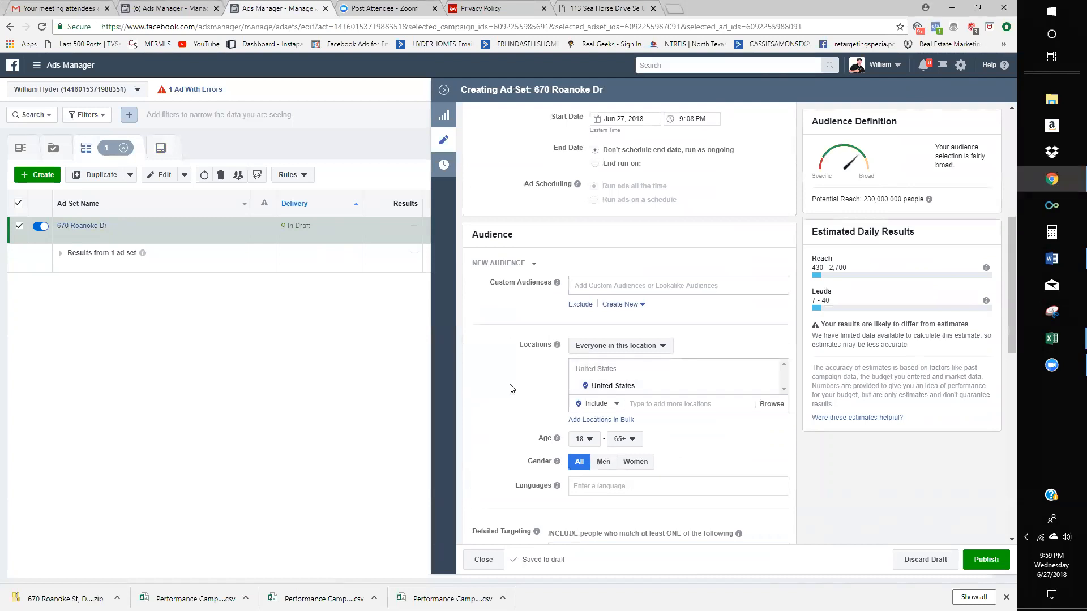
scroll(511, 389, down, 2)
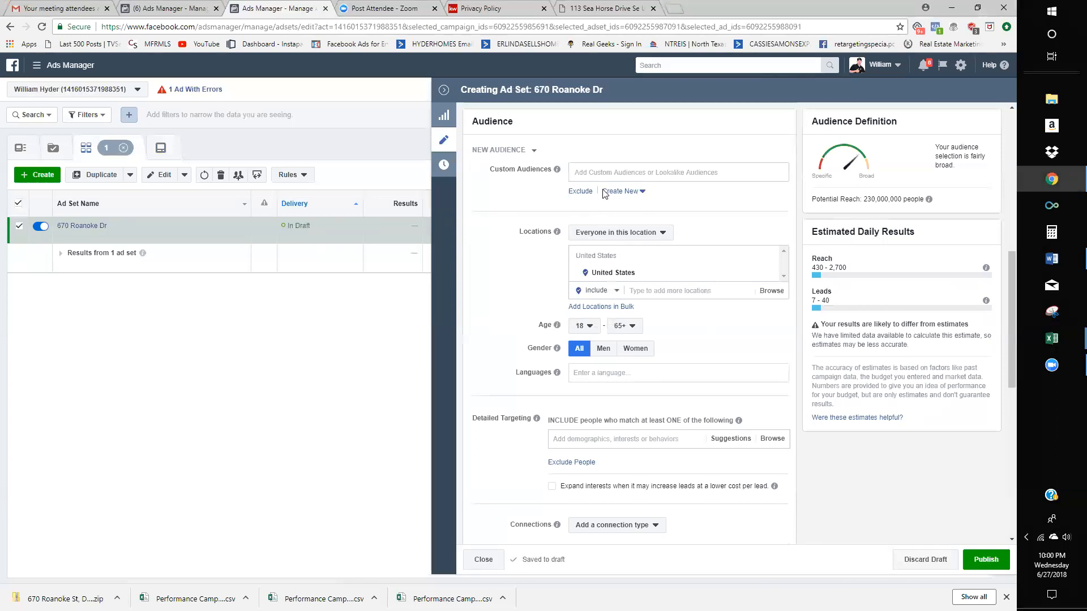
scroll(673, 475, up, 3)
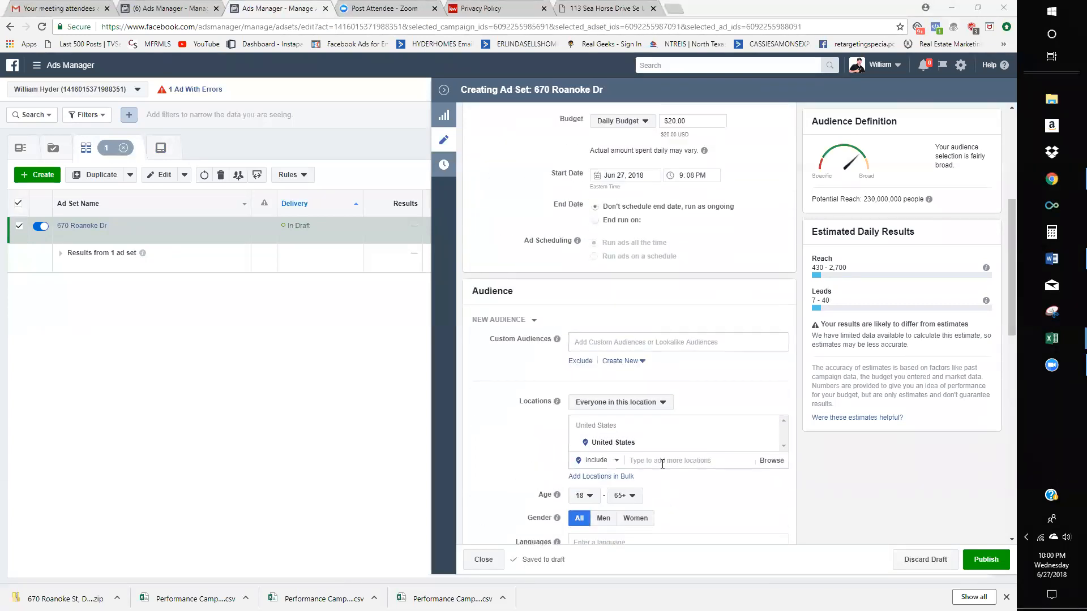
scroll(594, 396, down, 1)
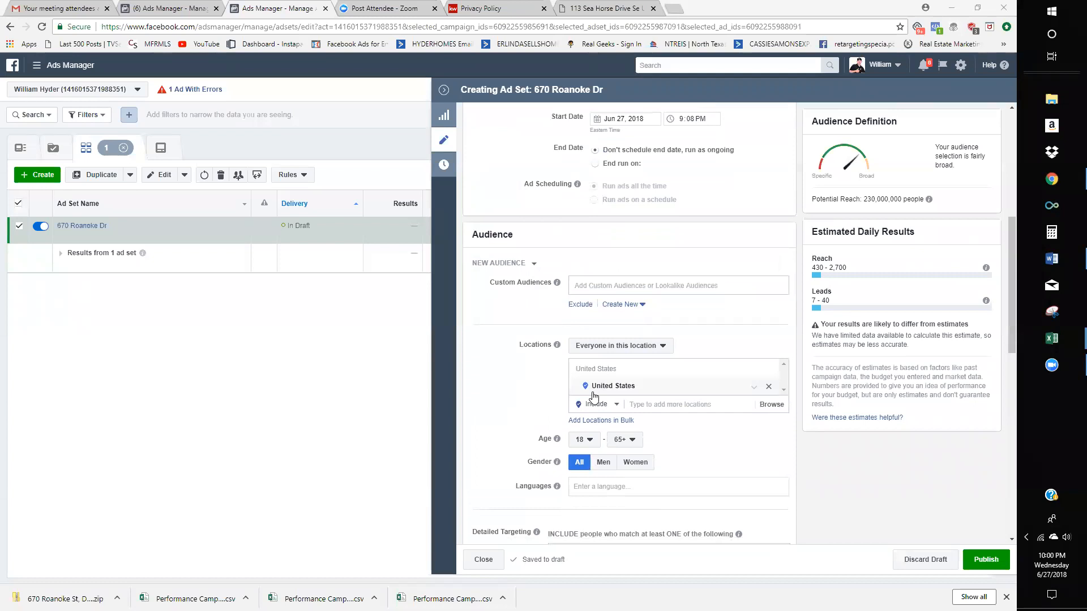
click(648, 404)
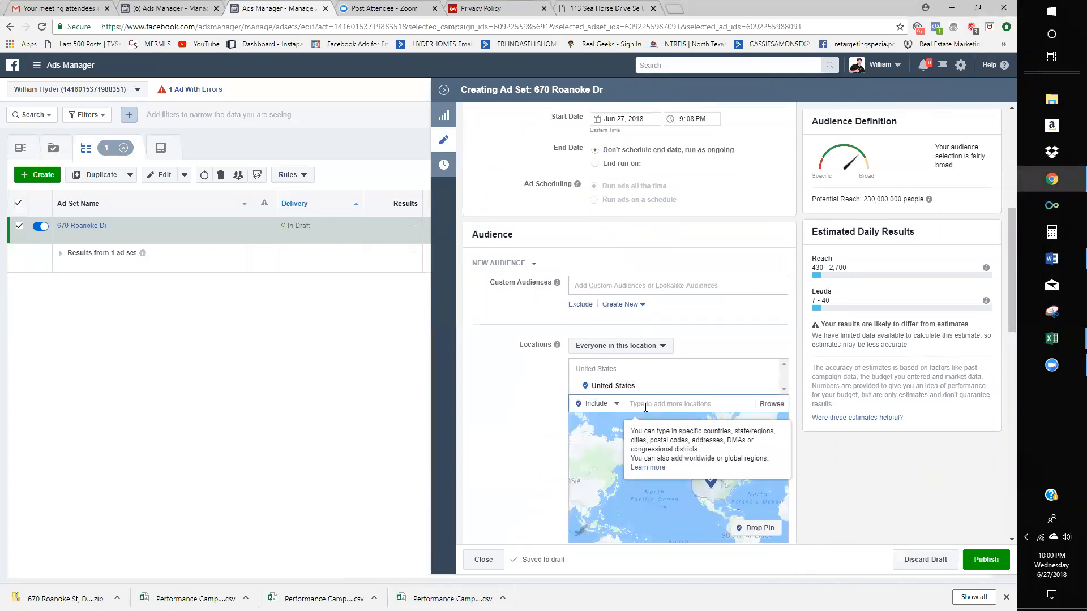
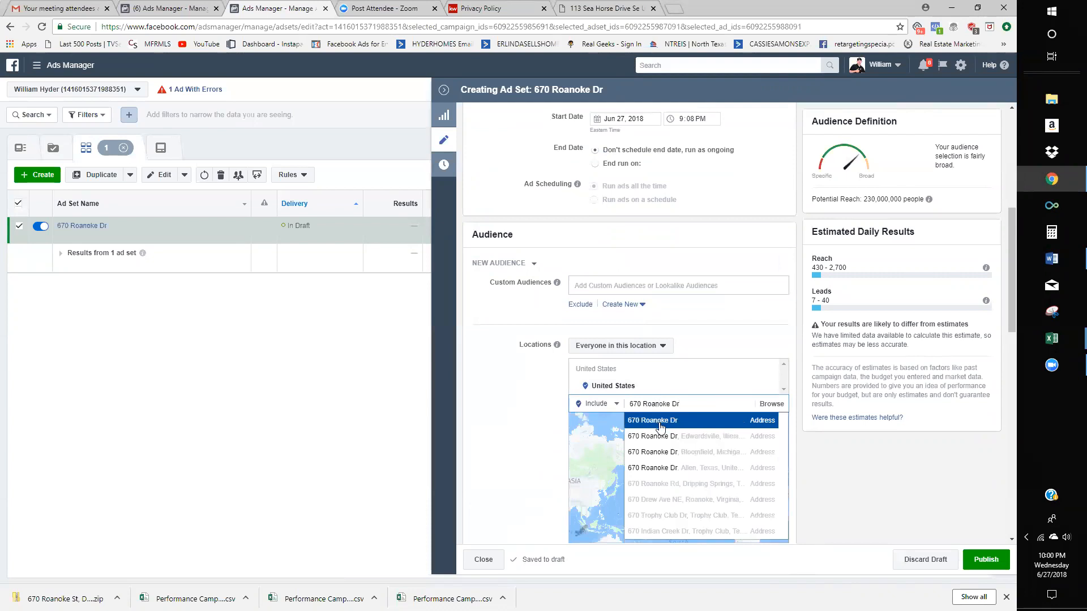
click(660, 423)
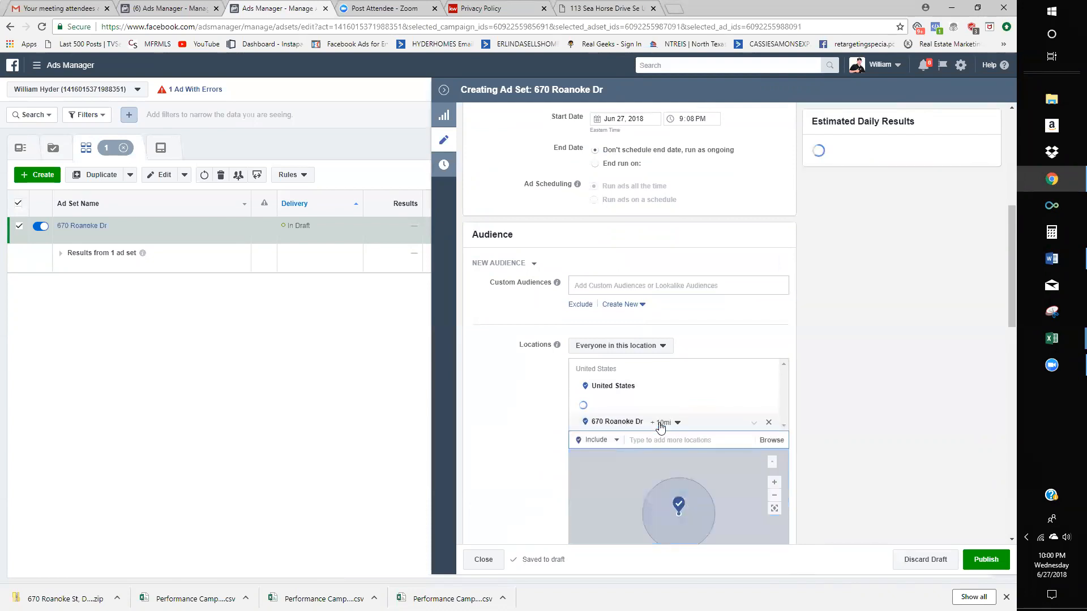
scroll(852, 445, down, 2)
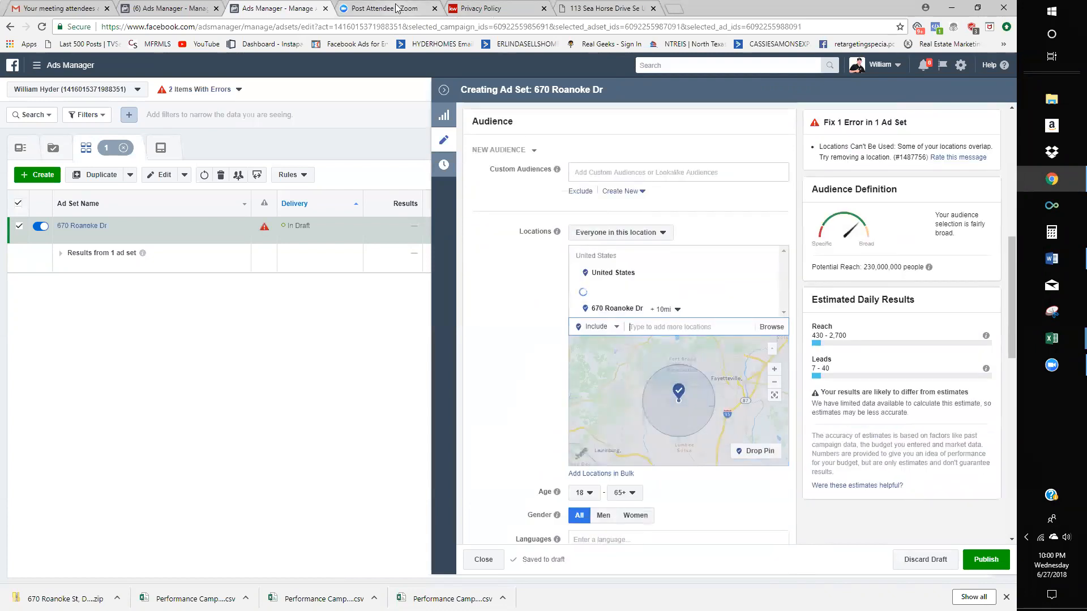
click(610, 8)
click(596, 25)
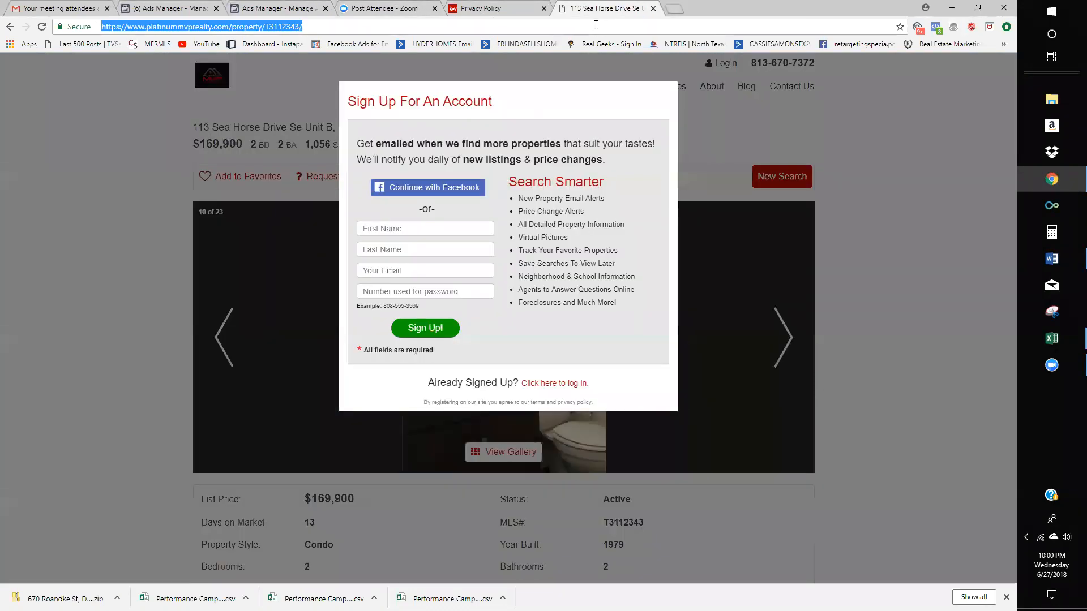
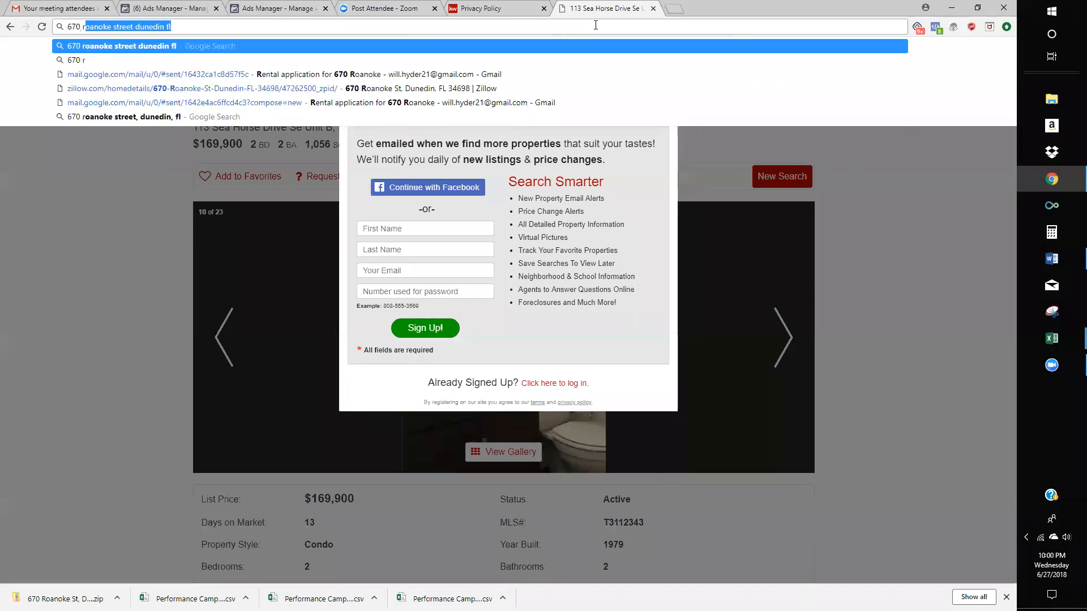
key(Return)
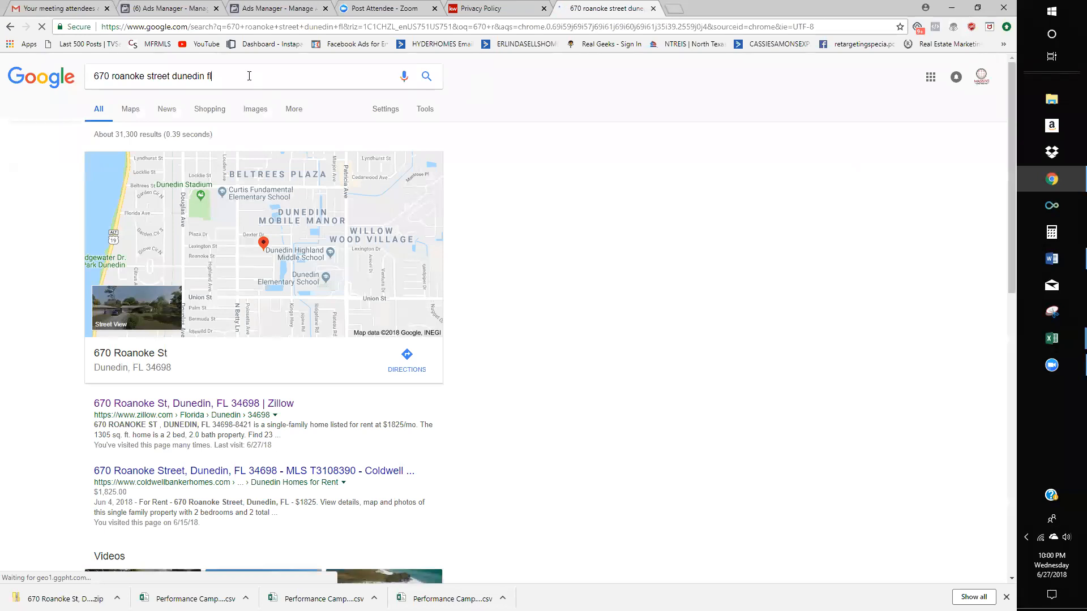
triple_click(249, 79)
key(ctrl+c)
click(505, 8)
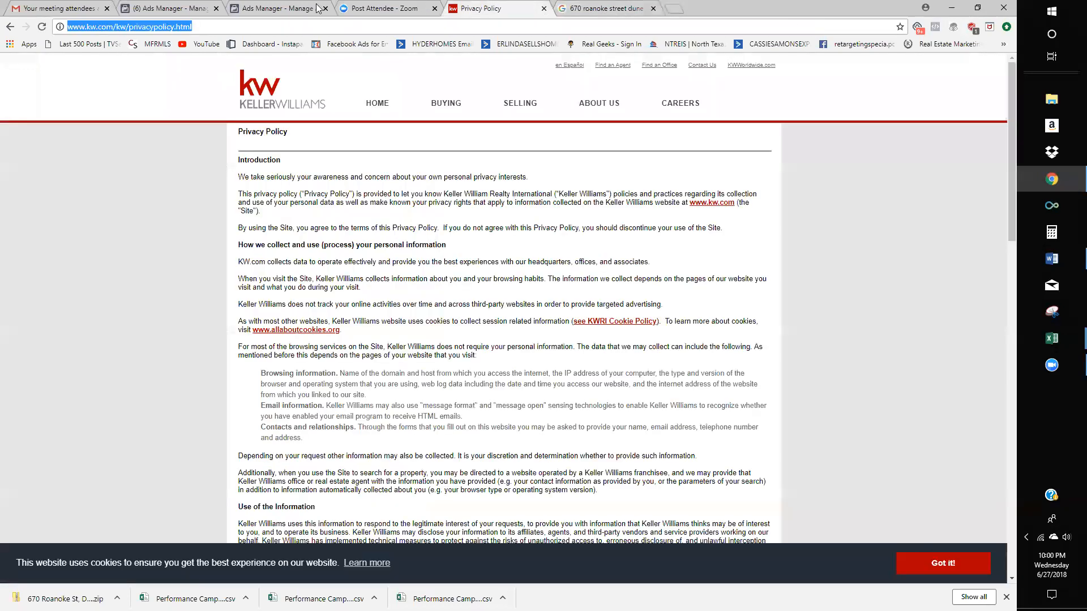
click(274, 7)
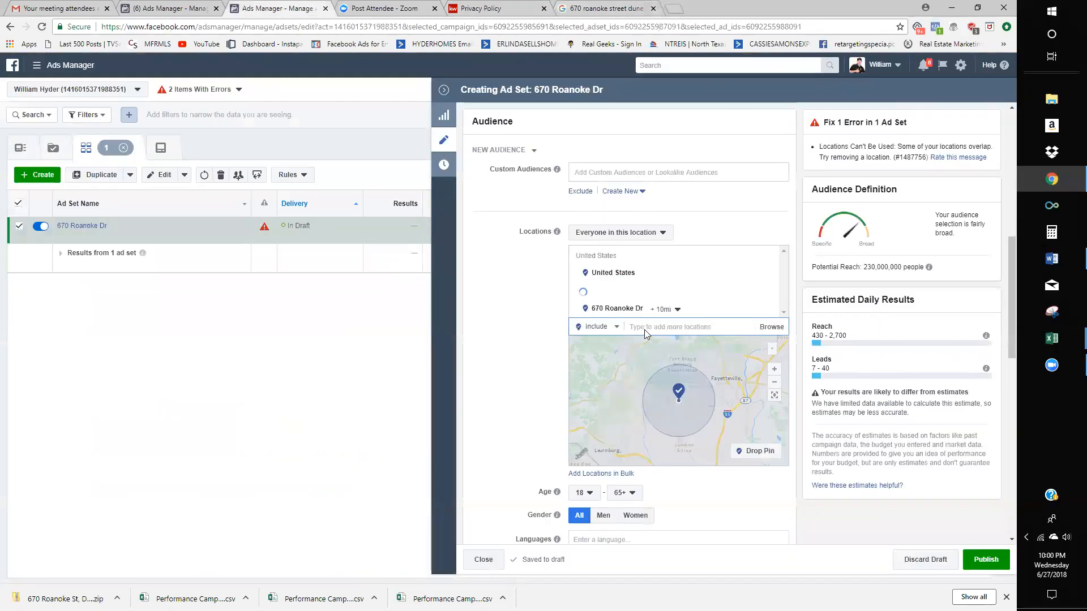
click(651, 327)
key(ctrl+v)
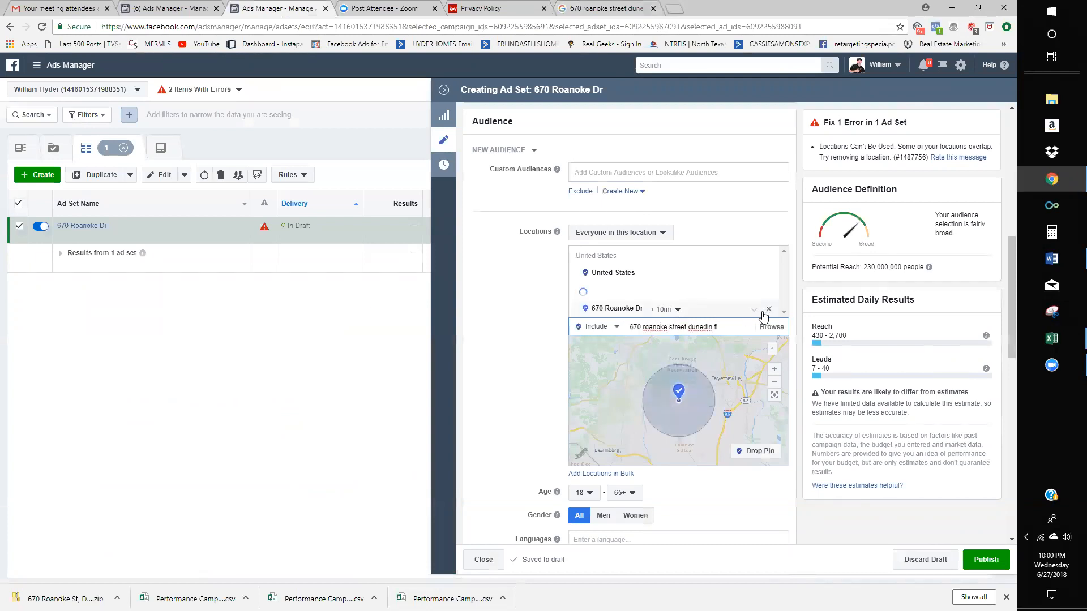
click(768, 310)
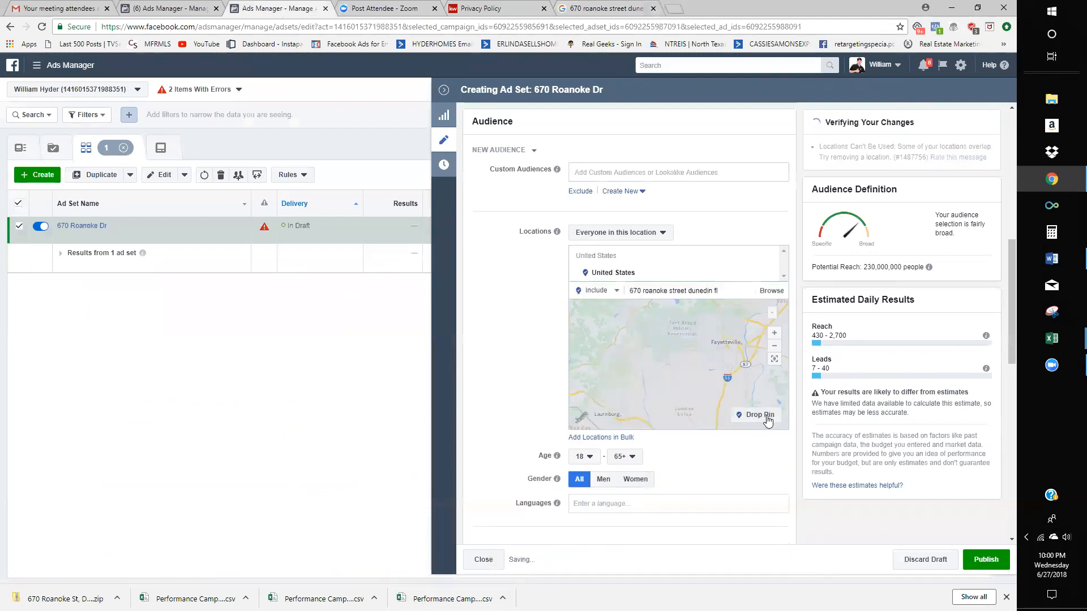
triple_click(721, 291)
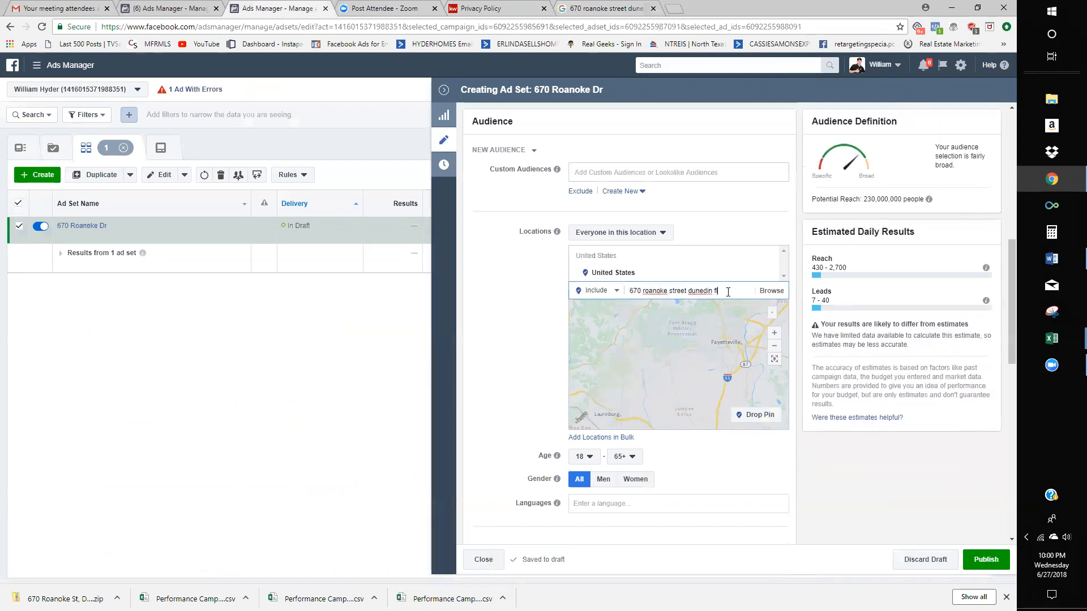
click(720, 290)
drag(726, 290, 653, 289)
click(654, 289)
right_click(654, 291)
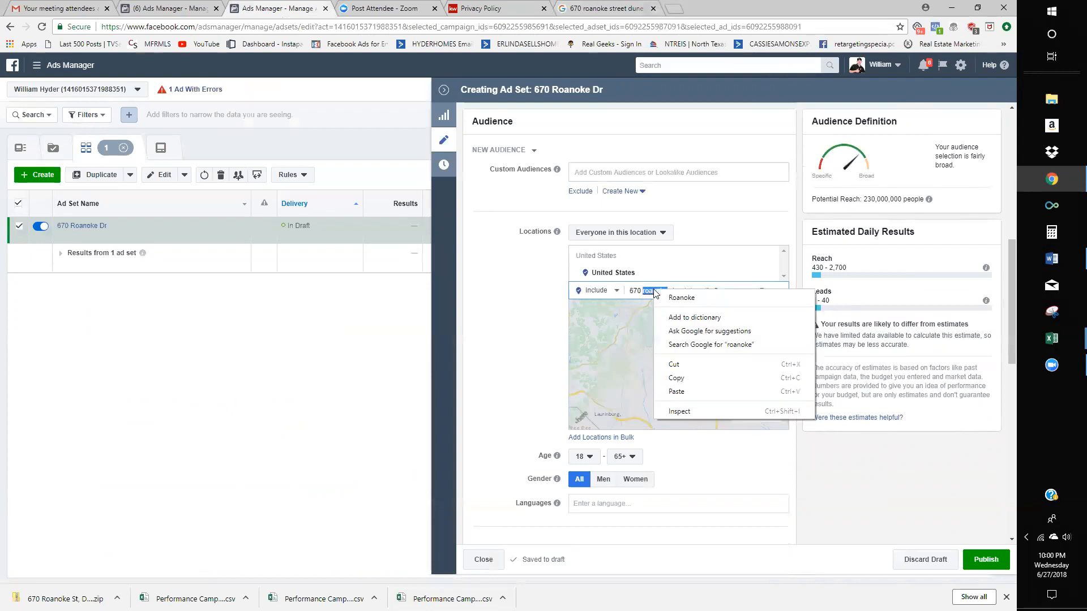
click(659, 298)
right_click(698, 291)
click(708, 302)
triple_click(725, 294)
key(ctrl+c)
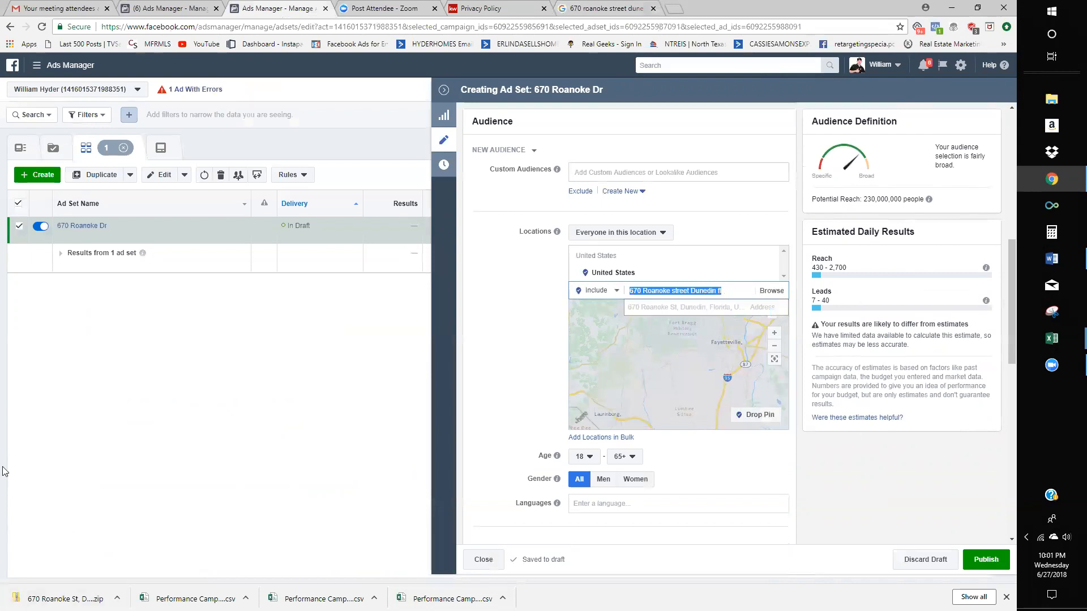
click(728, 291)
key(BackSpace)
key(BackSpace)
key(BackSpace)
key(BackSpace)
key(BackSpace)
key(BackSpace)
key(BackSpace)
key(BackSpace)
key(BackSpace)
key(BackSpace)
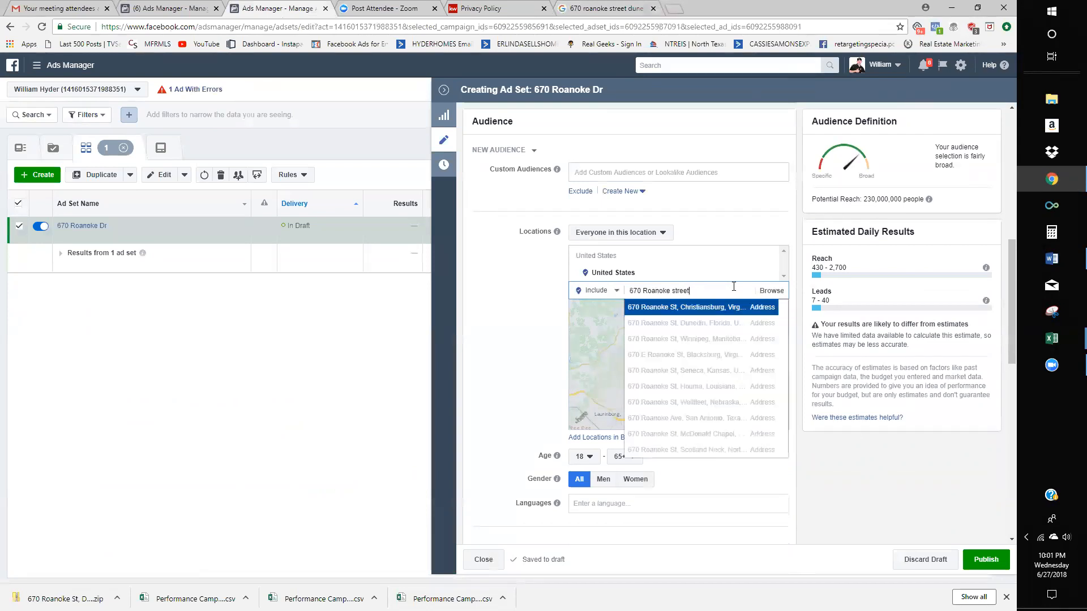
click(729, 324)
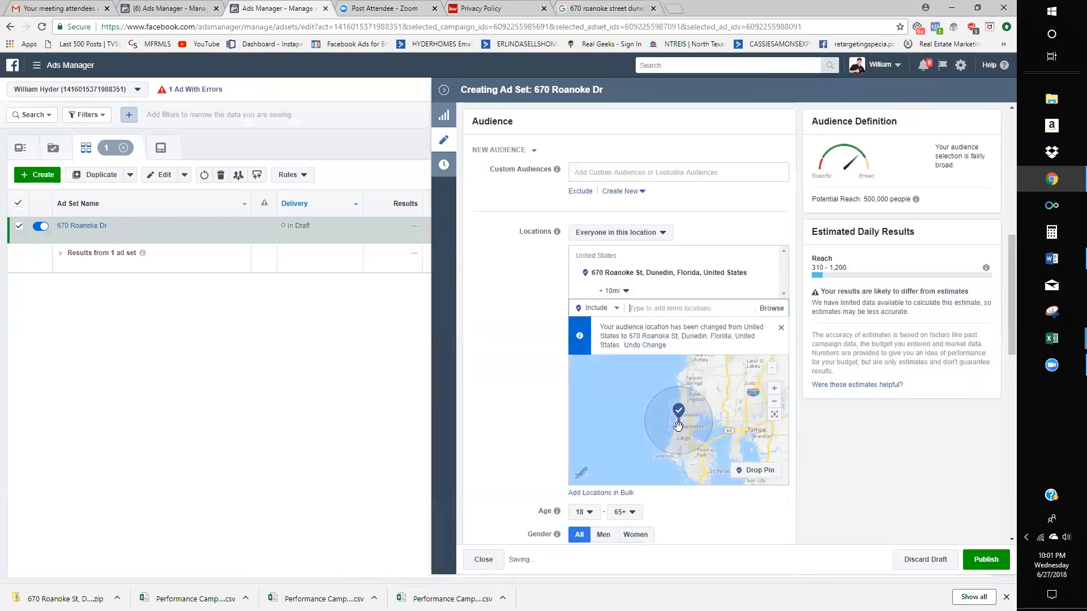
- Pan the map from Bradenton and Sarasota back to the Dunedin 10-mile radius, then show minimum age options
scroll(680, 435, up, 1)
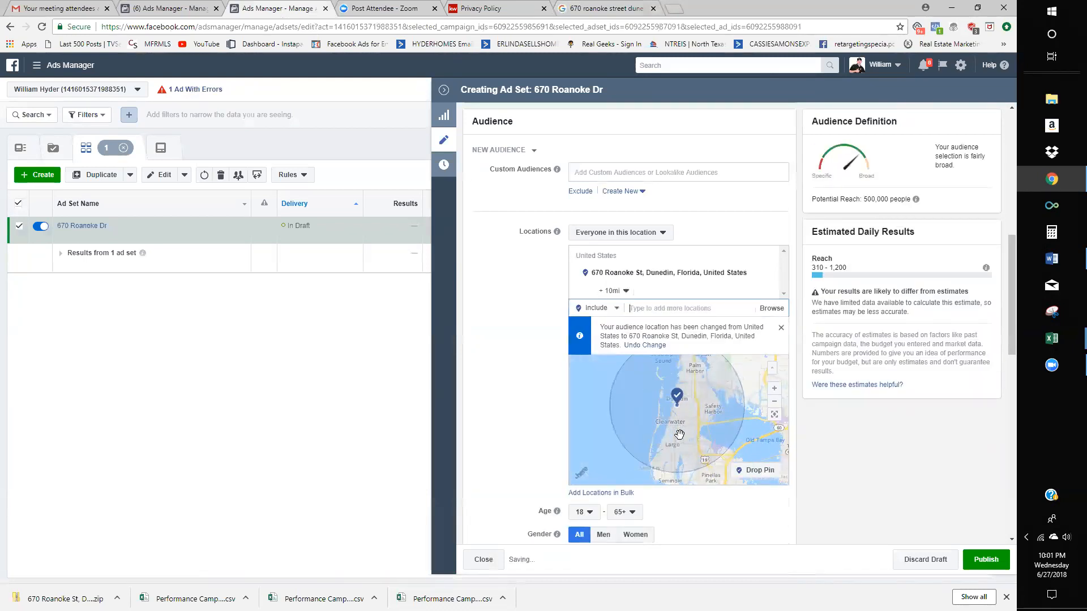
scroll(680, 435, down, 1)
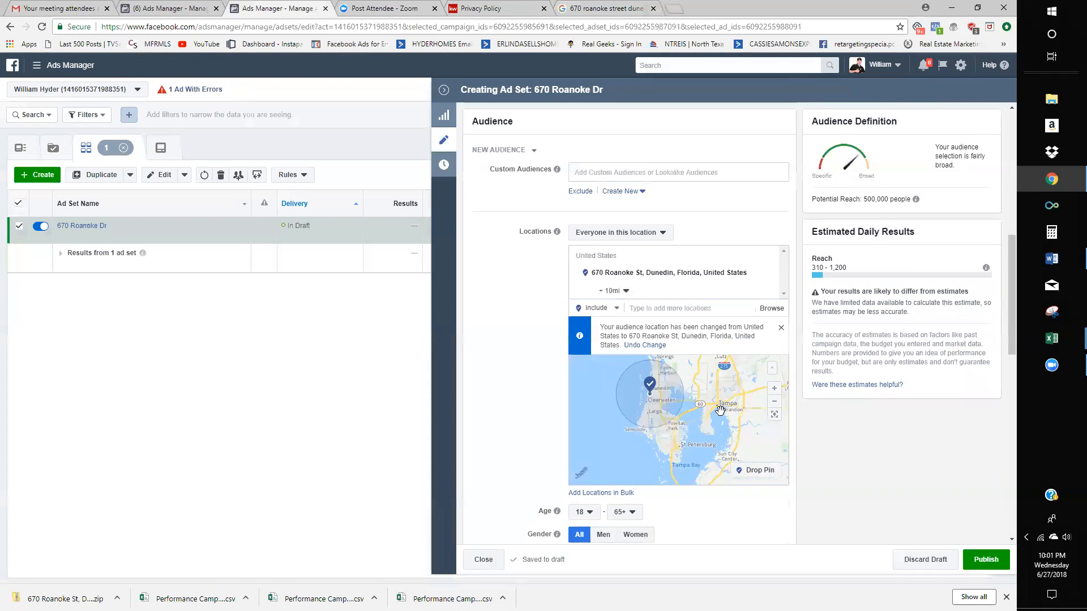
drag(689, 460, 687, 403)
drag(693, 457, 660, 435)
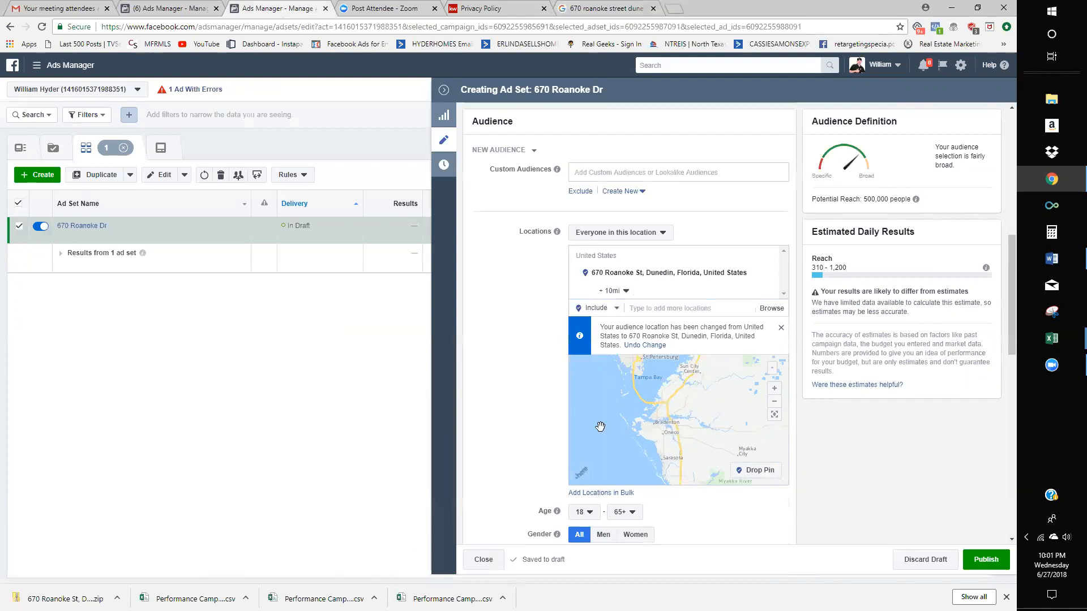
drag(684, 412, 698, 440)
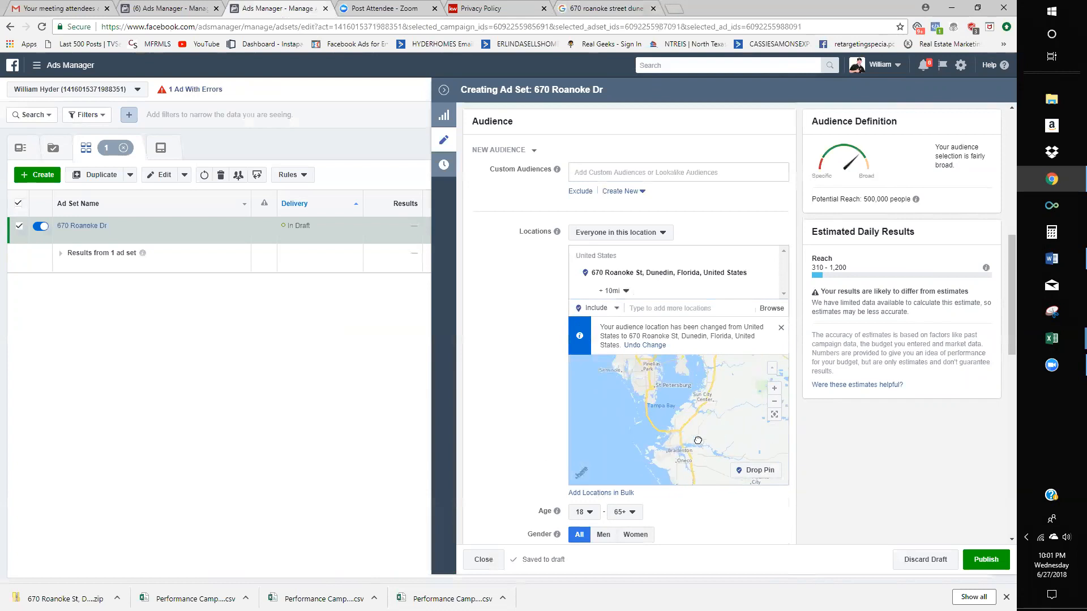
drag(676, 391, 690, 439)
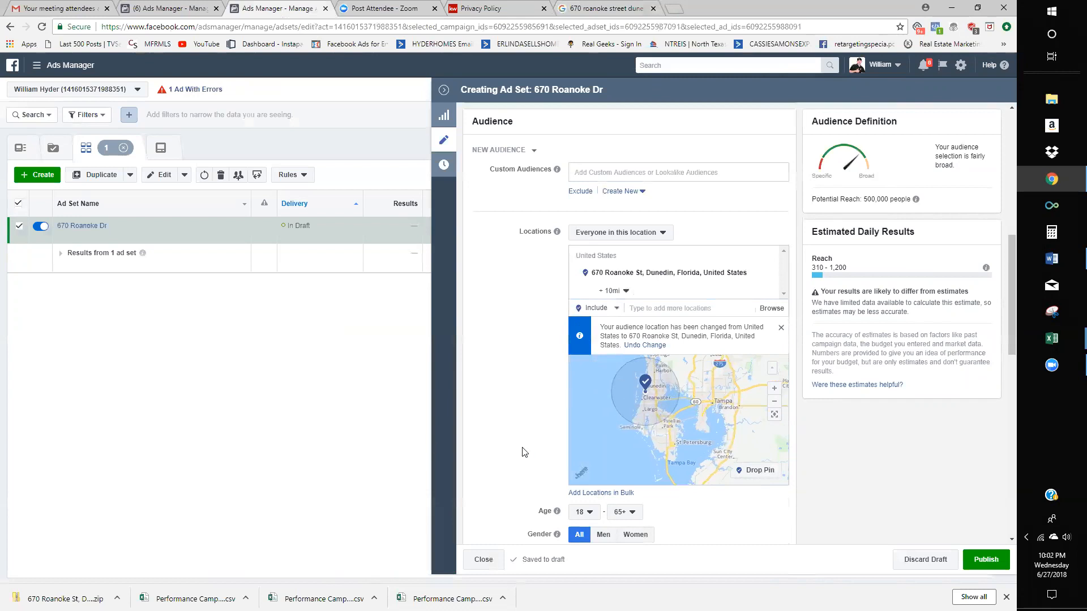
click(587, 517)
scroll(589, 479, down, 1)
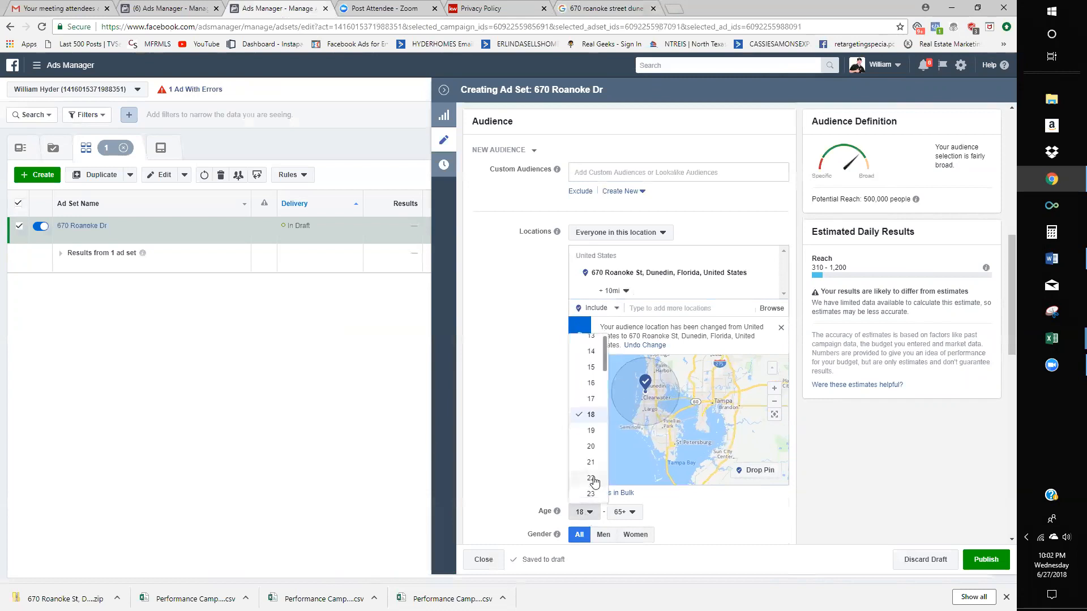
click(593, 468)
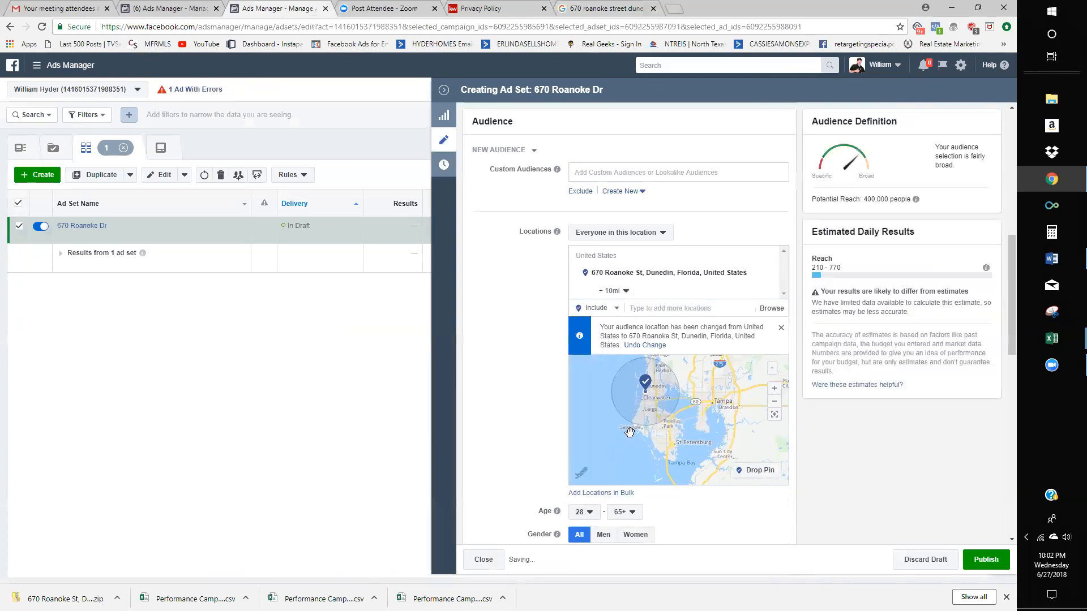
scroll(548, 422, down, 2)
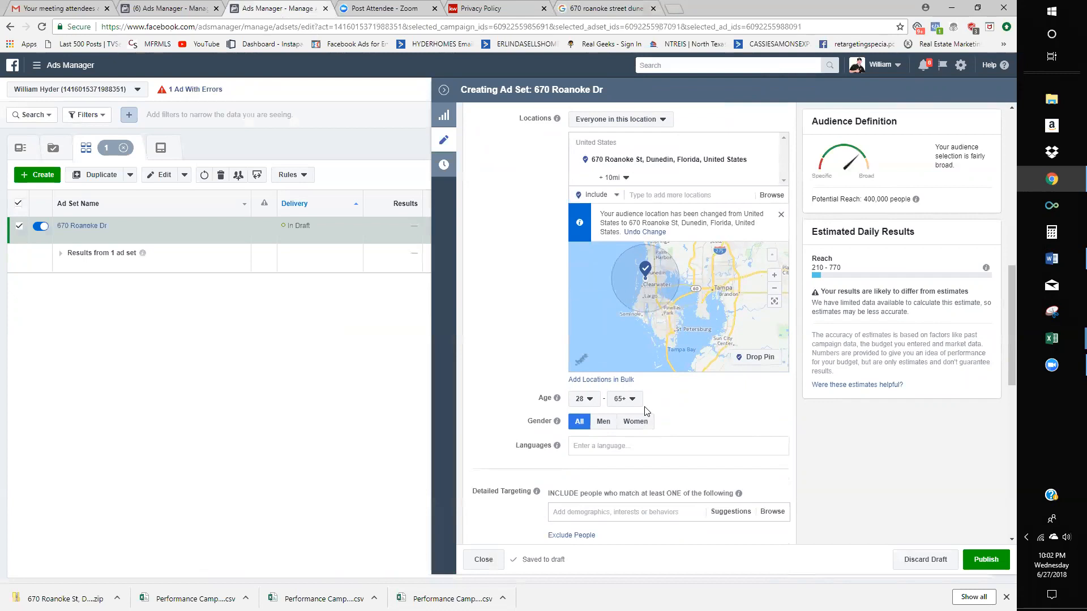
scroll(701, 400, up, 3)
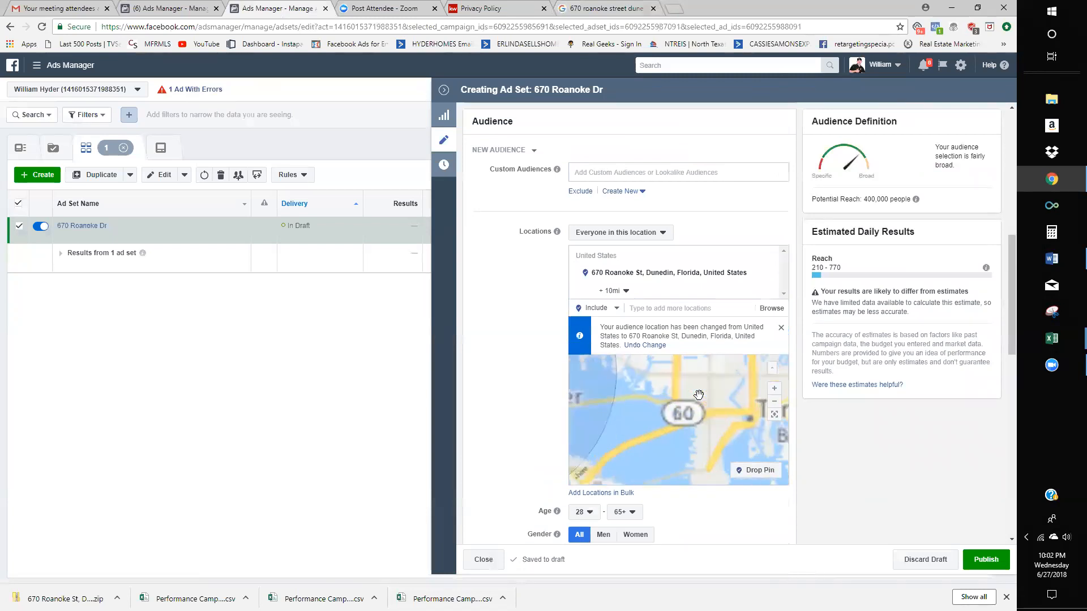
scroll(524, 391, down, 4)
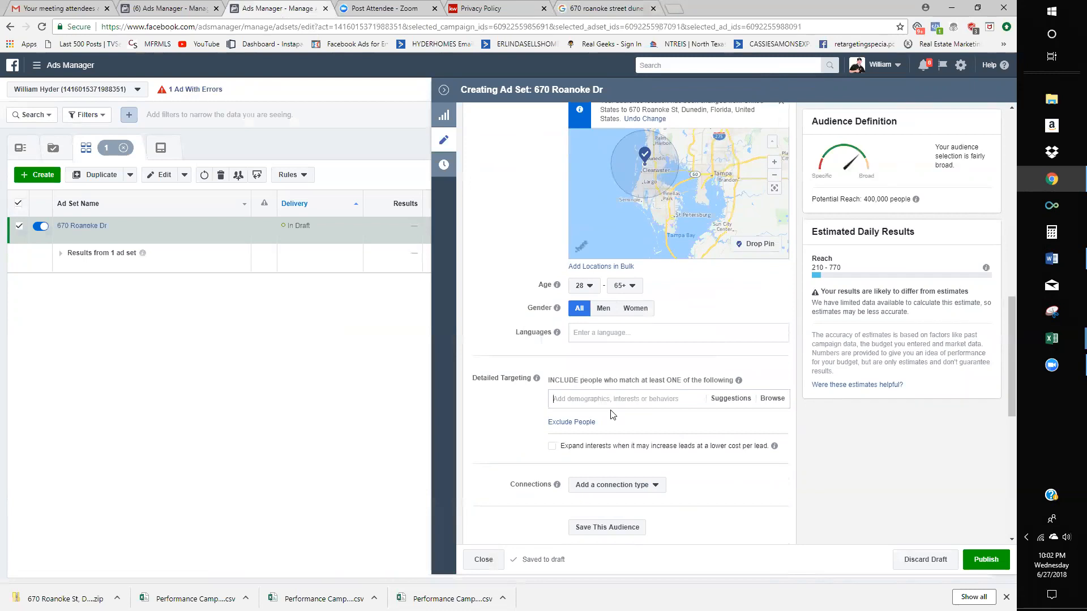
- Add Zillow and Redfin as detailed targeting interests
text(zillow)
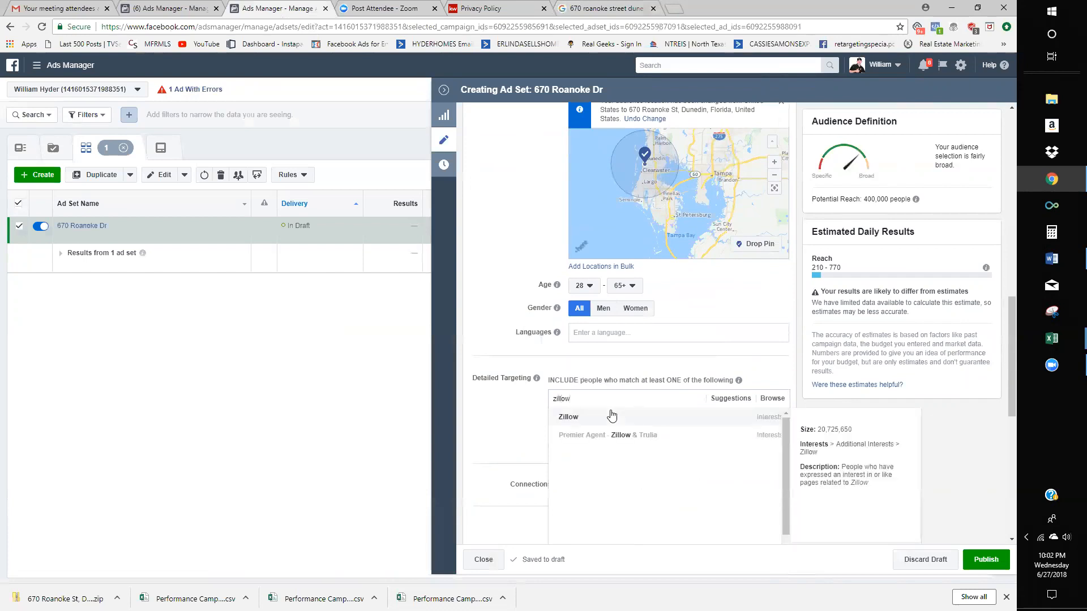
click(600, 422)
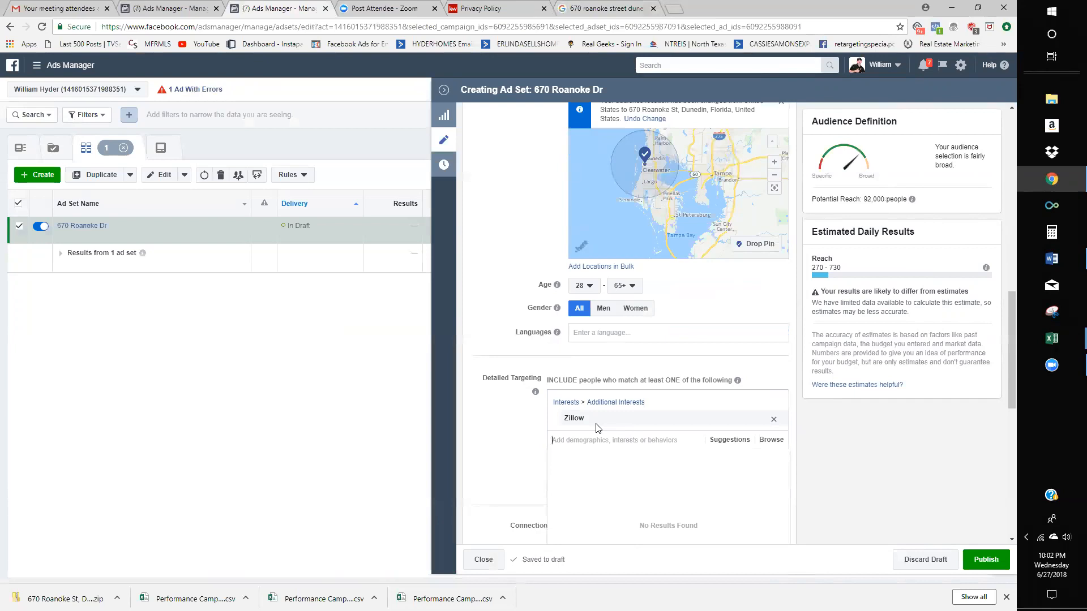
text(redfun)
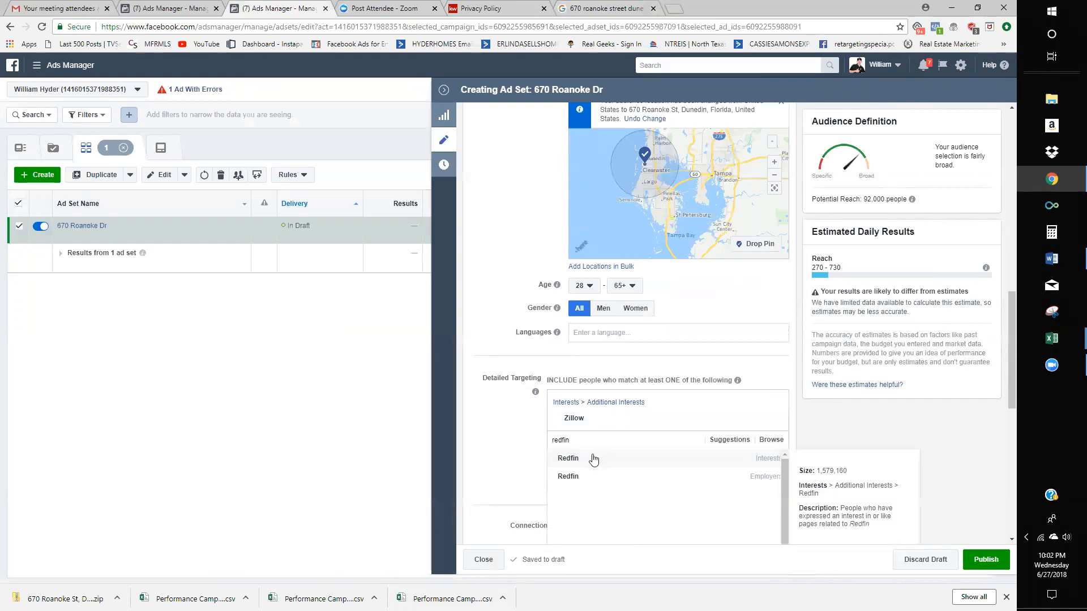
click(585, 458)
click(723, 458)
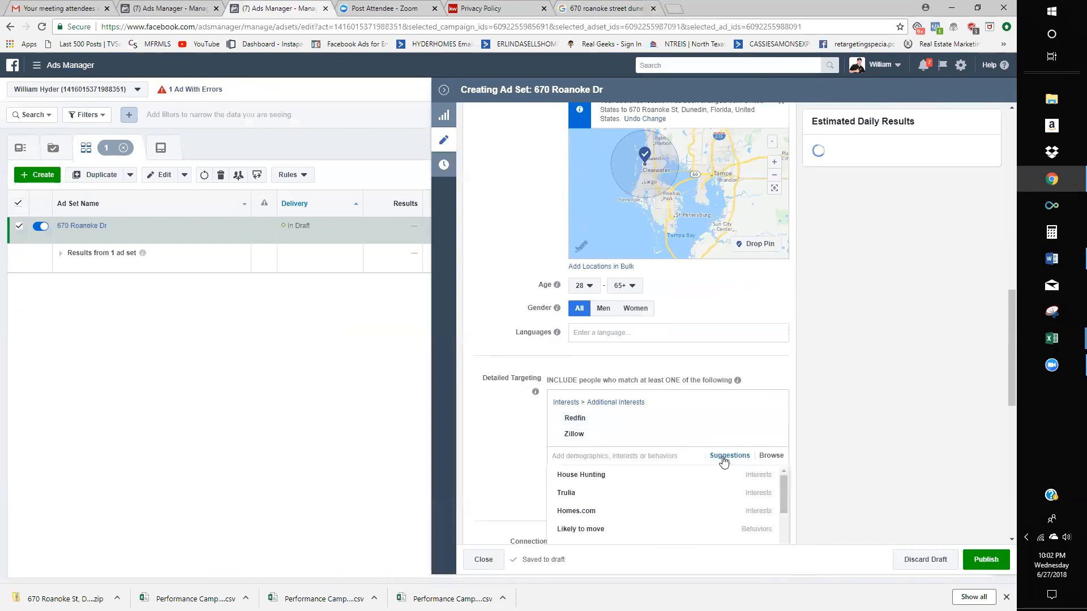
scroll(504, 423, down, 1)
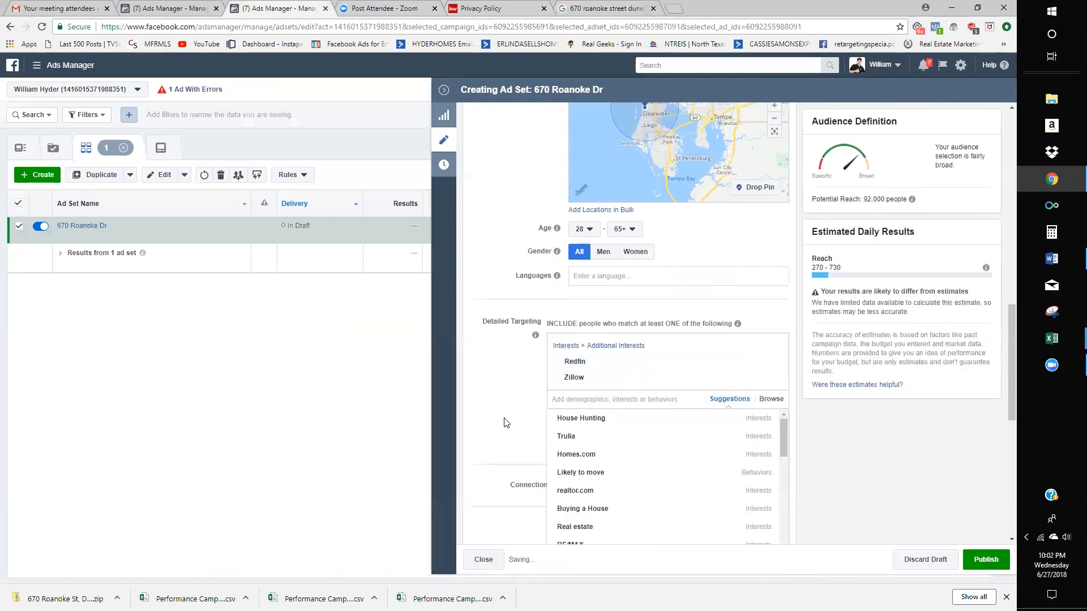
- Add Trulia, realtor.com and Homes.com from the suggested interests
click(572, 438)
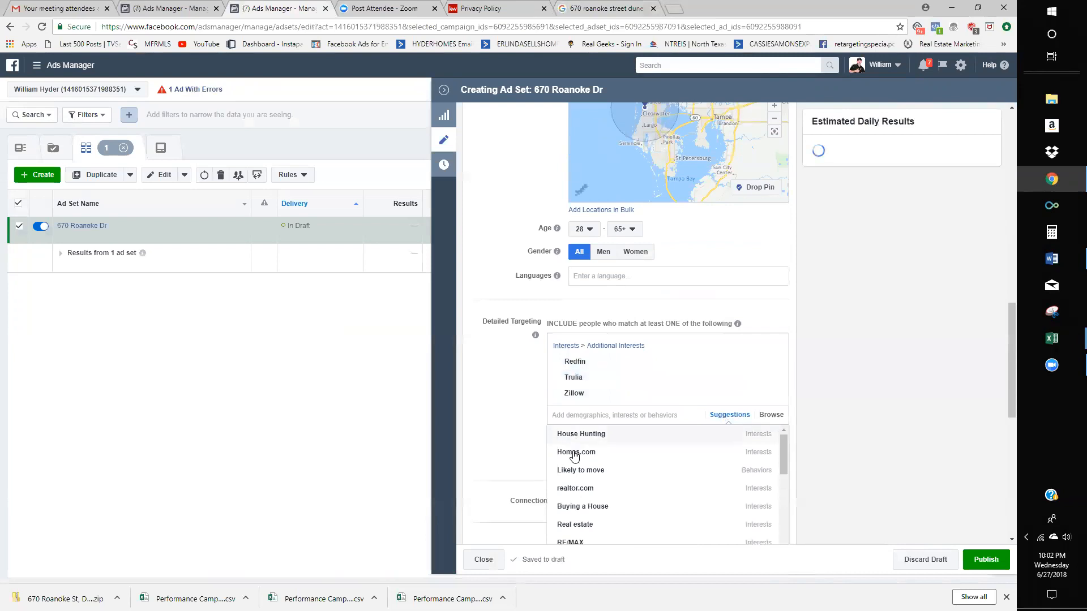
click(571, 450)
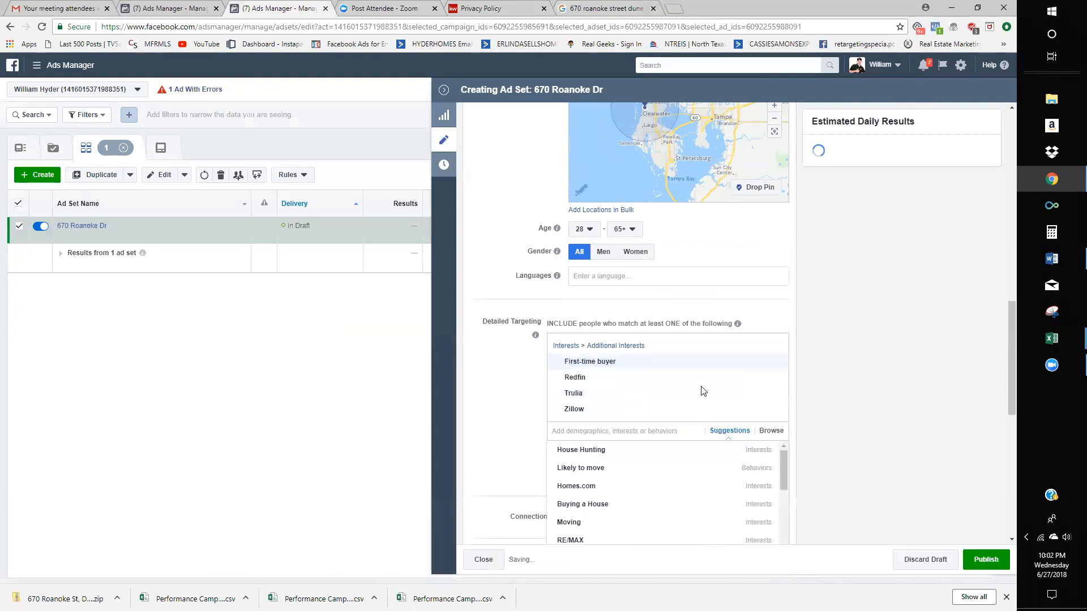
click(775, 364)
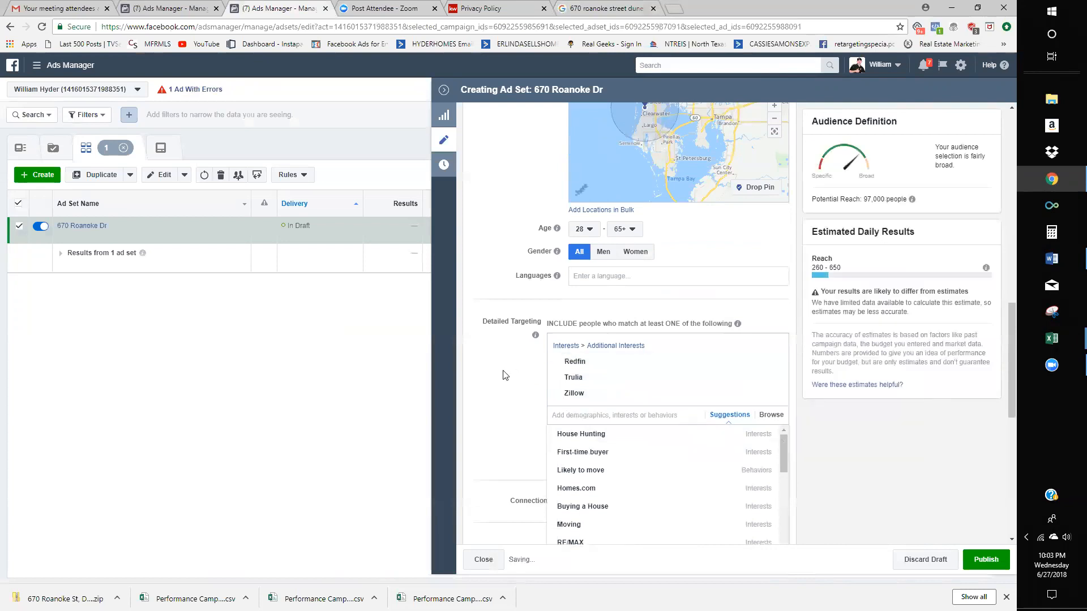
scroll(585, 376, down, 2)
click(584, 340)
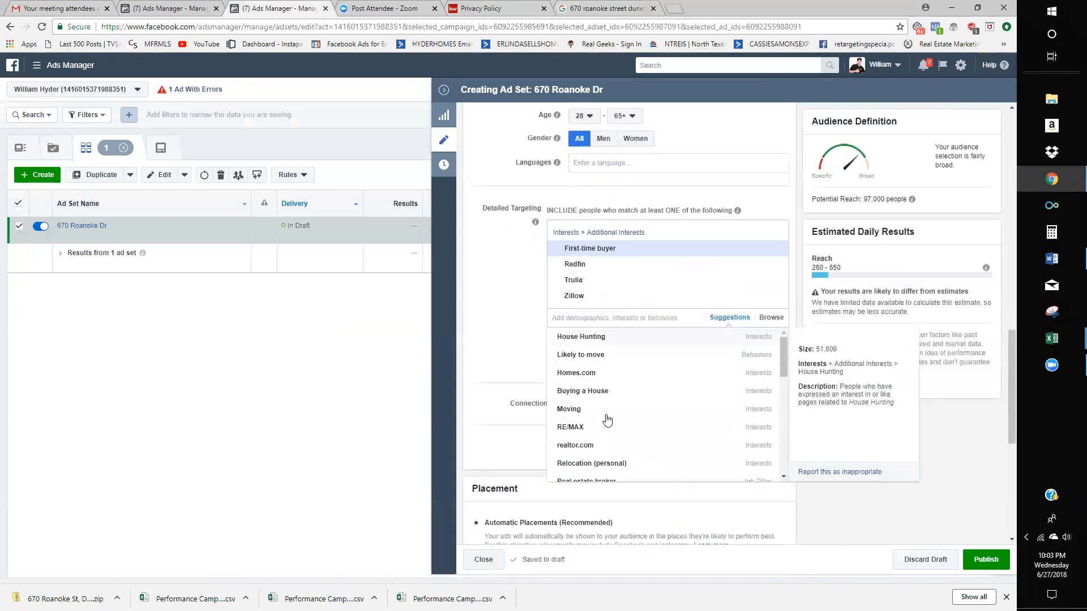
click(598, 447)
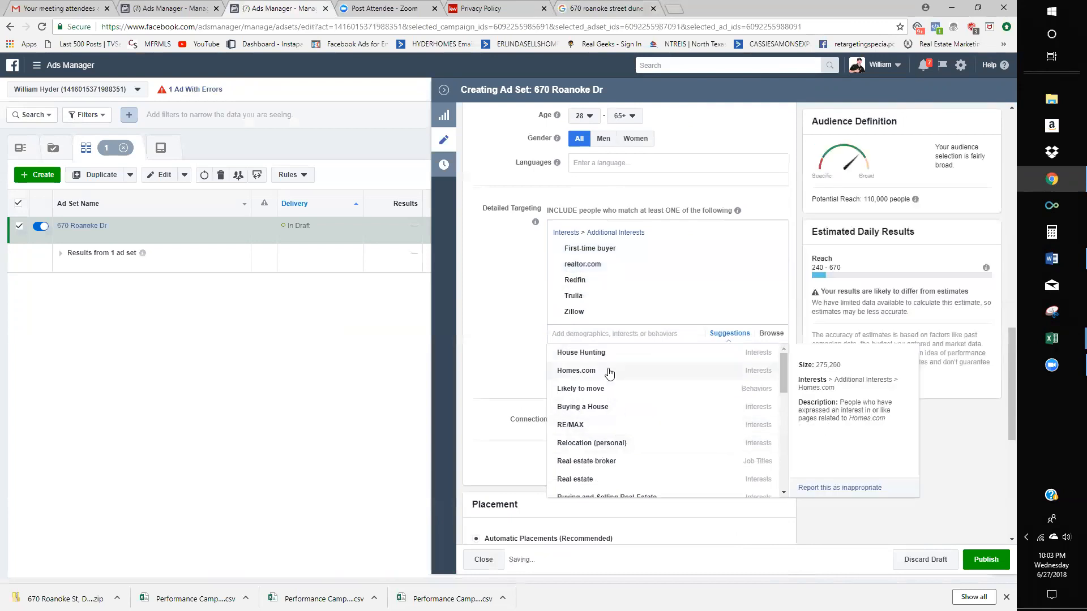
click(604, 372)
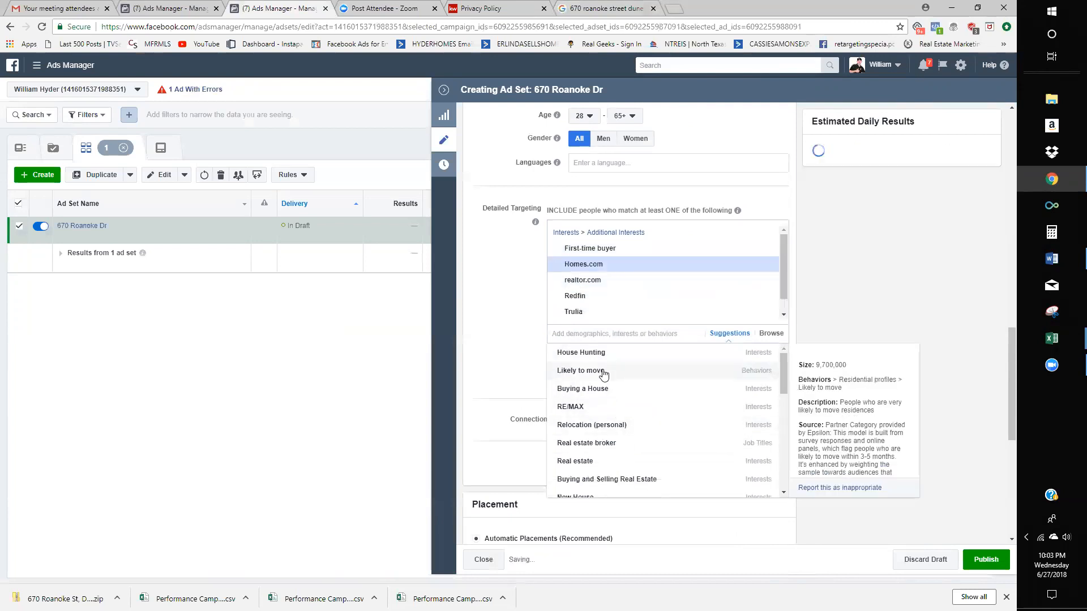
scroll(643, 440, down, 3)
scroll(643, 437, down, 2)
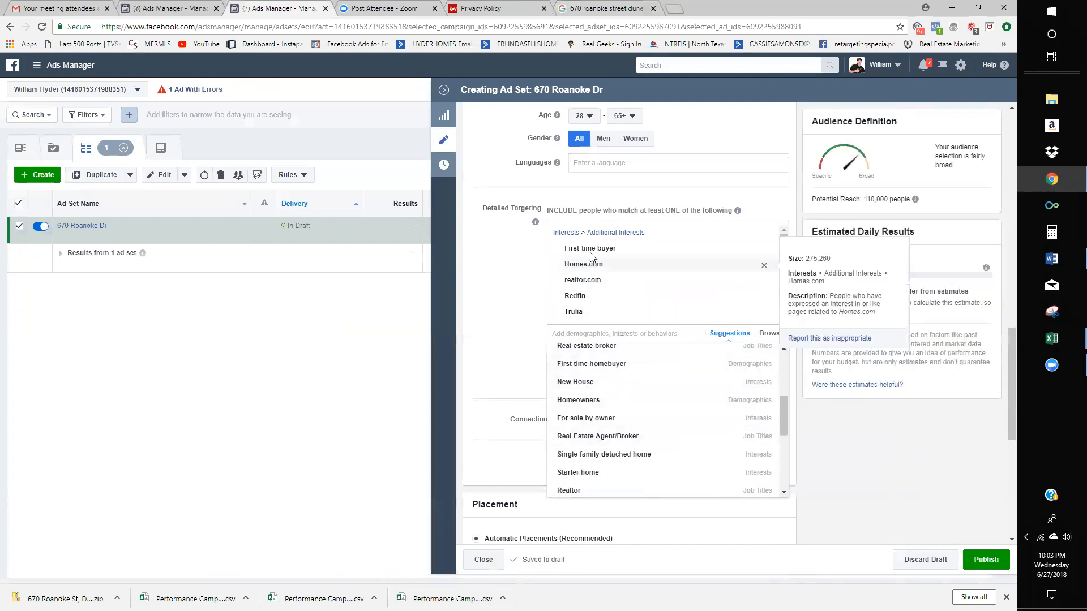
- Remove the Commuters and First-time buyer entries and add HotPads.com as an interest
click(597, 366)
text(h)
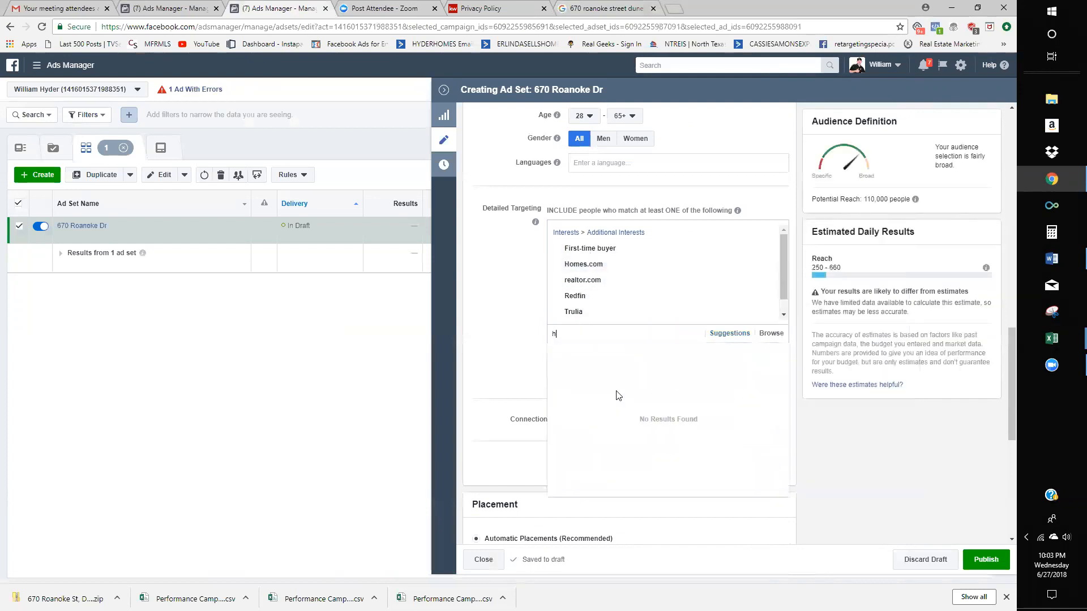
text(otpads.com)
click(617, 396)
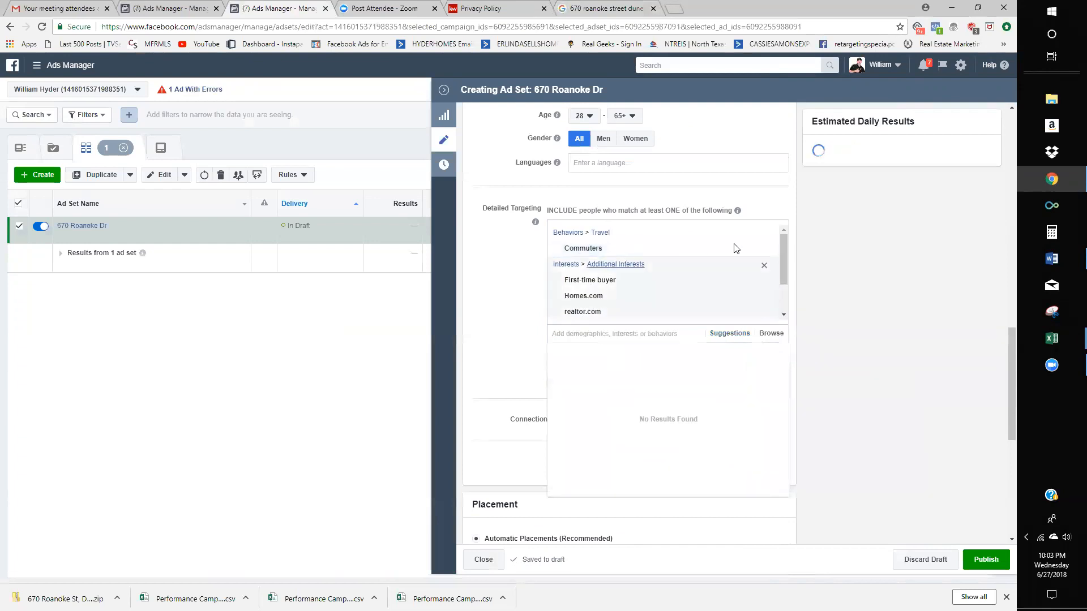
click(760, 249)
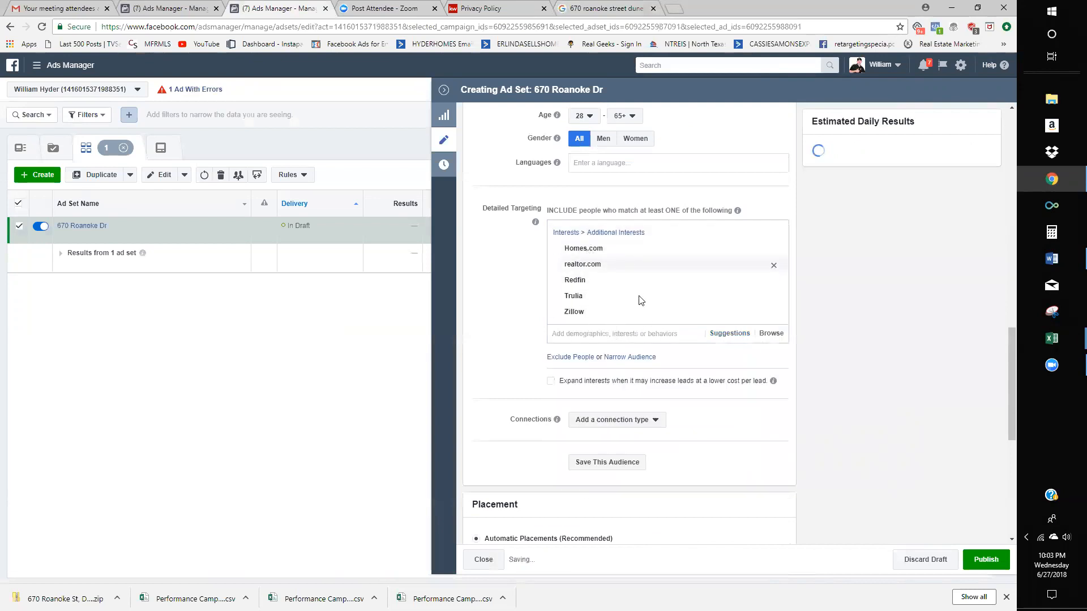
click(630, 341)
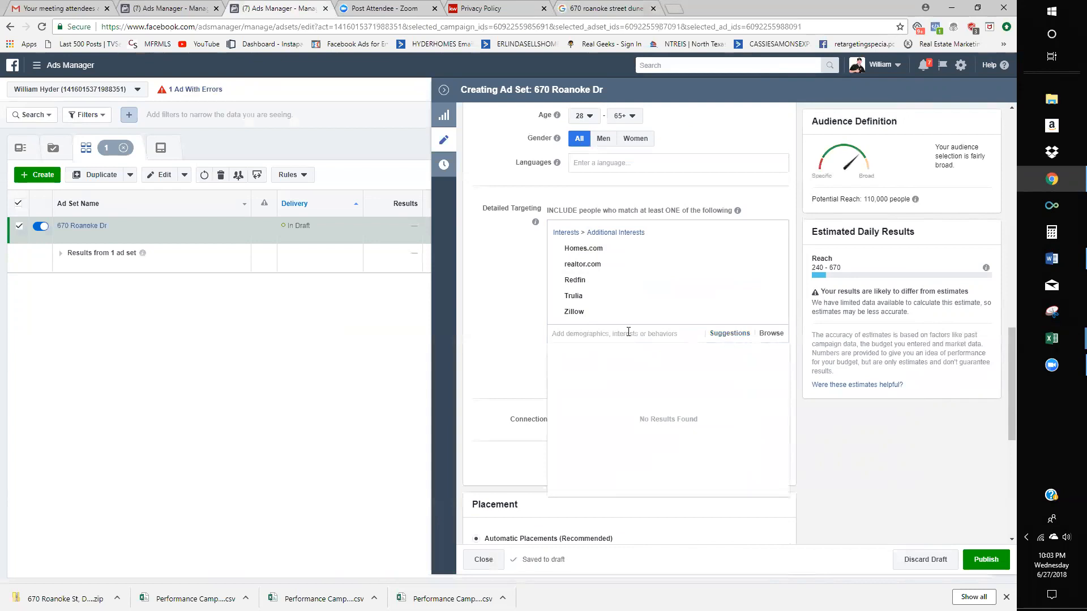
scroll(630, 288, down, 2)
scroll(631, 287, up, 2)
text(hotpads.com)
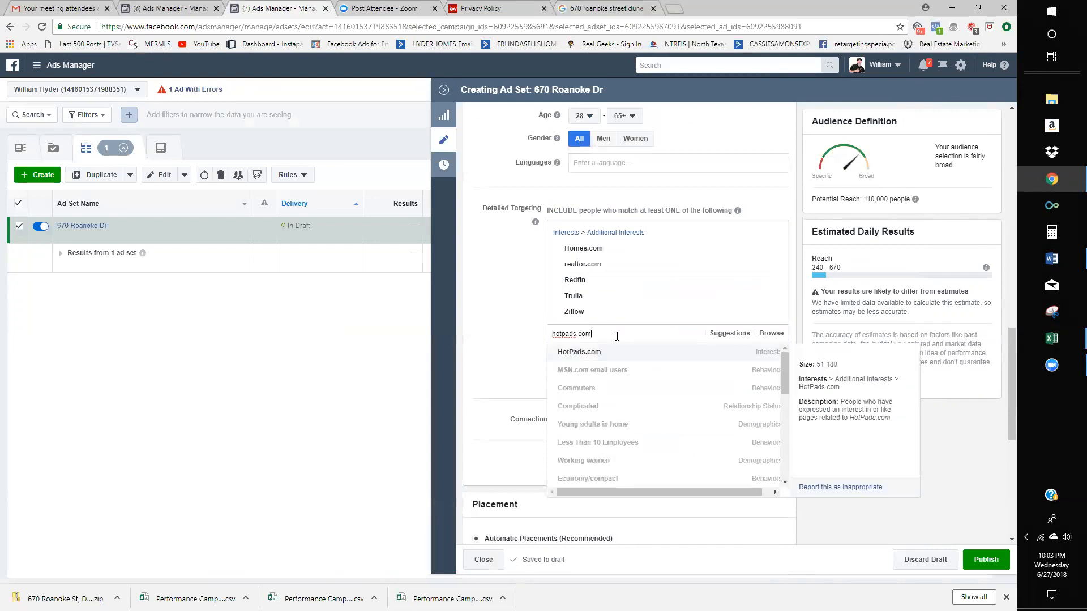
click(587, 352)
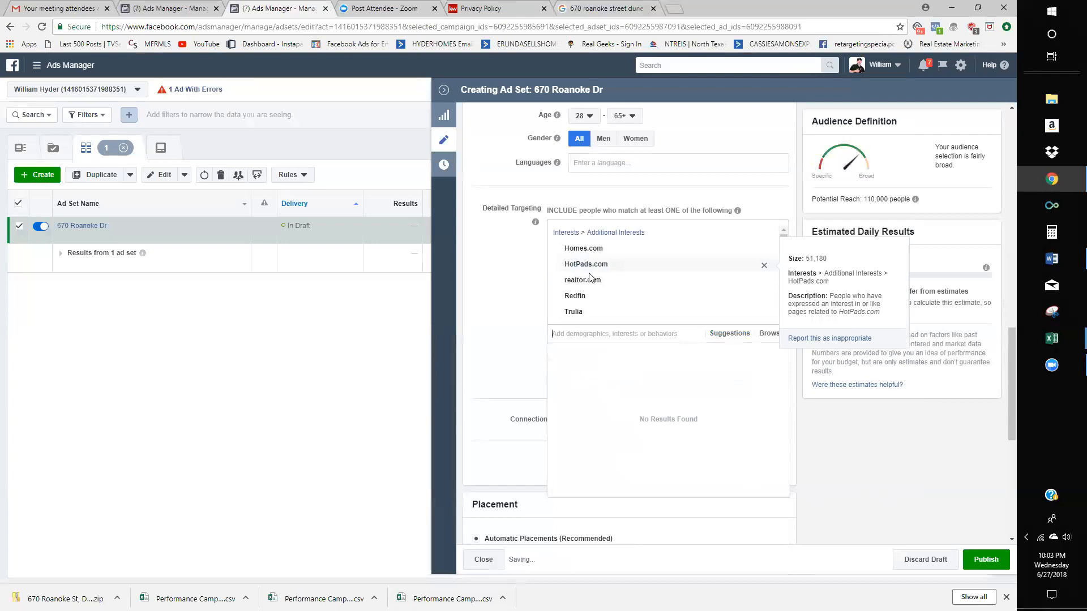
- Try 'buying' and 'remax' interest searches, then clear the search text
scroll(589, 295, down, 1)
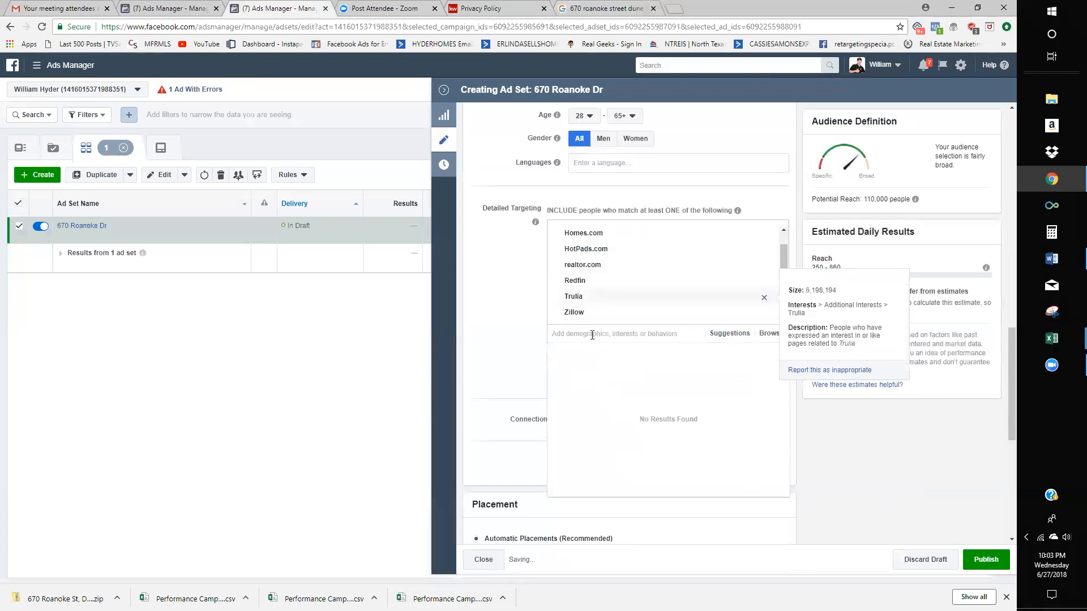
text(buying)
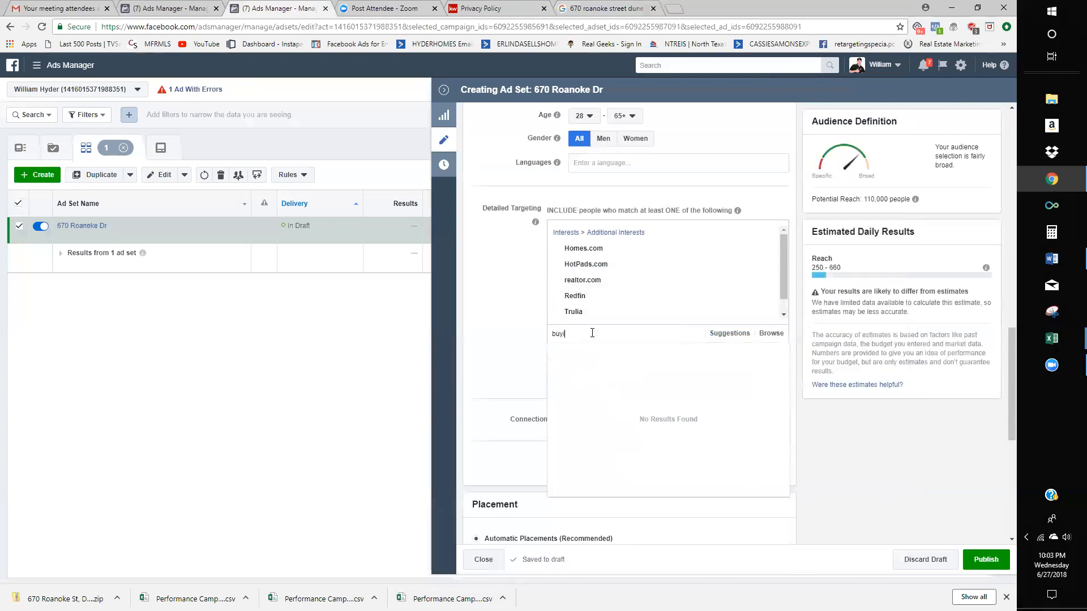
scroll(578, 294, up, 1)
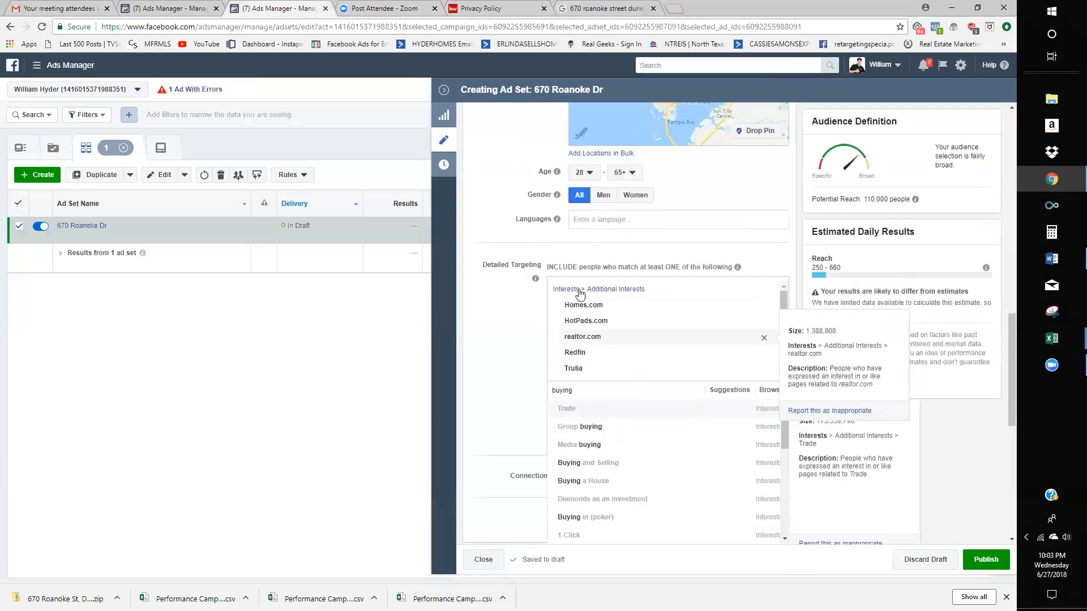
scroll(580, 300, down, 1)
click(492, 357)
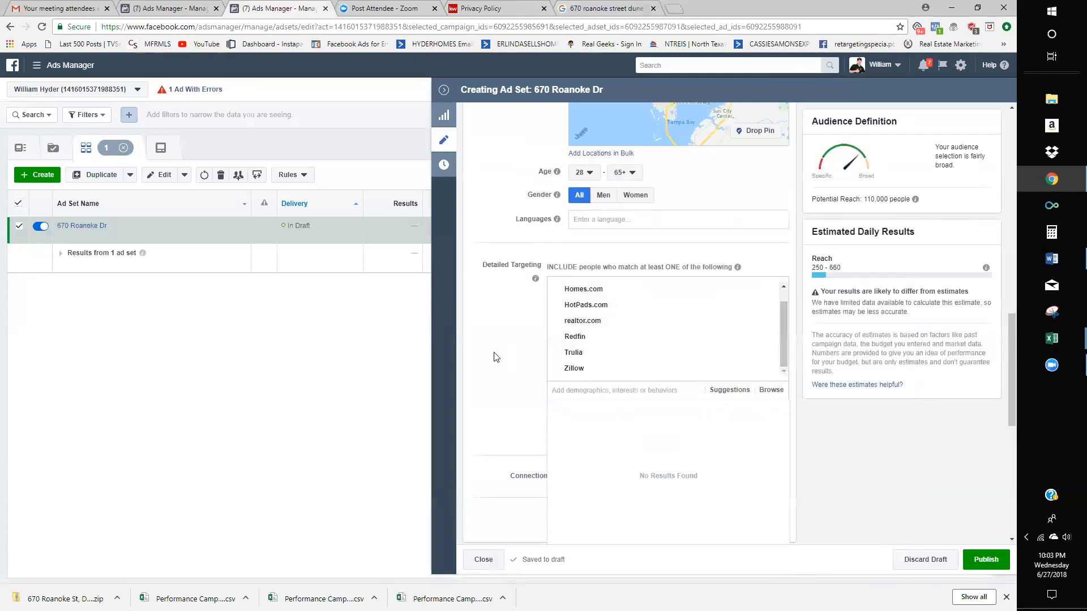
click(595, 393)
text(remax)
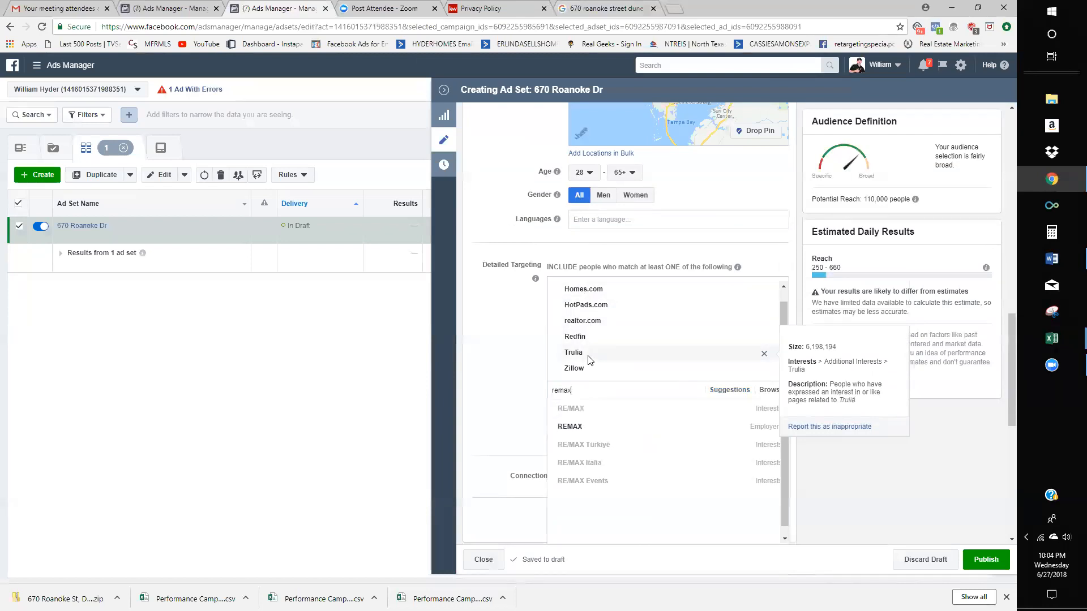
scroll(619, 303, down, 1)
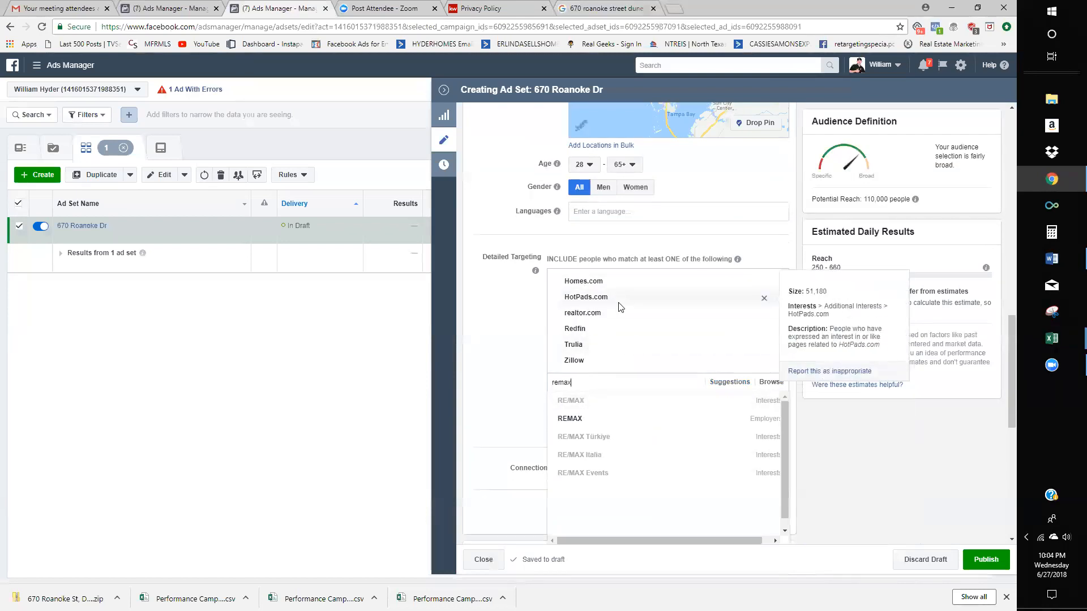
scroll(619, 307, down, 2)
scroll(575, 266, up, 3)
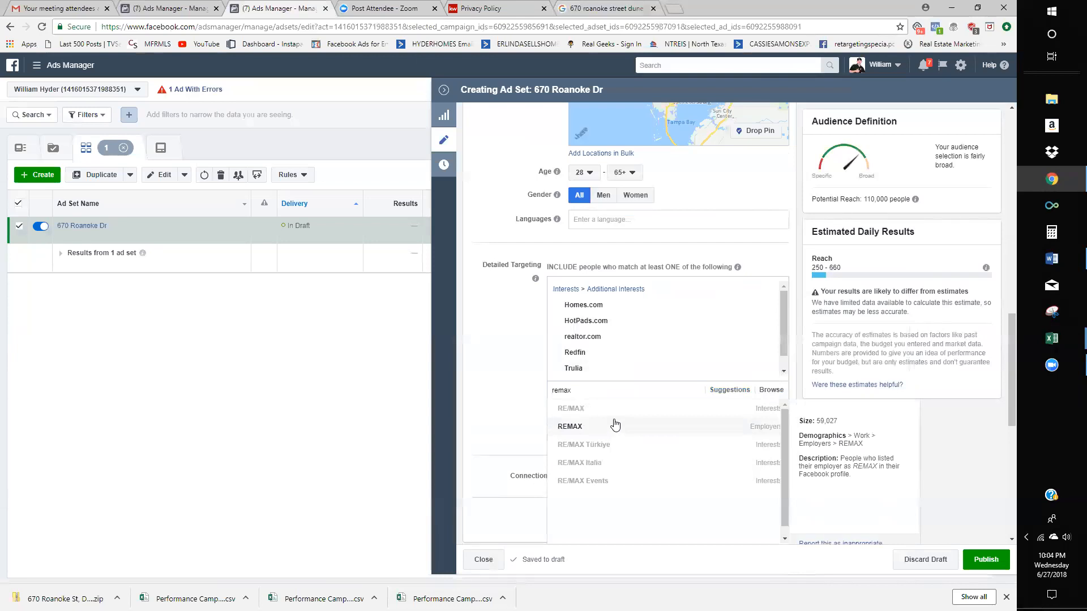
double_click(581, 391)
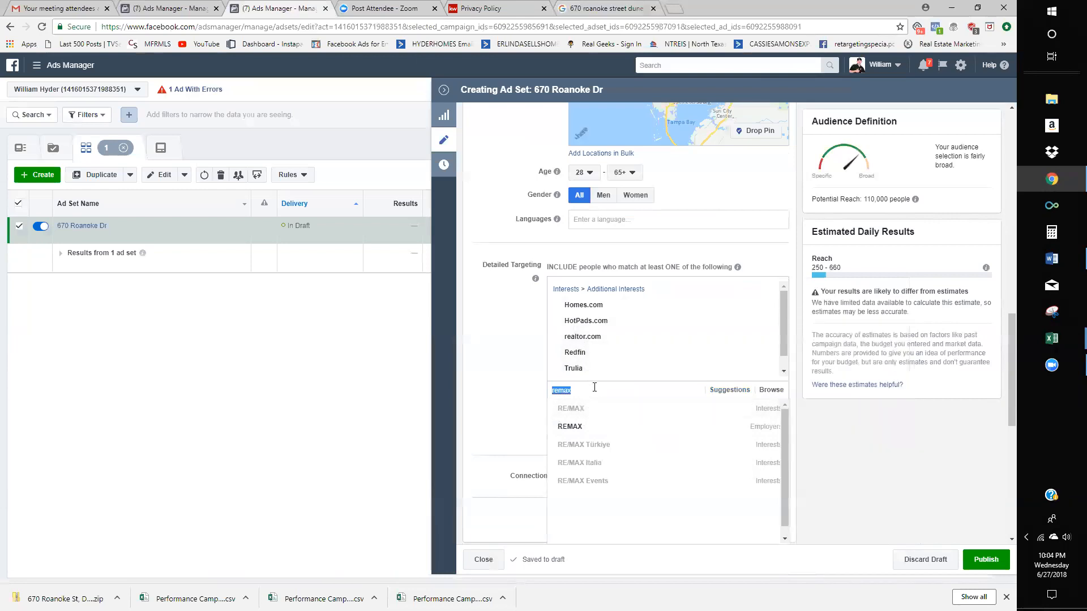
key(BackSpace)
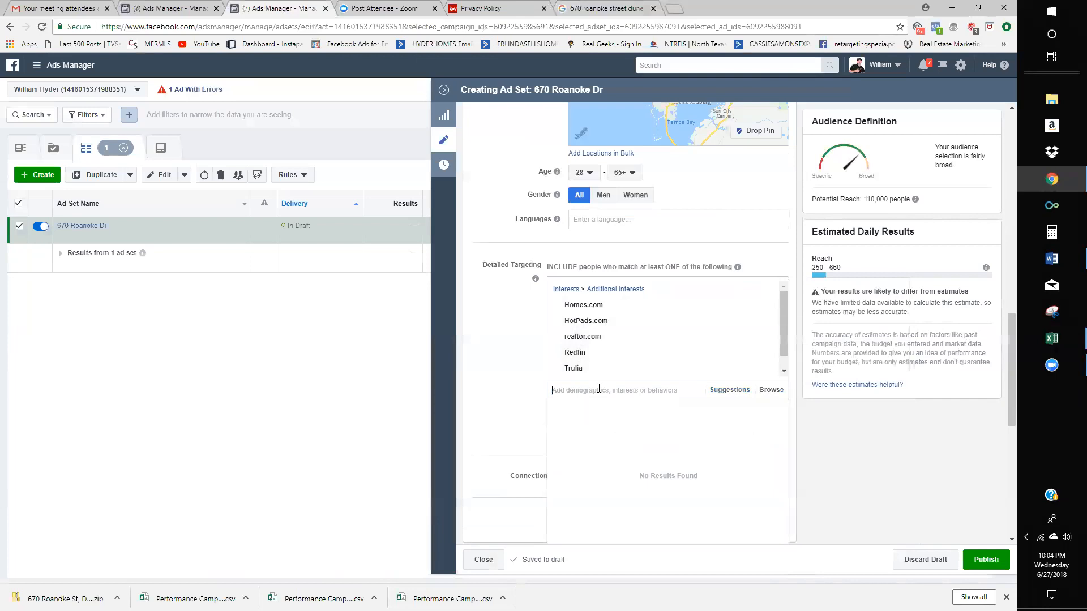
- Pick Single-family detached home from the Detailed Targeting suggested interests
click(728, 389)
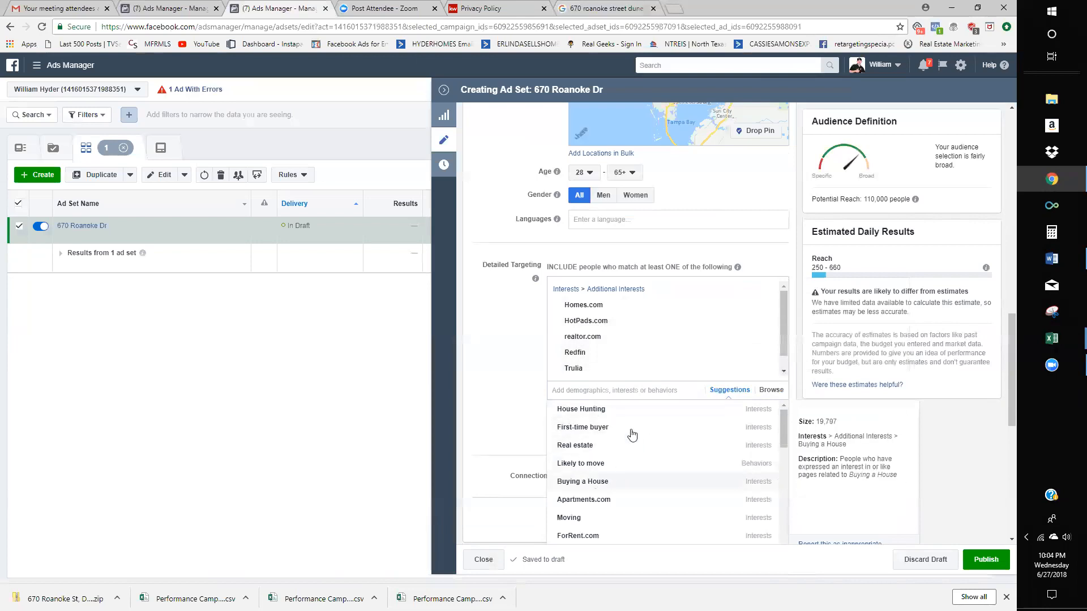
scroll(632, 434, down, 1)
scroll(644, 458, down, 1)
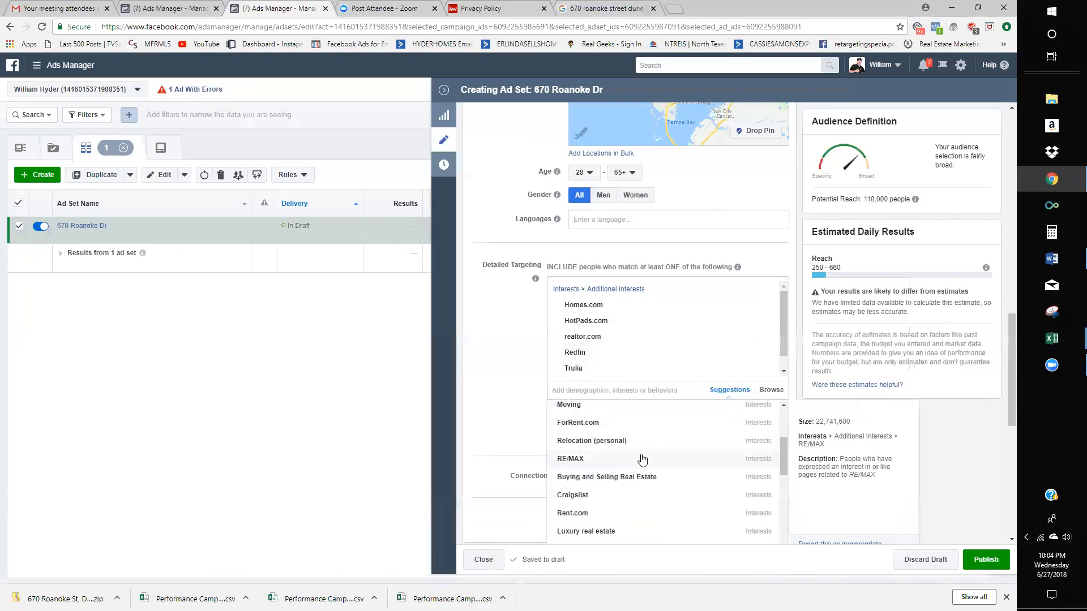
scroll(623, 464, down, 1)
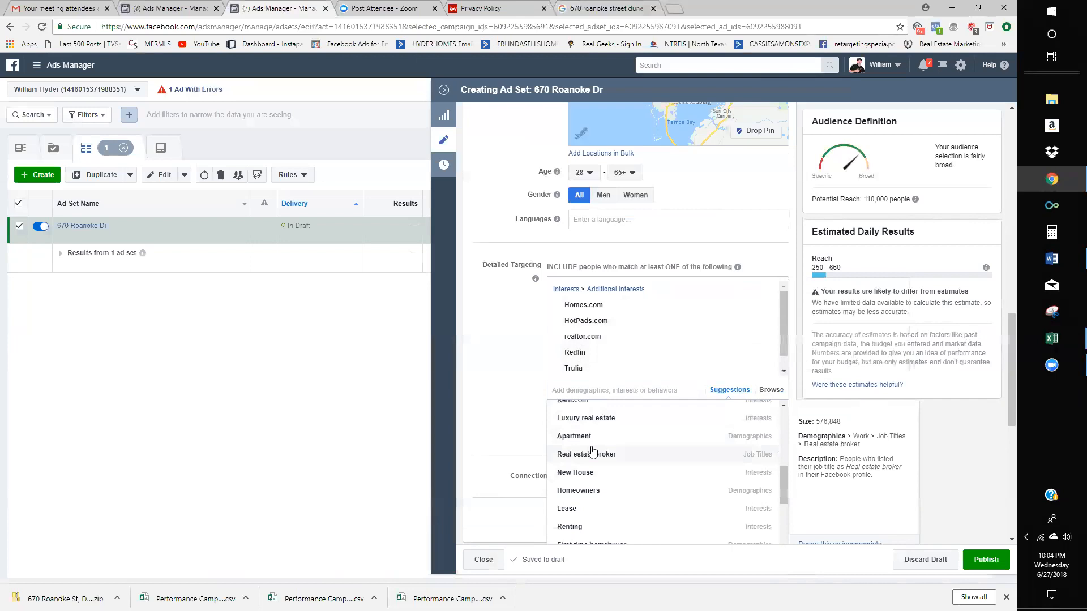
scroll(592, 440, down, 2)
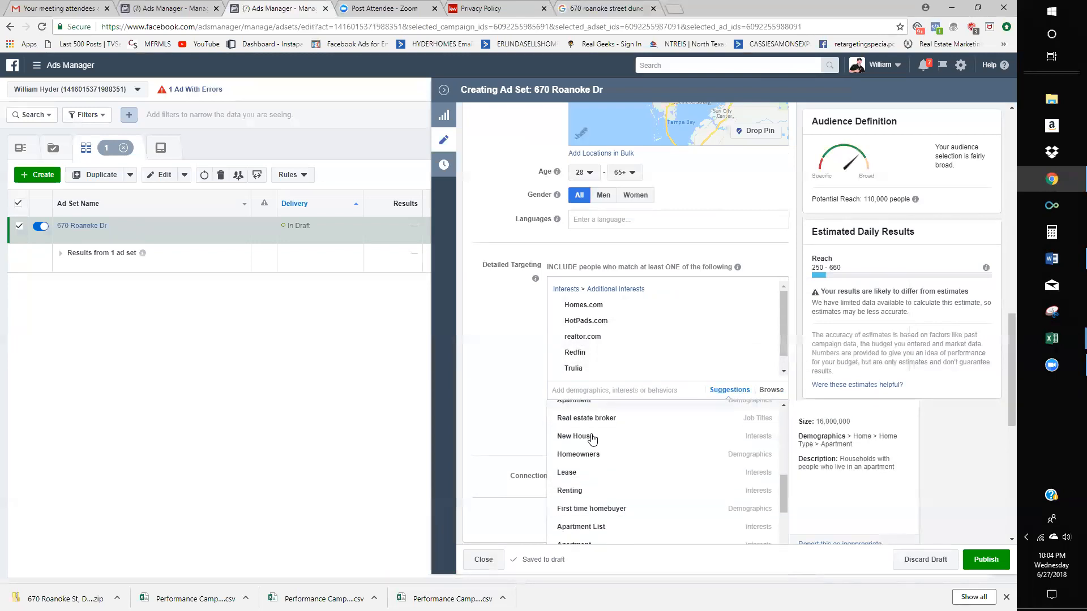
scroll(592, 440, down, 2)
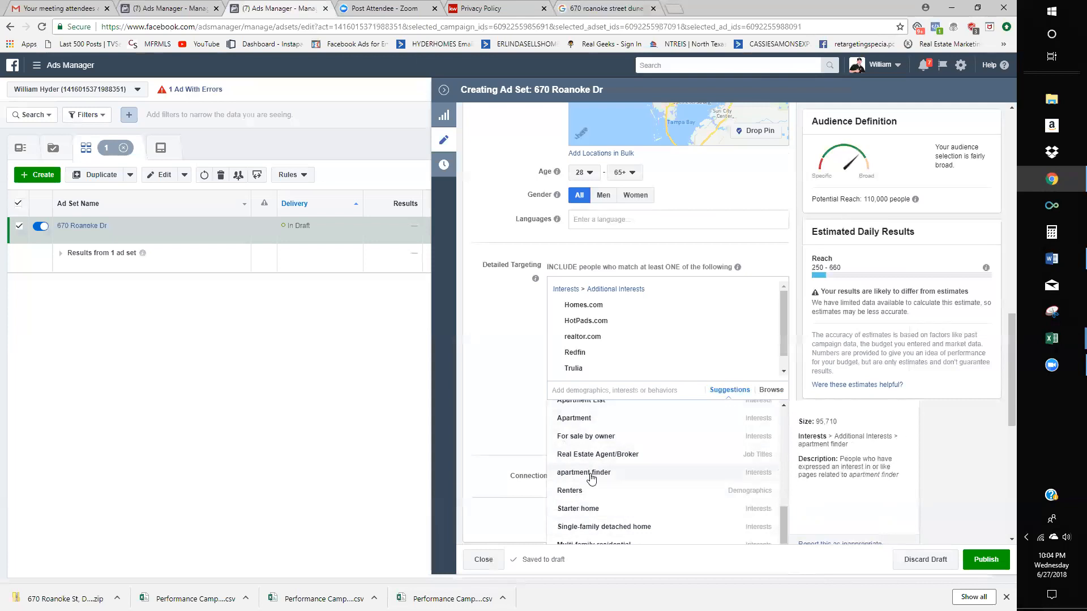
scroll(592, 479, down, 1)
scroll(605, 484, up, 1)
scroll(611, 484, down, 1)
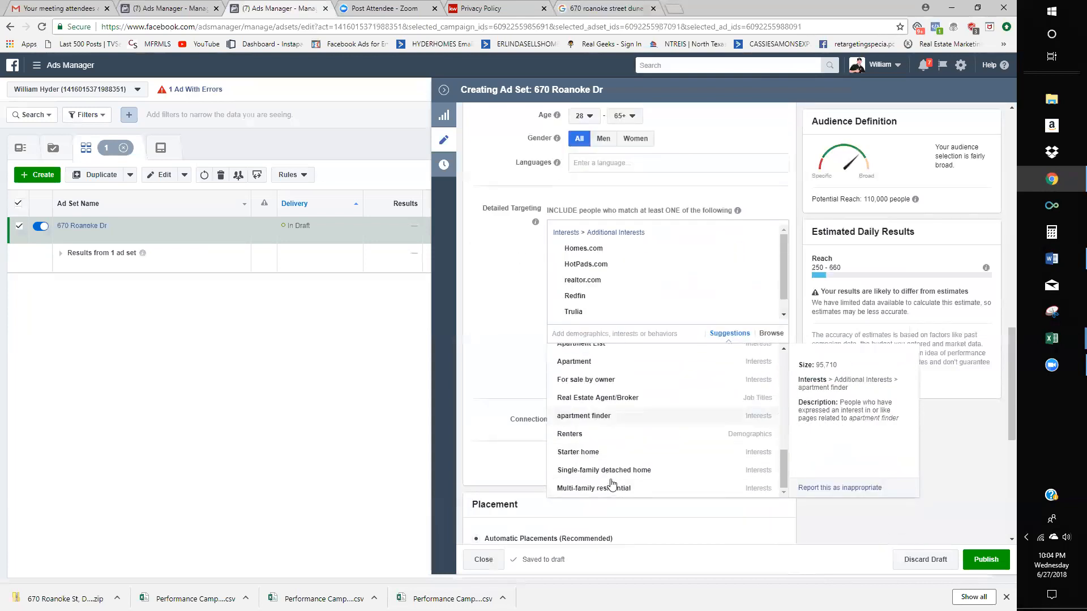
click(614, 473)
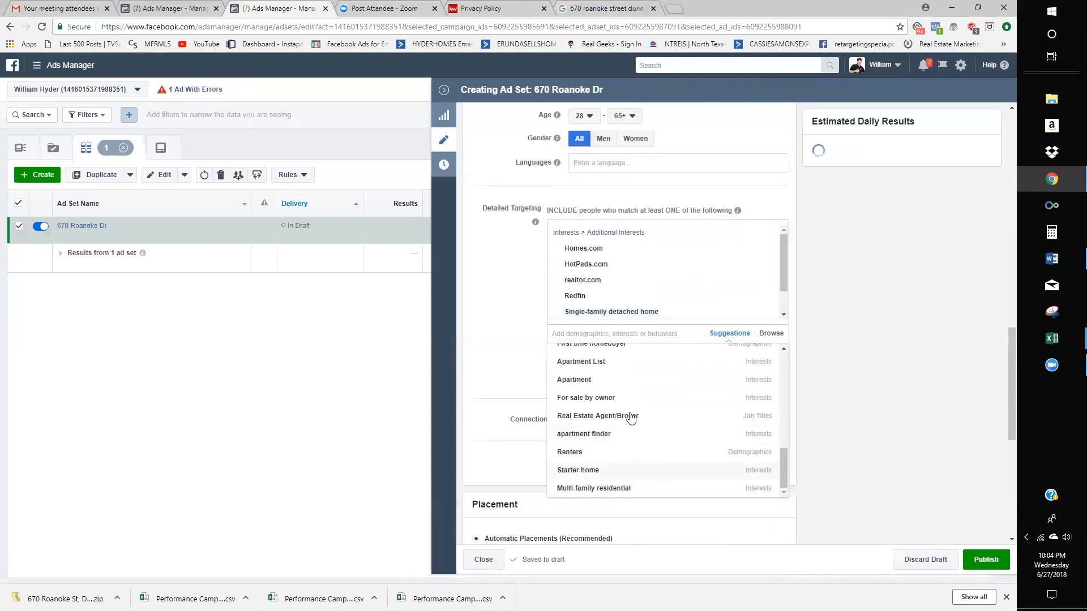
- Review the interests and close the suggestions list, with potential reach at 110,000
scroll(592, 288, down, 1)
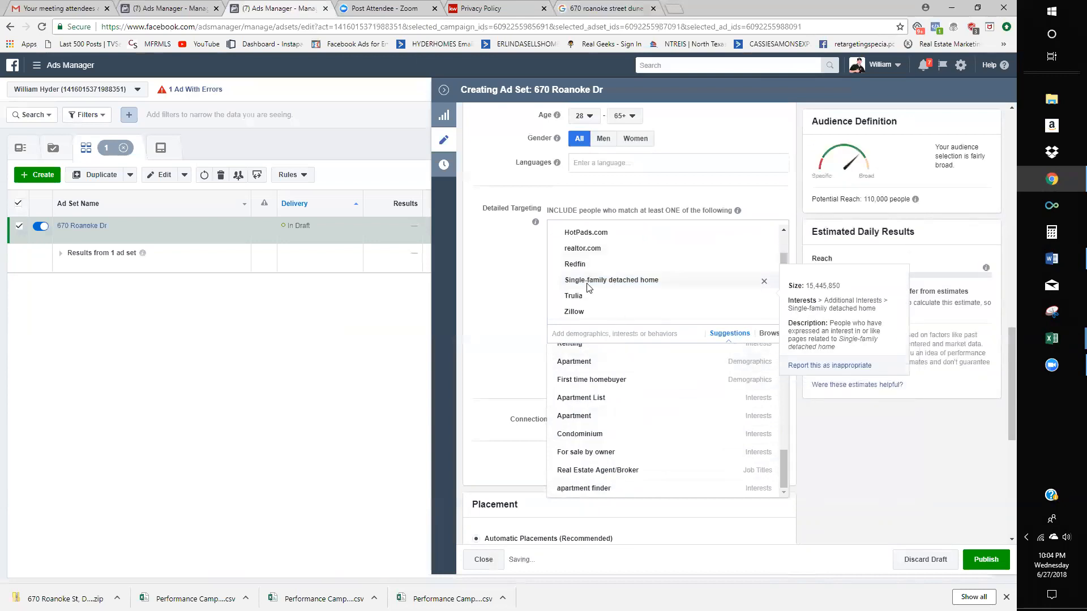
scroll(592, 317, down, 2)
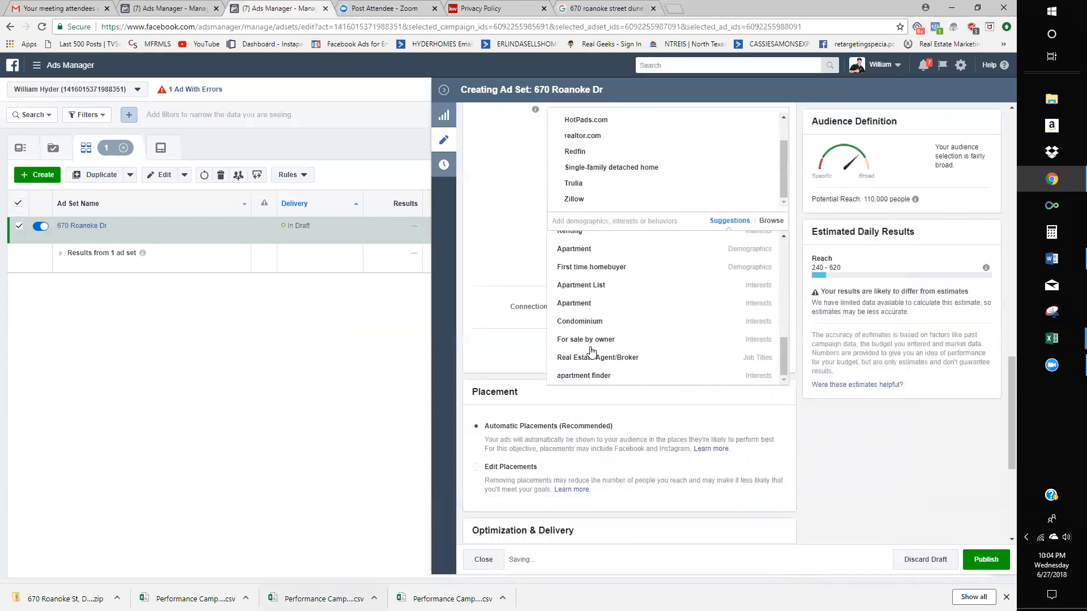
scroll(601, 357, up, 6)
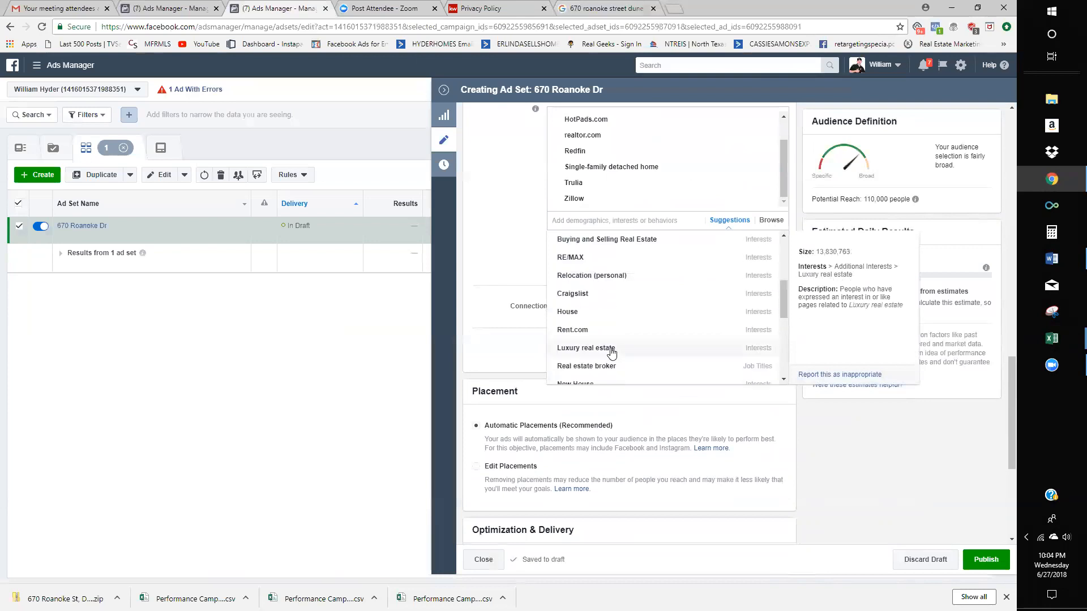
scroll(615, 352, up, 3)
scroll(613, 423, down, 1)
scroll(614, 424, down, 1)
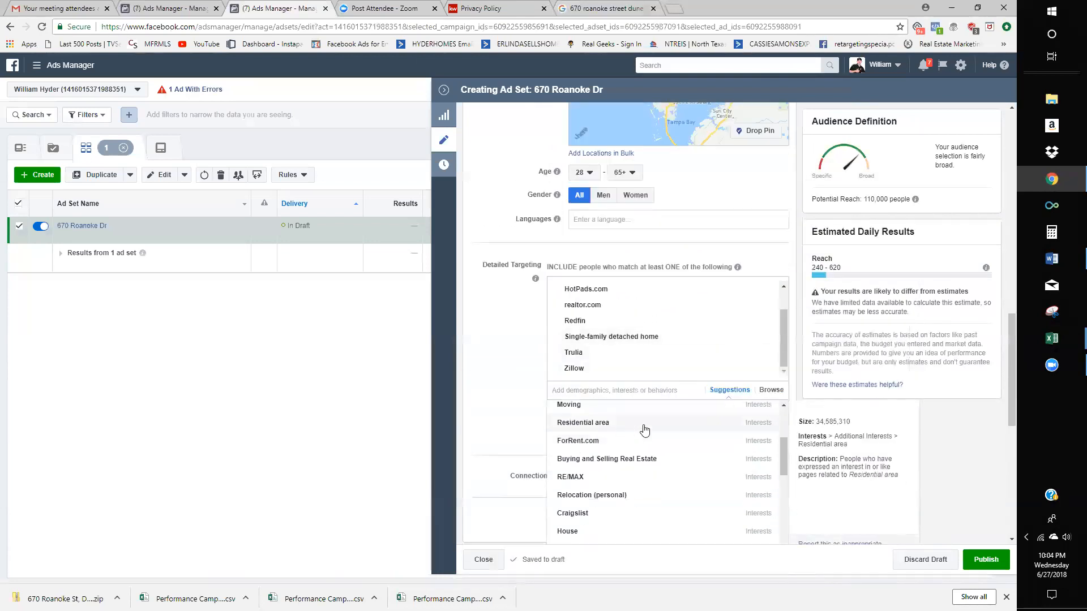
scroll(644, 430, down, 1)
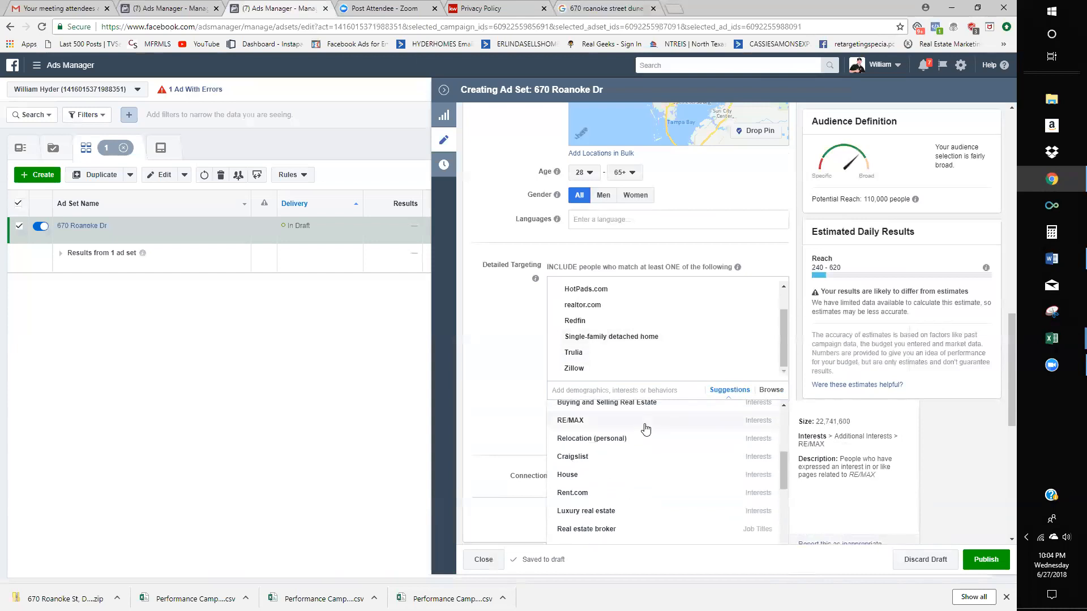
scroll(643, 453, down, 1)
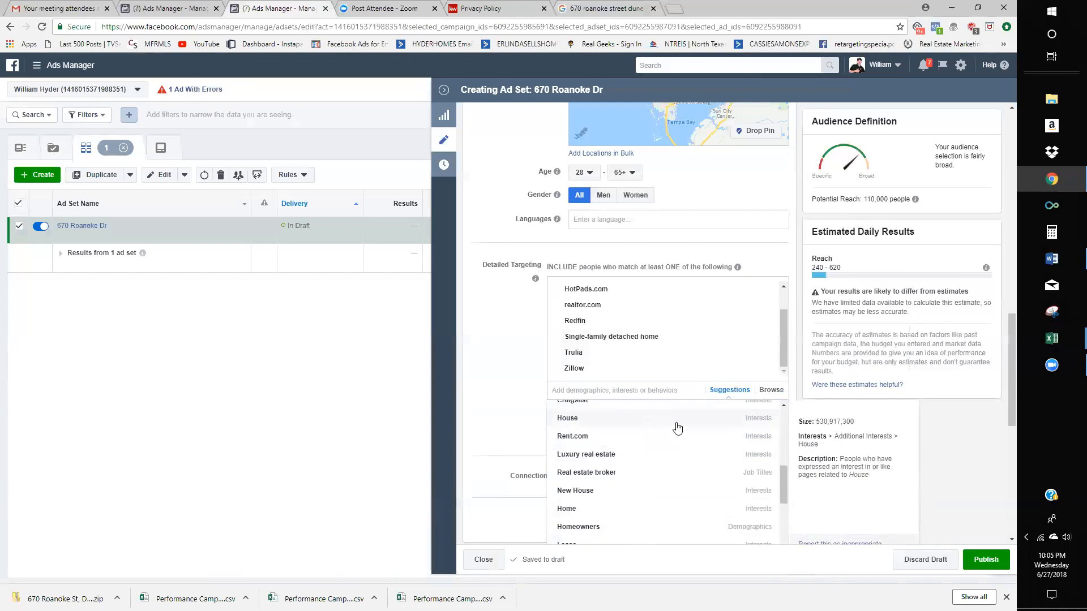
scroll(679, 429, down, 2)
scroll(680, 430, up, 3)
scroll(679, 430, up, 5)
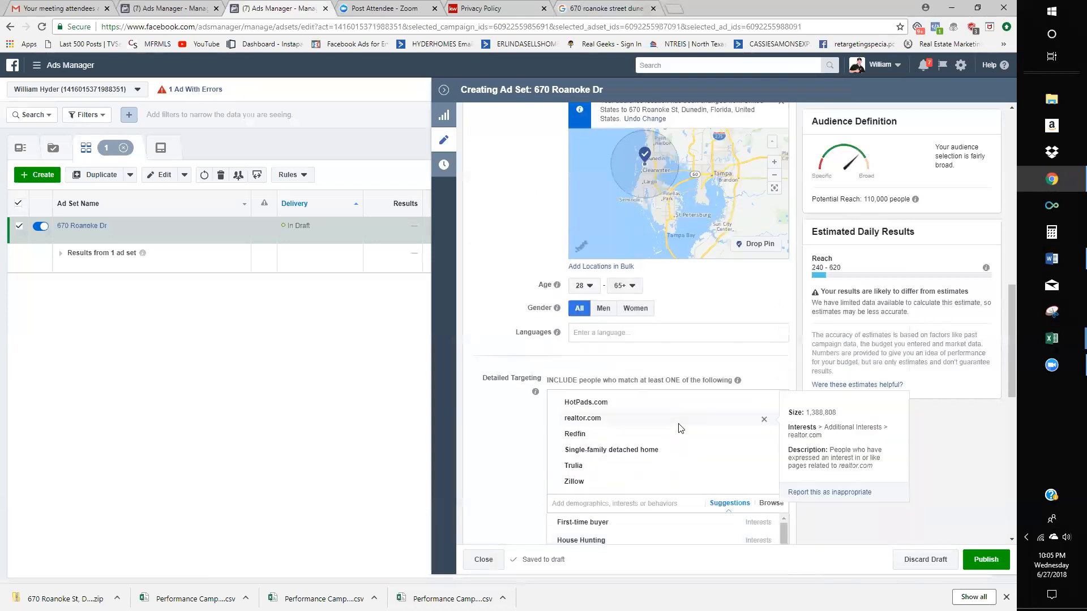
click(503, 426)
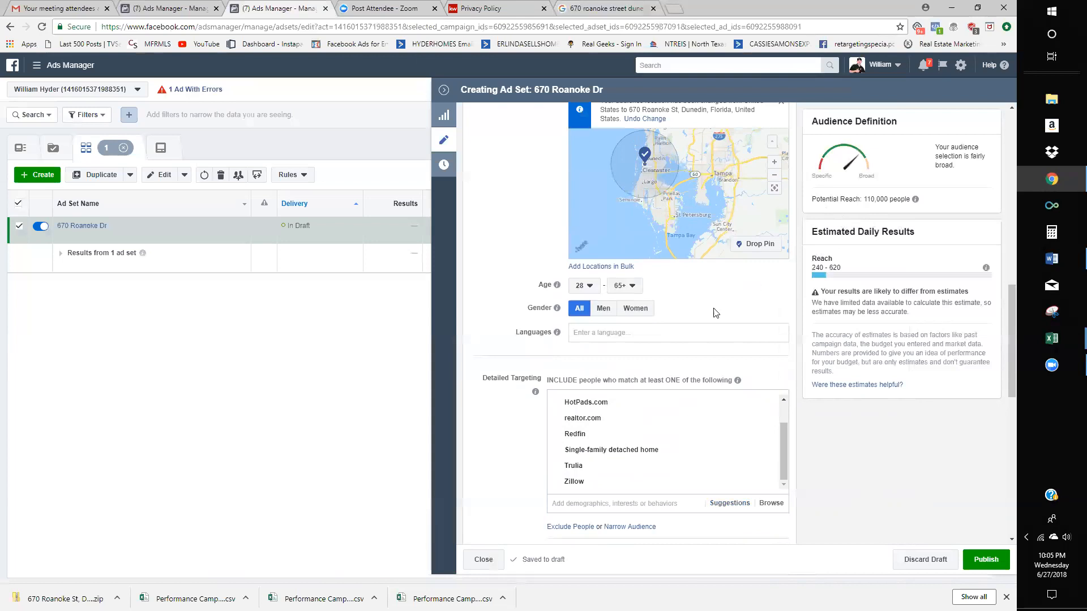
scroll(659, 311, up, 2)
- Add Saint Petersburg, Florida as a location with a 15 mile radius
click(659, 198)
text(s)
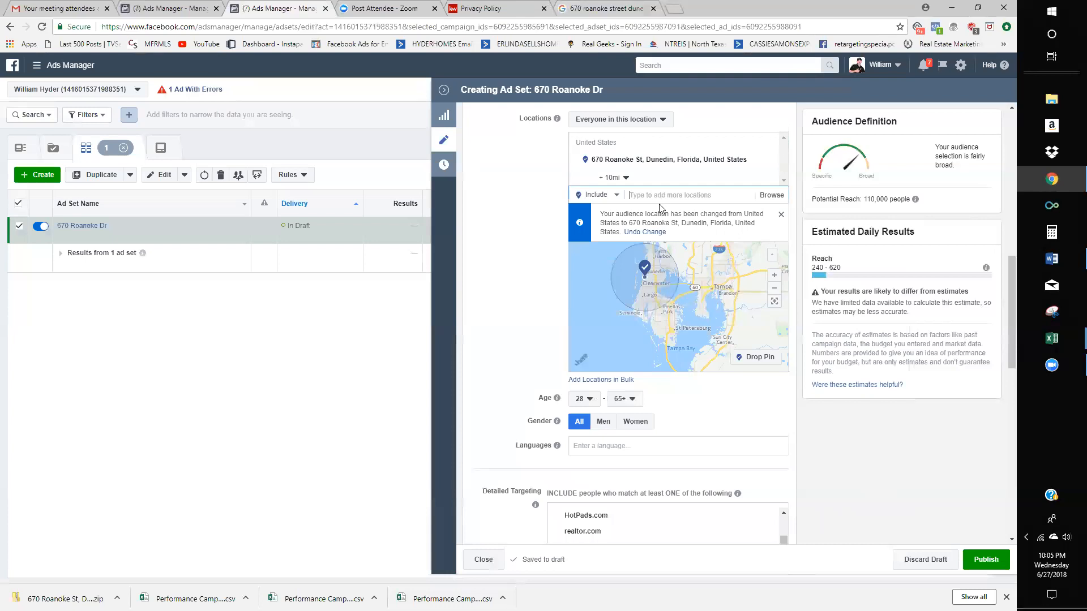
text(t petersbyrg fl)
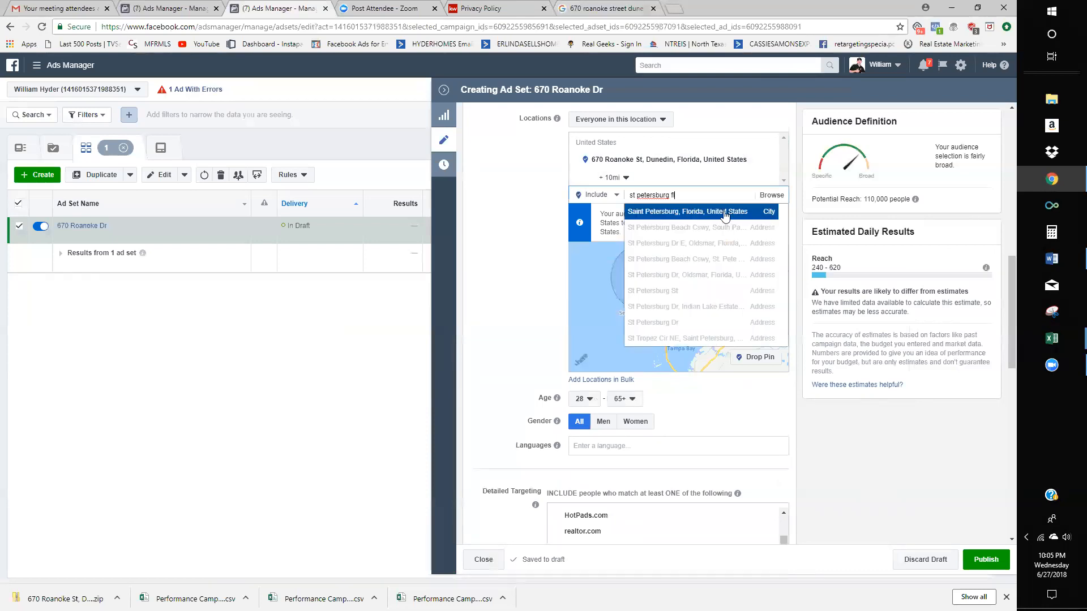
click(720, 214)
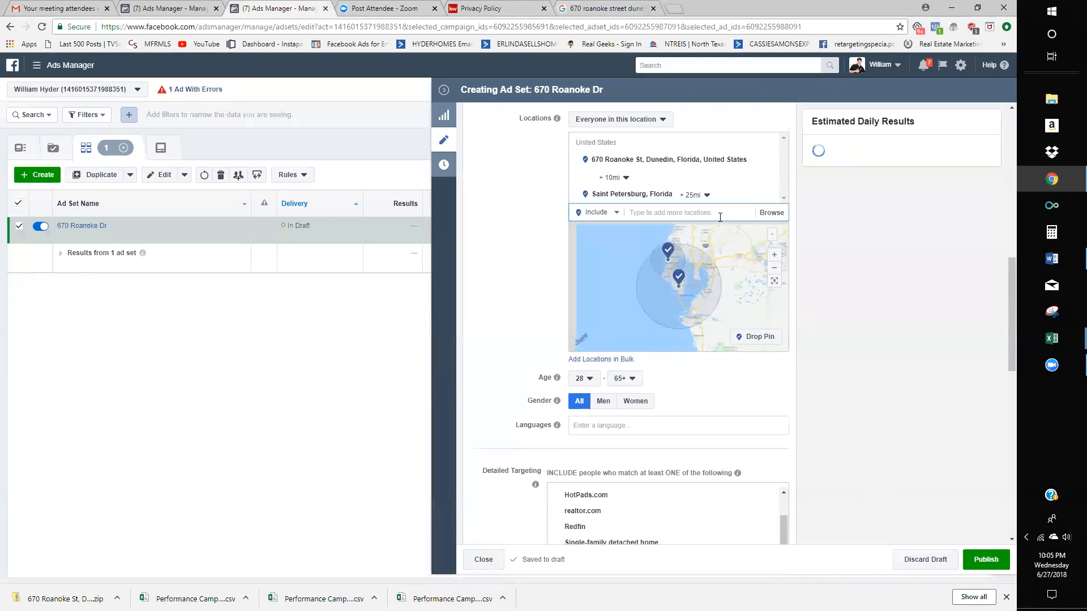
click(707, 195)
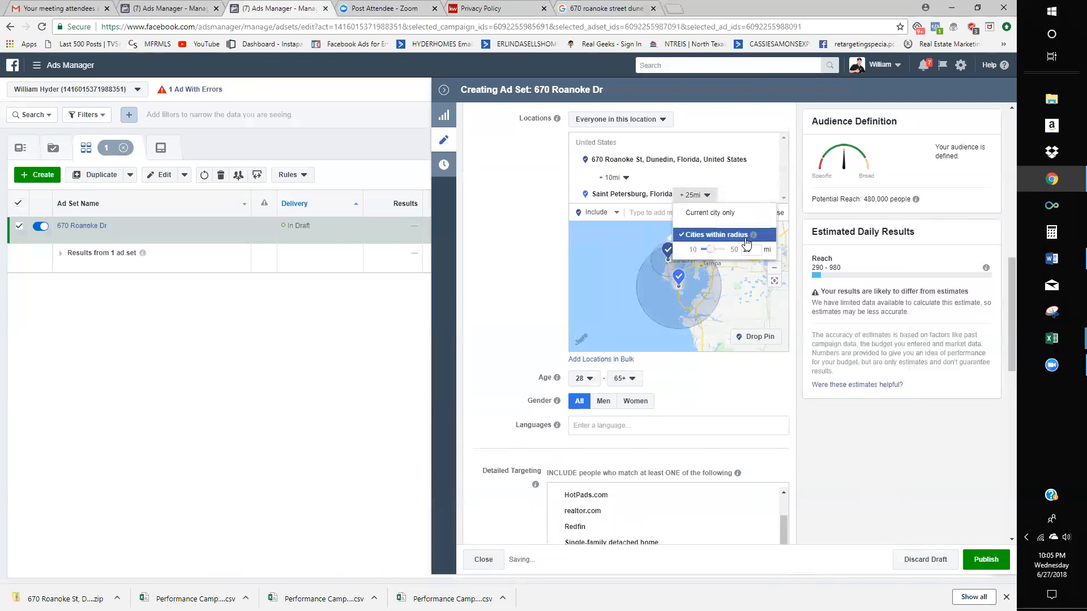
text(15)
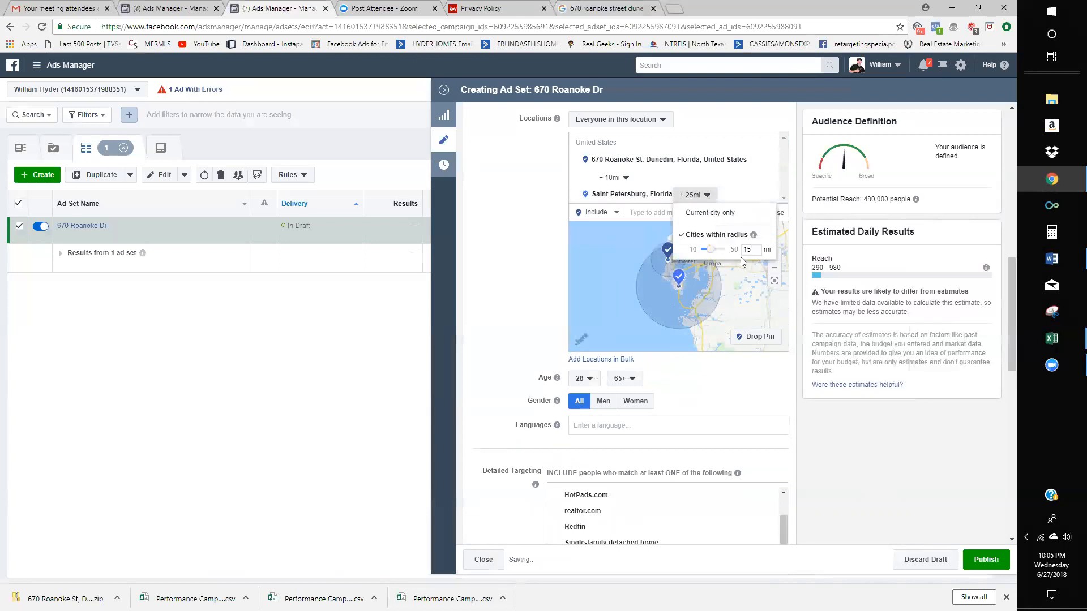
key(Return)
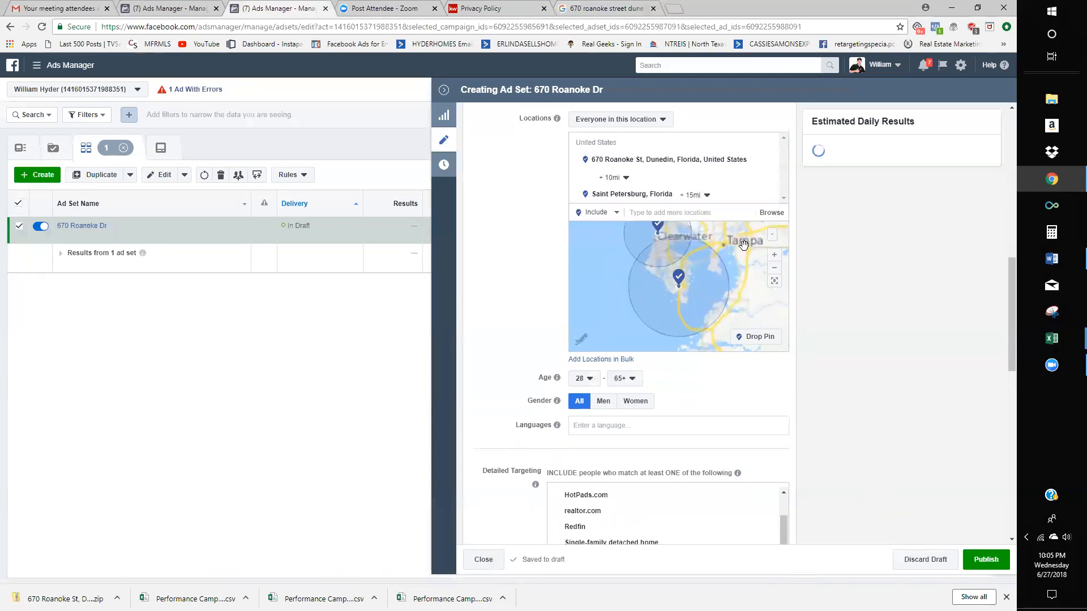
- Pan the map to frame the Dunedin and Saint Petersburg targeted areas
drag(699, 287, 685, 313)
drag(672, 358, 668, 303)
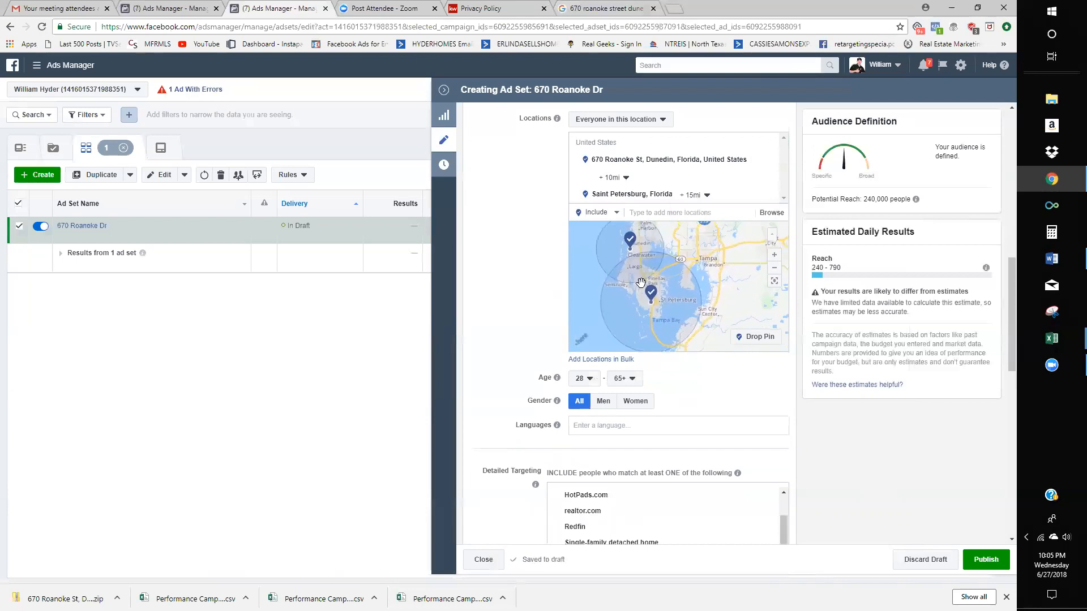
drag(686, 255, 672, 291)
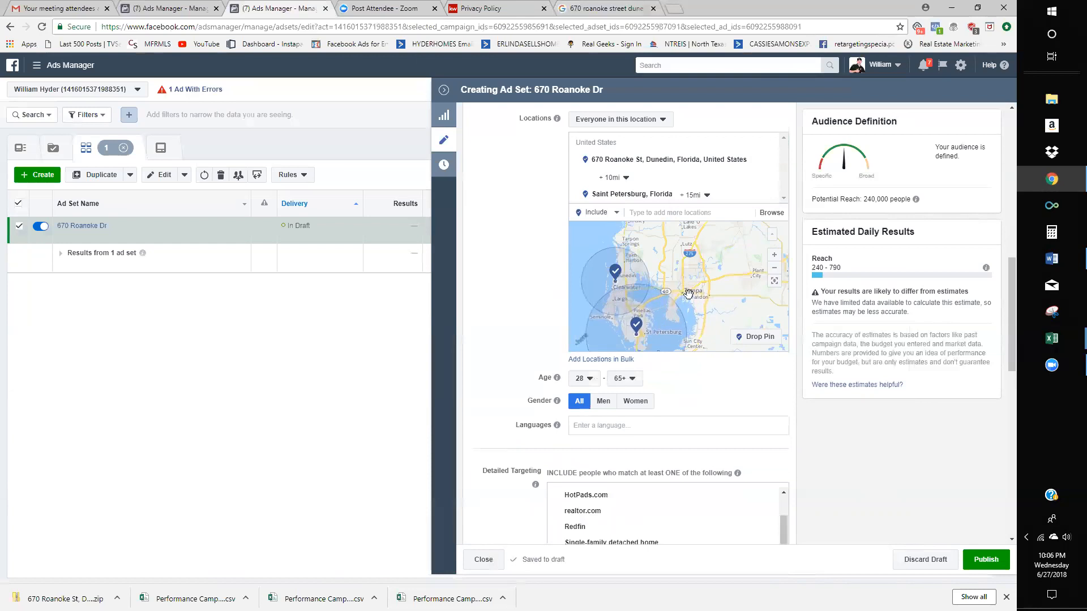
drag(639, 325, 633, 283)
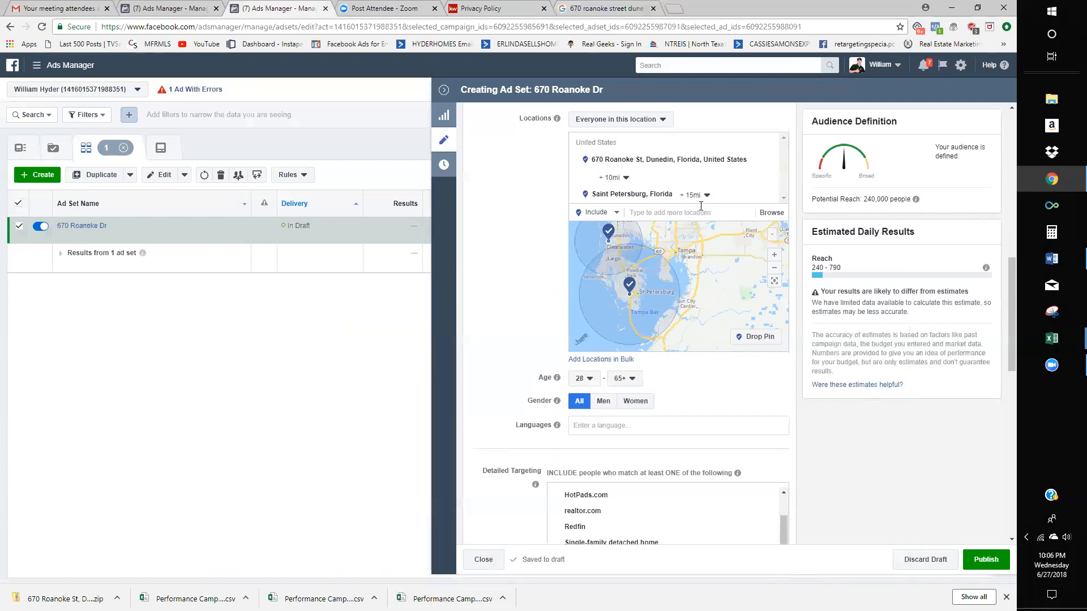
drag(638, 289, 640, 296)
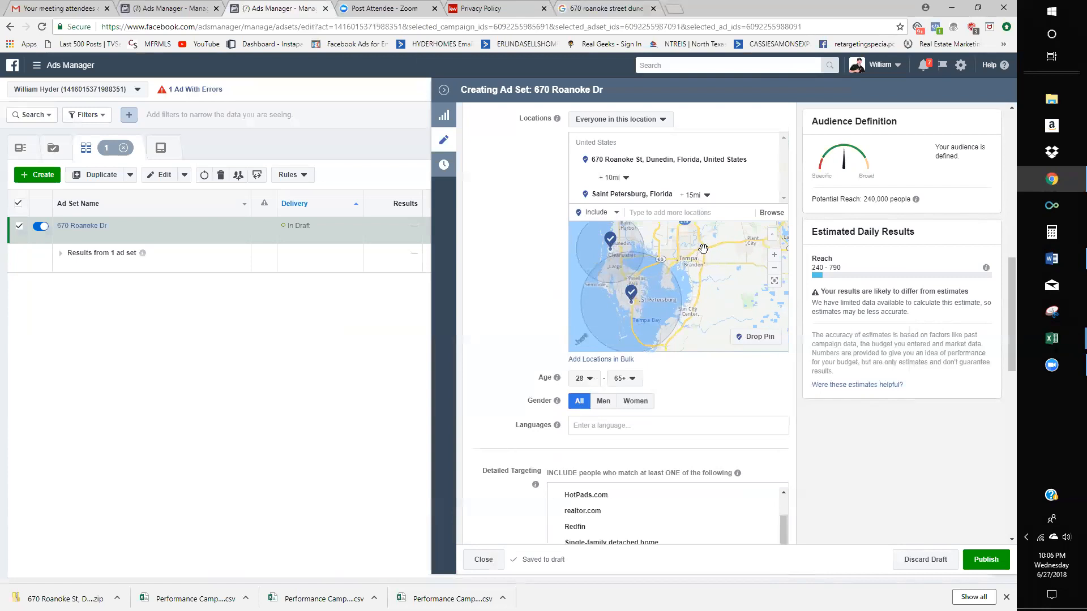
drag(703, 249, 693, 269)
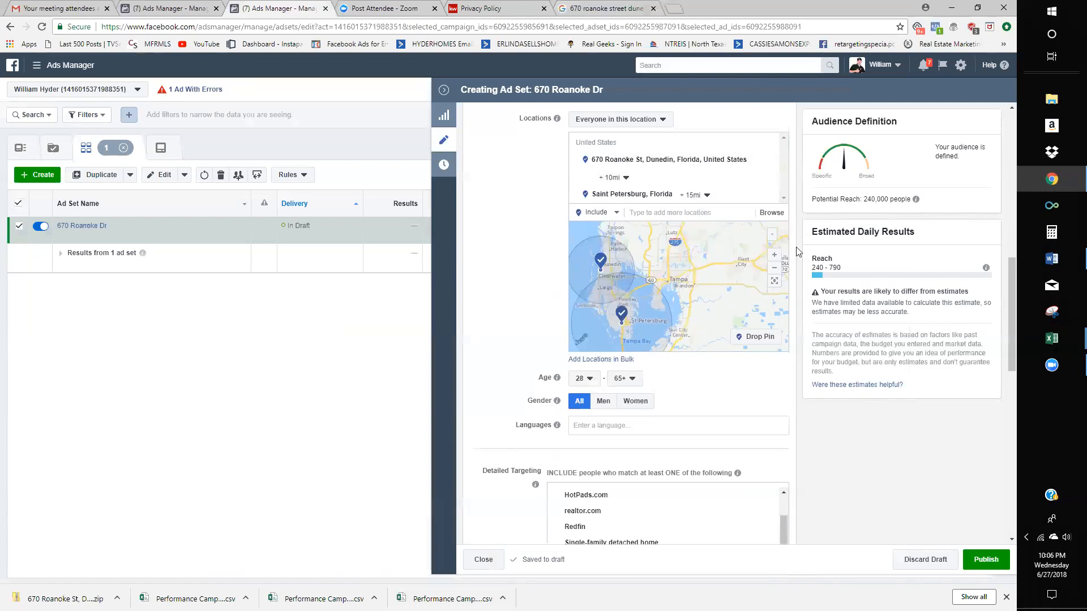
- Add 'Tampa, Florida, United States' at the default 25 mi radius and check its map pin
click(670, 211)
text(tampa)
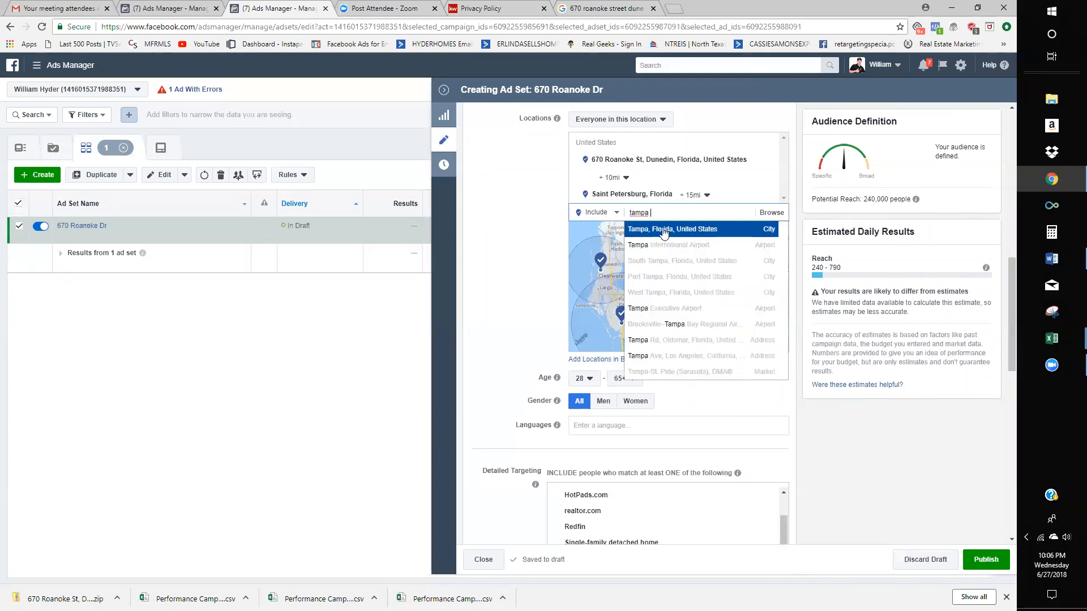
click(664, 231)
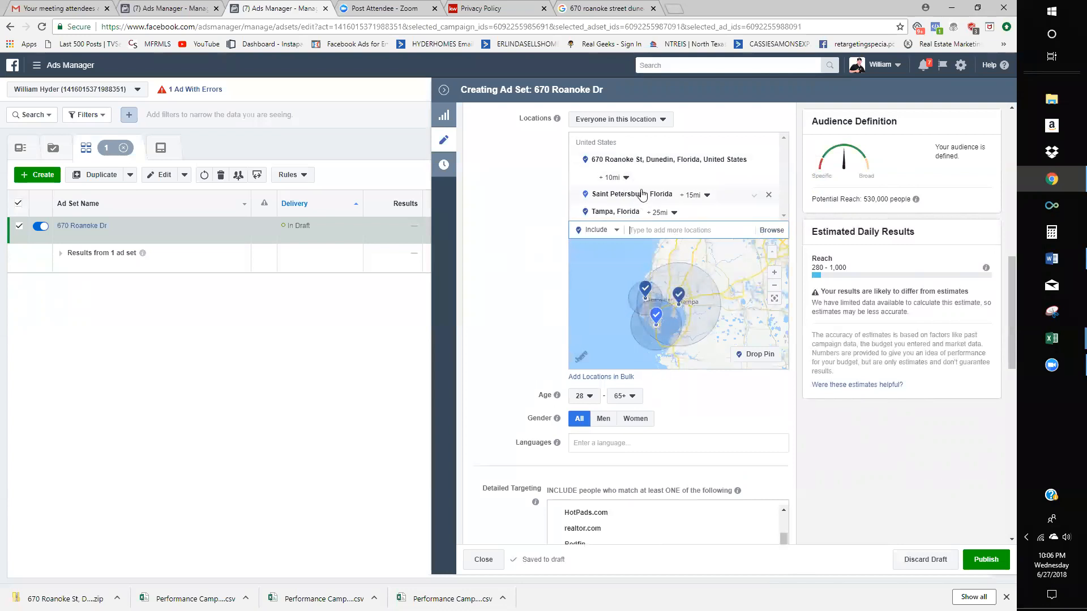
scroll(547, 275, down, 1)
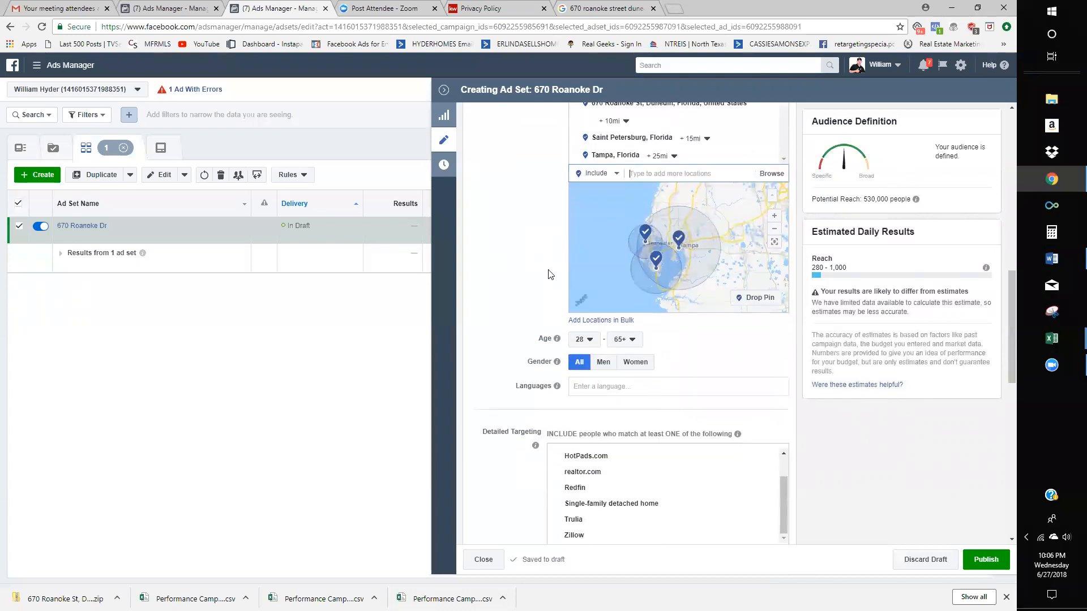
click(678, 238)
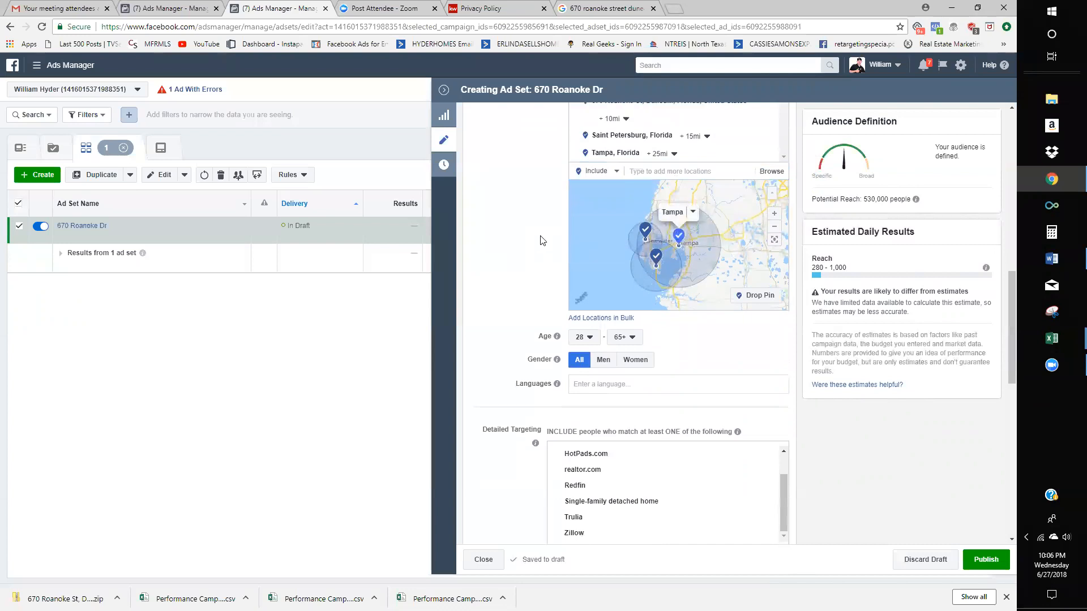
scroll(541, 241, down, 6)
scroll(600, 338, up, 4)
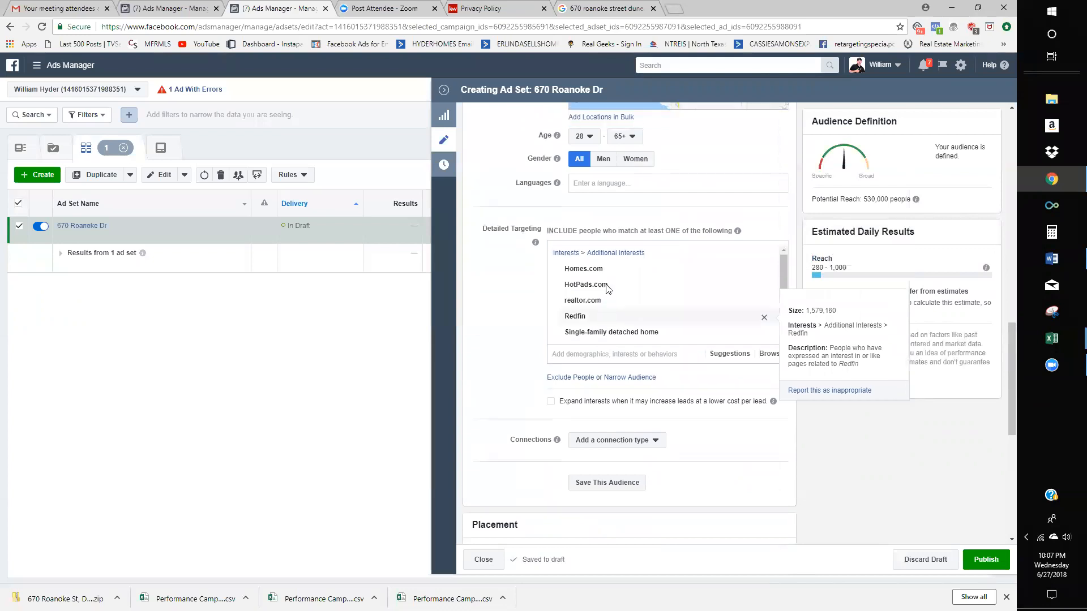
scroll(606, 288, up, 1)
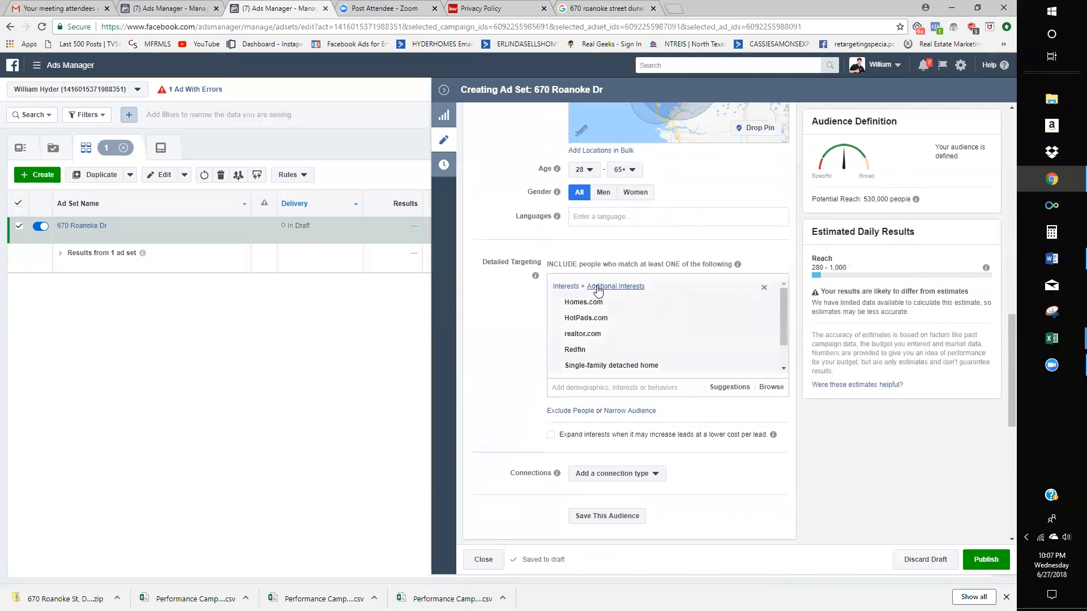
- Add the suggested interests Buying a House and New Home to detailed targeting
scroll(595, 300, down, 1)
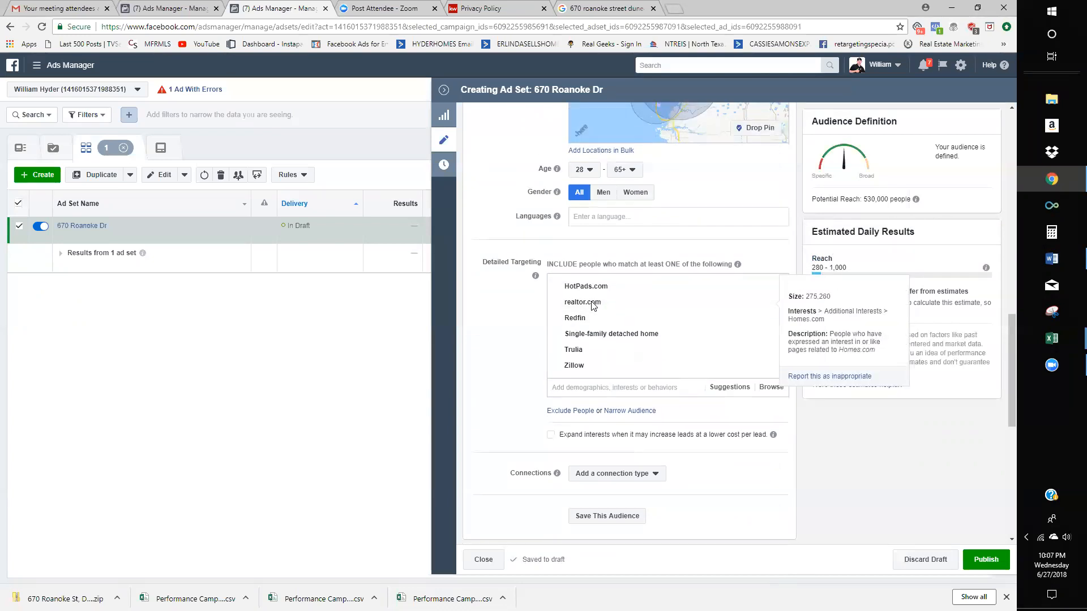
scroll(593, 305, down, 1)
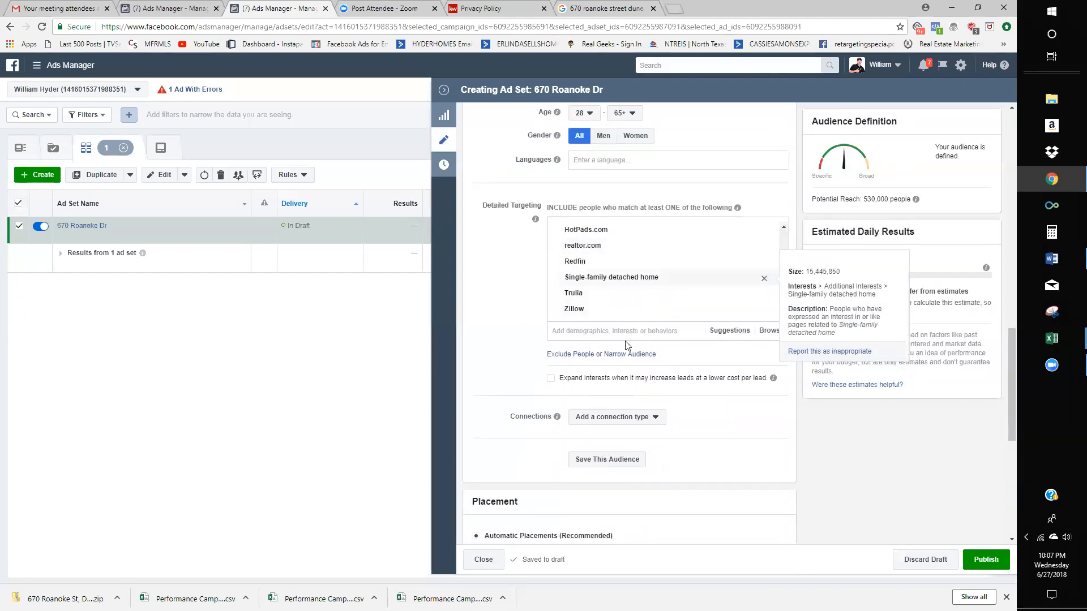
click(745, 334)
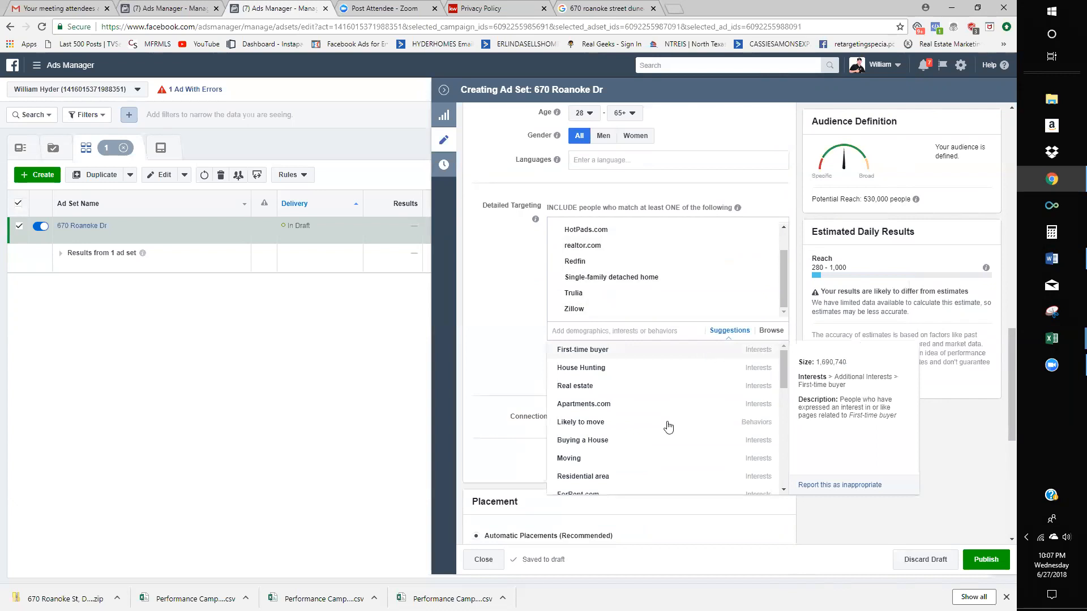
scroll(593, 440, down, 1)
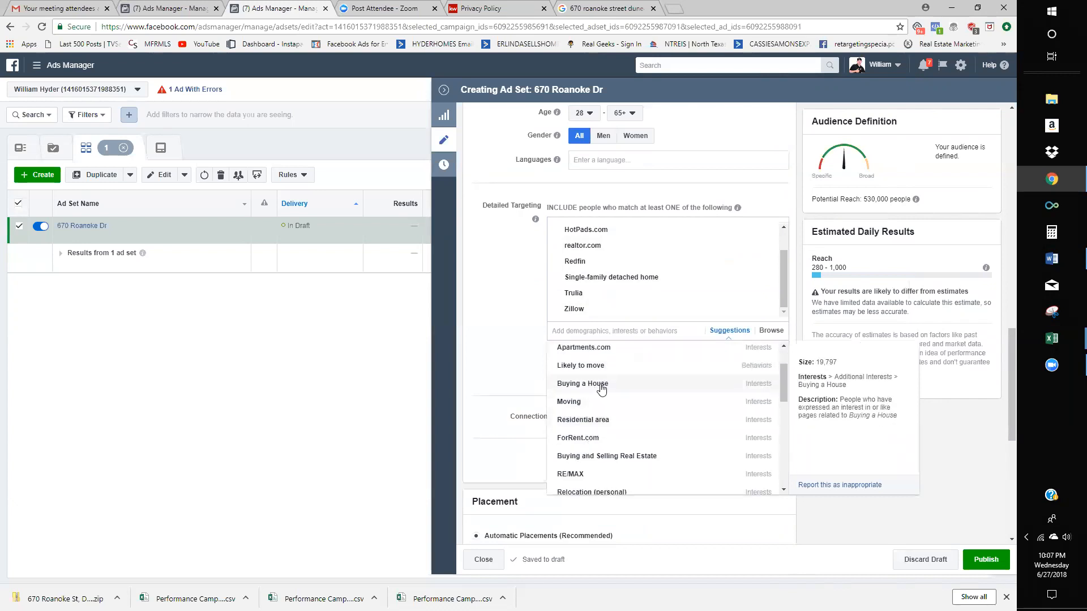
click(601, 385)
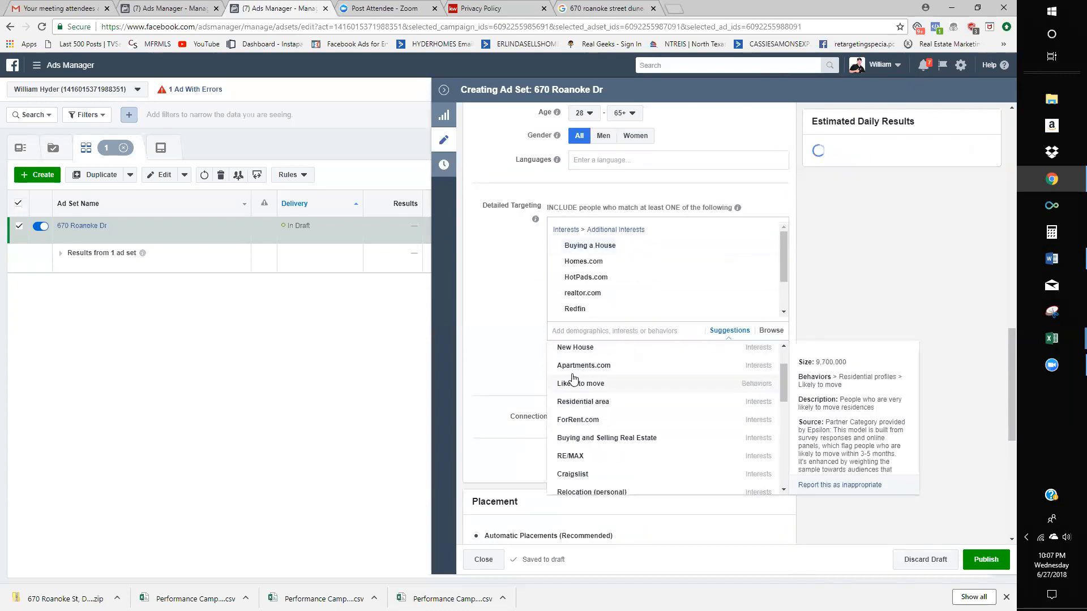
scroll(687, 377, down, 4)
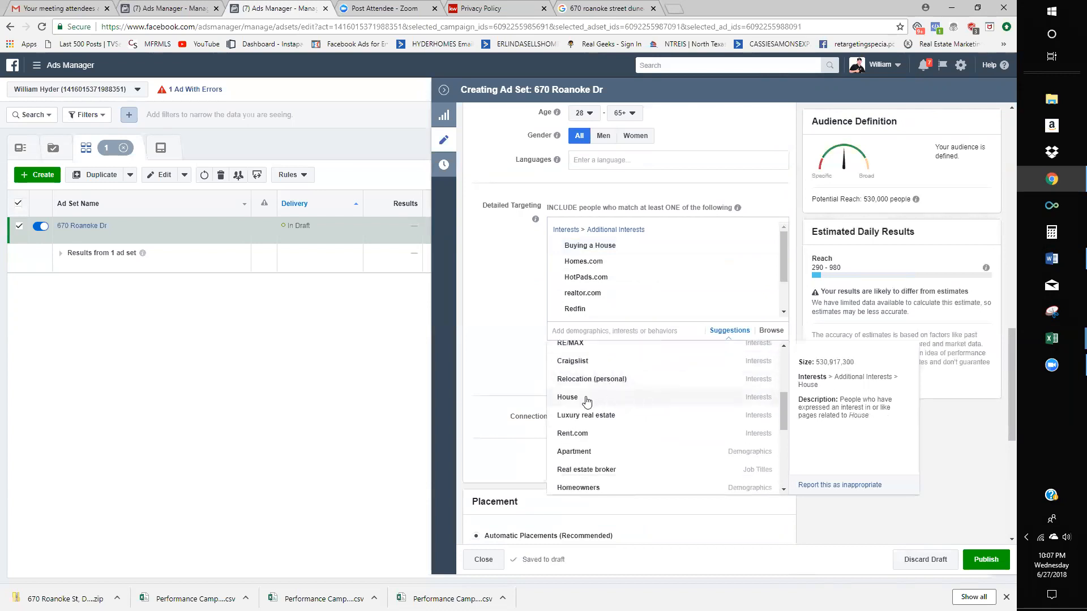
scroll(727, 407, down, 2)
scroll(634, 397, down, 1)
scroll(634, 396, up, 2)
scroll(635, 408, down, 1)
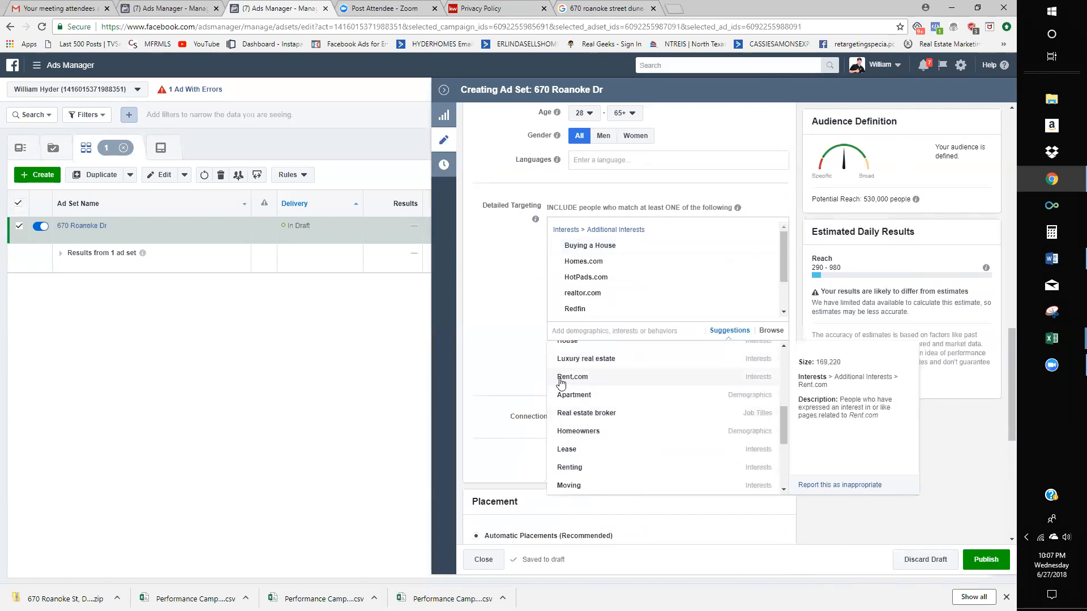
scroll(671, 434, down, 1)
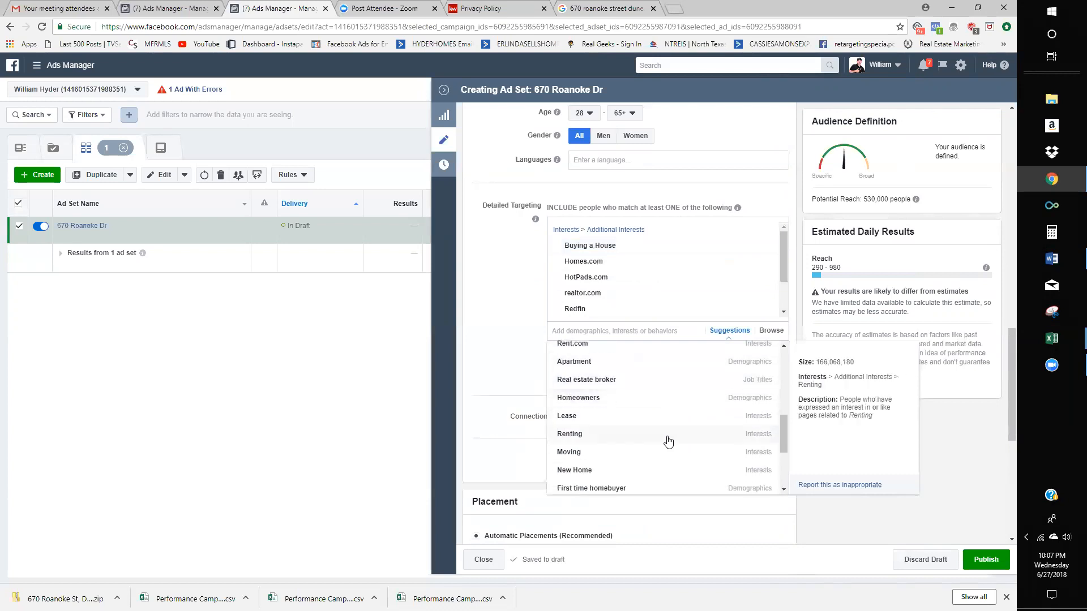
click(584, 450)
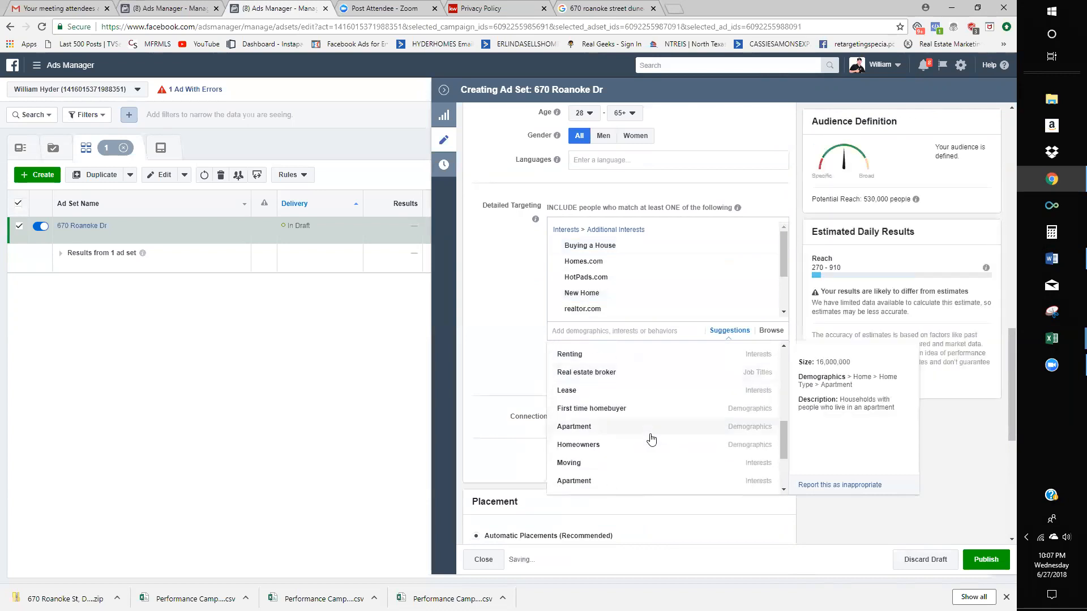
- Add the For sale by owner interest and close the suggestions list
scroll(651, 440, down, 1)
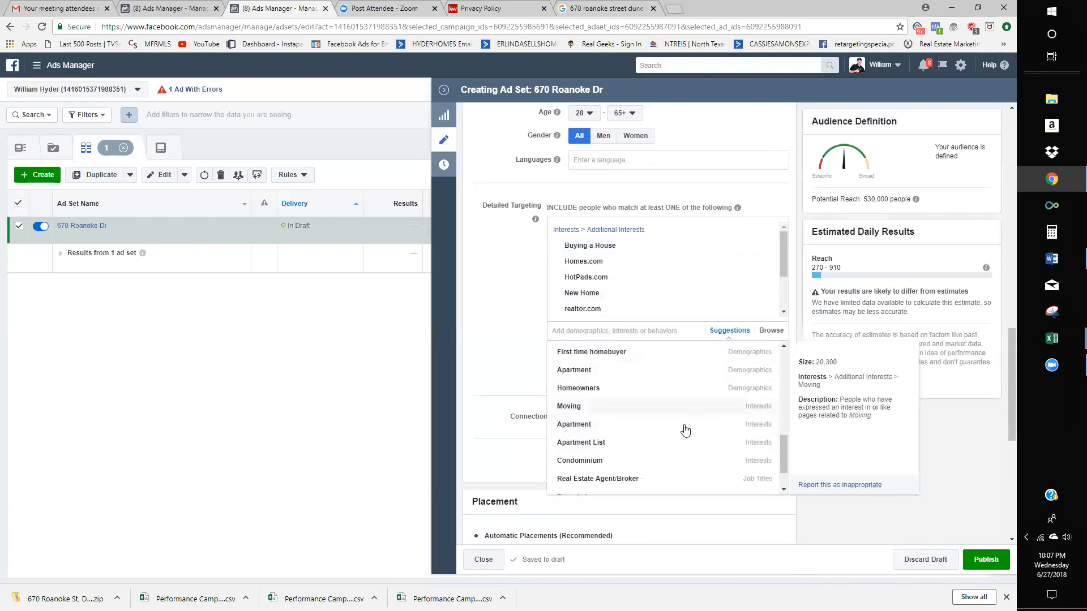
scroll(695, 451, down, 2)
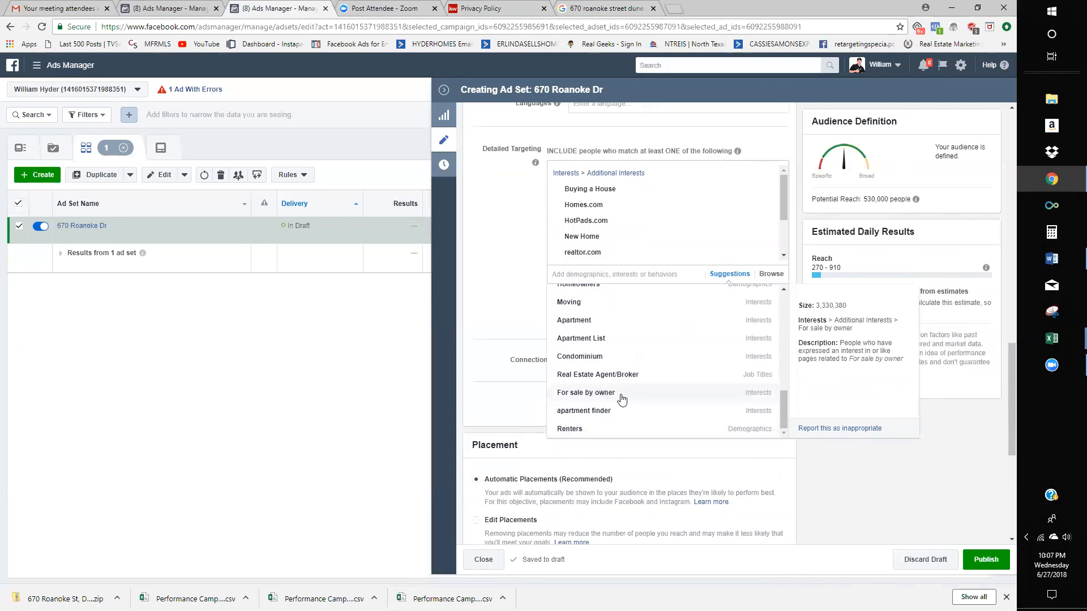
click(579, 397)
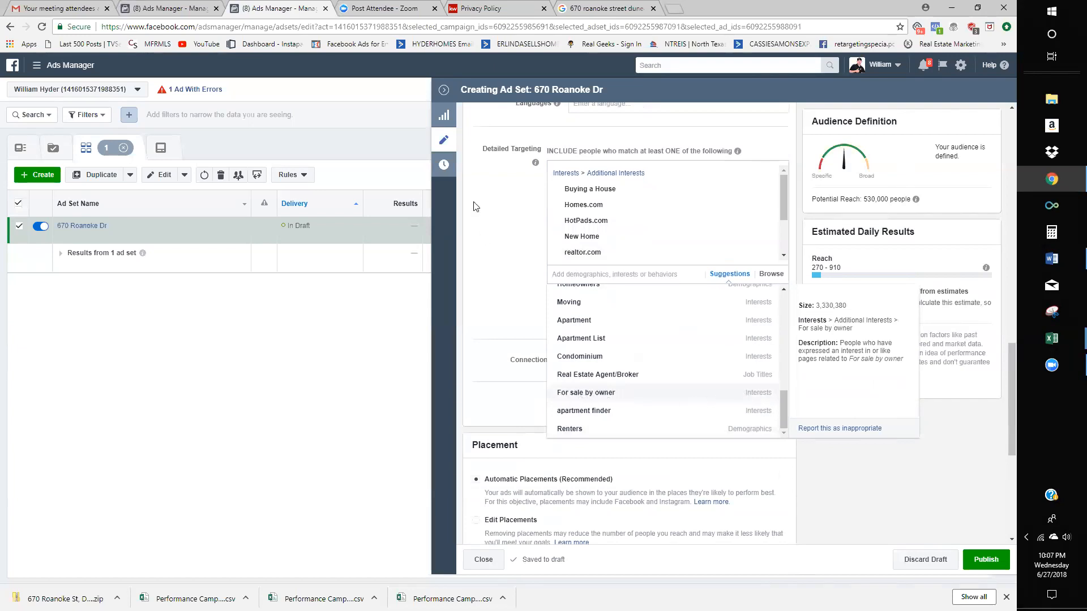
click(511, 304)
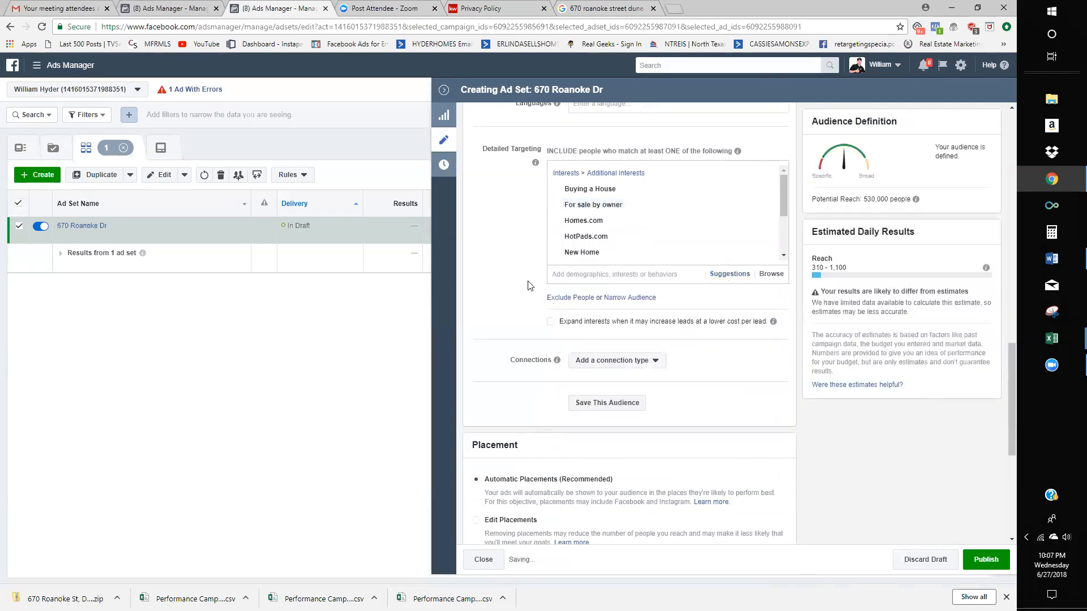
scroll(604, 340, up, 3)
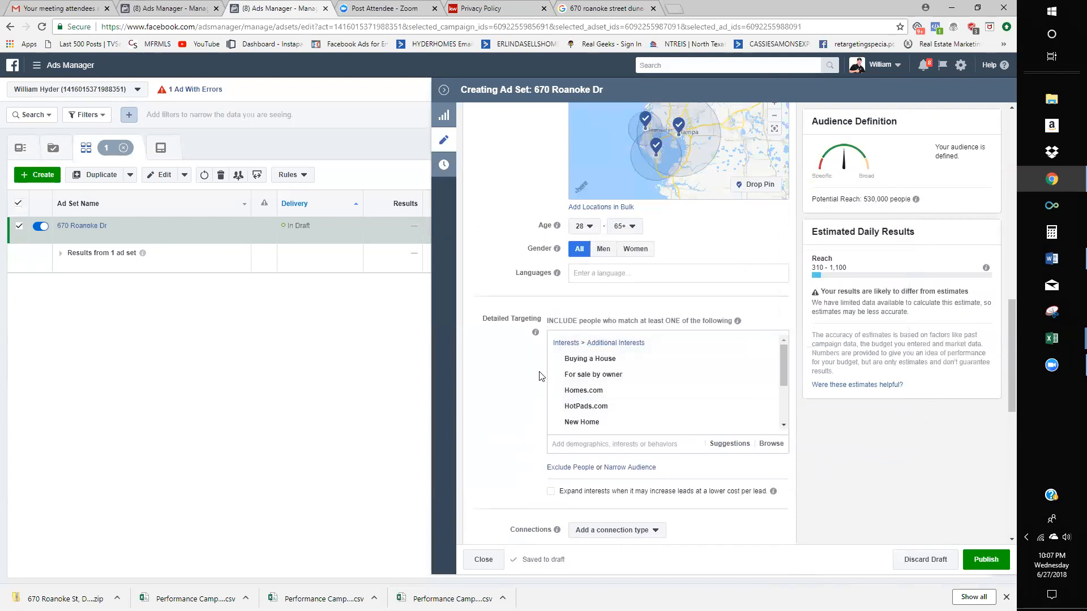
scroll(541, 377, down, 2)
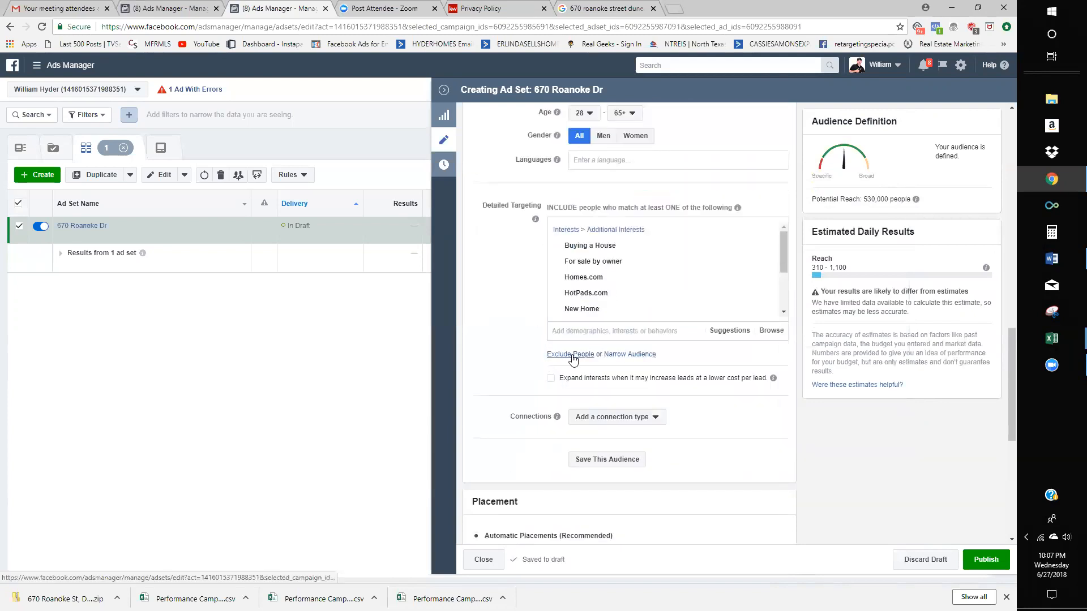
- Start an exclusion list and search it for licensed realtors
click(571, 355)
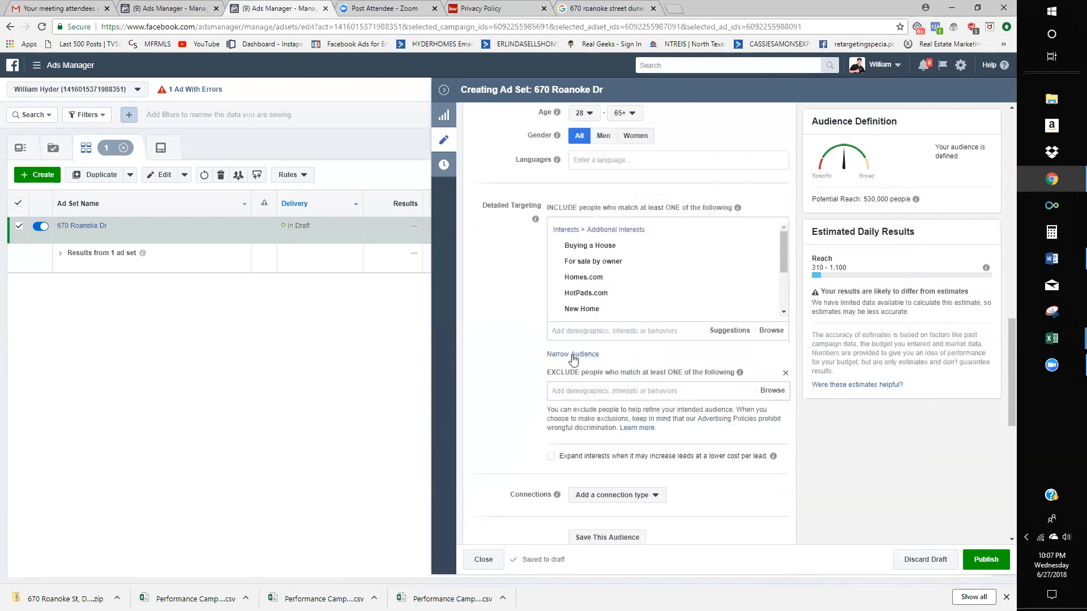
click(609, 389)
text(Realtors)
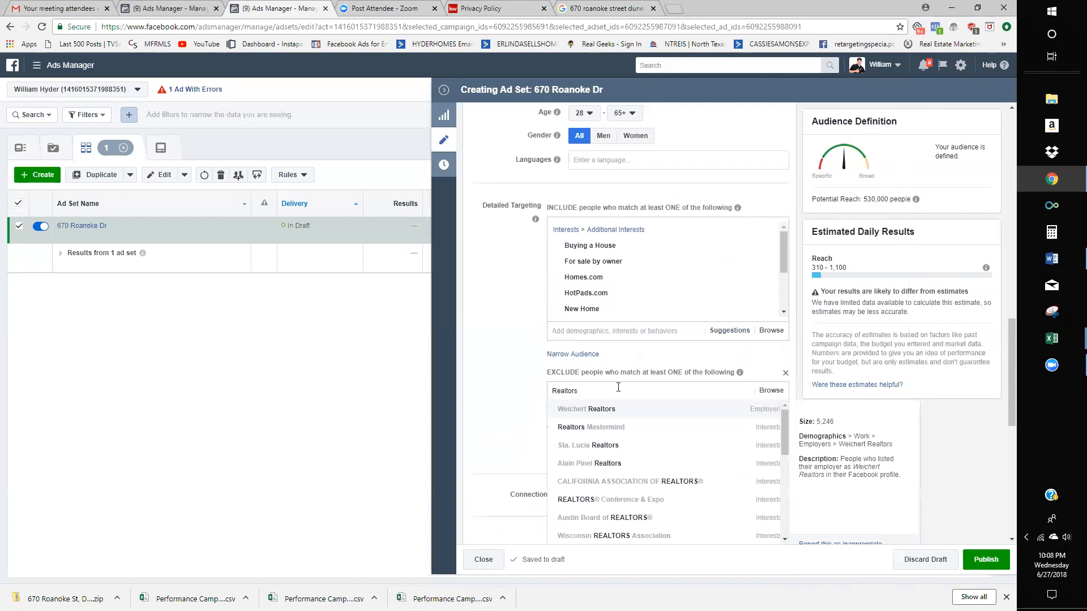
key(BackSpace)
key(BackSpace)
key(BackSpace)
text(L)
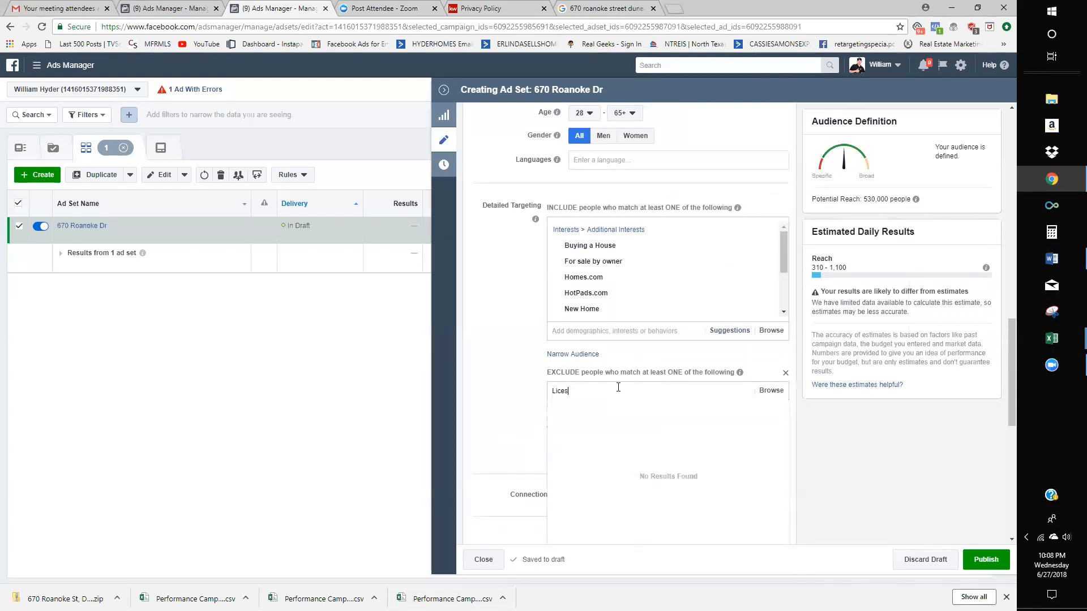
text(icensed)
key(BackSpace)
key(BackSpace)
key(BackSpace)
key(BackSpace)
text(nsed Reatro)
key(BackSpace)
text(tors)
- Exclude the Real Estate Assistant and Realtor job titles, then search for licensed real estate
triple_click(613, 391)
text(real estate assistant)
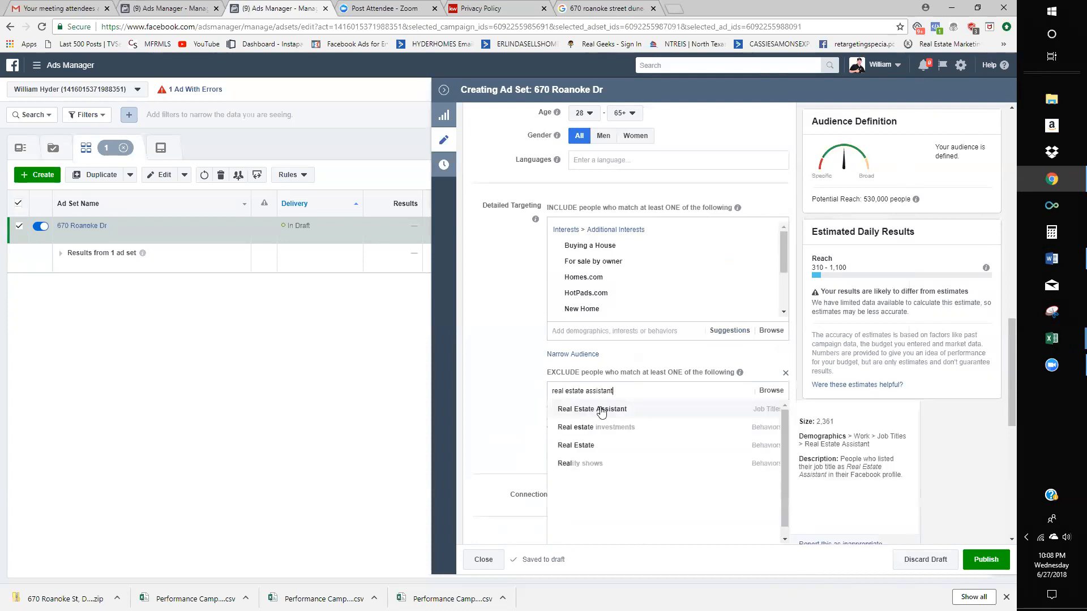
click(601, 411)
text(realtor)
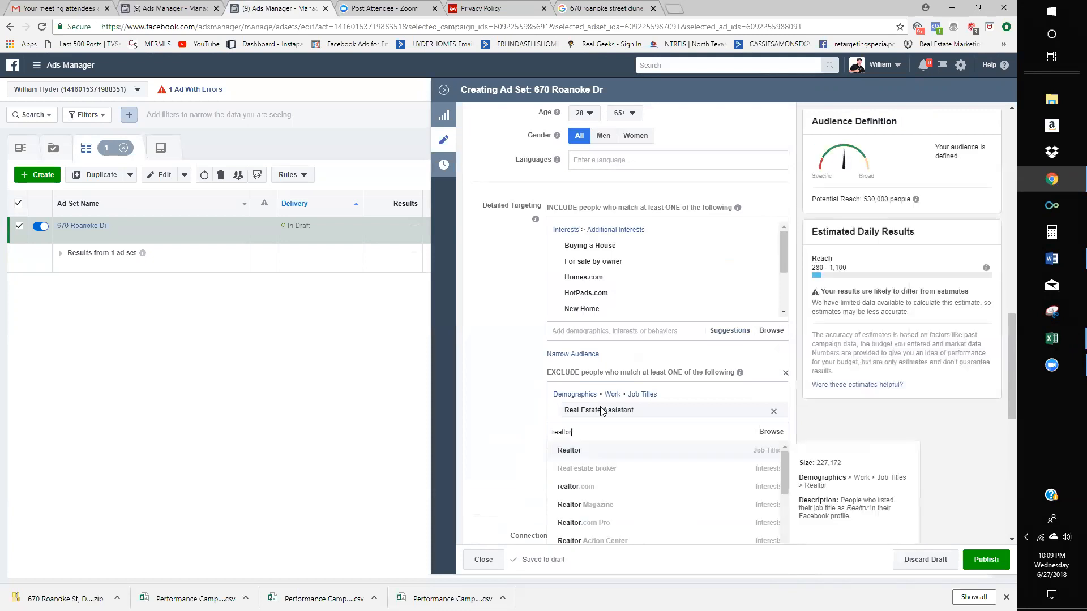
click(570, 451)
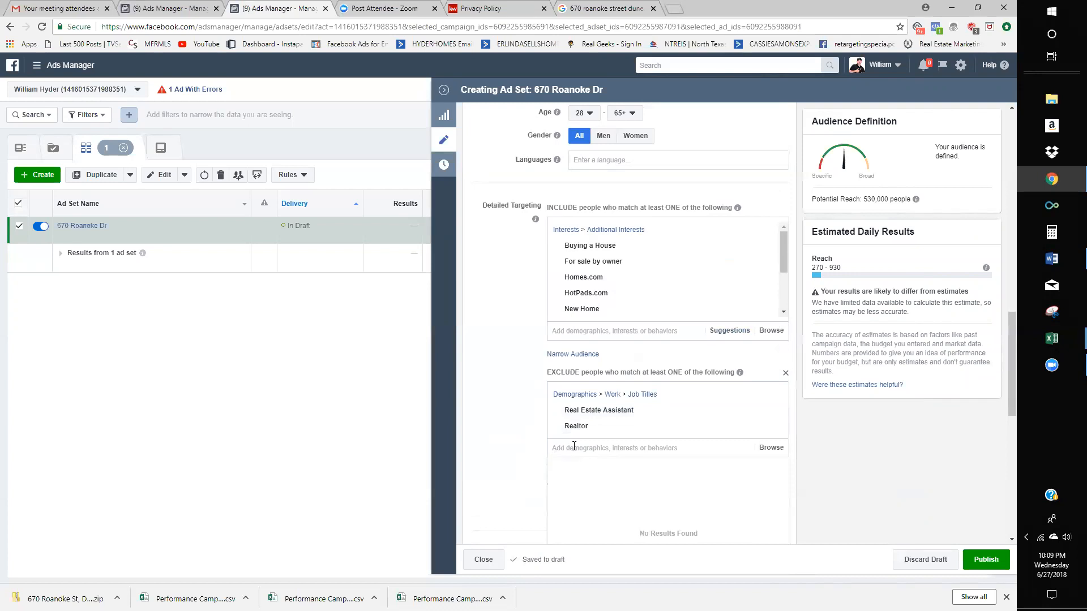
text(licensed rea)
text(les)
text(esta)
text(te)
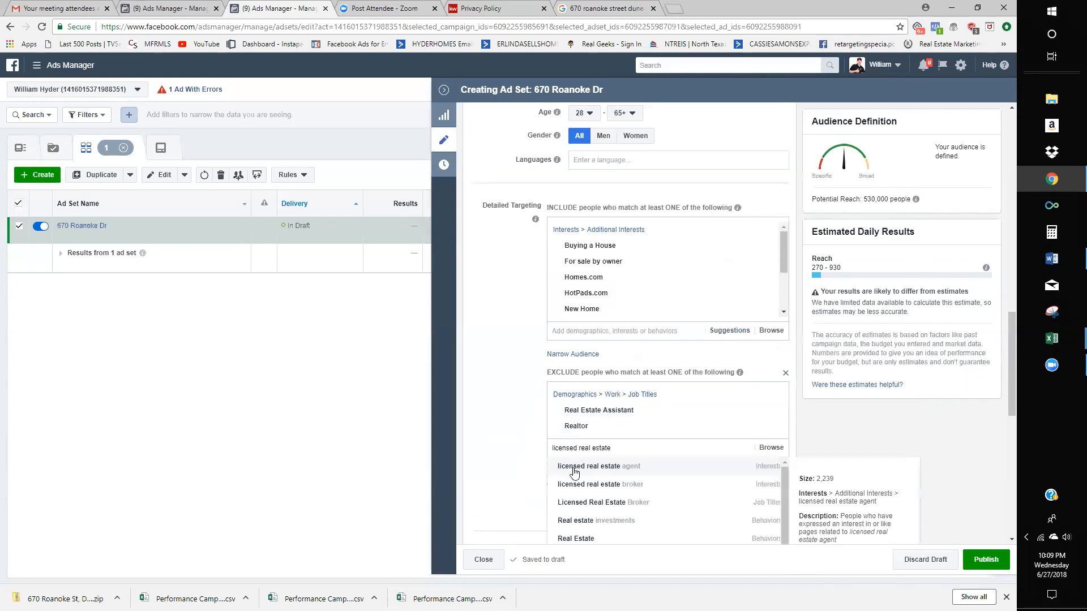
- Add and then remove the licensed real estate agent exclusion
click(574, 470)
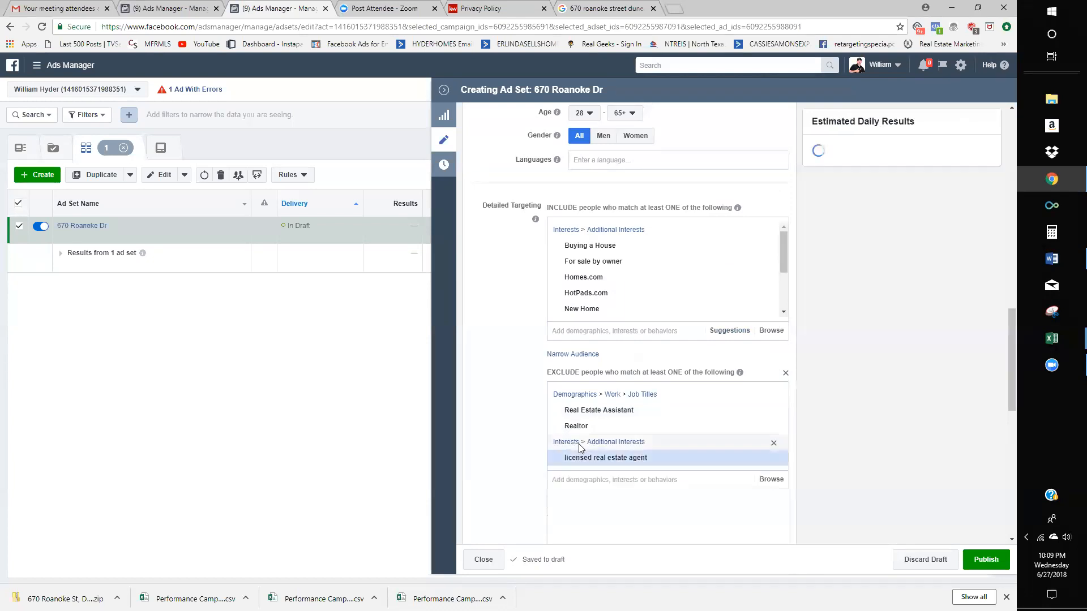
click(774, 443)
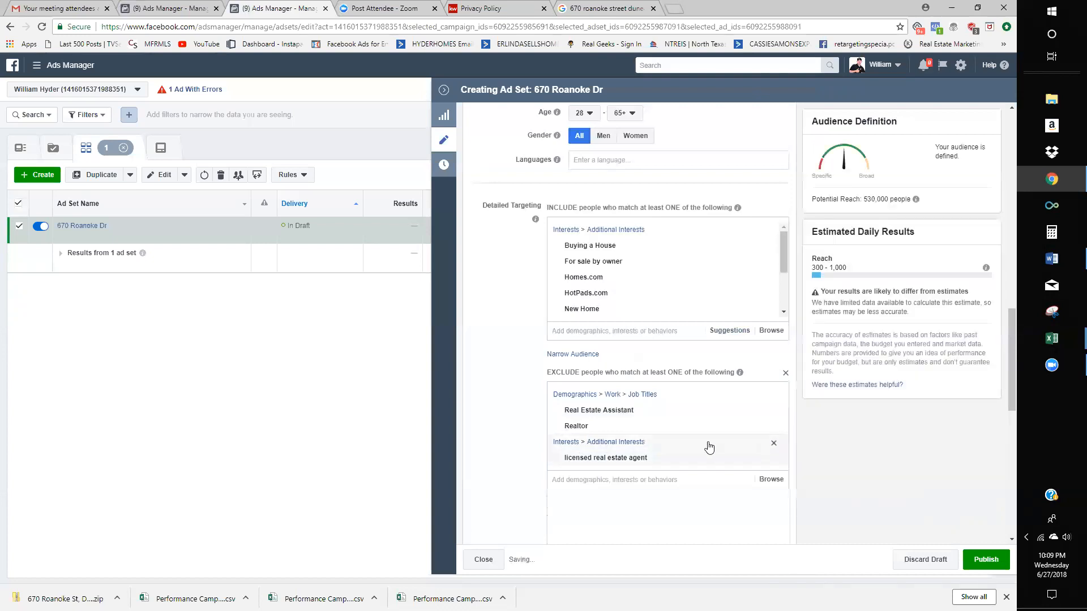
click(636, 447)
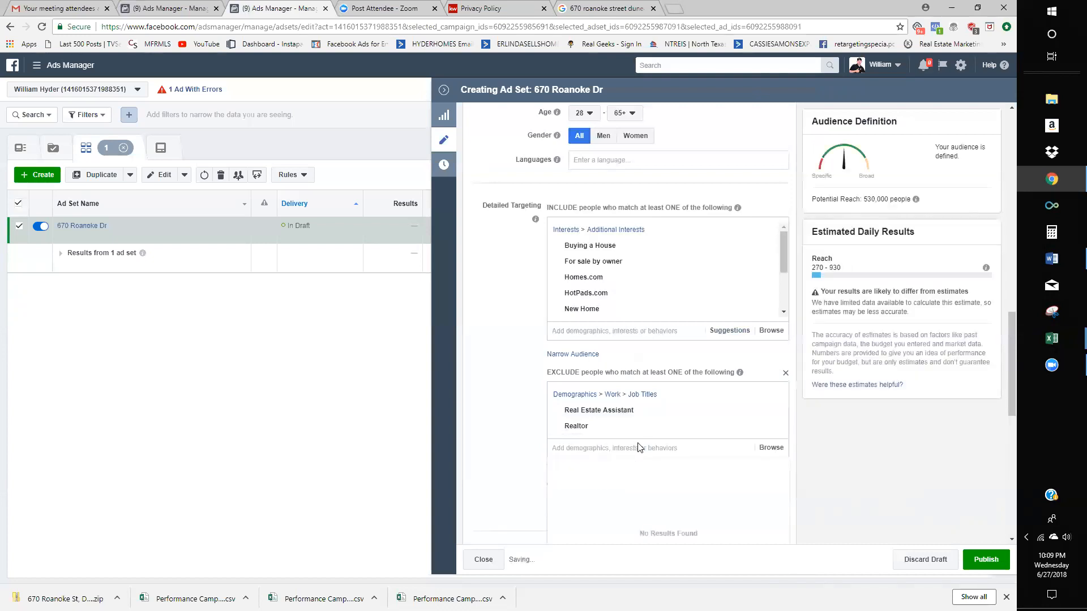
text(li)
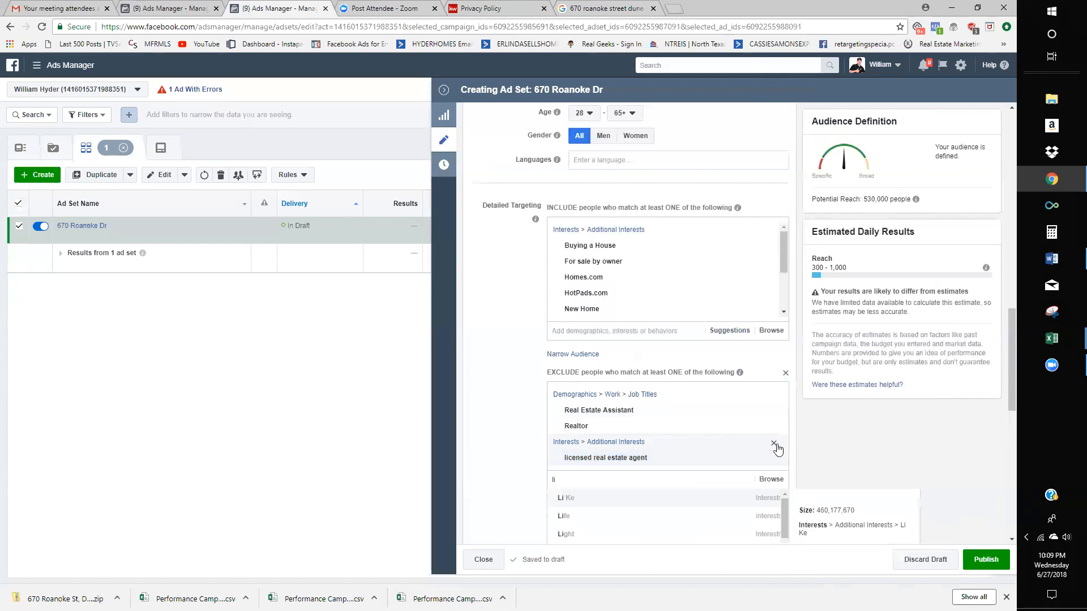
click(774, 444)
- Exclude the Real estate broker job title, bringing estimated daily reach to 200–1,200
key(BackSpace)
key(BackSpace)
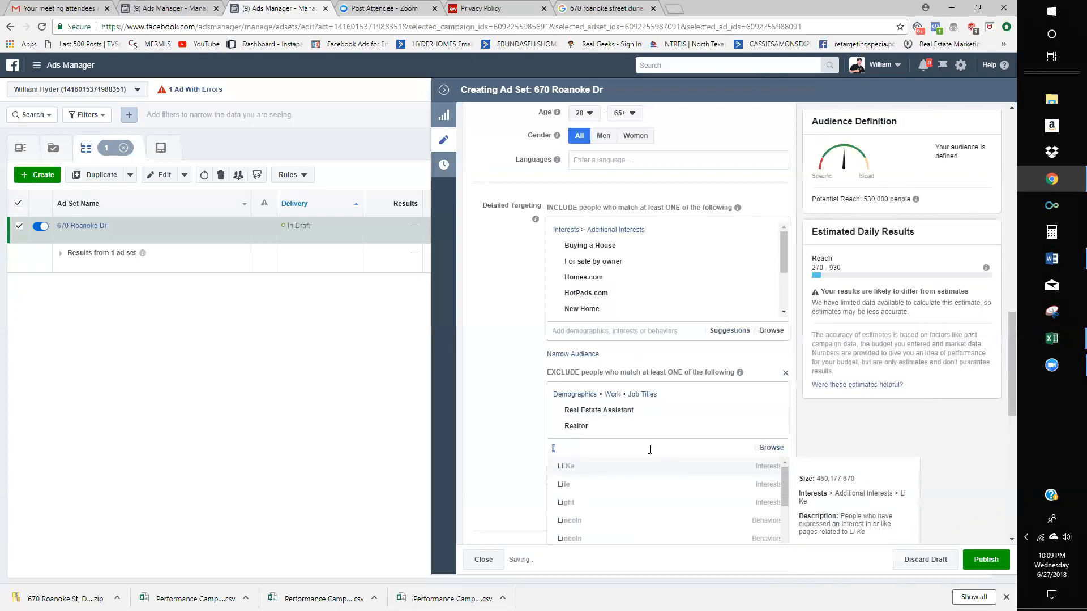
text(lice)
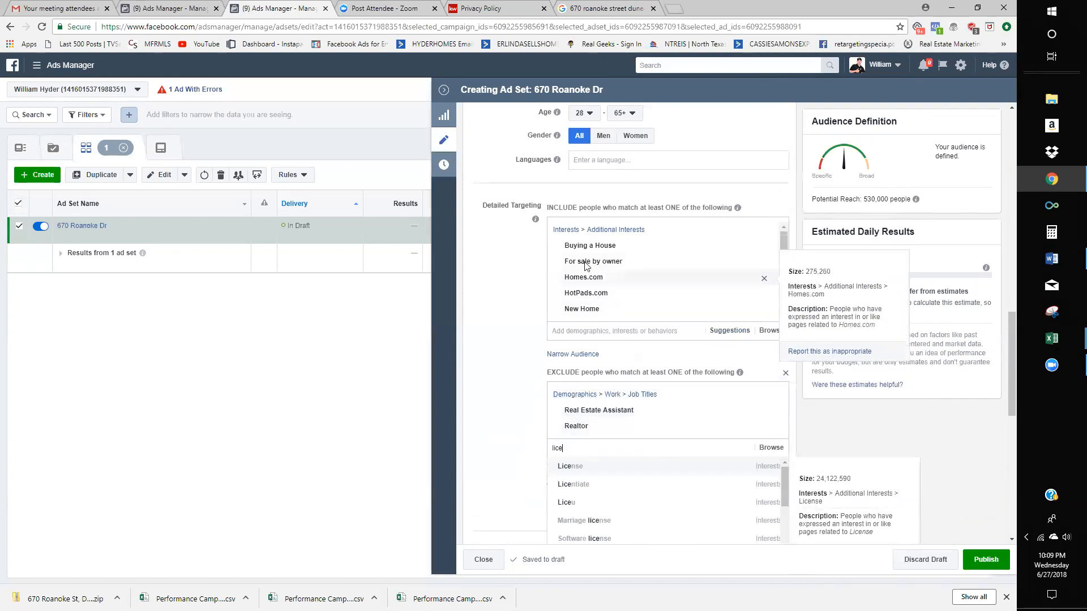
scroll(495, 352, down, 2)
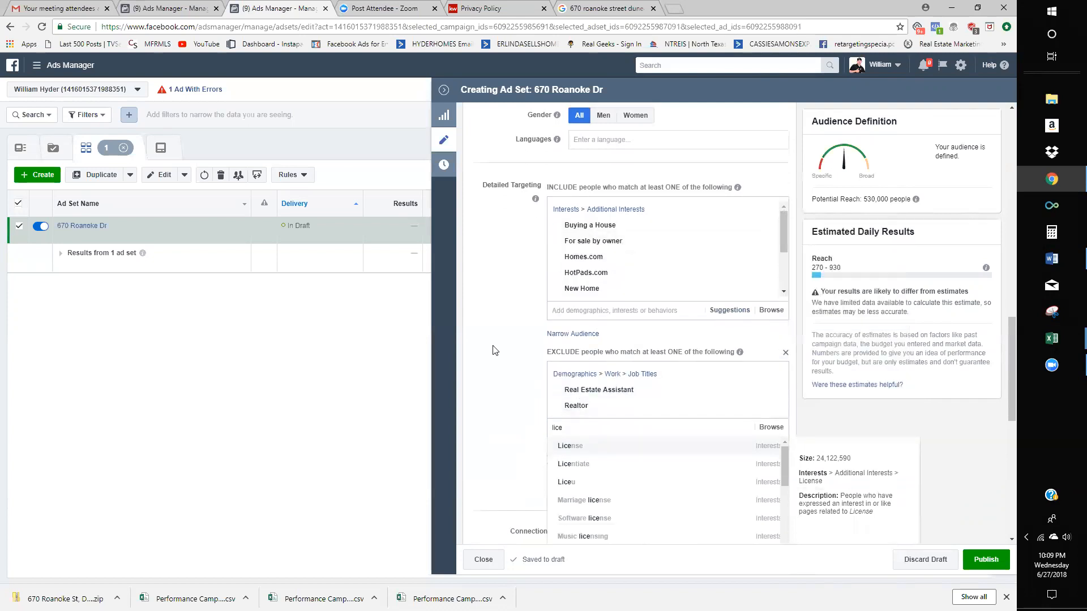
text(nsed real)
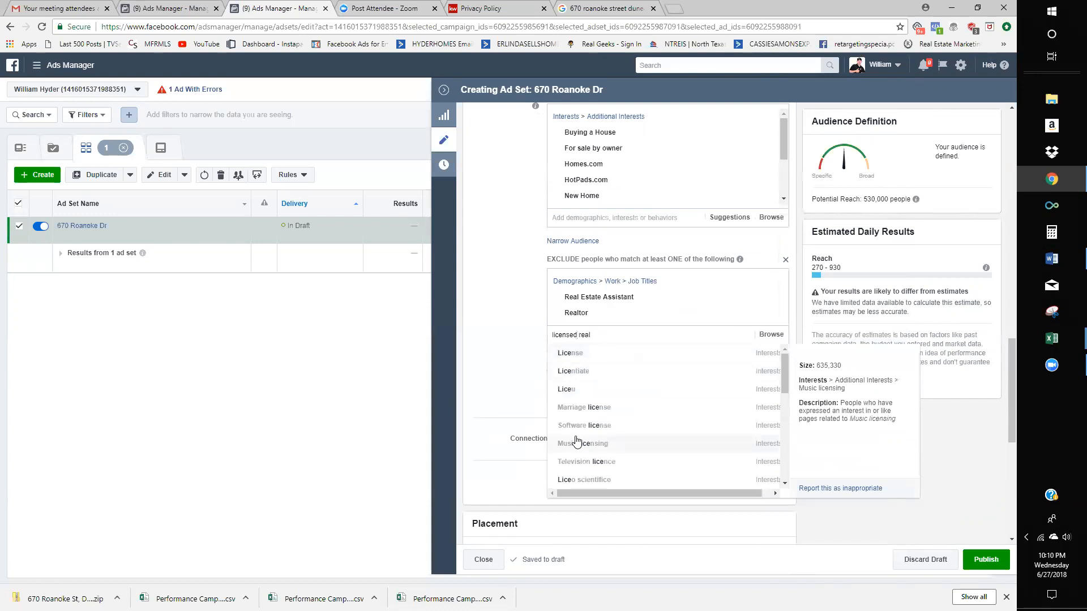
text( eesaate agent)
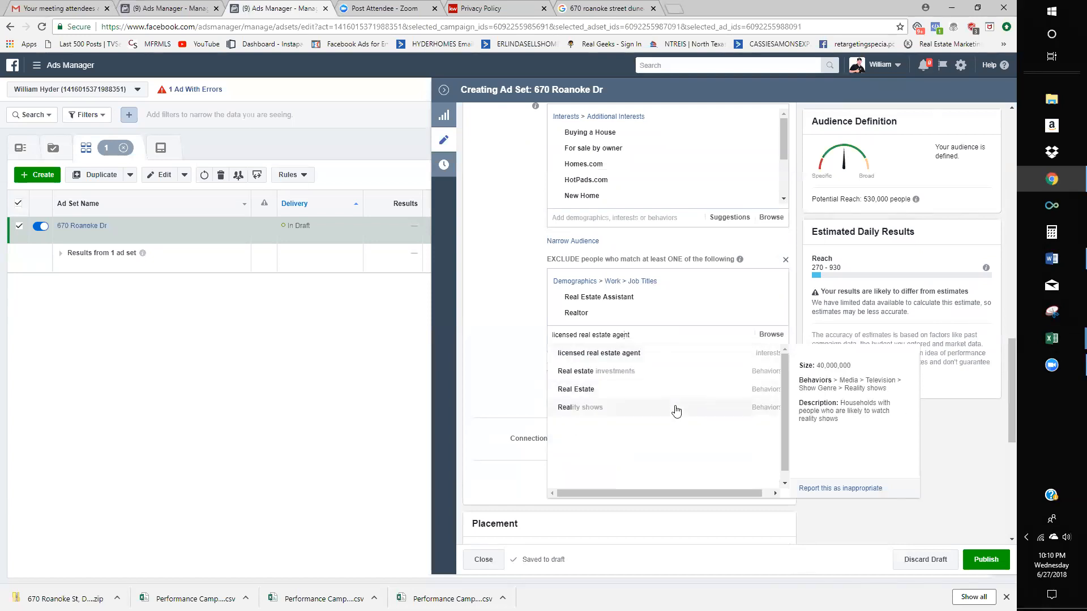
key(BackSpace)
key(BackSpace)
key(BackSpace)
key(BackSpace)
key(BackSpace)
key(BackSpace)
key(BackSpace)
key(BackSpace)
key(BackSpace)
key(BackSpace)
key(BackSpace)
key(BackSpace)
key(BackSpace)
key(BackSpace)
key(BackSpace)
key(BackSpace)
key(BackSpace)
key(BackSpace)
key(BackSpace)
key(BackSpace)
text(real )
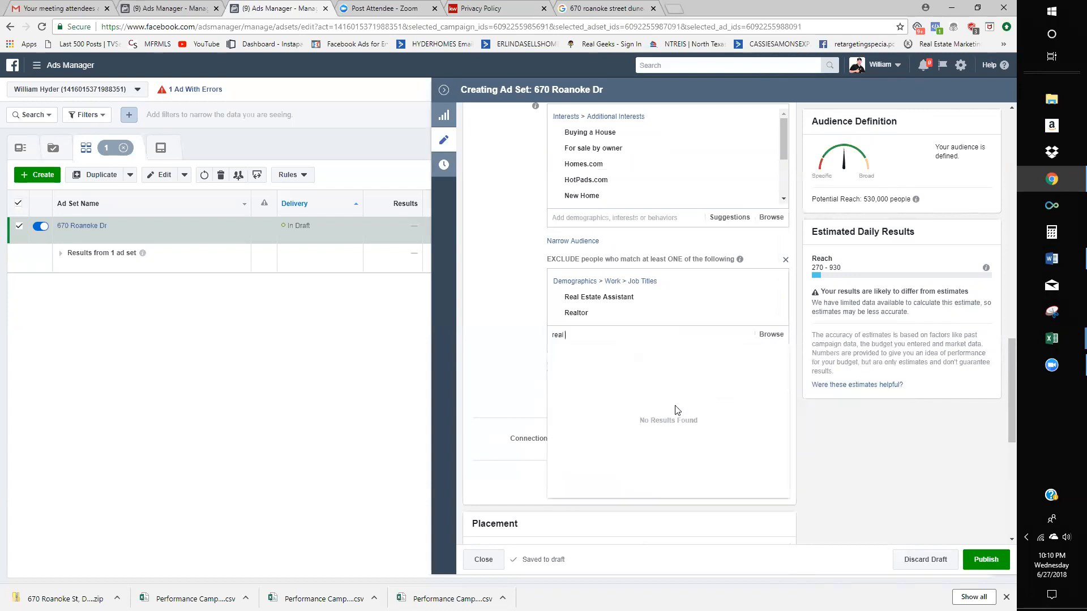
text(estate broker)
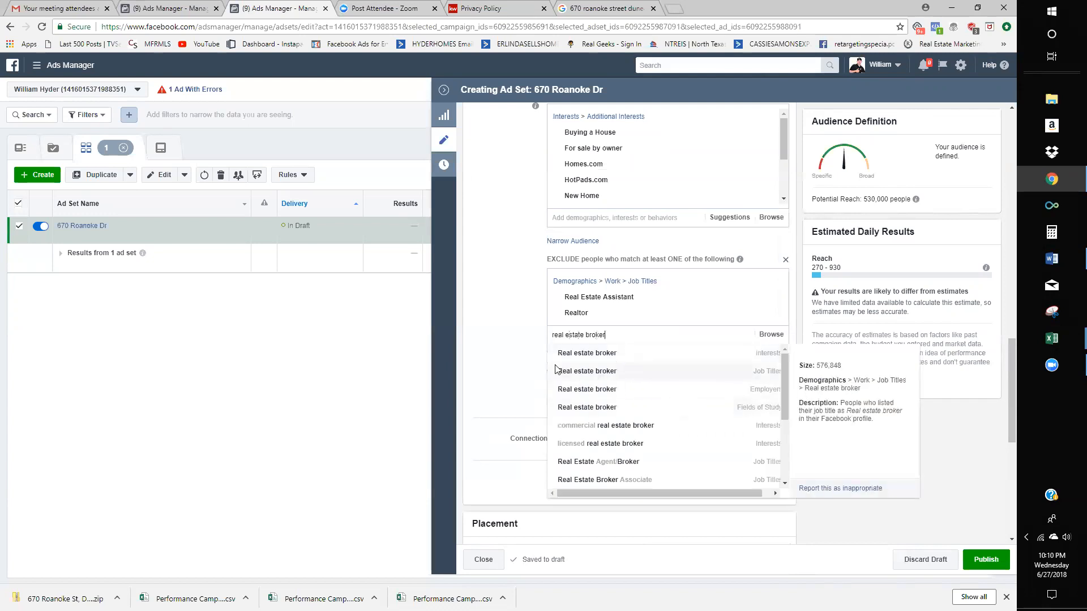
click(558, 371)
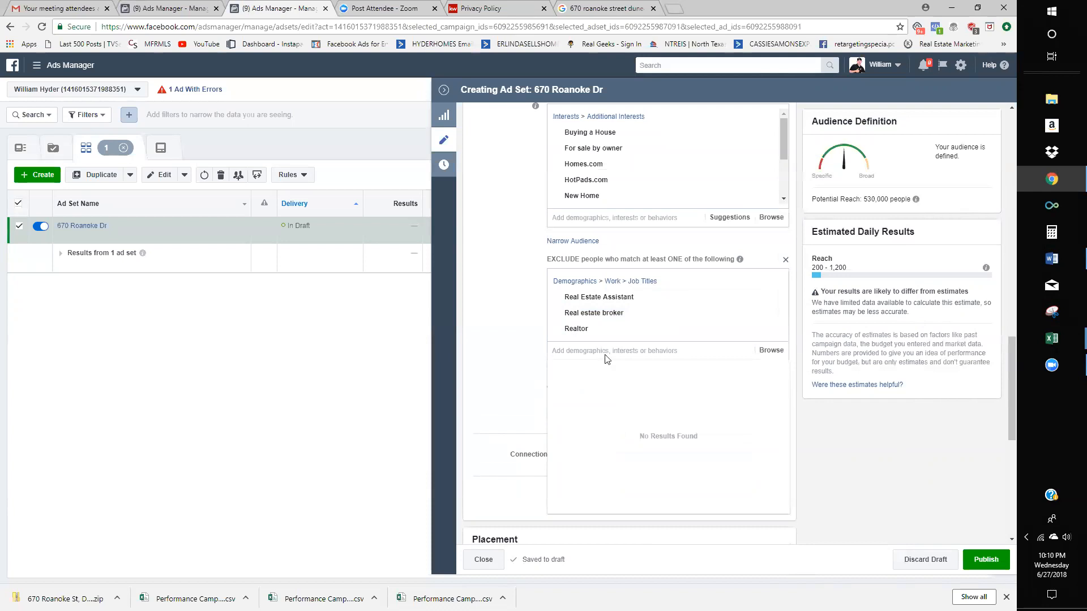
mouse_move(577, 328)
mouse_move(604, 305)
- Save the current targeting as a new audience named 'Tampa Home Buyers'
click(501, 292)
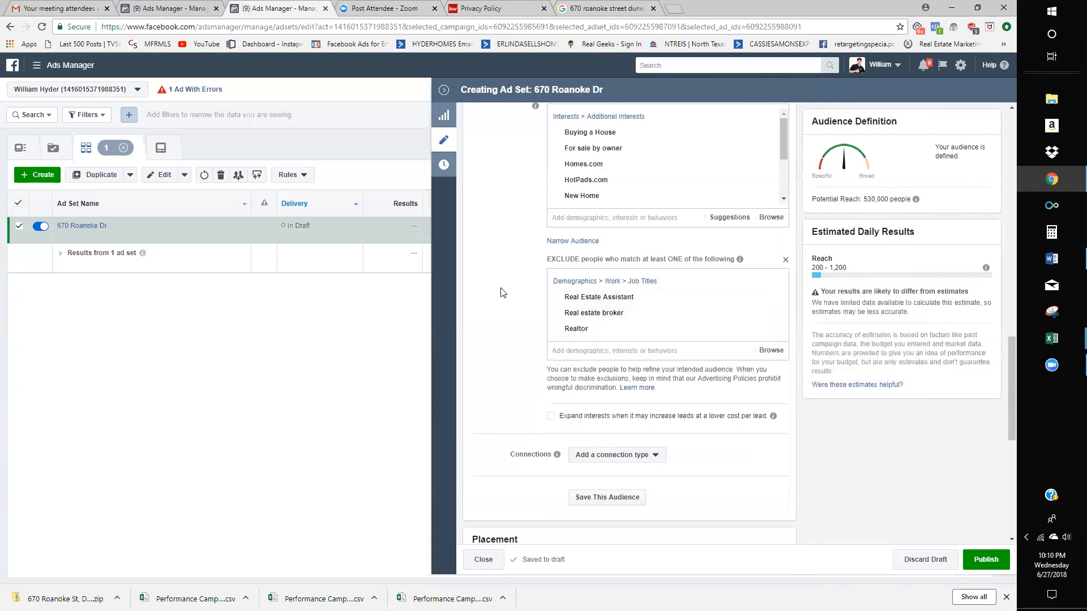
scroll(516, 328, down, 3)
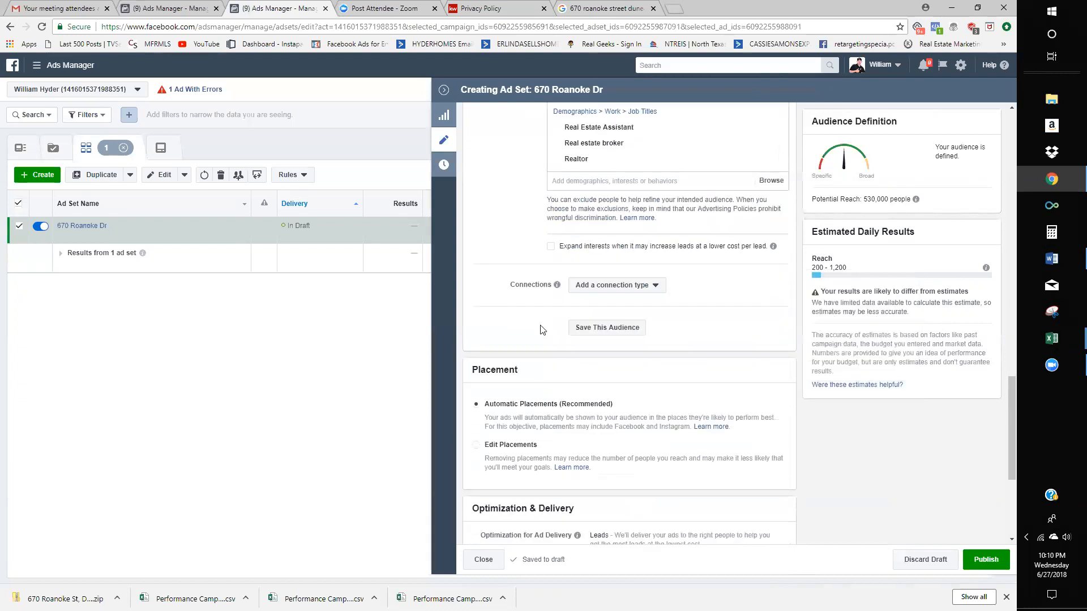
click(625, 338)
triple_click(501, 216)
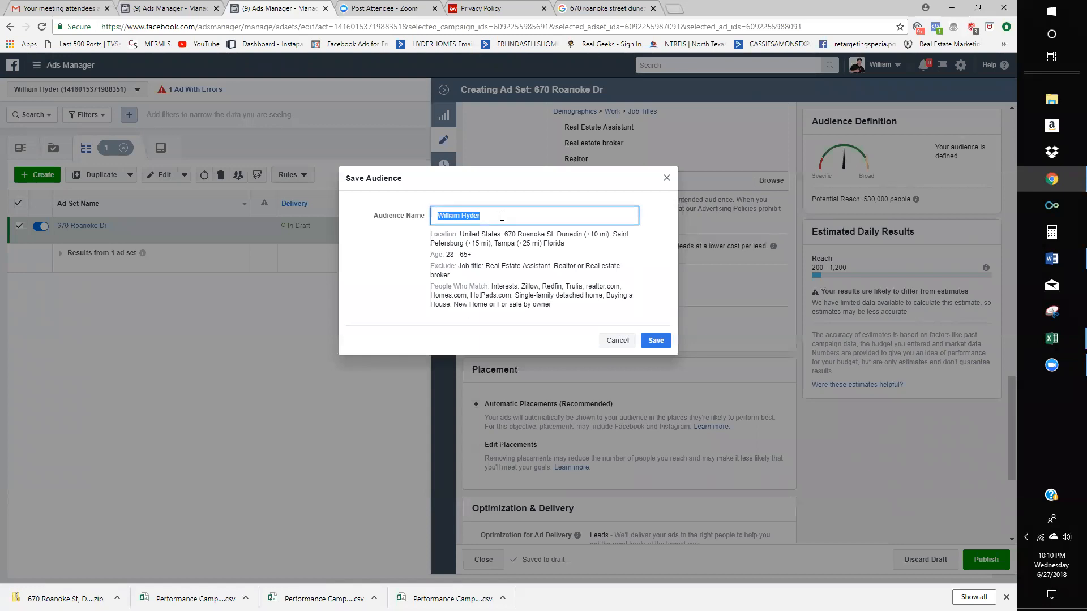
text(Tampa Home Buyer)
key(ctrl+a)
click(654, 340)
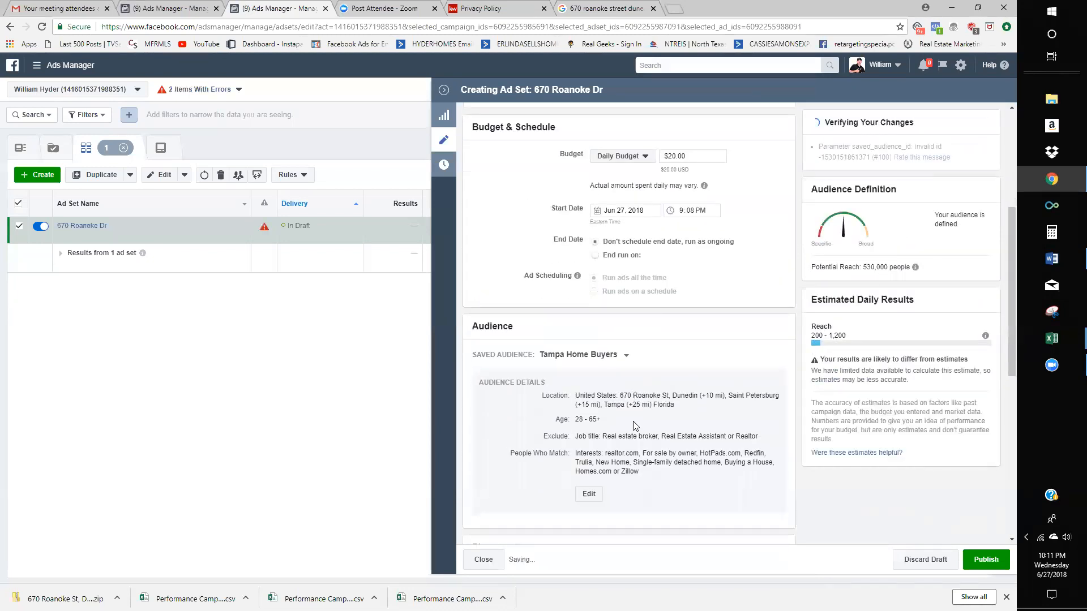
click(628, 331)
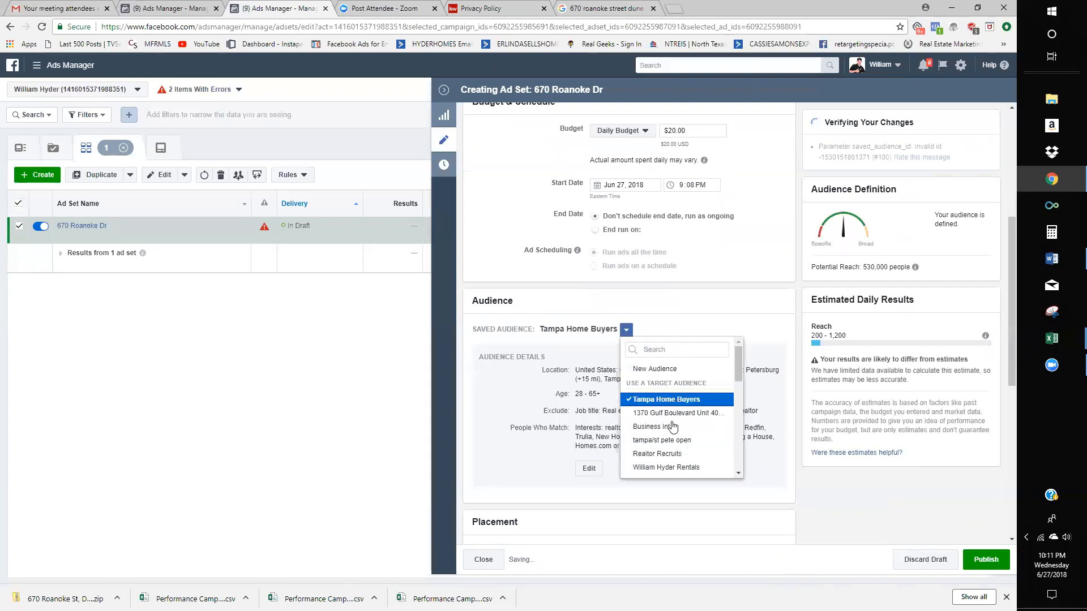
scroll(673, 426, down, 10)
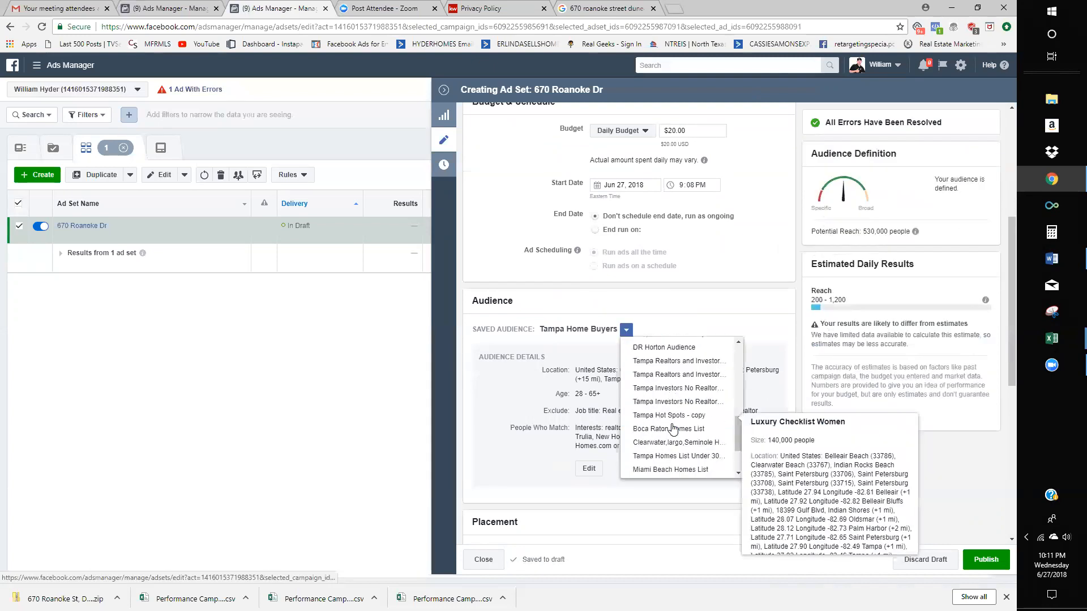
scroll(674, 419, up, 5)
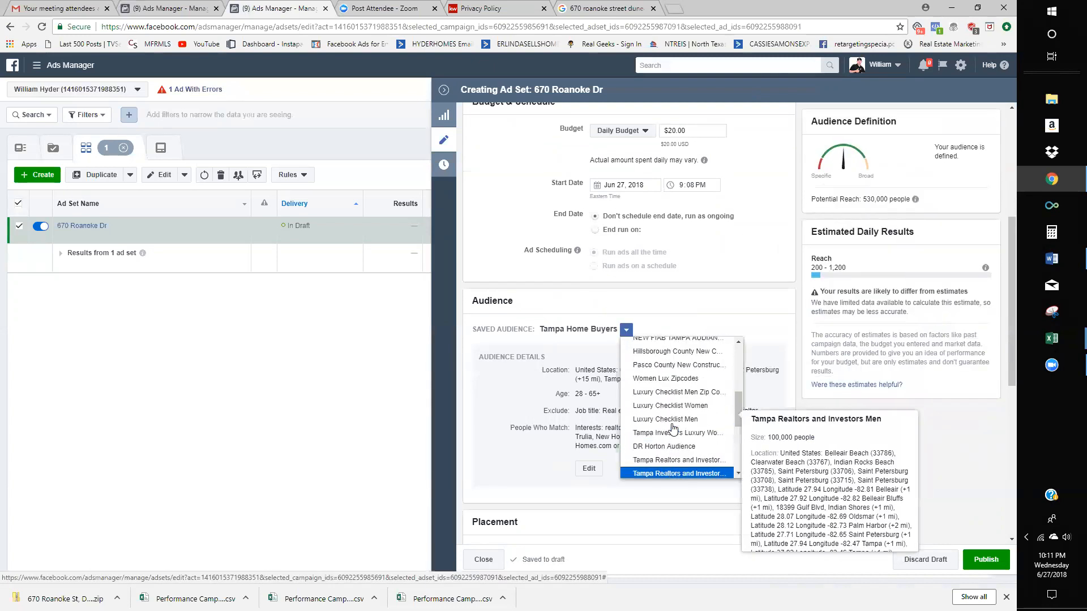
scroll(680, 391, down, 3)
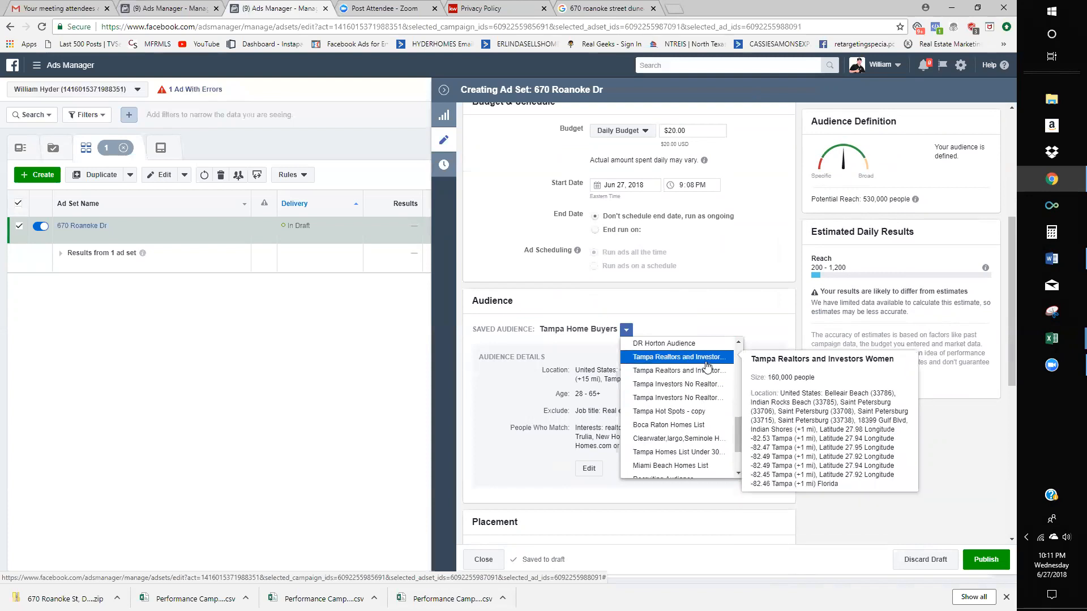
scroll(705, 396, up, 4)
click(691, 294)
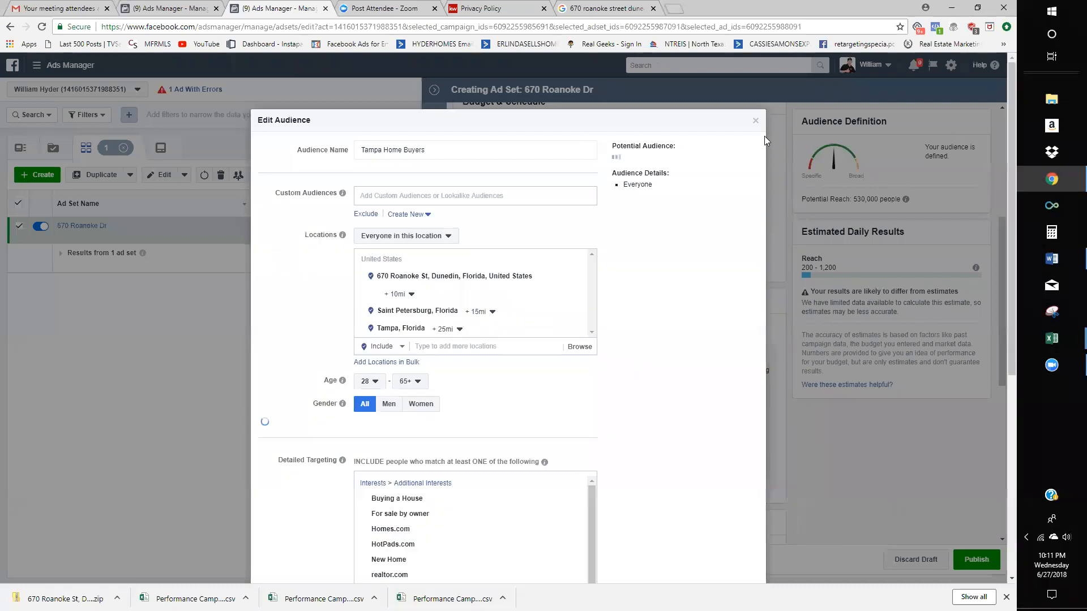
click(757, 121)
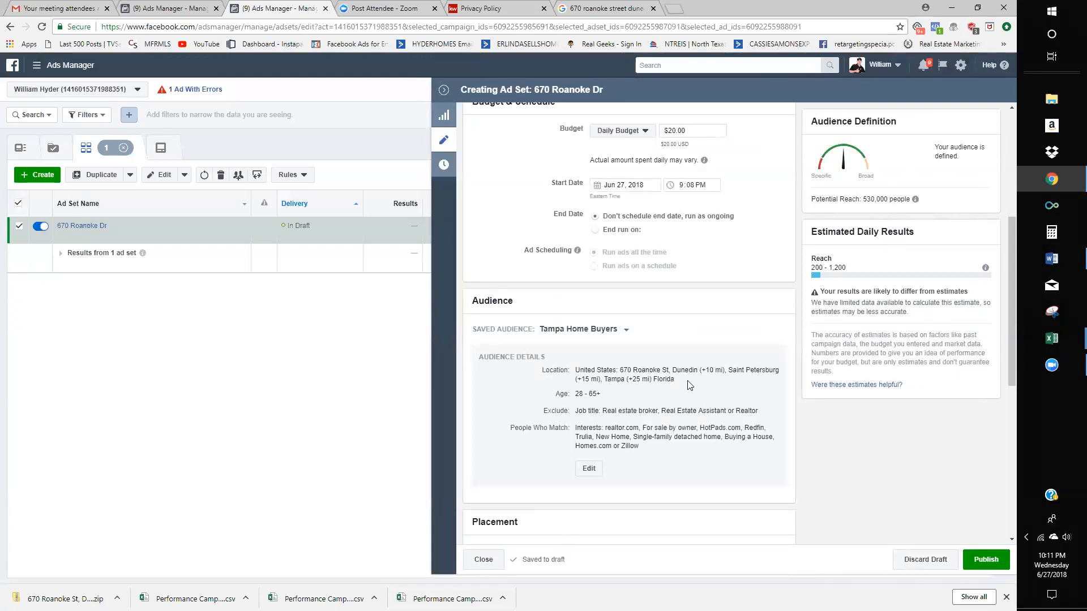
- Keep Tampa Home Buyers as the saved audience and select its name
click(626, 330)
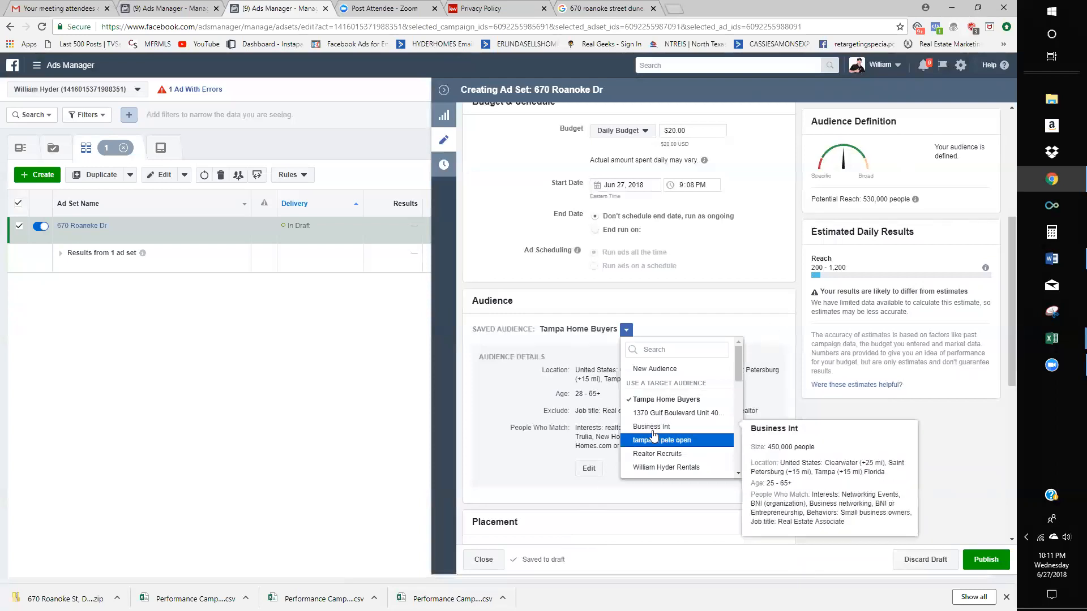
scroll(673, 435, down, 5)
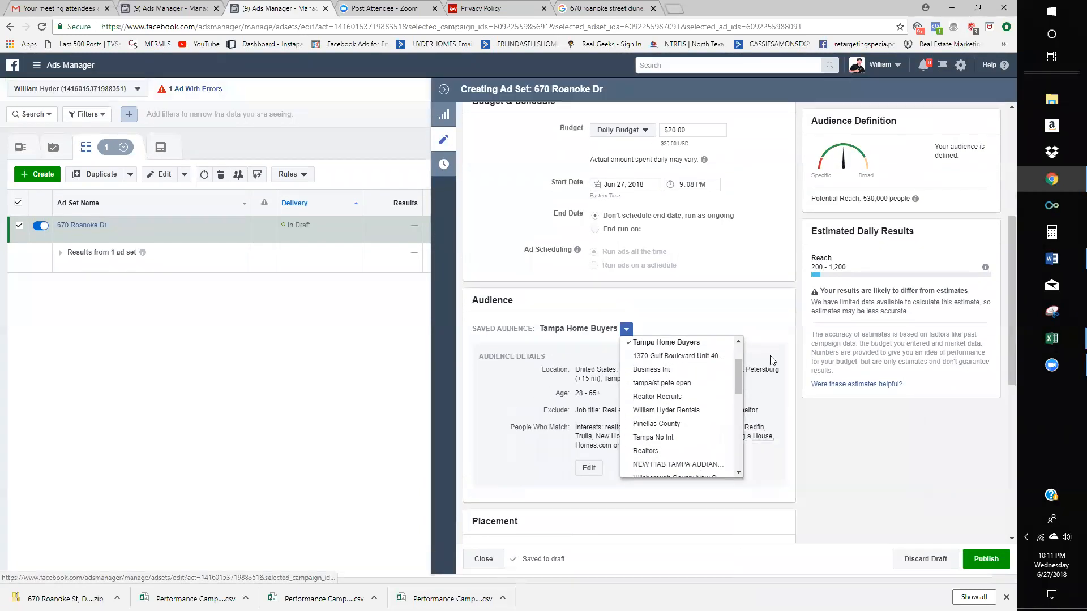
click(767, 356)
scroll(623, 225, down, 2)
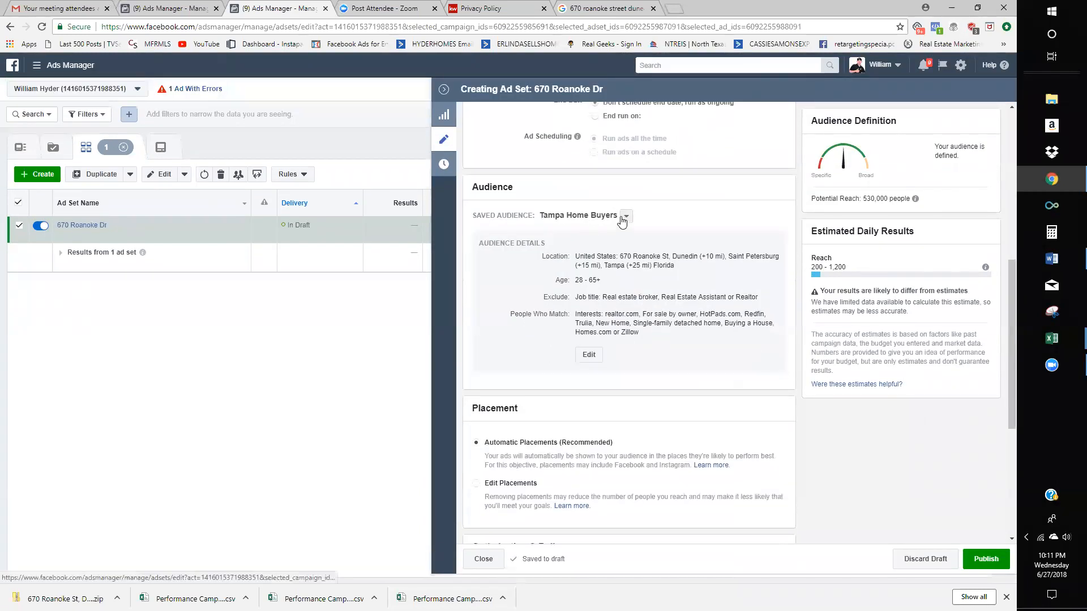
drag(619, 217, 542, 217)
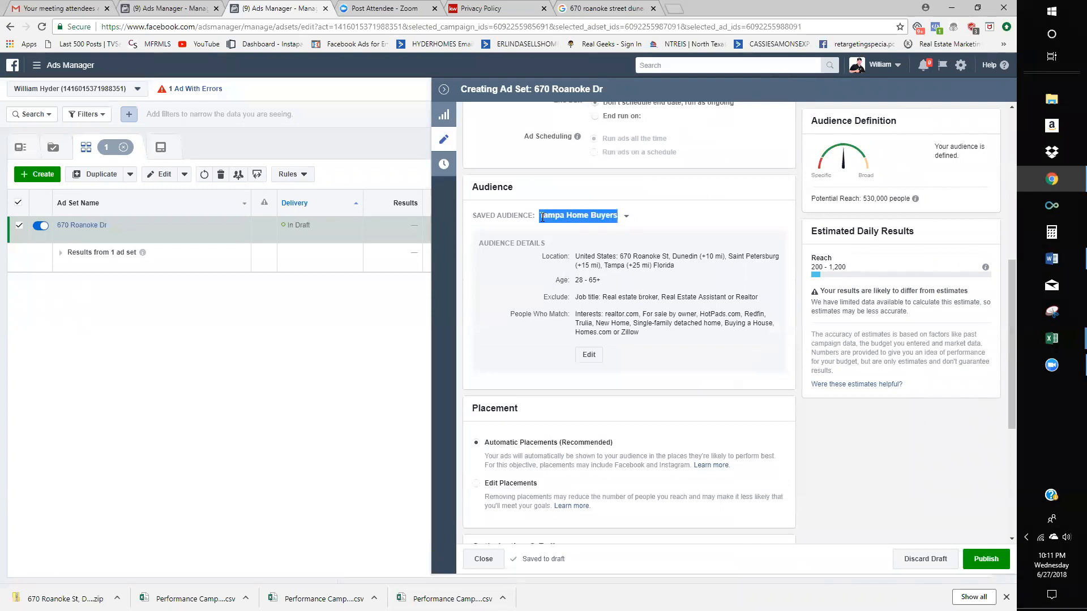
scroll(564, 187, up, 7)
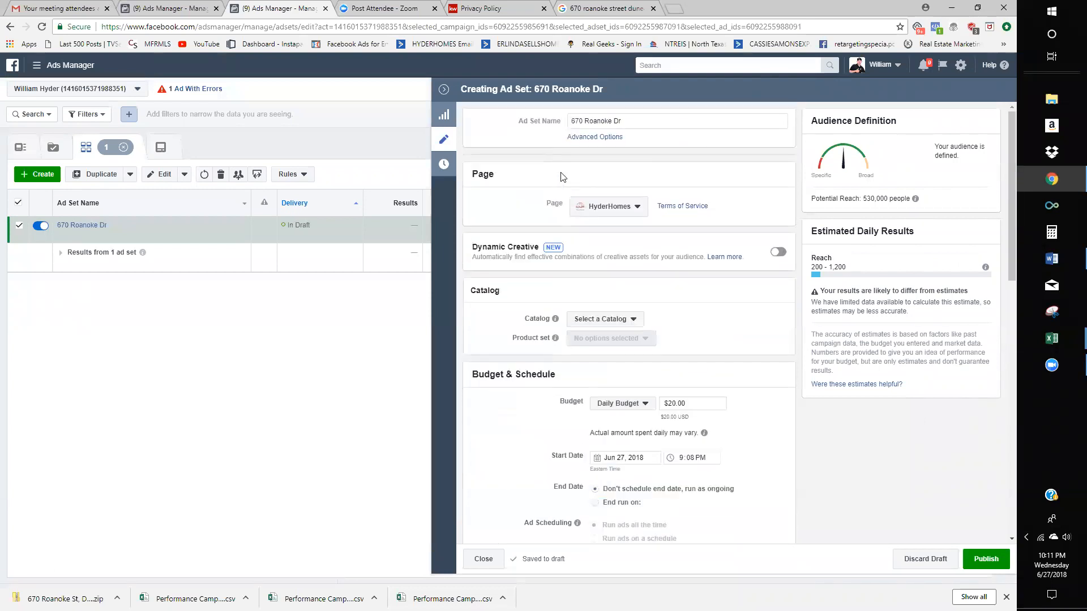
triple_click(647, 121)
click(656, 156)
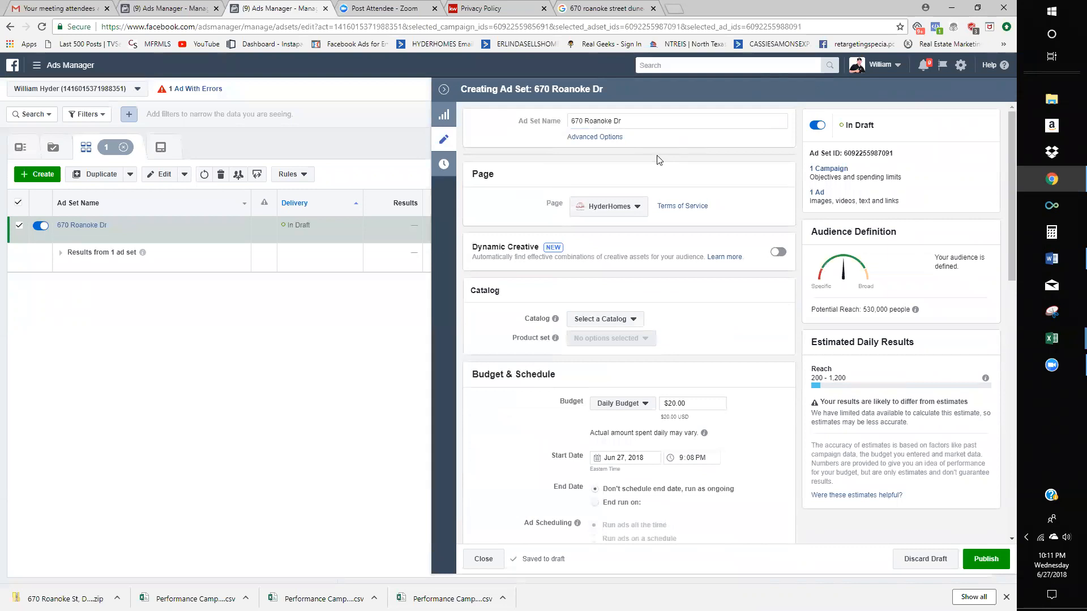
triple_click(630, 121)
click(629, 121)
scroll(617, 321, down, 3)
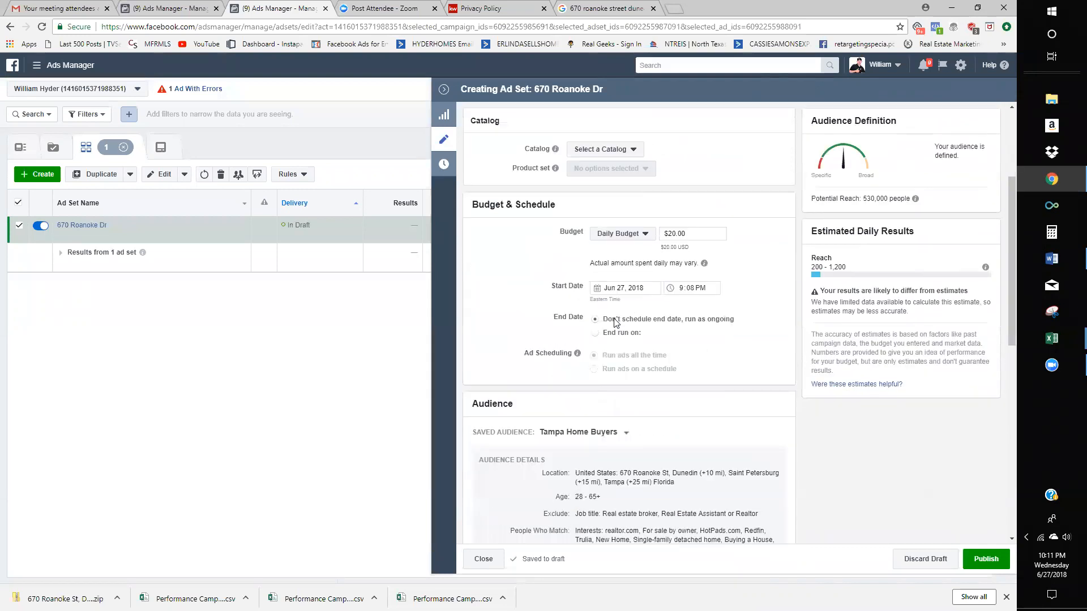
drag(618, 434, 539, 434)
key(ctrl+c)
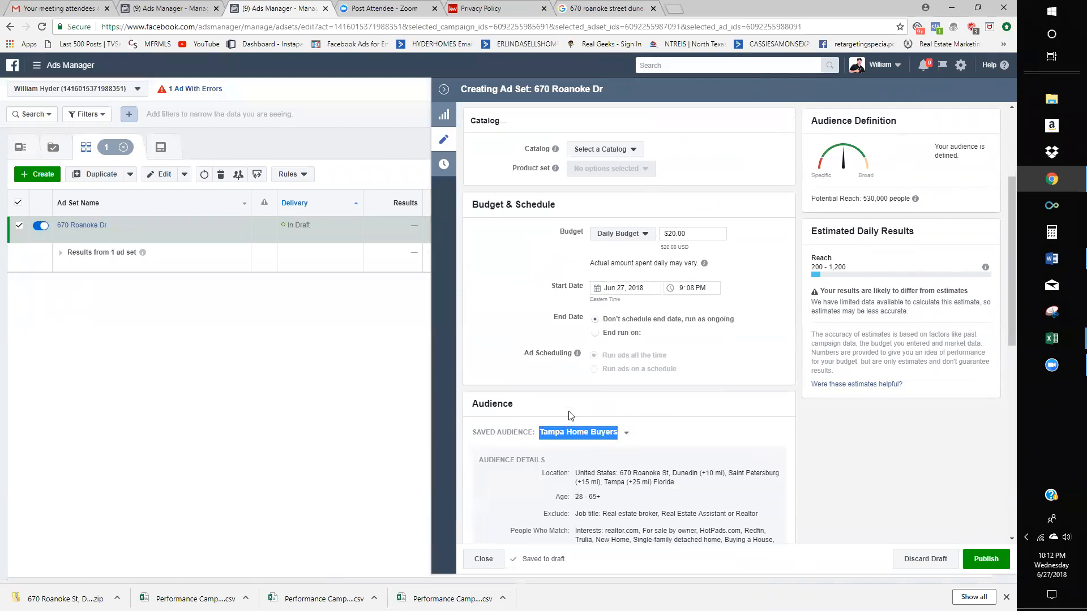
scroll(611, 312, up, 3)
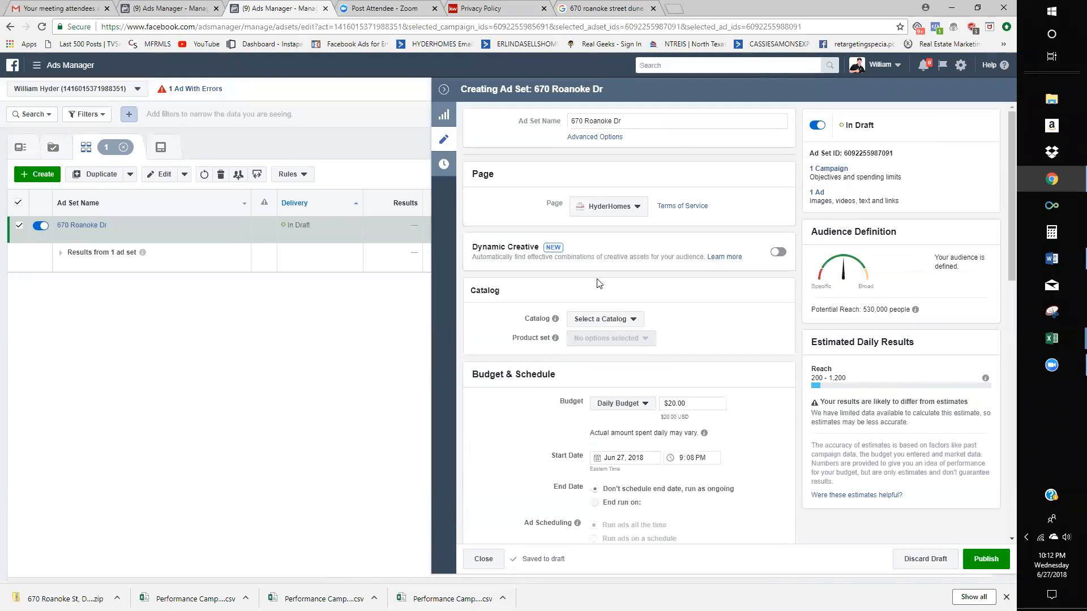
triple_click(624, 121)
key(ctrl+v)
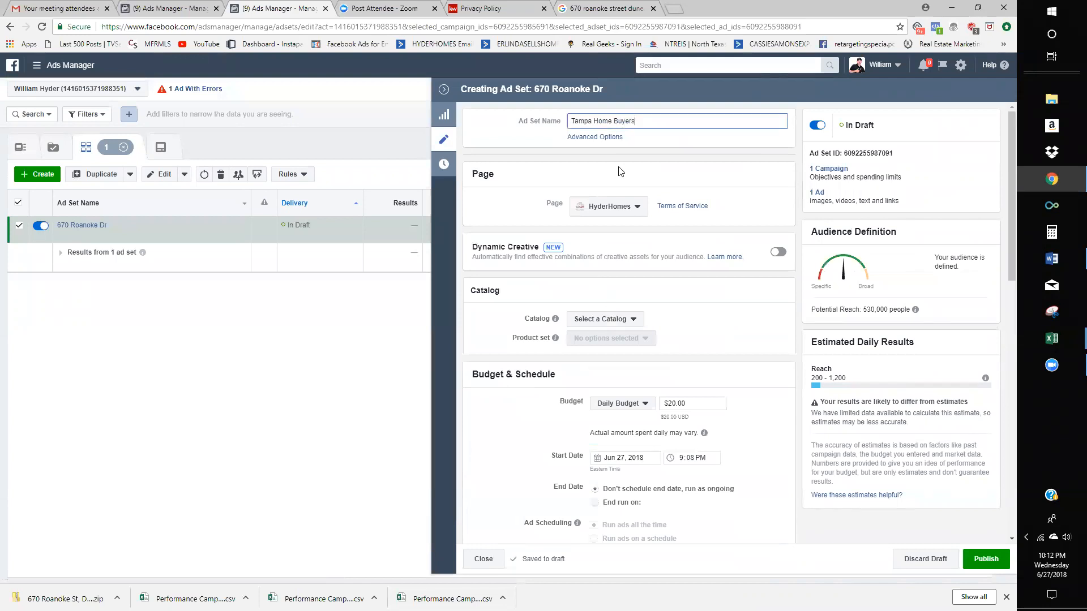
scroll(620, 344, down, 2)
scroll(620, 345, down, 3)
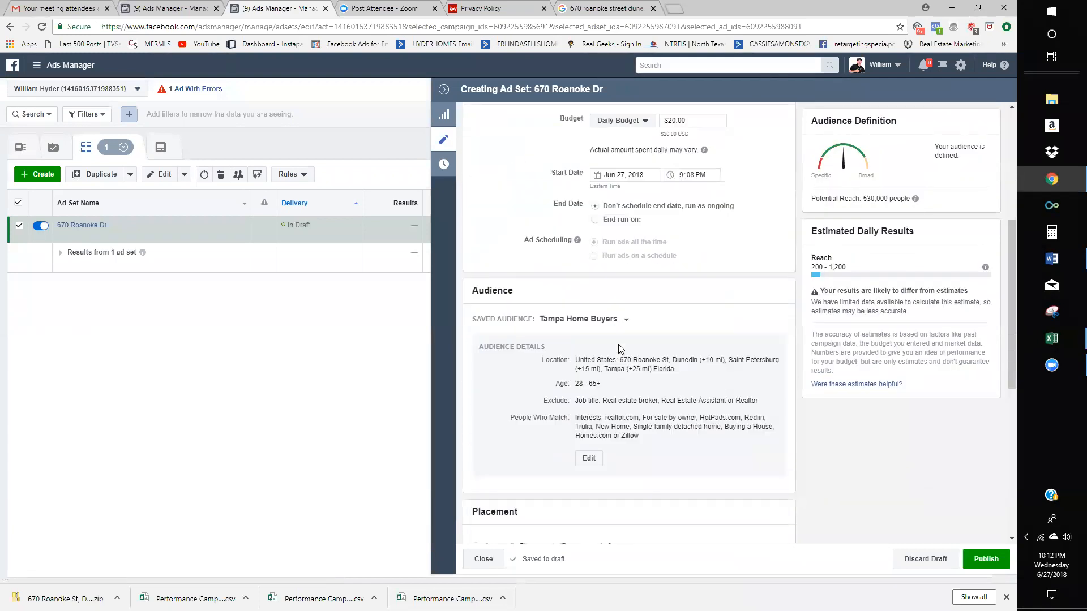
scroll(619, 348, down, 2)
scroll(593, 353, up, 8)
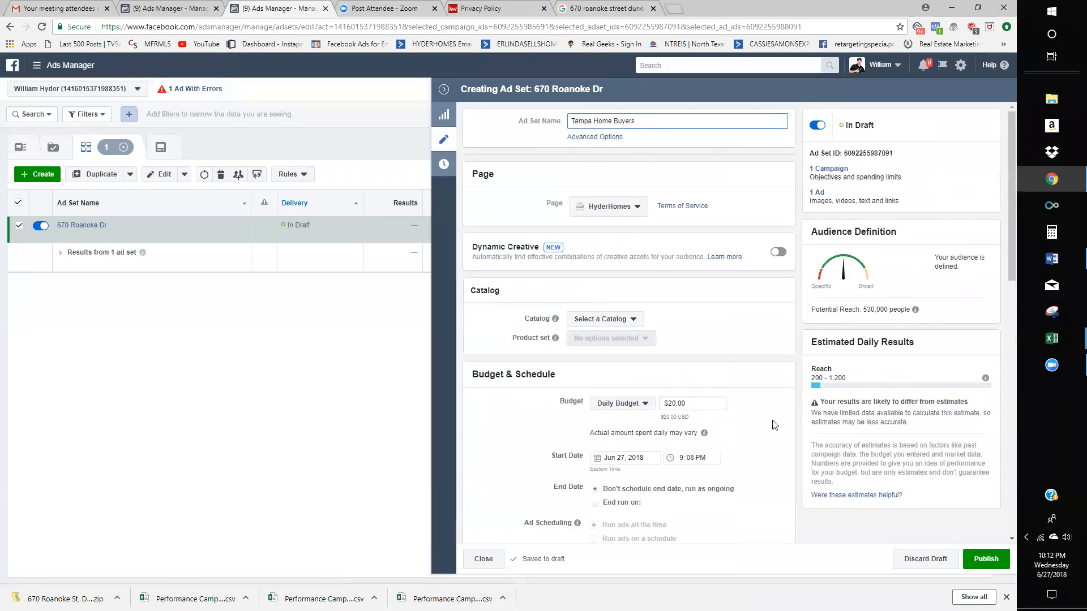
scroll(772, 410, down, 4)
scroll(772, 413, down, 3)
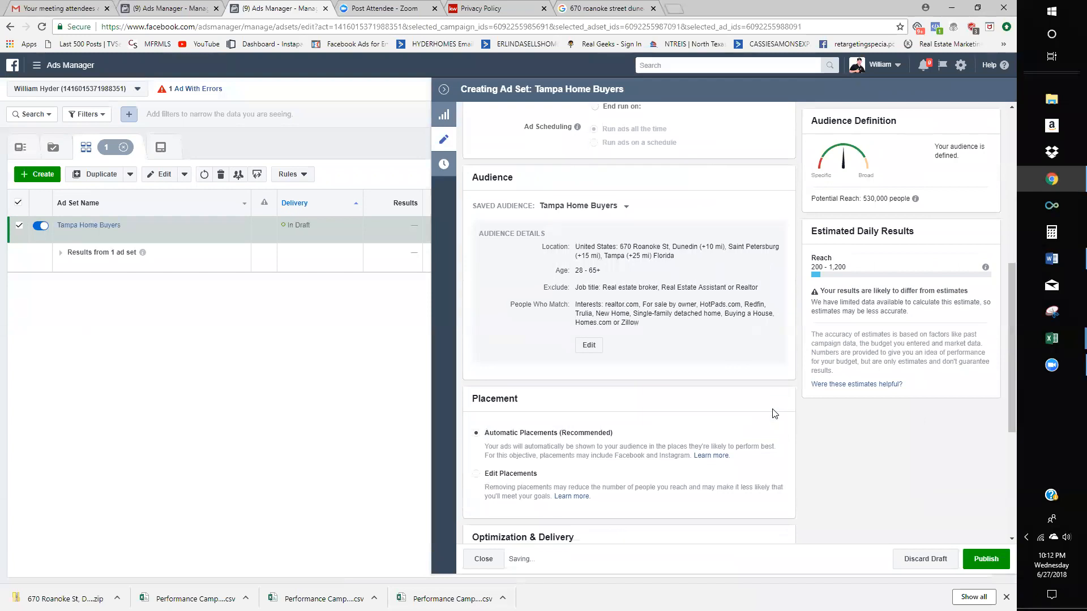
- Choose Edit Placements instead of automatic placements and review the Platforms list
click(503, 481)
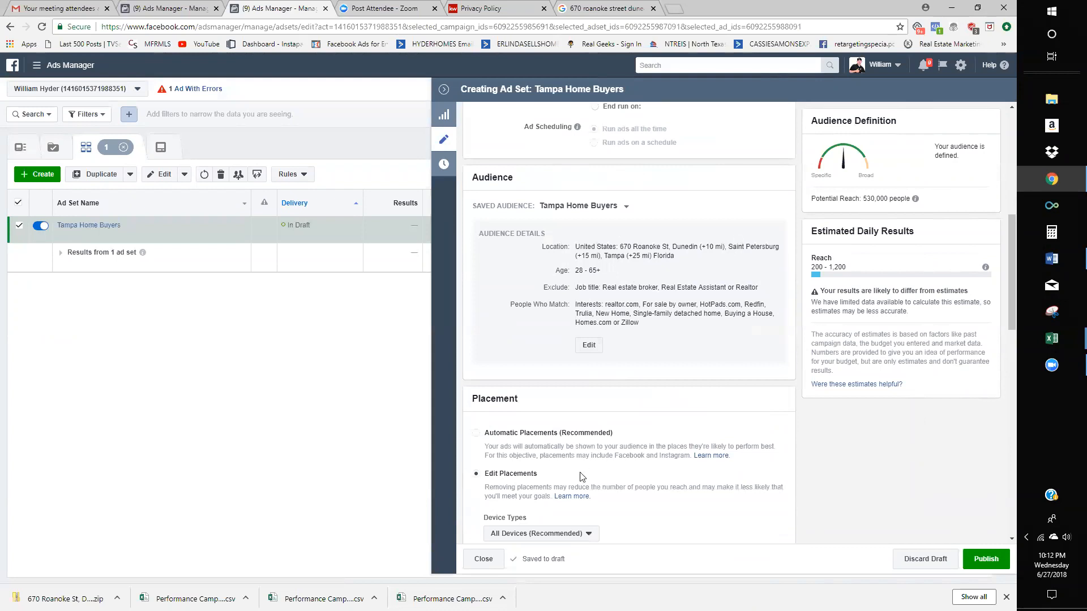
scroll(582, 476, down, 3)
scroll(623, 407, down, 1)
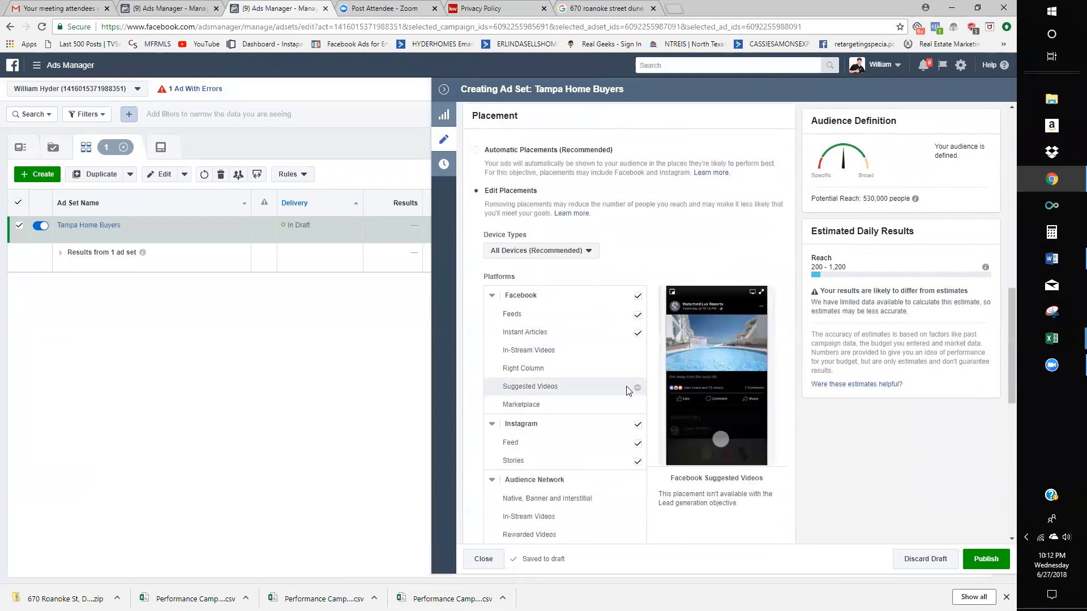
scroll(633, 374, up, 8)
scroll(633, 372, down, 2)
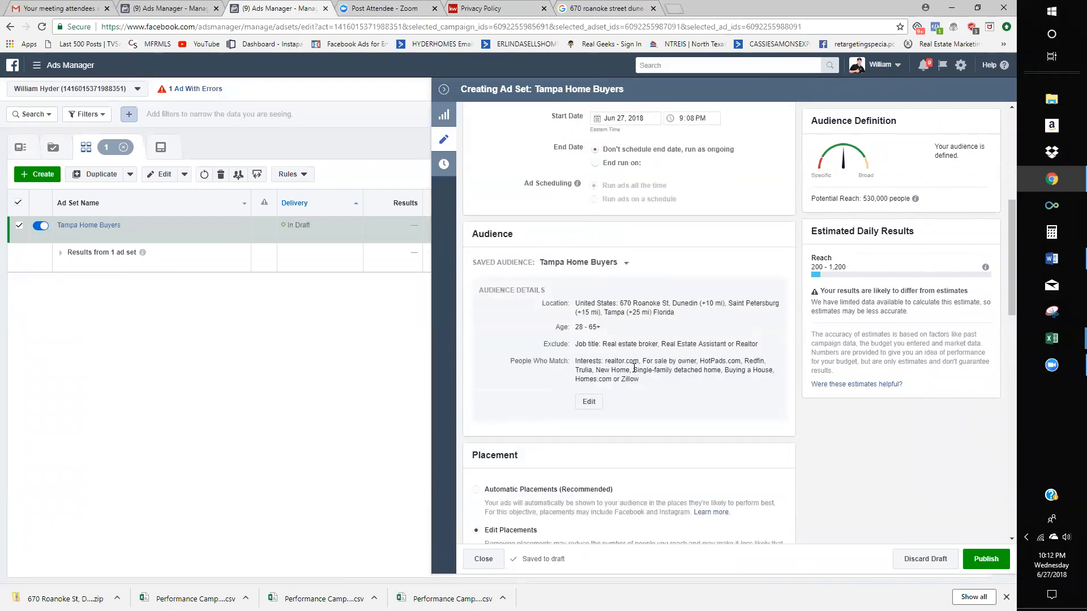
scroll(634, 369, down, 1)
- Reopen the Tampa Home Buyers audience and add the Likely to move behavior
click(589, 348)
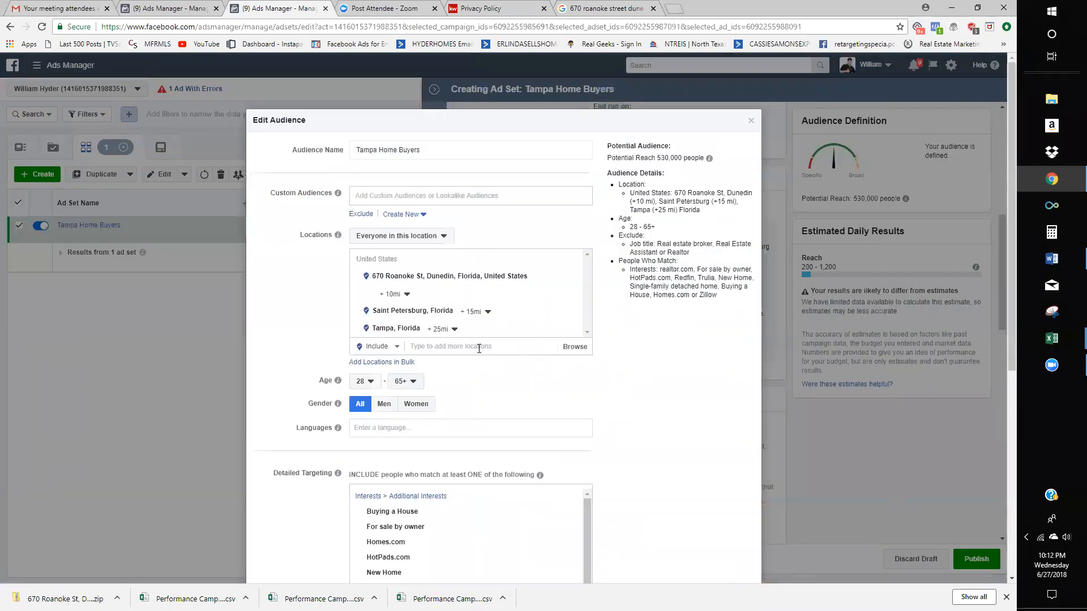
scroll(470, 421, down, 5)
click(449, 480)
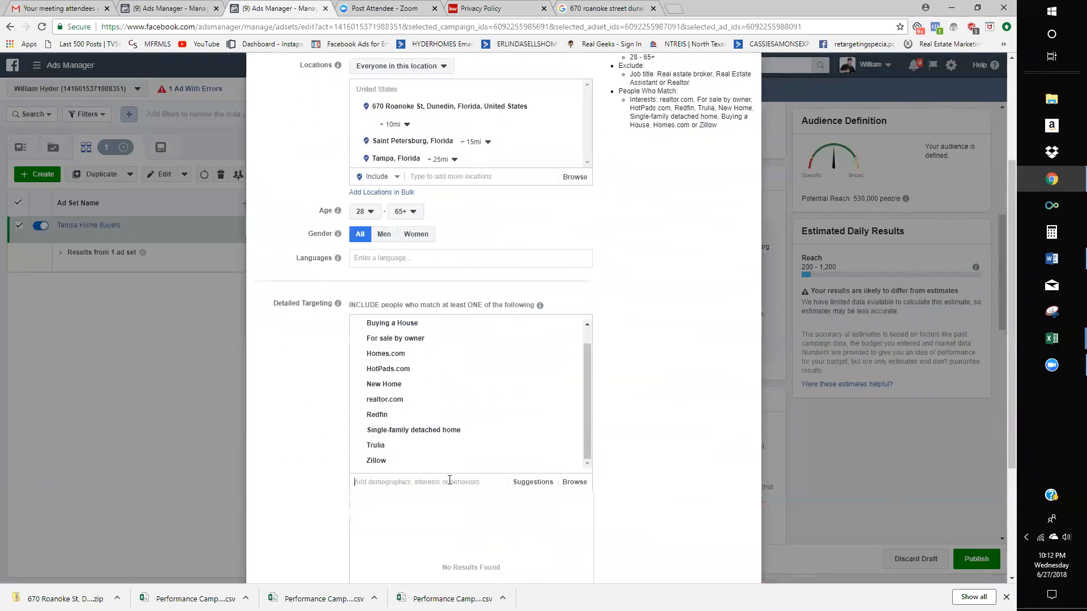
text(likey to move)
click(384, 502)
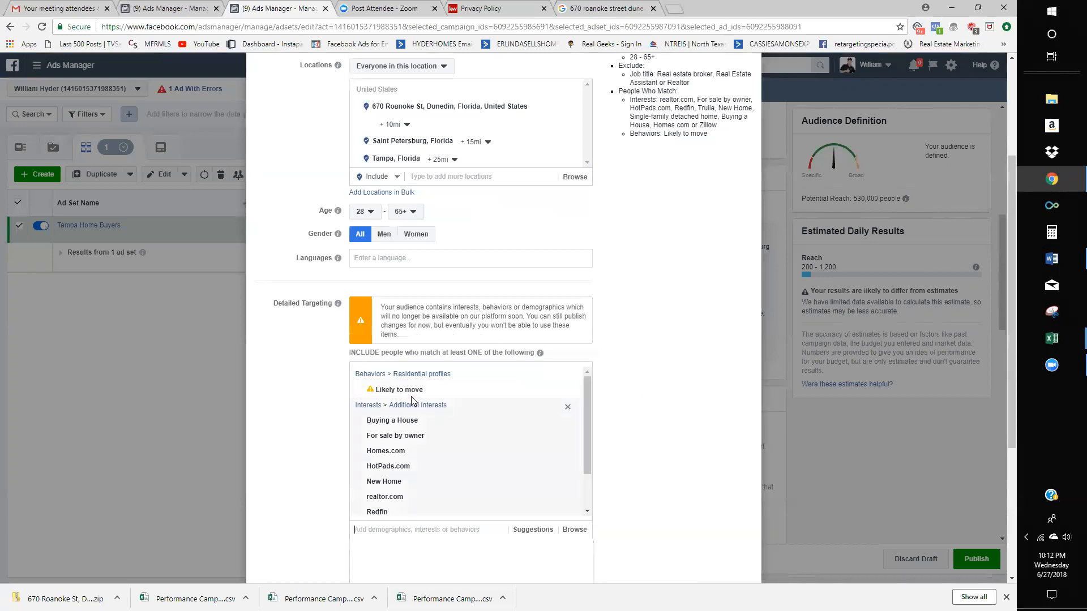
- Remove Likely to move from detailed targeting and close the audience editor
mouse_move(431, 391)
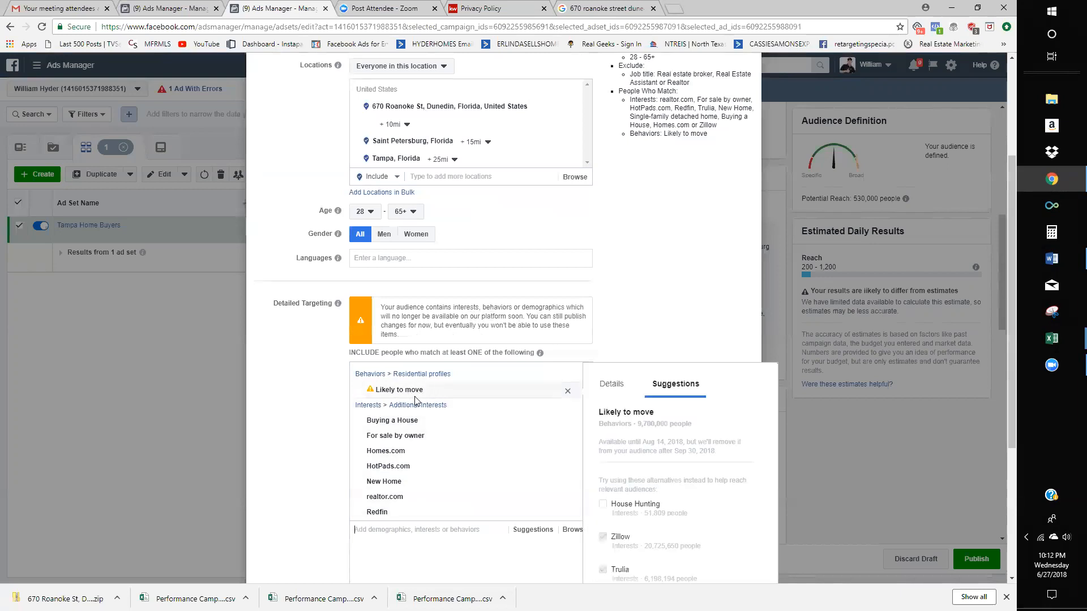
click(571, 392)
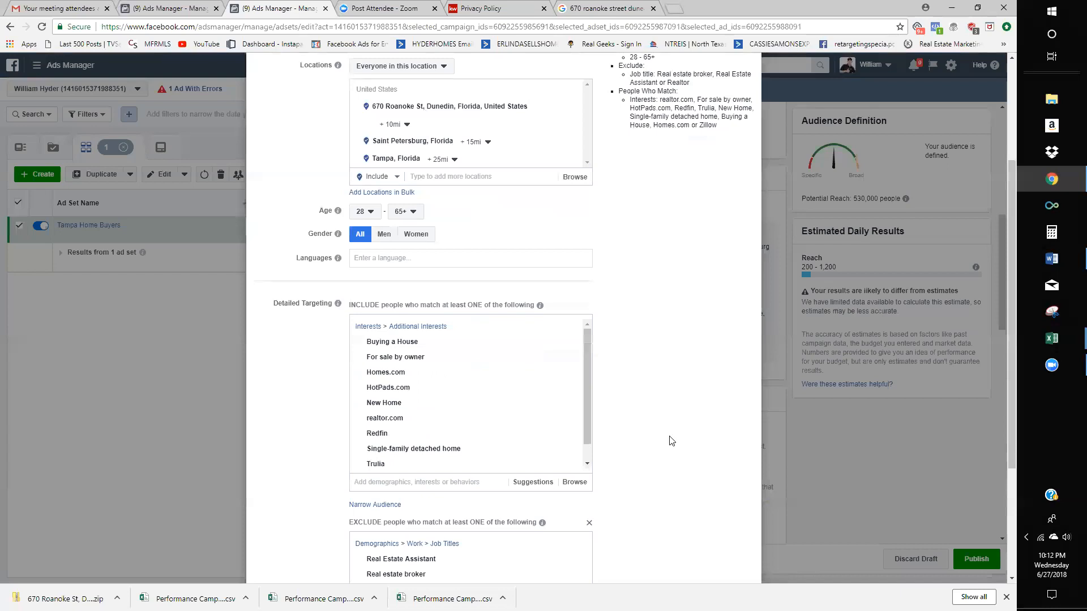
scroll(824, 289, down, 3)
click(782, 291)
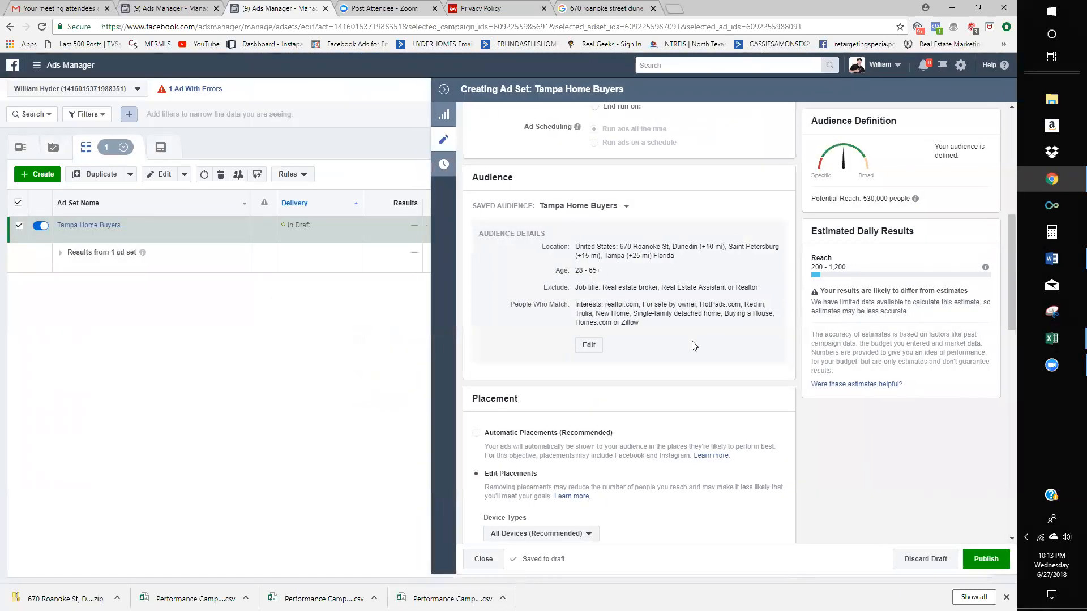
- Uncheck Facebook Instant Articles and Instagram Feed and Stories, leaving only Facebook Feeds placements
scroll(665, 399, down, 1)
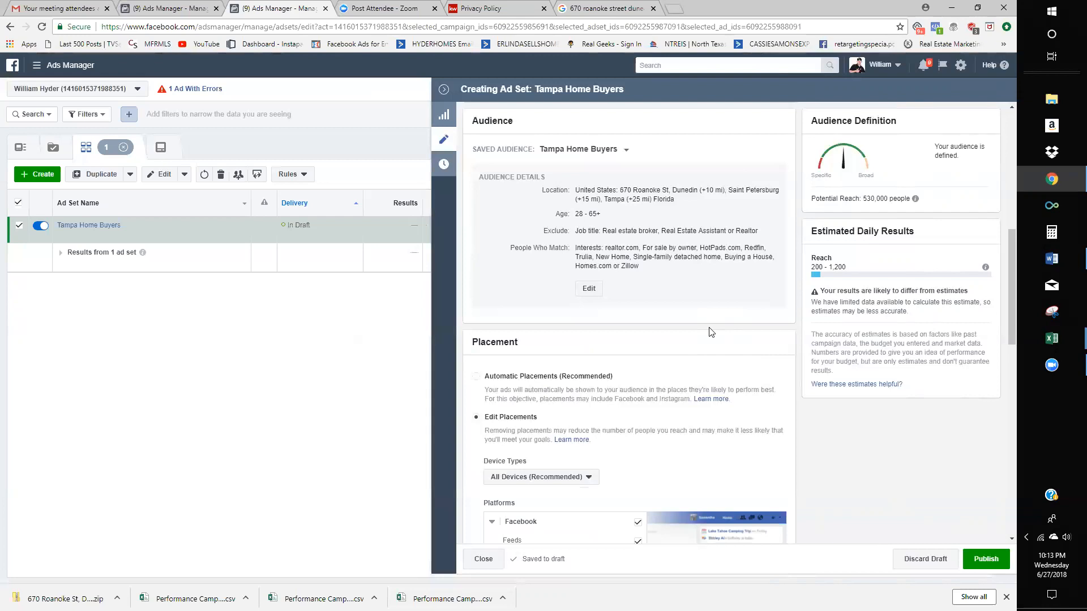
scroll(711, 334, down, 2)
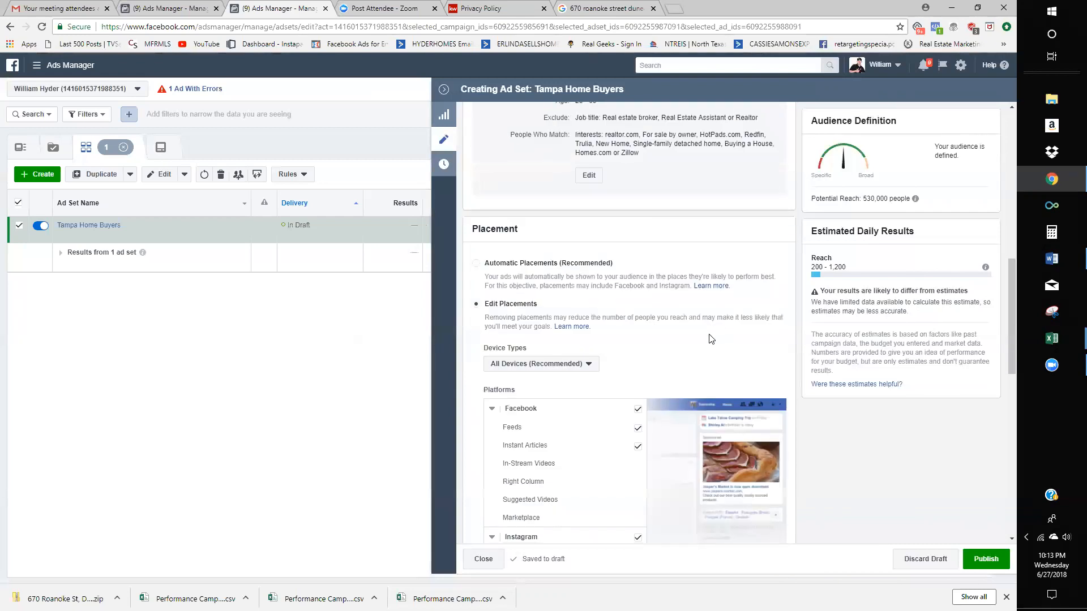
scroll(713, 362, up, 2)
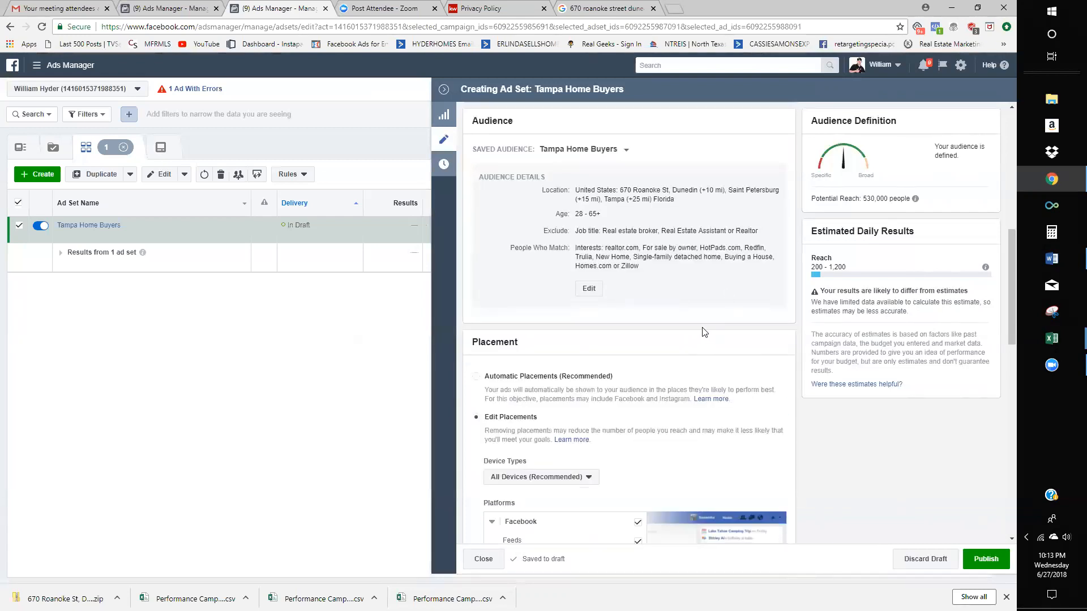
scroll(705, 332, down, 5)
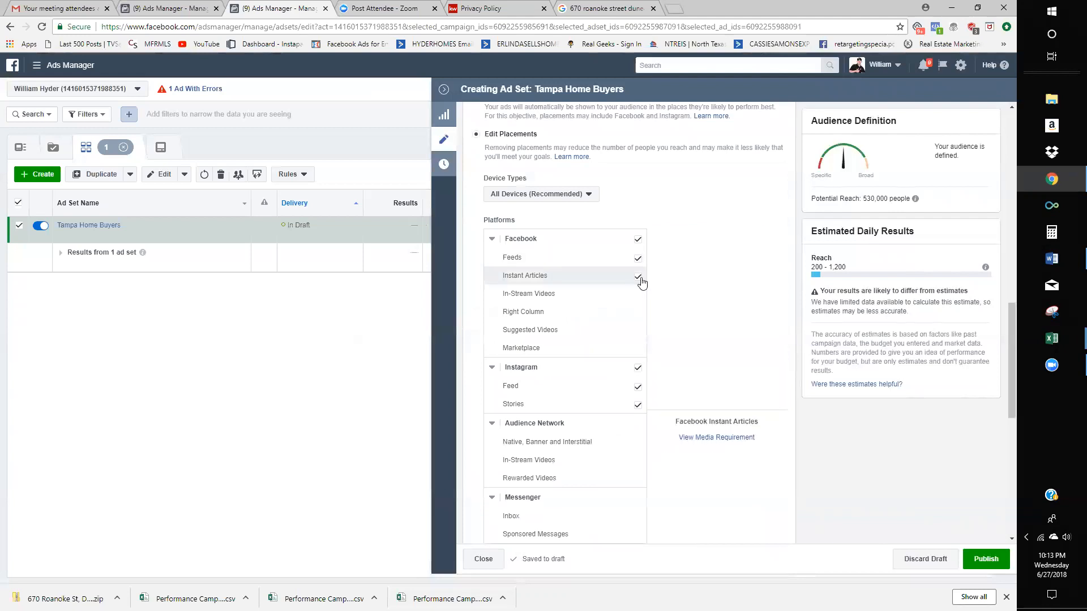
click(641, 277)
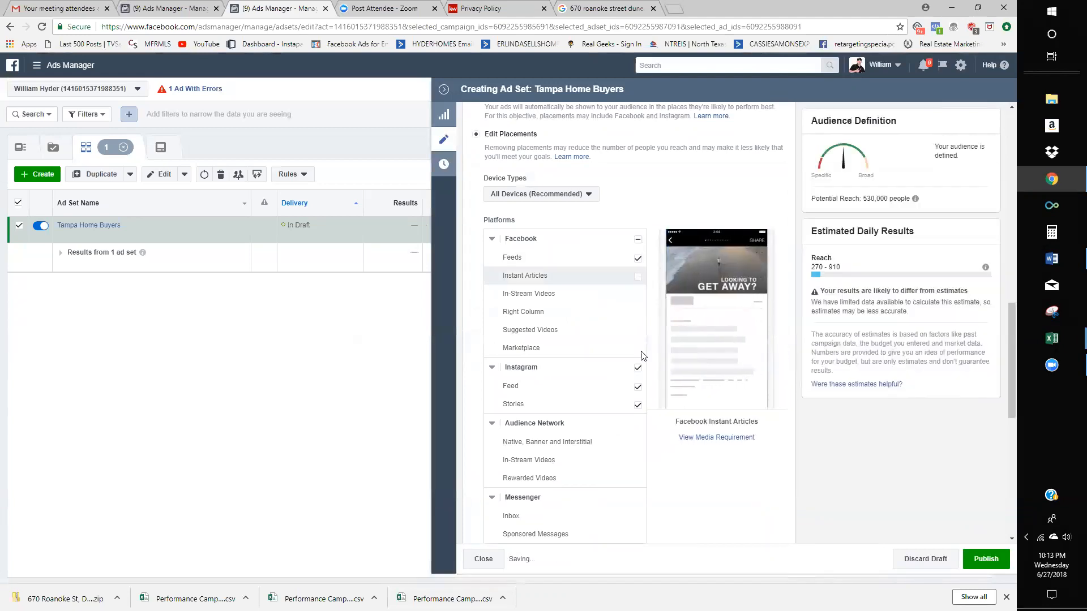
scroll(638, 370, down, 3)
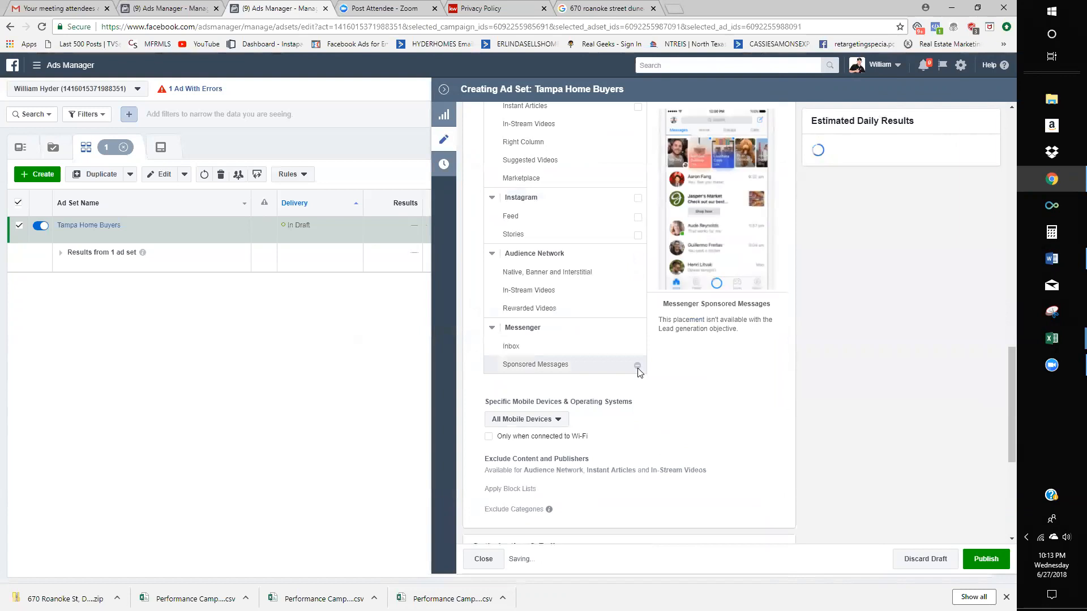
scroll(638, 370, down, 4)
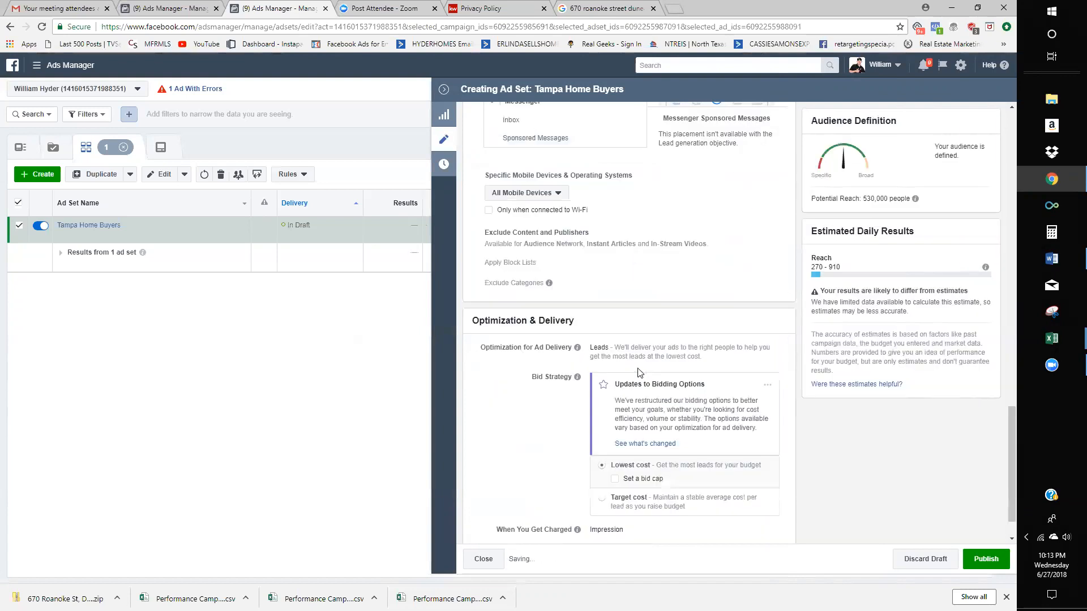
scroll(638, 368, up, 6)
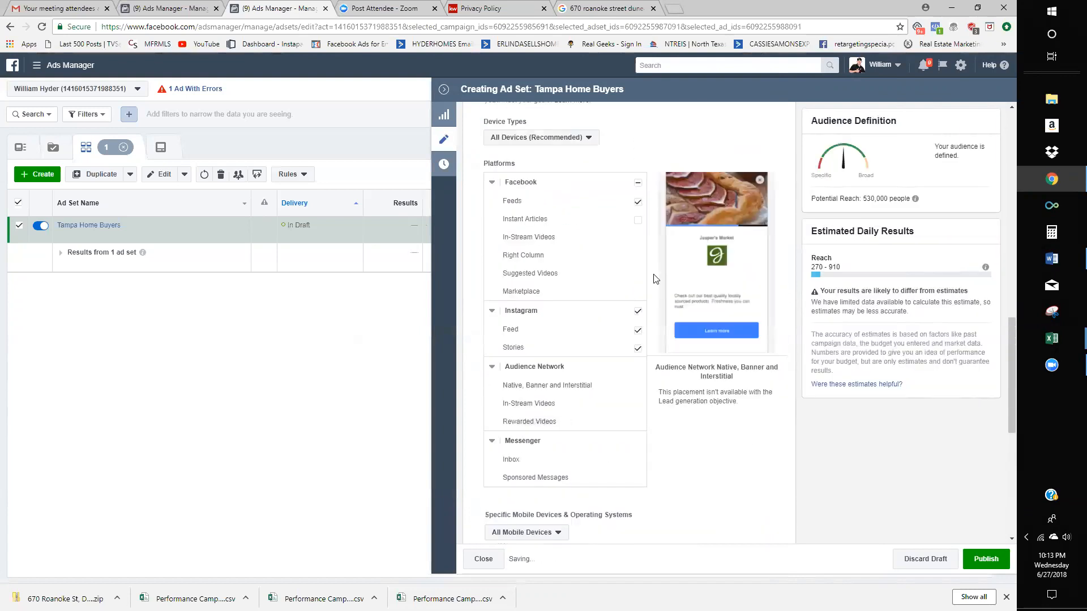
click(638, 310)
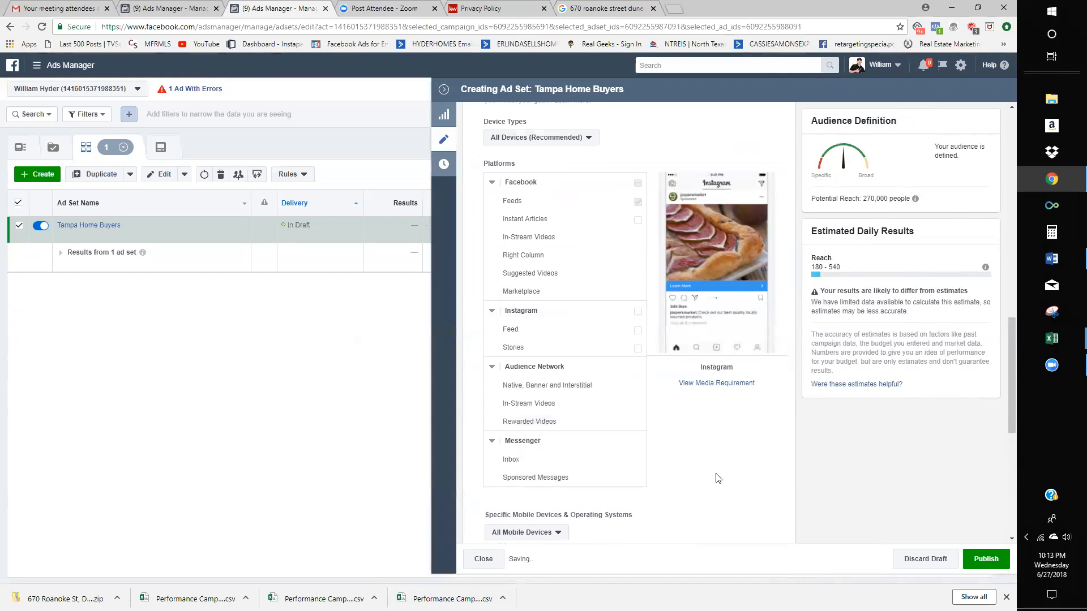
scroll(718, 478, up, 2)
scroll(718, 478, down, 1)
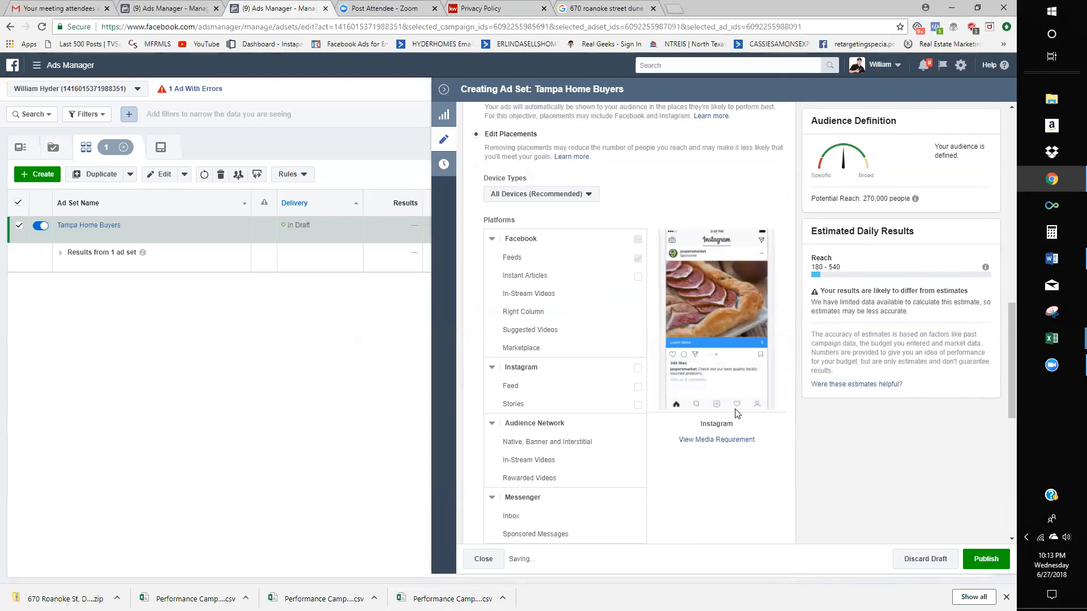
scroll(800, 322, up, 2)
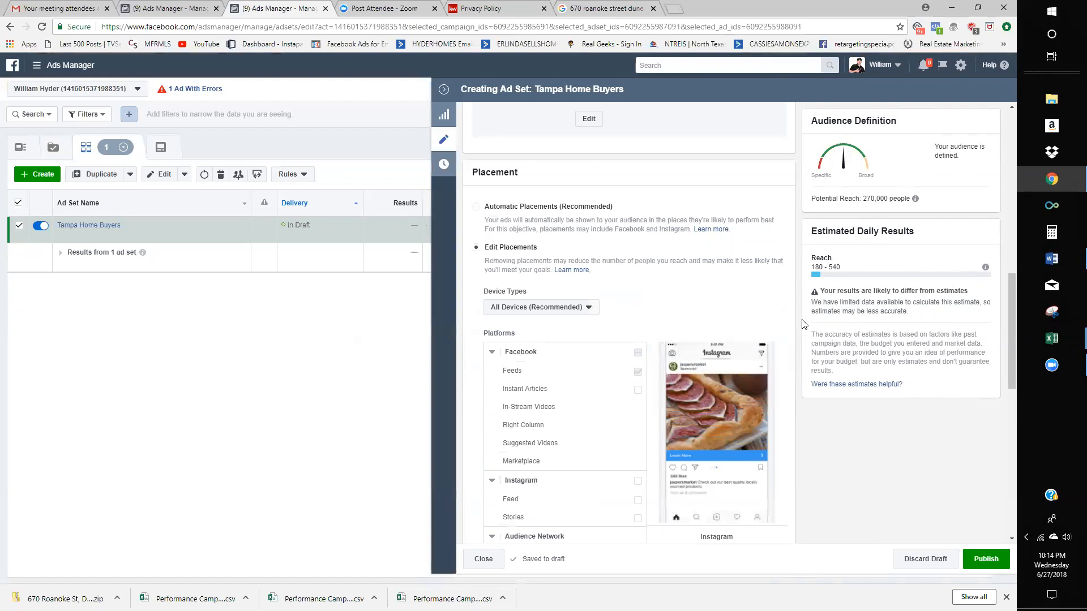
scroll(803, 322, down, 7)
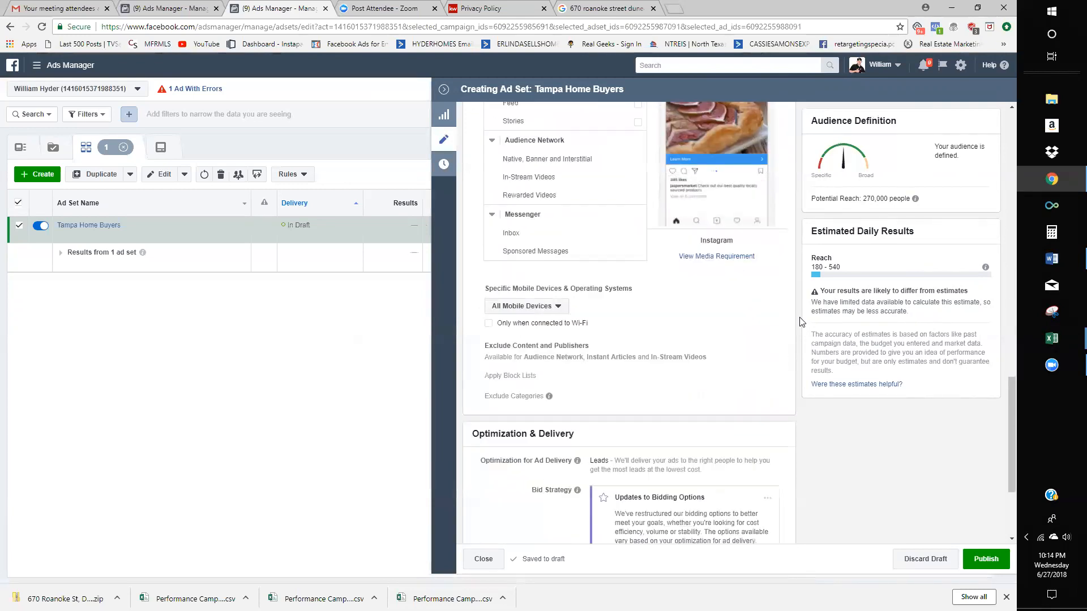
scroll(801, 321, down, 3)
scroll(800, 322, up, 10)
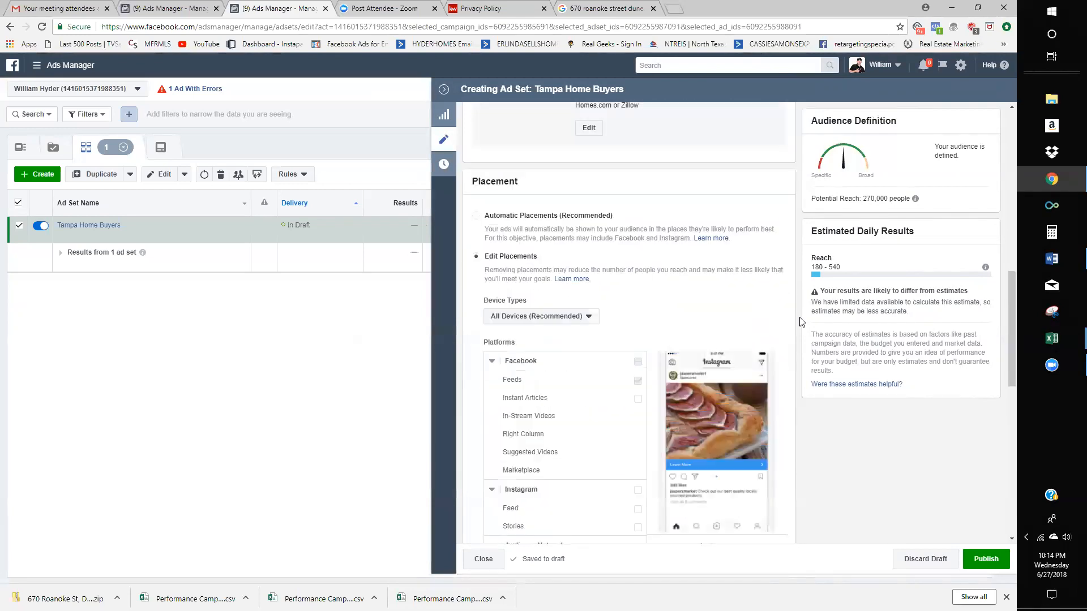
scroll(644, 356, down, 3)
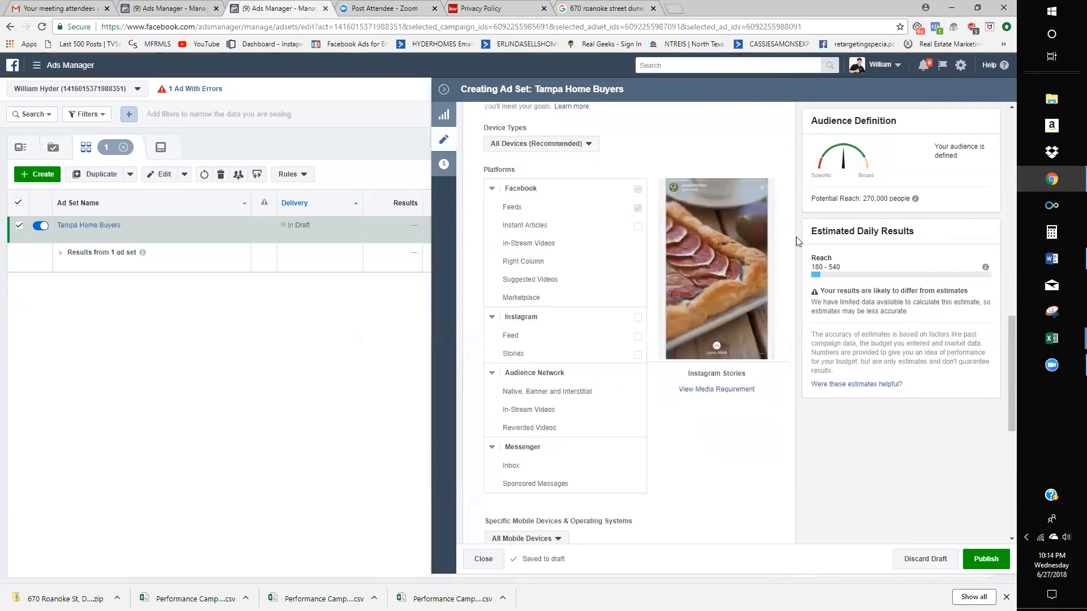
scroll(796, 237, down, 8)
scroll(679, 433, up, 6)
scroll(680, 434, up, 10)
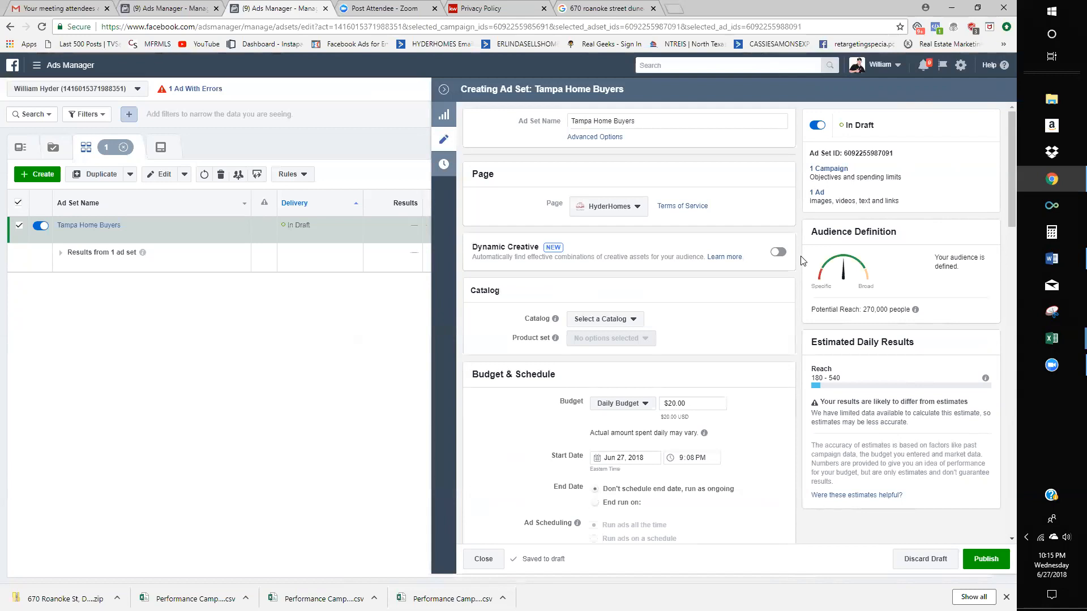
scroll(699, 412, down, 15)
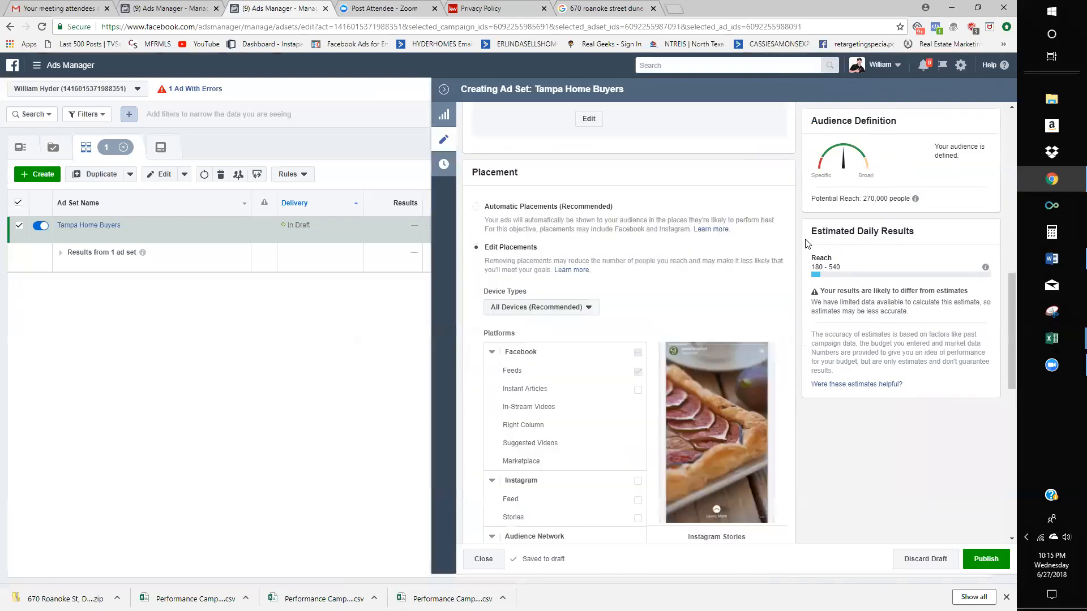
scroll(699, 403, up, 8)
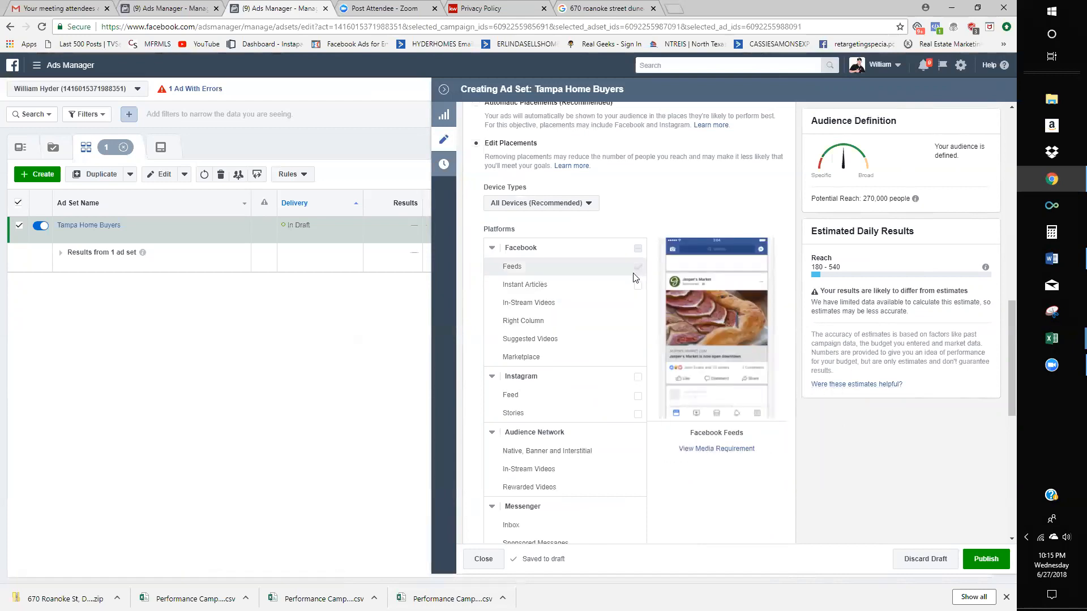
scroll(581, 274, down, 1)
scroll(582, 260, up, 4)
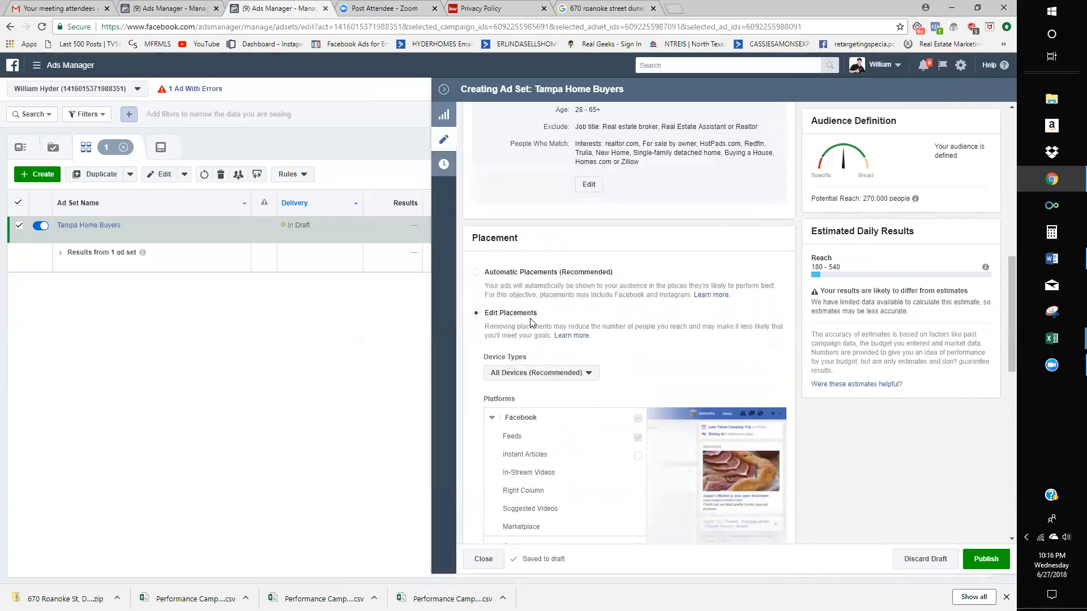
scroll(534, 320, down, 3)
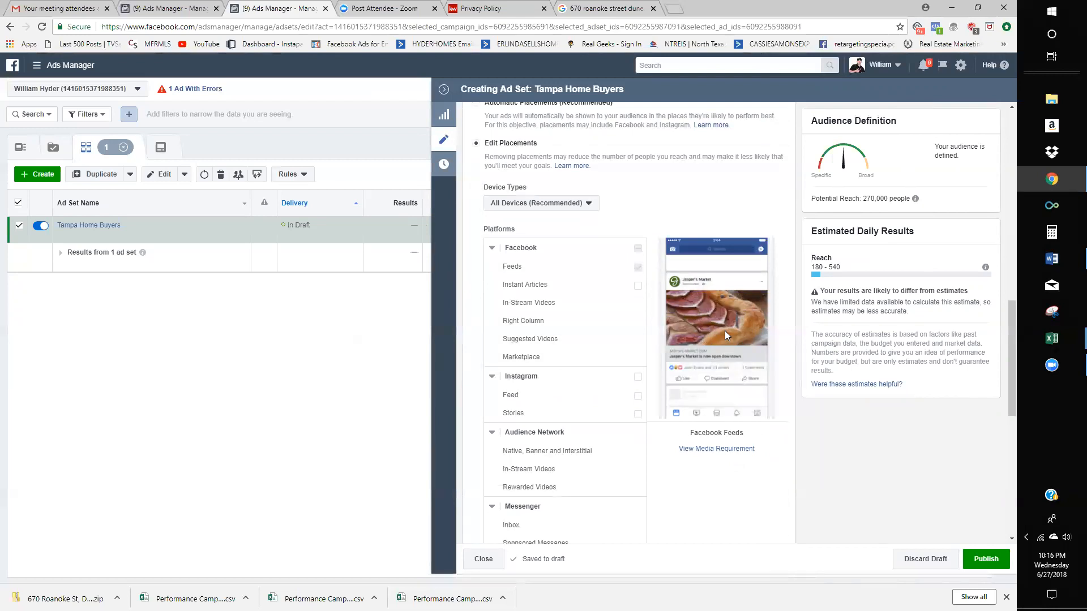
click(636, 288)
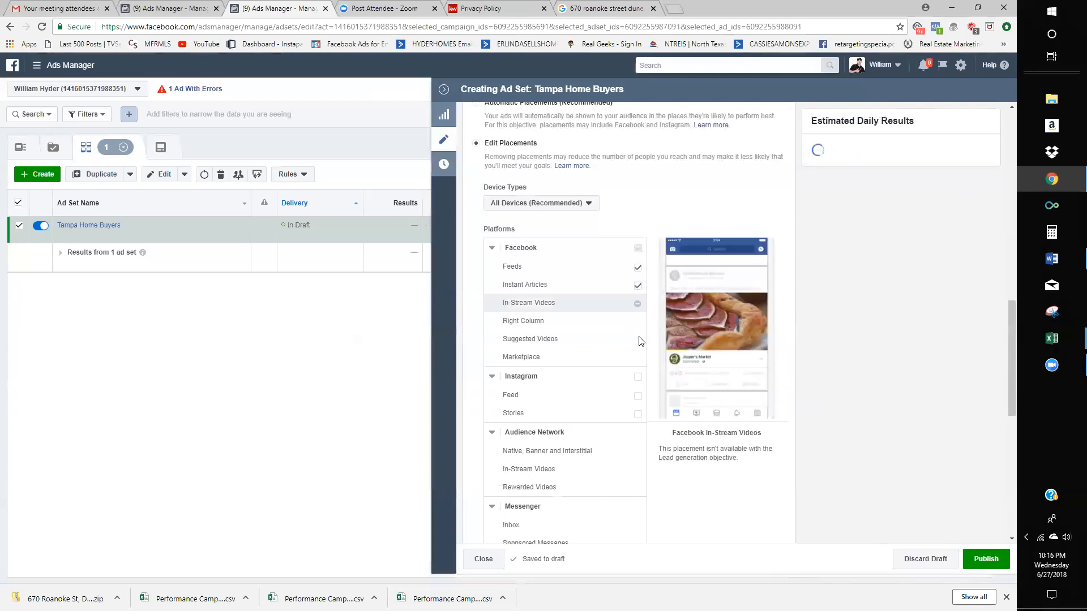
click(637, 289)
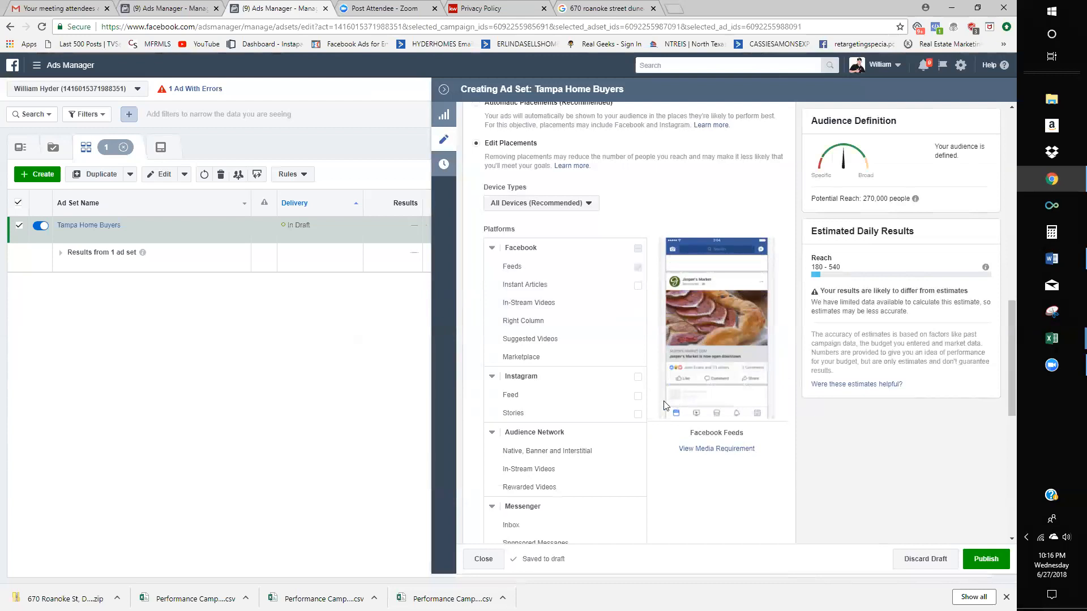
scroll(684, 383, up, 1)
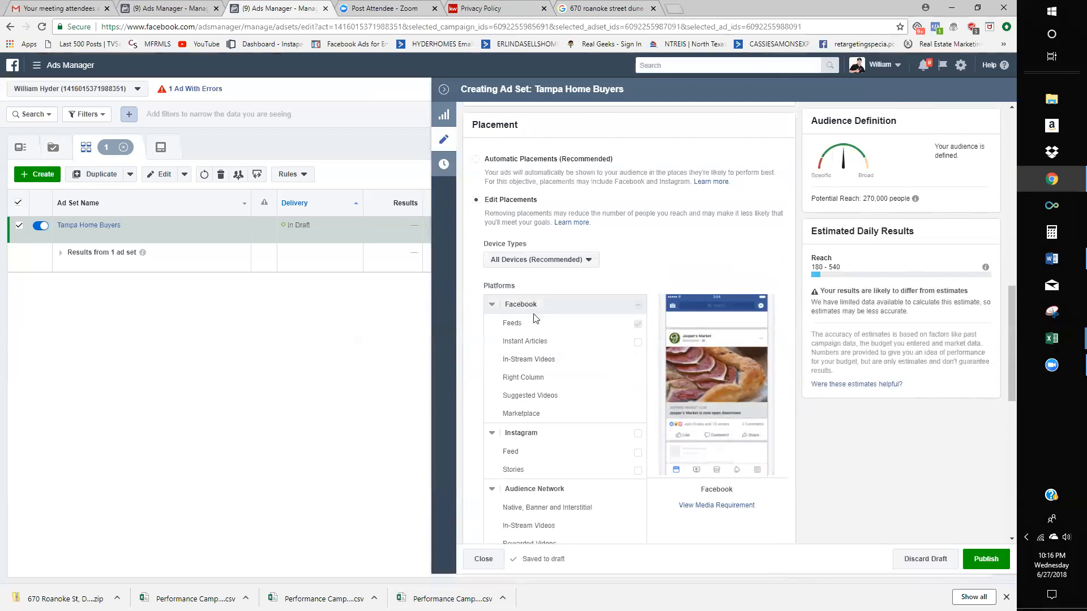
scroll(530, 376, down, 1)
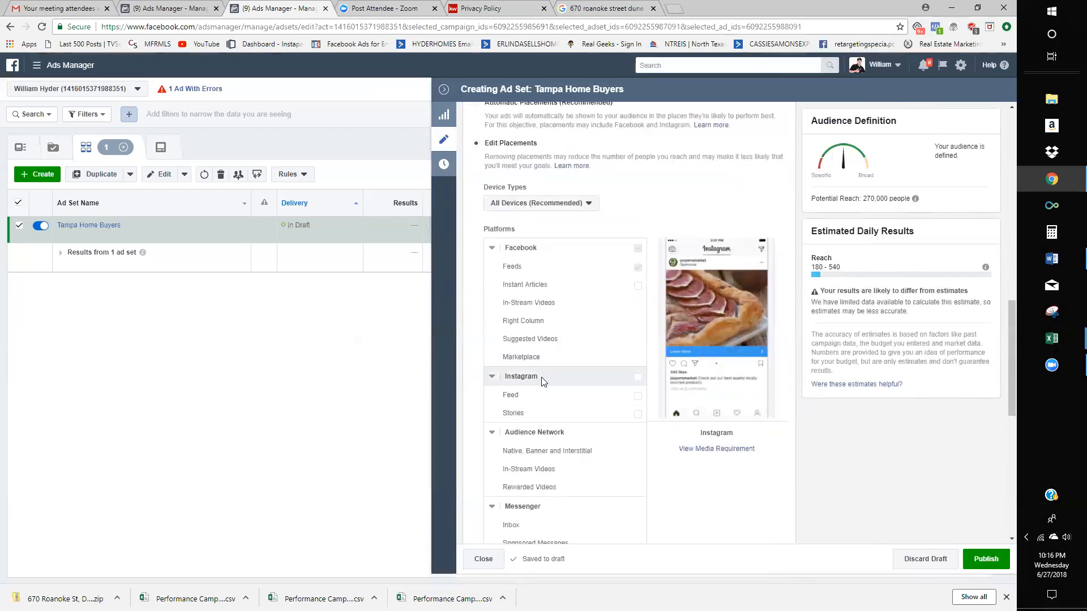
scroll(517, 368, down, 1)
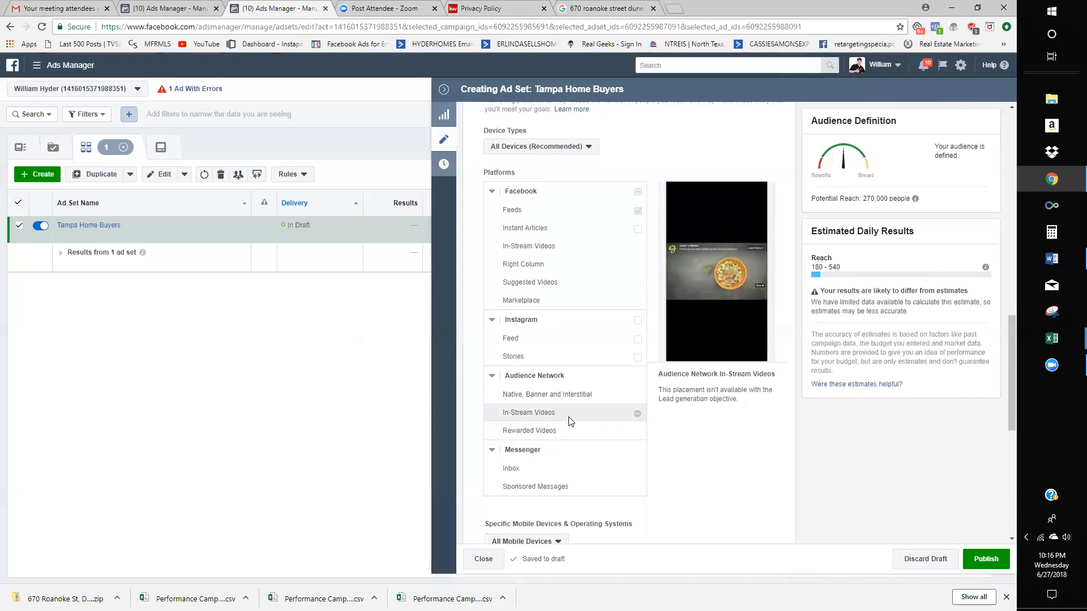
scroll(589, 340, up, 2)
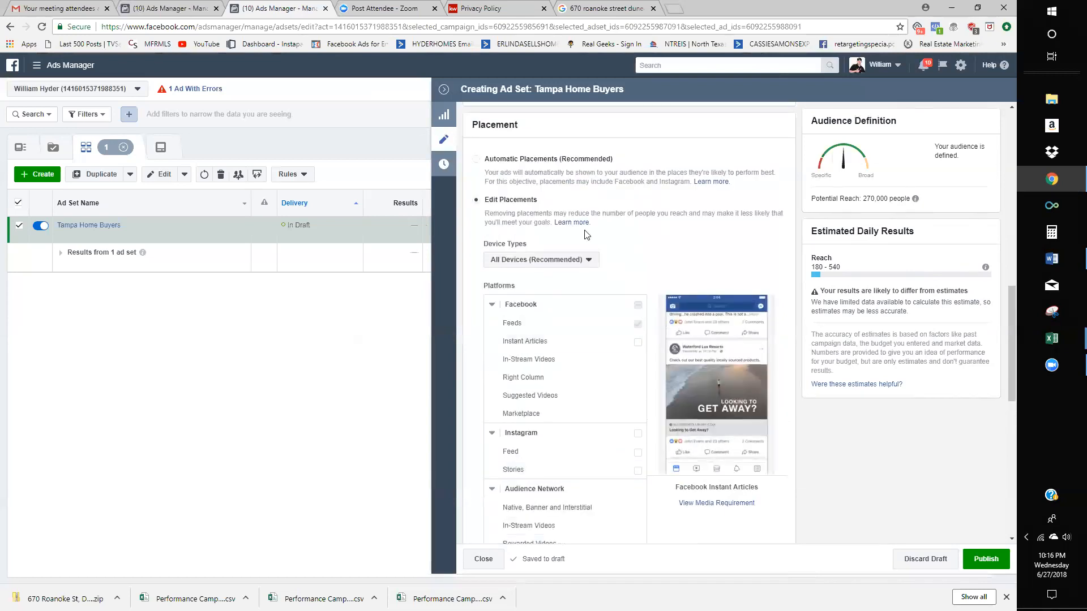
scroll(787, 296, down, 3)
scroll(786, 296, down, 6)
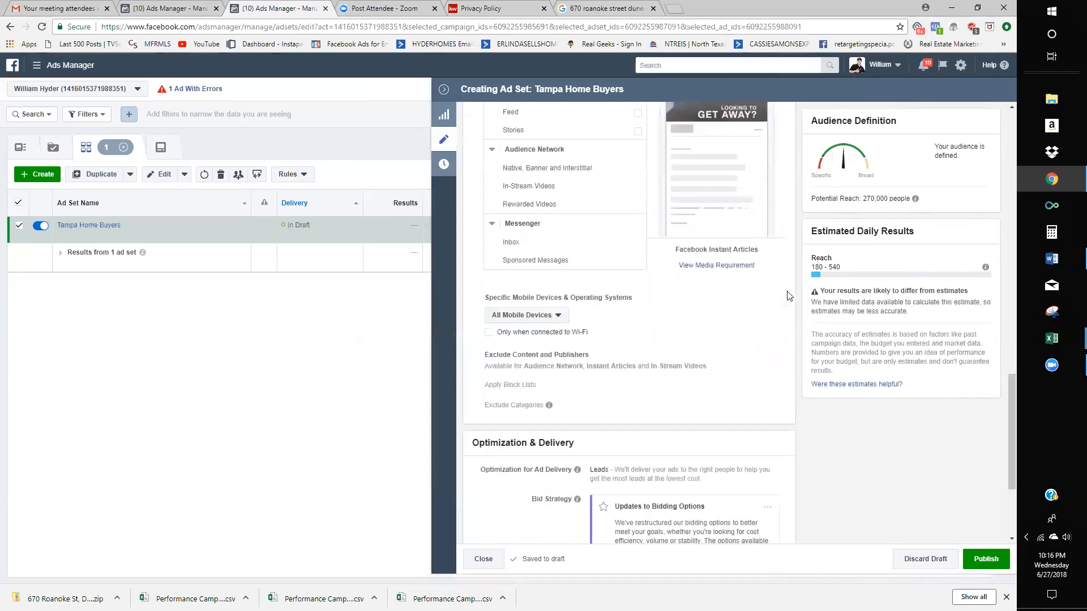
scroll(616, 394, up, 7)
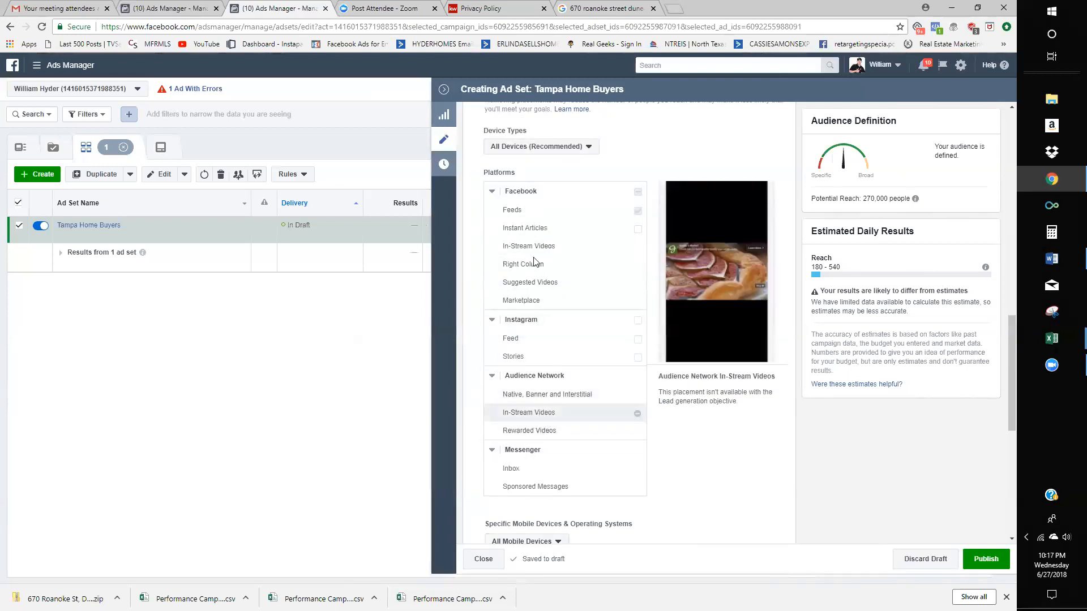
scroll(803, 401, down, 2)
scroll(804, 398, up, 3)
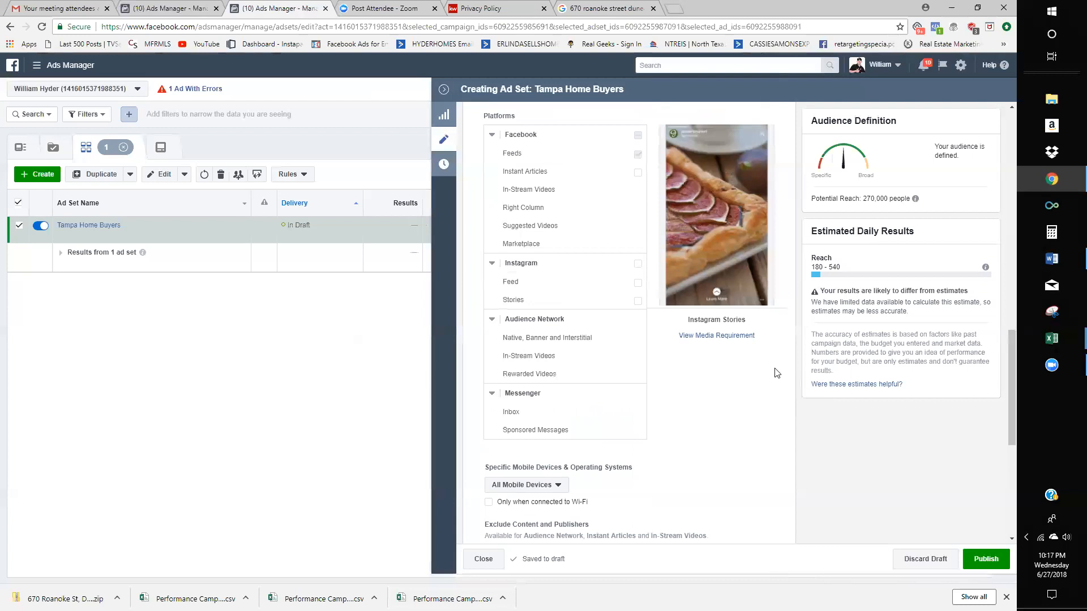
scroll(562, 297, down, 1)
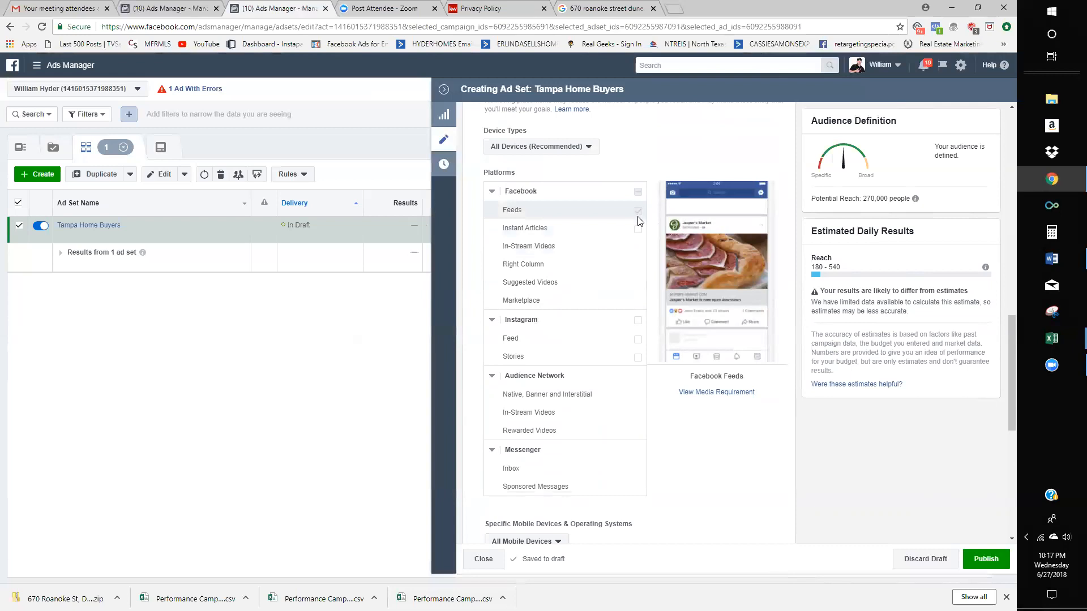
scroll(638, 212, down, 7)
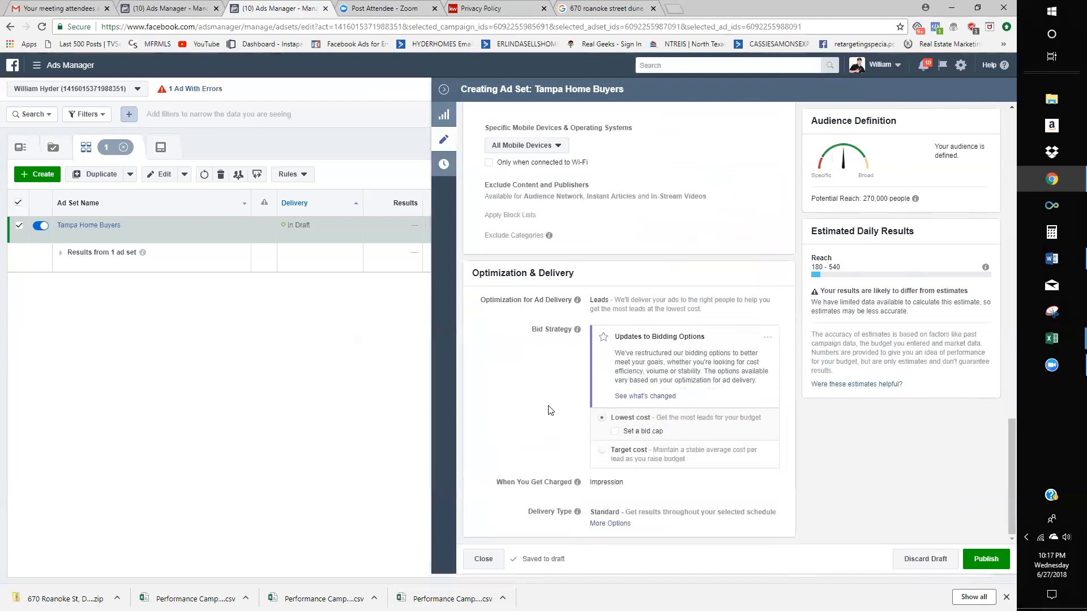
scroll(548, 410, up, 3)
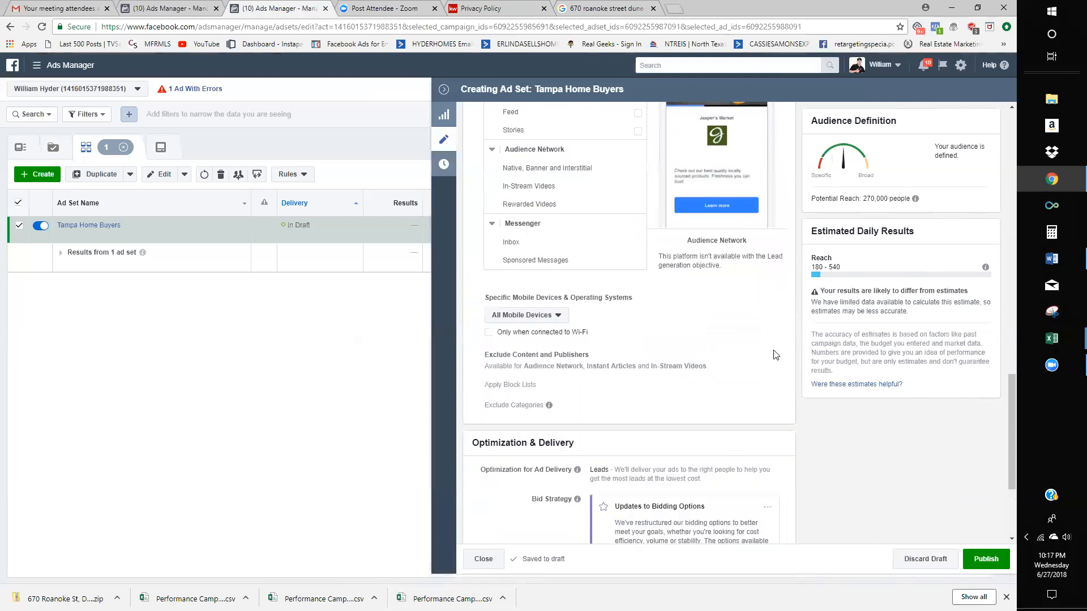
scroll(774, 356, up, 5)
scroll(660, 335, down, 3)
scroll(600, 277, up, 3)
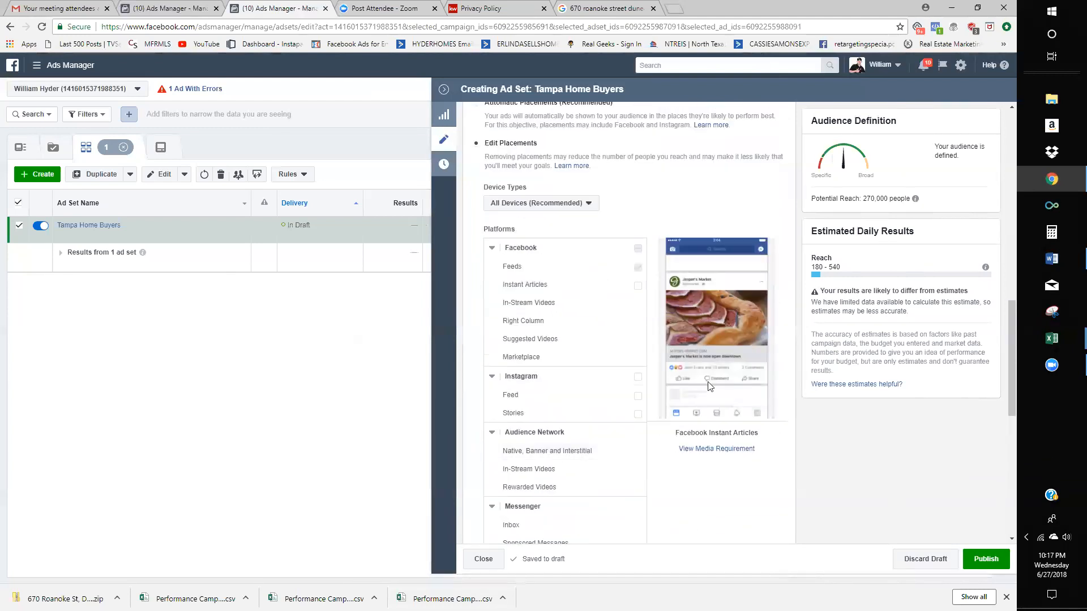
click(639, 378)
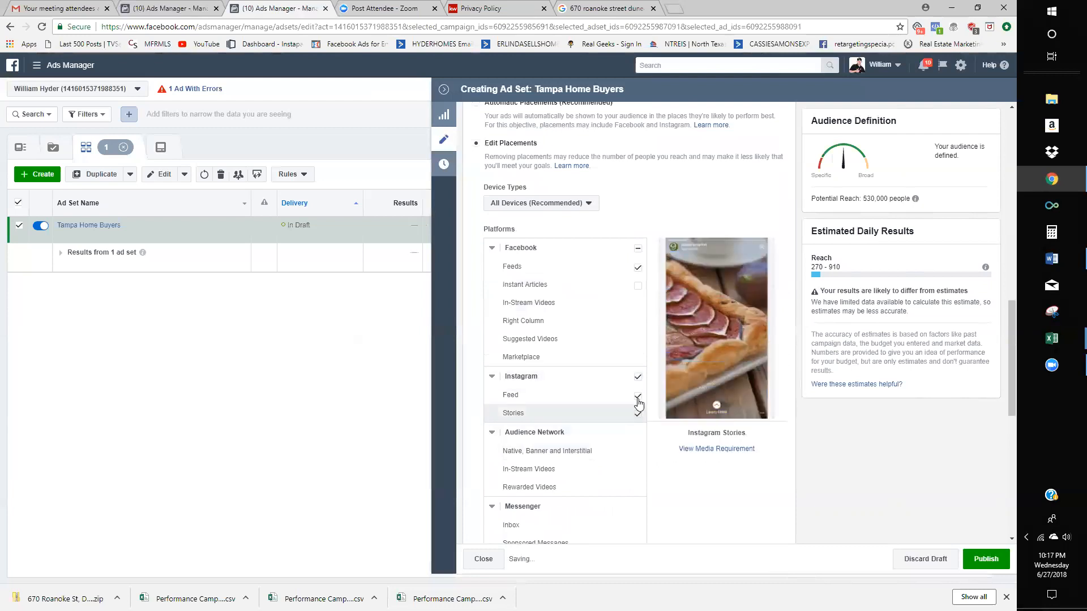
click(637, 378)
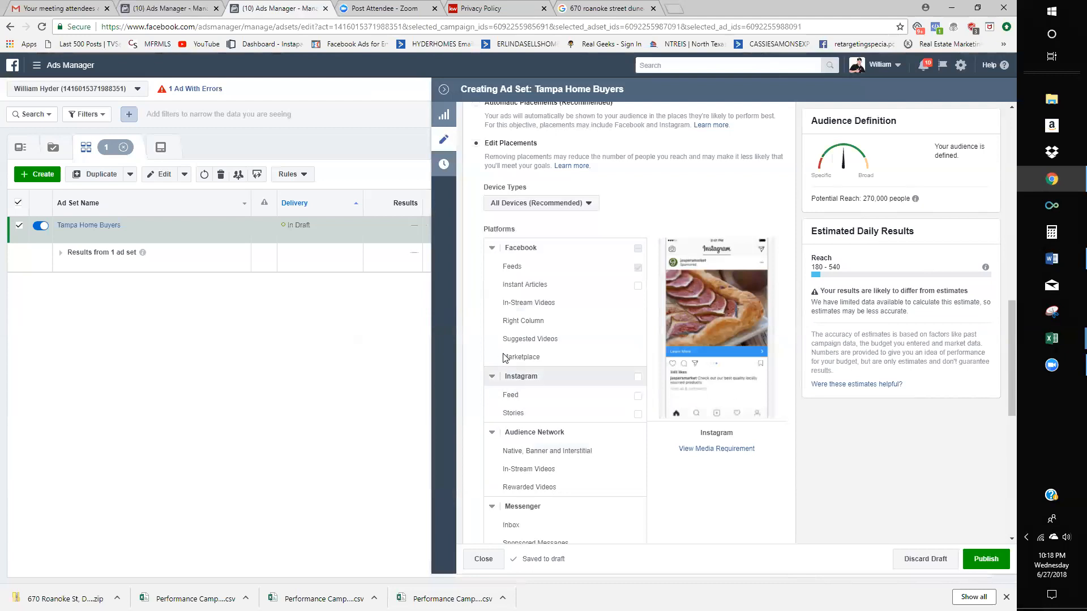
scroll(530, 354, down, 5)
scroll(530, 355, down, 3)
scroll(559, 387, up, 3)
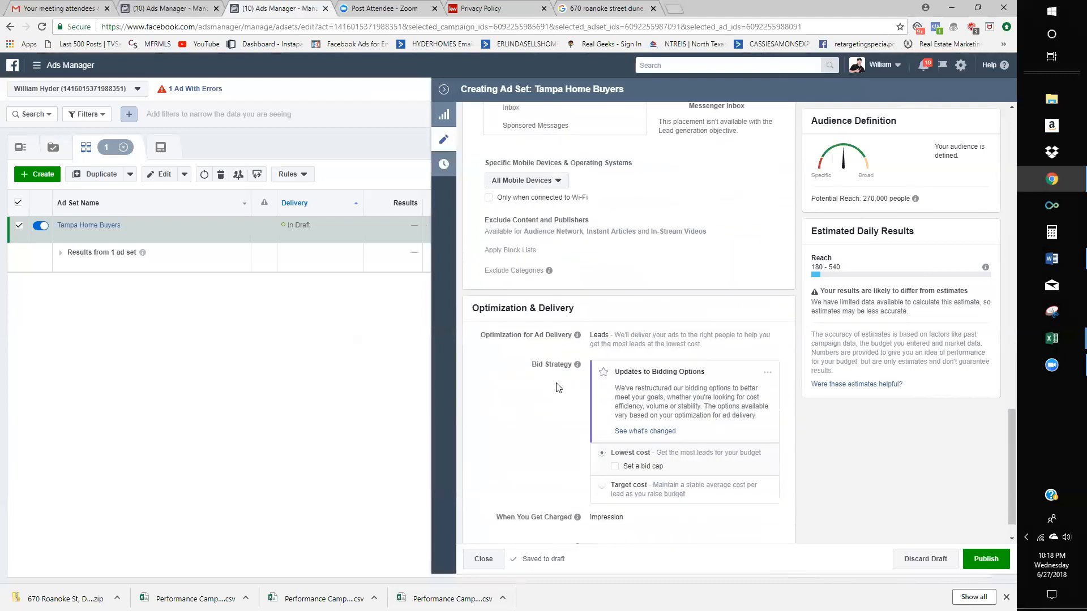
scroll(560, 383, down, 3)
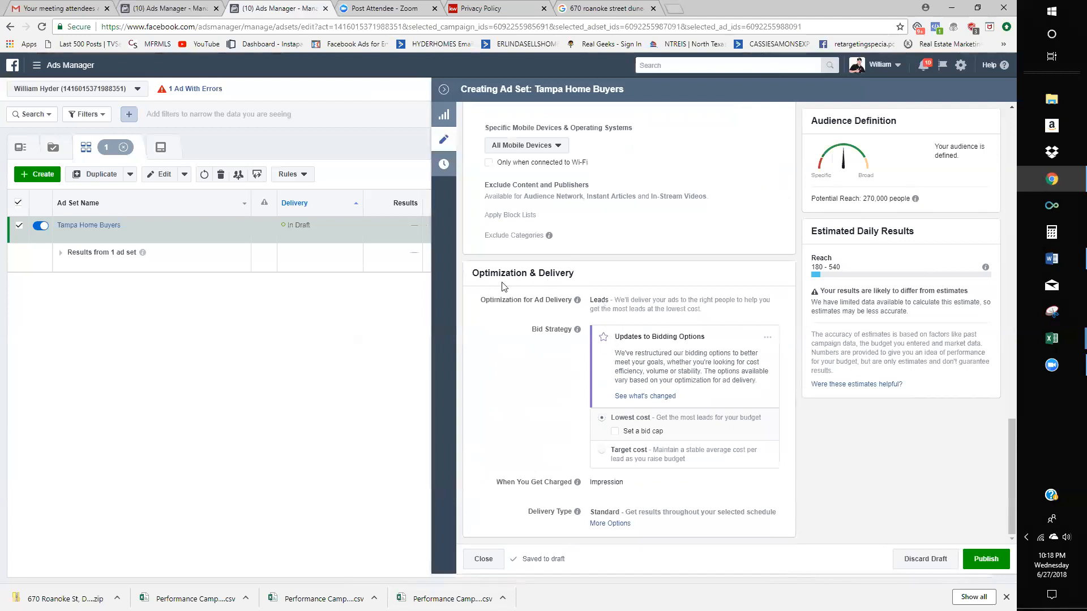
mouse_move(658, 439)
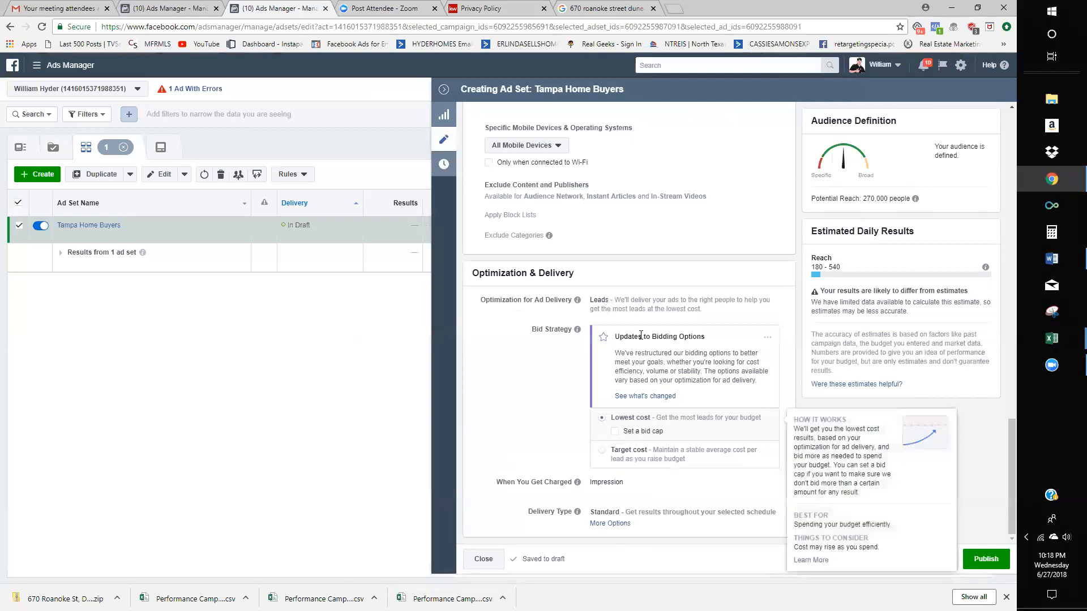
scroll(715, 402, up, 9)
scroll(715, 402, up, 10)
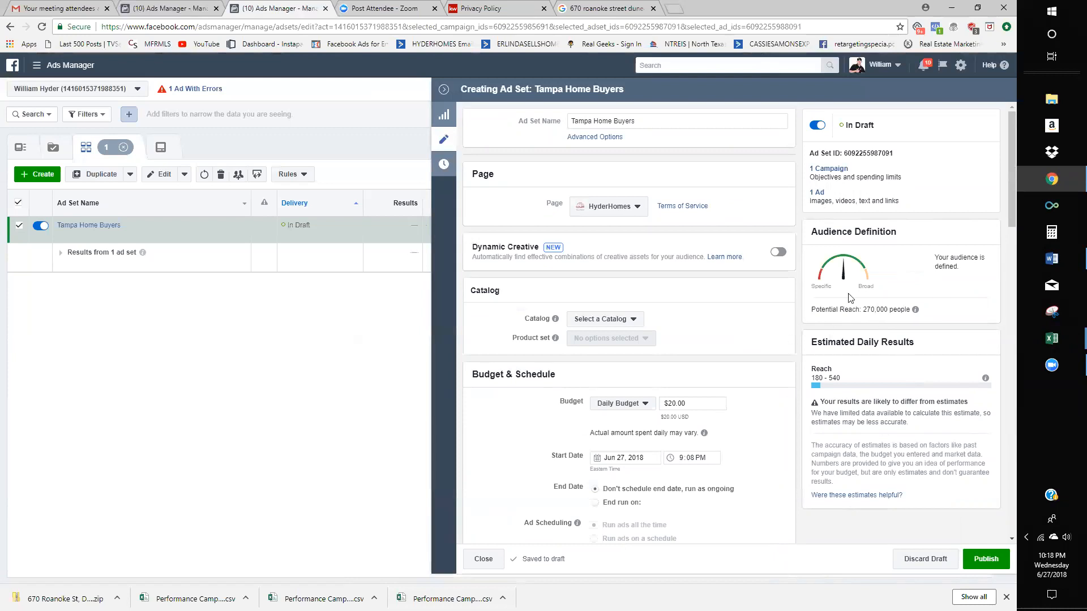
- Open the ad, preview it in Desktop News Feed, and advance the carousel to the next card
click(819, 193)
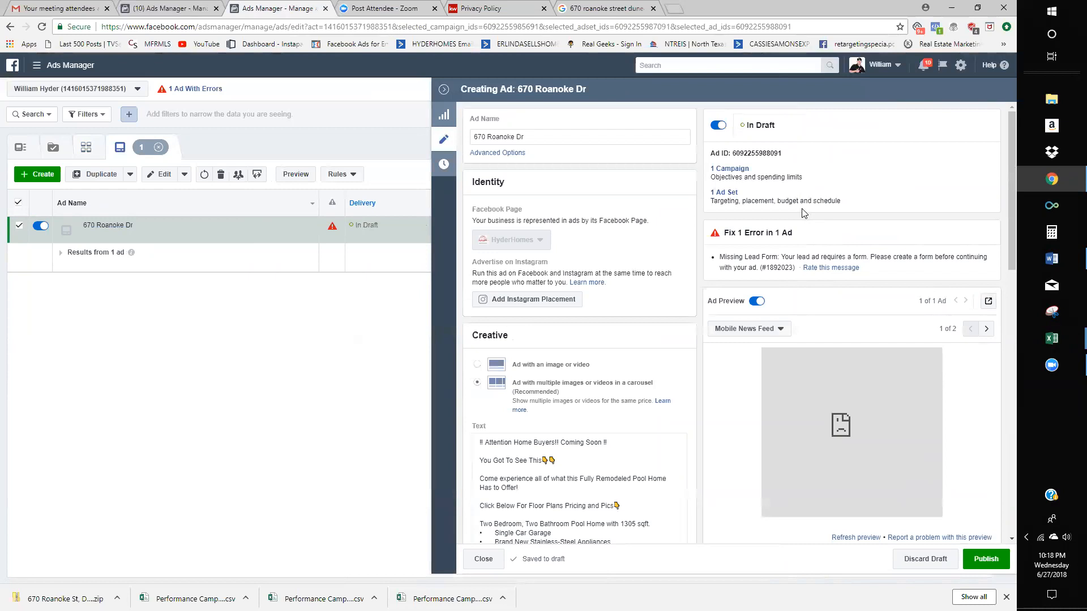
click(744, 330)
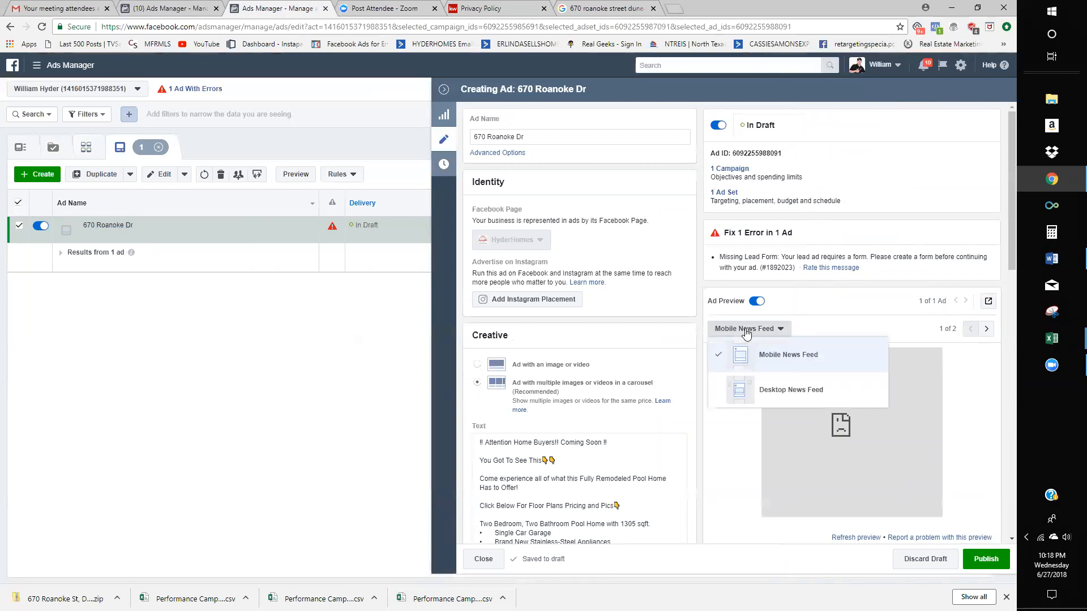
click(774, 390)
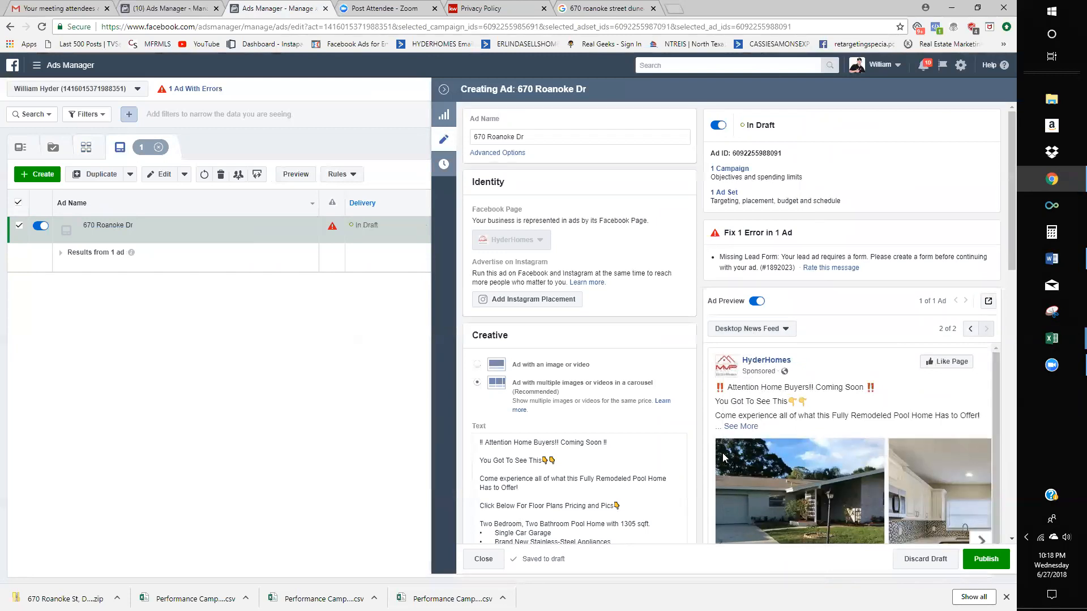
scroll(991, 441, down, 2)
click(989, 436)
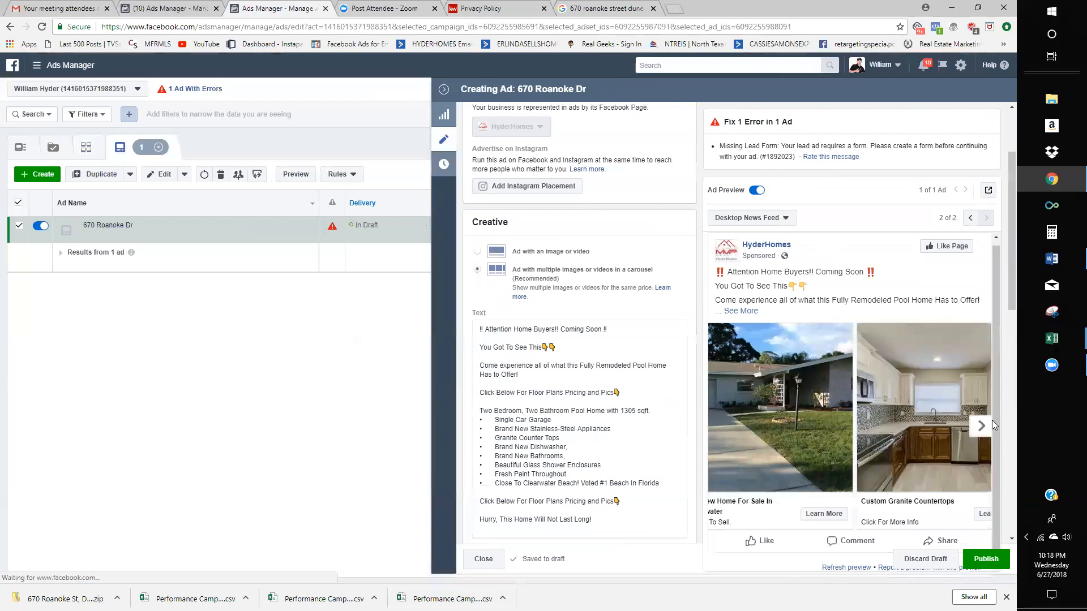
- Compare the Mobile News Feed preview, switch back to Desktop, then return to the Tampa Home Buyers ad set
click(990, 191)
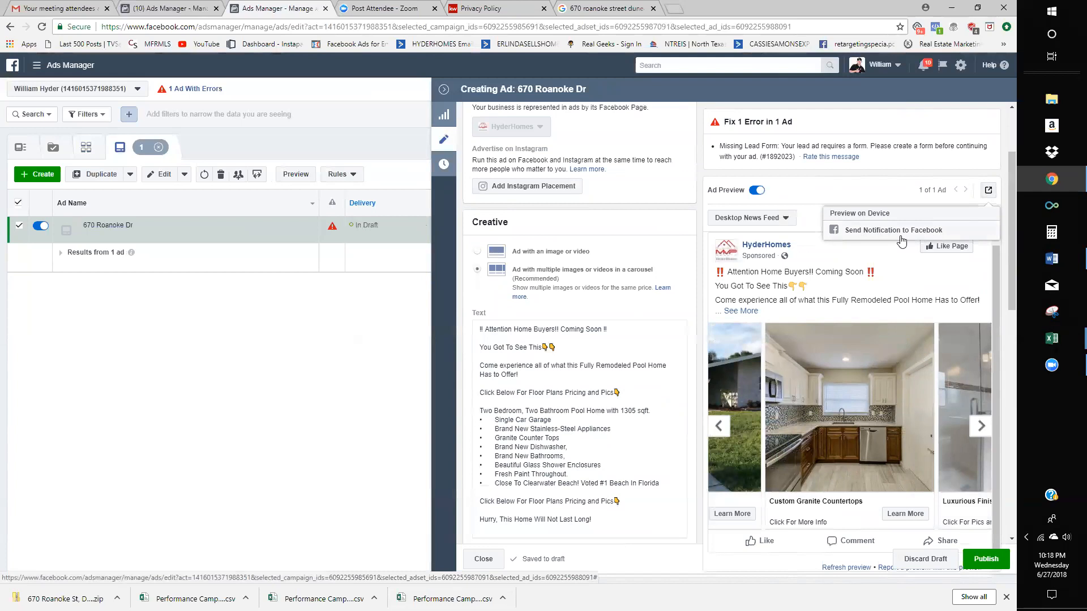
click(750, 218)
click(761, 244)
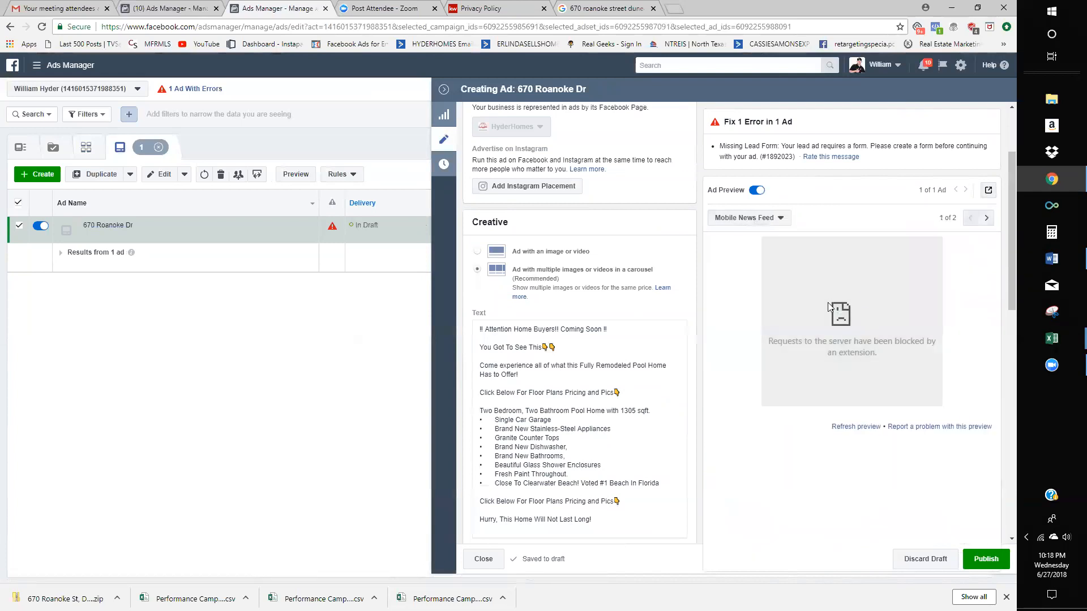
click(742, 219)
click(764, 280)
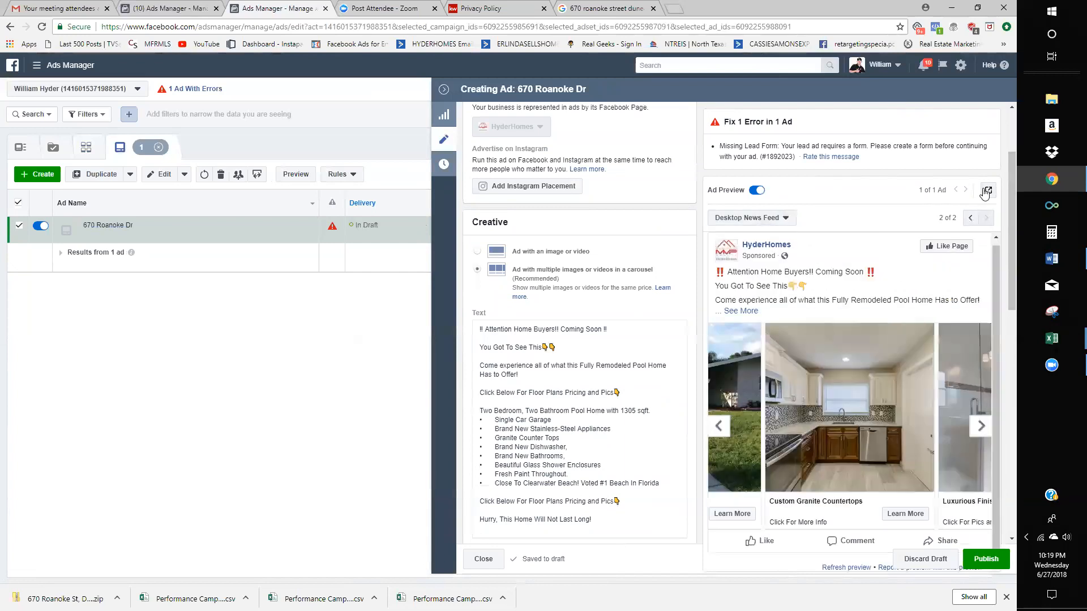
scroll(640, 380, up, 5)
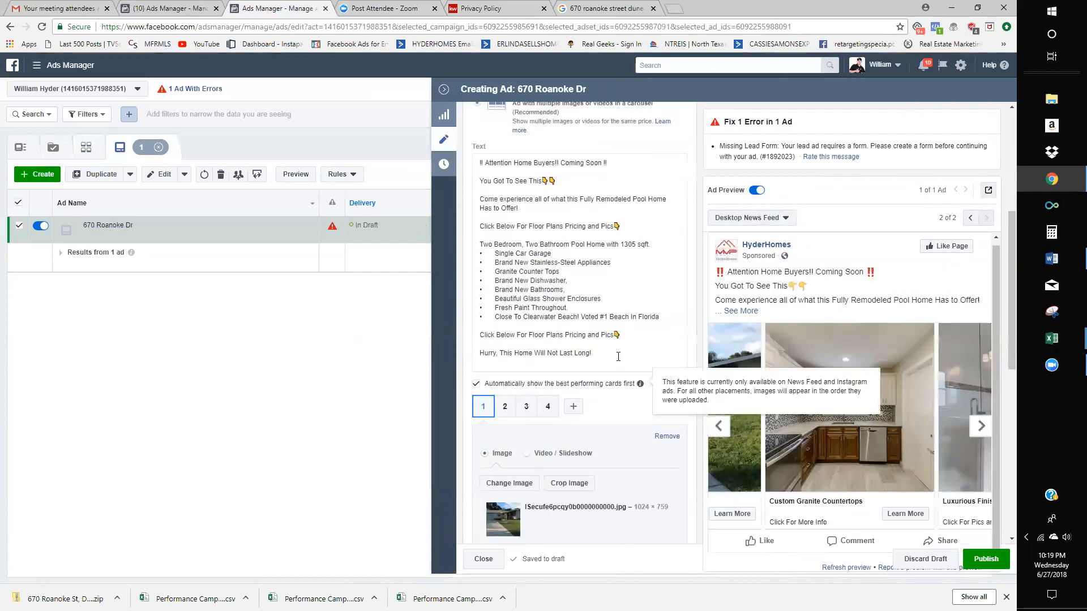
click(733, 194)
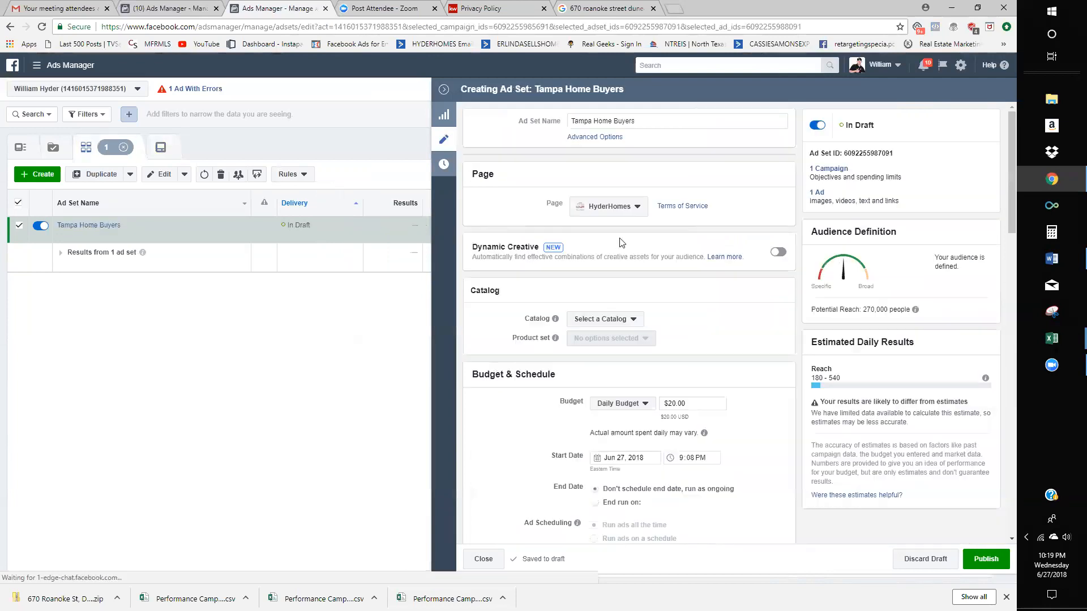
- Review the audience's Dunedin, Saint Petersburg and Tampa locations and ages 28–65+, then close it unchanged
scroll(679, 260, down, 3)
scroll(735, 272, down, 5)
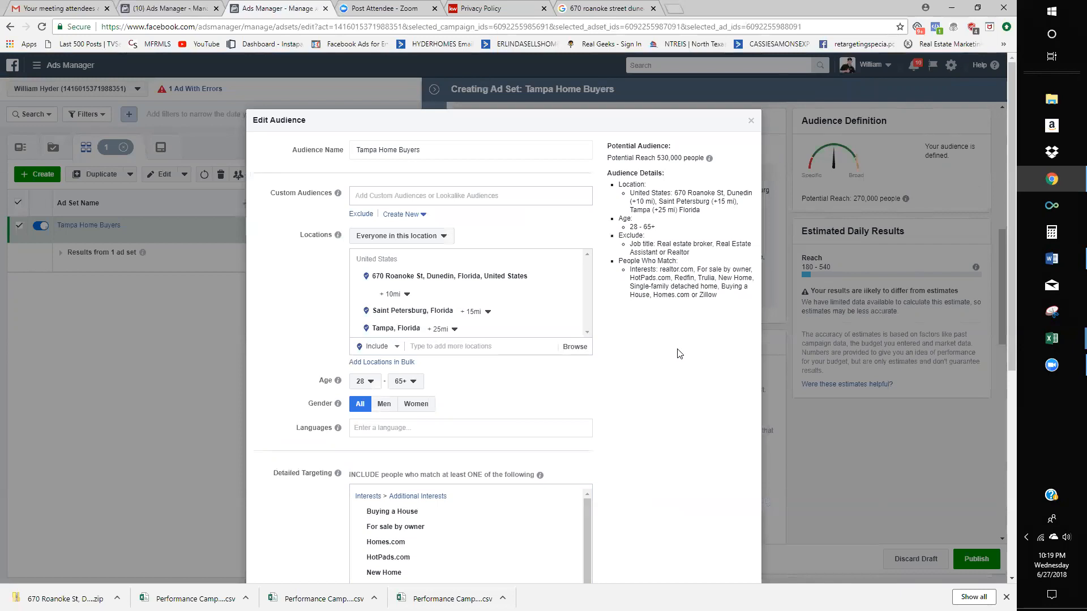
scroll(691, 354, down, 3)
scroll(688, 363, up, 3)
scroll(688, 364, down, 6)
scroll(691, 261, up, 6)
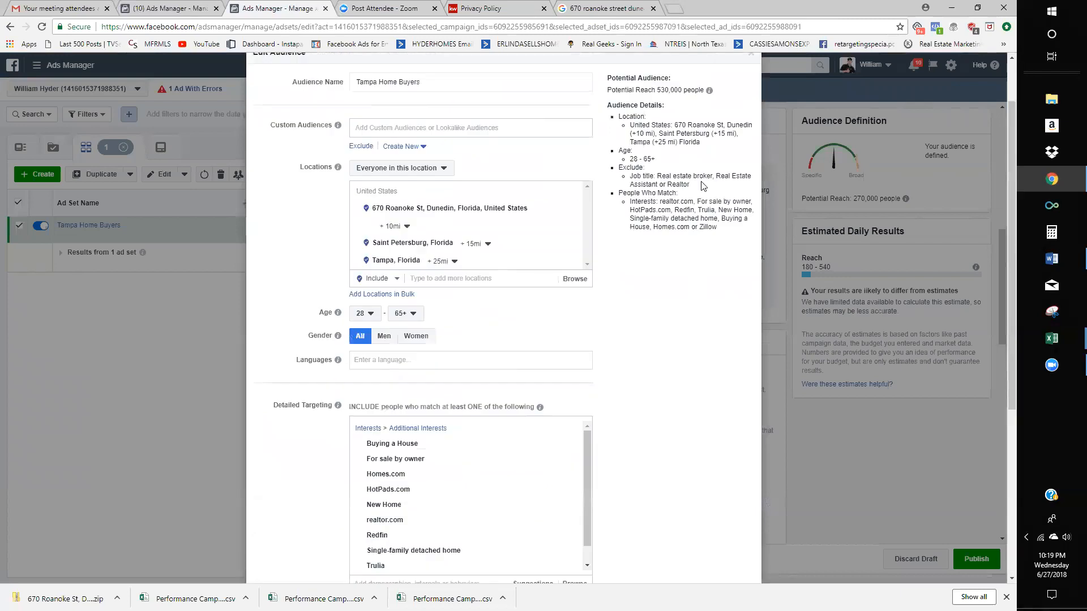
click(752, 122)
- Replace the $20.00 daily budget with $10.00 and publish the Tampa Home Buyers ad set
scroll(673, 226, up, 3)
click(702, 177)
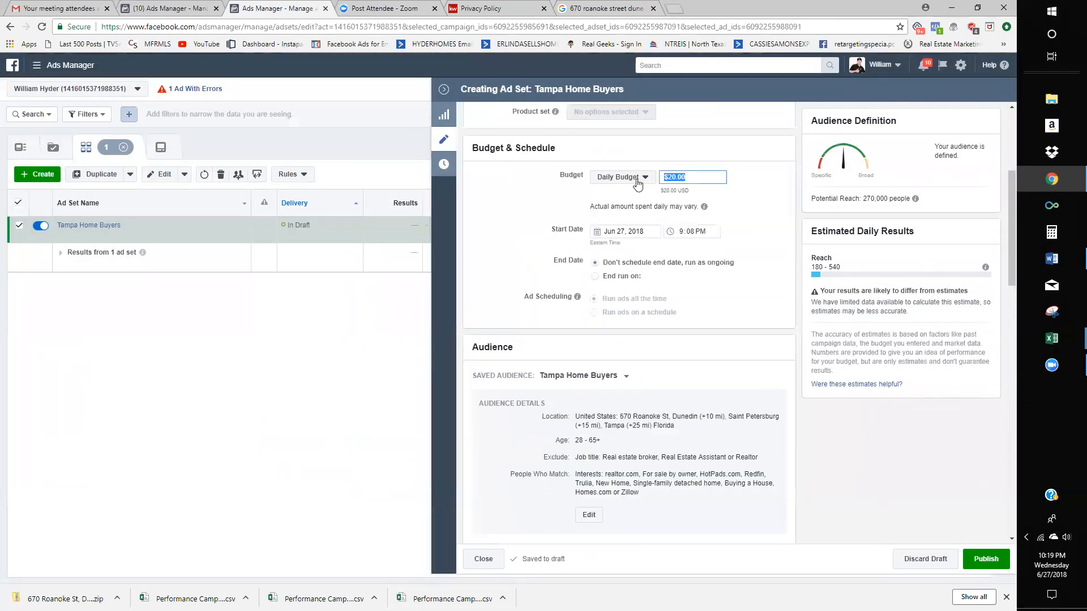
text(10)
click(996, 567)
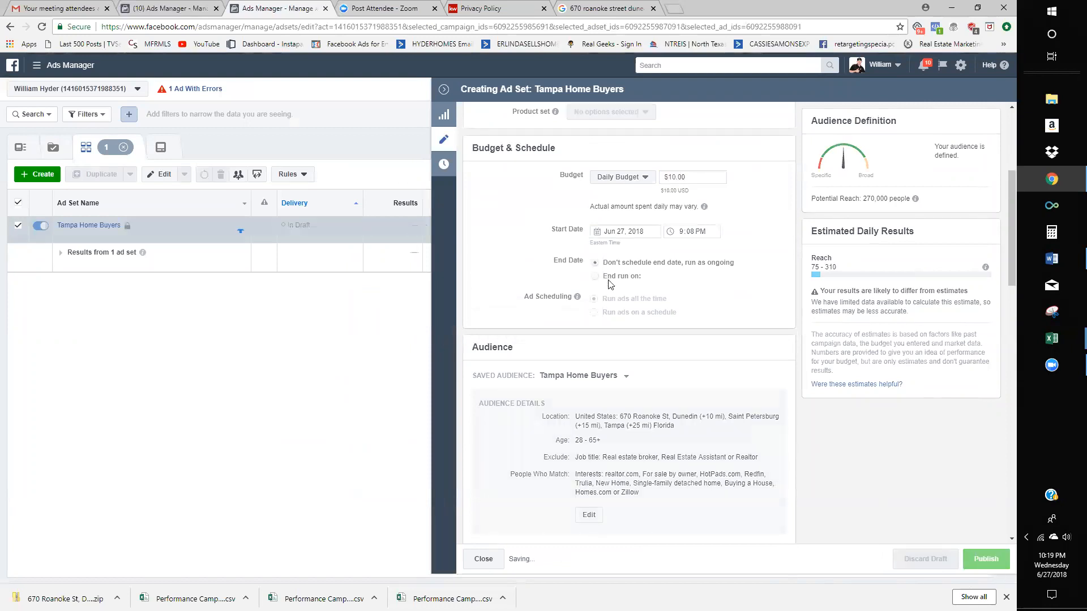
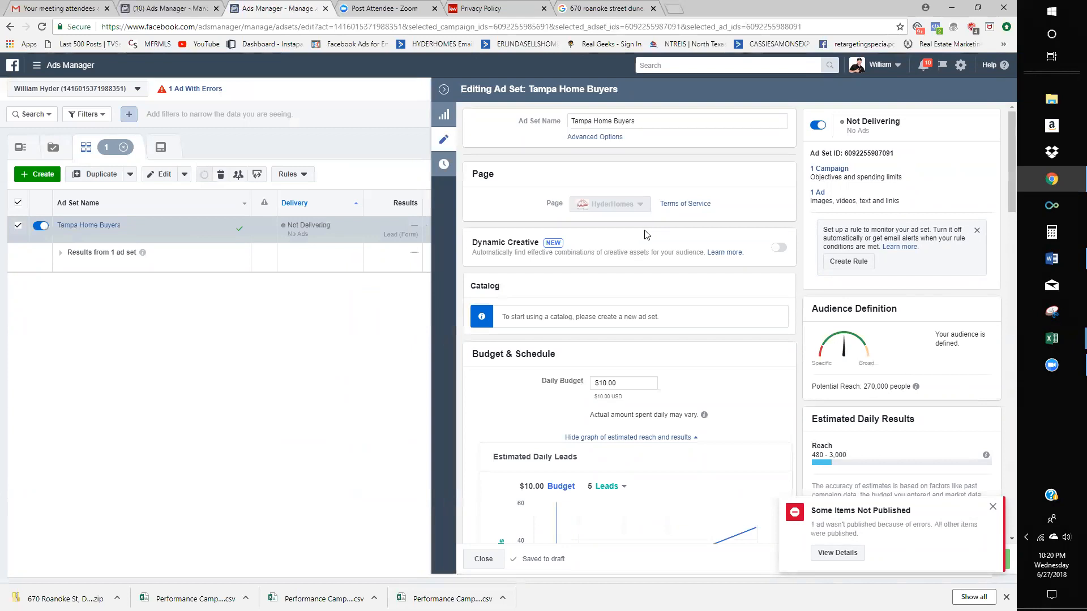
- Close the Tampa Home Buyers ad set editor and start duplicating that ad set
scroll(644, 231, down, 12)
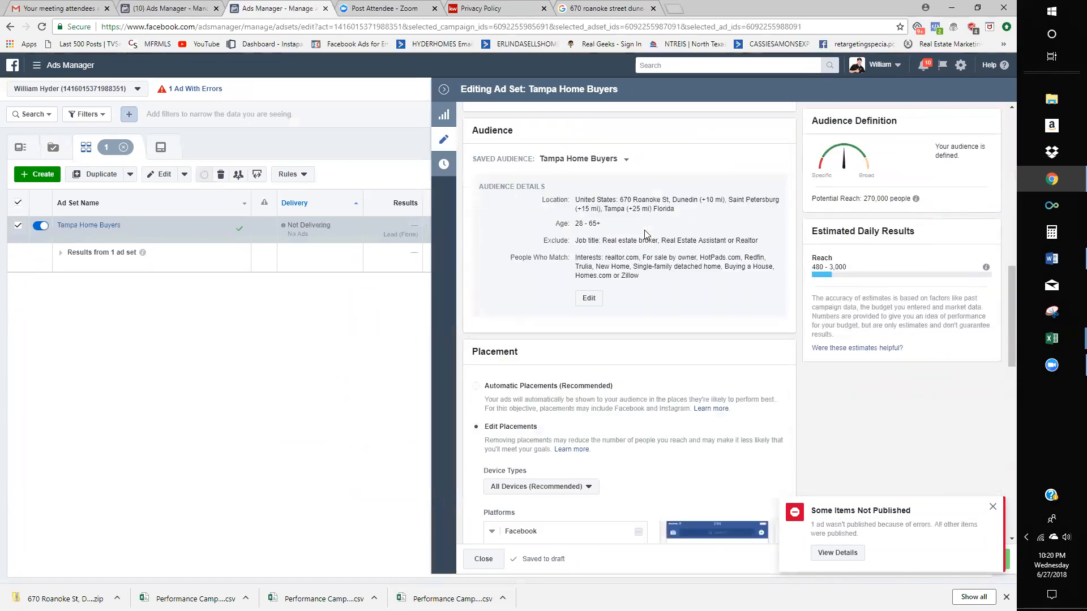
scroll(645, 230, down, 4)
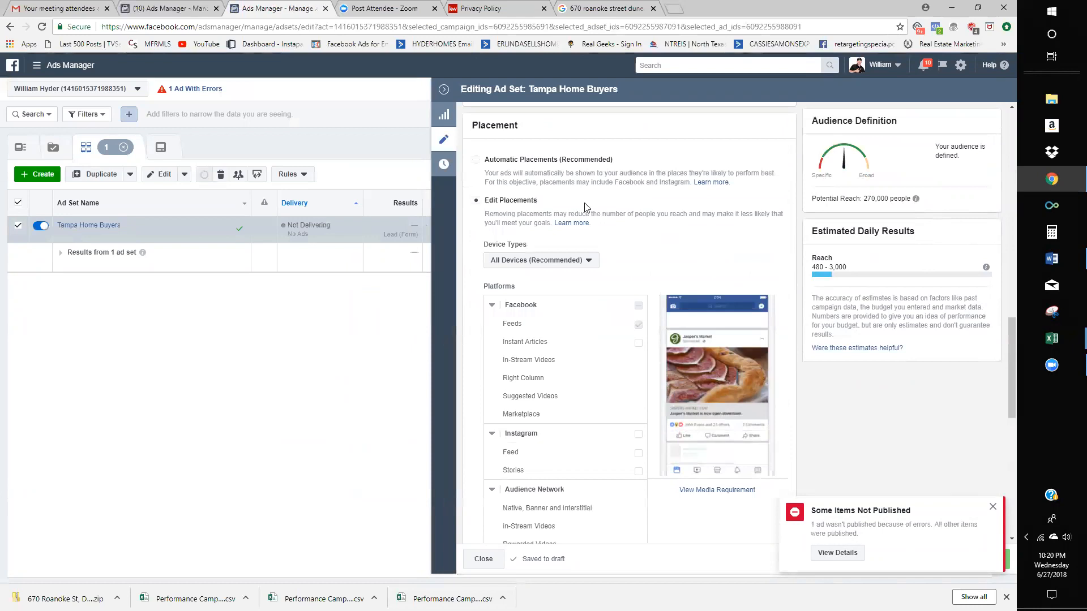
scroll(645, 230, up, 4)
click(444, 91)
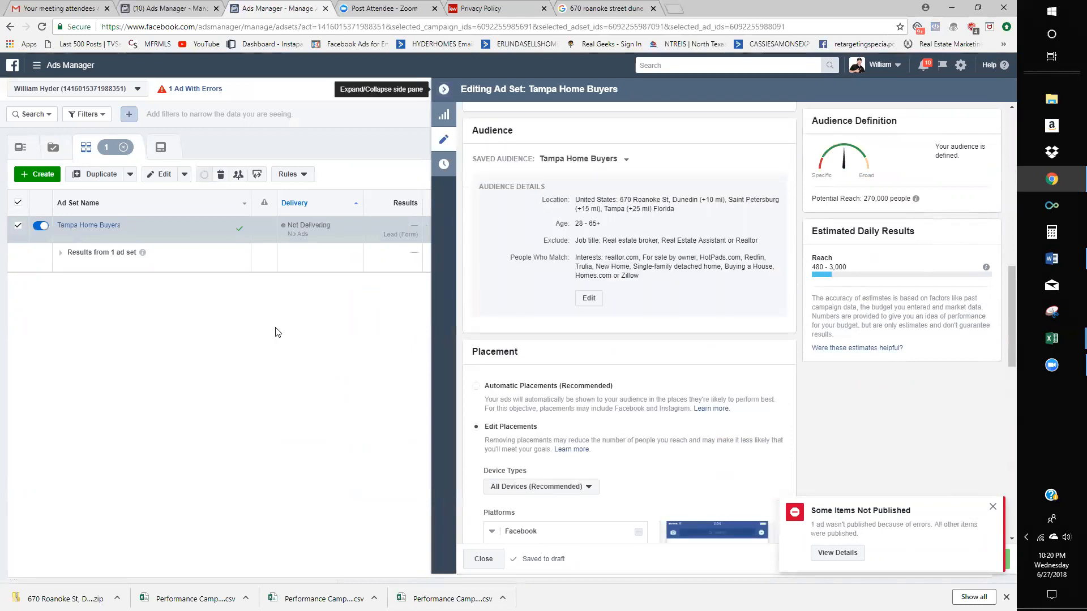
click(151, 236)
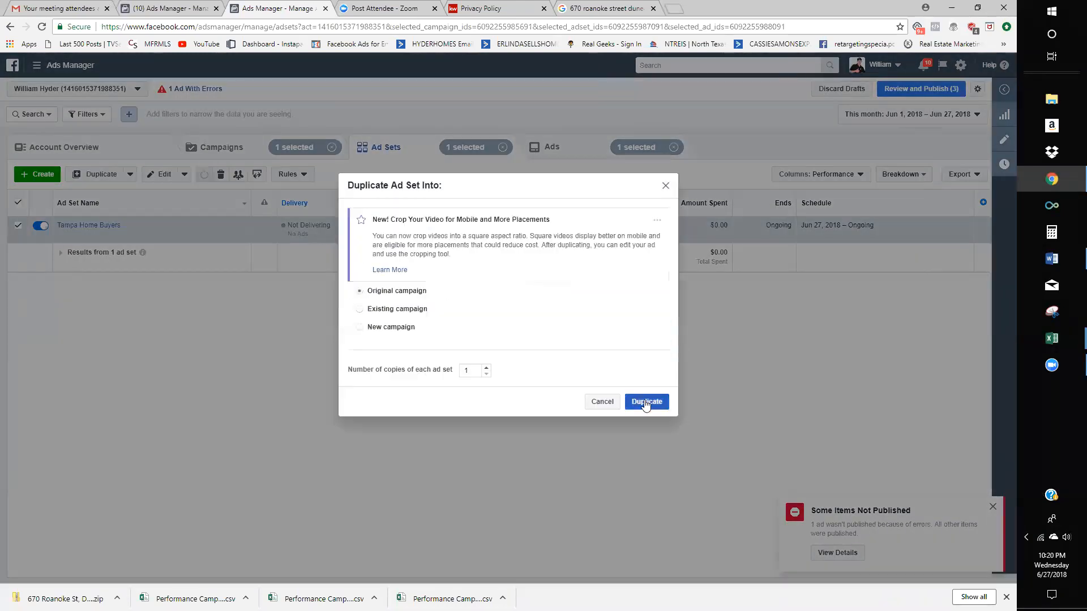
- After checking the Campaigns list, duplicate Tampa Home Buyers into its original campaign
click(609, 403)
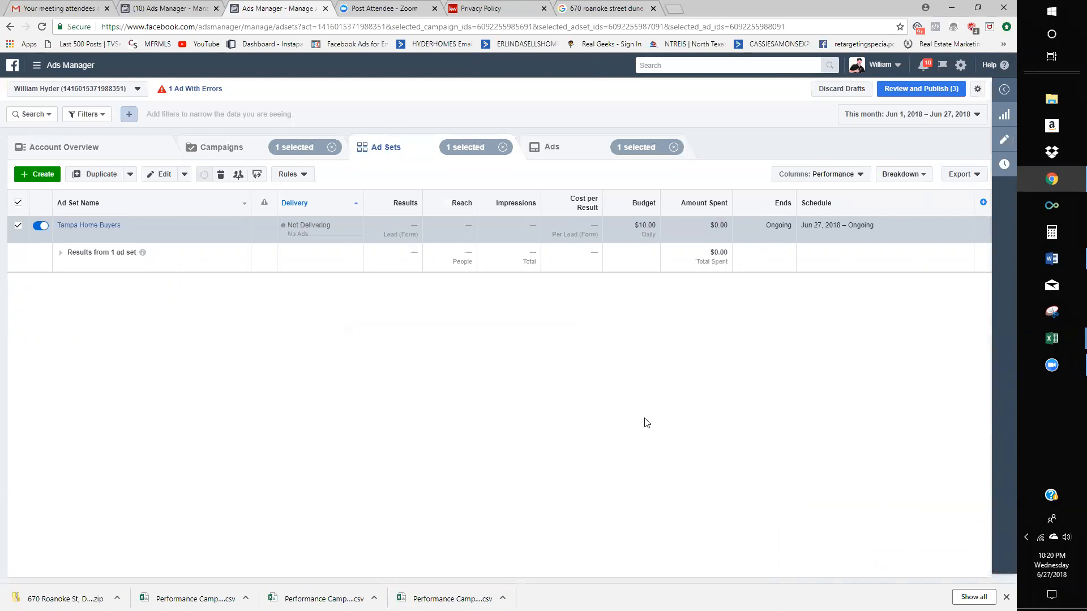
click(250, 152)
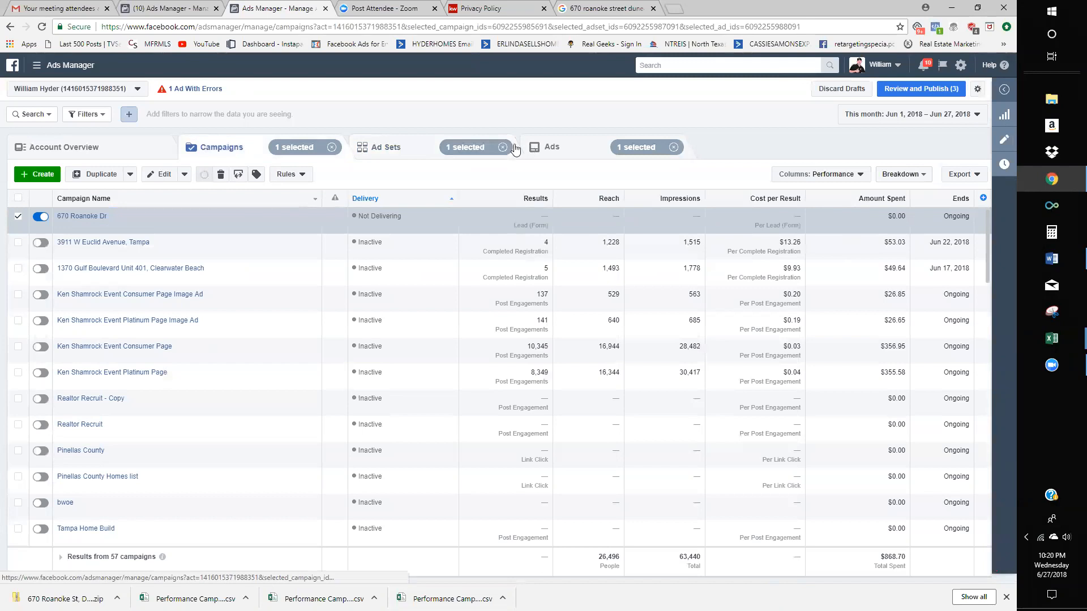
click(418, 148)
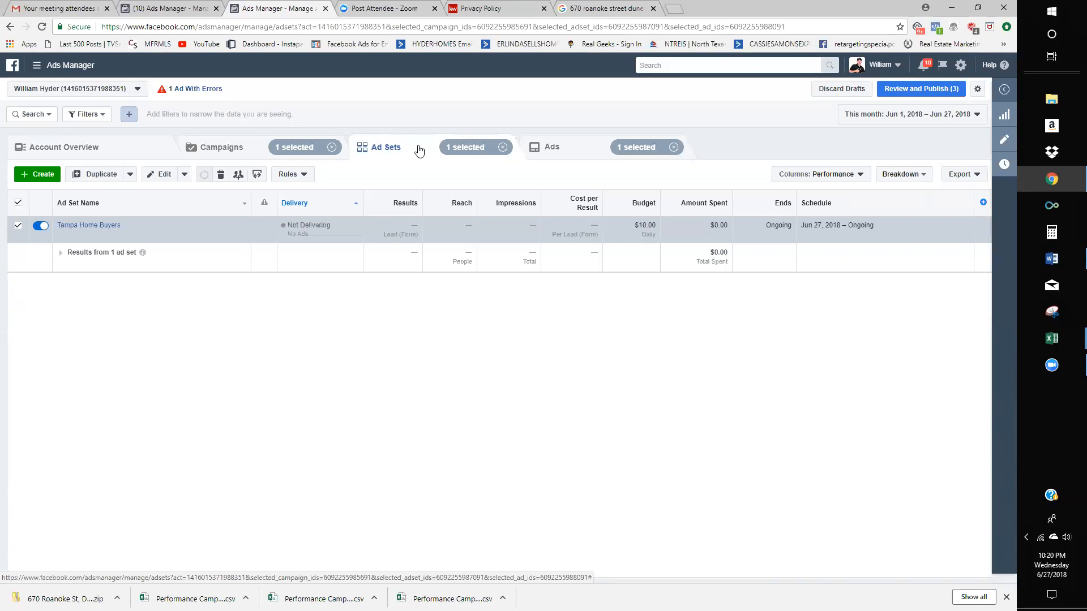
click(146, 236)
click(647, 378)
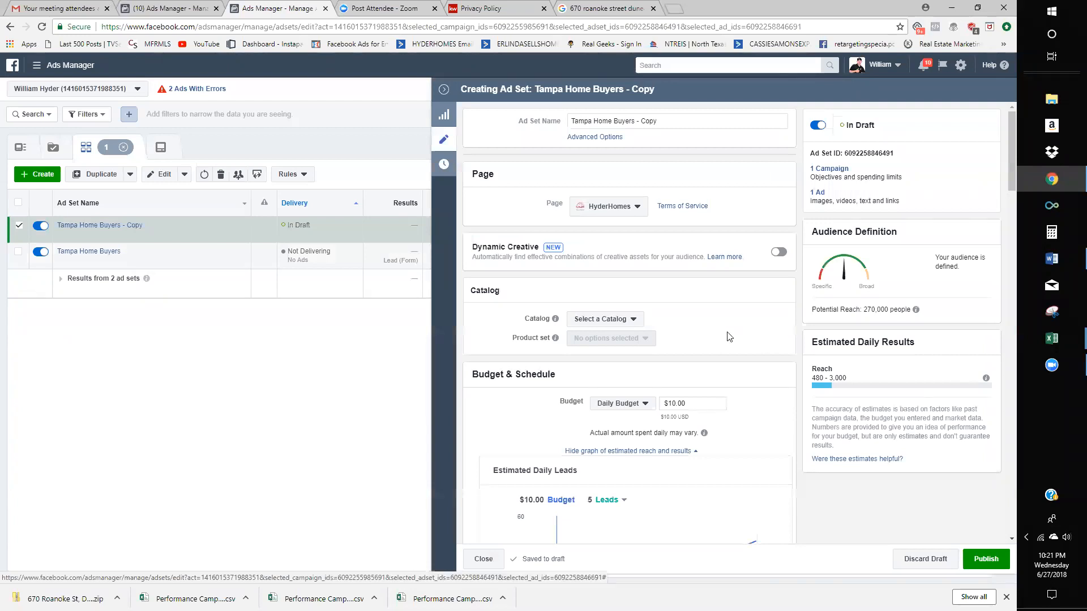
- Browse the copied ad set's saved audiences list and close it without choosing one
scroll(730, 336, down, 2)
click(693, 291)
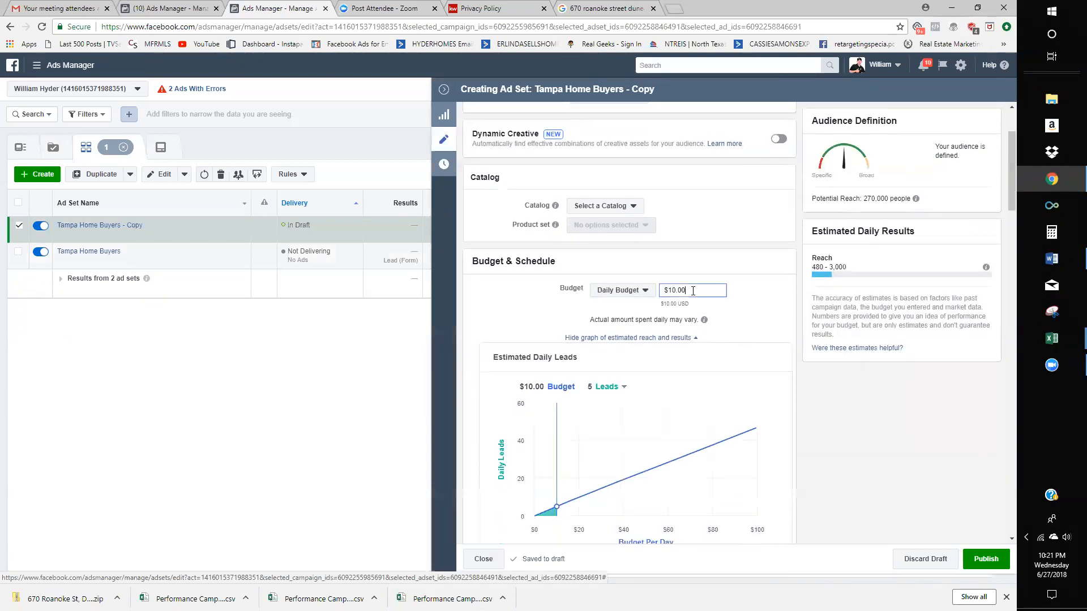
scroll(693, 290, down, 10)
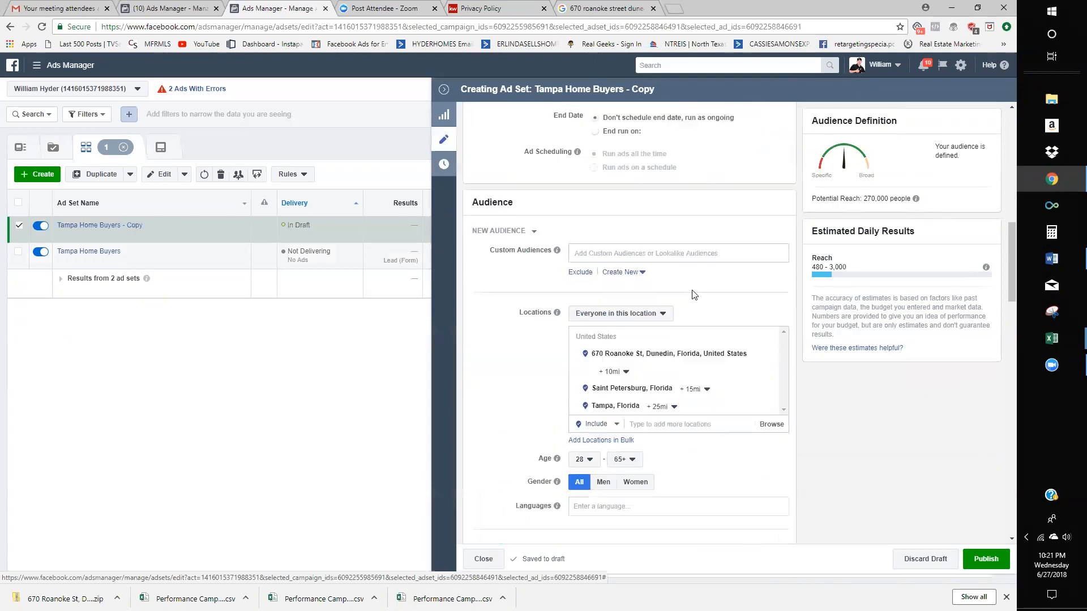
scroll(682, 351, down, 5)
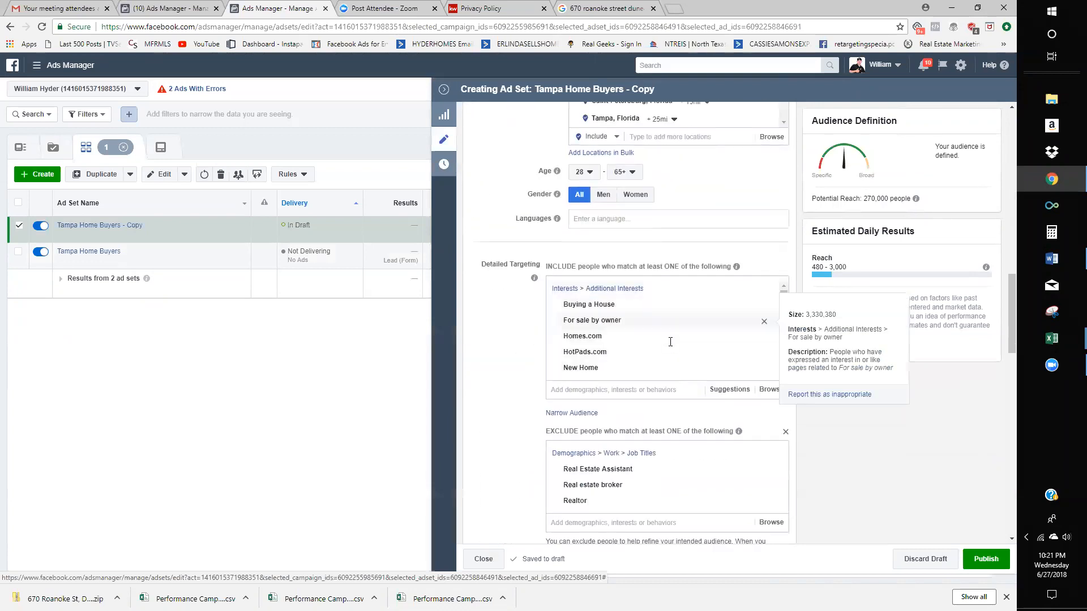
scroll(655, 372, down, 3)
scroll(655, 372, up, 5)
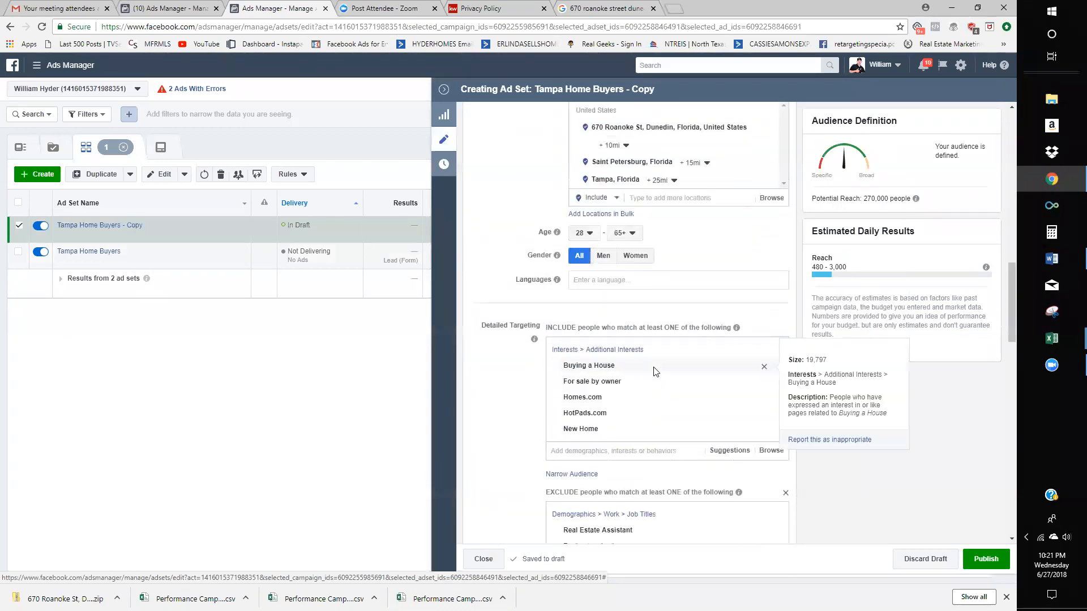
scroll(655, 372, up, 4)
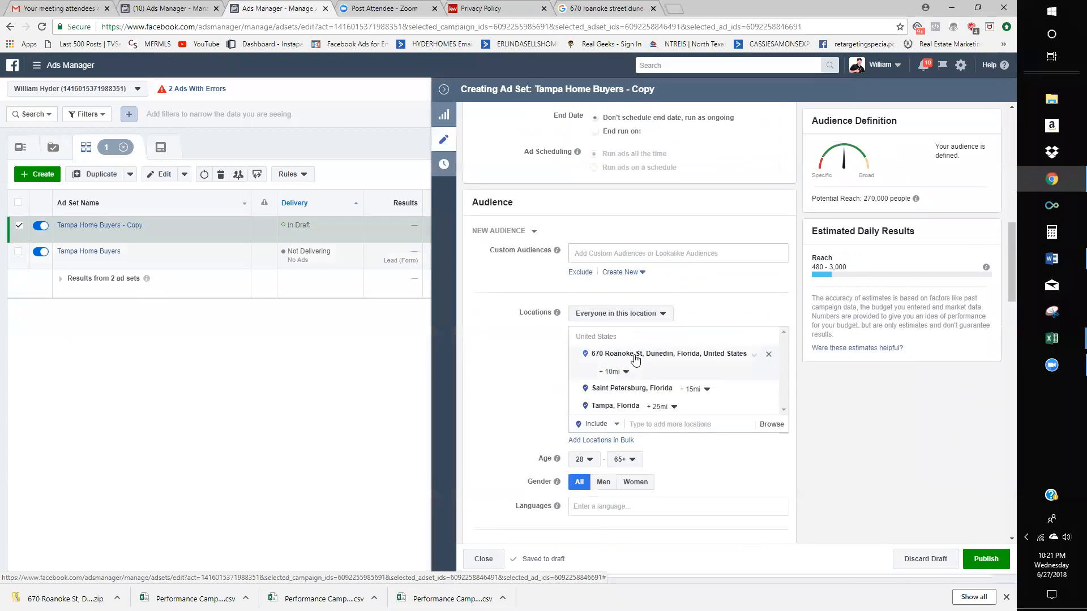
click(534, 232)
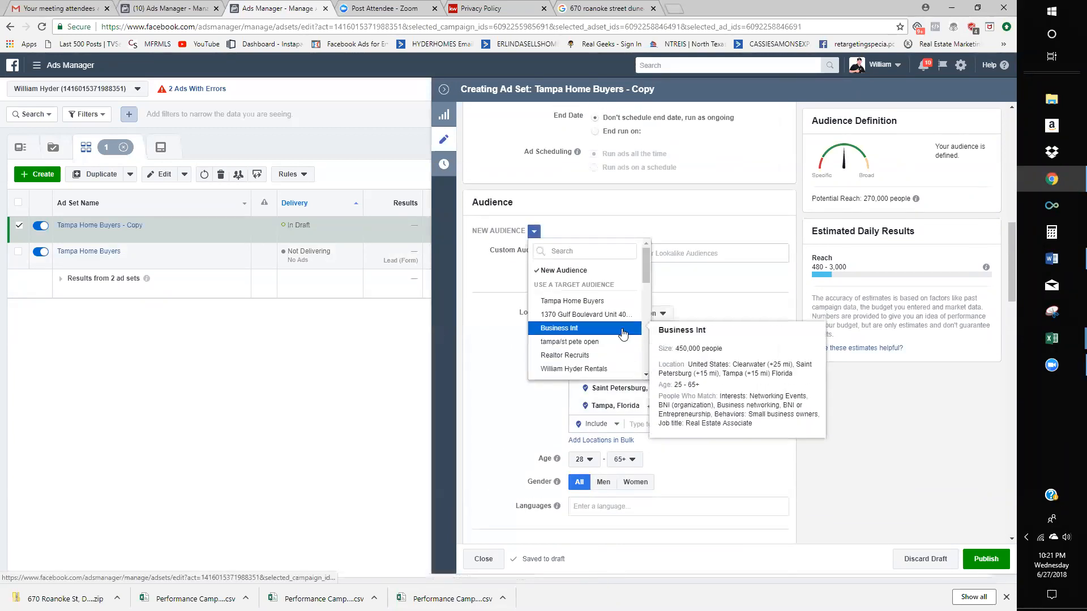
scroll(623, 334, down, 2)
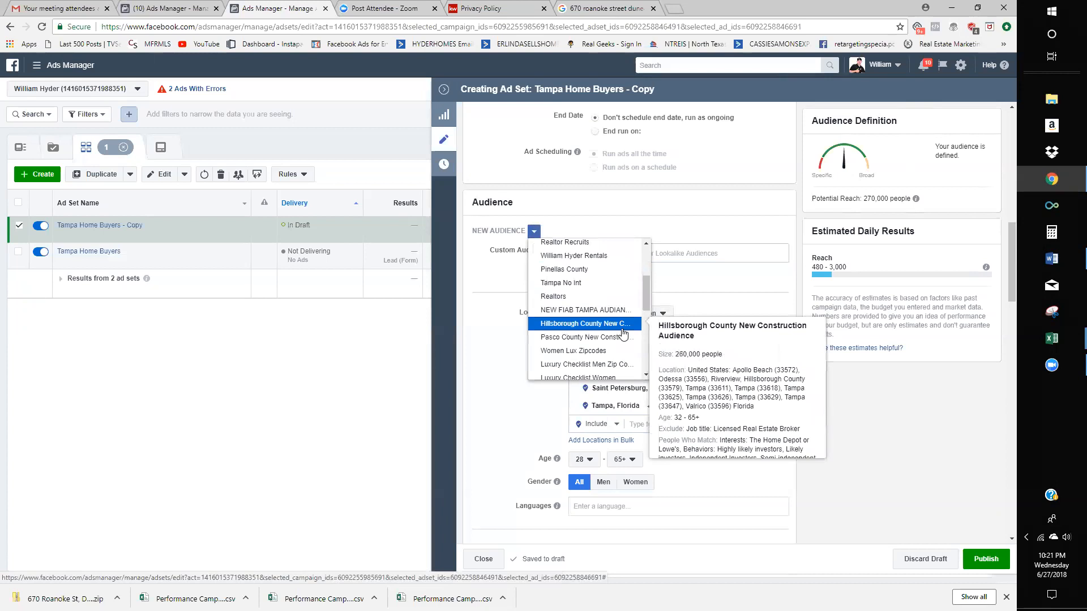
scroll(623, 334, up, 3)
click(712, 364)
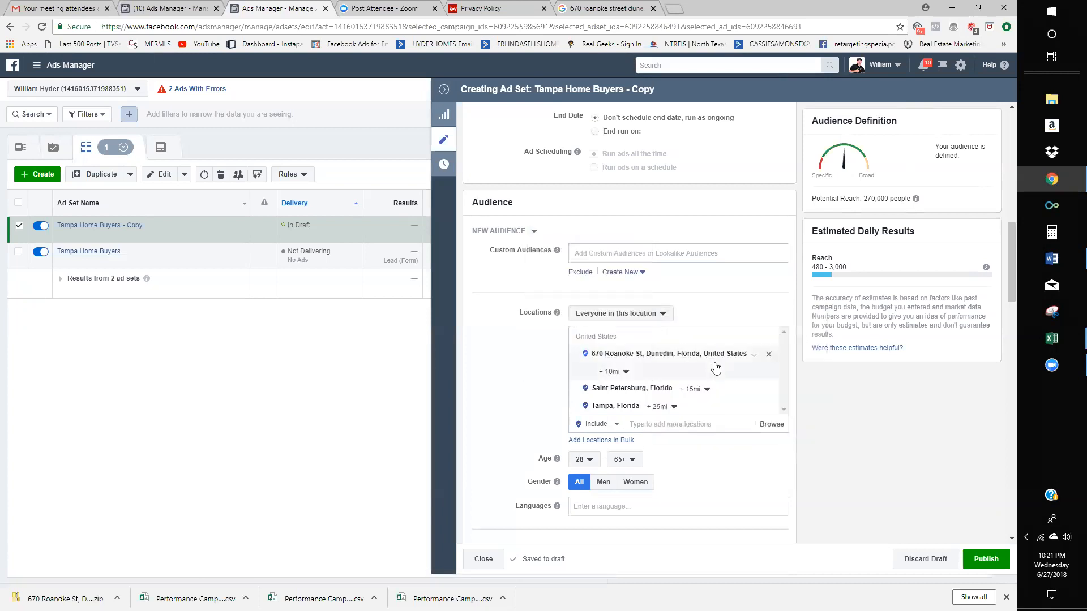
- Remove the Additional Interests from detailed targeting, dismissing the Save This Audience prompt
scroll(661, 376, down, 1)
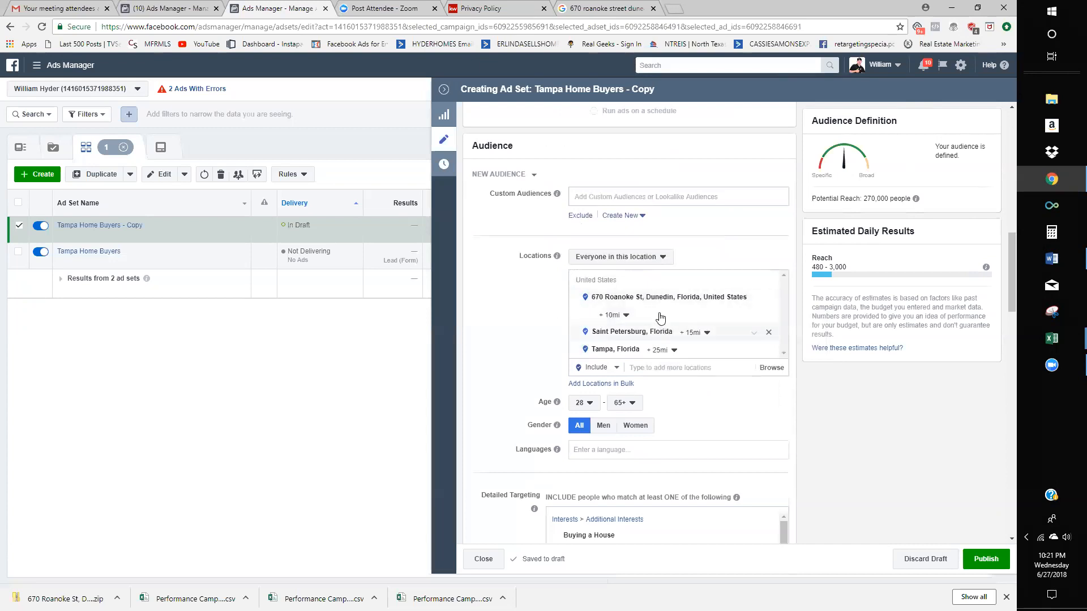
scroll(660, 323, down, 1)
scroll(661, 323, down, 1)
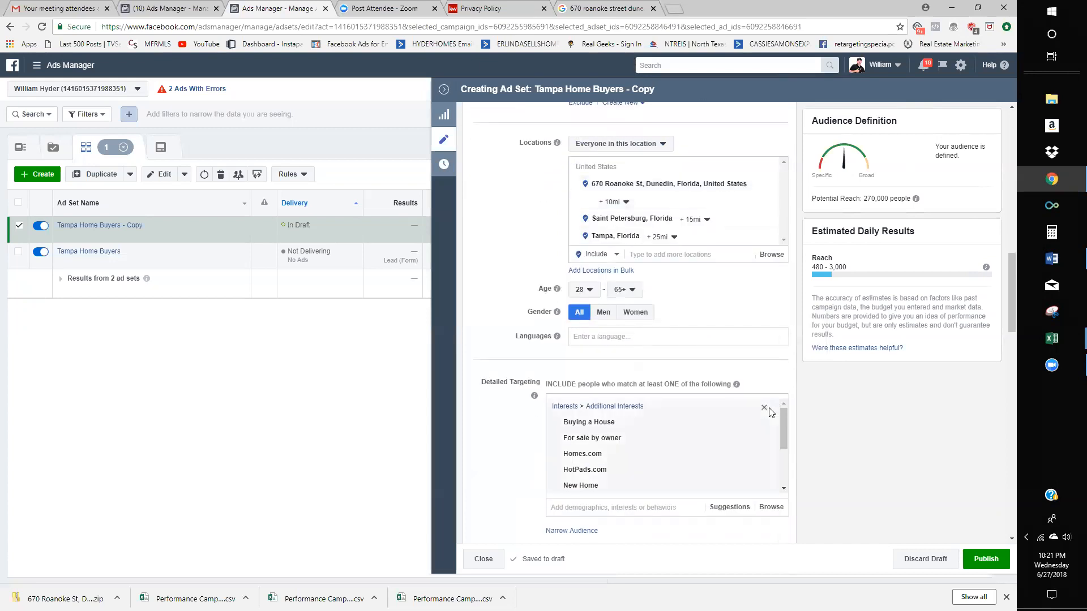
click(764, 409)
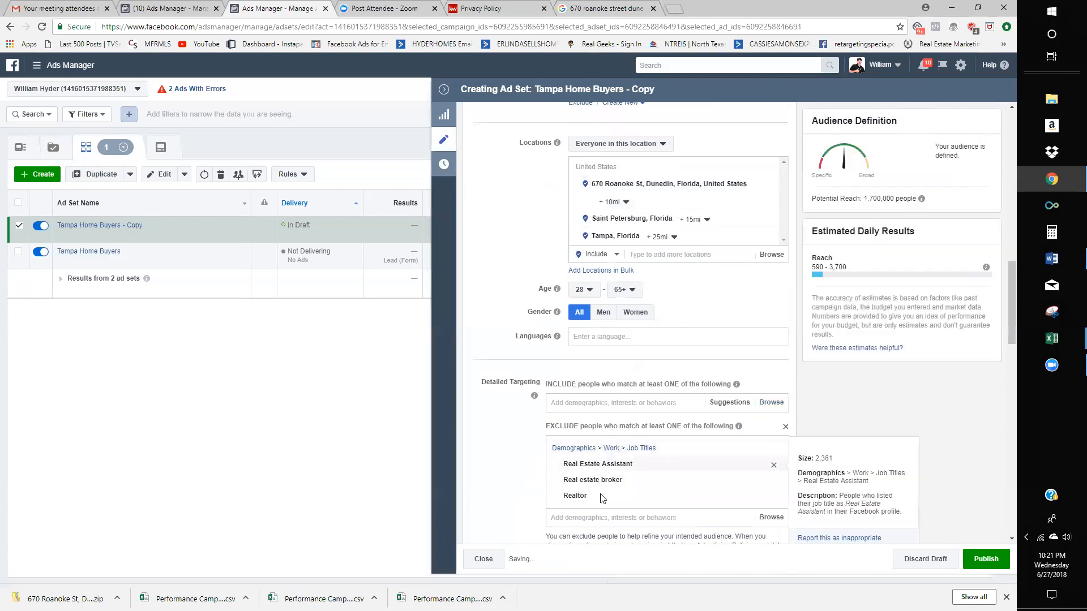
scroll(602, 497, down, 1)
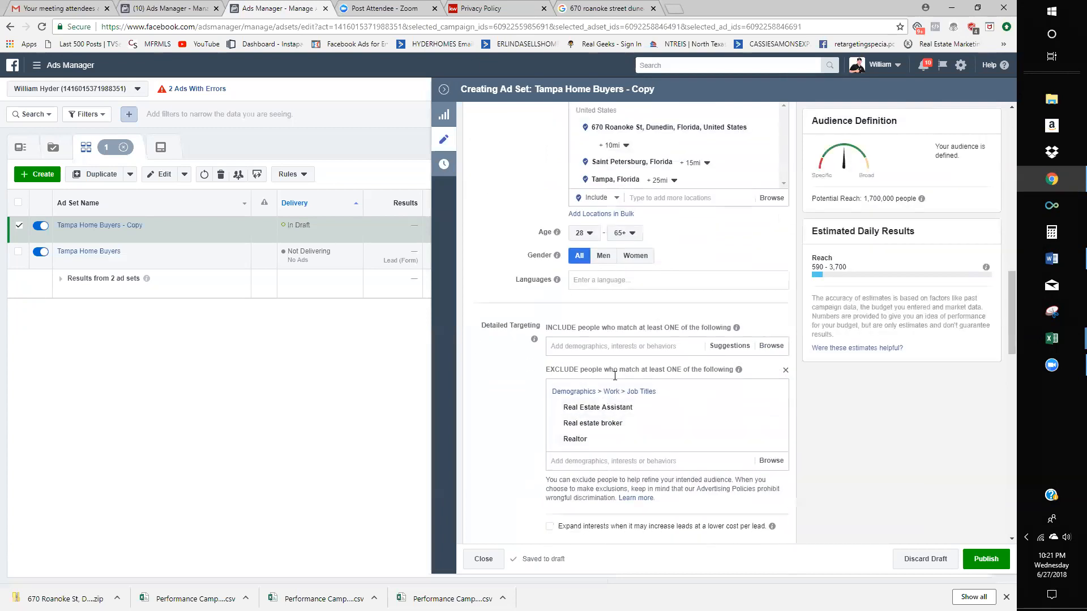
scroll(615, 376, down, 3)
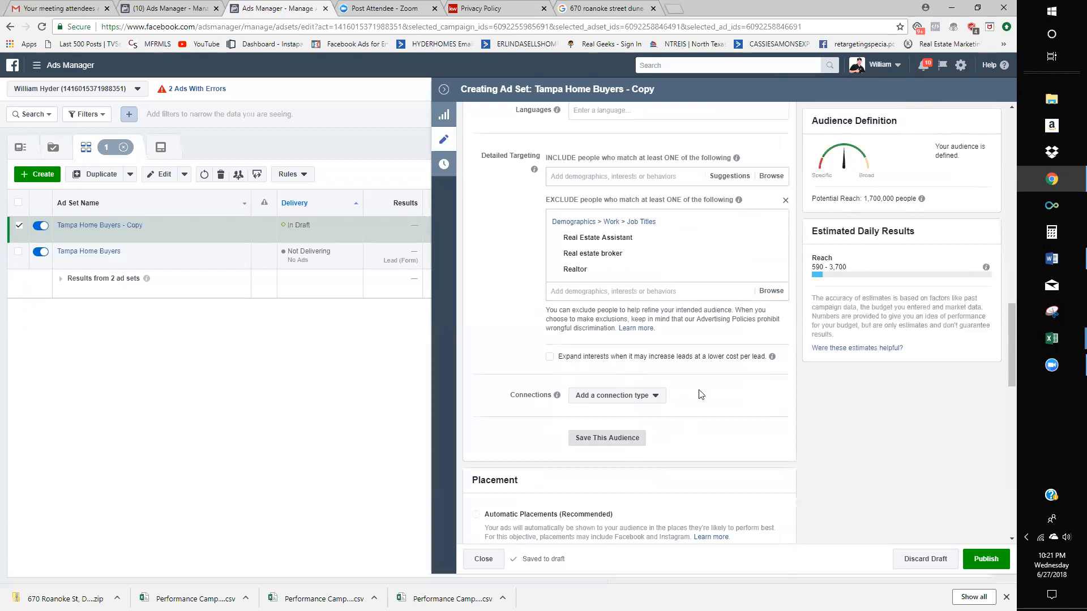
click(607, 438)
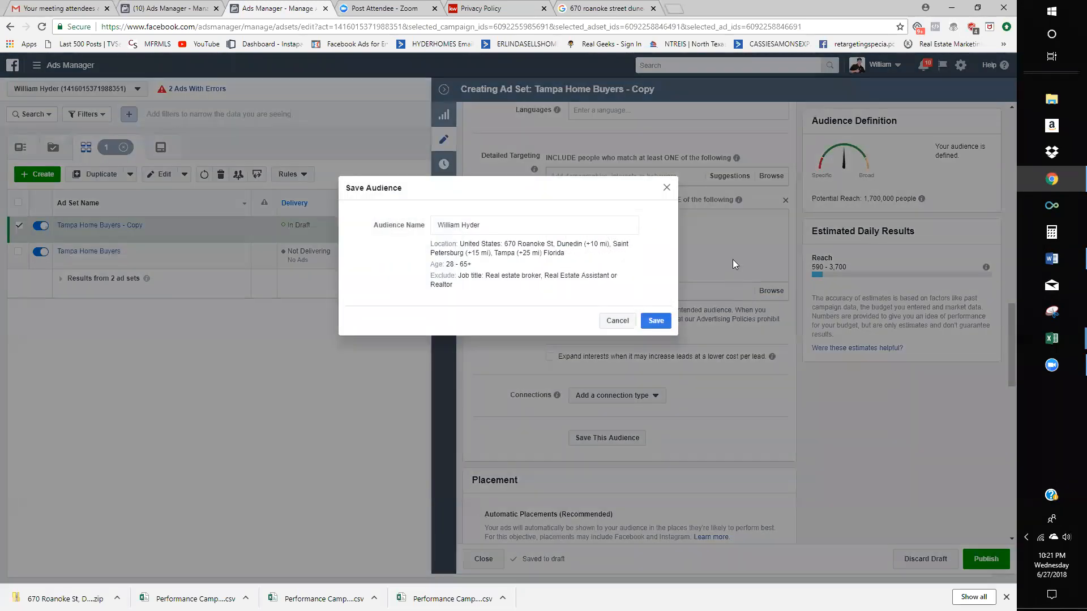
click(616, 321)
scroll(627, 330, up, 4)
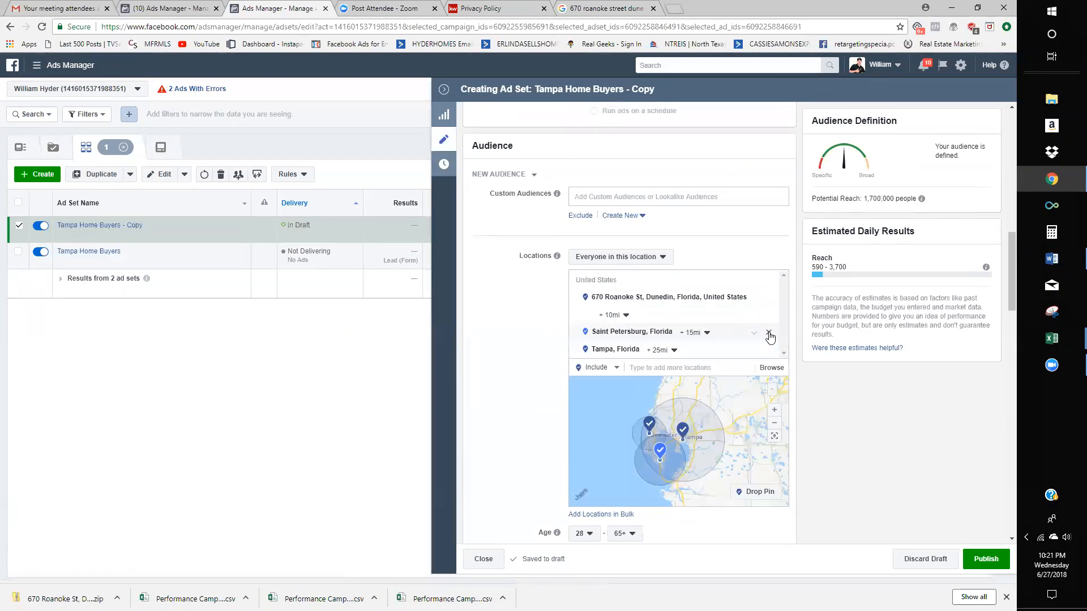
- Remove Saint Petersburg and Tampa, Florida from the targeted locations
click(768, 334)
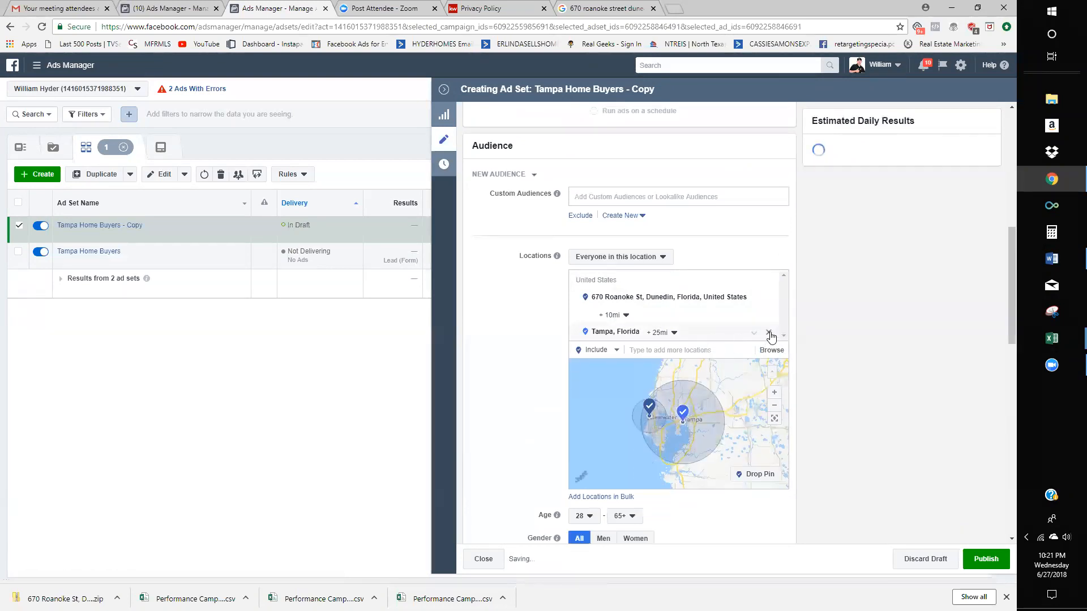
click(770, 335)
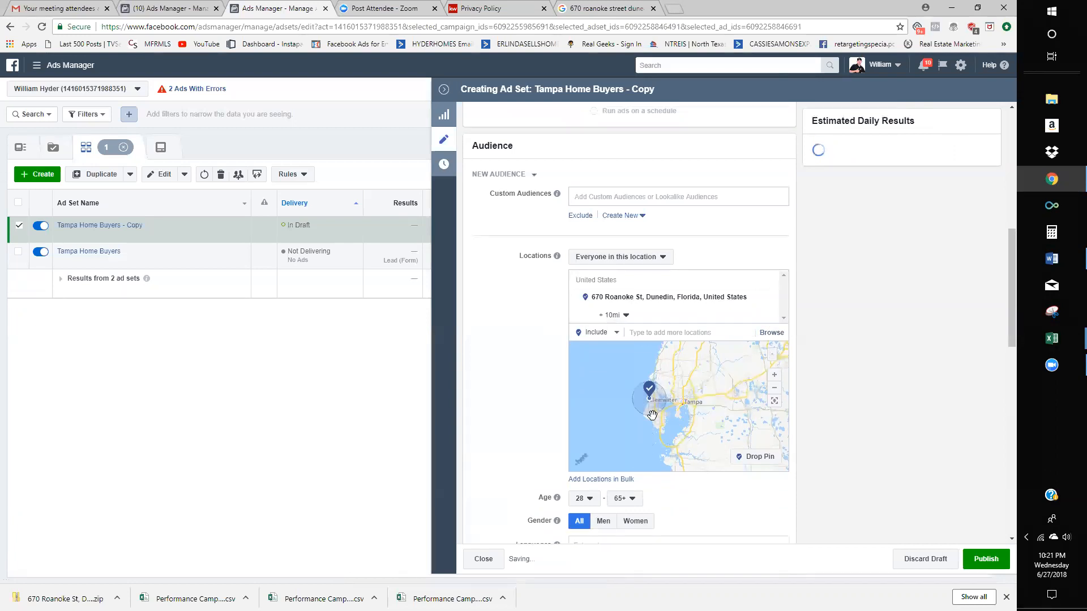
scroll(648, 409, up, 4)
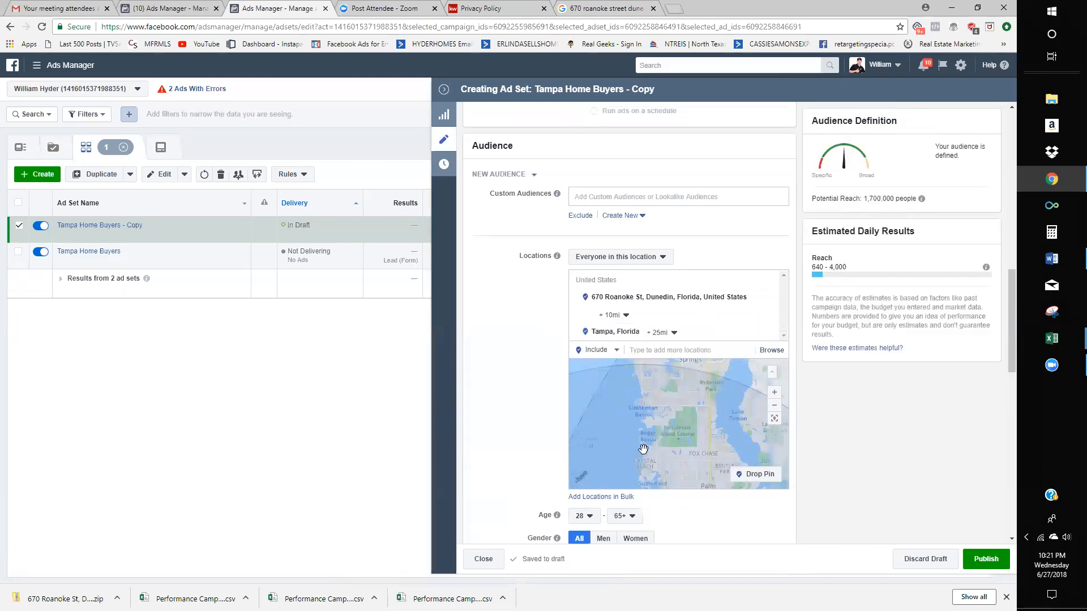
scroll(643, 449, down, 5)
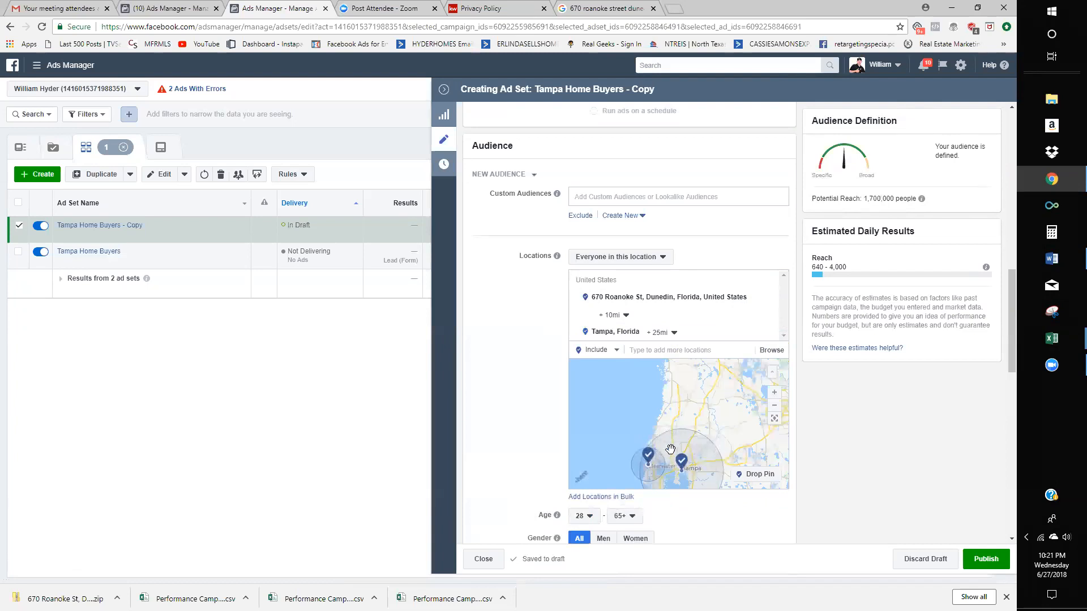
drag(668, 484, 663, 433)
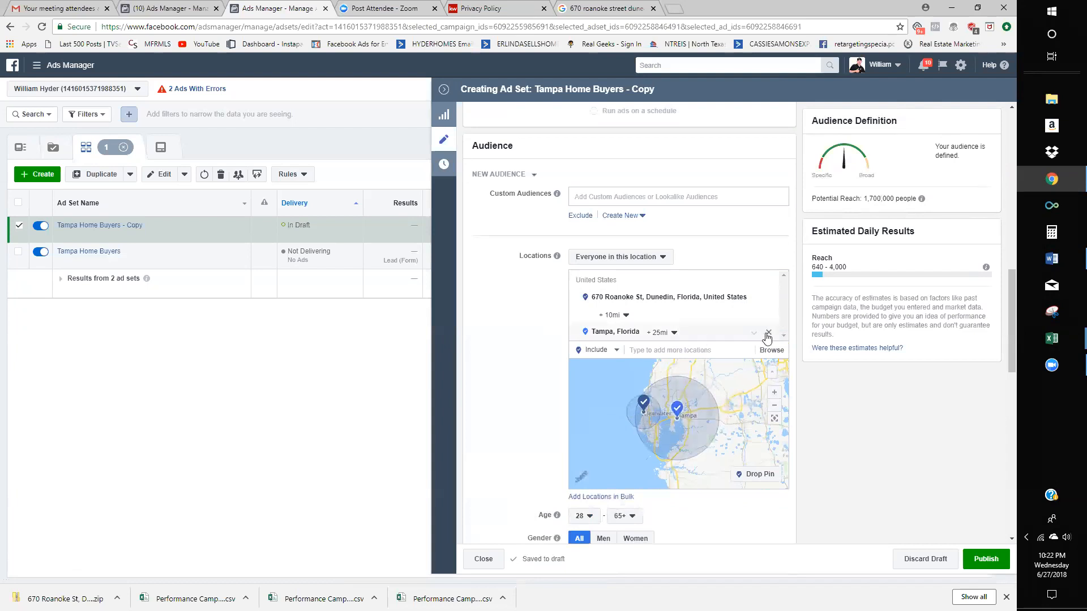
click(769, 333)
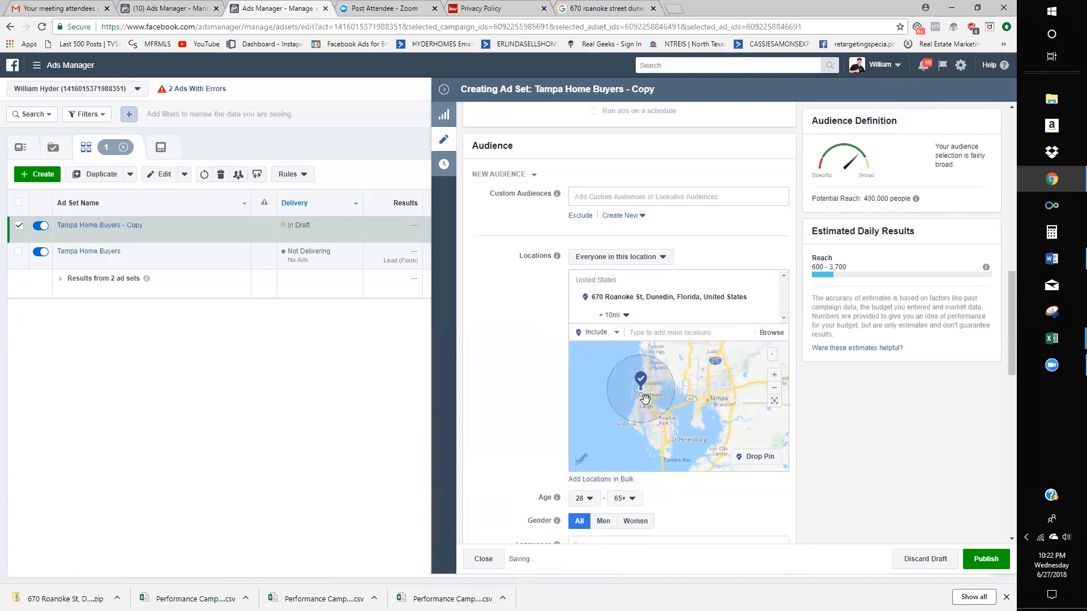
- Check the remaining Dunedin 10 mi radius on the map and the 400,000 potential reach
scroll(648, 405, up, 3)
scroll(654, 419, down, 3)
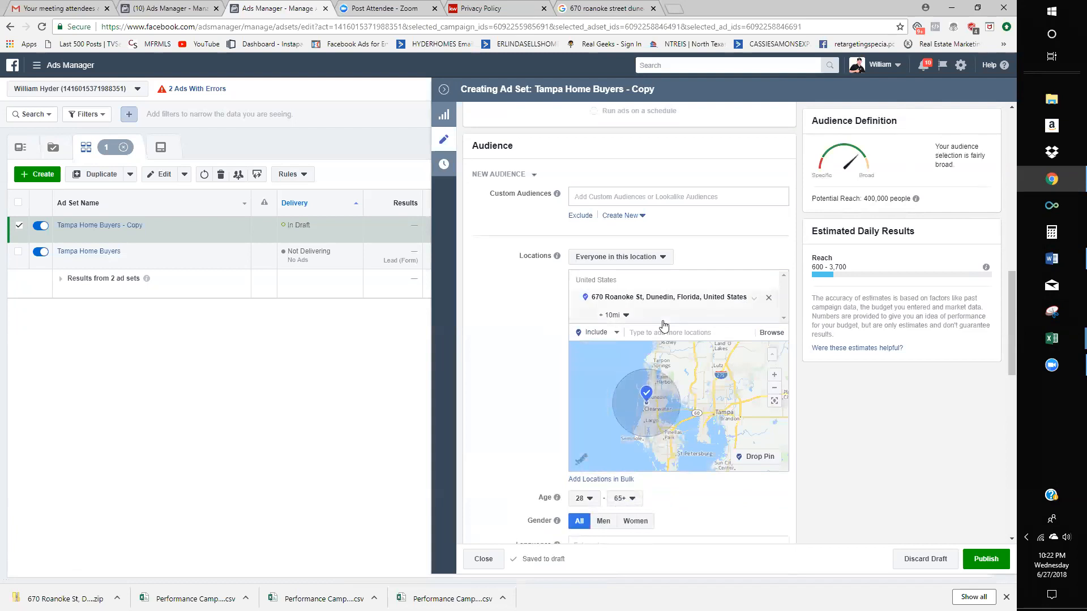
scroll(877, 419, down, 5)
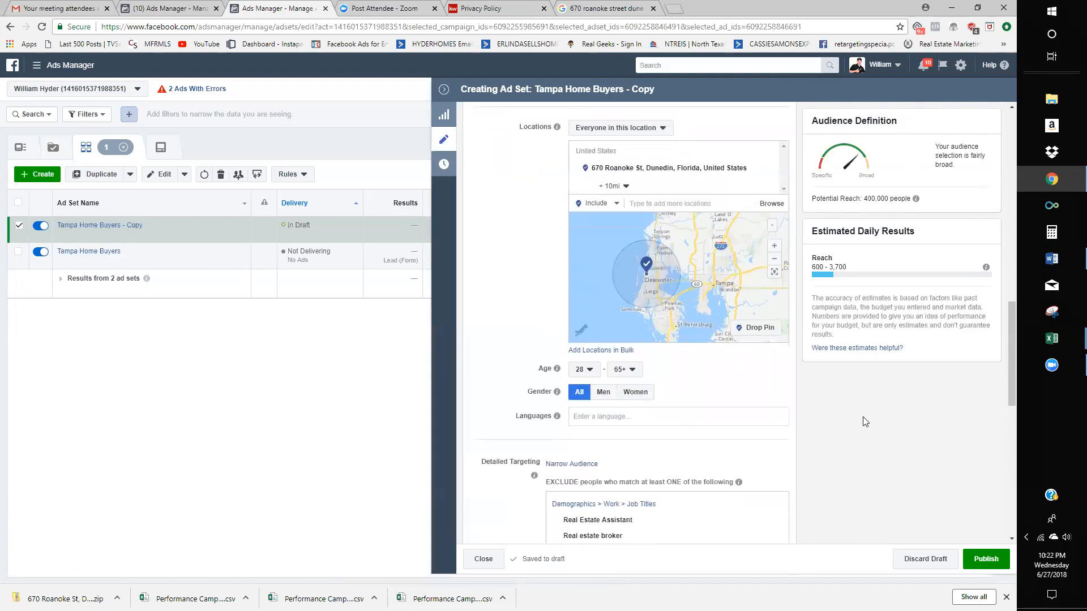
scroll(871, 193, up, 2)
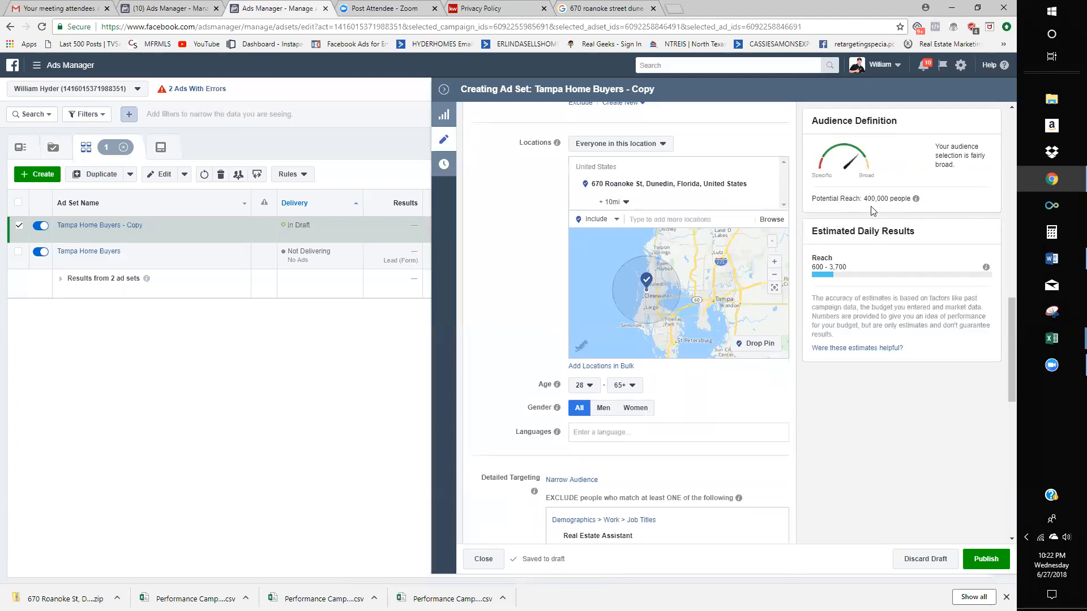
drag(873, 202, 867, 203)
click(868, 204)
drag(657, 295, 657, 293)
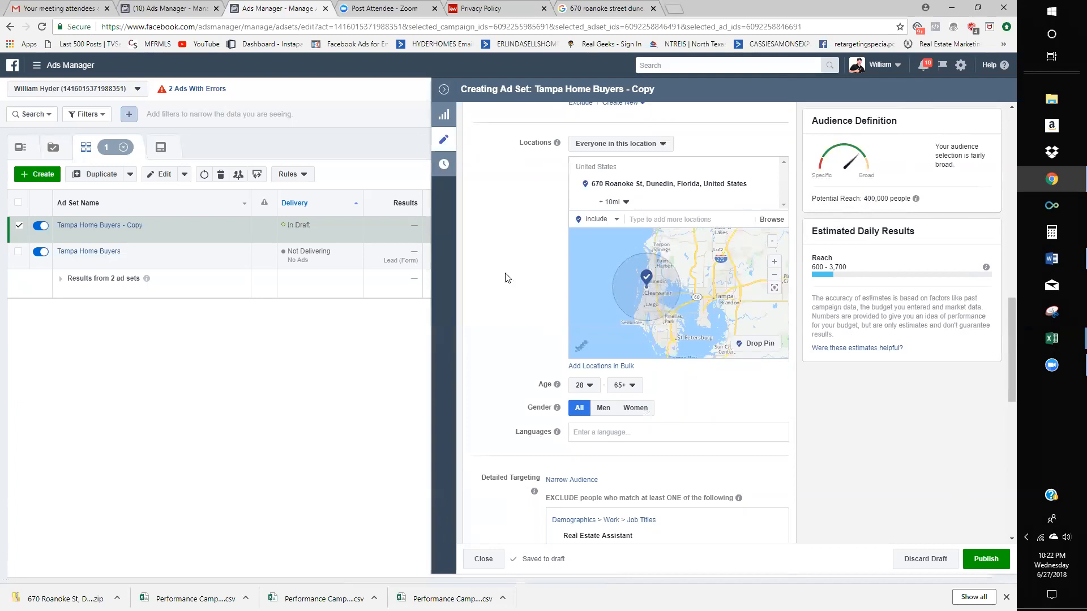
scroll(516, 278, down, 2)
scroll(516, 278, down, 2)
scroll(621, 274, up, 6)
- Set location targeting to 'People who live in this location', cutting reach to 300,000
click(625, 256)
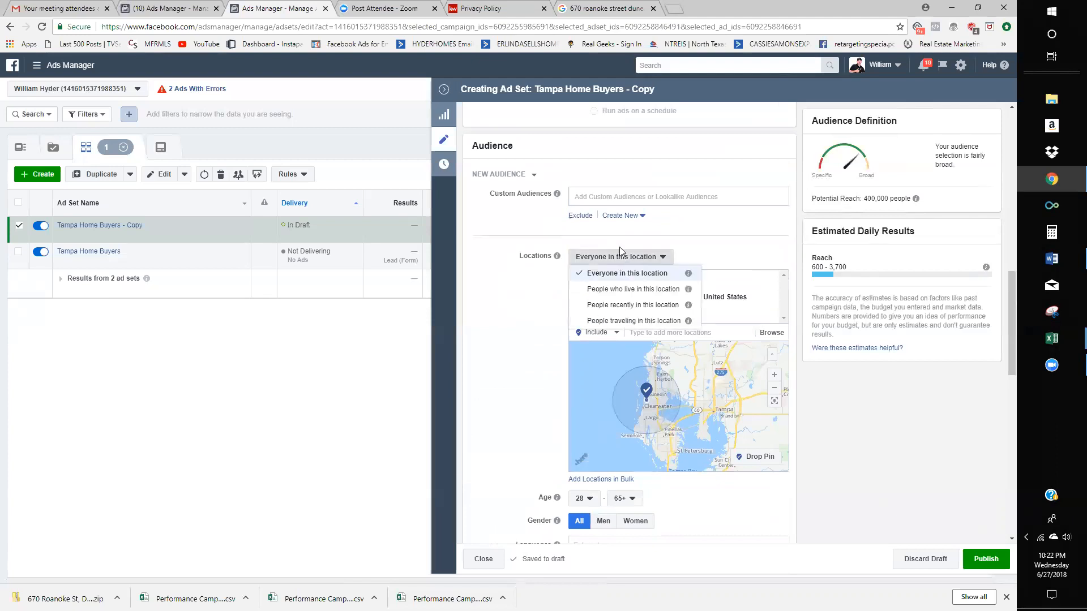
click(640, 290)
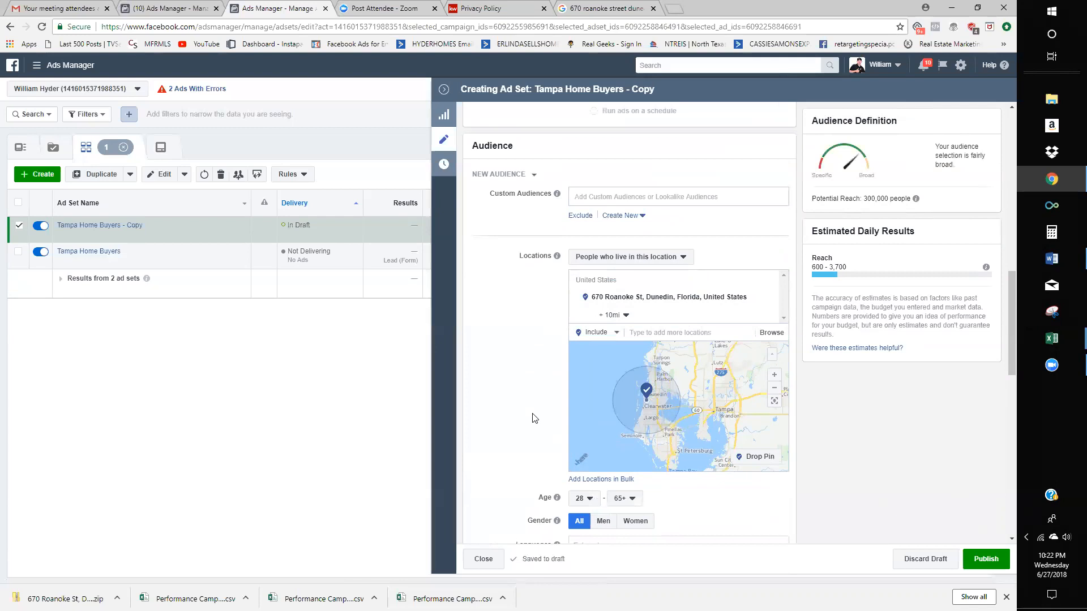
click(648, 258)
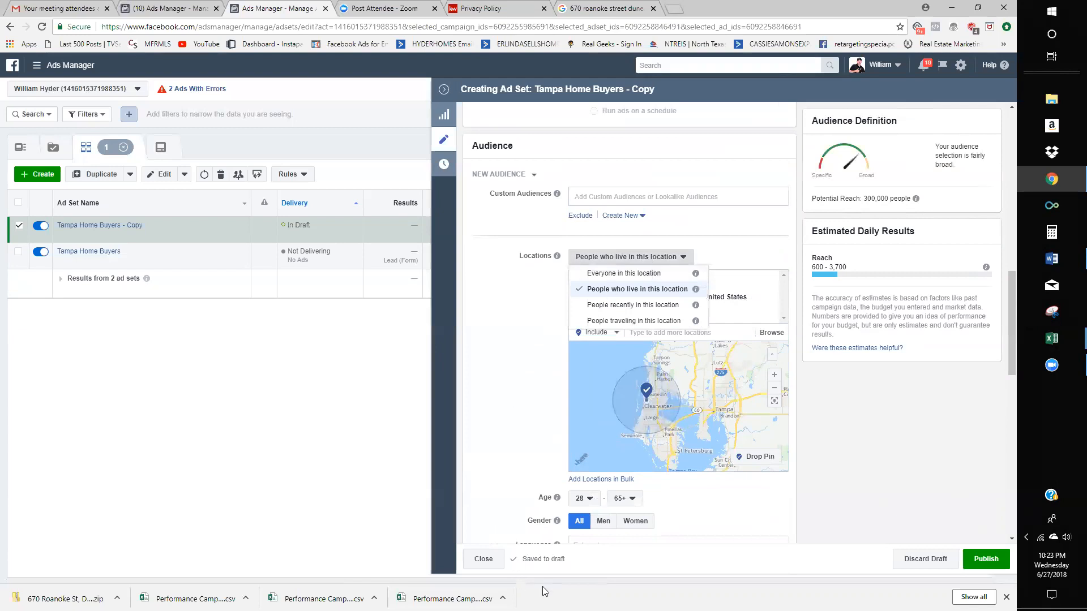
click(532, 345)
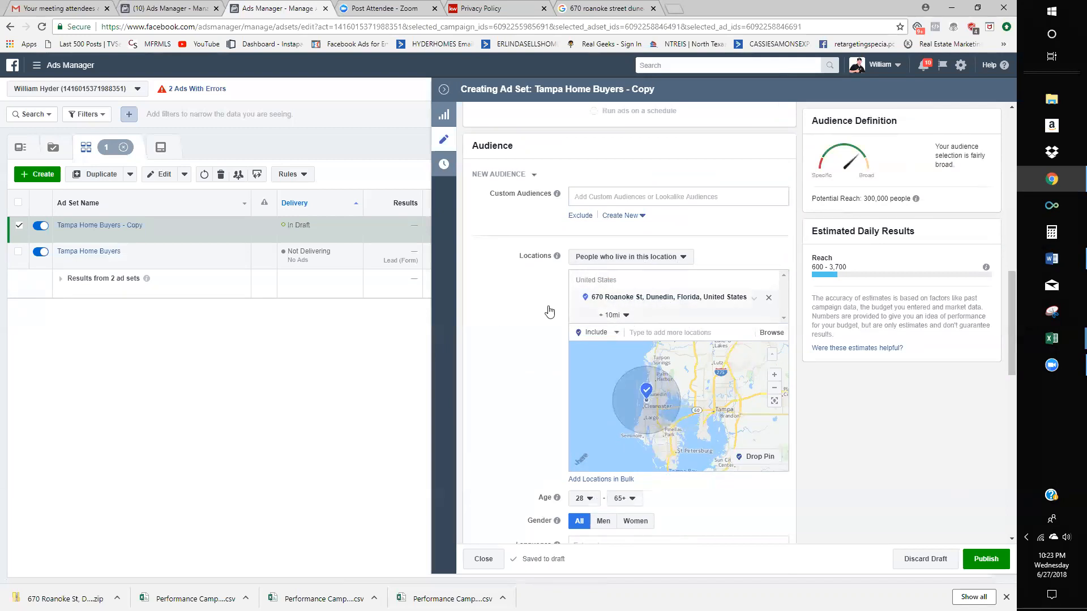
scroll(498, 322, down, 4)
- Save the current targeting as an audience named 'Wide Audience', correcting the misspelled name
scroll(498, 320, down, 3)
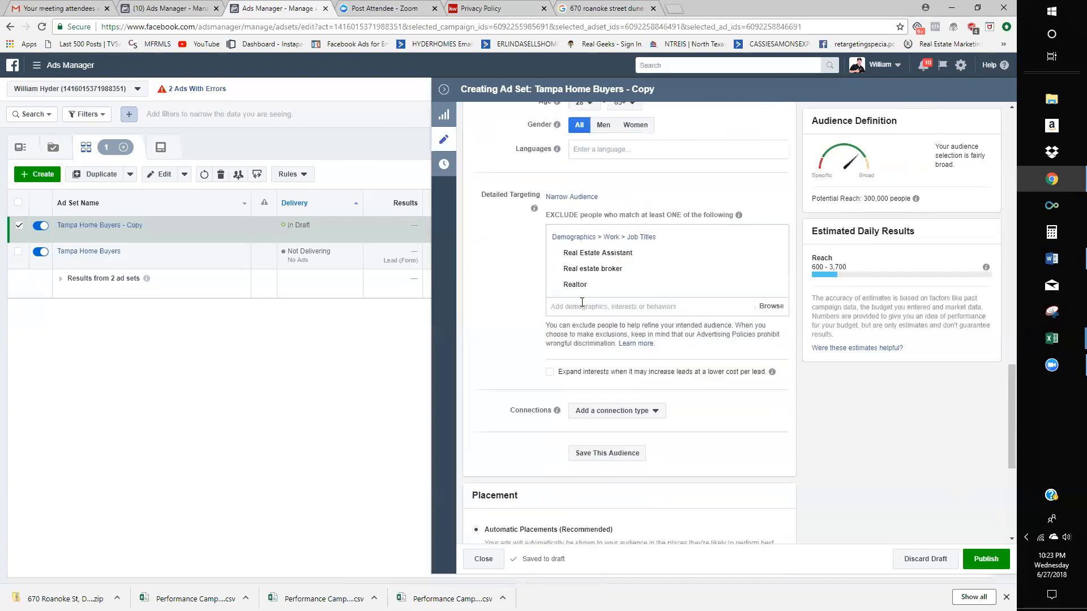
scroll(623, 439, down, 2)
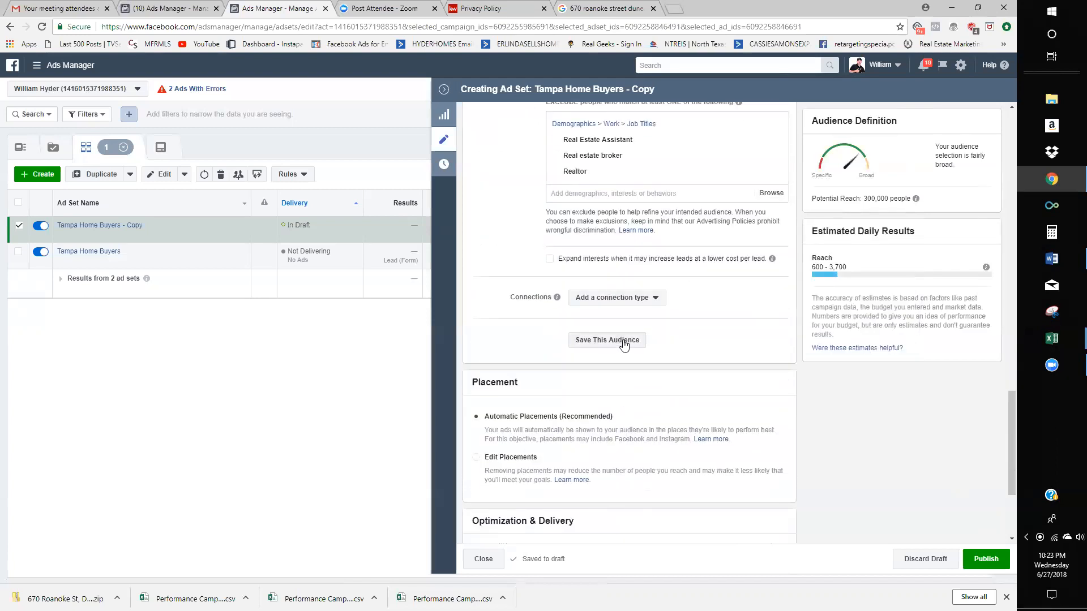
click(623, 342)
triple_click(524, 227)
text(wide)
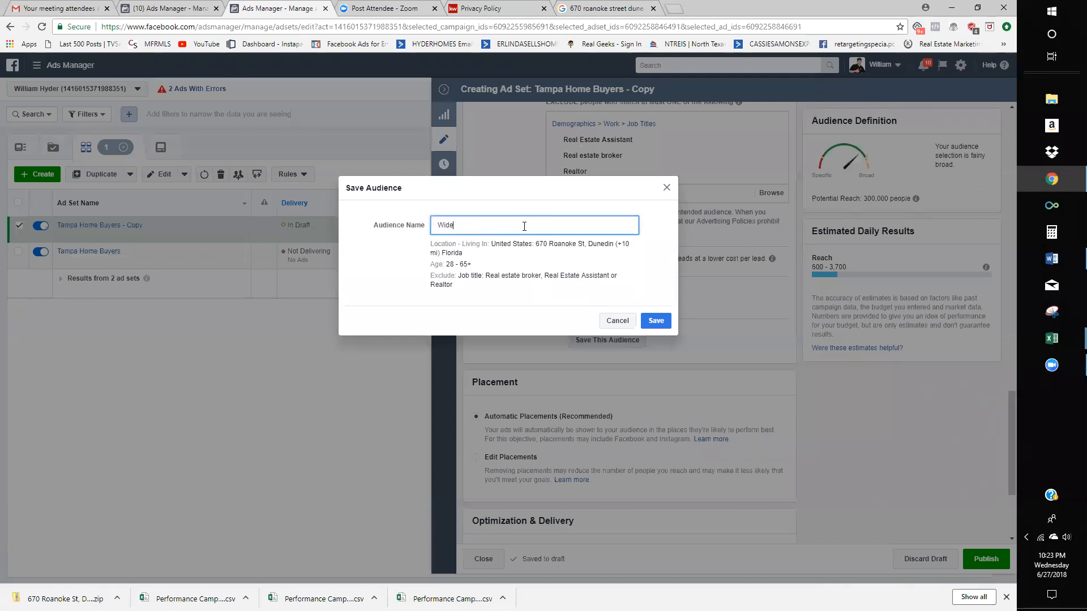
text( Audiance)
right_click(475, 227)
click(505, 236)
drag(570, 225, 416, 224)
click(648, 300)
click(657, 321)
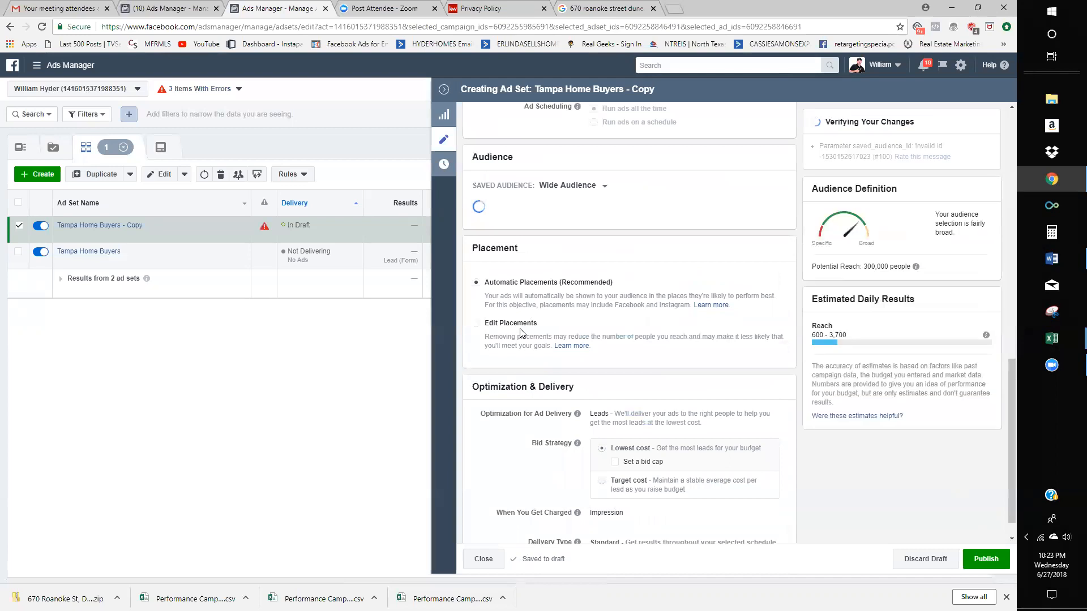
- Switch to manual placements and remove Instant Articles and Instagram
scroll(608, 390, down, 1)
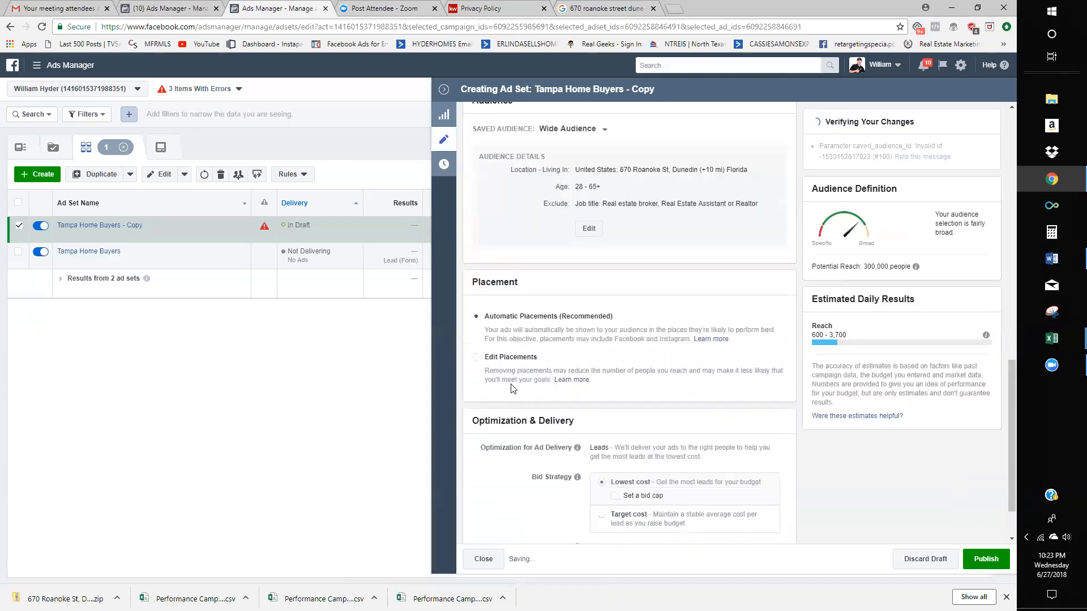
click(629, 364)
scroll(631, 368, down, 2)
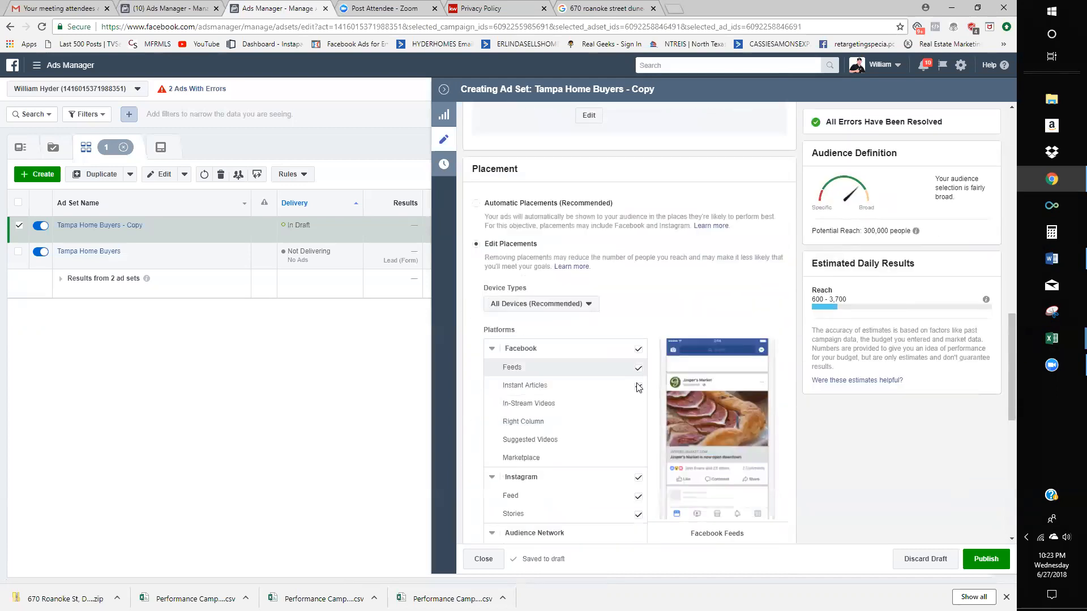
click(638, 387)
scroll(641, 385, down, 2)
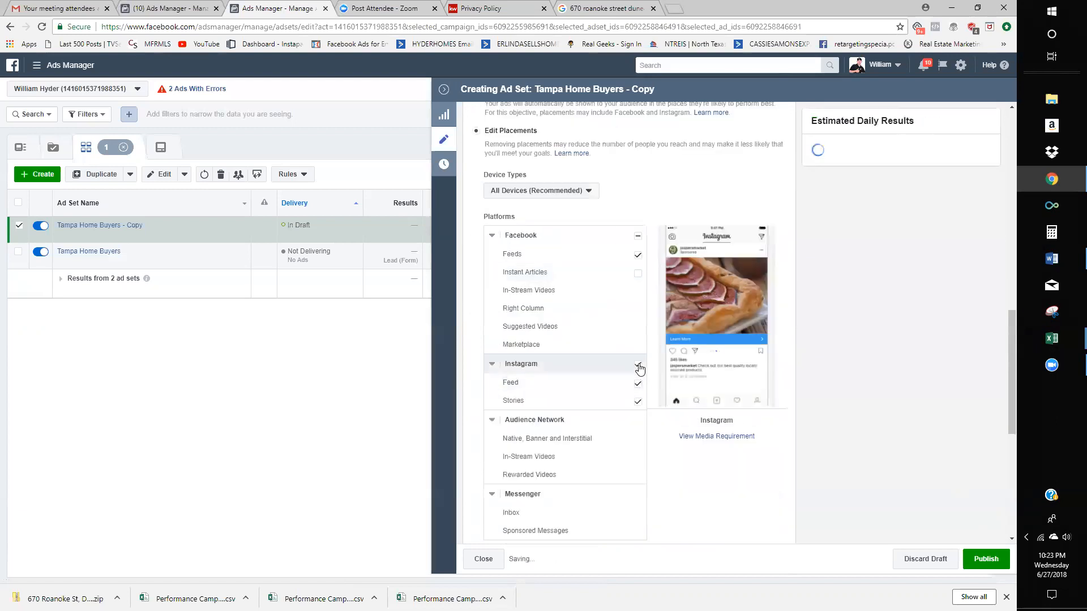
click(638, 365)
scroll(640, 370, down, 4)
scroll(640, 362, up, 5)
scroll(575, 345, down, 5)
scroll(634, 367, down, 3)
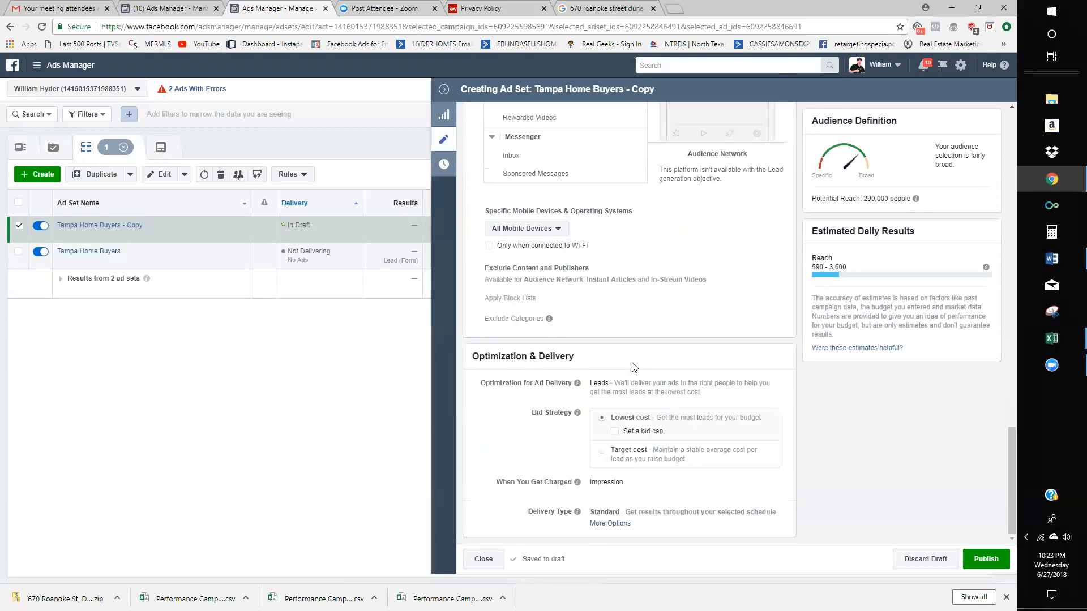
scroll(711, 366, up, 10)
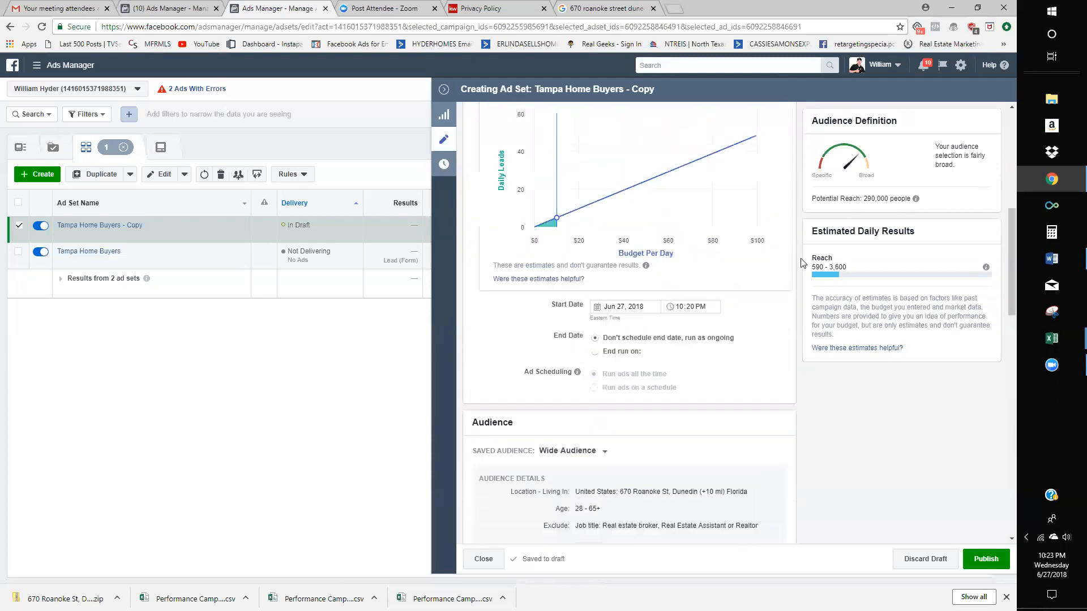
scroll(802, 262, up, 7)
triple_click(670, 120)
text(Wide Audience)
key(Return)
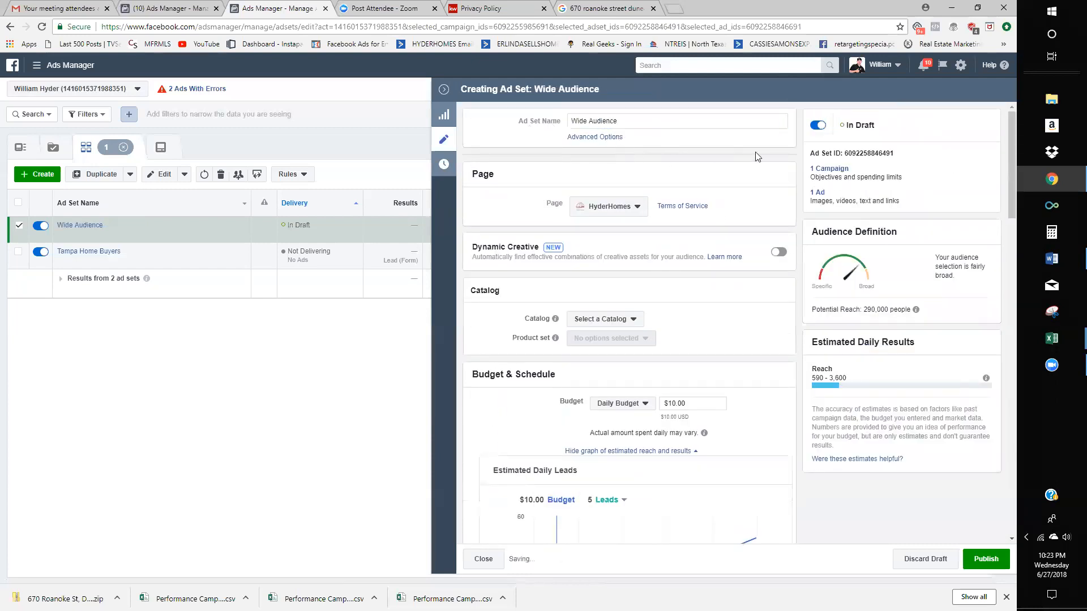
click(817, 193)
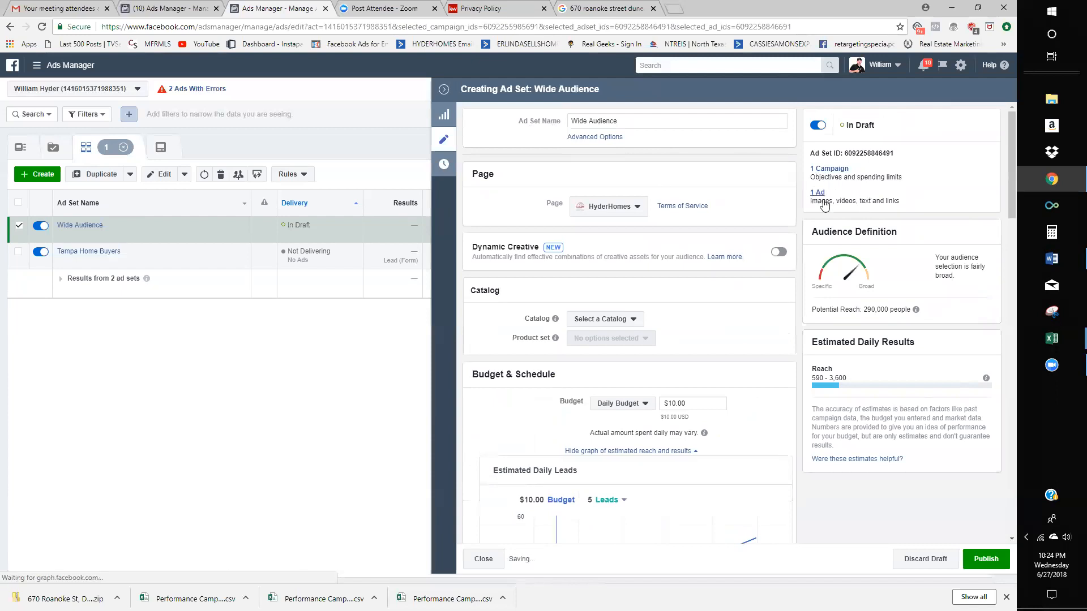
scroll(612, 434, down, 2)
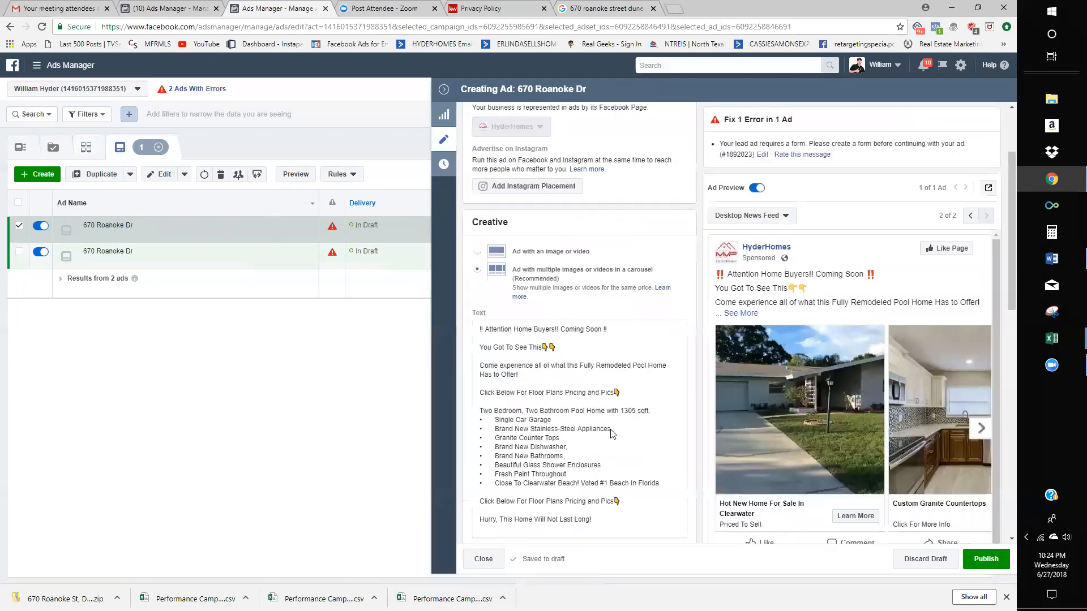
scroll(612, 435, down, 3)
- Page through the carousel cards: Custom Granite Countertops, Luxurious Finishes, then Outdoor Living
click(986, 559)
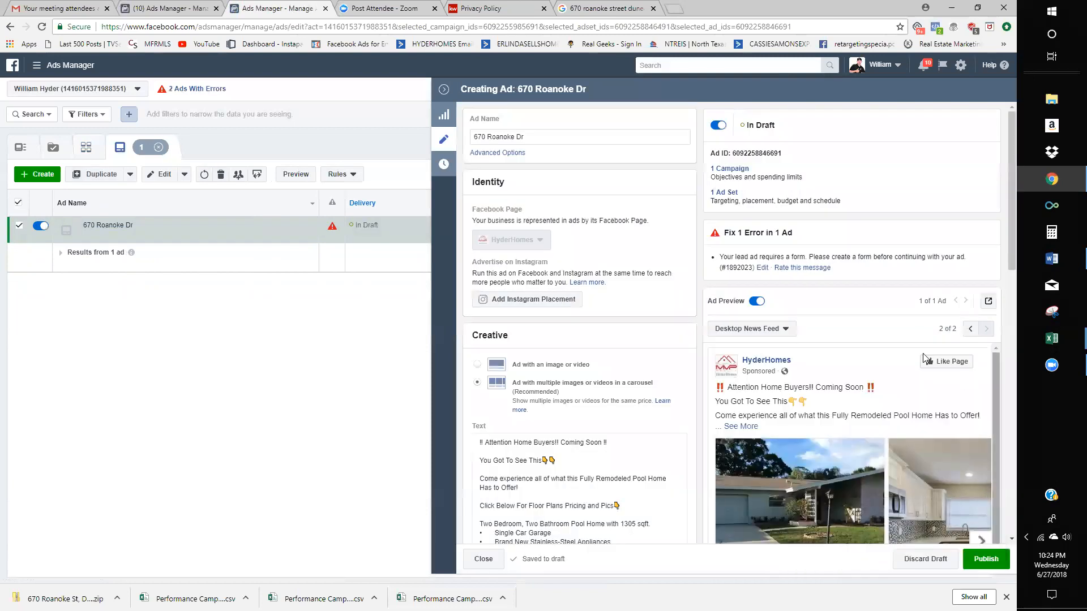
scroll(924, 358, down, 3)
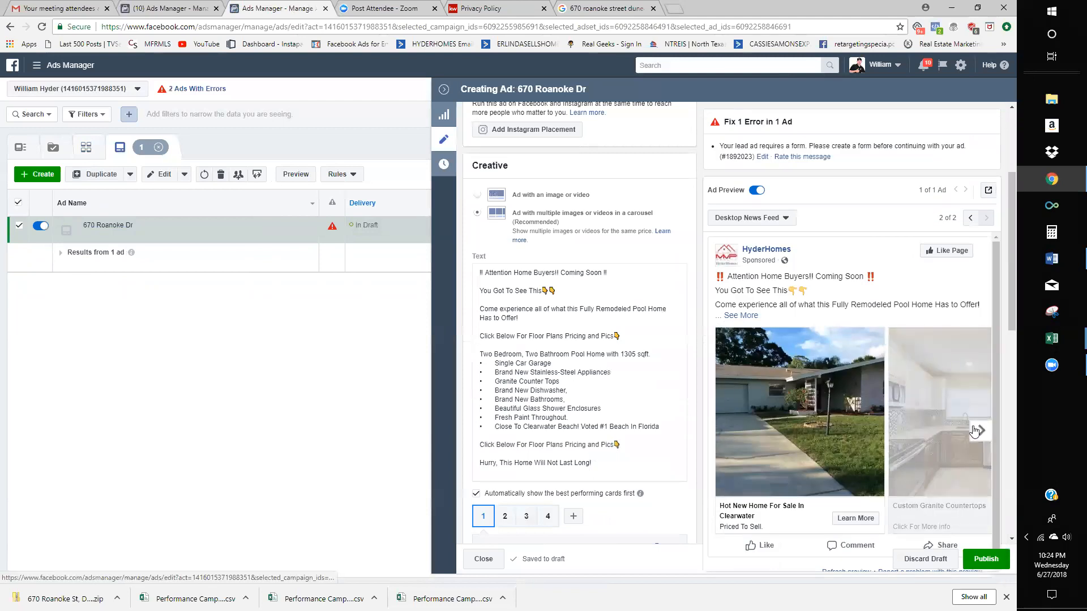
click(975, 431)
click(969, 433)
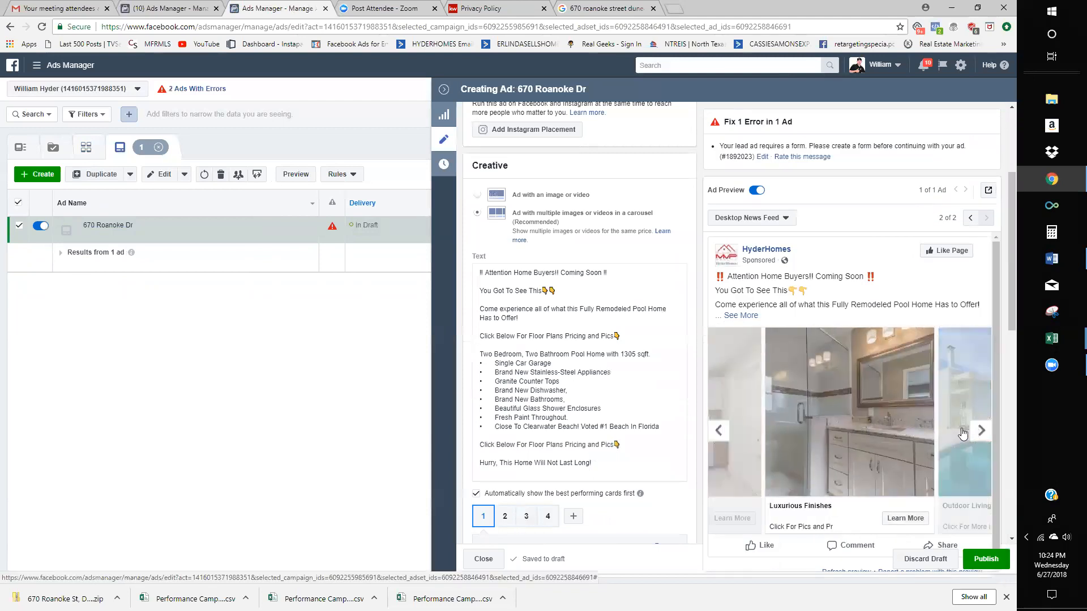
click(720, 433)
click(720, 433)
click(982, 436)
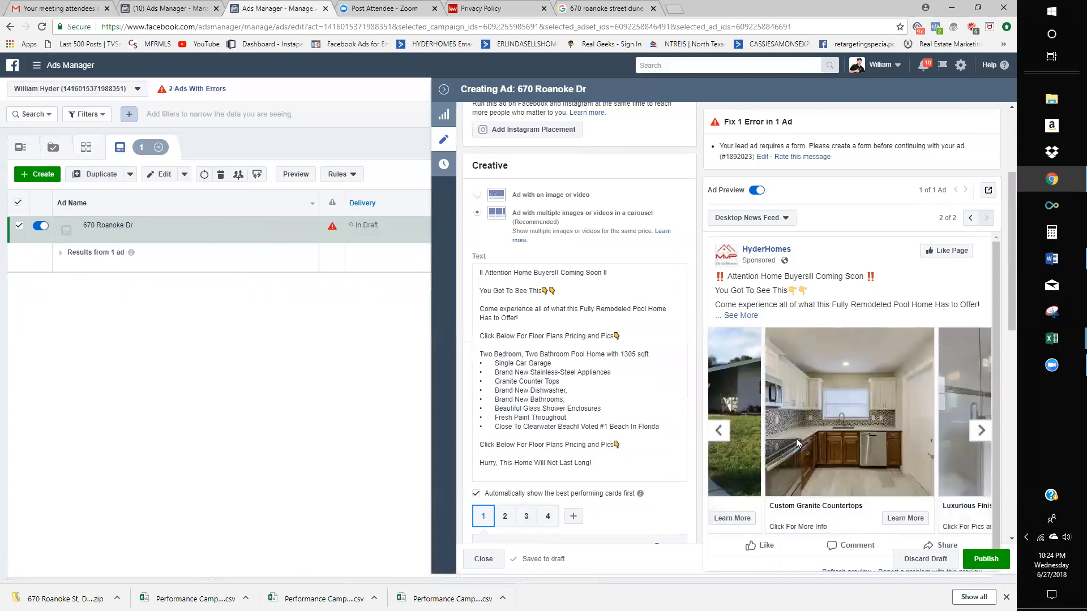
click(984, 432)
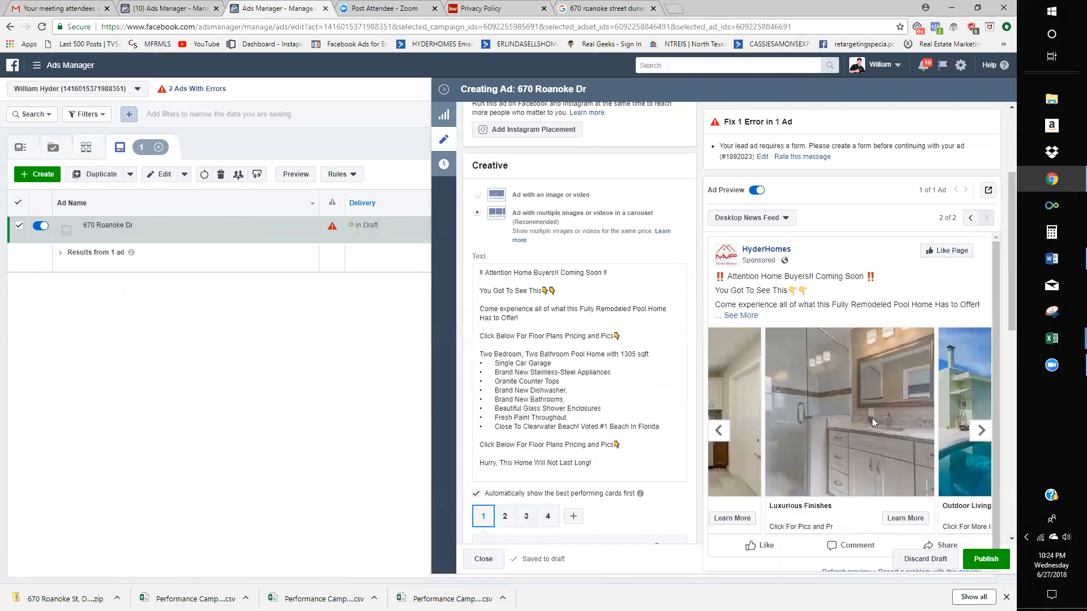
click(983, 433)
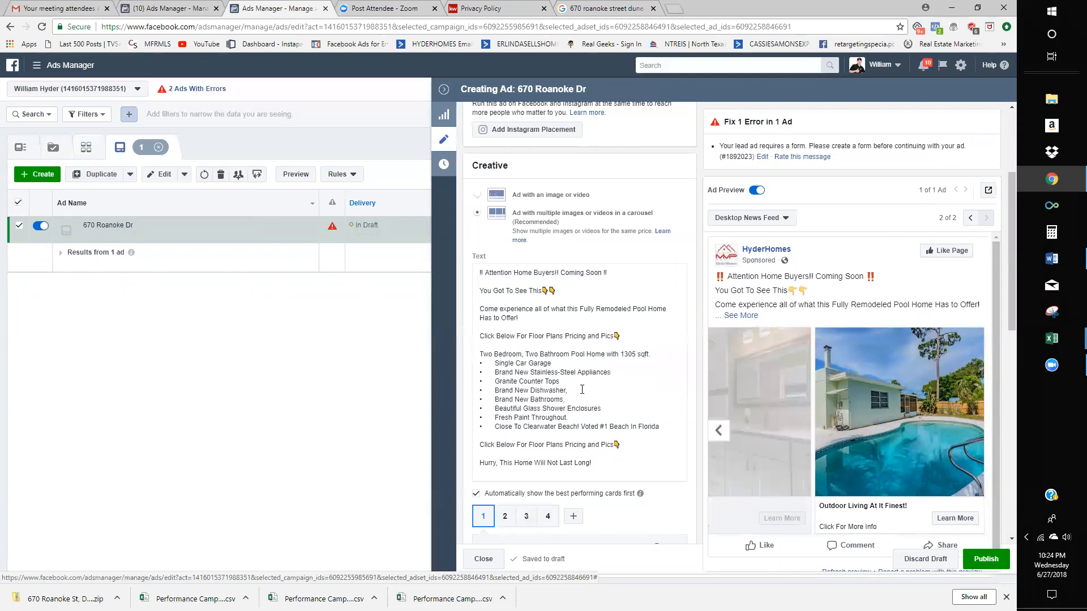
click(611, 388)
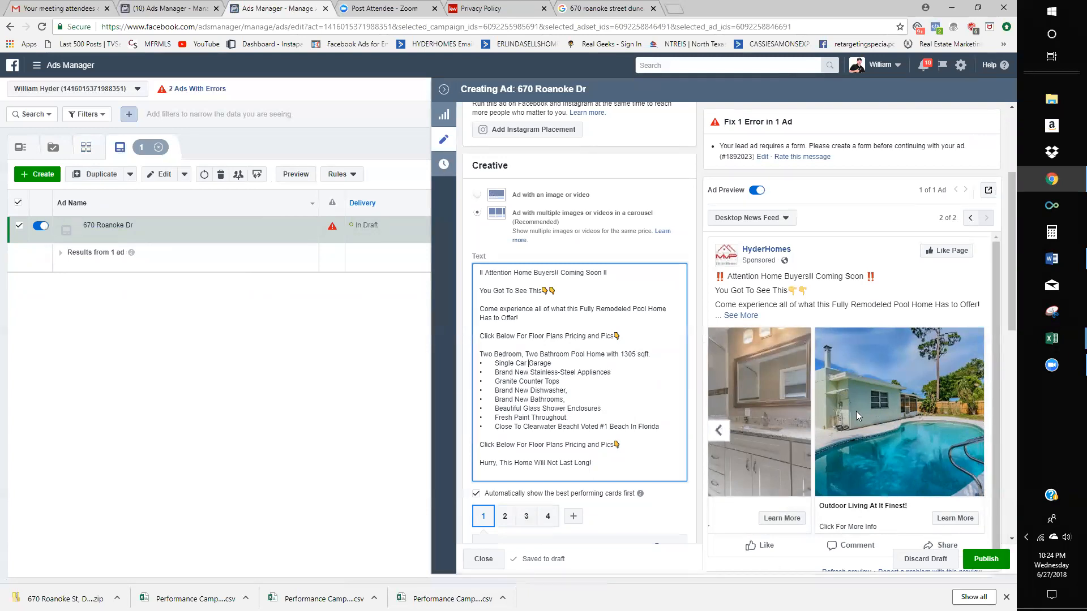
click(563, 445)
text(,)
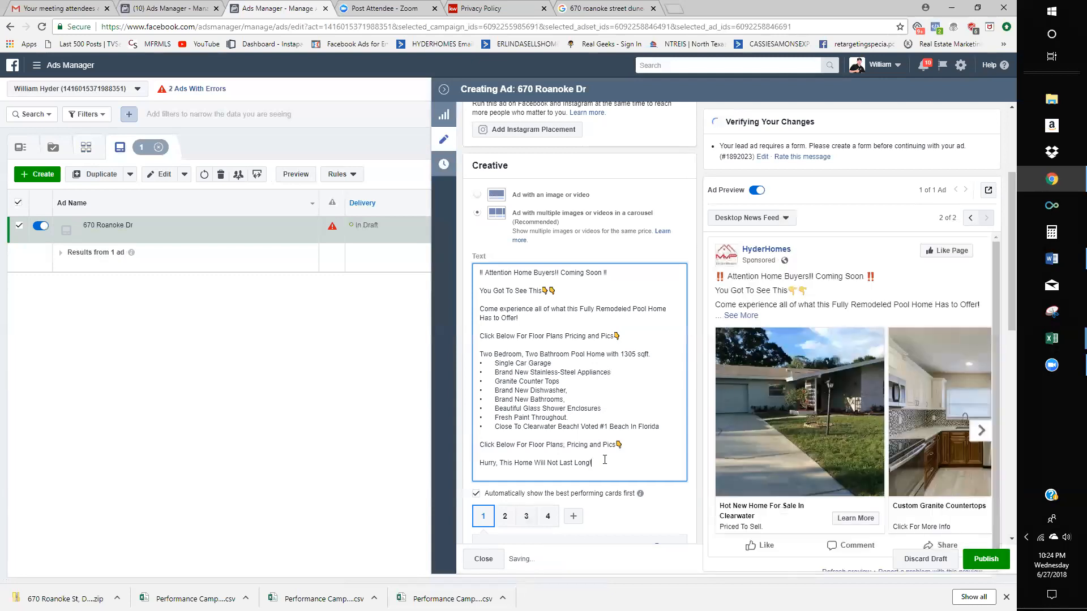
scroll(606, 435, up, 3)
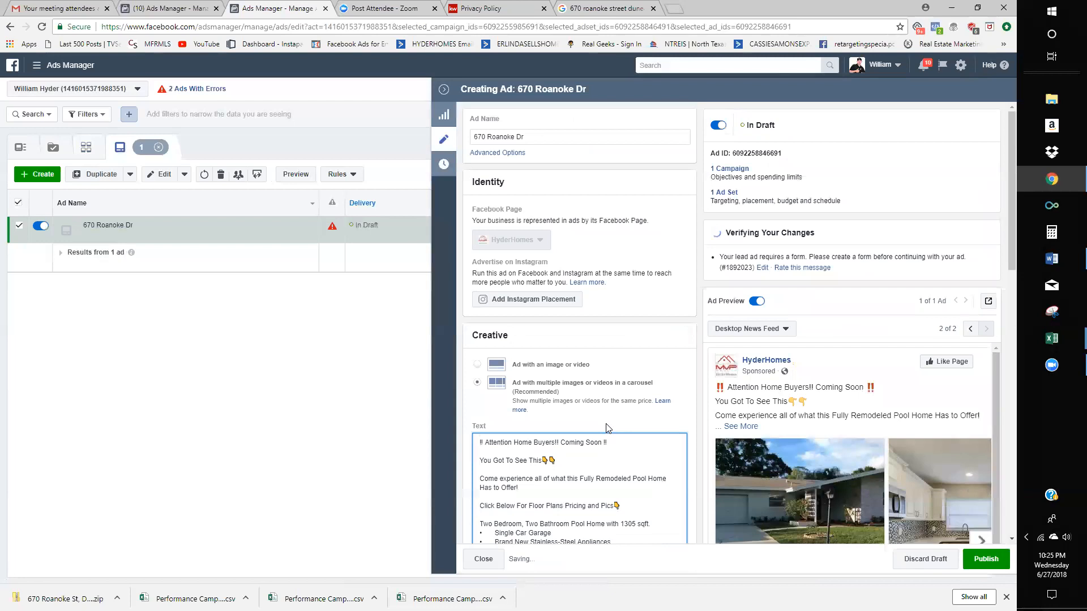
scroll(605, 427, down, 5)
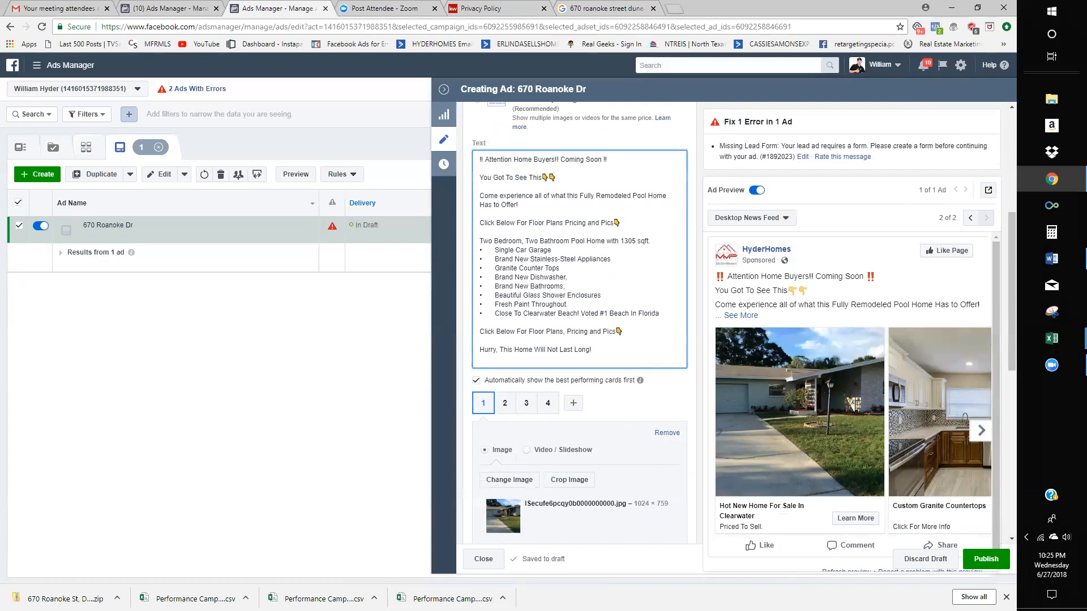
click(992, 557)
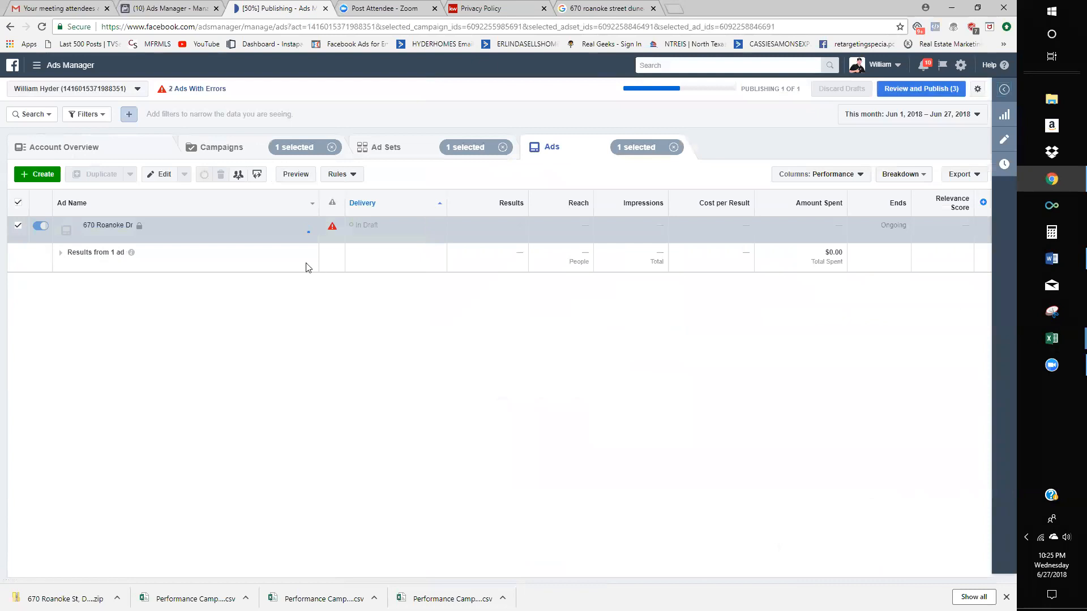
click(229, 147)
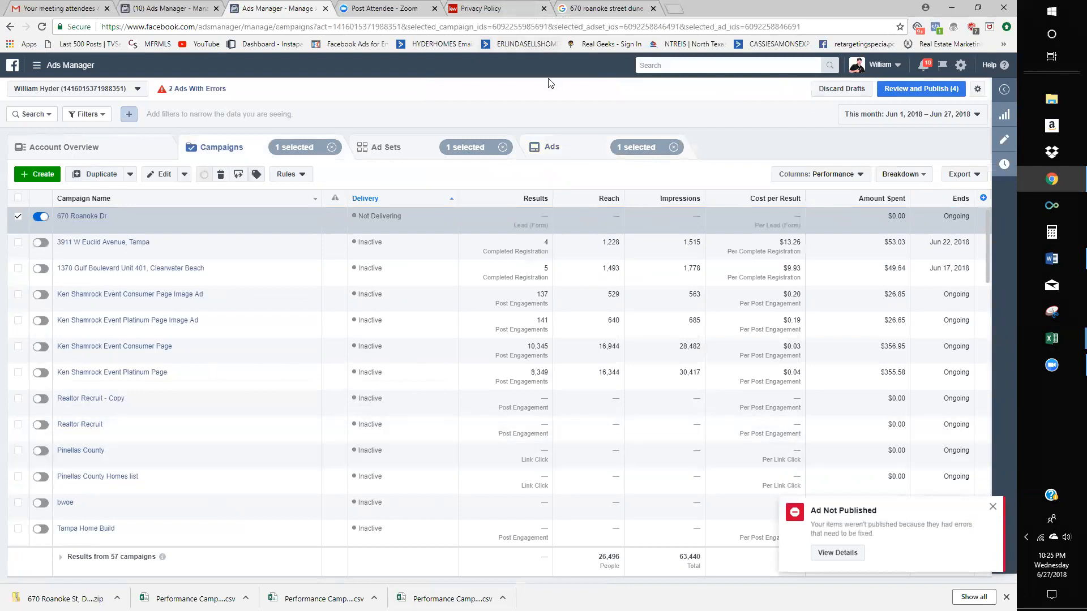
click(577, 15)
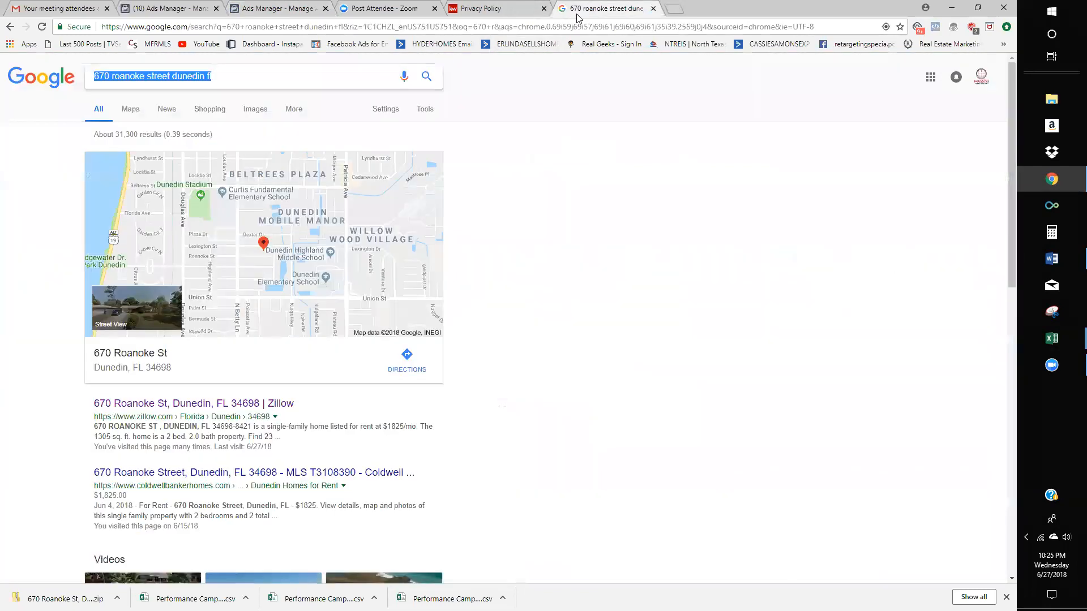
click(307, 8)
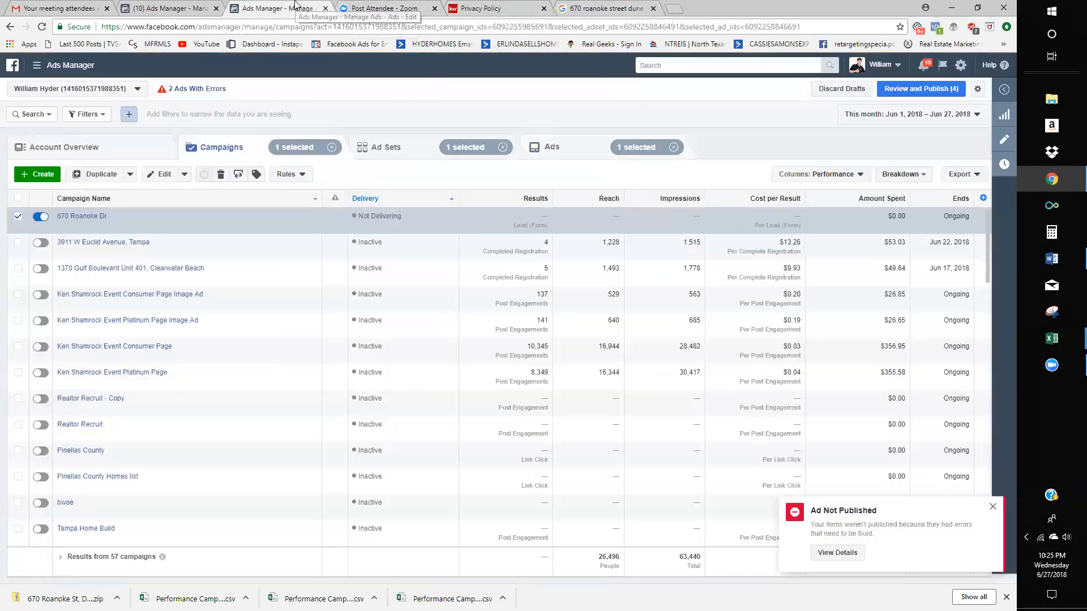
click(158, 7)
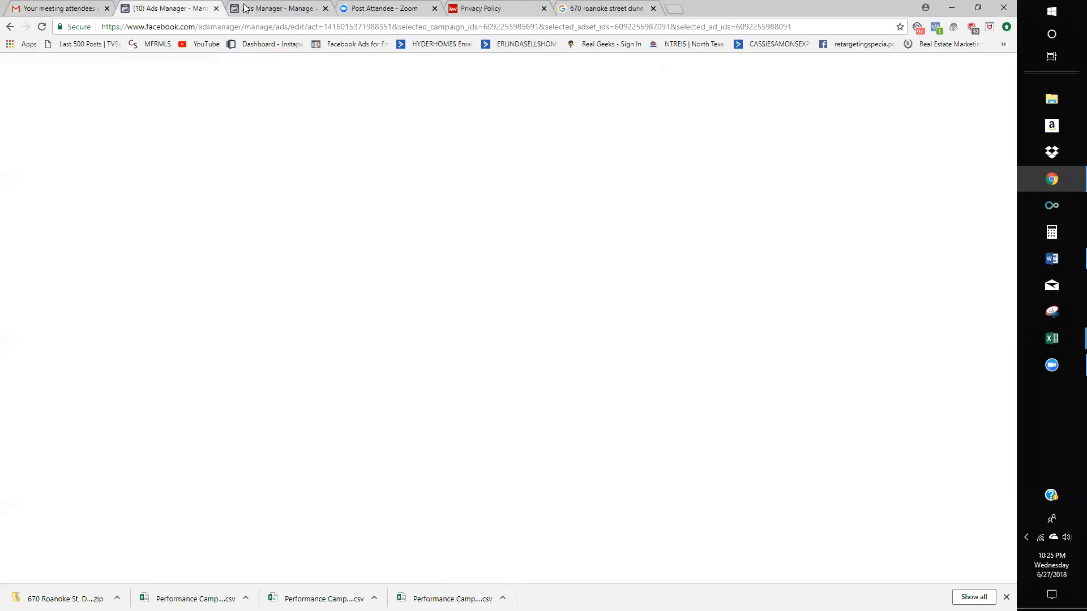
click(245, 7)
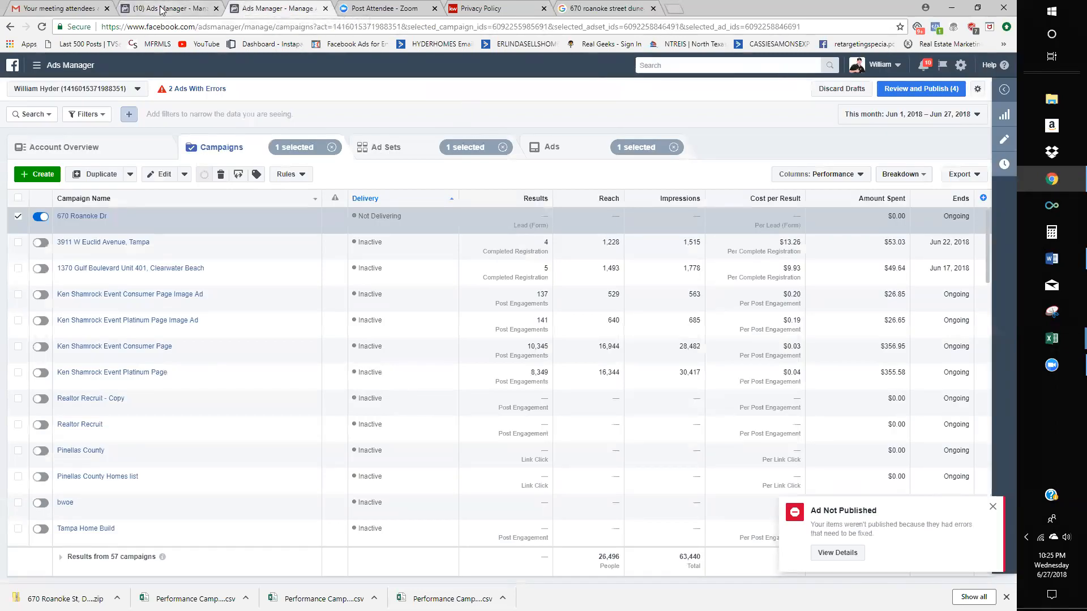
mouse_move(91, 220)
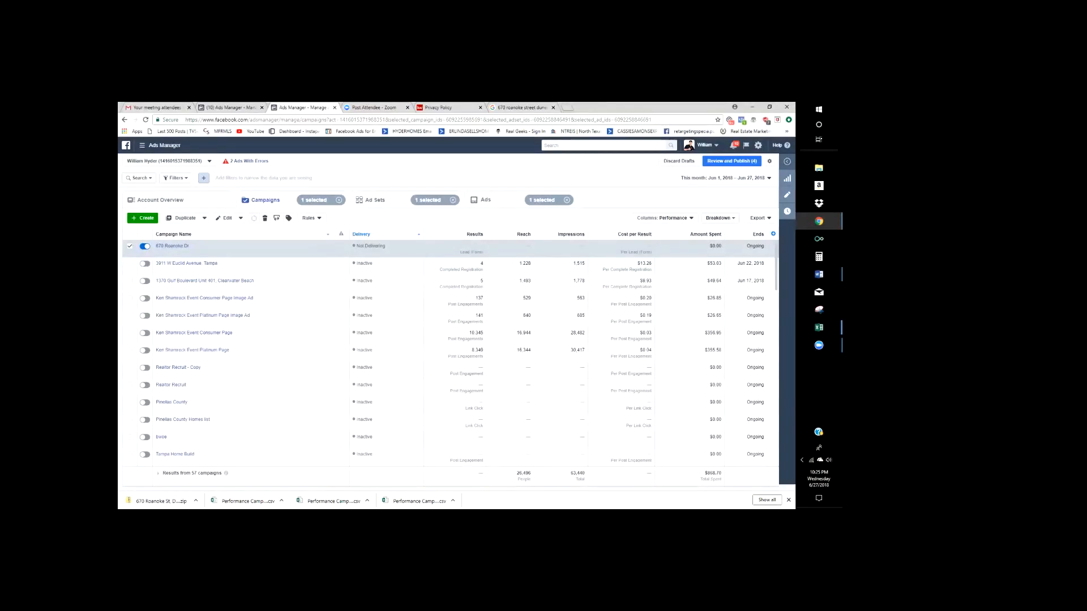
click(373, 582)
click(397, 415)
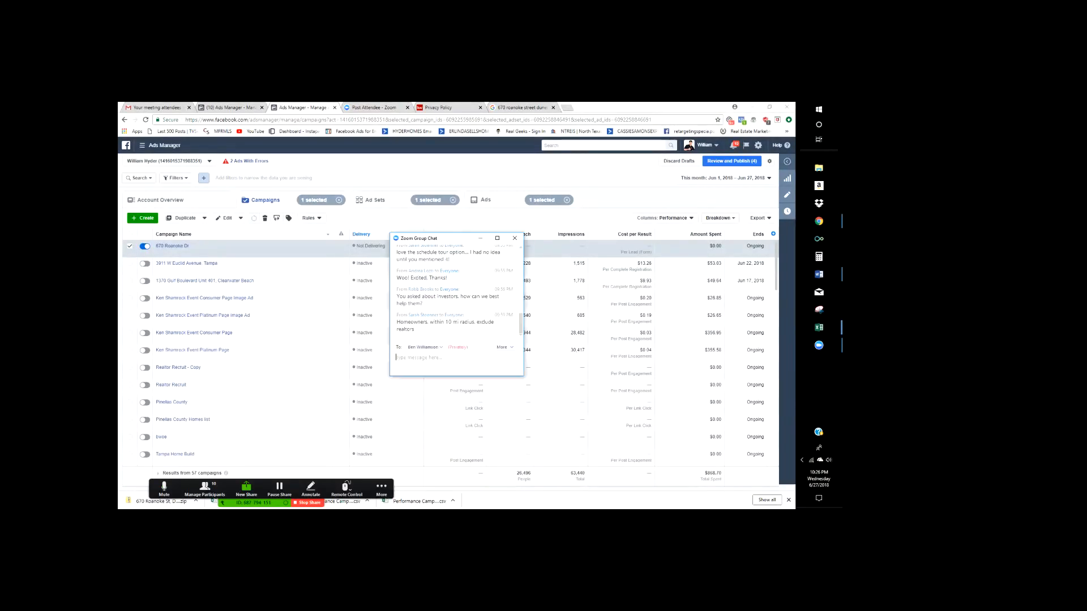
scroll(456, 294, up, 10)
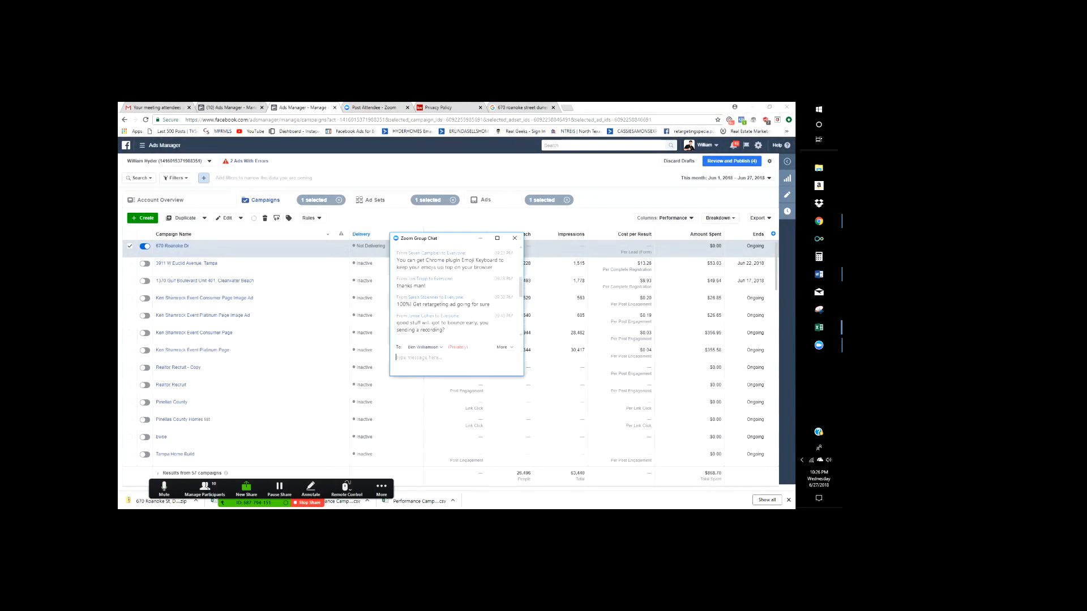
click(515, 238)
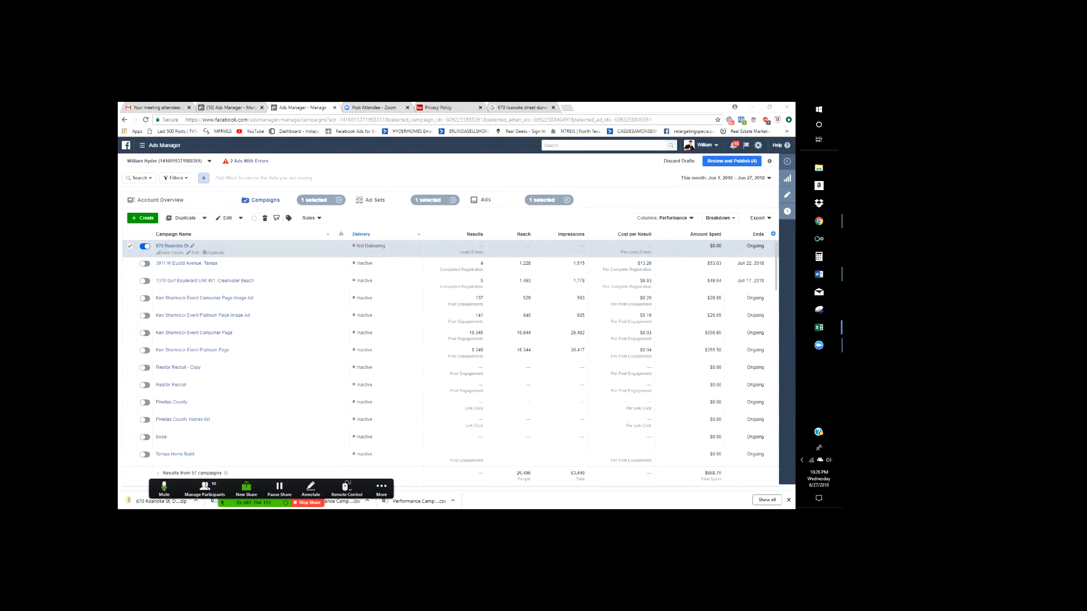
click(732, 161)
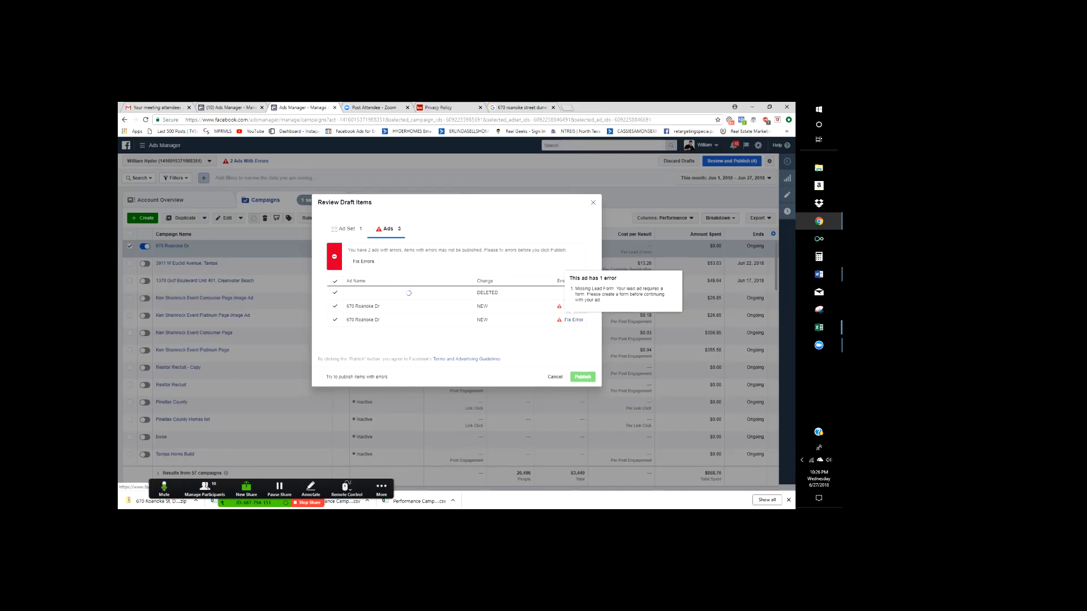
click(555, 377)
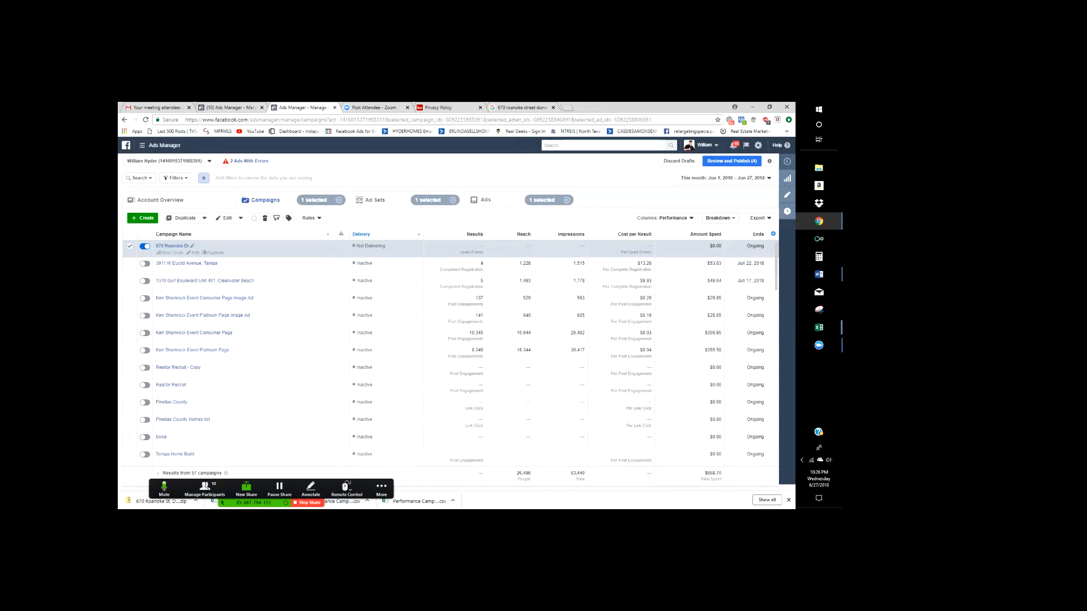
click(171, 246)
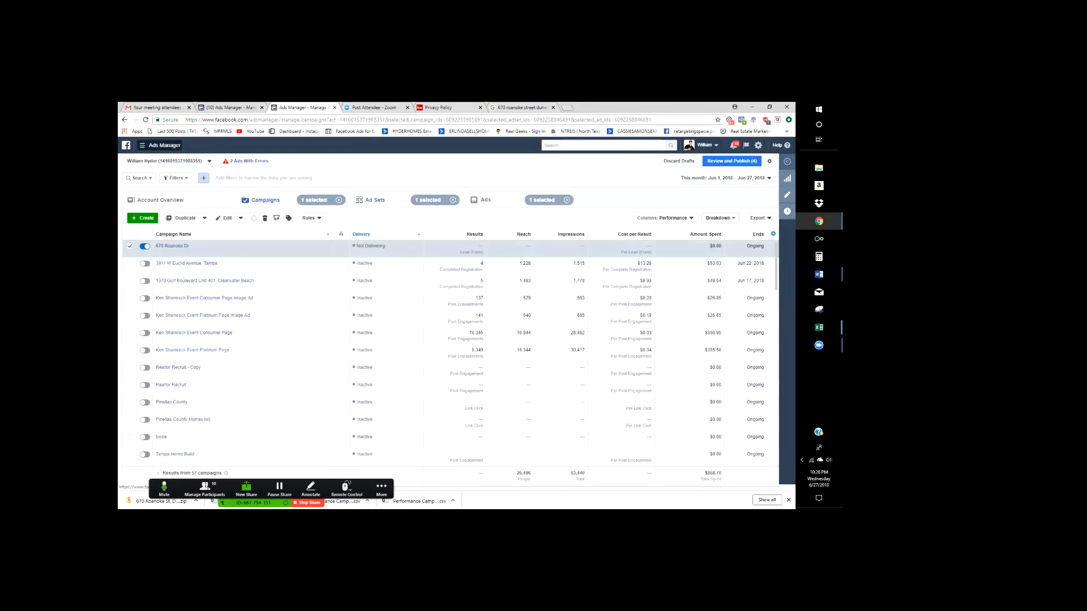
click(159, 145)
- Go to the Audiences page under Assets, and open and scroll the Zoom meeting chat
mouse_move(180, 315)
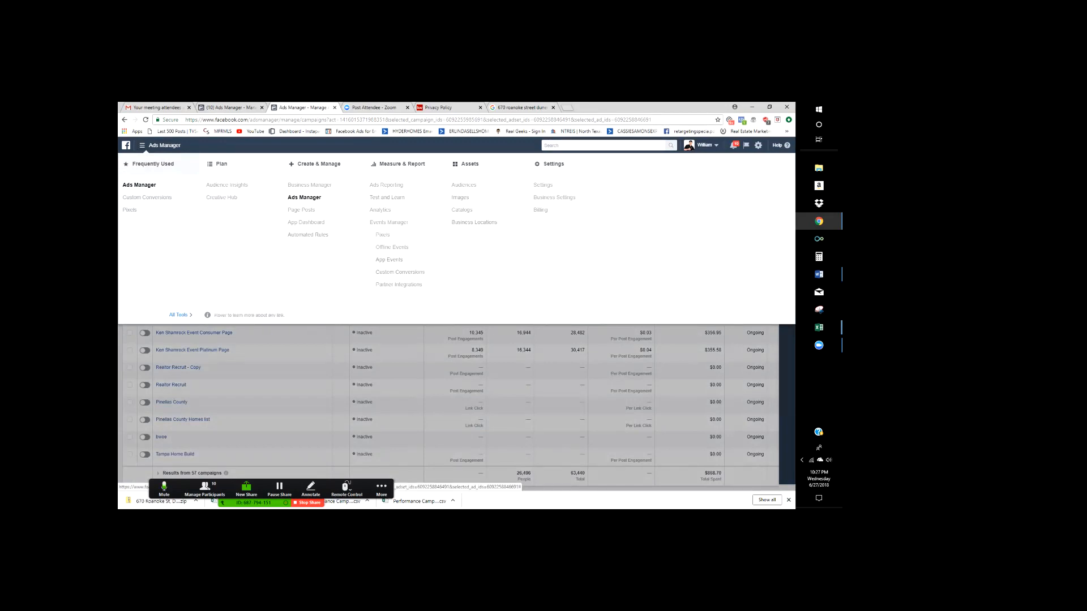
click(463, 185)
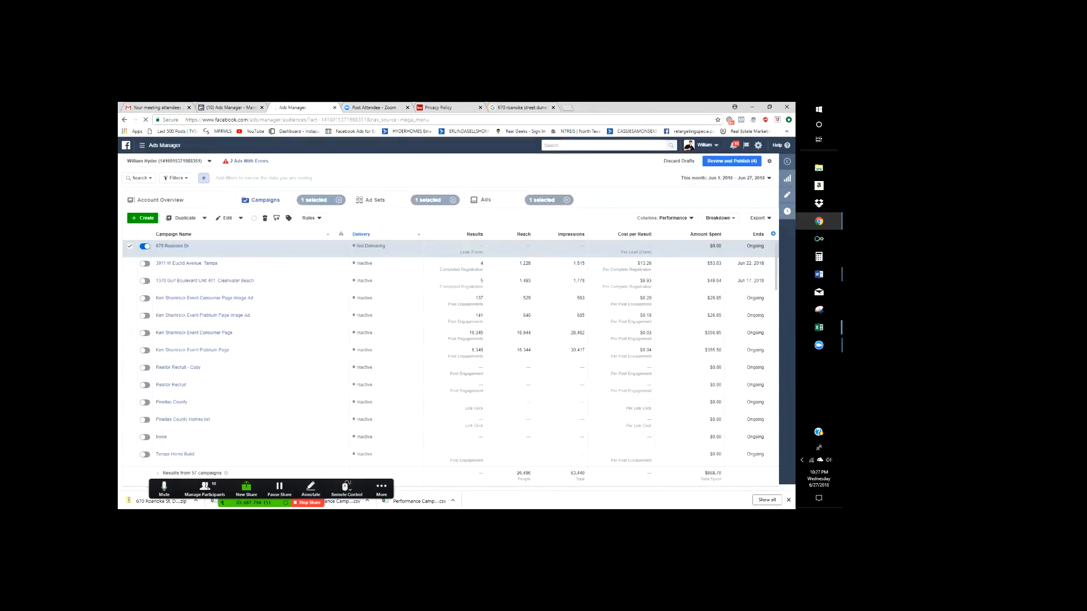
click(381, 489)
click(390, 414)
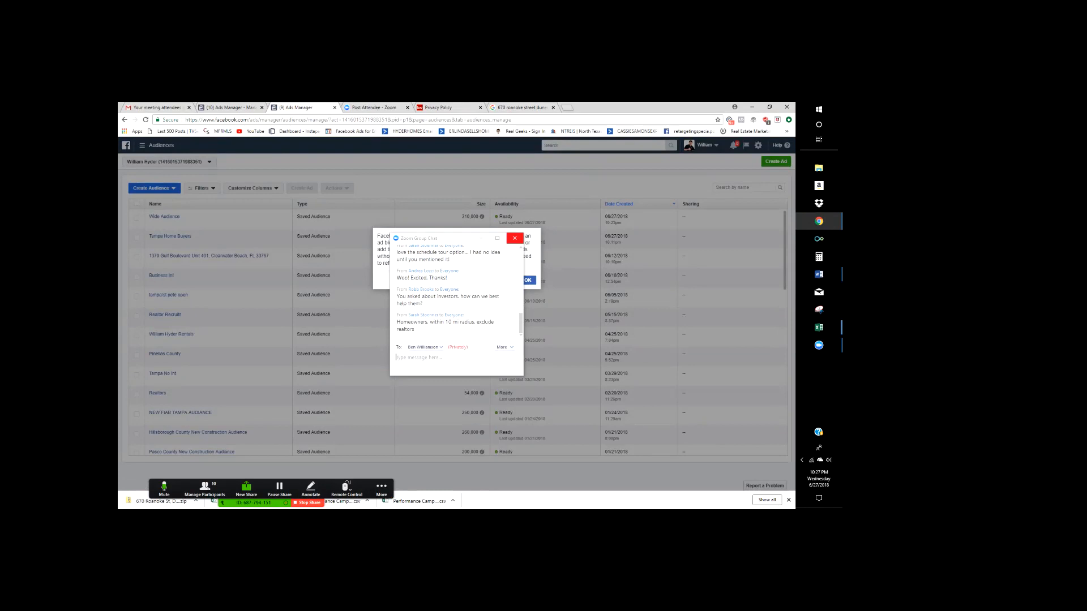
scroll(456, 295, up, 1)
- Close the Zoom chat, dismiss the ad-blocker notice, and choose Create Audience > Custom Audience
click(514, 238)
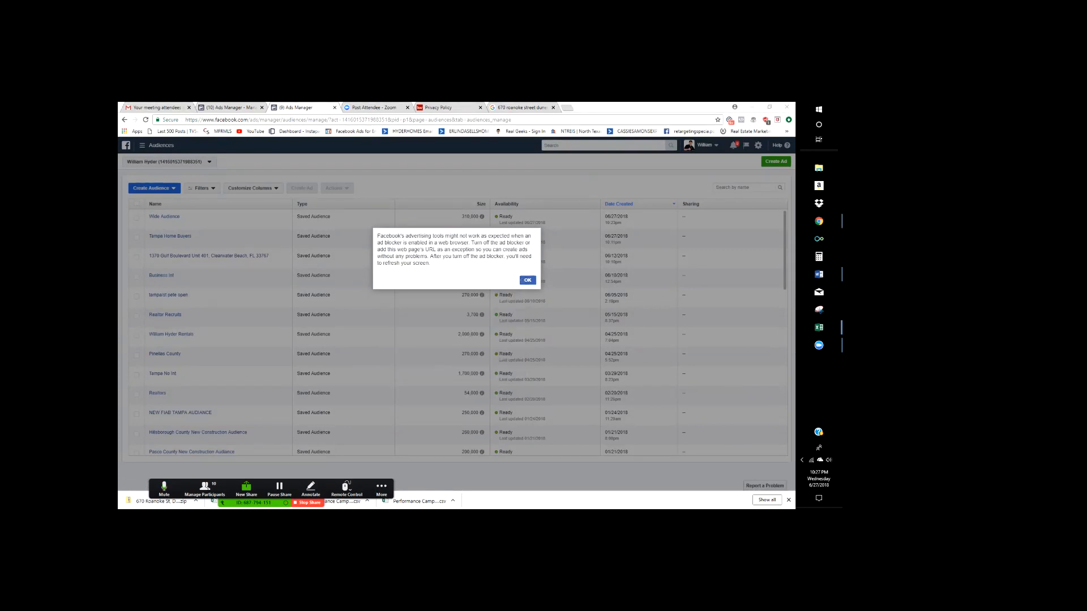
click(528, 281)
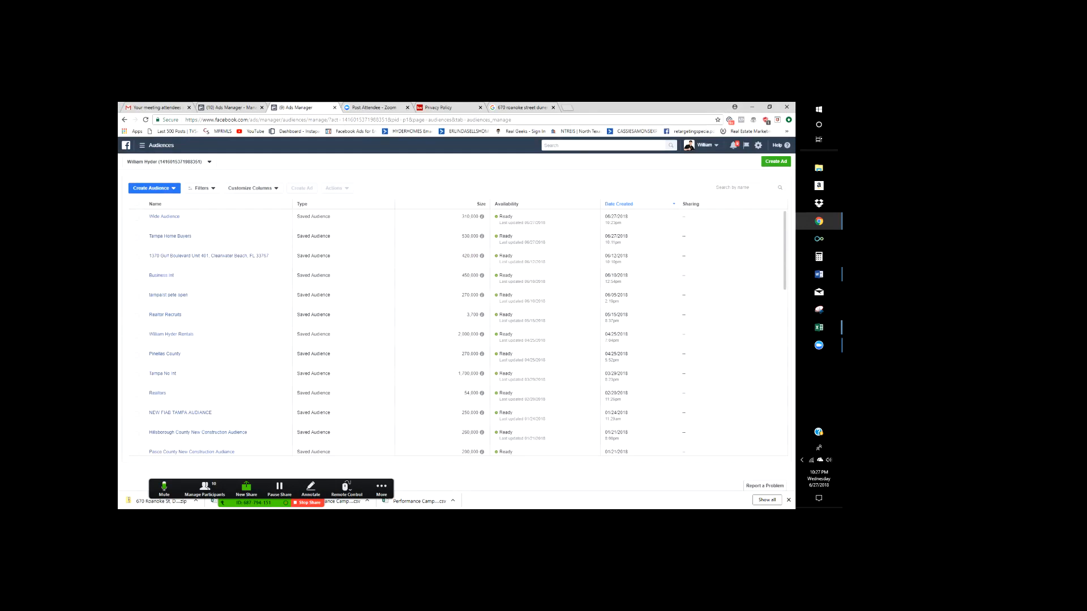
mouse_move(164, 216)
click(152, 188)
click(152, 201)
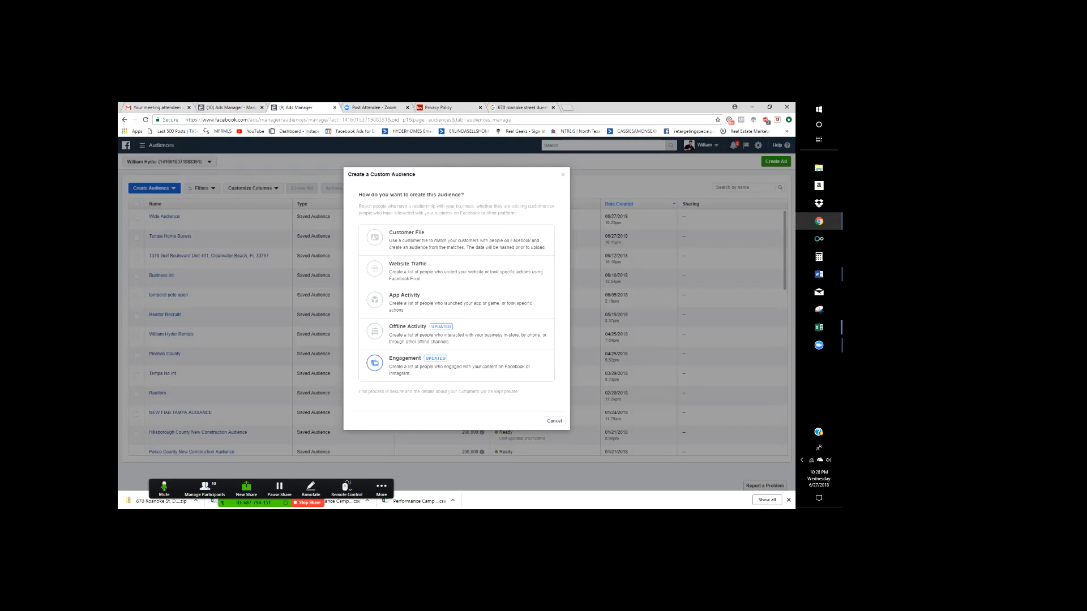
- Choose an Engagement > Lead form audience of people who opened but didn't submit, on the HyderHomes page
click(456, 367)
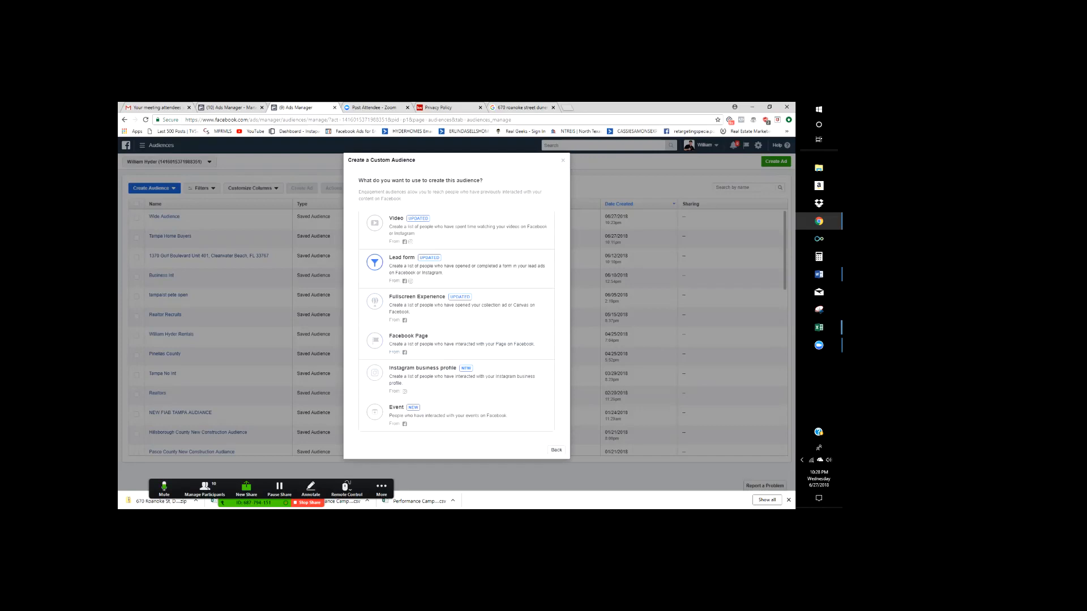
click(457, 266)
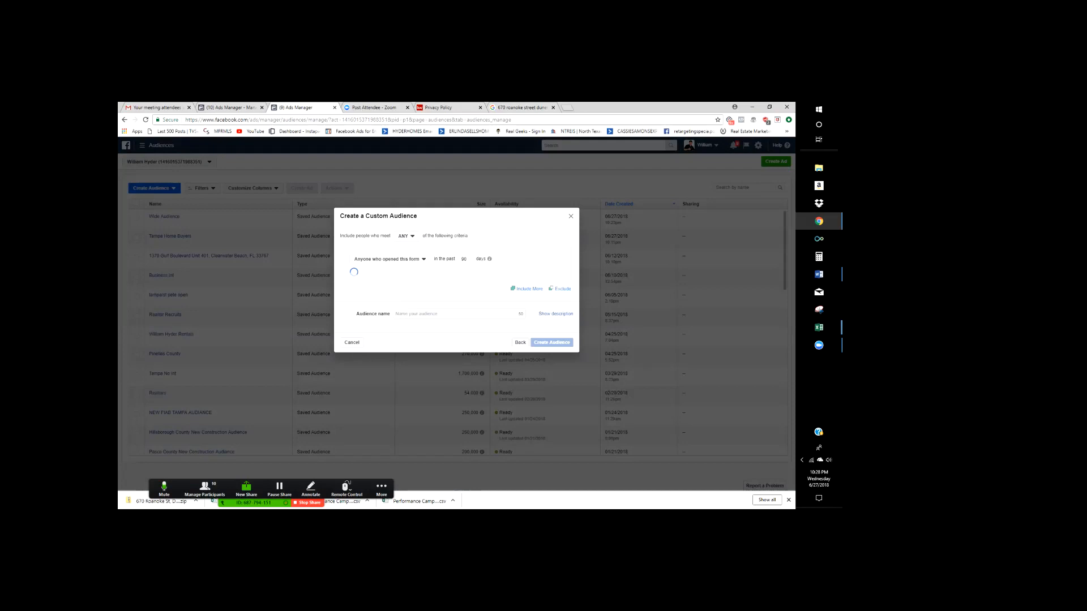
click(389, 255)
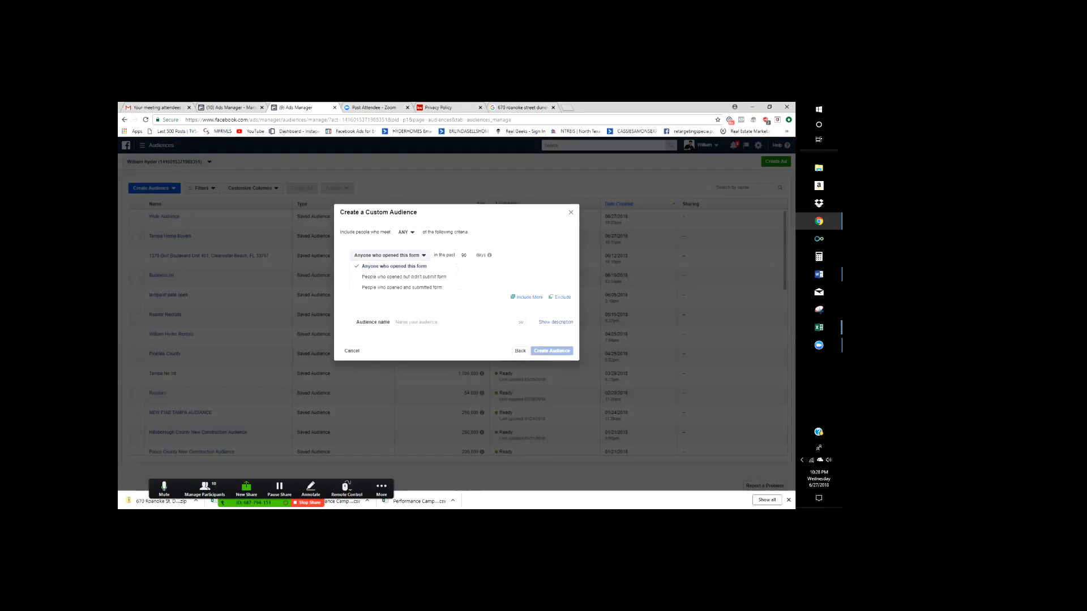
click(404, 277)
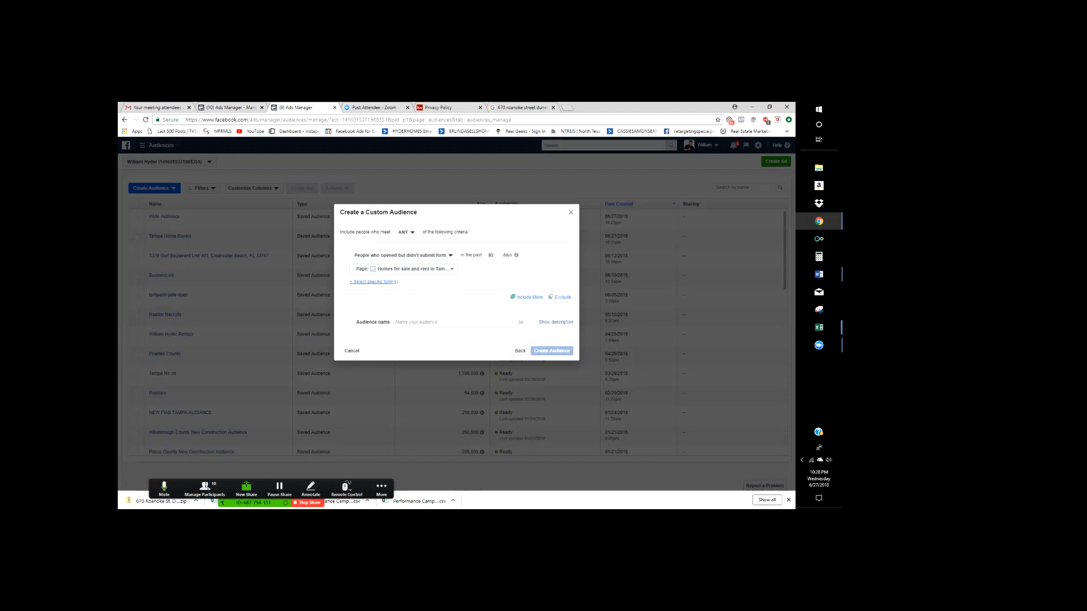
click(403, 269)
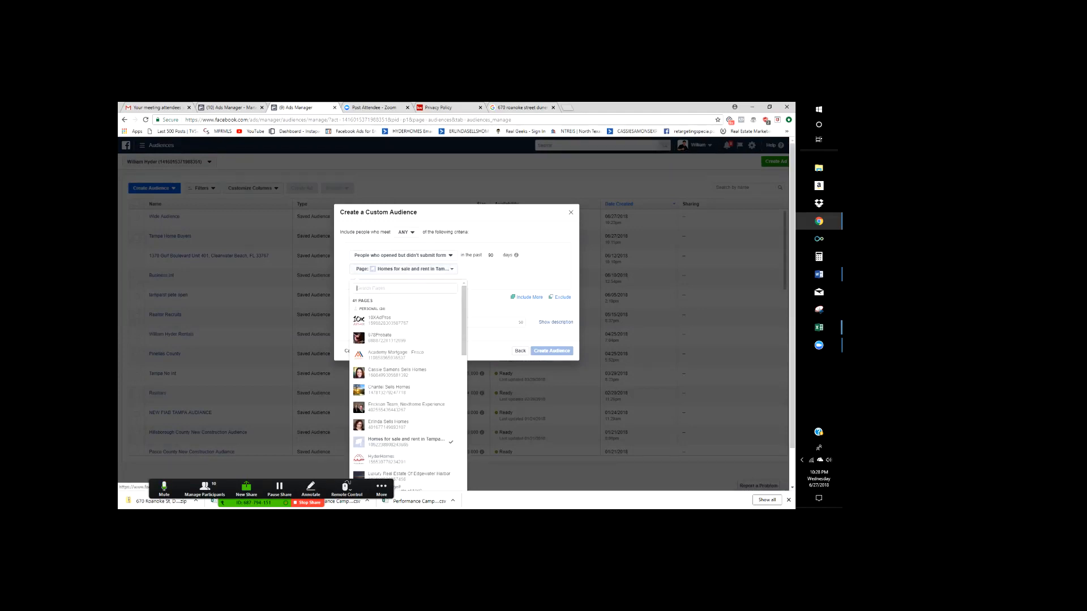
scroll(408, 385, down, 2)
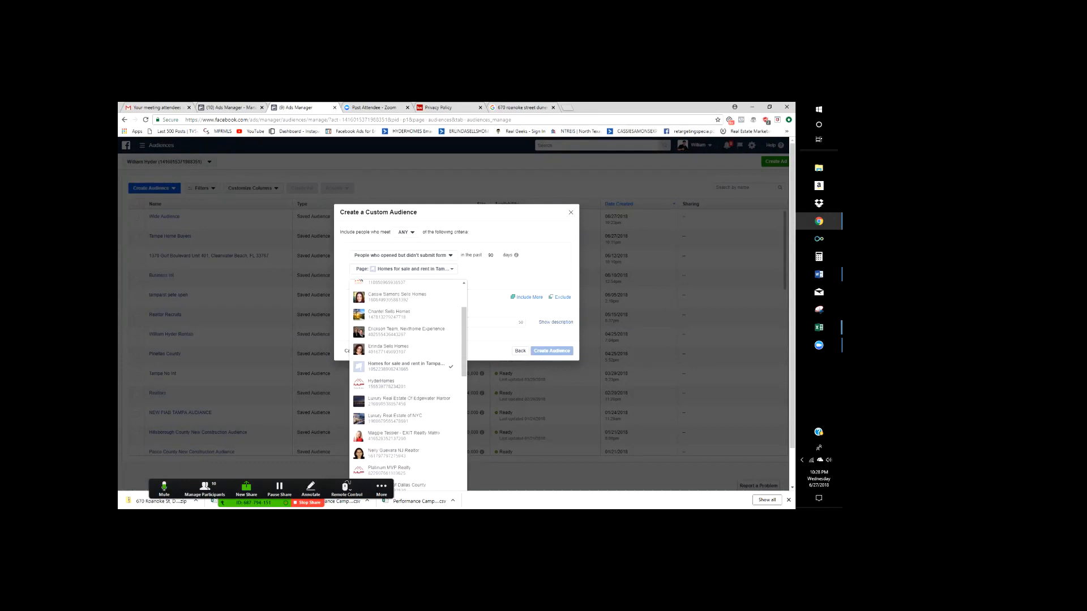
click(390, 384)
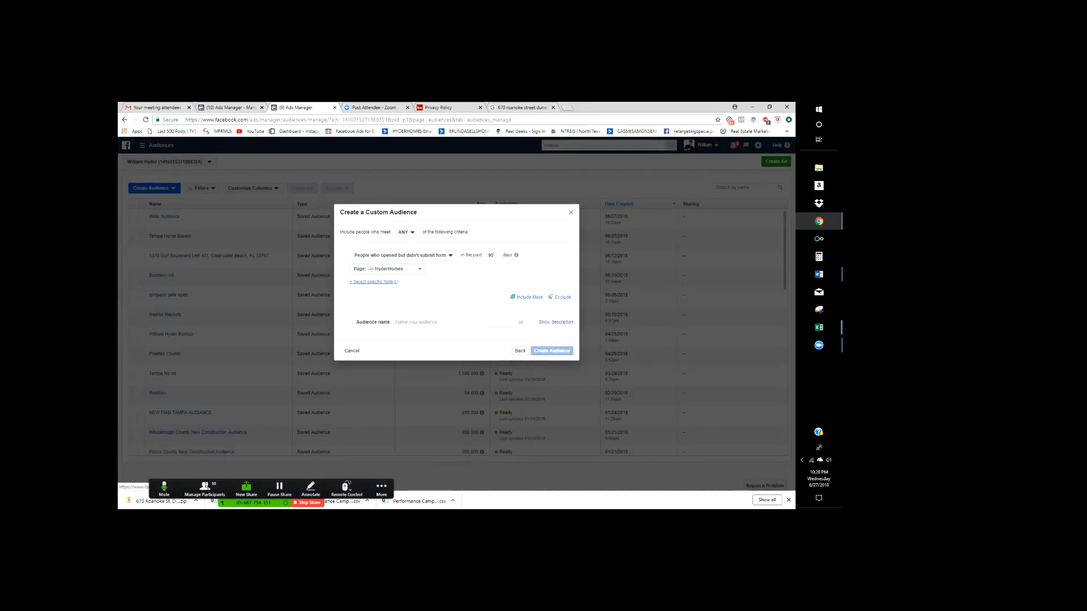
- Include the 'Untitled form 2017-07-08-copy' lead form, name the audience 'Form Bail Out', and create it
click(374, 282)
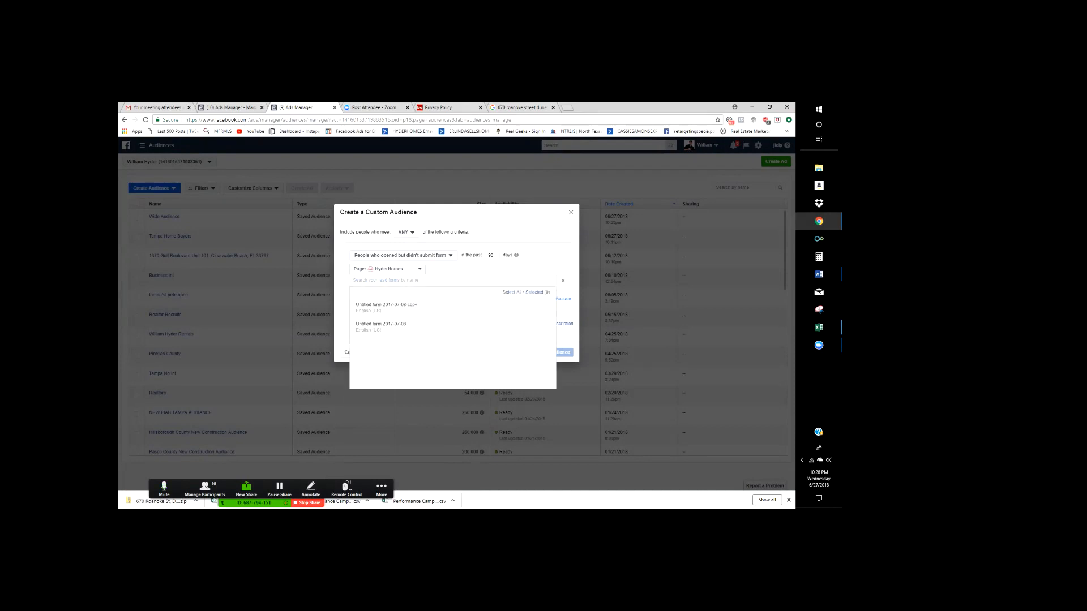
mouse_move(386, 307)
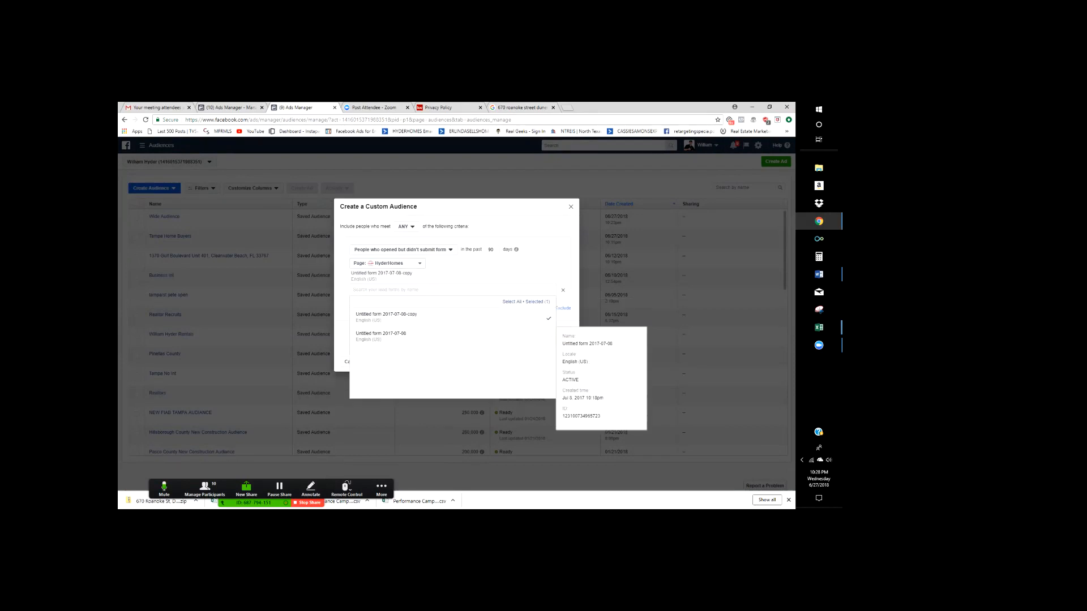
click(386, 307)
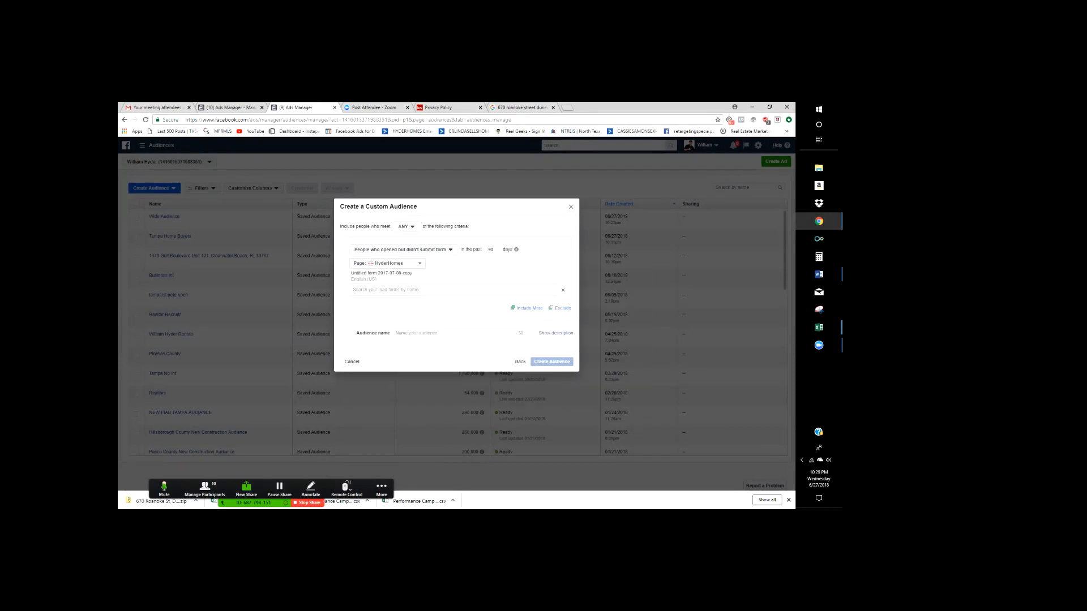
mouse_move(386, 276)
click(460, 333)
text(Form Bua)
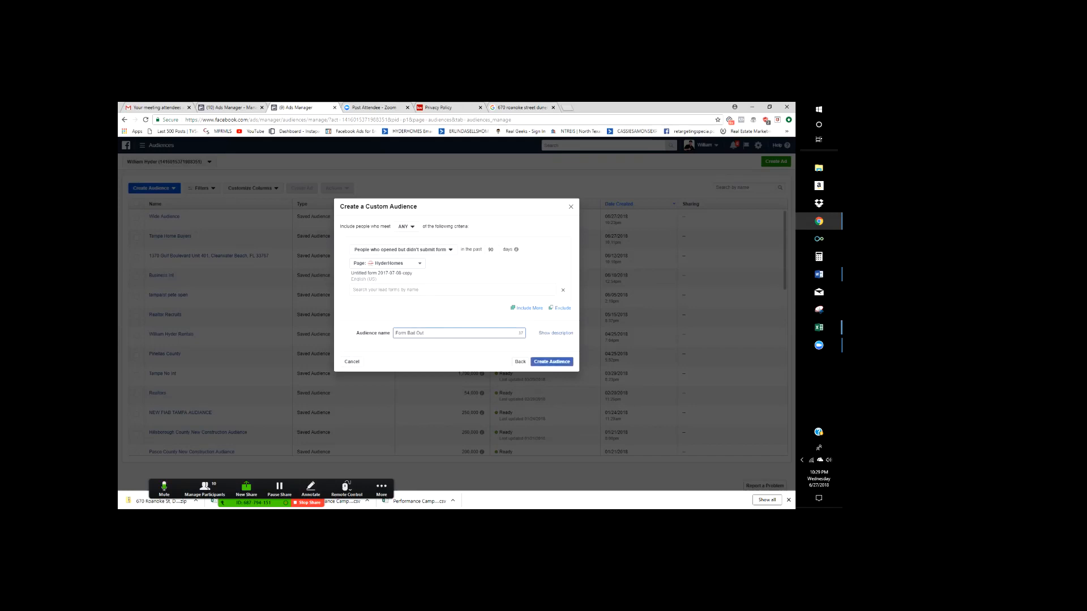
key(ctrl+a)
click(552, 362)
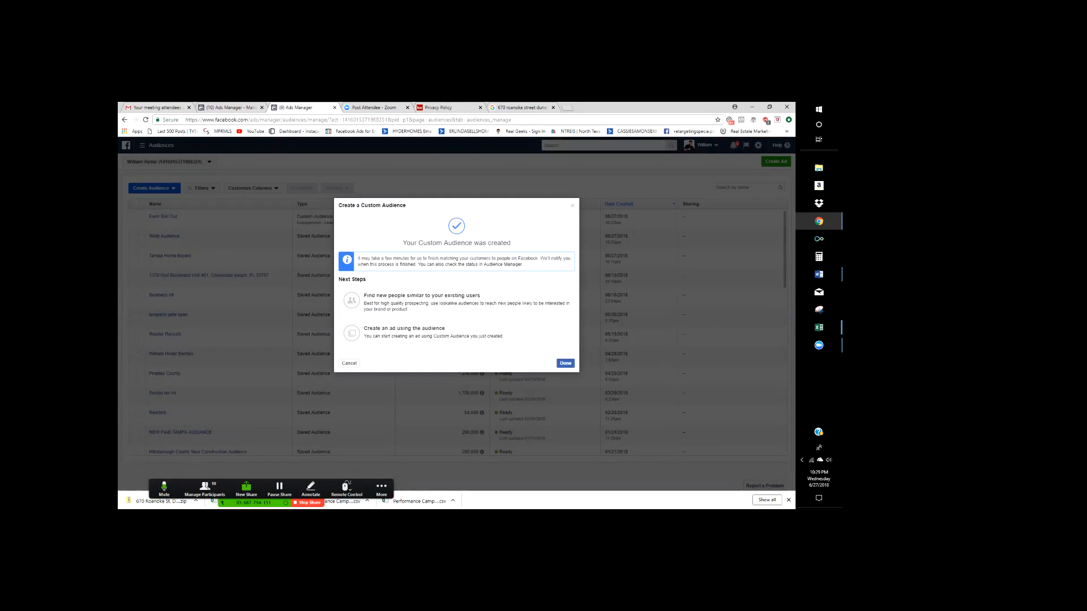
click(565, 363)
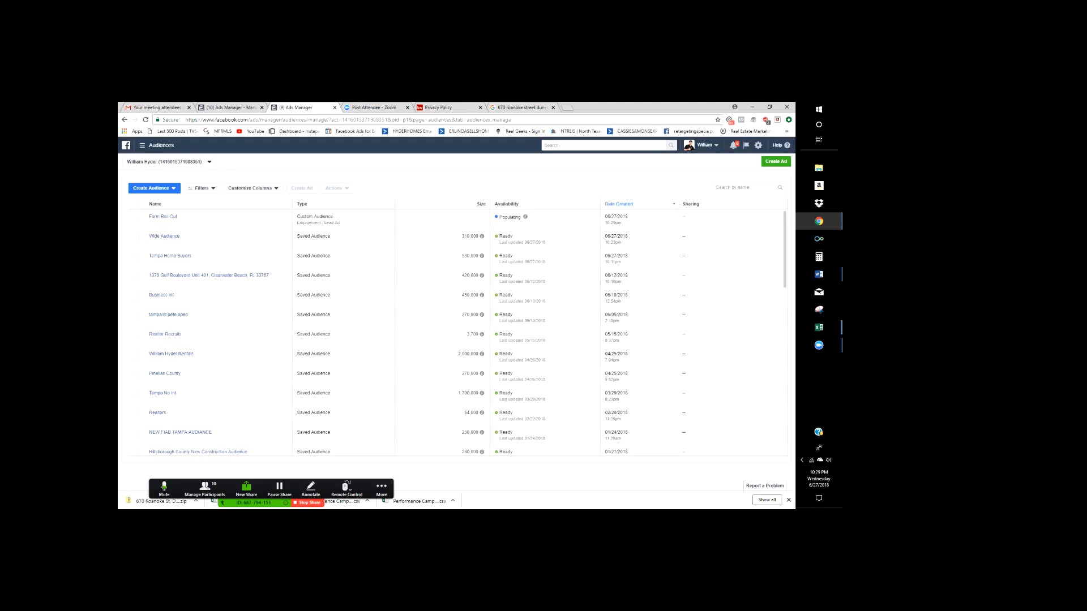
click(382, 489)
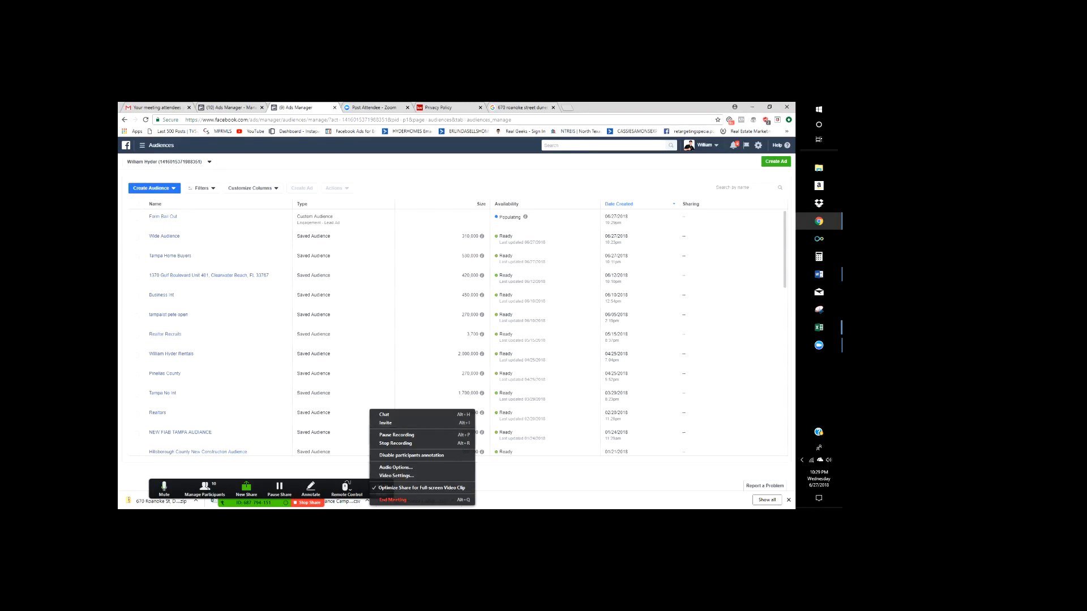
key(Escape)
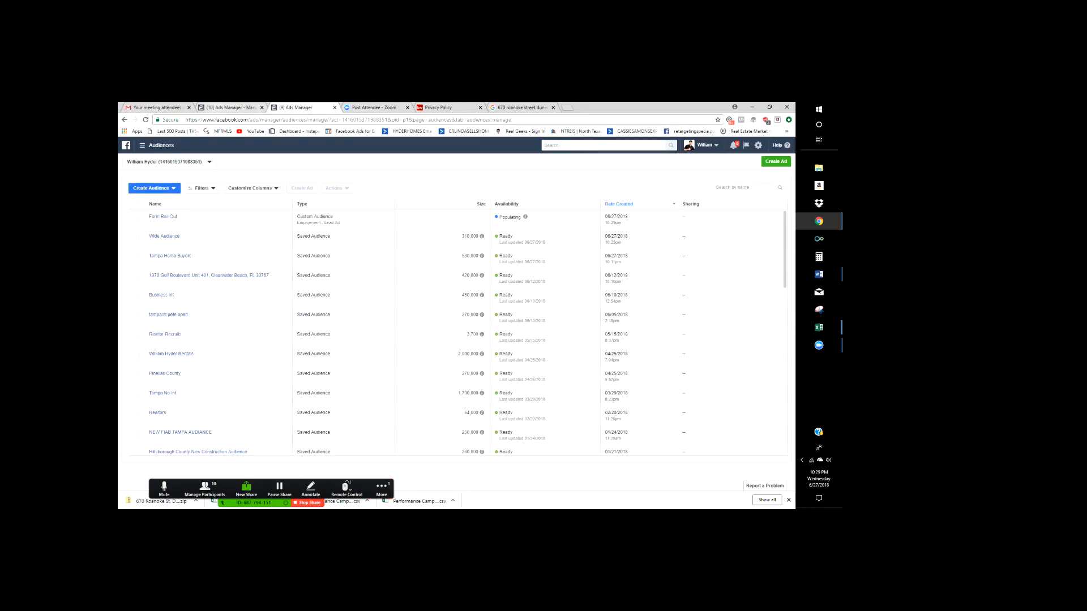
click(231, 108)
scroll(394, 333, up, 1)
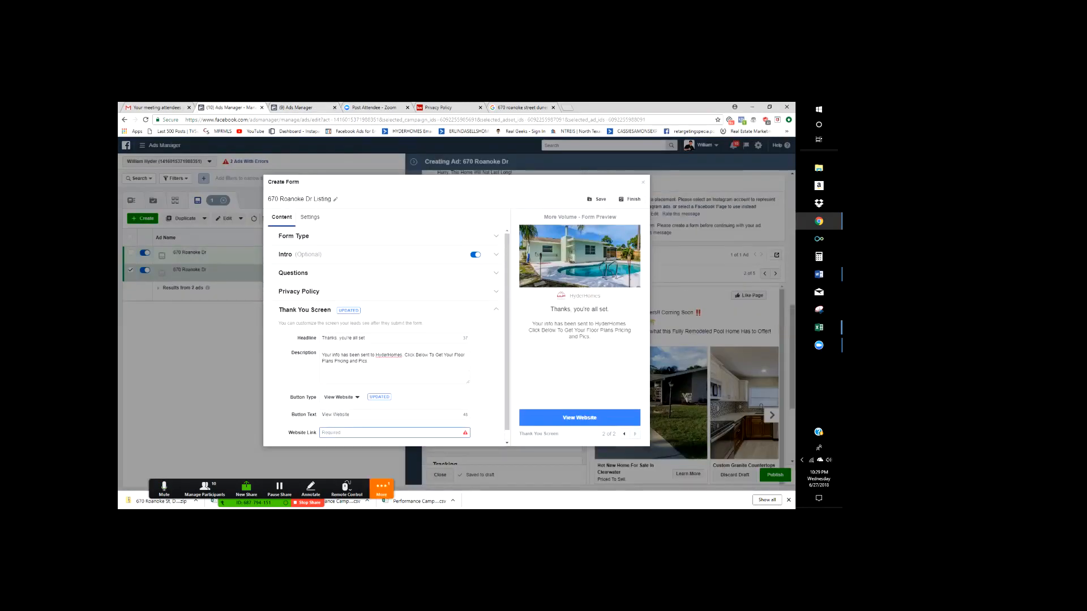
- Search Google for 'platinum mvp realty' using the suggested completion
scroll(389, 338, down, 1)
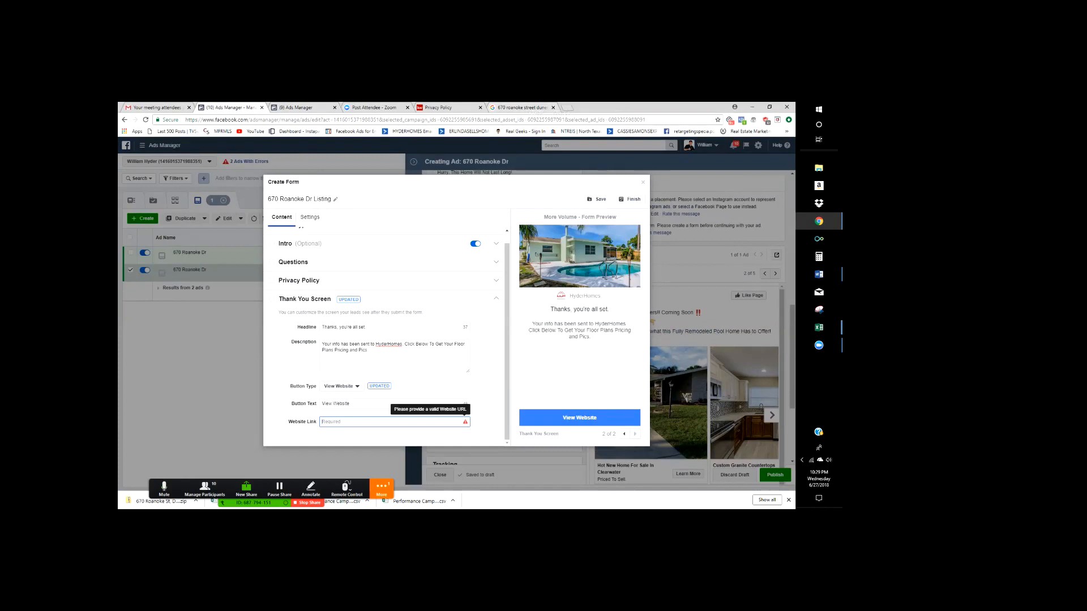
click(522, 107)
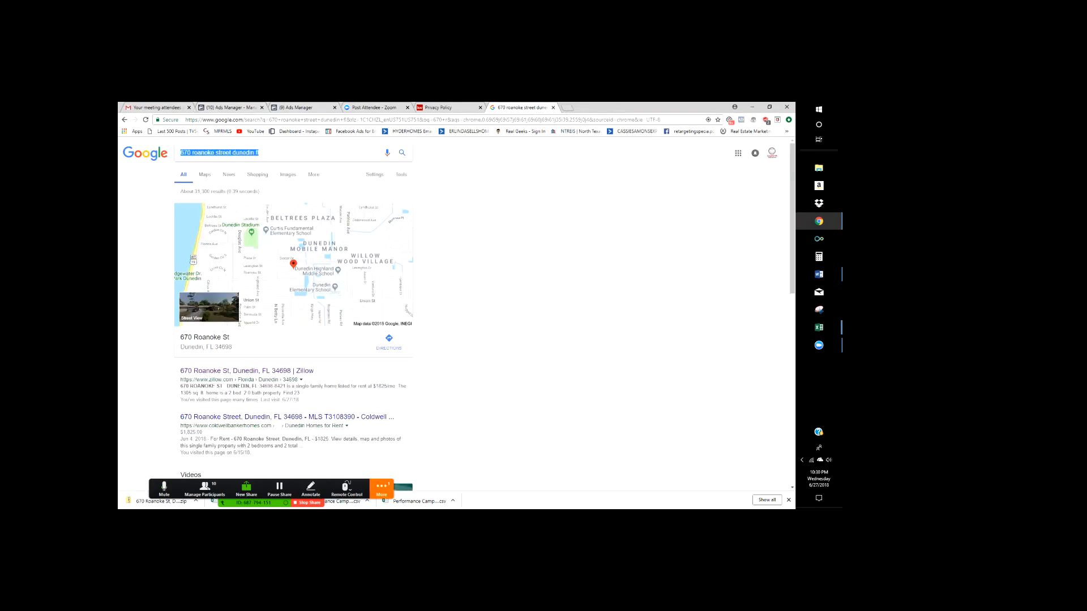
click(512, 119)
text(paltin)
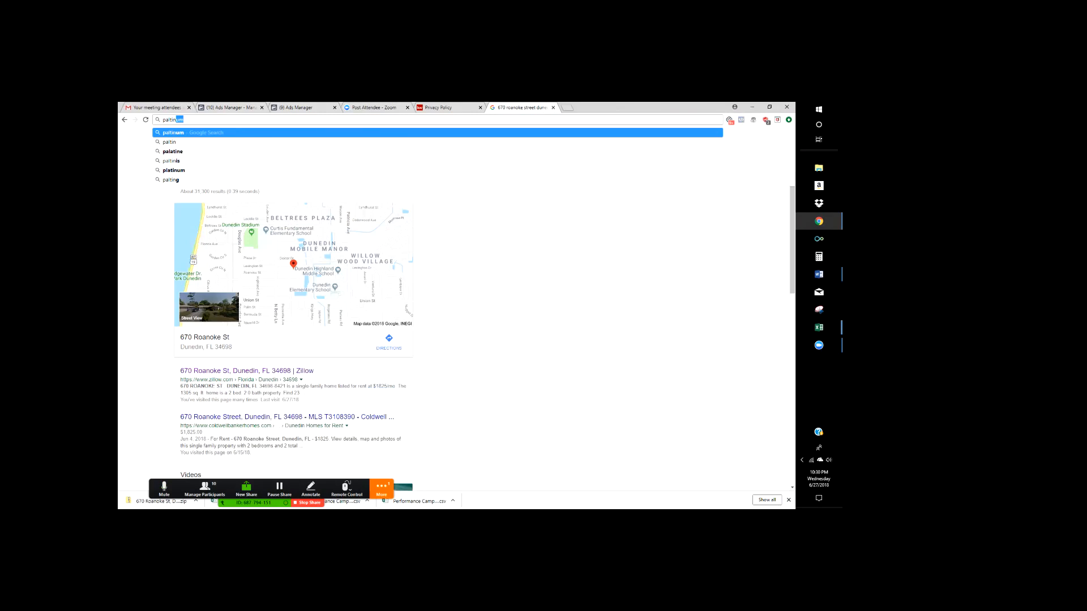
text(um mvp)
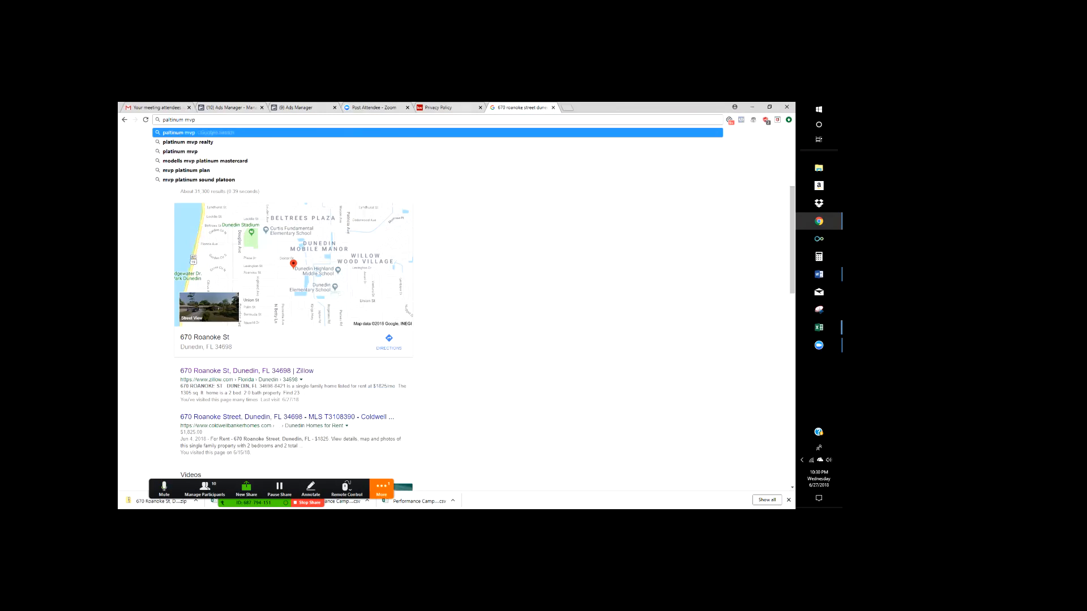
key(Down)
key(Return)
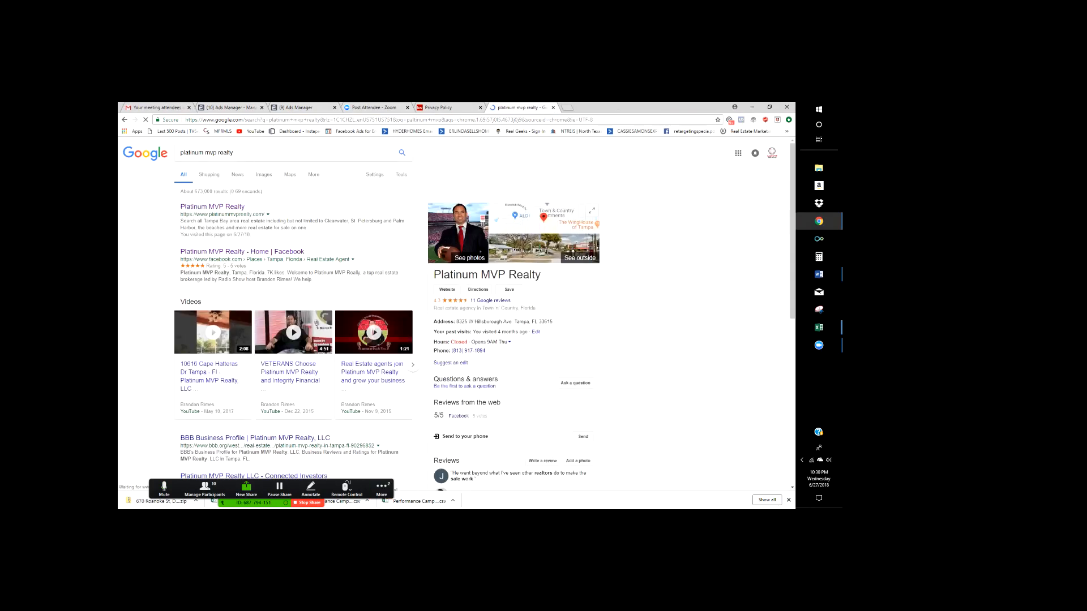
click(213, 207)
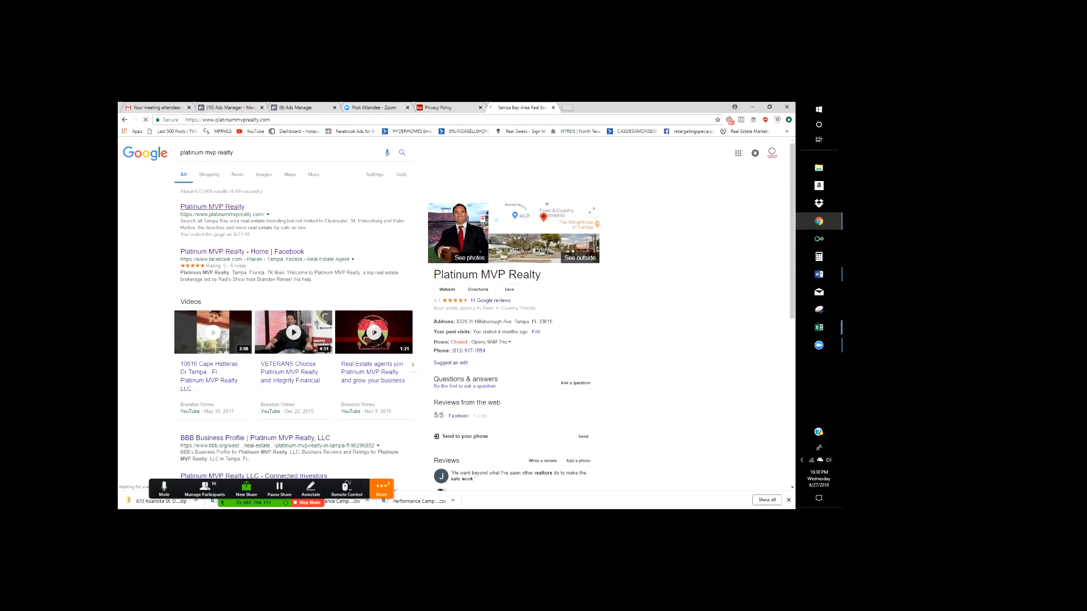
scroll(464, 315, down, 8)
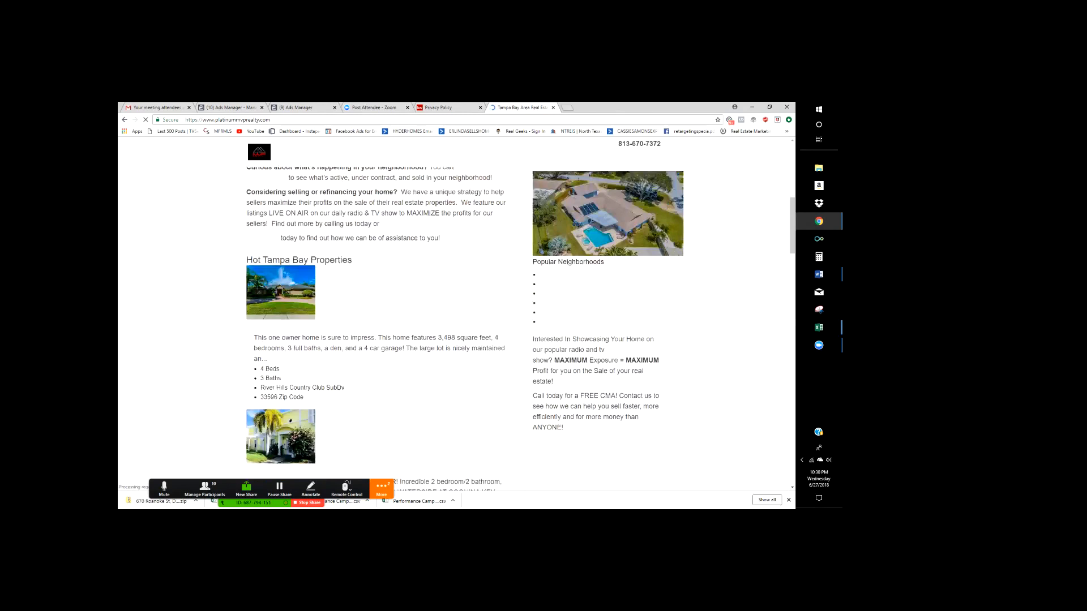
scroll(465, 315, down, 15)
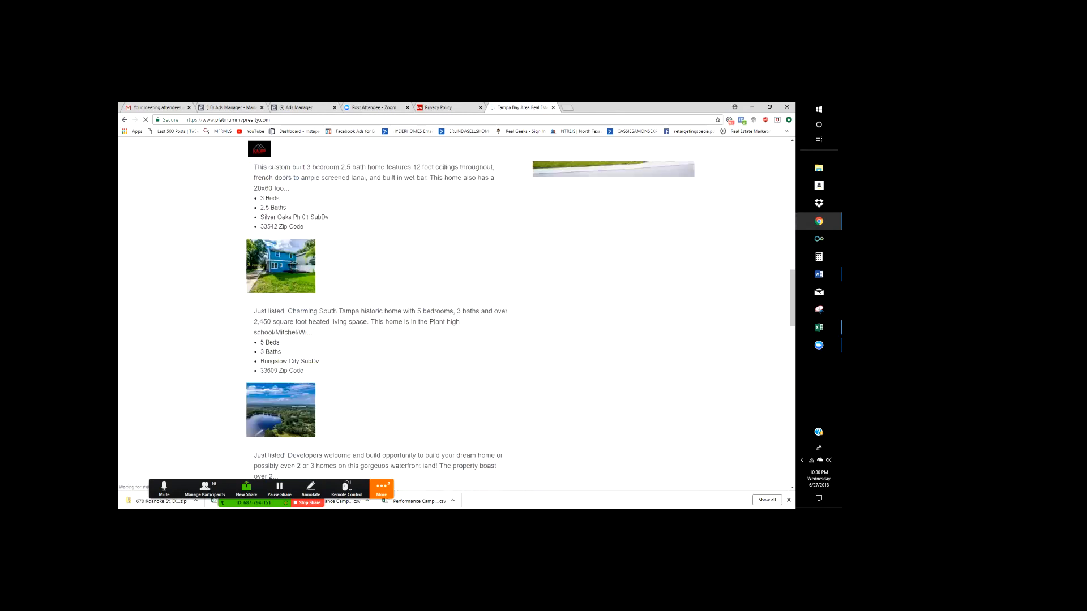
scroll(393, 268, up, 2)
click(393, 268)
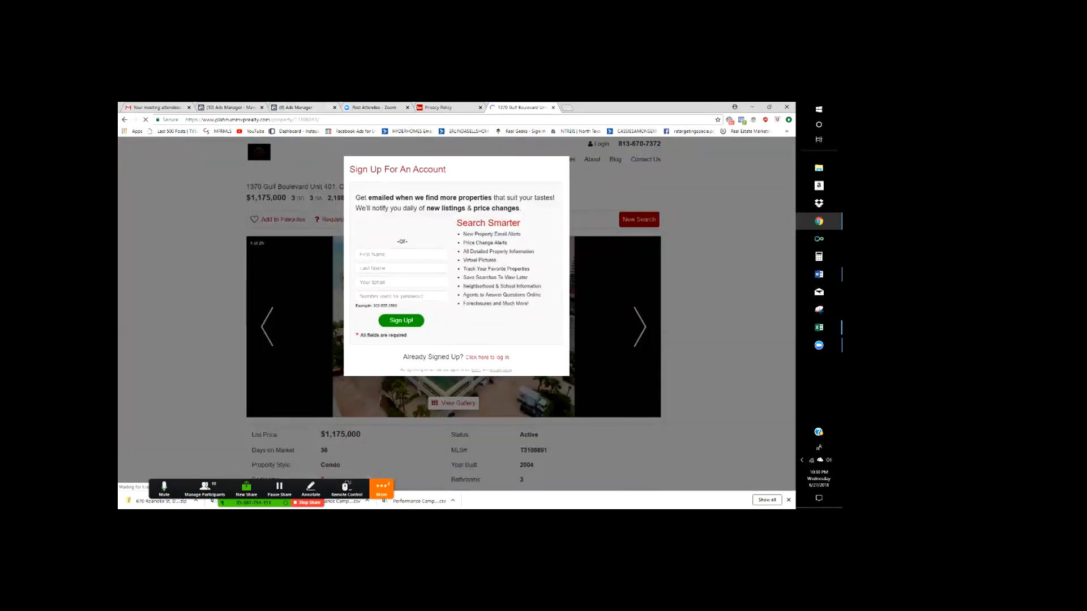
- Sign up on the listing with Facebook and select the listing's web address to copy
click(398, 254)
click(403, 227)
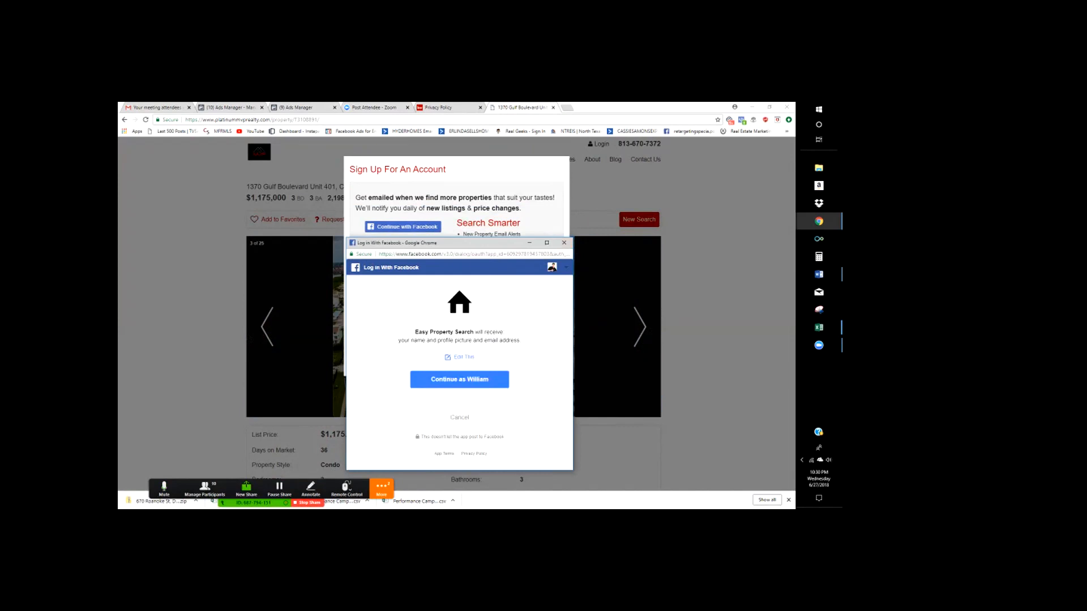
click(459, 380)
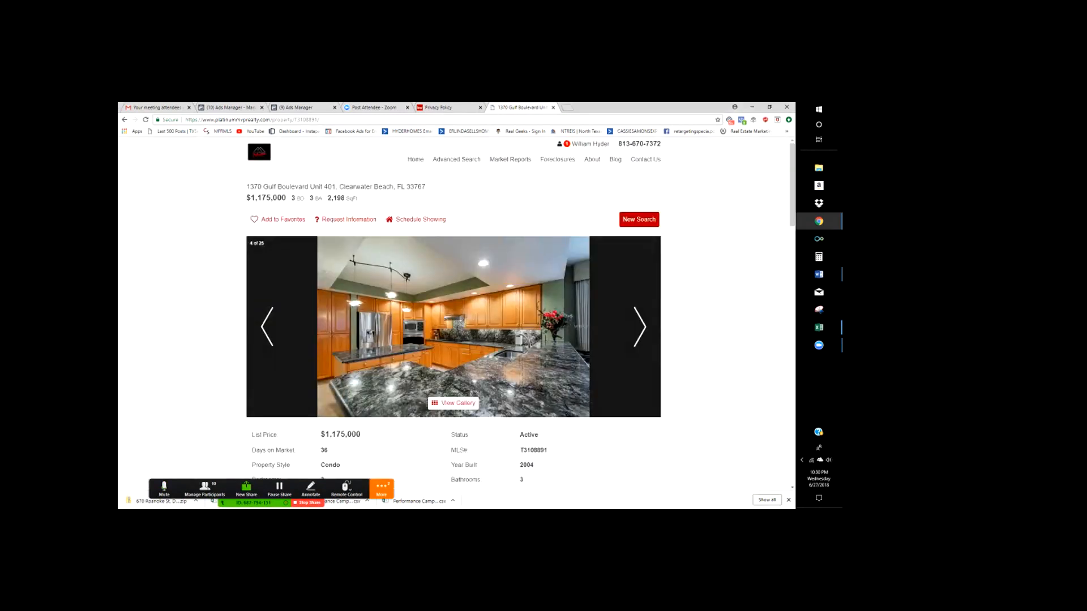
click(271, 120)
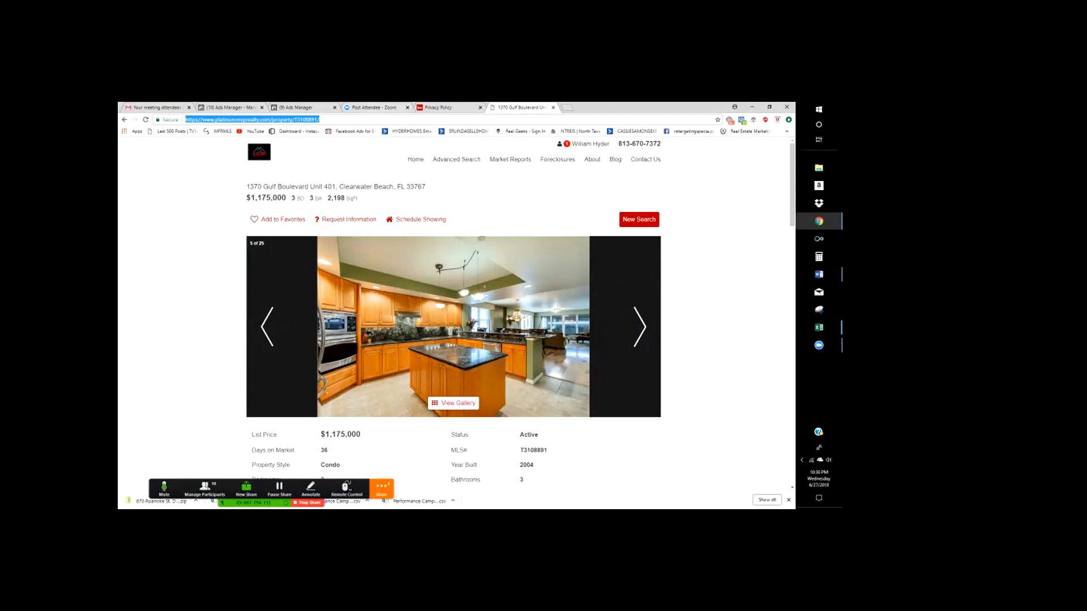
click(374, 108)
click(307, 107)
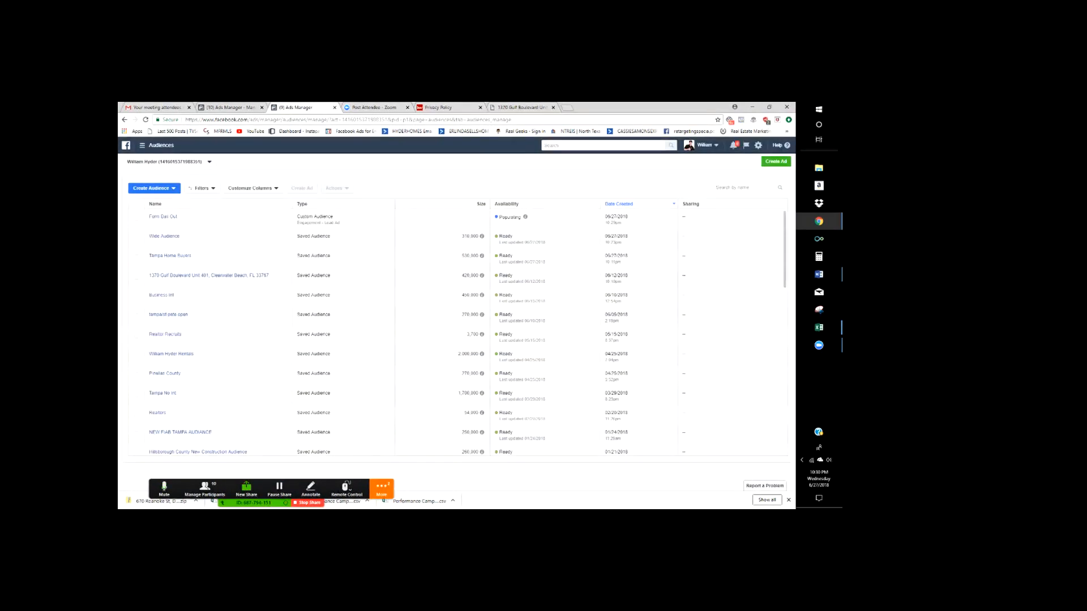
click(450, 108)
click(528, 107)
click(363, 107)
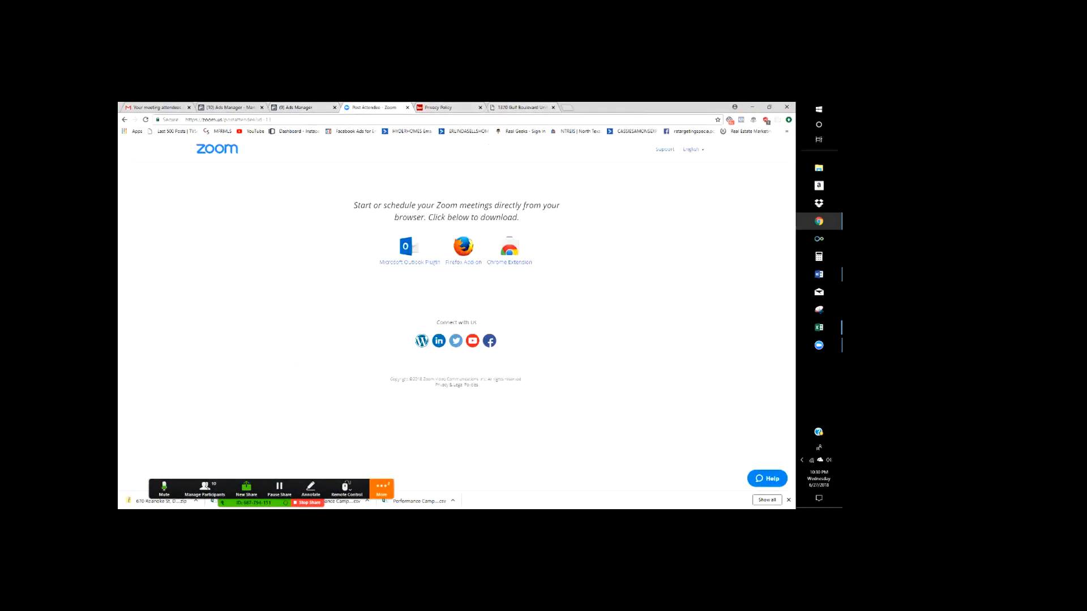
click(303, 107)
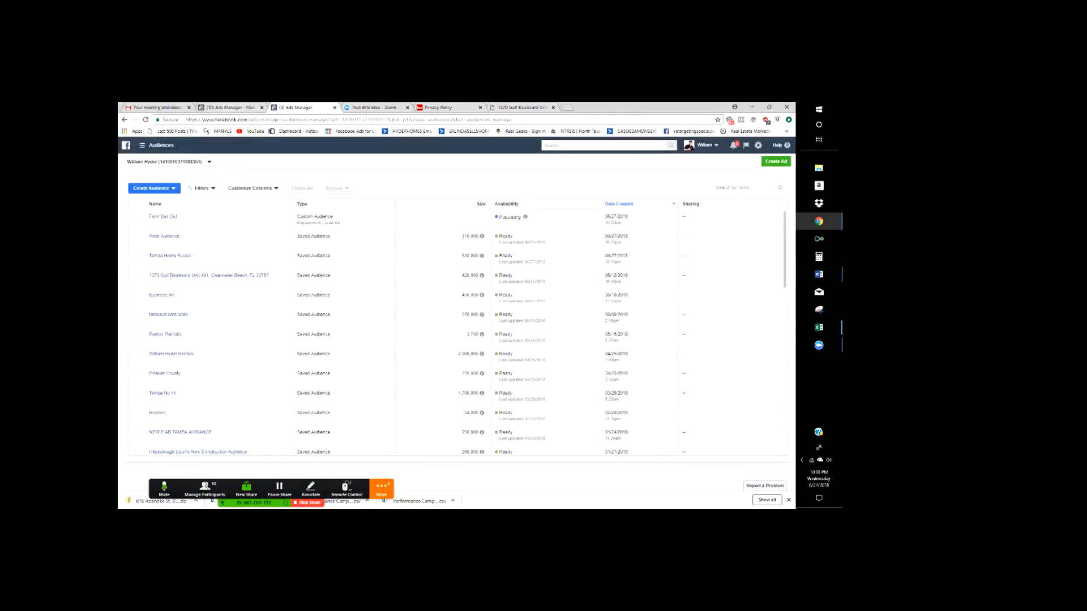
click(230, 107)
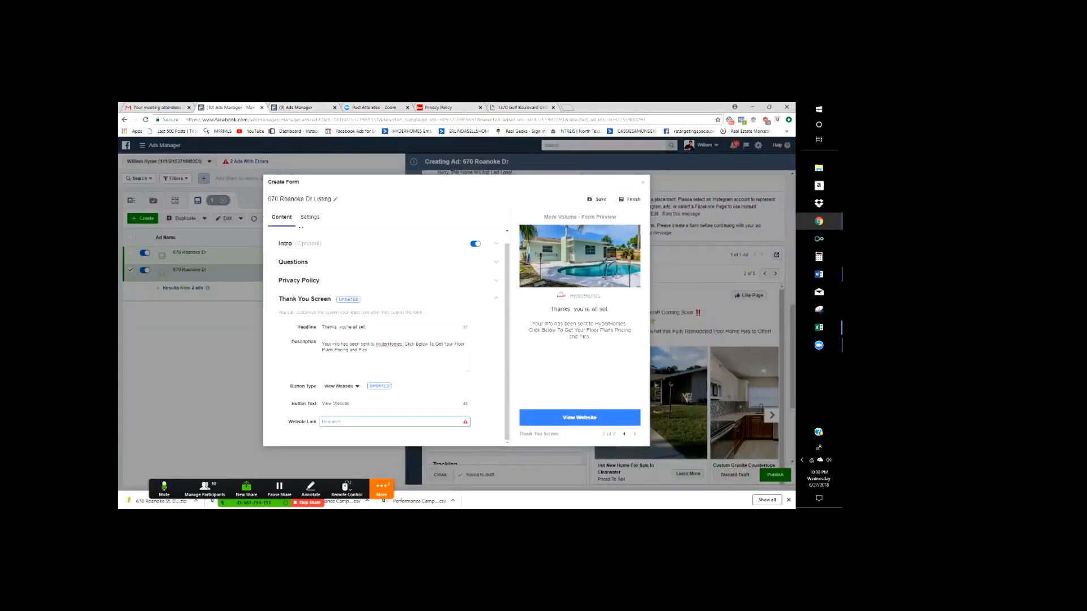
text(https://www.platinummyorealty.com/property/13108891/)
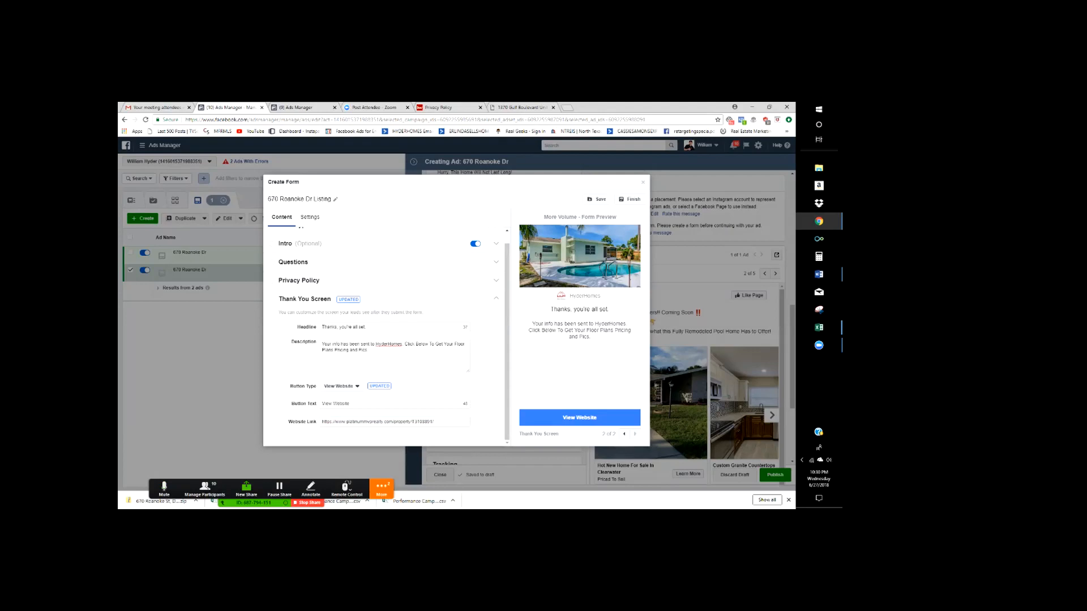
click(386, 422)
click(630, 199)
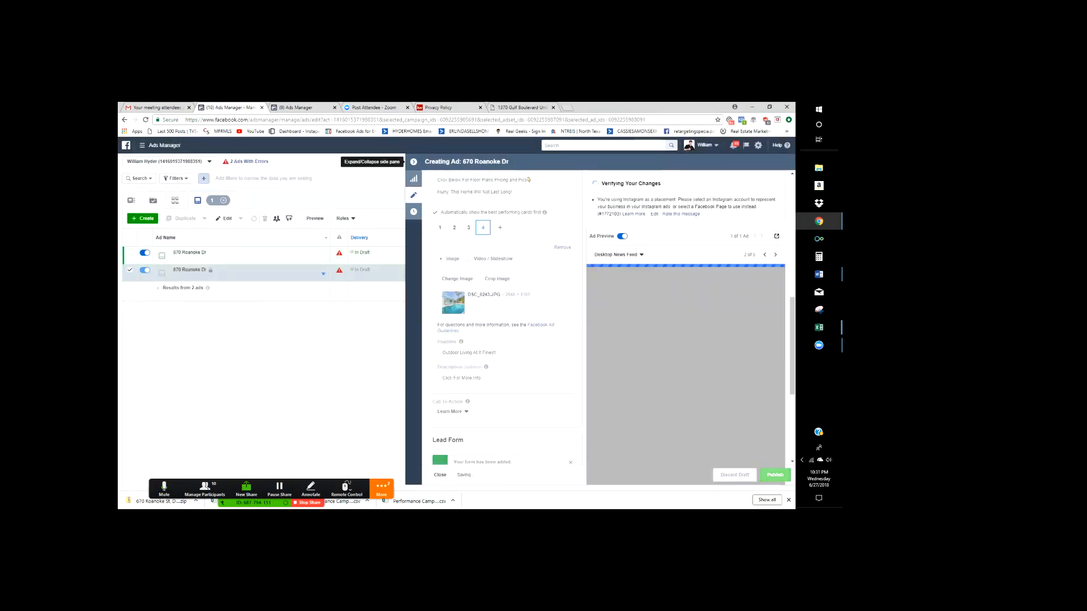
click(413, 161)
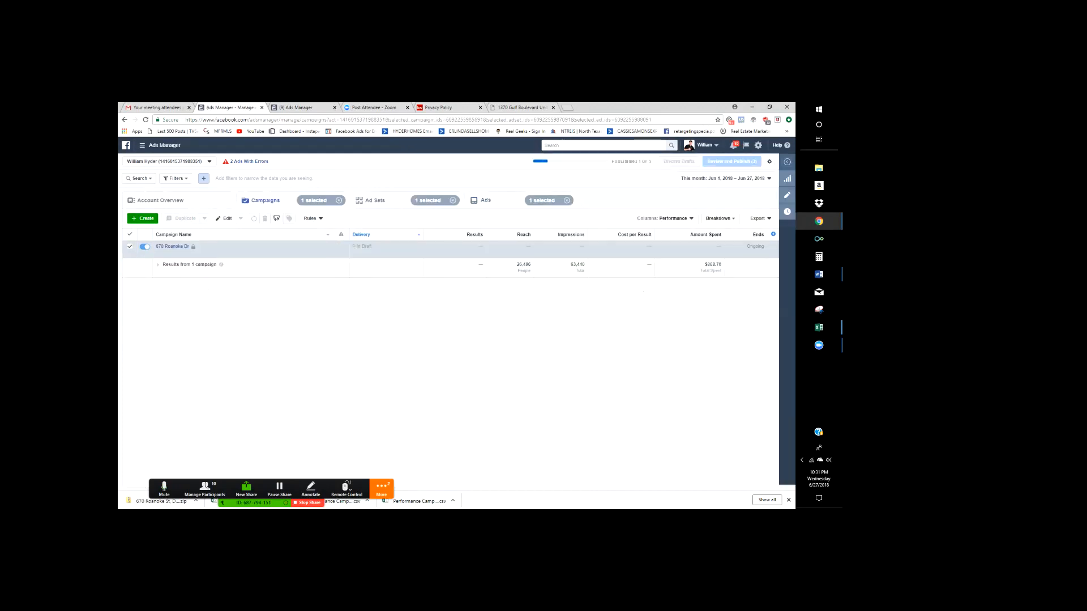
click(297, 108)
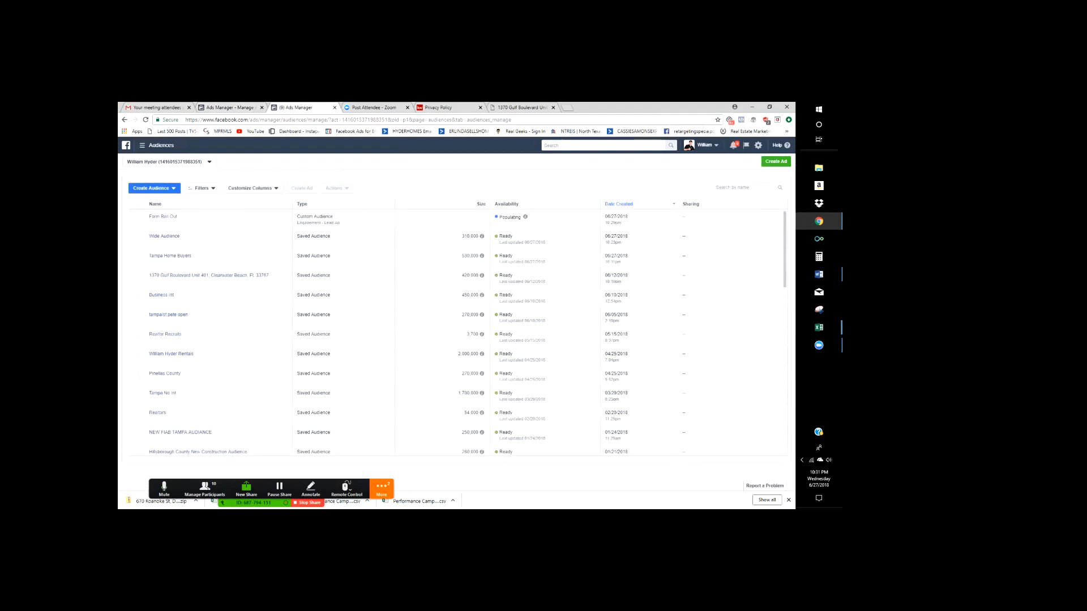
click(373, 108)
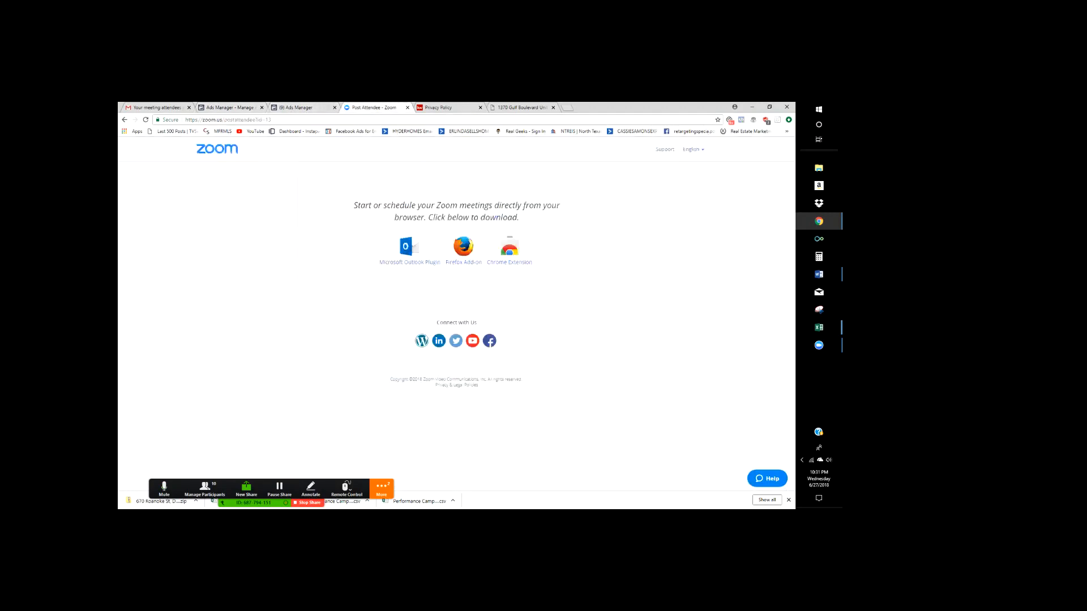
click(408, 108)
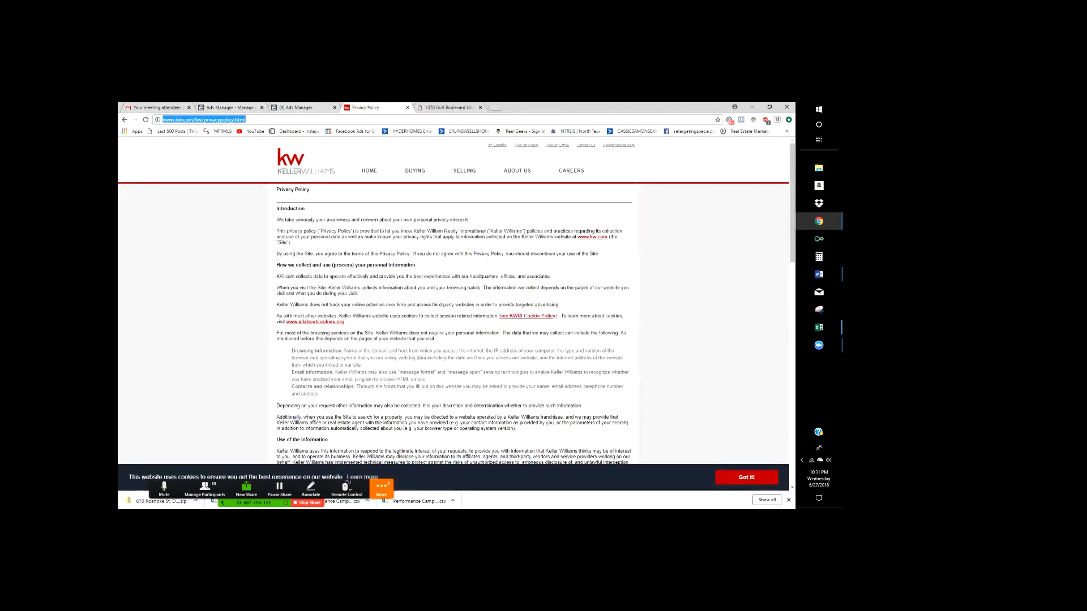
click(407, 108)
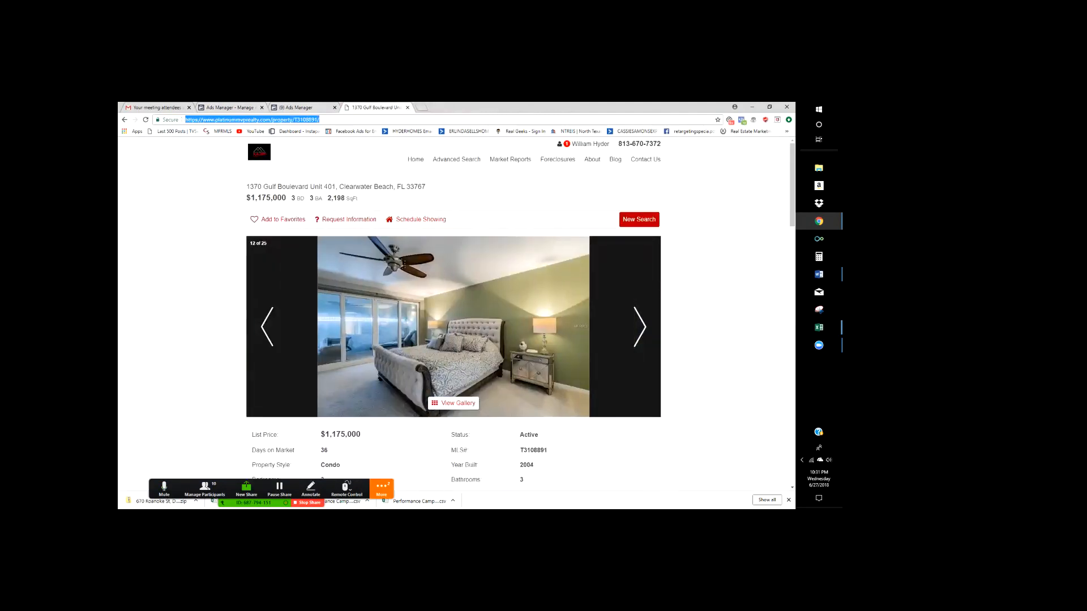
click(408, 107)
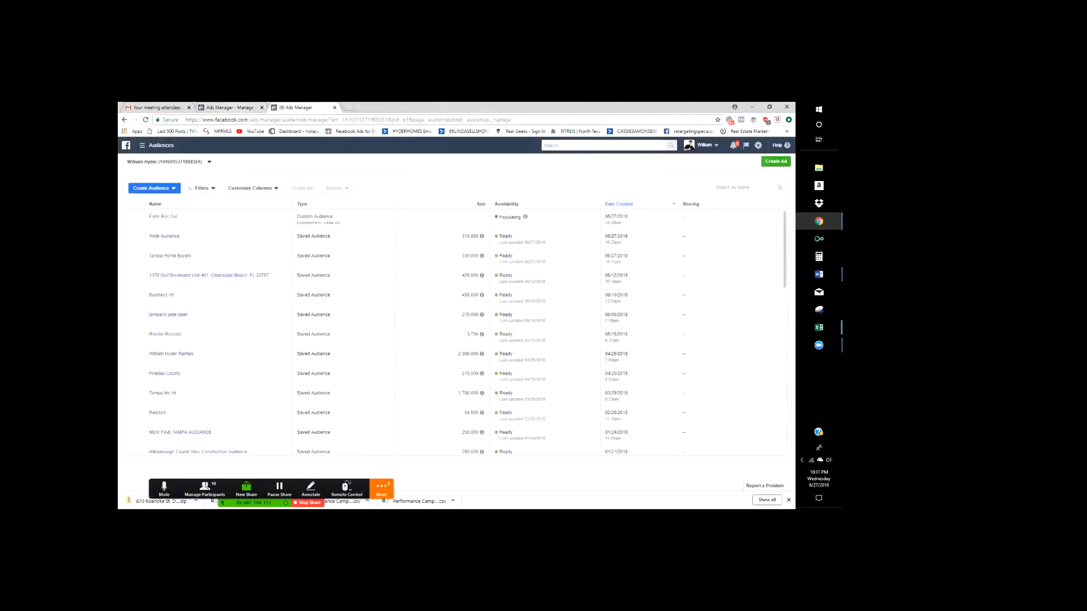
- Glance at the campaigns and Audiences tabs, then go to the Gmail inbox
click(229, 108)
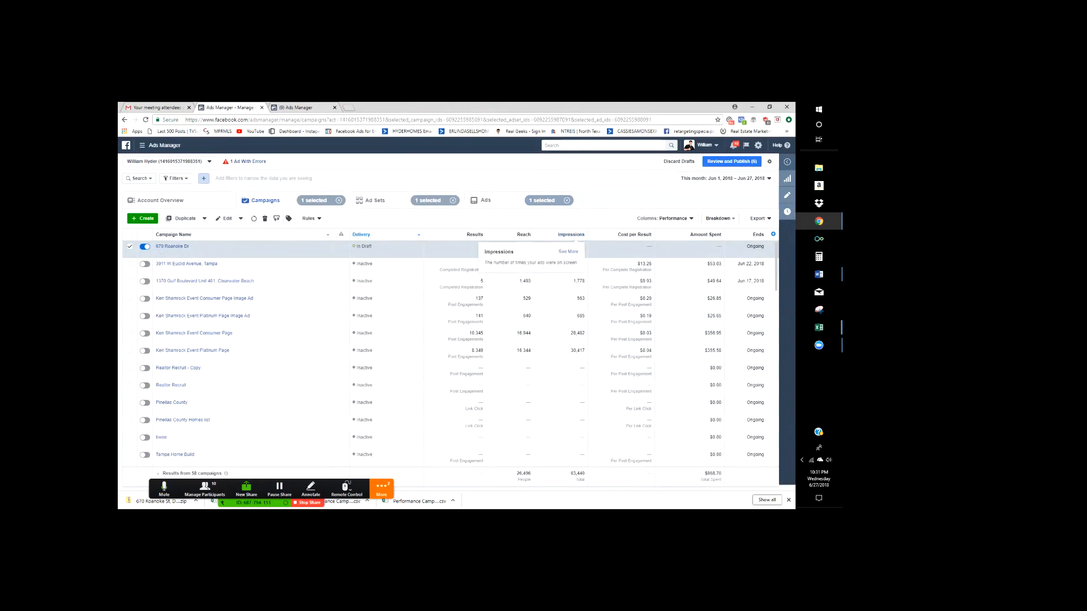
click(313, 108)
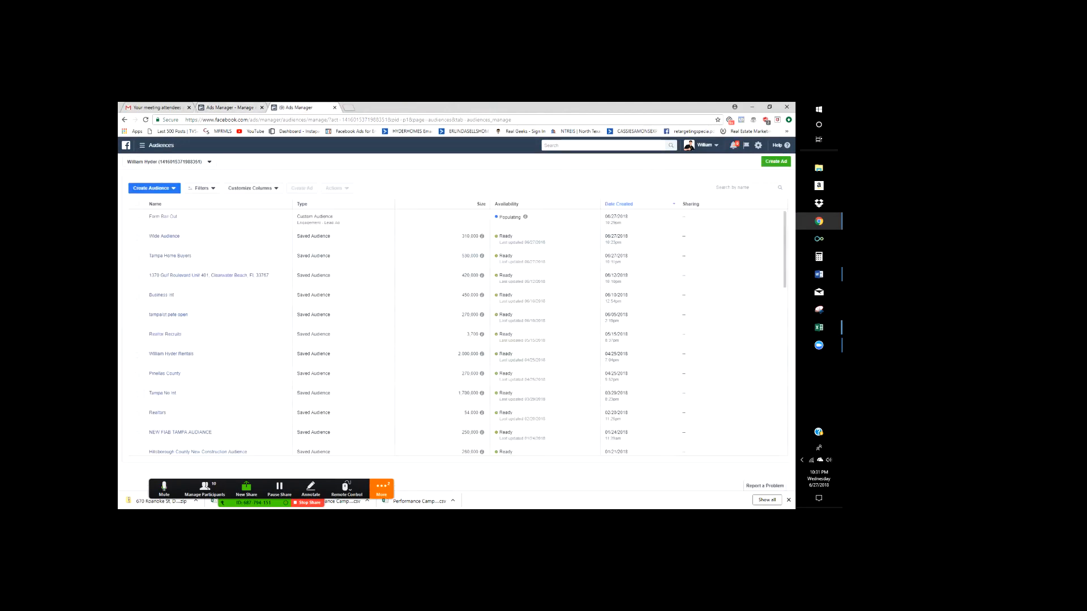
click(231, 107)
click(157, 107)
click(143, 207)
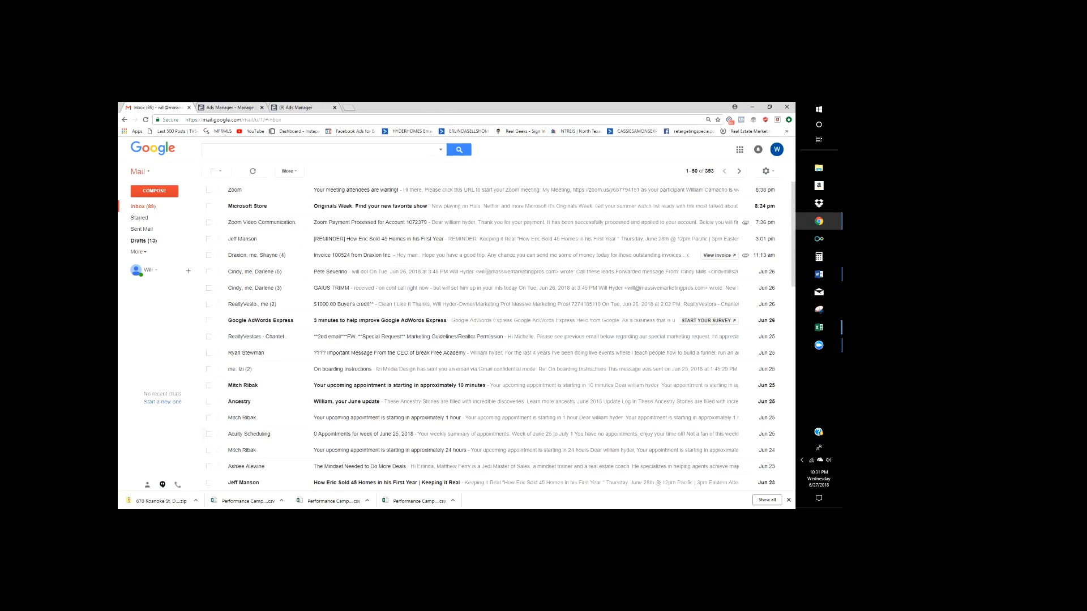
click(216, 108)
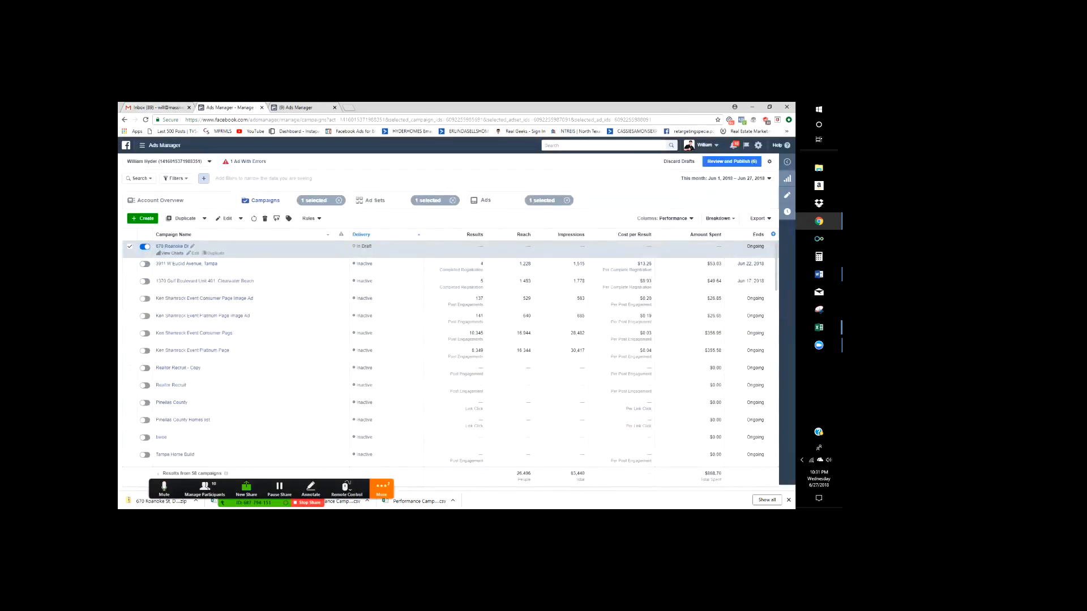
click(296, 107)
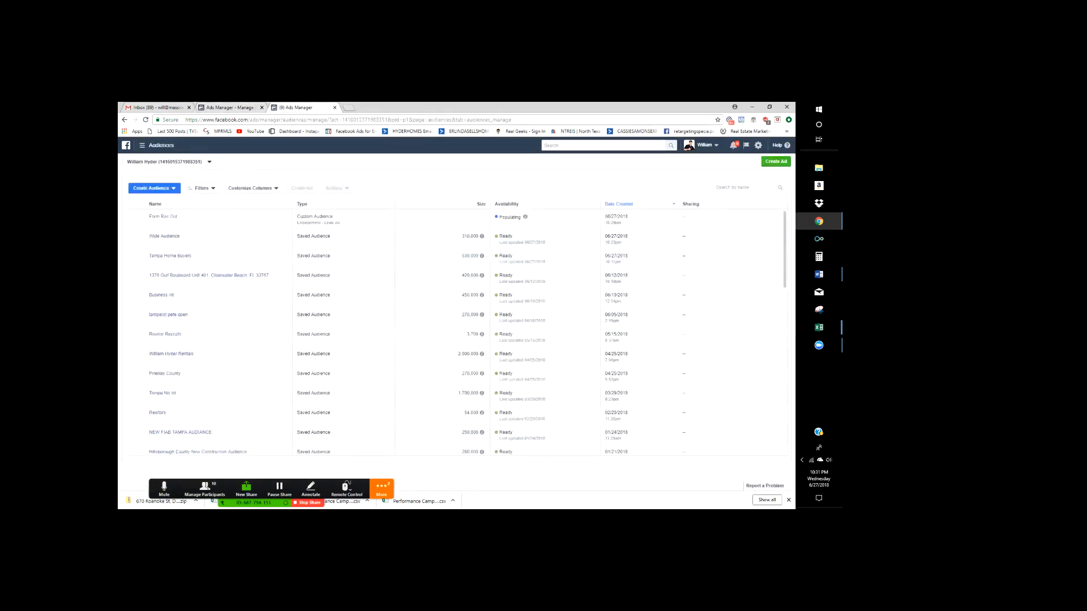
click(230, 107)
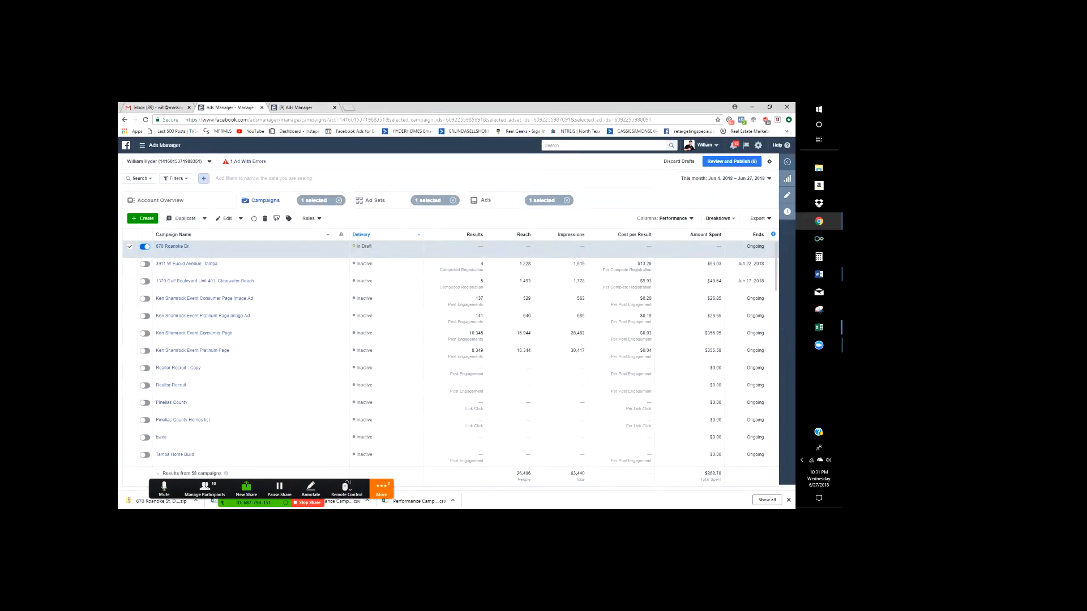
click(296, 107)
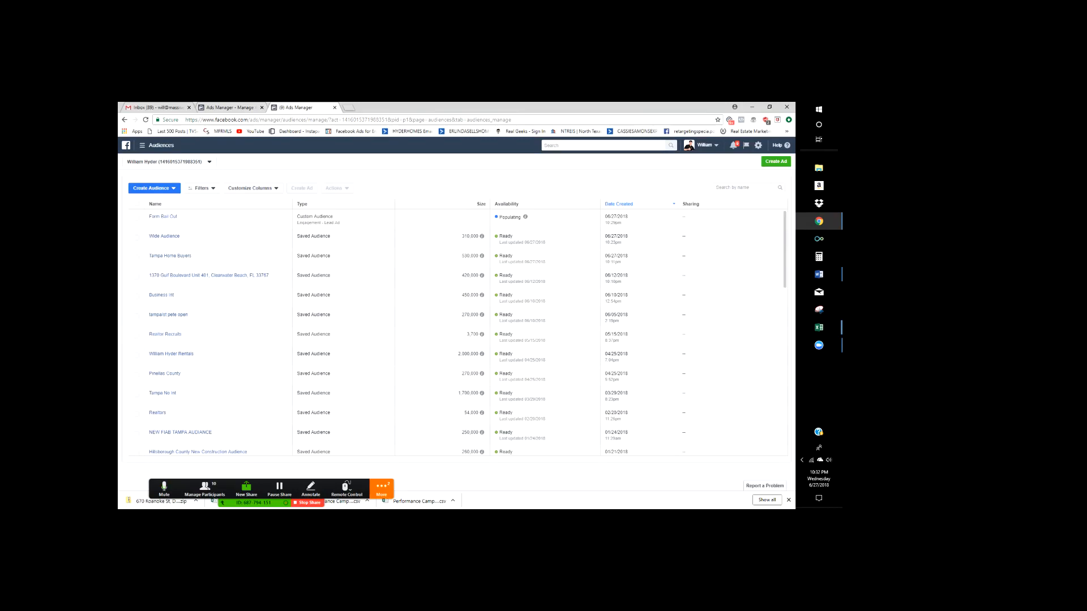
click(230, 107)
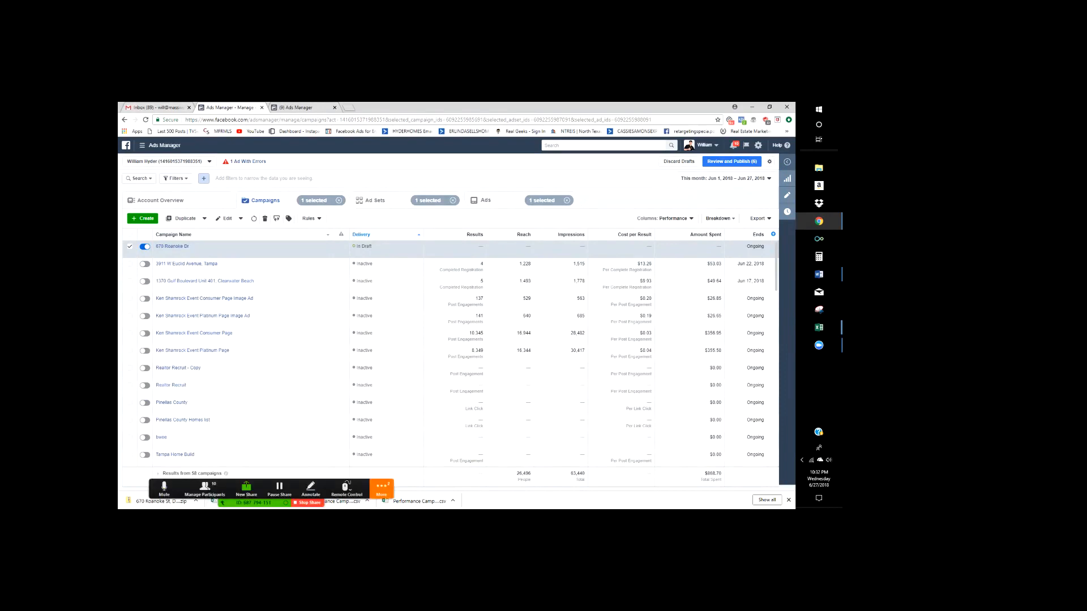
click(382, 489)
- Scroll through the attendees' questions and thanks in the Zoom group chat, then close it
click(390, 414)
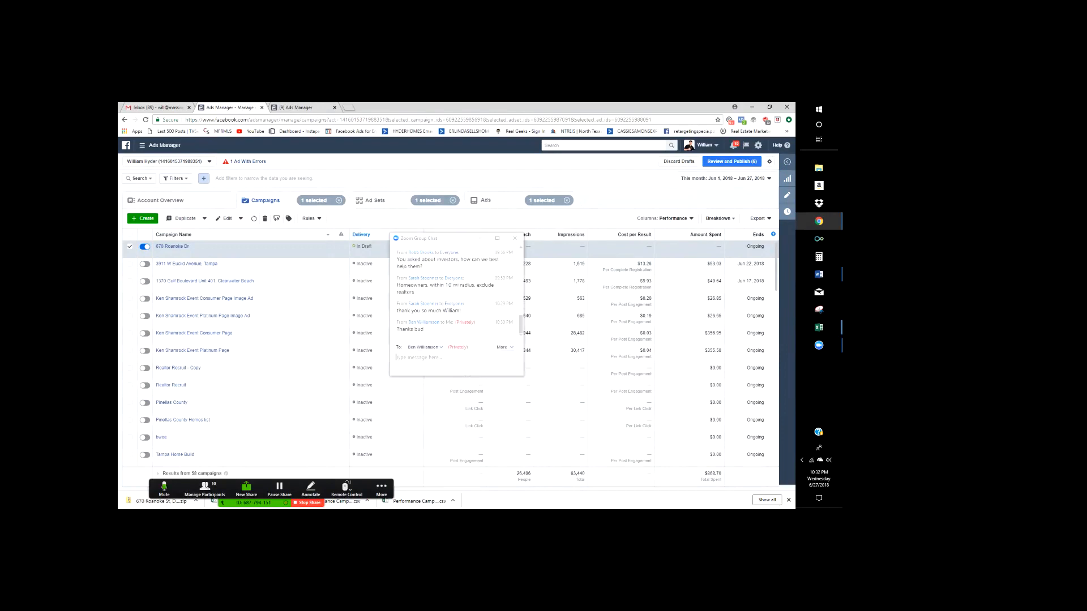
scroll(456, 292, up, 2)
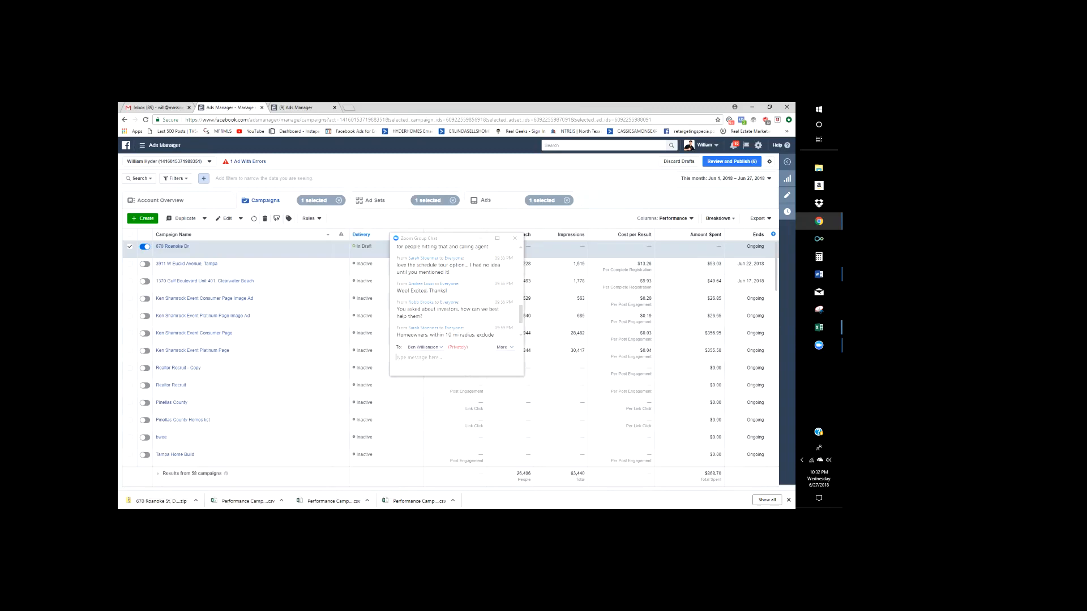
scroll(456, 291, up, 10)
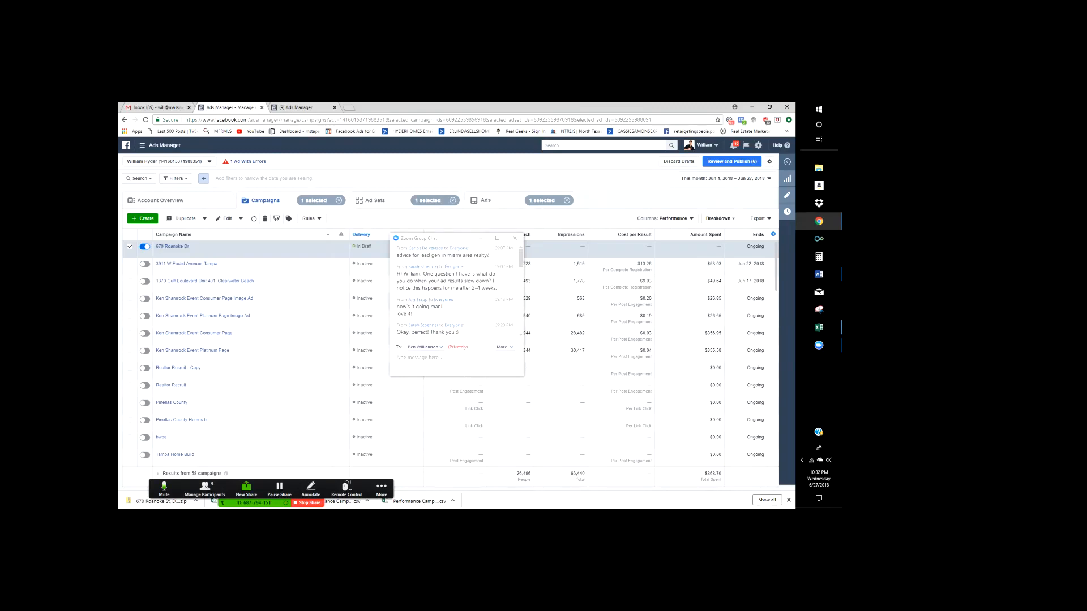
scroll(456, 292, down, 8)
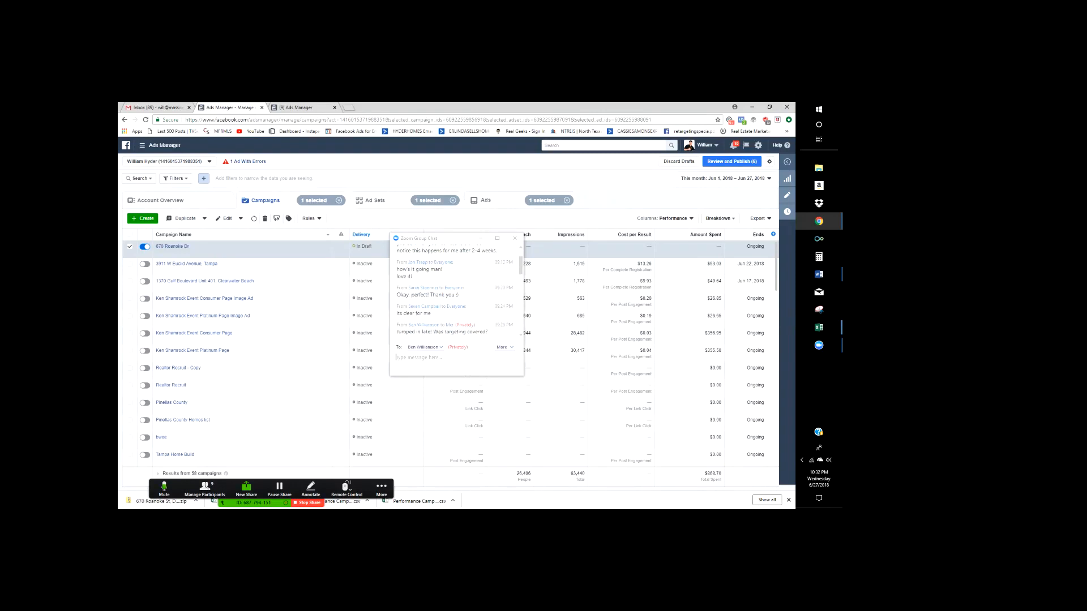
scroll(456, 291, down, 5)
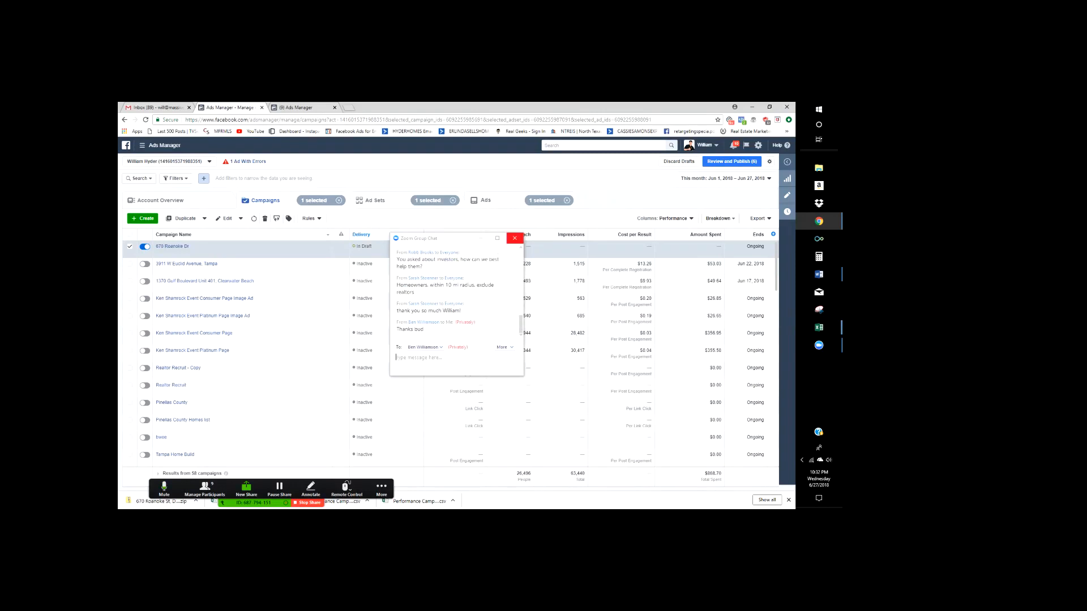
click(515, 238)
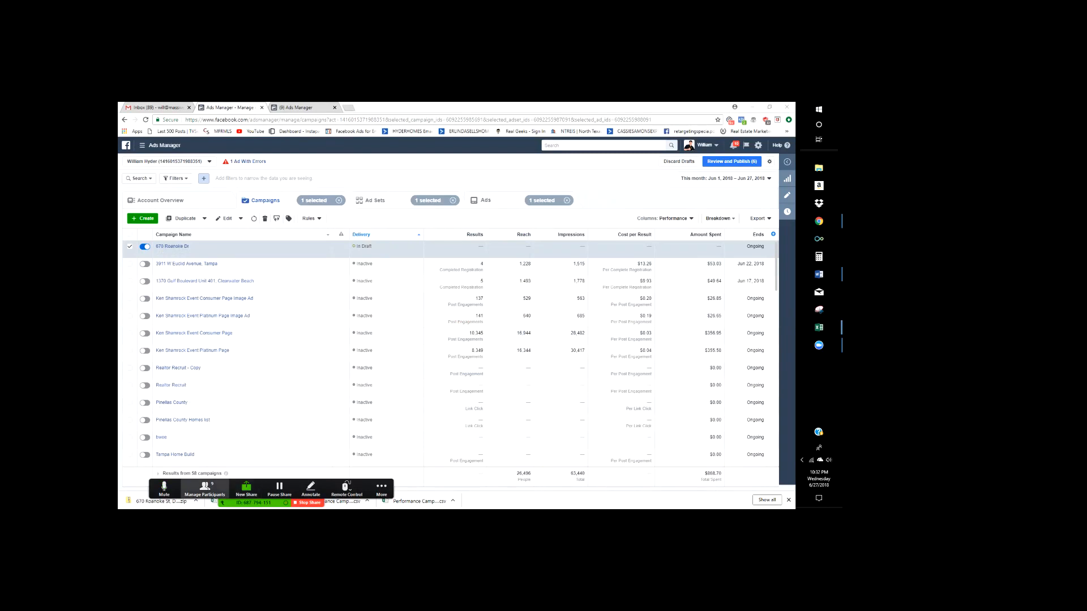
- Show the Zoom Participants (9) window over the Ads Manager campaigns table
click(205, 488)
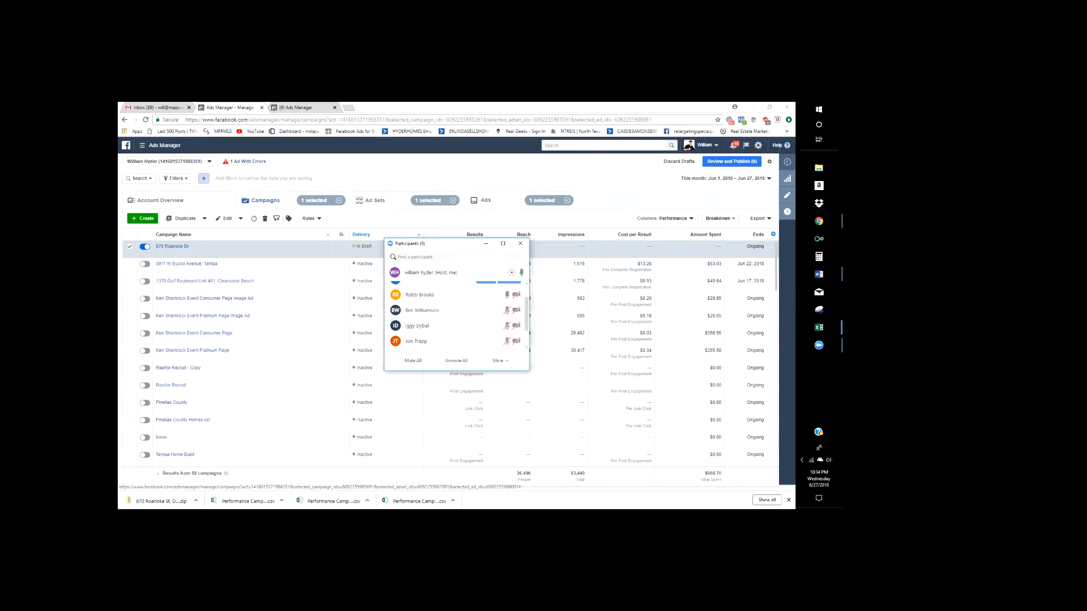
click(520, 243)
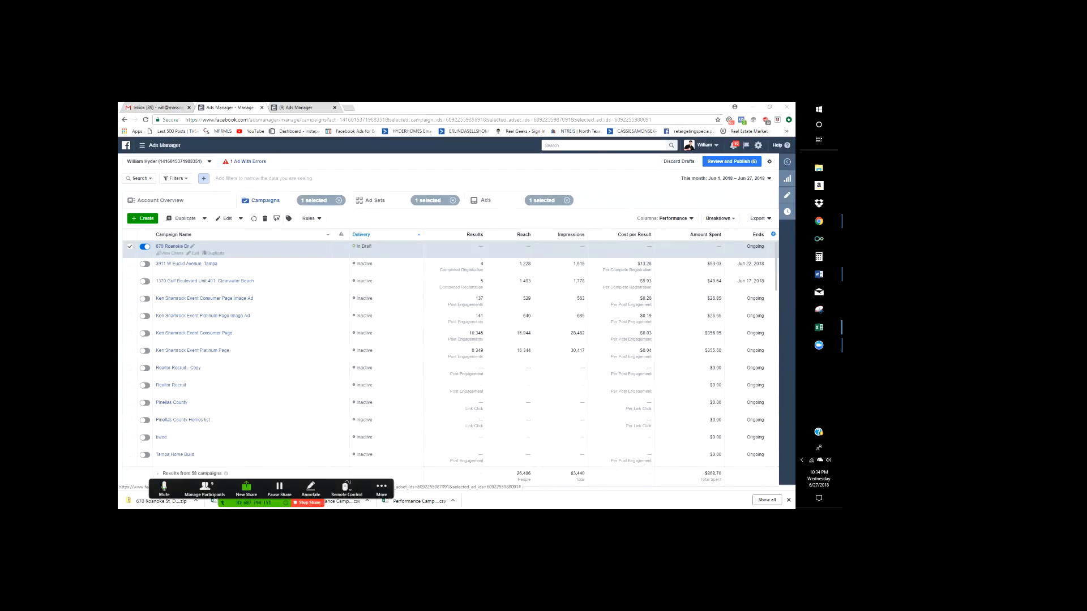
scroll(451, 351, down, 2)
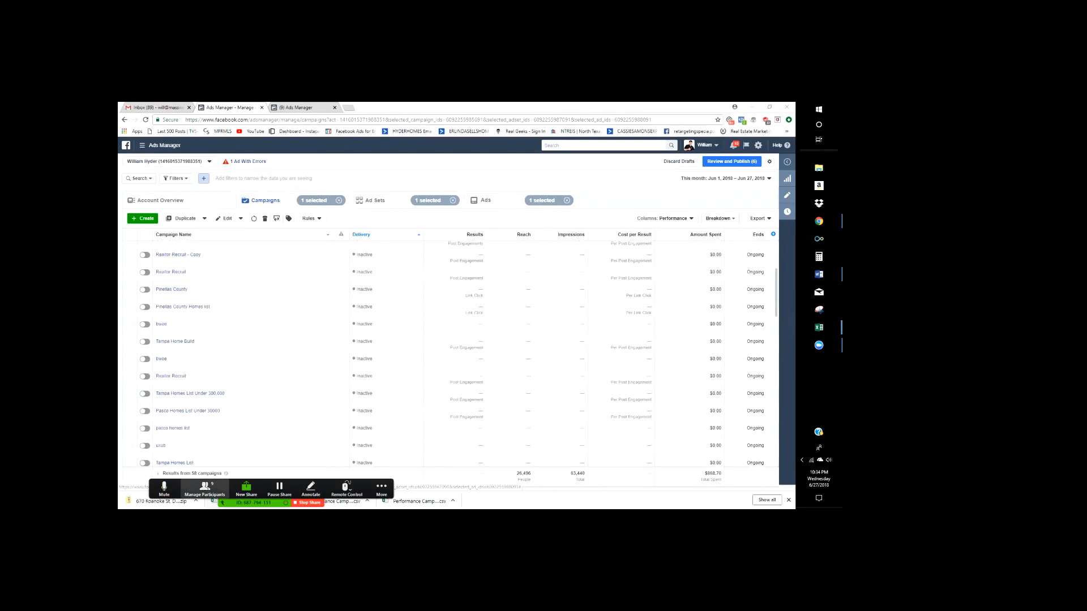
click(205, 489)
click(520, 244)
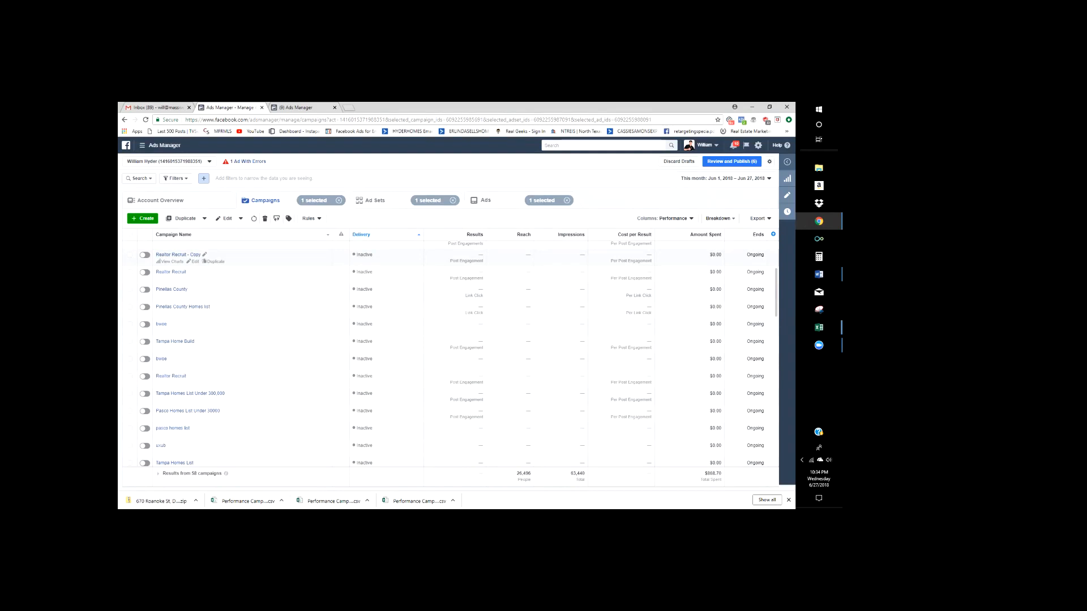
scroll(351, 325, up, 3)
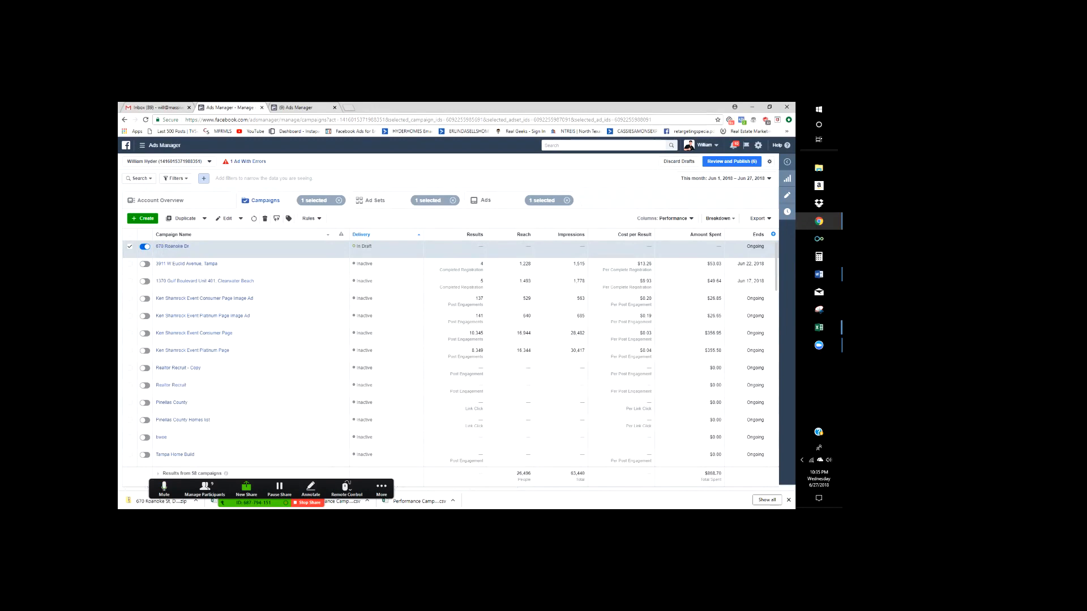
- Check the Audiences tab, go back to the Campaigns tab, and reopen Zoom's participants list
click(310, 107)
click(243, 107)
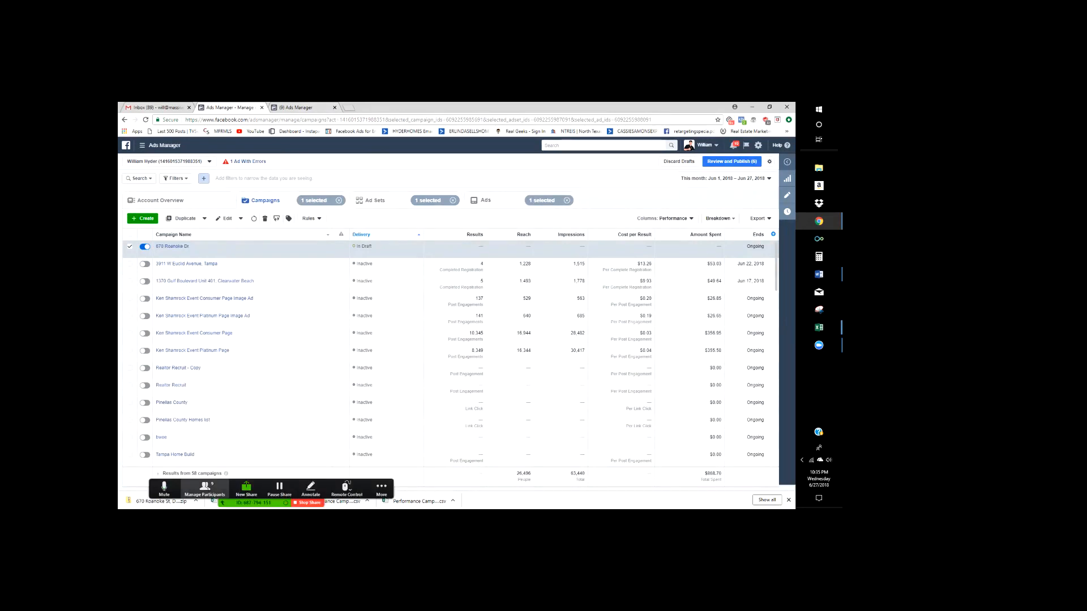
click(204, 488)
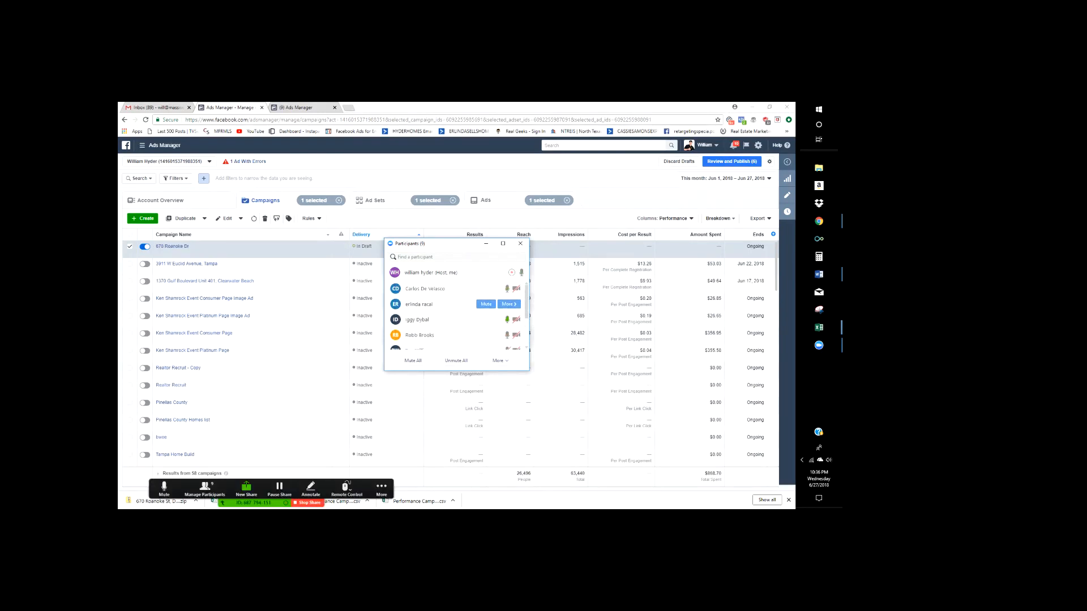
- Scroll through the Zoom attendee list several times, then close the Participants window
scroll(457, 308, down, 2)
scroll(456, 308, up, 2)
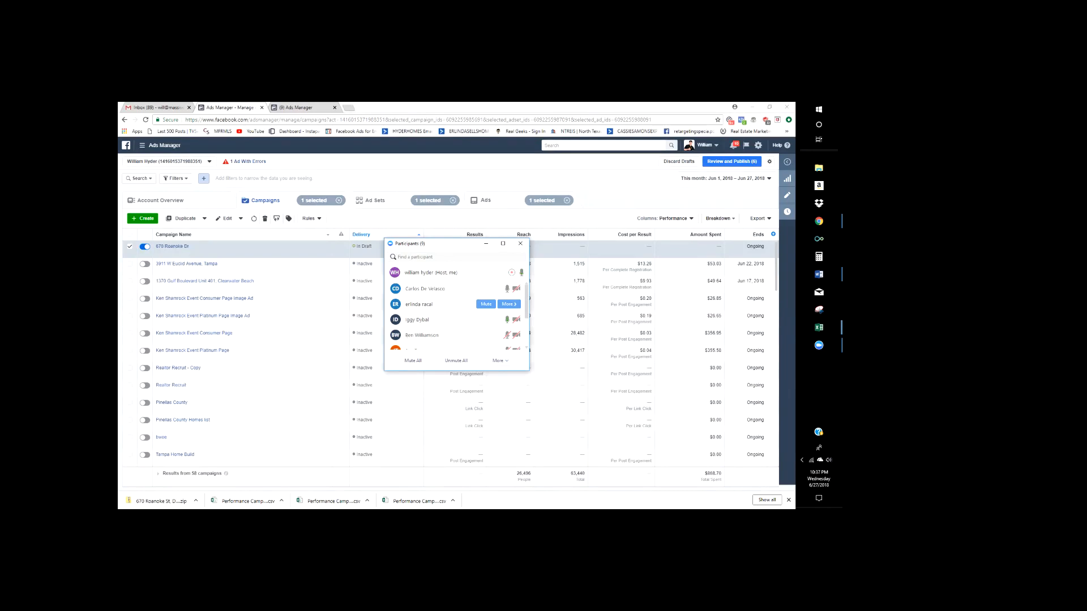
scroll(458, 300, down, 3)
scroll(458, 332, up, 1)
scroll(457, 335, up, 1)
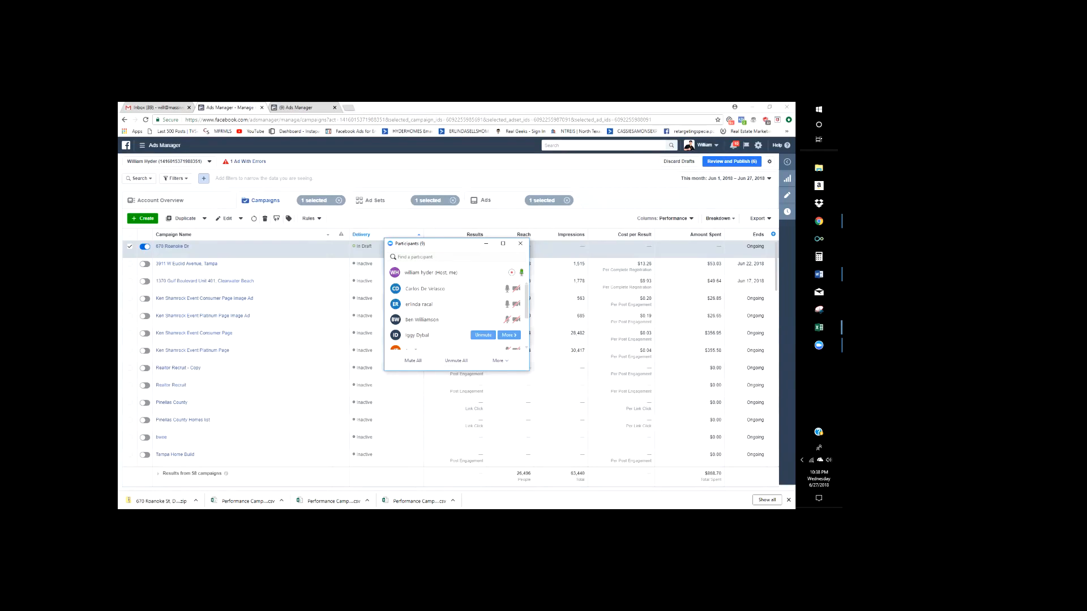
scroll(457, 309, down, 3)
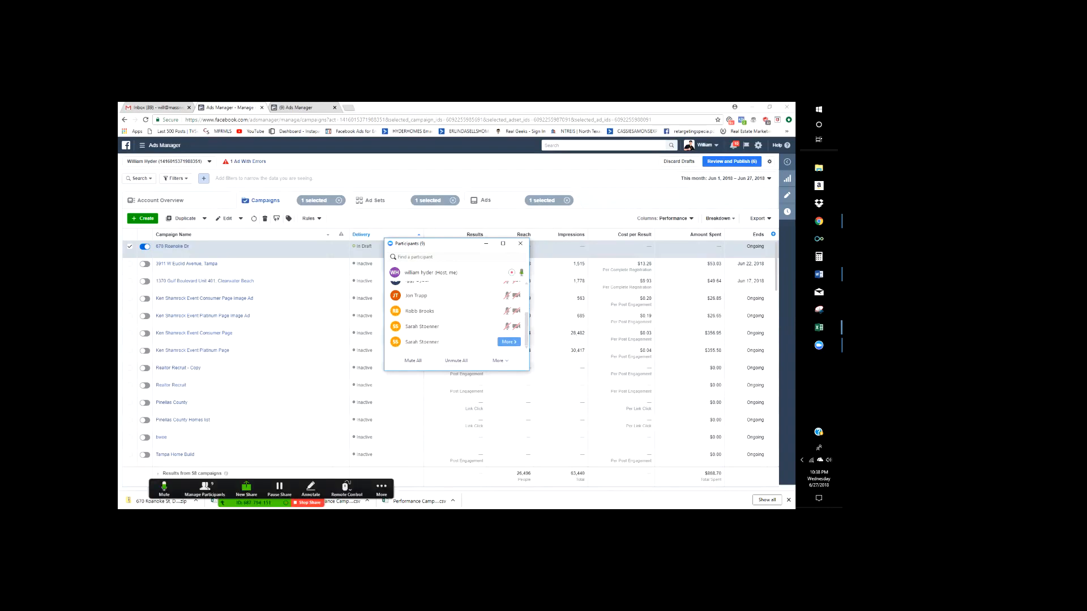
scroll(453, 339, up, 2)
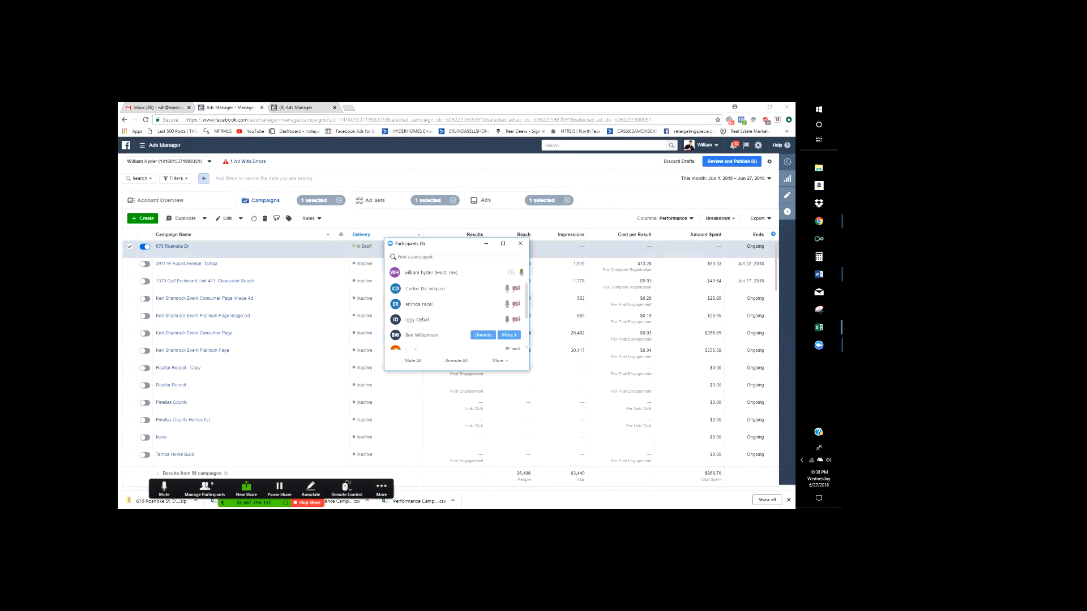
scroll(453, 331, down, 3)
scroll(453, 331, up, 3)
click(520, 243)
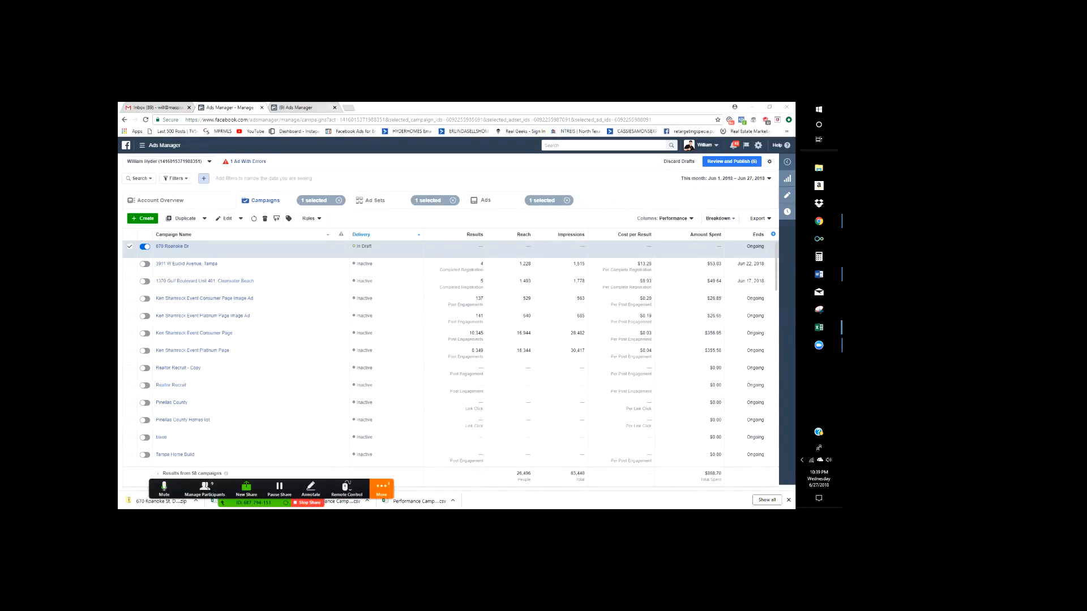
- Switch Chrome to the (9) Ads Manager tab showing the Audiences page with Form Bail Out
click(819, 222)
key(ctrl+Tab)
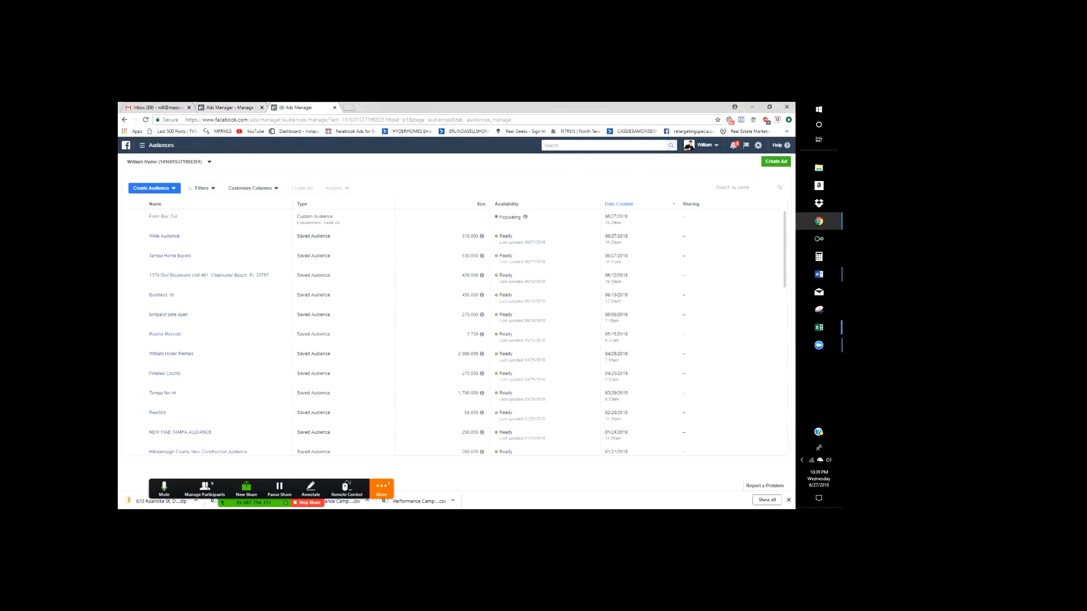
- Close the Audiences tab, view the Gmail inbox, and add a blank new tab beside Ads Manager
click(335, 107)
click(157, 108)
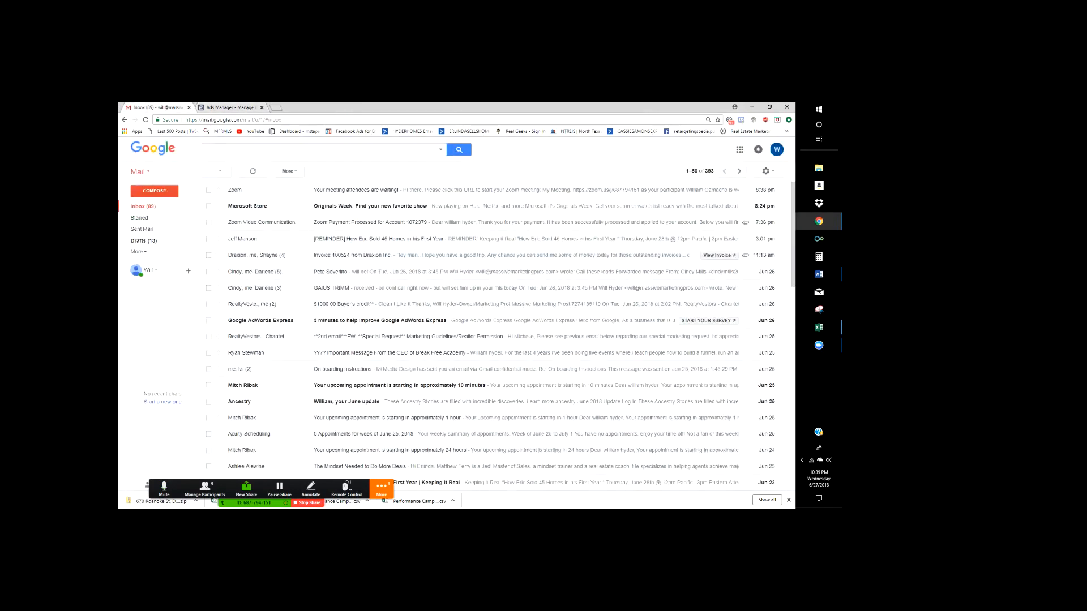
click(230, 107)
click(276, 108)
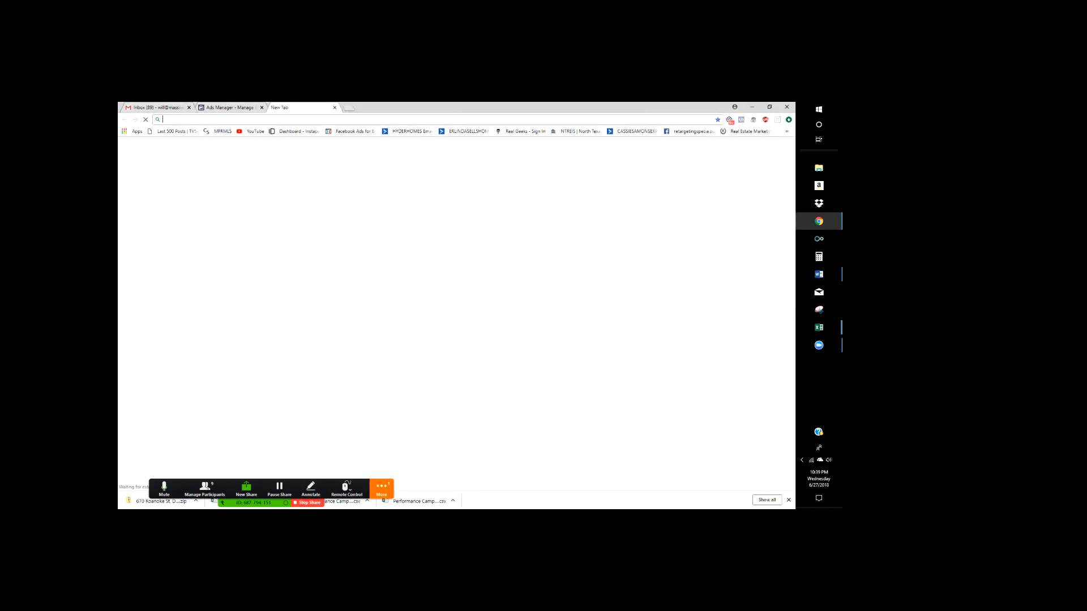
click(230, 108)
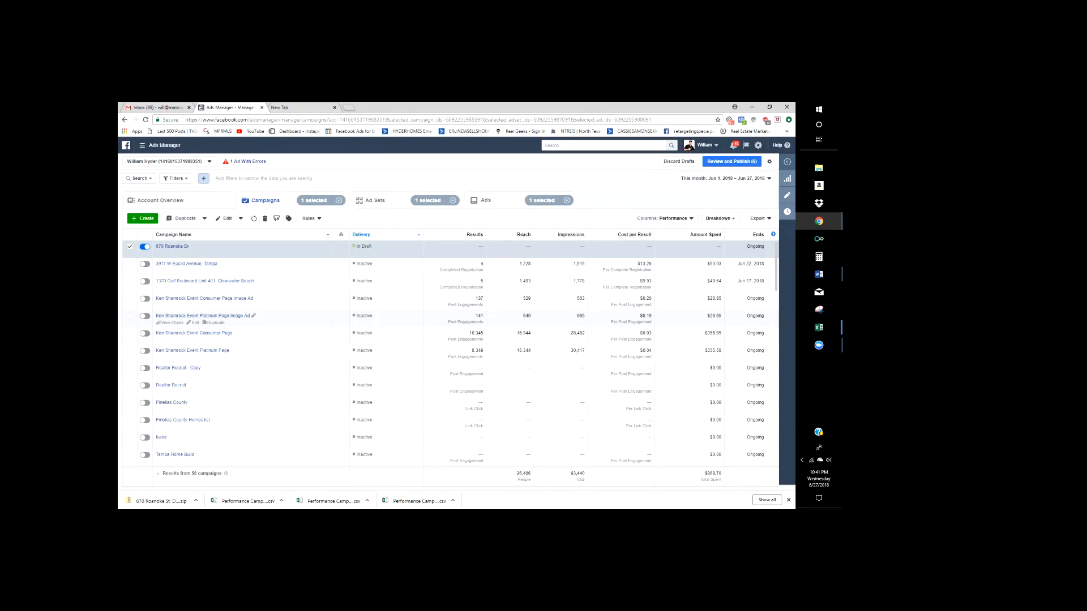
- Scroll through all 58 campaigns and back up, then reveal Zoom's More menu with End Meeting
scroll(226, 317, down, 3)
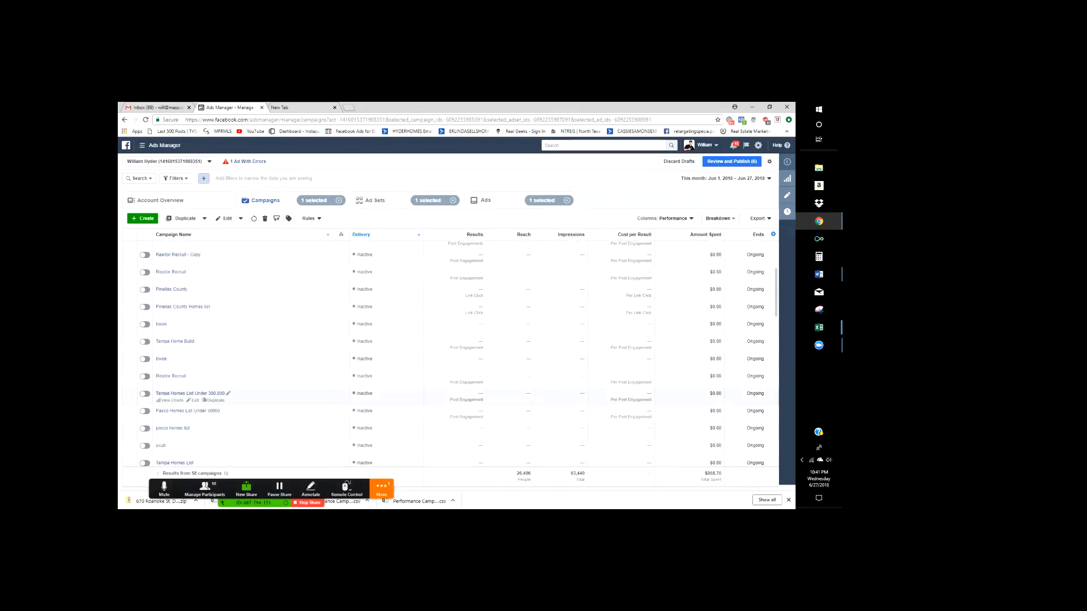
scroll(450, 351, up, 3)
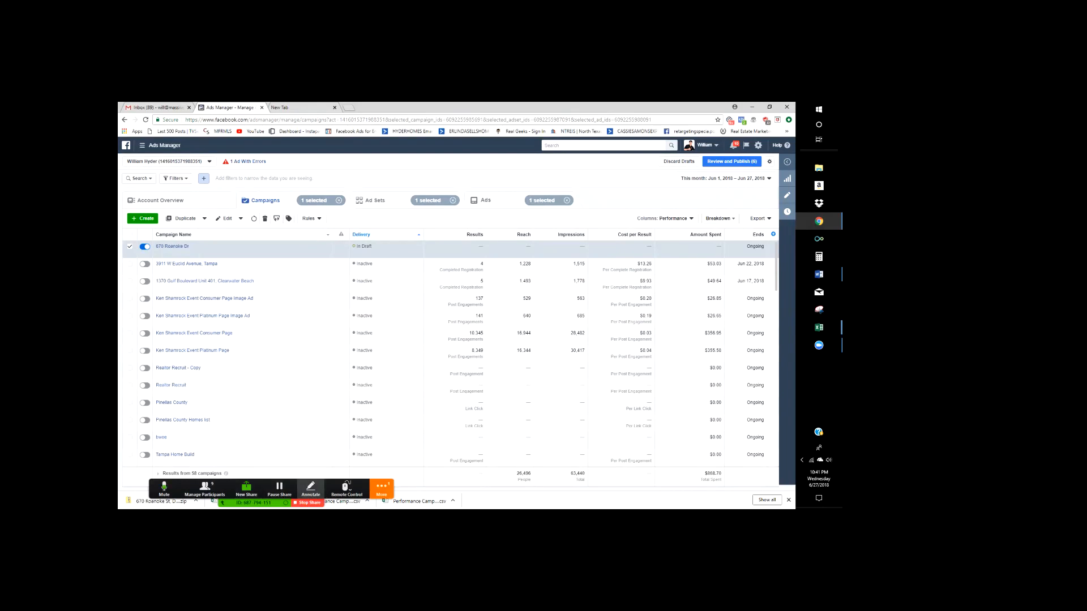
click(381, 489)
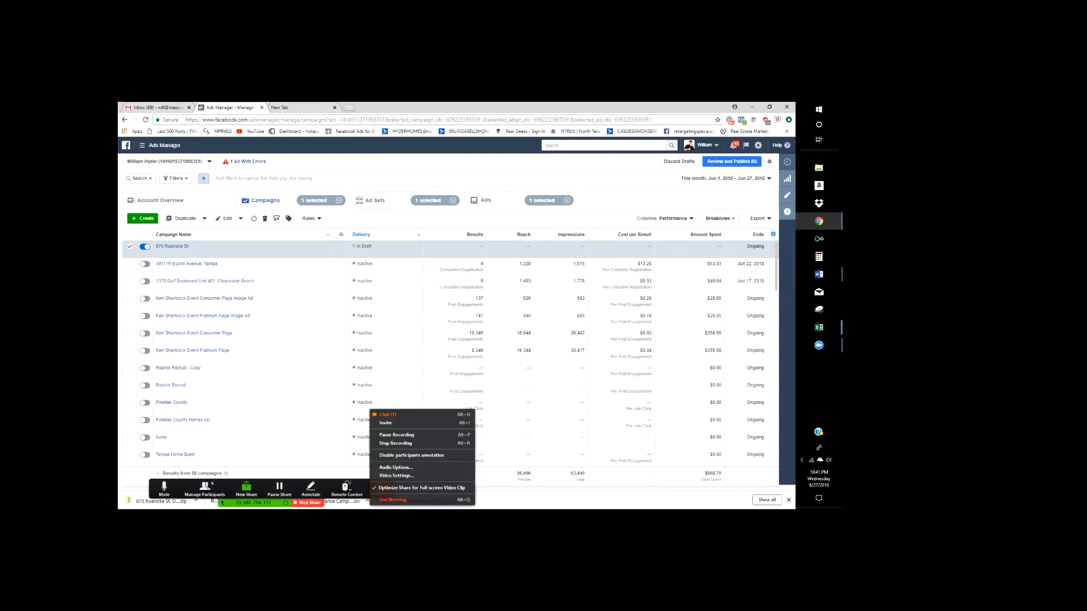